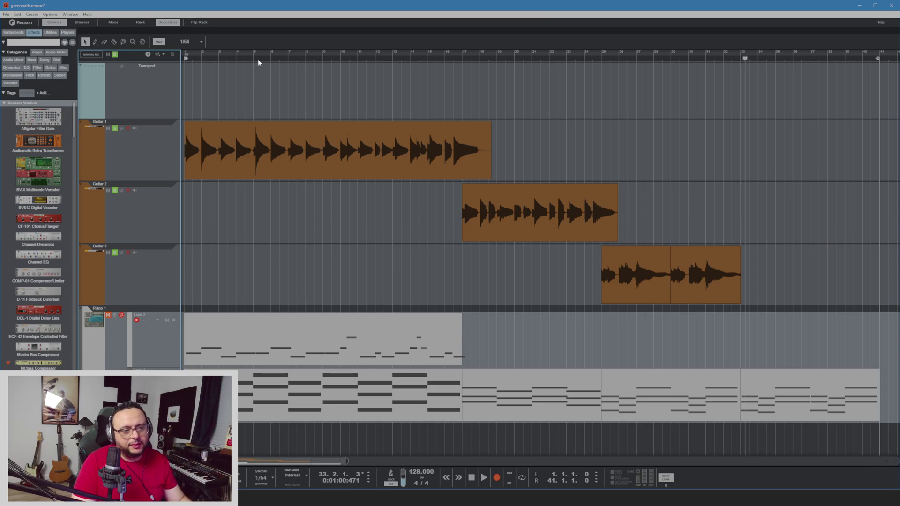
Move the Guitar 2 and Guitar 3 clips together later in the song so the Guitar 2 clip starts at 25.3.3.0
{"action": "key", "text": "Home"}
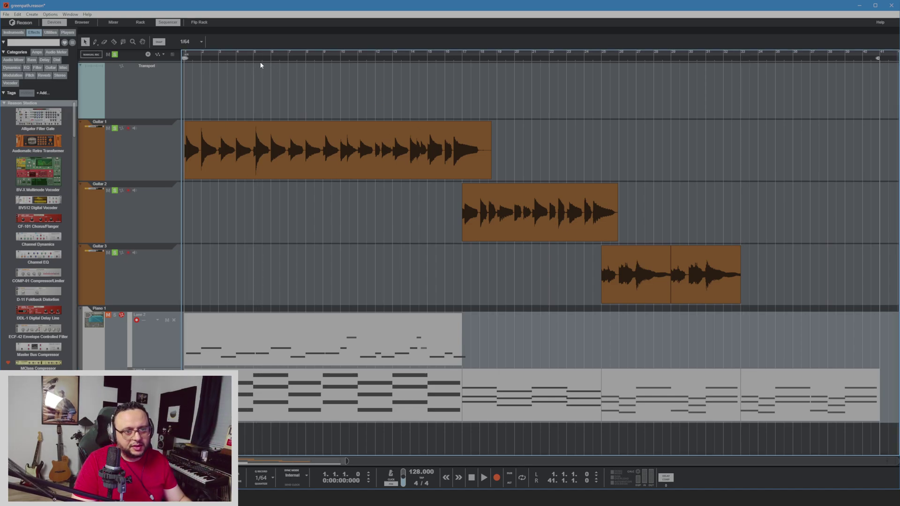
{"action": "left_click_drag", "start_coordinate": [383, 208], "coordinate": [791, 298]}
{"action": "left_click_drag", "start_coordinate": [520, 222], "coordinate": [671, 224]}
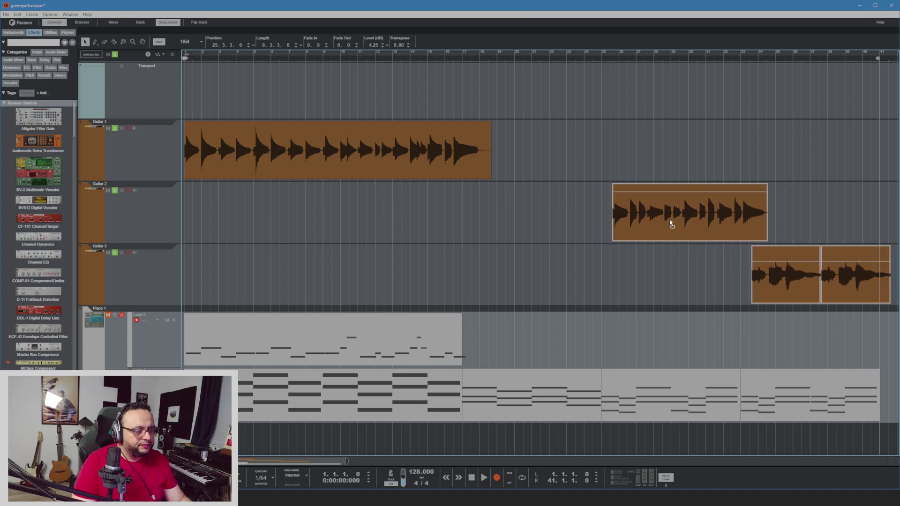
{"action": "left_click", "coordinate": [542, 203]}
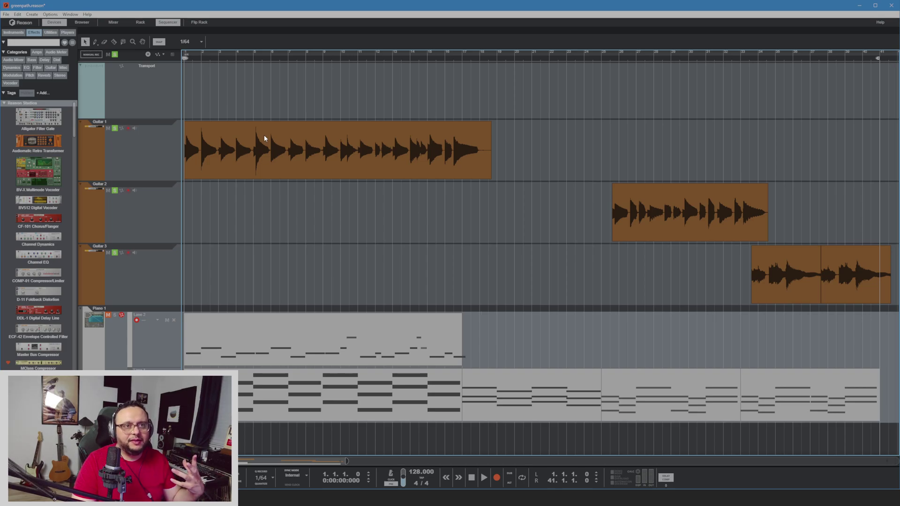
{"action": "left_click", "coordinate": [195, 58]}
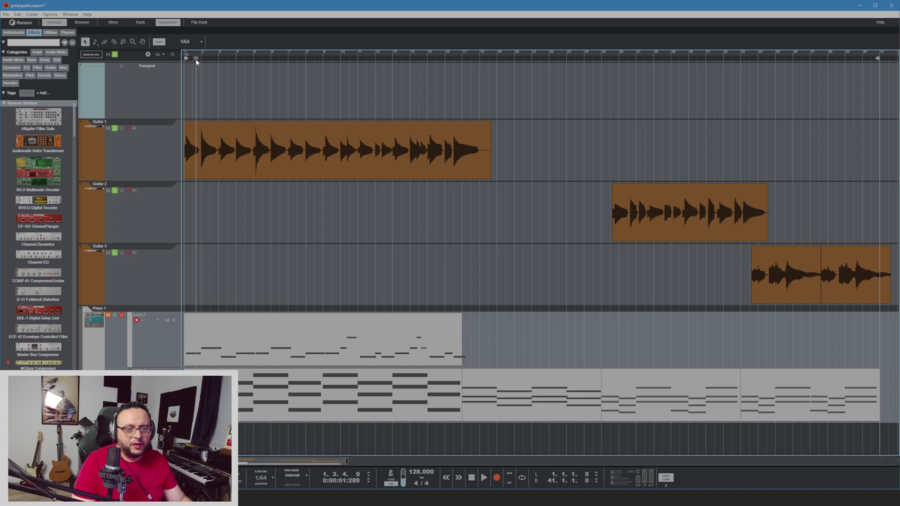
{"action": "mouse_move", "coordinate": [195, 59]}
{"action": "left_mouse_down"}
{"action": "mouse_move", "coordinate": [351, 77]}
{"action": "mouse_move", "coordinate": [180, 65]}
{"action": "left_mouse_up"}
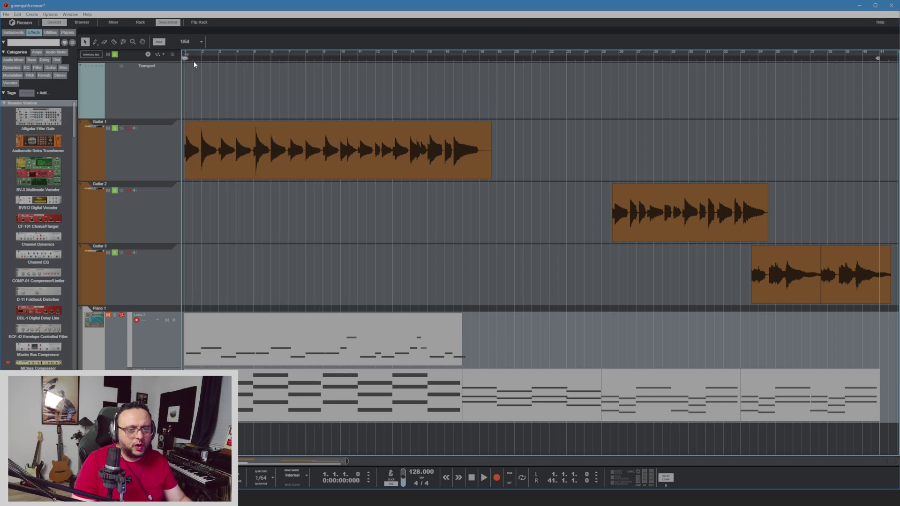
{"action": "mouse_move", "coordinate": [186, 58]}
{"action": "left_mouse_down"}
{"action": "mouse_move", "coordinate": [218, 61]}
{"action": "mouse_move", "coordinate": [182, 65]}
{"action": "left_mouse_up"}
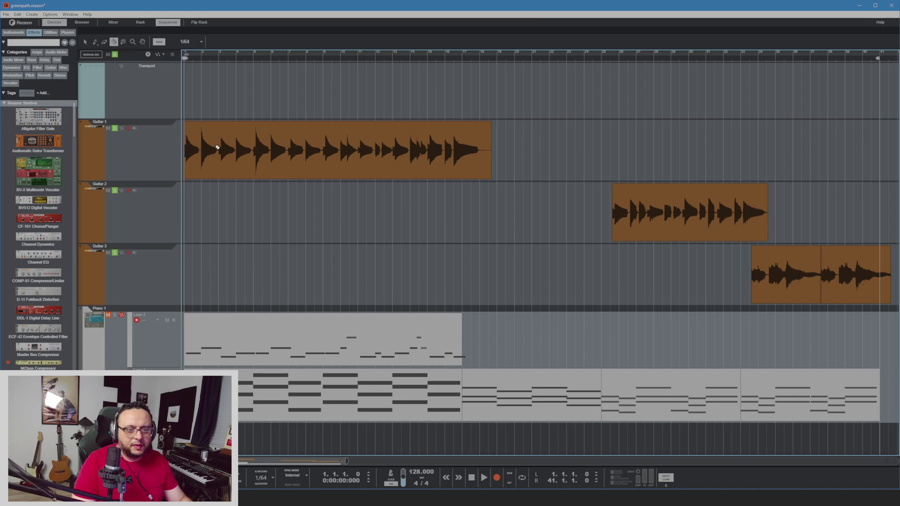
Split the Guitar 1 clip at 2.4.4.60, just before its third note, and move the later part to 4.1.1.0
{"action": "scroll", "coordinate": [222, 151], "scroll_direction": "up", "scroll_amount": 8}
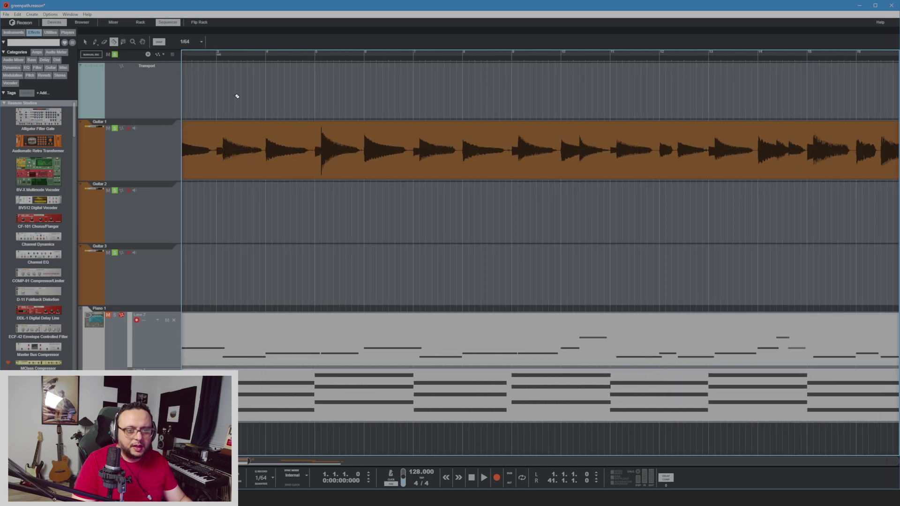
{"action": "left_click_drag", "start_coordinate": [210, 59], "coordinate": [110, 60]}
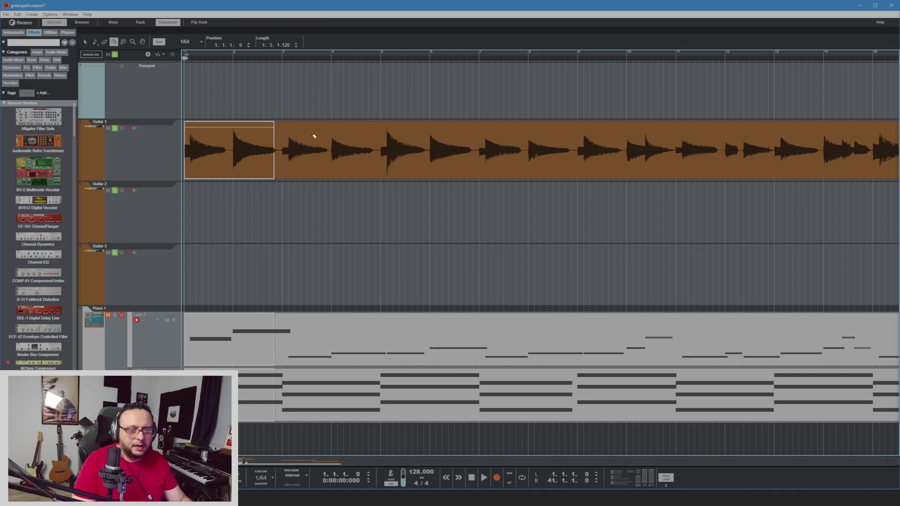
{"action": "left_click", "coordinate": [293, 131]}
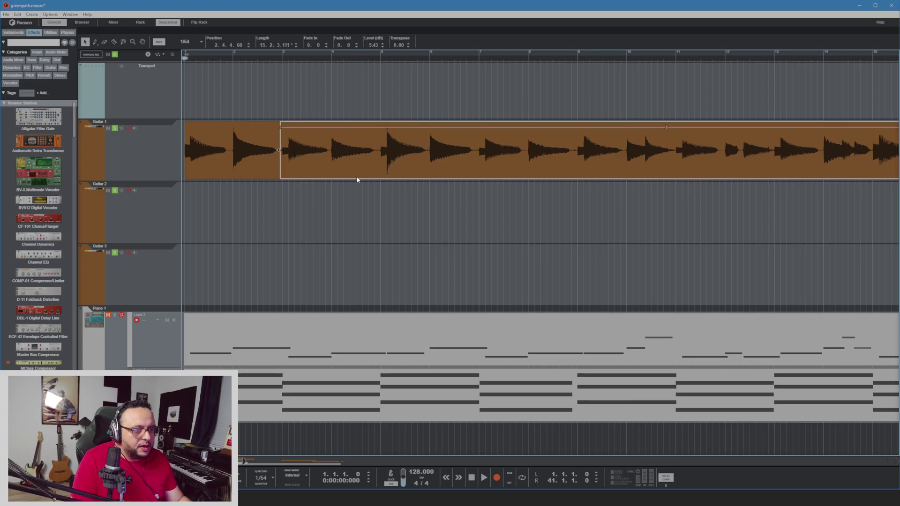
{"action": "left_click_drag", "start_coordinate": [357, 177], "coordinate": [376, 164]}
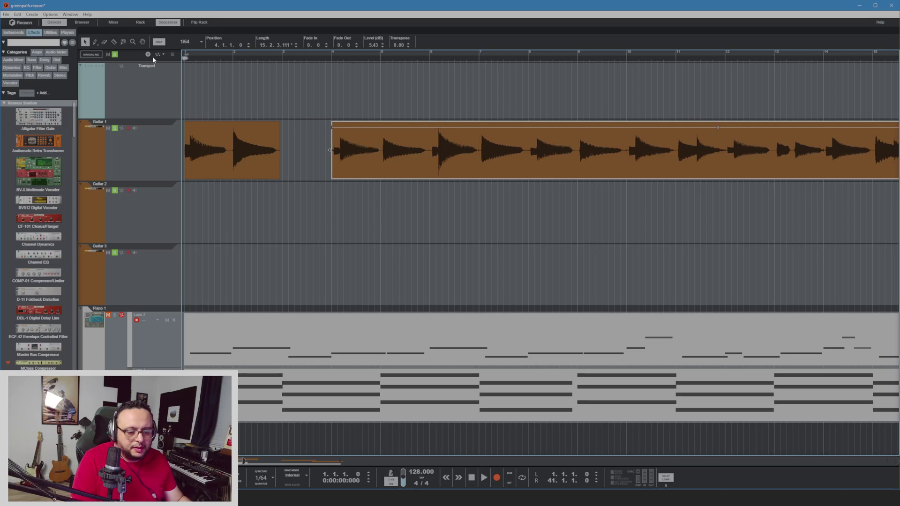
Play across the new gap and tighten the second Guitar 1 clip's start so its trimmed beginning sits at 4.1.1.0
{"action": "key", "text": "space"}
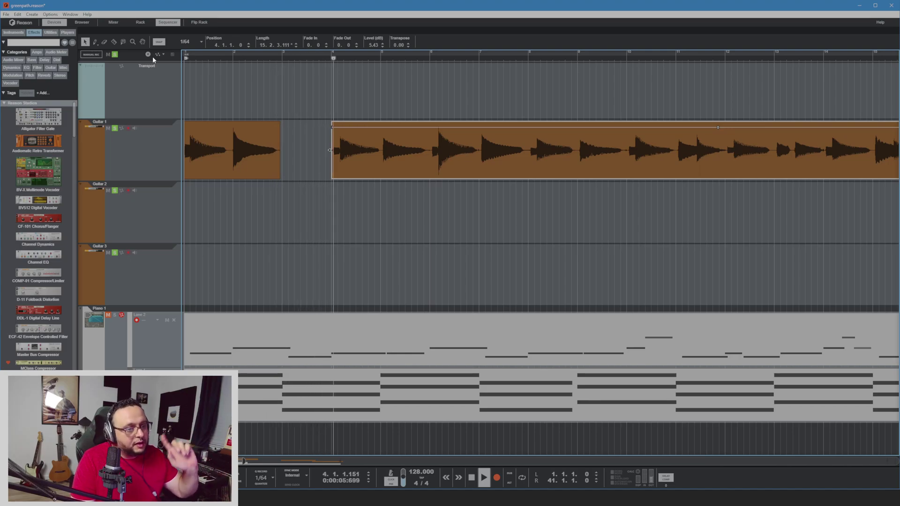
{"action": "key", "text": "space"}
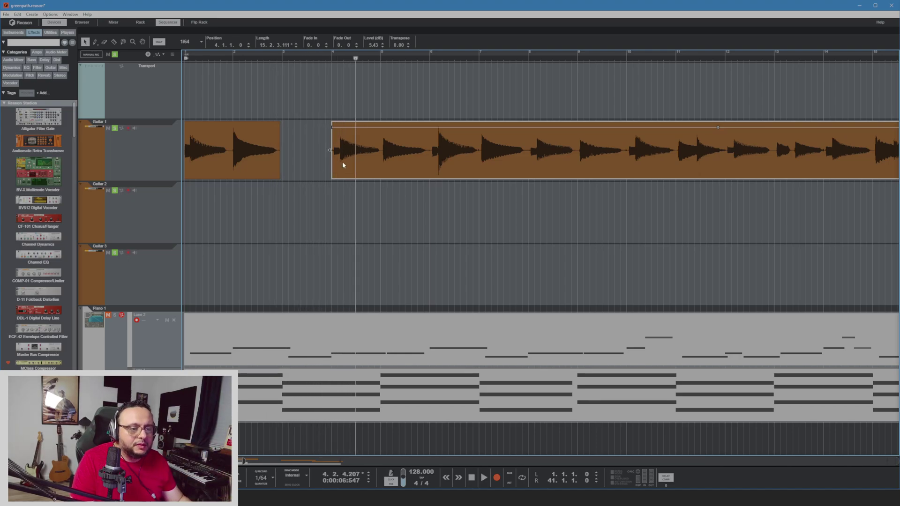
{"action": "scroll", "coordinate": [343, 165], "scroll_direction": "up", "scroll_amount": 2}
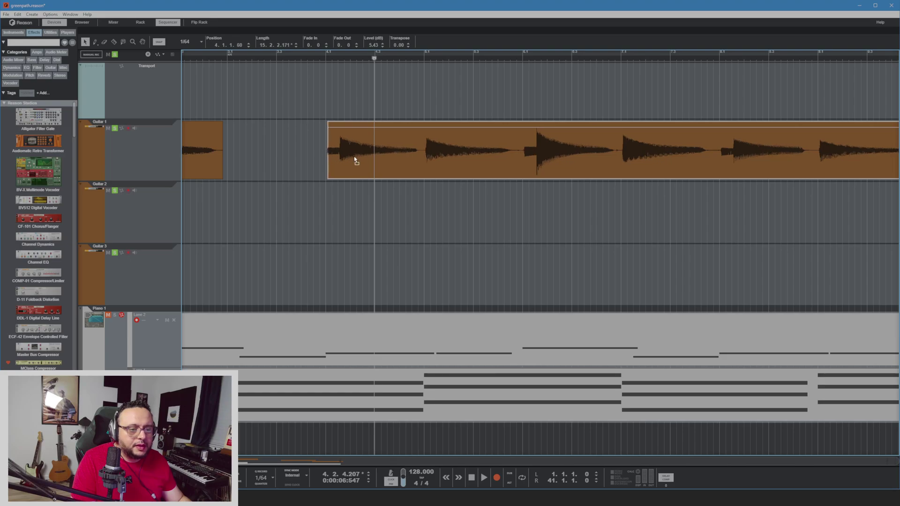
{"action": "left_click_drag", "start_coordinate": [351, 157], "coordinate": [347, 156]}
Play the song from the start to judge the timing of the gap between the two Guitar 1 clips
{"action": "left_click", "coordinate": [216, 58]}
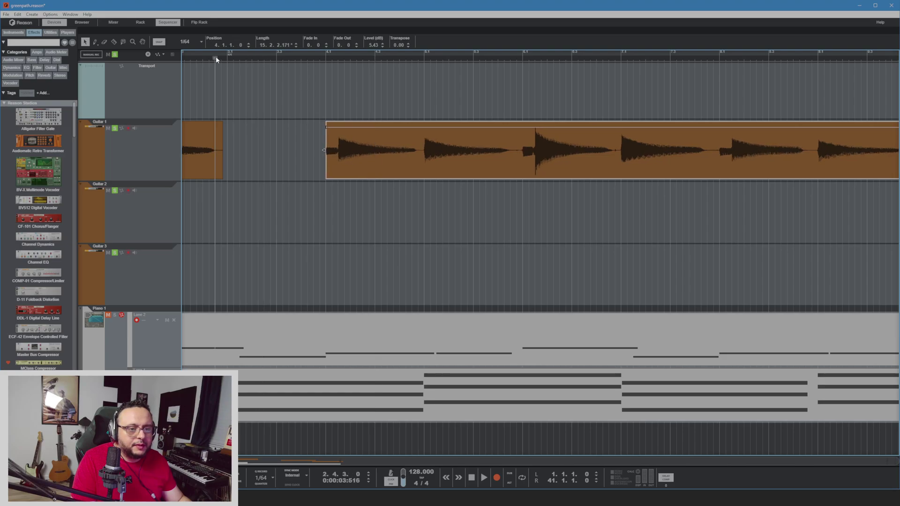
{"action": "scroll", "coordinate": [287, 131], "scroll_direction": "down", "scroll_amount": 1}
{"action": "key", "text": "Home"}
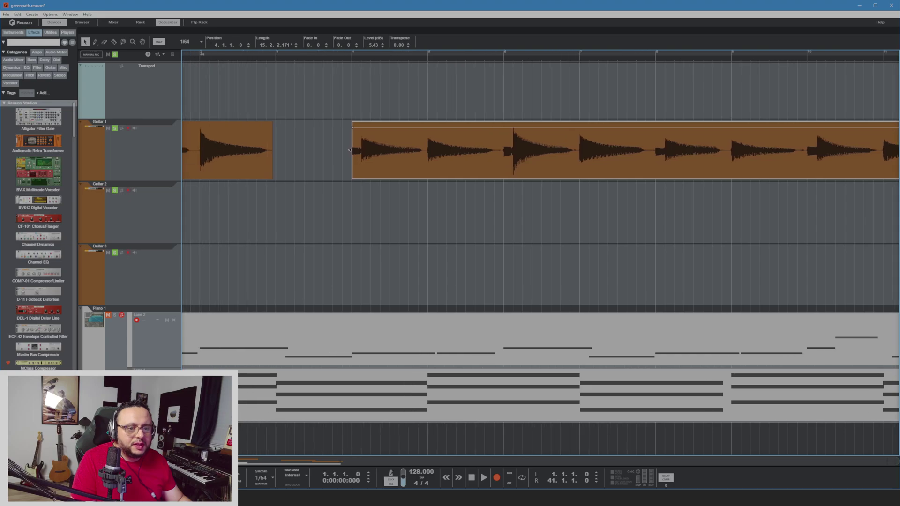
{"action": "key", "text": "space"}
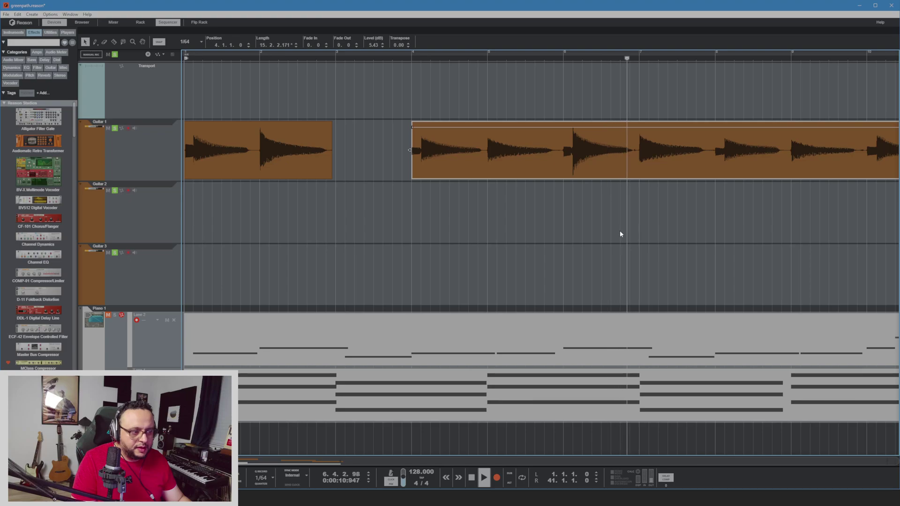
{"action": "key", "text": "space"}
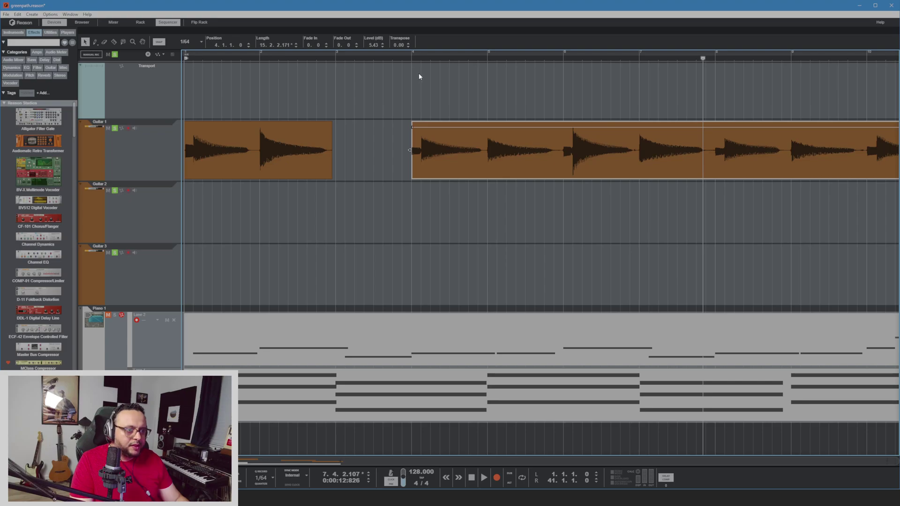
{"action": "left_click_drag", "start_coordinate": [375, 59], "coordinate": [157, 61]}
{"action": "key", "text": "space"}
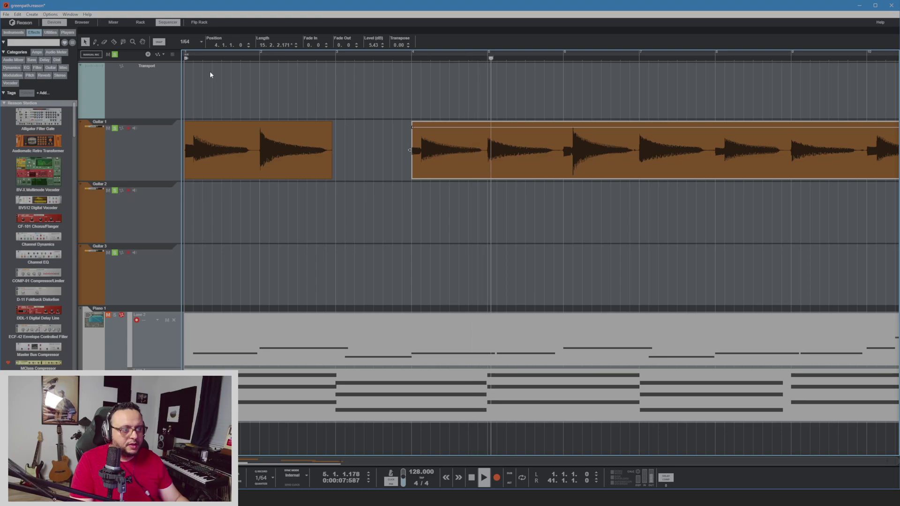
{"action": "key", "text": "space"}
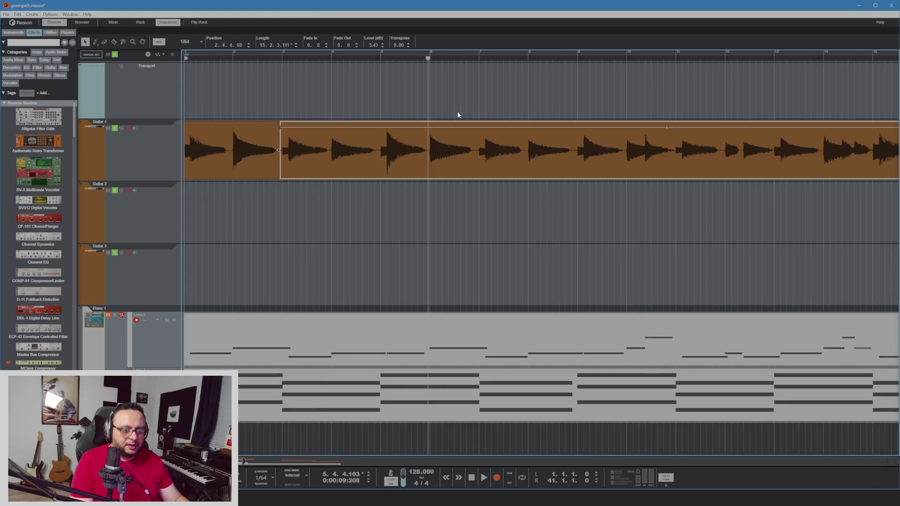
Undo the split and move on Guitar 1, and play the restored clip up to just before bar 5
{"action": "left_click", "coordinate": [458, 114]}
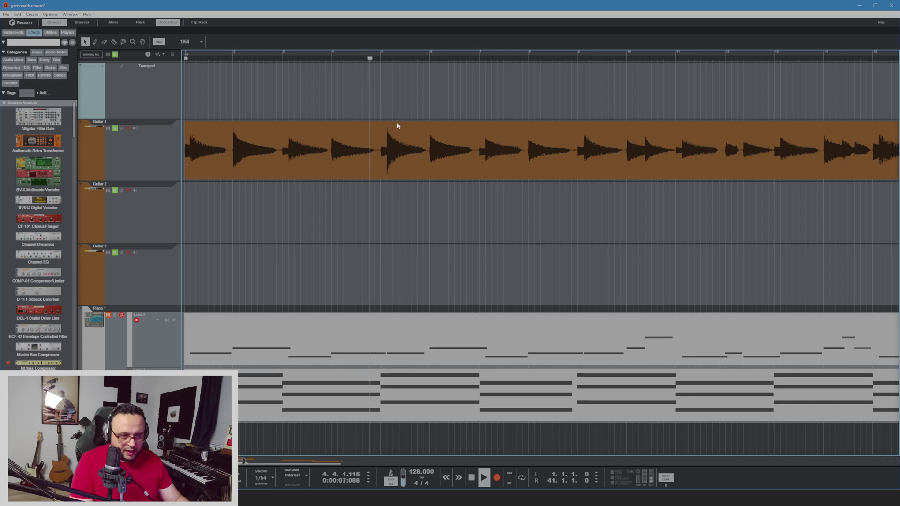
{"action": "key", "text": "space"}
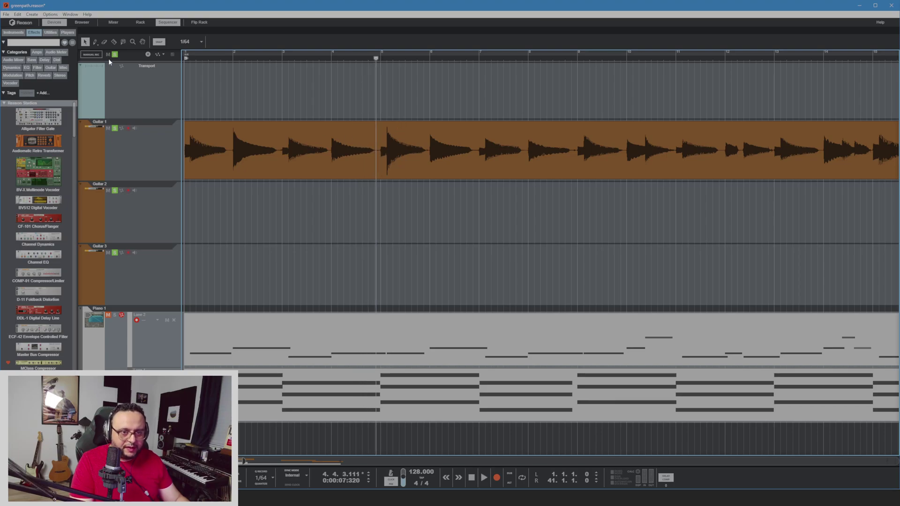
Split the Guitar 1 clip at 5.1.1.0 and move everything after the cut to 5.3.1.0
{"action": "scroll", "coordinate": [388, 157], "scroll_direction": "up", "scroll_amount": 5}
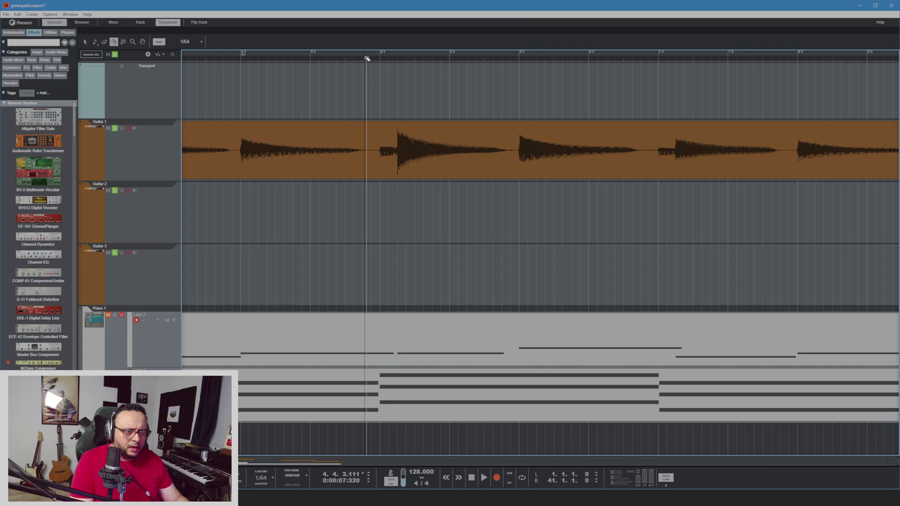
{"action": "left_click_drag", "start_coordinate": [367, 61], "coordinate": [382, 63]}
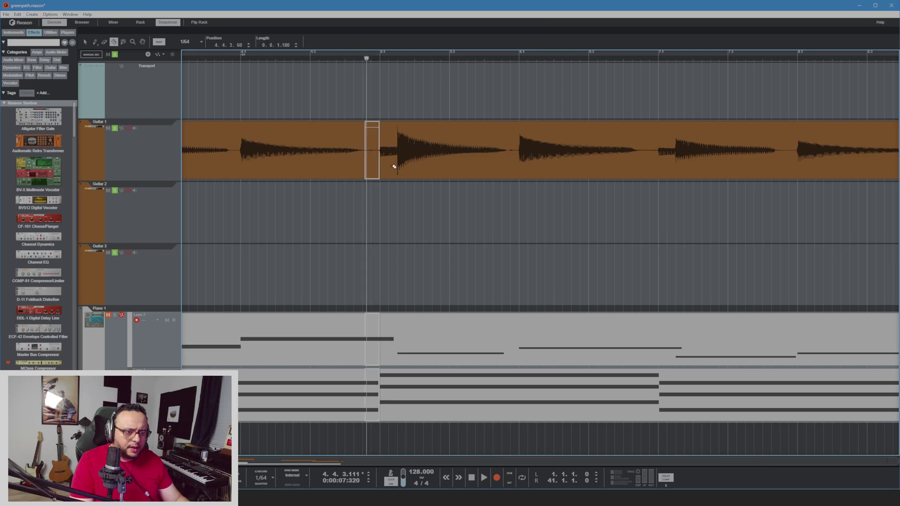
{"action": "key", "text": "Delete"}
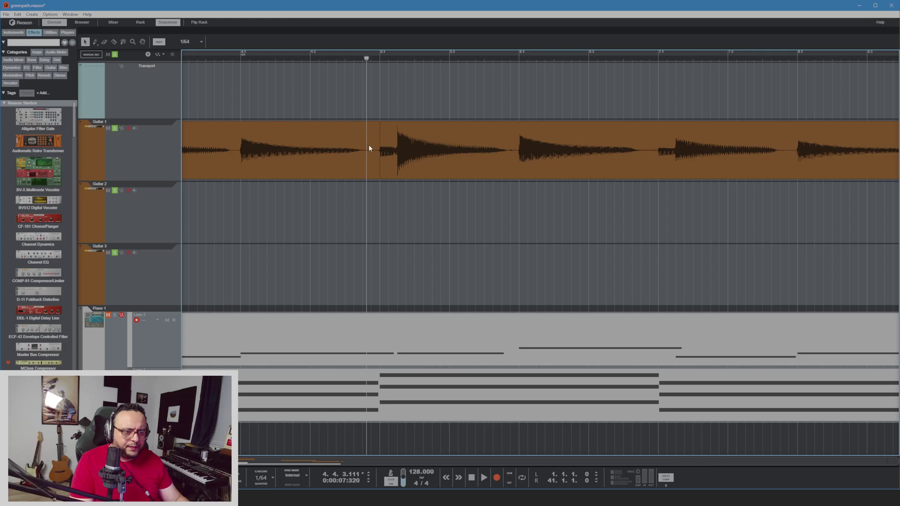
{"action": "left_click", "coordinate": [368, 146]}
{"action": "left_click", "coordinate": [413, 145]}
{"action": "left_click_drag", "start_coordinate": [425, 162], "coordinate": [496, 164]}
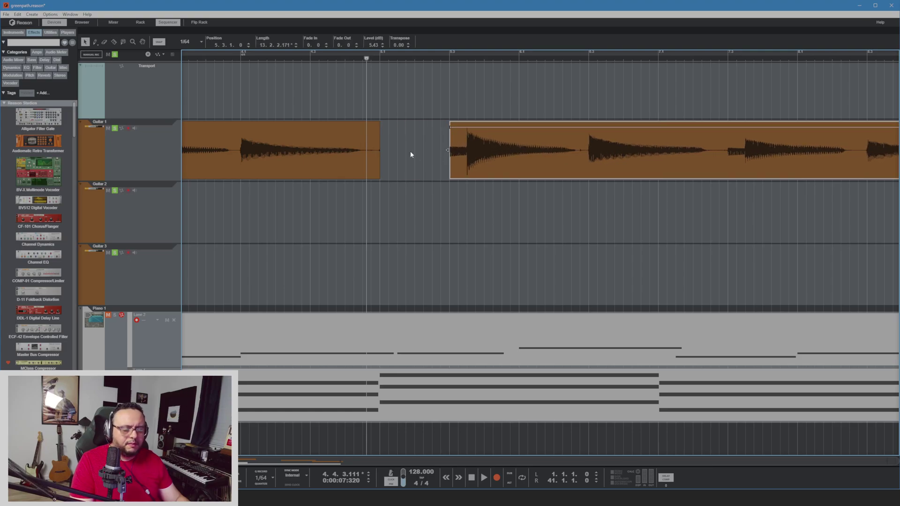
Play the next Guitar 1 phrase, split the clip at 7.3.1.0 and move the remainder to 8.1.1.0
{"action": "left_click", "coordinate": [444, 60]}
{"action": "key", "text": "space"}
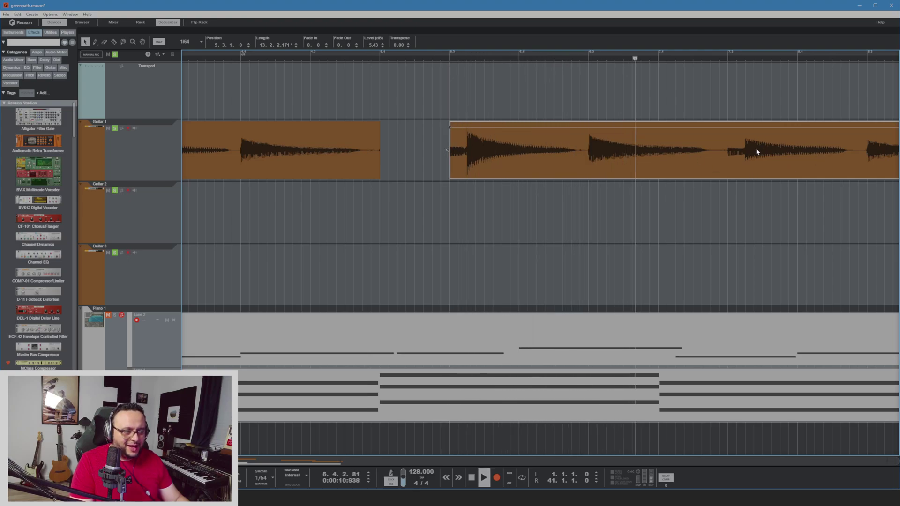
{"action": "key", "text": "space"}
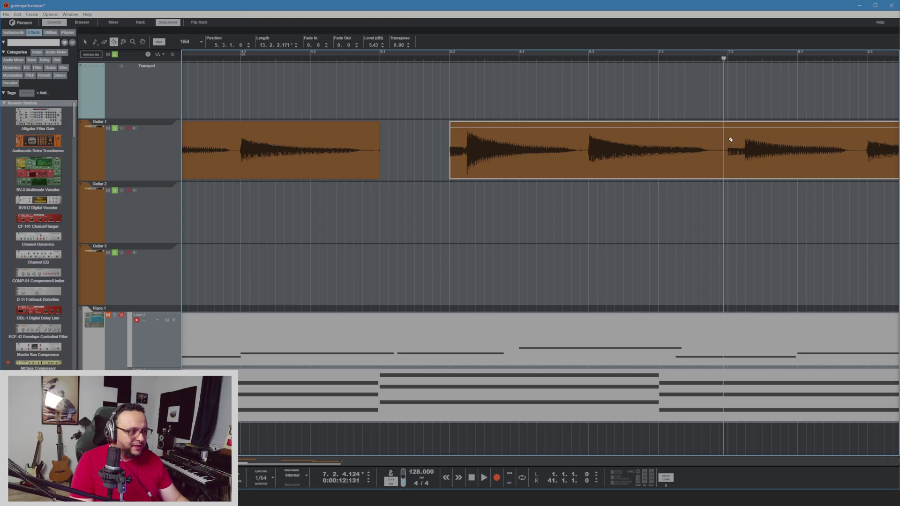
{"action": "left_click", "coordinate": [805, 197]}
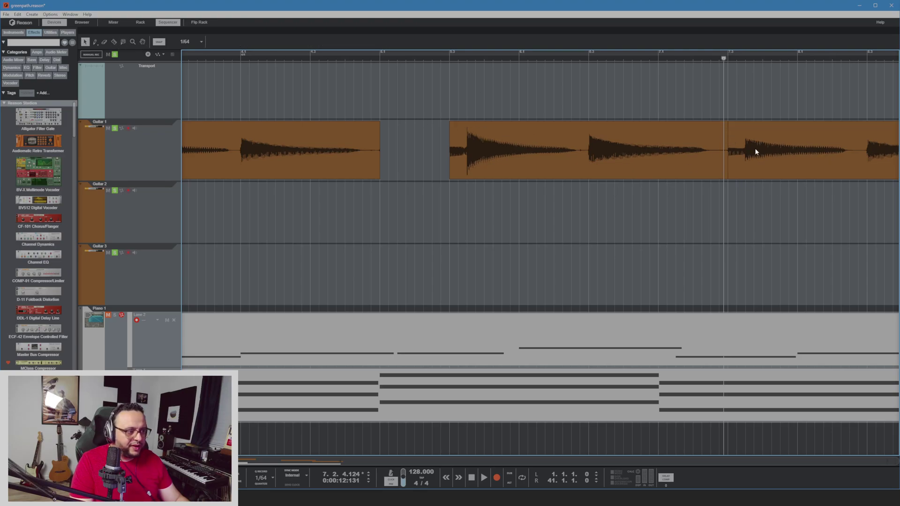
{"action": "left_click_drag", "start_coordinate": [756, 152], "coordinate": [830, 174]}
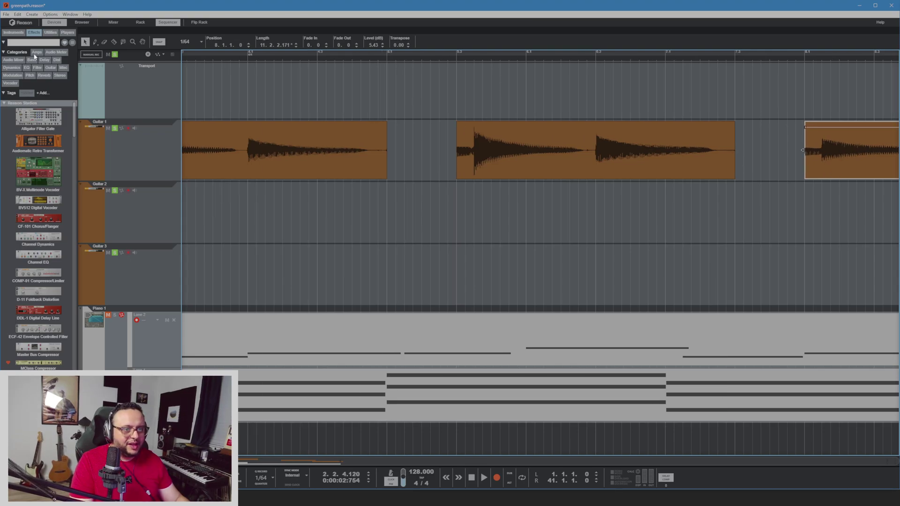
Widen the Guitar 1 gaps by moving the second clip to 6.1.1.0 and the last clip to 9.1.1.0
{"action": "scroll", "coordinate": [394, 62], "scroll_direction": "left", "scroll_amount": 5}
{"action": "scroll", "coordinate": [367, 215], "scroll_direction": "down", "scroll_amount": 3}
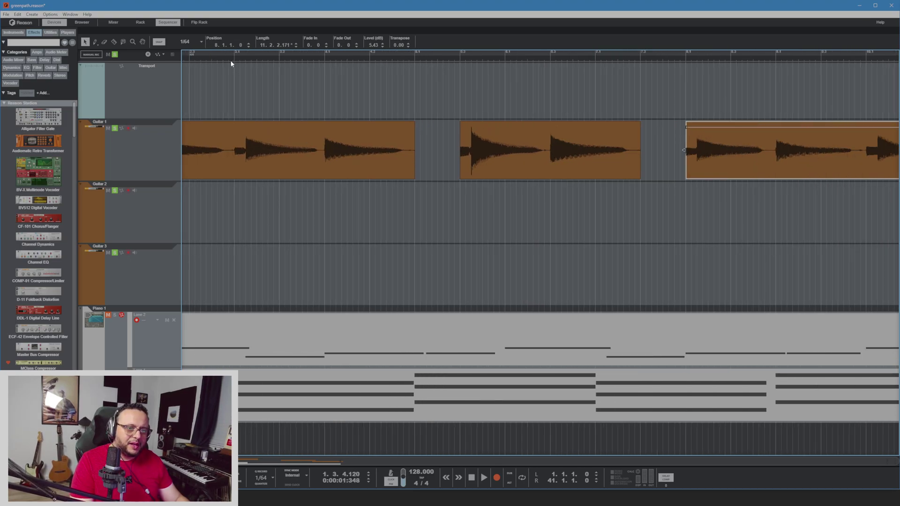
{"action": "key", "text": "Home"}
{"action": "scroll", "coordinate": [224, 62], "scroll_direction": "down", "scroll_amount": 2}
{"action": "scroll", "coordinate": [266, 102], "scroll_direction": "up", "scroll_amount": 1}
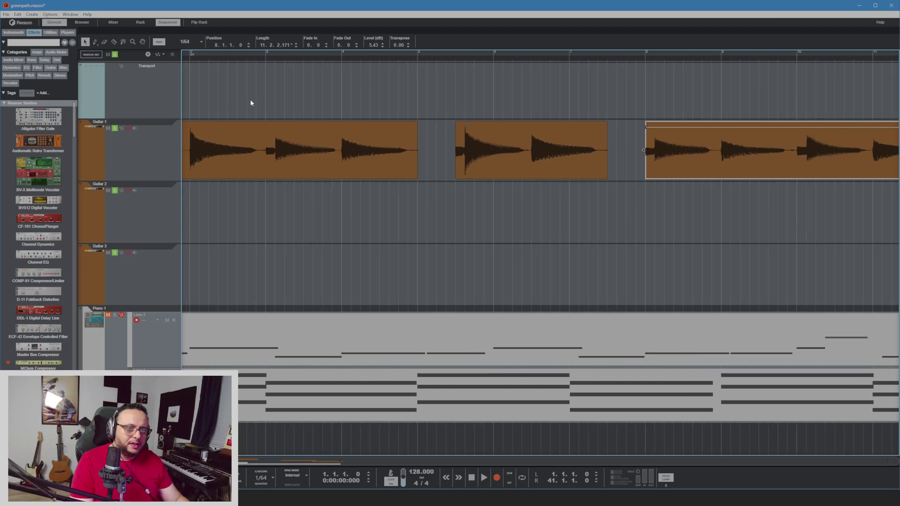
{"action": "scroll", "coordinate": [251, 100], "scroll_direction": "down", "scroll_amount": 1}
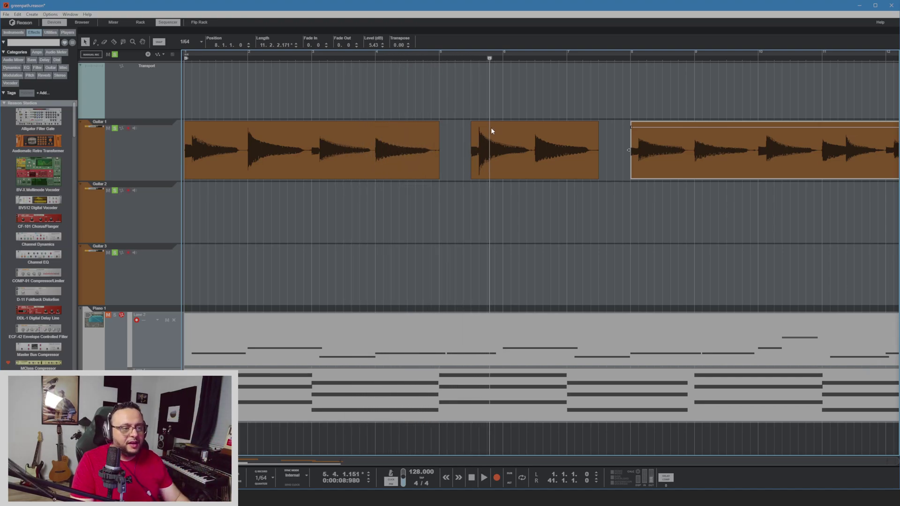
{"action": "left_click_drag", "start_coordinate": [483, 140], "coordinate": [515, 140]}
{"action": "left_click_drag", "start_coordinate": [692, 157], "coordinate": [758, 164]}
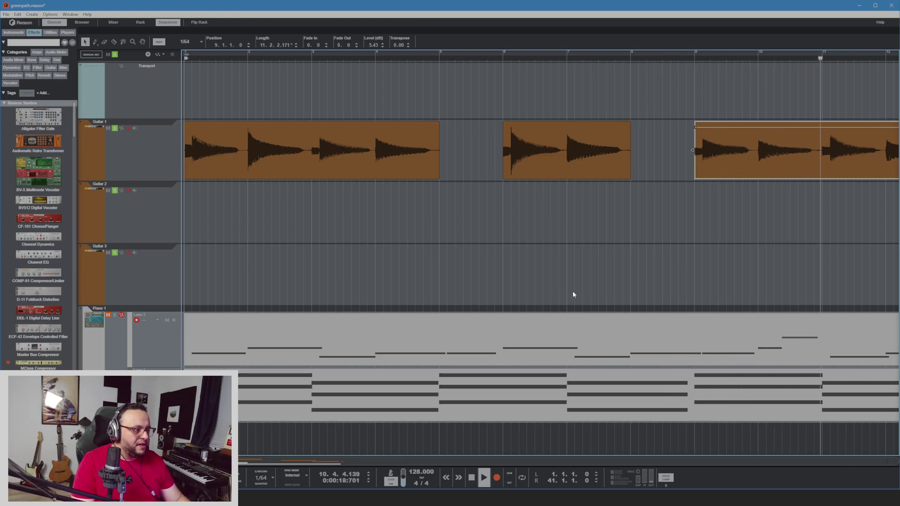
Split the last Guitar 1 clip at 13.1.1.0 and move everything after the cut to 13.3.1.0
{"action": "key", "text": "space"}
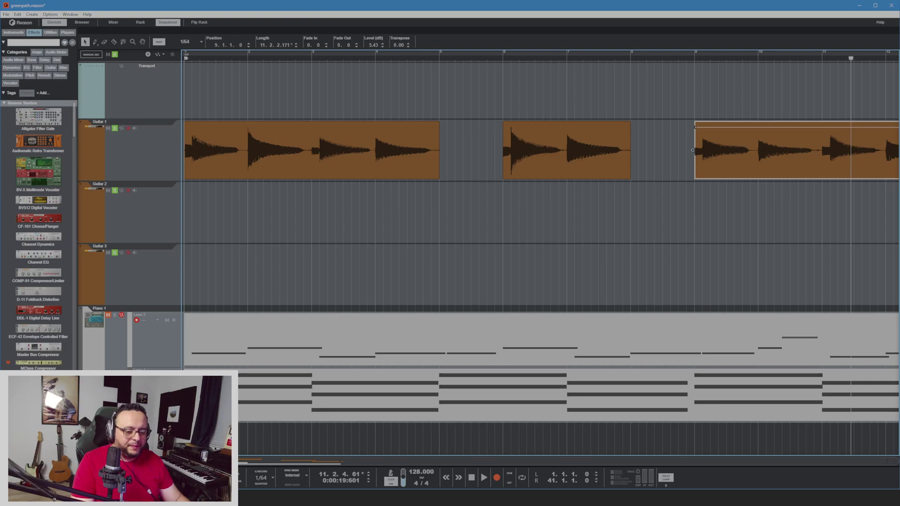
{"action": "scroll", "coordinate": [605, 272], "scroll_direction": "down", "scroll_amount": 3}
{"action": "key", "text": "space"}
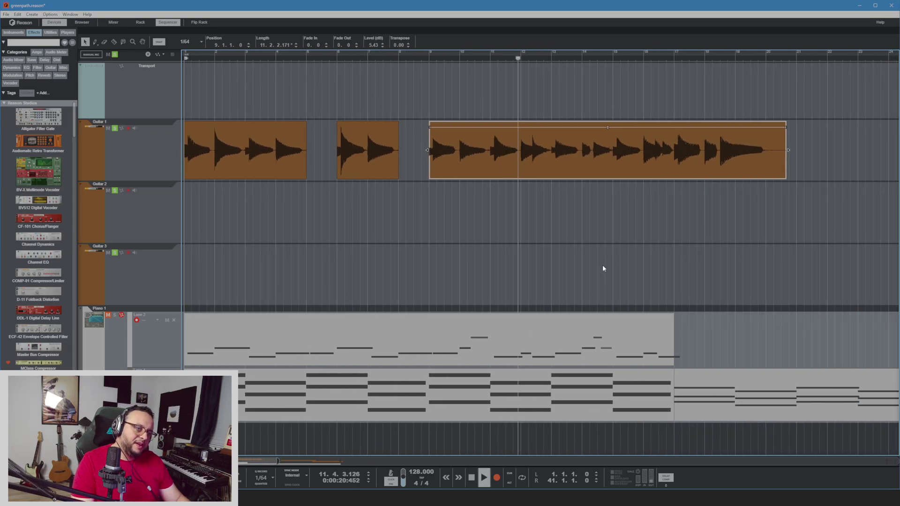
{"action": "key", "text": "space"}
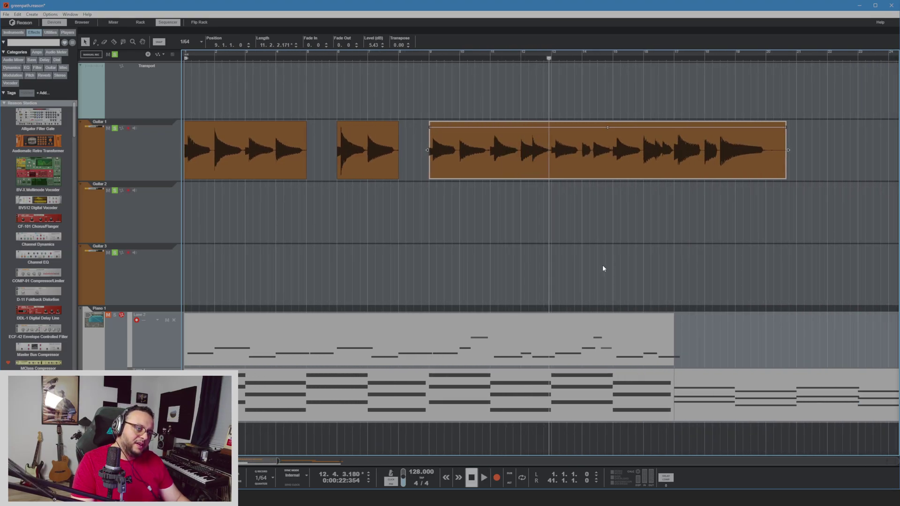
{"action": "scroll", "coordinate": [570, 165], "scroll_direction": "up", "scroll_amount": 6}
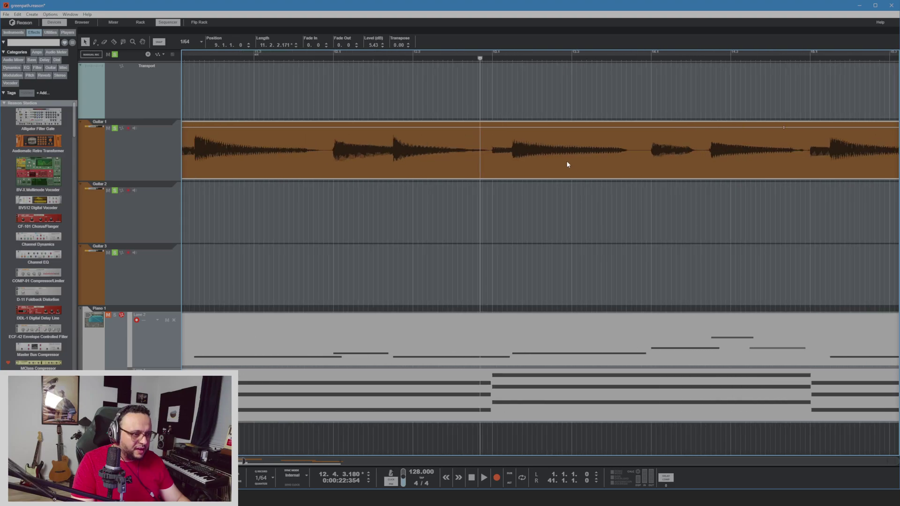
{"action": "left_click_drag", "start_coordinate": [484, 59], "coordinate": [493, 61]}
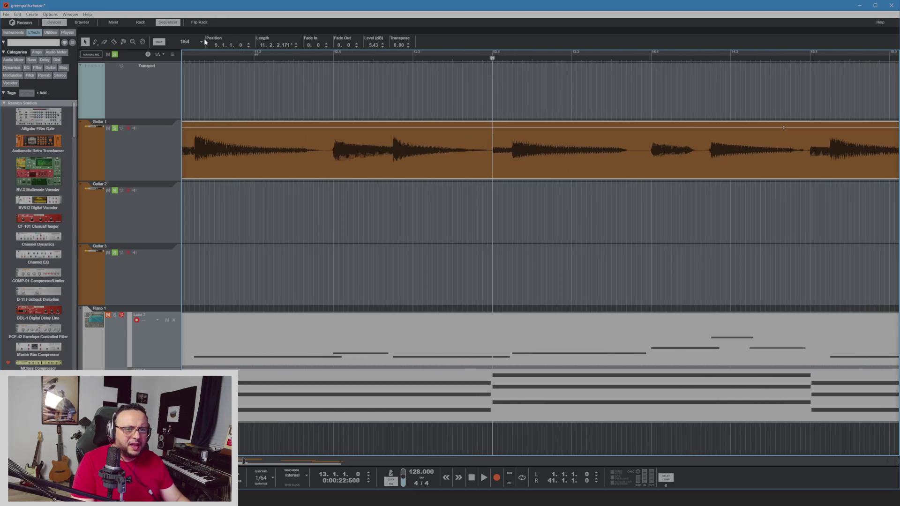
{"action": "left_click", "coordinate": [495, 135]}
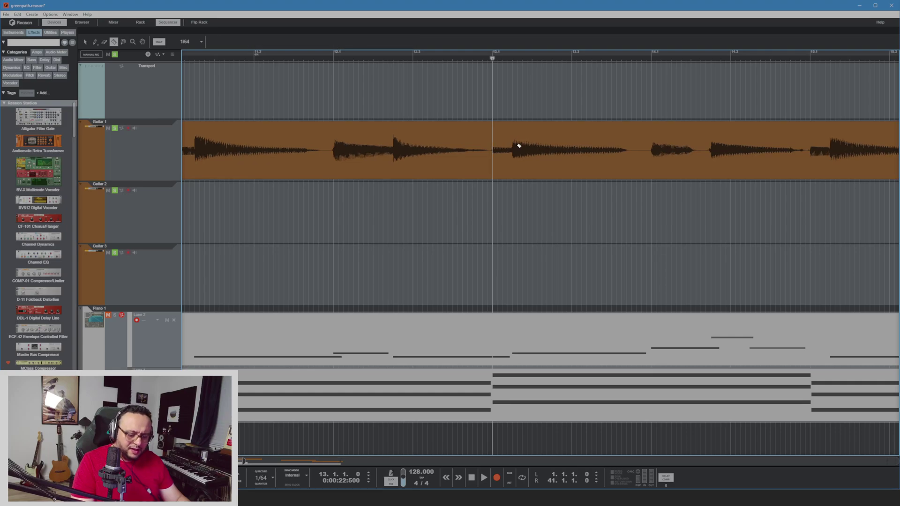
{"action": "left_click_drag", "start_coordinate": [527, 145], "coordinate": [596, 146]}
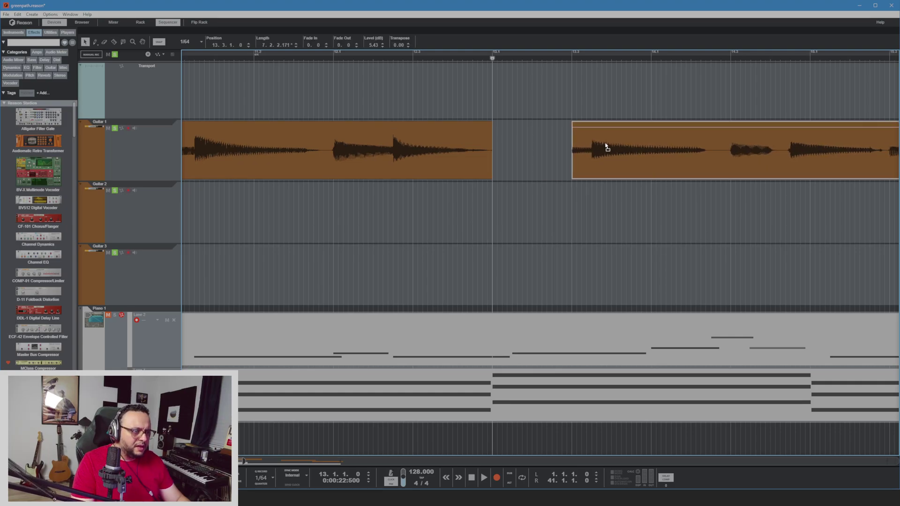
Play the next Guitar 1 phrase, split the clip at 15.3.1.0 and move the remainder to 16.1.1.0
{"action": "key", "text": "space"}
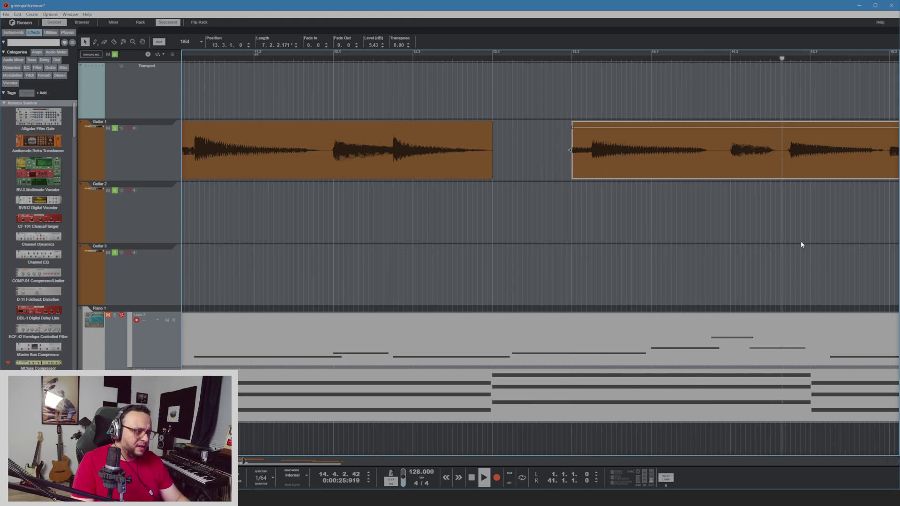
{"action": "key", "text": "space"}
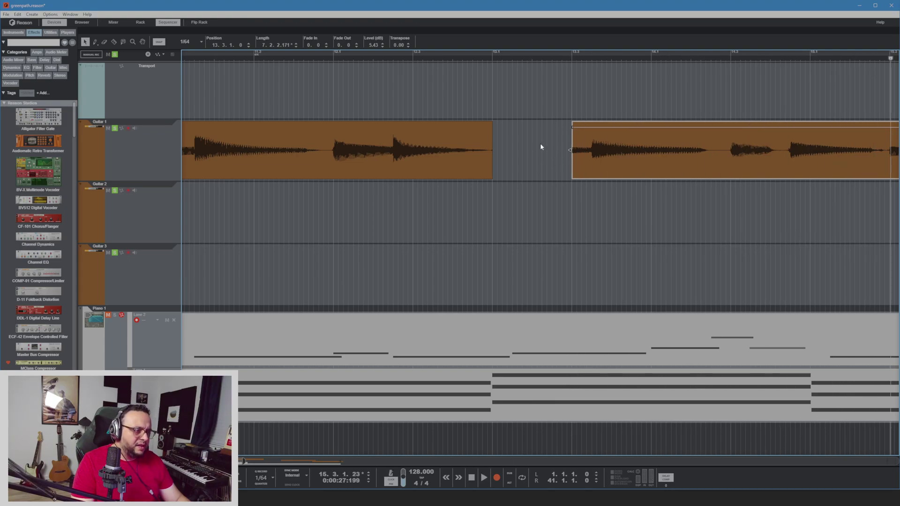
{"action": "left_click_drag", "start_coordinate": [240, 462], "coordinate": [242, 461]}
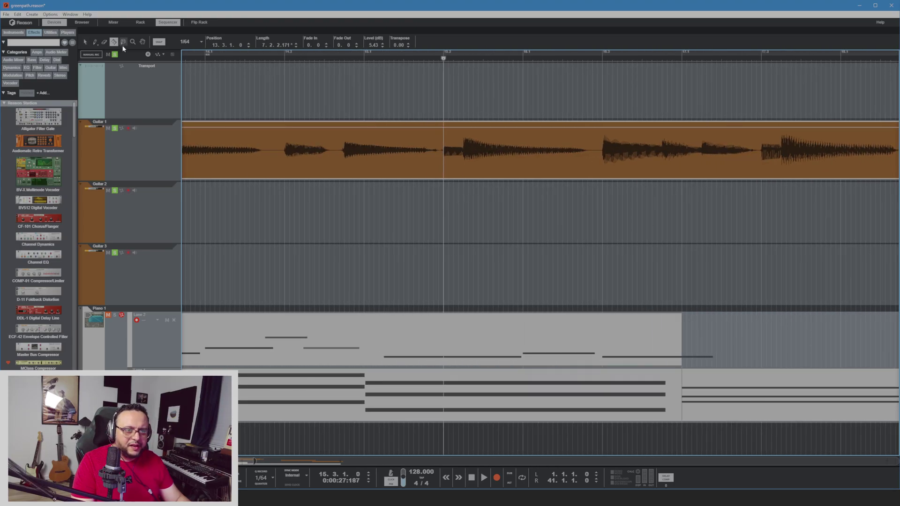
{"action": "left_click", "coordinate": [447, 137]}
{"action": "key", "text": "q"}
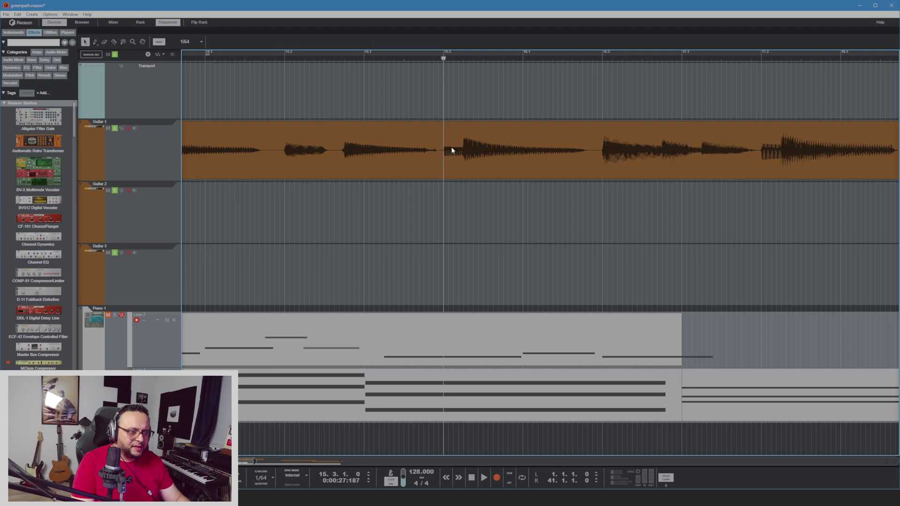
{"action": "left_click_drag", "start_coordinate": [453, 146], "coordinate": [569, 153]}
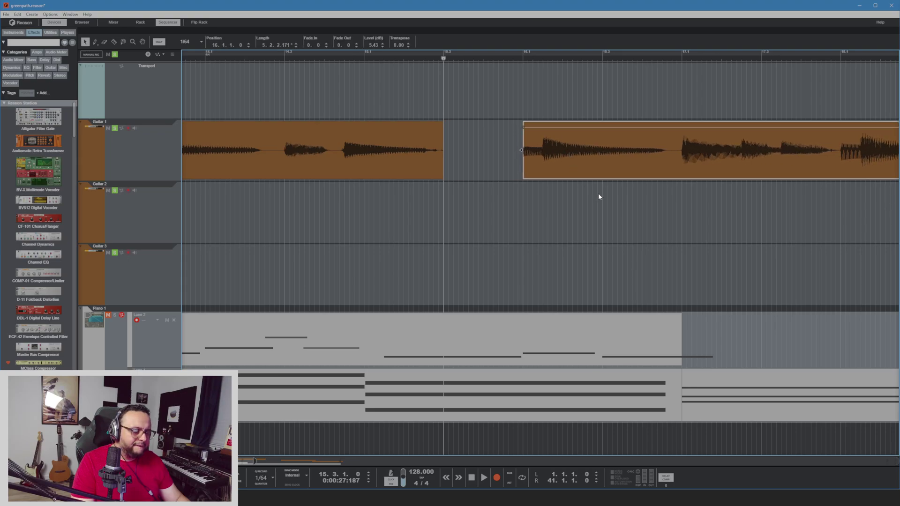
Play the final Guitar 1 clip through to the end of its last note near bar 21
{"action": "key", "text": "space"}
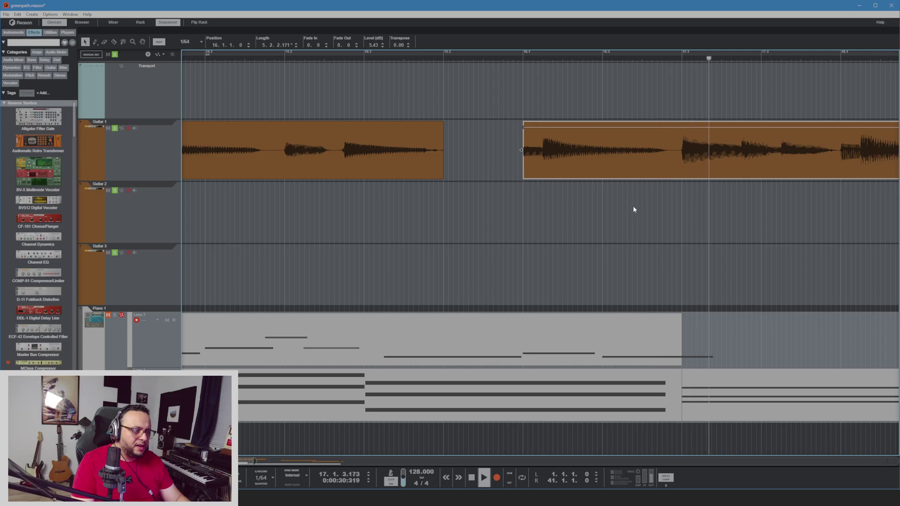
{"action": "scroll", "coordinate": [685, 219], "scroll_direction": "down", "scroll_amount": 4}
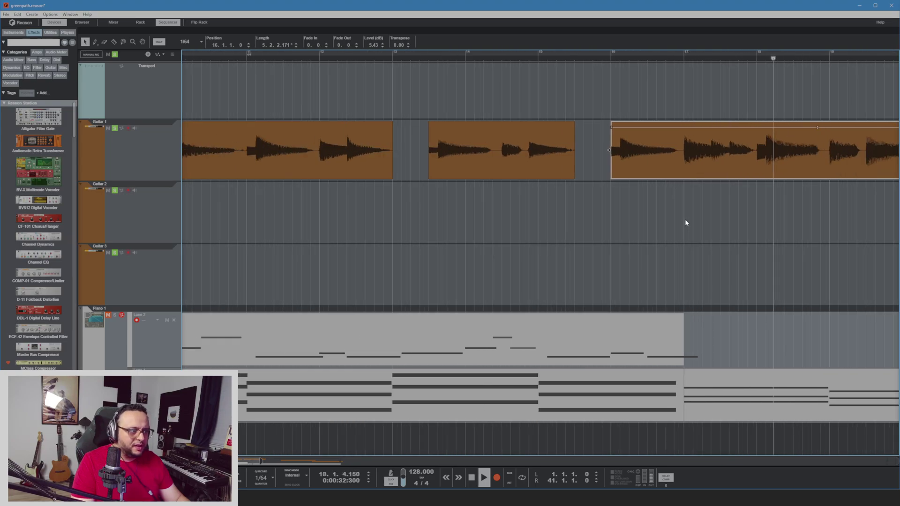
{"action": "scroll", "coordinate": [685, 218], "scroll_direction": "down", "scroll_amount": 3}
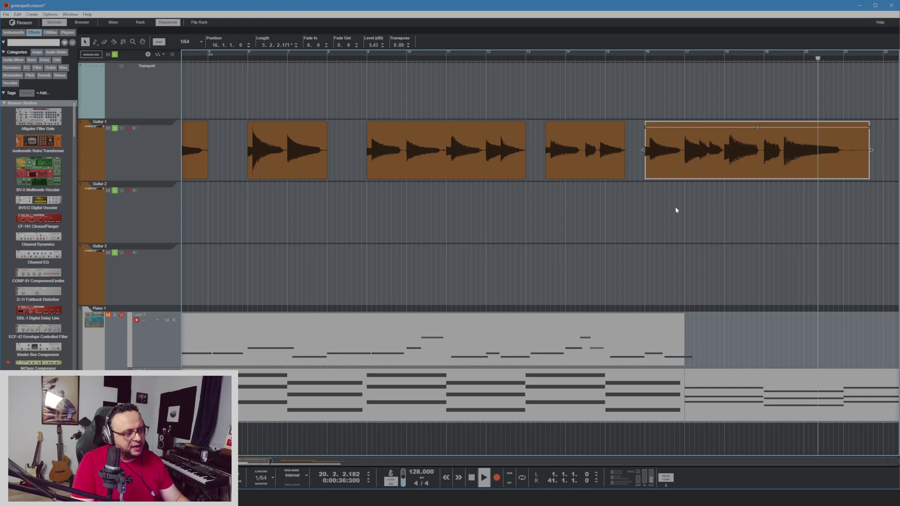
{"action": "key", "text": "space"}
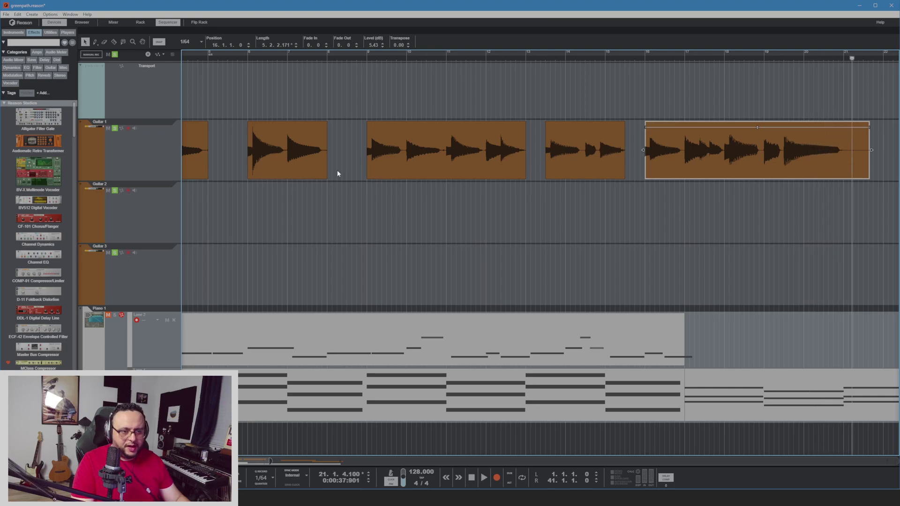
Play the spaced-out Guitar 1 melody from the start of the song, and replay its opening
{"action": "key", "text": "Home"}
{"action": "scroll", "coordinate": [427, 264], "scroll_direction": "down", "scroll_amount": 2}
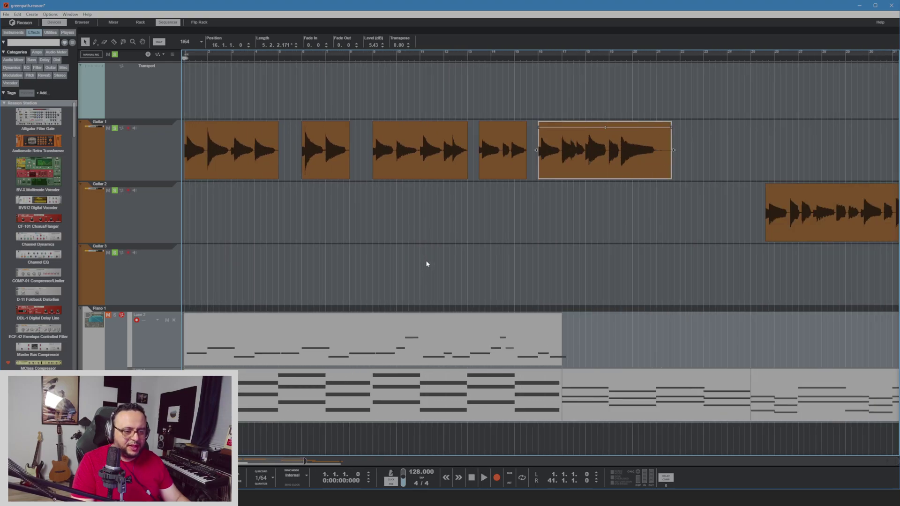
{"action": "key", "text": "space"}
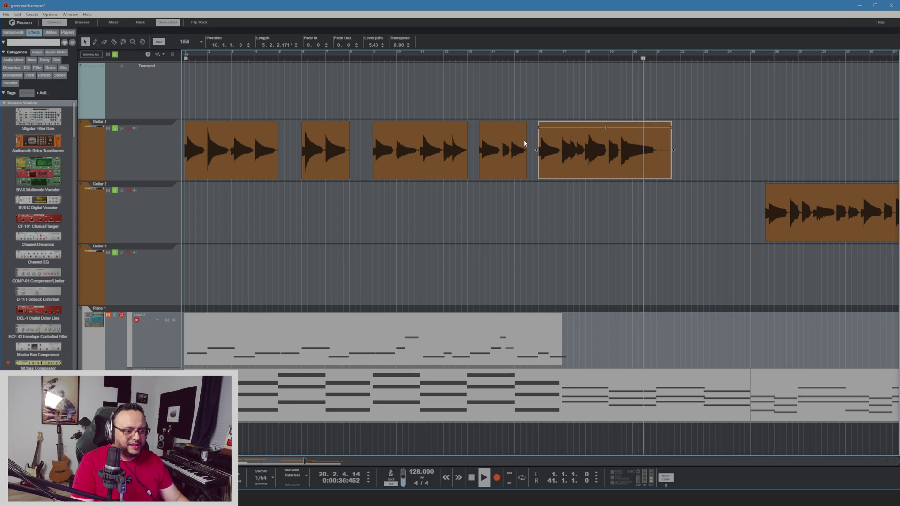
{"action": "key", "text": "space"}
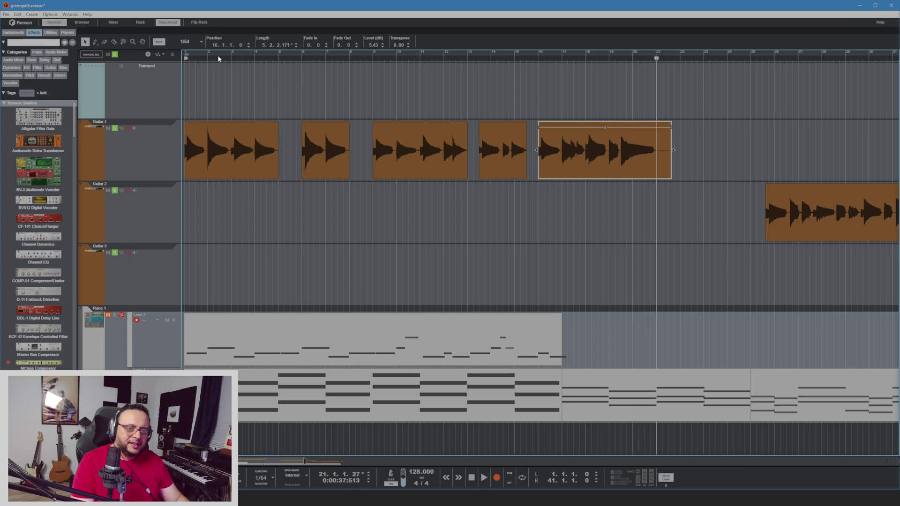
{"action": "key", "text": "Home"}
{"action": "key", "text": "space"}
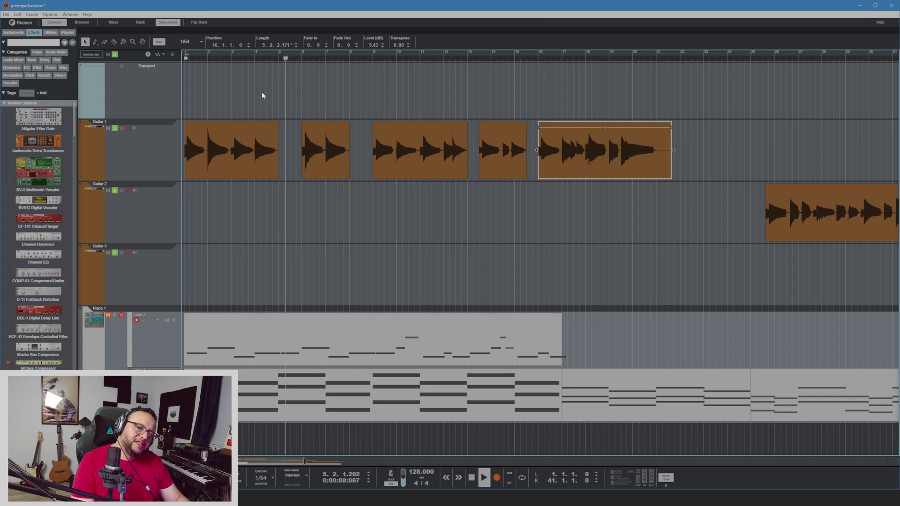
{"action": "key", "text": "space"}
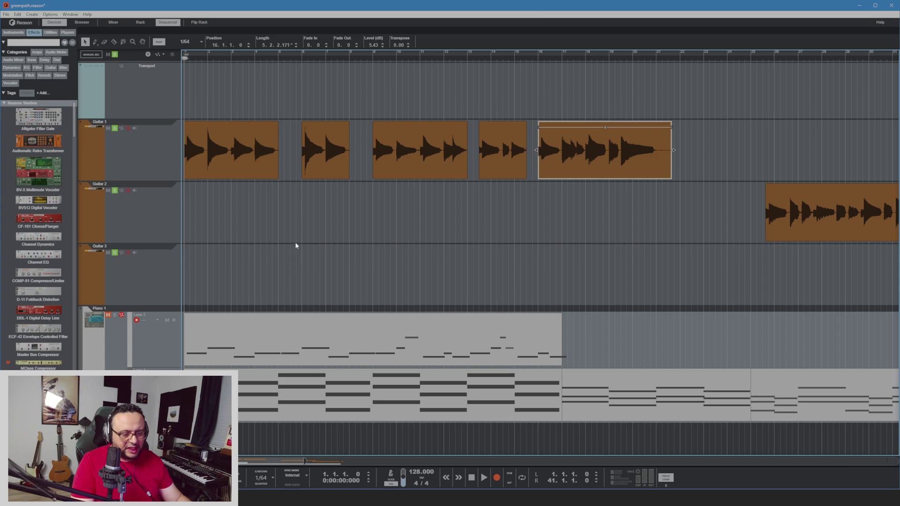
{"action": "left_click", "coordinate": [281, 159]}
{"action": "left_click_drag", "start_coordinate": [278, 189], "coordinate": [302, 194]}
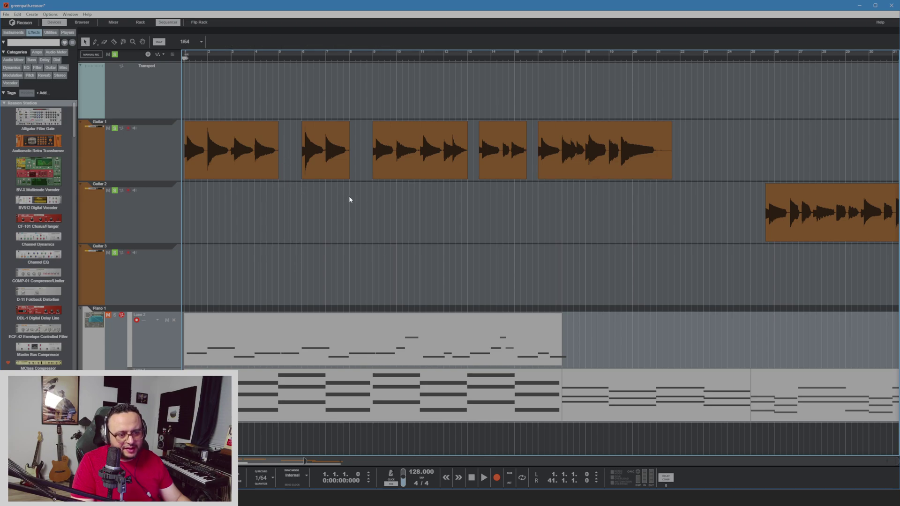
{"action": "left_click_drag", "start_coordinate": [368, 201], "coordinate": [372, 196]}
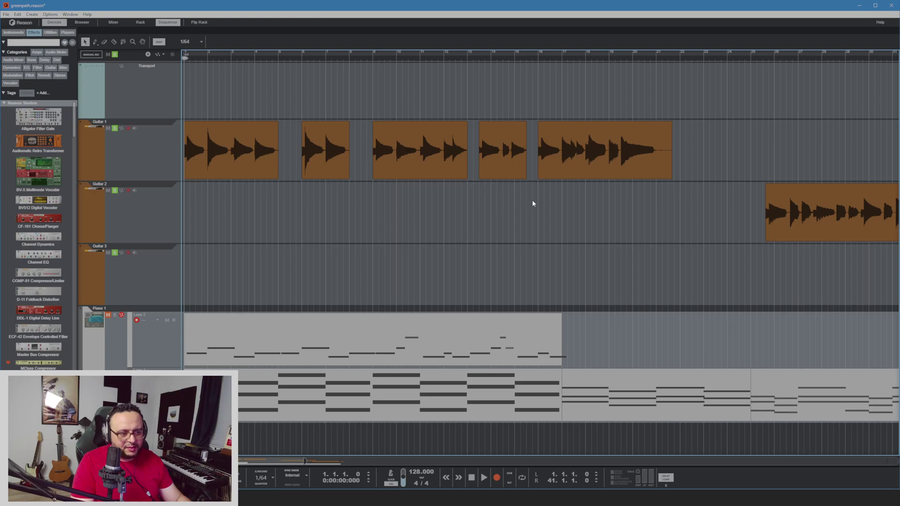
Move the Guitar 2 clip to 20.1.1.60 so it overlaps the end of Guitar 1, and play the transition
{"action": "left_click_drag", "start_coordinate": [807, 215], "coordinate": [673, 211]}
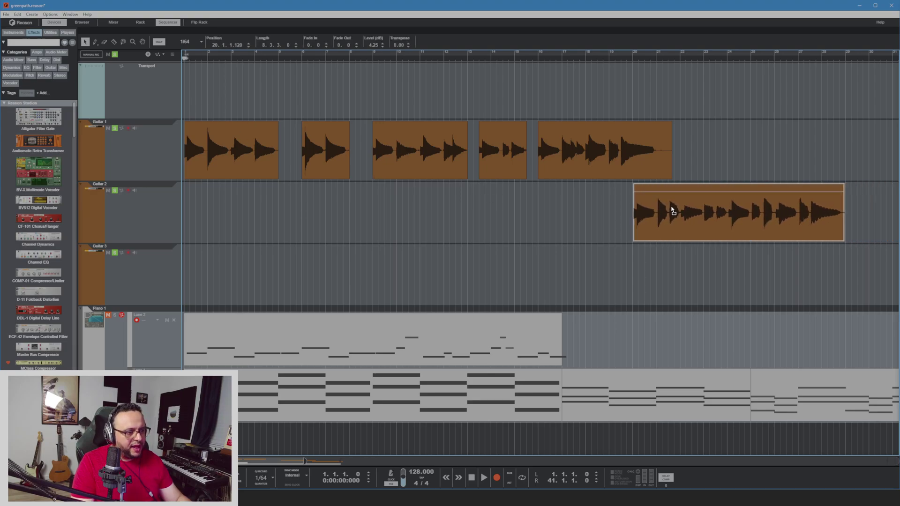
{"action": "left_click", "coordinate": [624, 58]}
{"action": "key", "text": "space"}
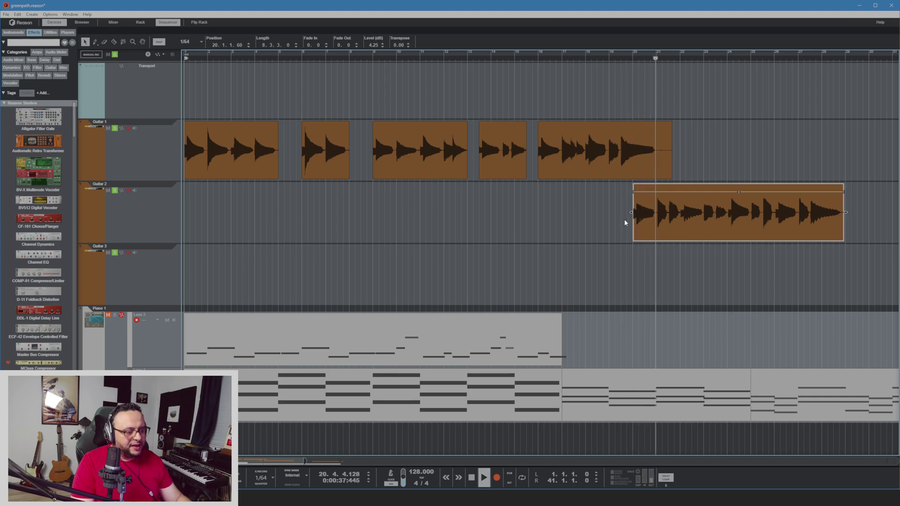
{"action": "left_click", "coordinate": [582, 209]}
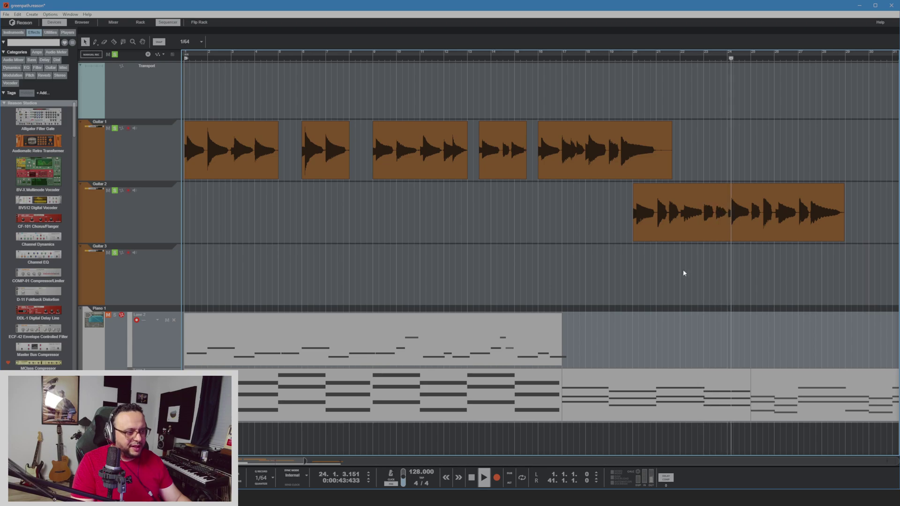
Move the first Guitar 3 clip to 28.1.1.60 and the second Guitar 3 clip to 33.1.1.0
{"action": "scroll", "coordinate": [540, 211], "scroll_direction": "down", "scroll_amount": 2}
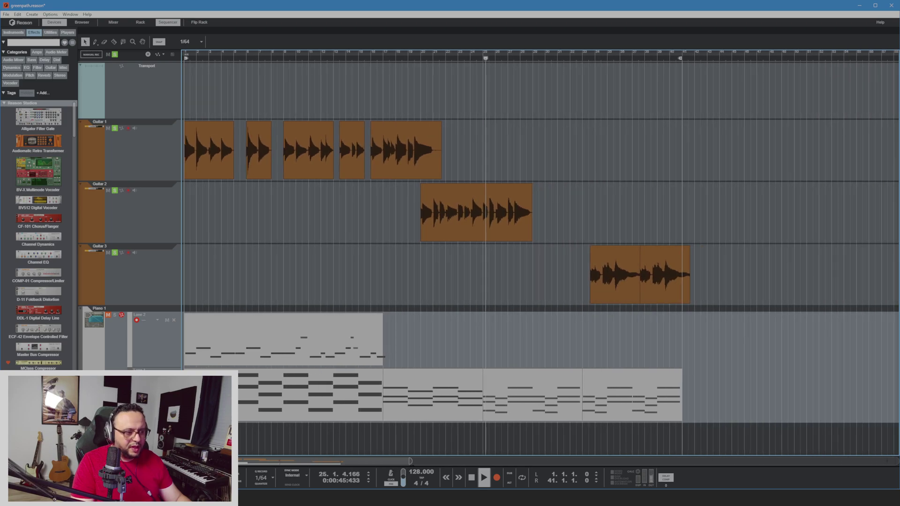
{"action": "mouse_move", "coordinate": [624, 281]}
{"action": "left_mouse_down"}
{"action": "mouse_move", "coordinate": [553, 279]}
{"action": "mouse_move", "coordinate": [670, 290]}
{"action": "mouse_move", "coordinate": [613, 291]}
{"action": "left_mouse_up"}
{"action": "left_click", "coordinate": [678, 258]}
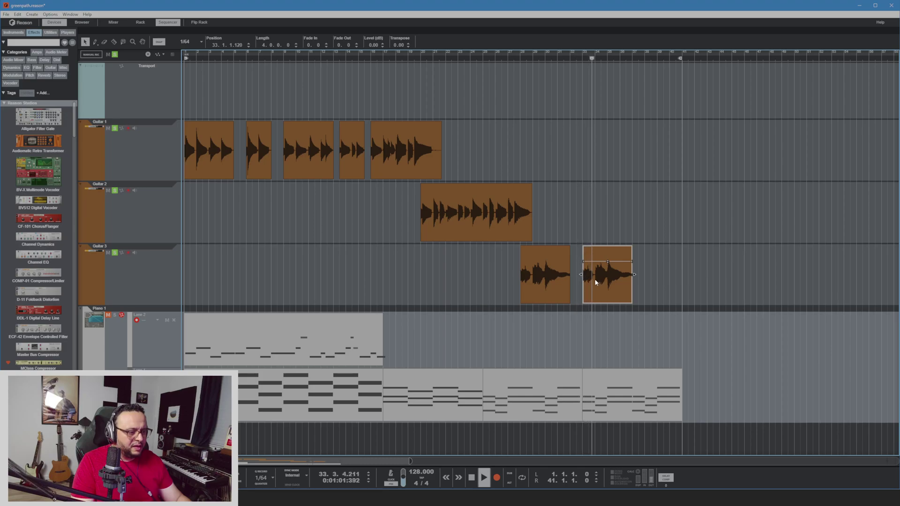
{"action": "scroll", "coordinate": [578, 299], "scroll_direction": "up", "scroll_amount": 4}
{"action": "left_click_drag", "start_coordinate": [621, 285], "coordinate": [620, 287]}
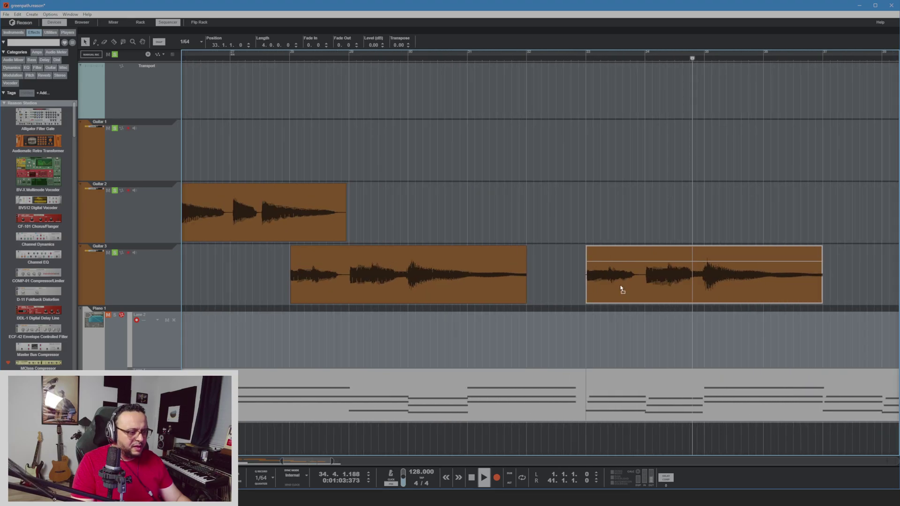
Extend the end of the first Guitar 3 clip to meet the second clip, giving a length of 5.0.0.0, and play from bar 29
{"action": "scroll", "coordinate": [554, 275], "scroll_direction": "down", "scroll_amount": 4}
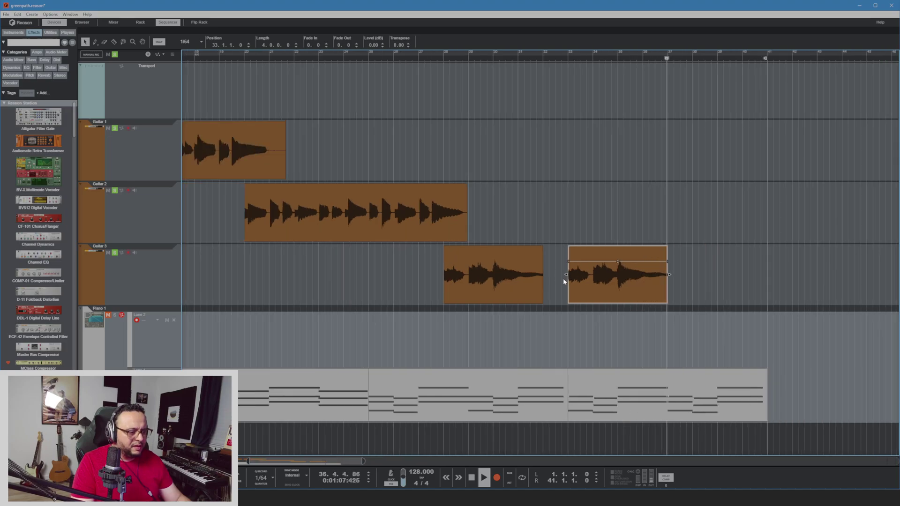
{"action": "left_click", "coordinate": [537, 274]}
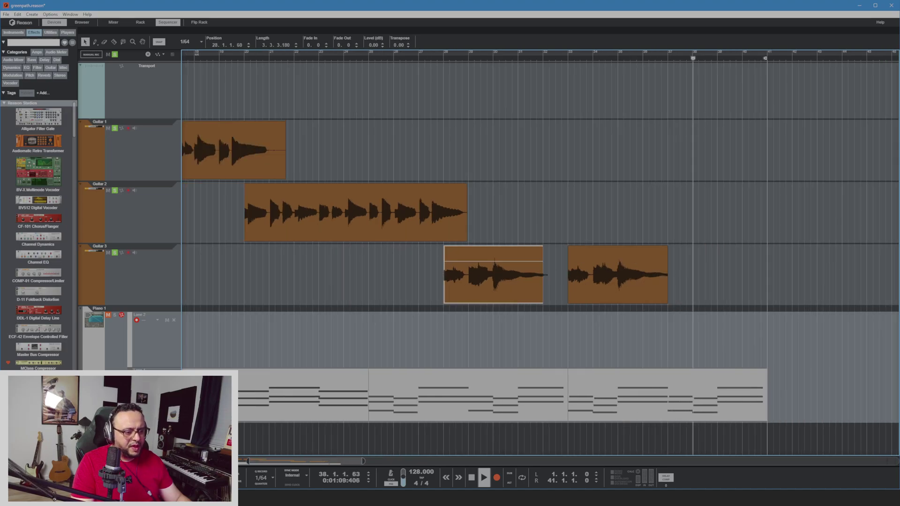
{"action": "left_click_drag", "start_coordinate": [543, 274], "coordinate": [568, 277]}
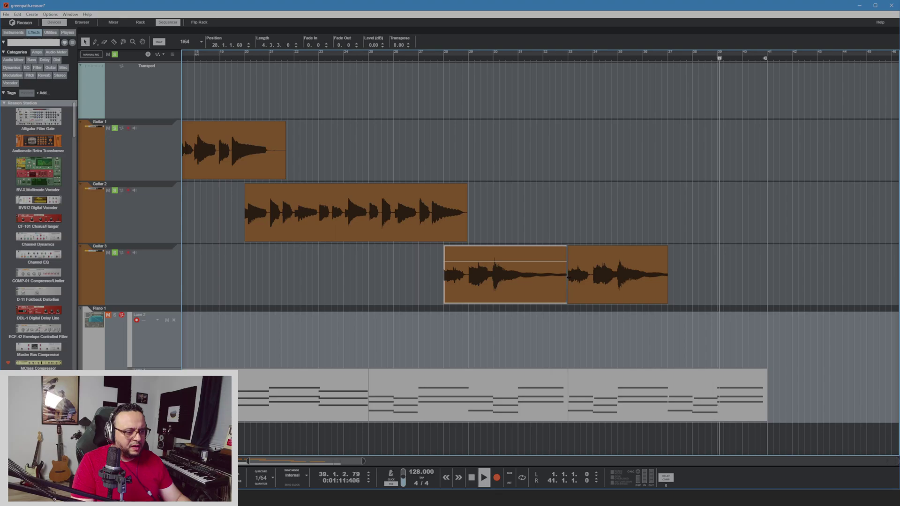
{"action": "left_click", "coordinate": [481, 57]}
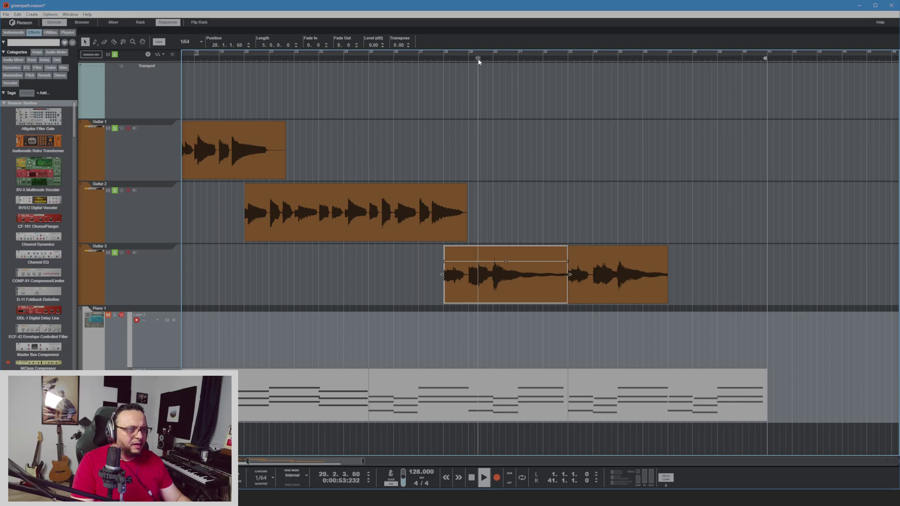
Extend the end of the second Guitar 3 clip by one bar to about bar 38 and stop playback
{"action": "left_click", "coordinate": [655, 280]}
{"action": "left_click_drag", "start_coordinate": [669, 276], "coordinate": [695, 275]}
{"action": "left_click", "coordinate": [740, 266]}
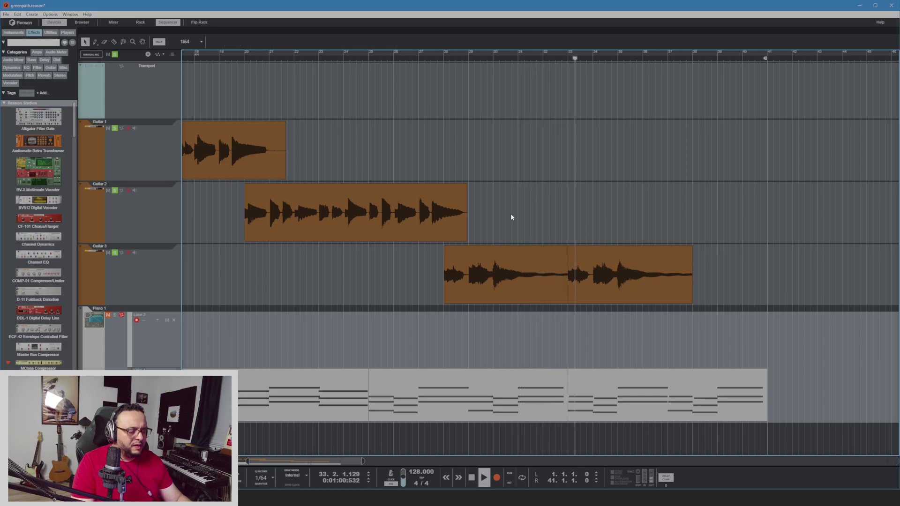
{"action": "scroll", "coordinate": [282, 268], "scroll_direction": "down", "scroll_amount": 2}
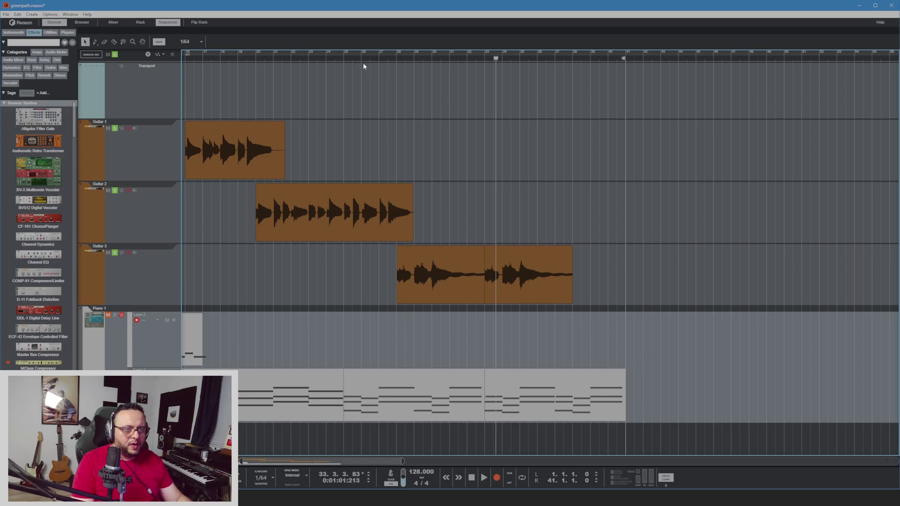
Stop playback and select the guitars bus channel in the mixer
{"action": "key", "text": "space"}
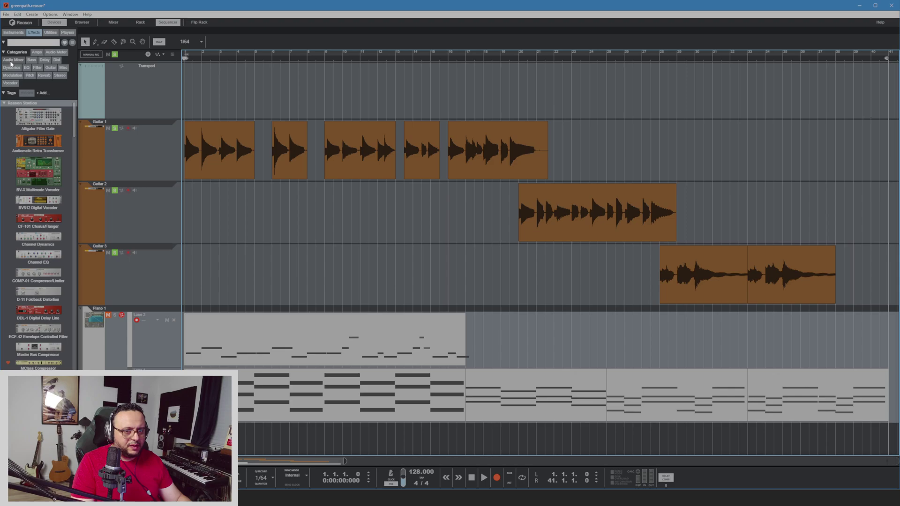
{"action": "left_click", "coordinate": [83, 156]}
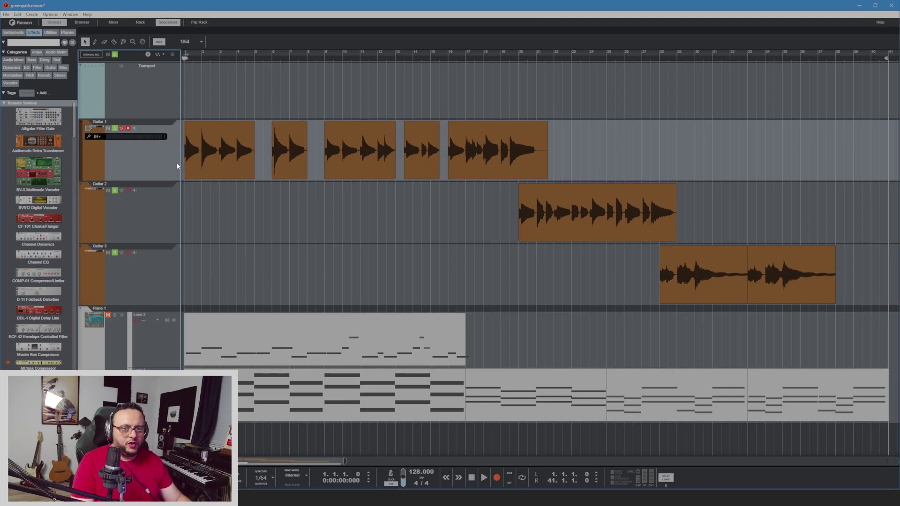
{"action": "left_click", "coordinate": [114, 23]}
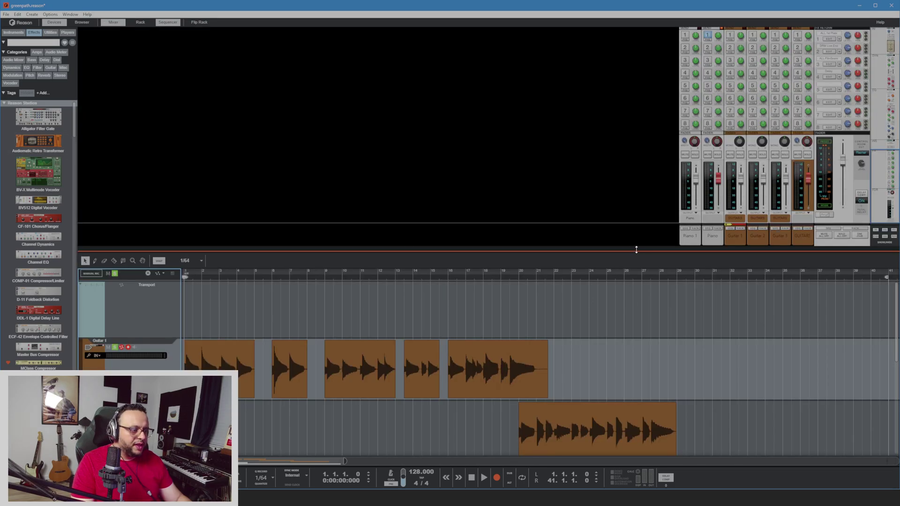
{"action": "key", "text": "F6"}
{"action": "left_click", "coordinate": [803, 242]}
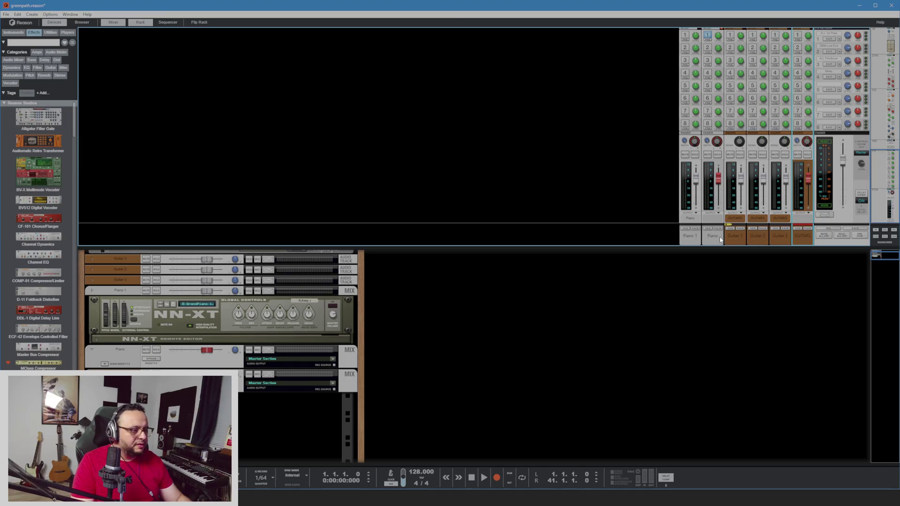
{"action": "key", "text": "F6"}
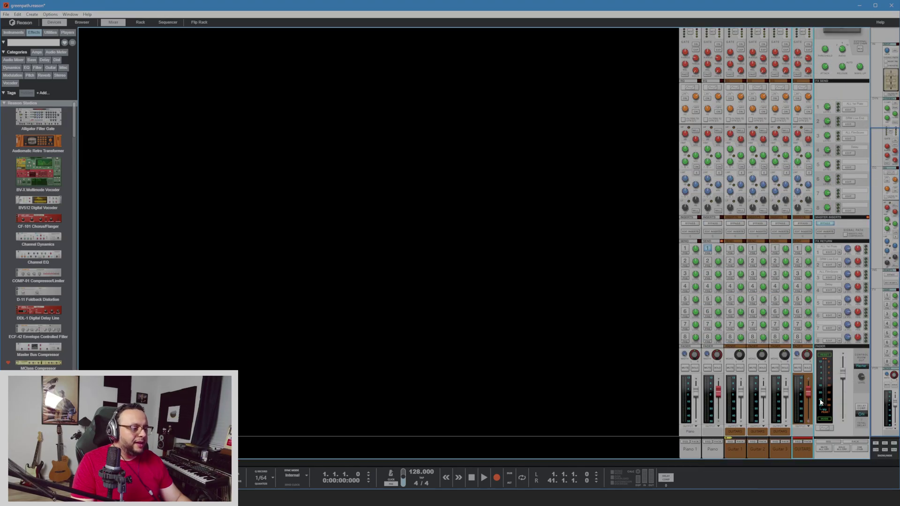
Go to the guitars bus device in the rack and show its insert effects section
{"action": "scroll", "coordinate": [813, 287], "scroll_direction": "up", "scroll_amount": 3}
{"action": "scroll", "coordinate": [784, 159], "scroll_direction": "up", "scroll_amount": 2}
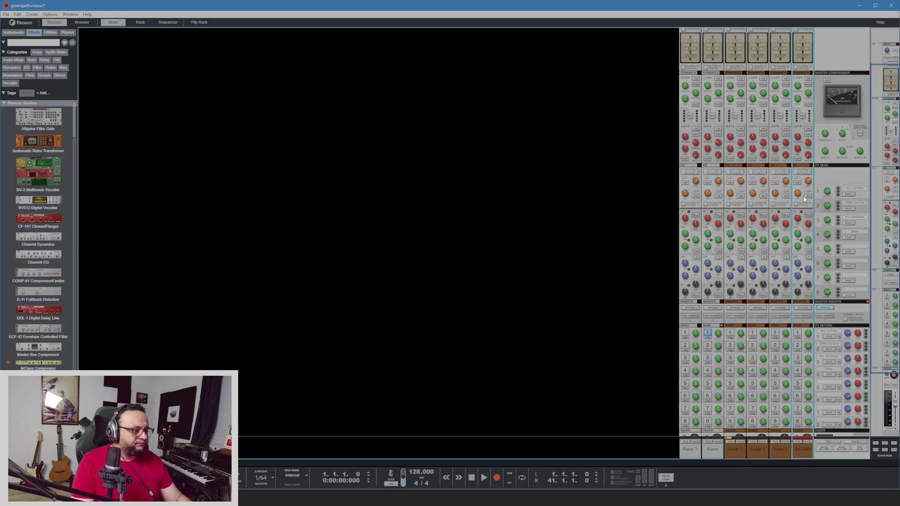
{"action": "scroll", "coordinate": [814, 201], "scroll_direction": "down", "scroll_amount": 4}
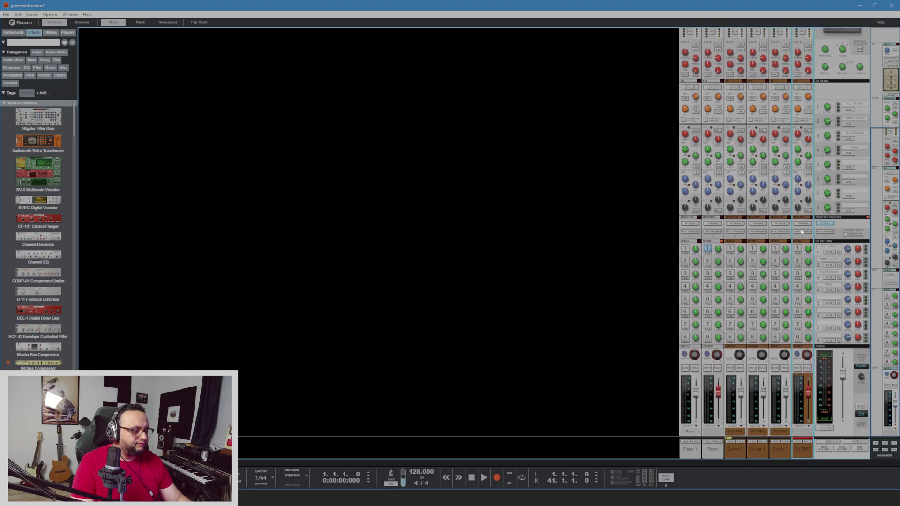
{"action": "left_click", "coordinate": [802, 441]}
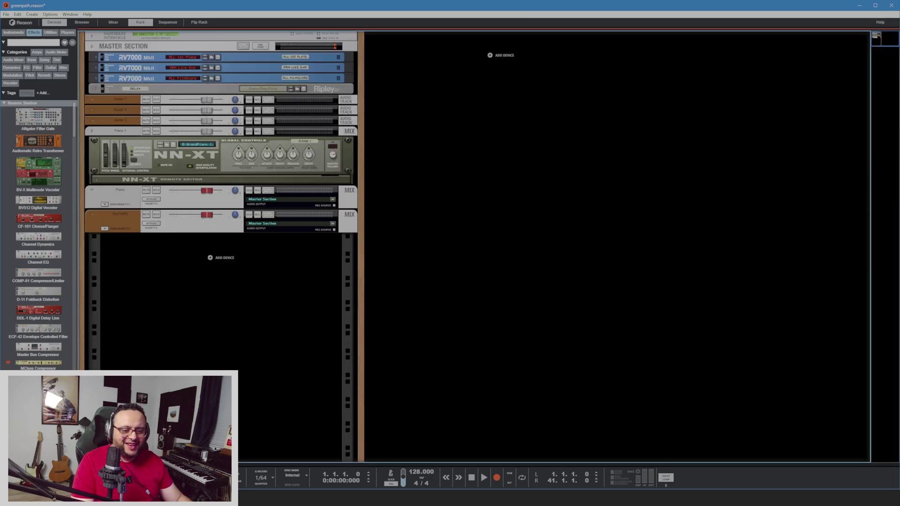
{"action": "left_click", "coordinate": [105, 229]}
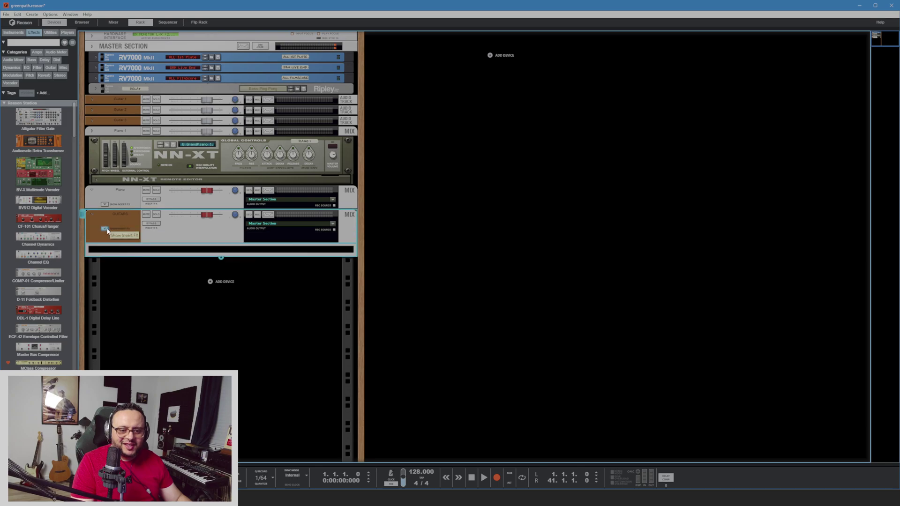
Add Ozone 11 Equalizer from the favourite effects as an insert on the guitars bus
{"action": "left_click", "coordinate": [50, 32]}
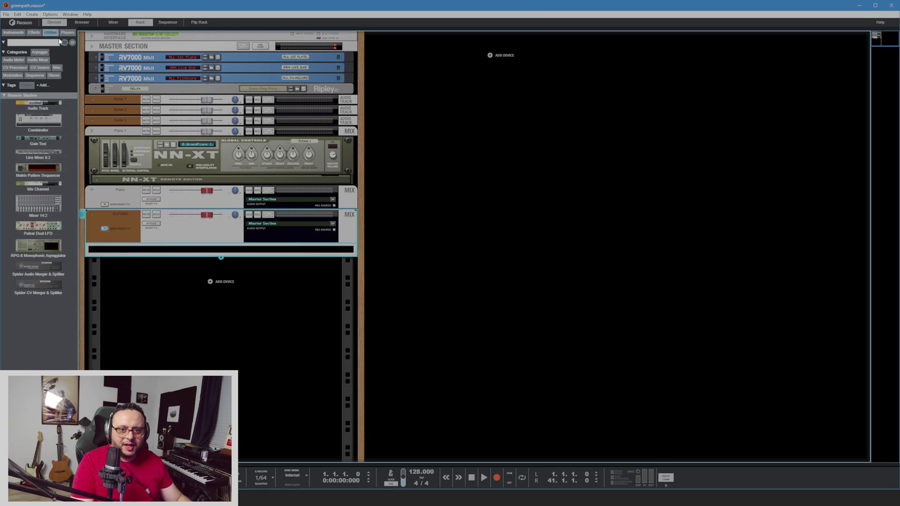
{"action": "left_click", "coordinate": [34, 32]}
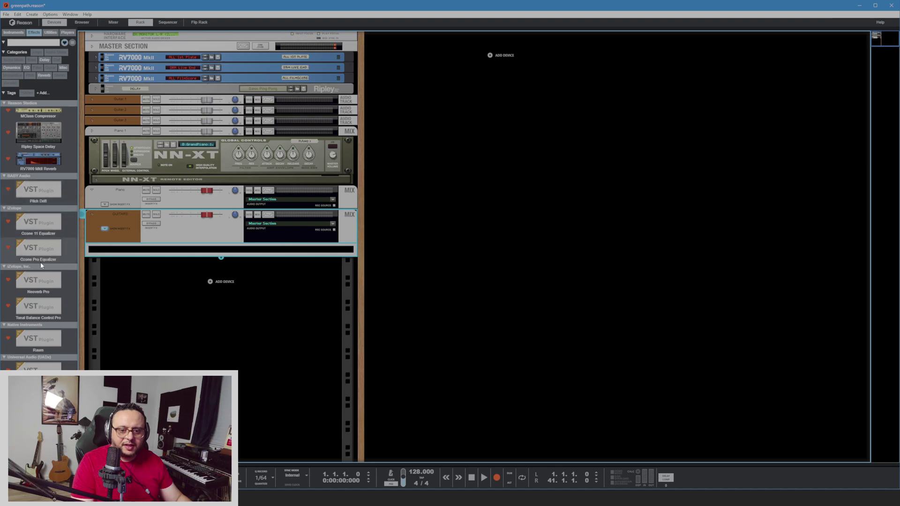
{"action": "left_click_drag", "start_coordinate": [39, 225], "coordinate": [221, 249]}
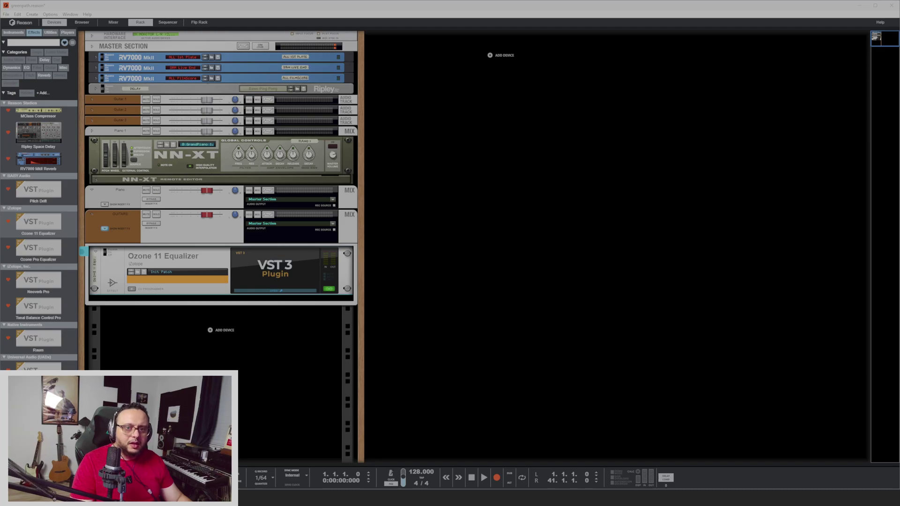
{"action": "left_click", "coordinate": [32, 9]}
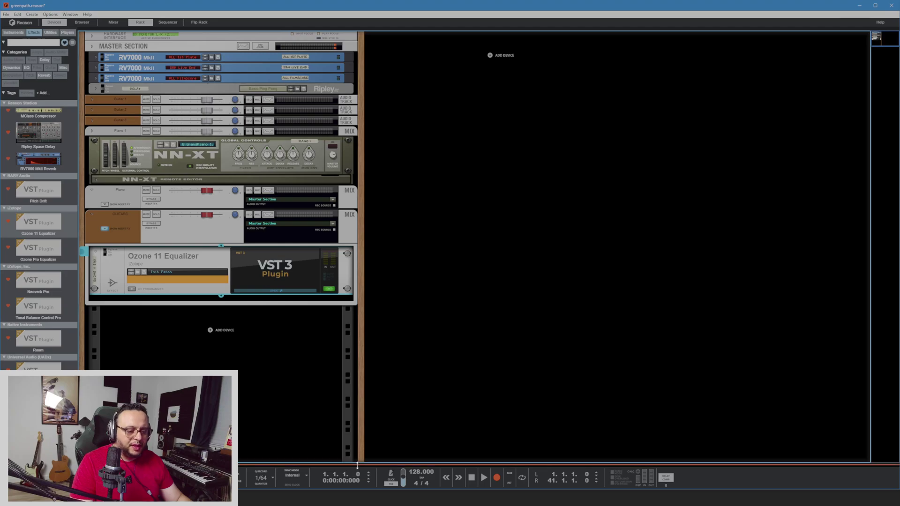
Bring the sequencer back into view beneath the rack and move the right locator to 38.1.1.0
{"action": "left_click_drag", "start_coordinate": [358, 465], "coordinate": [281, 88]}
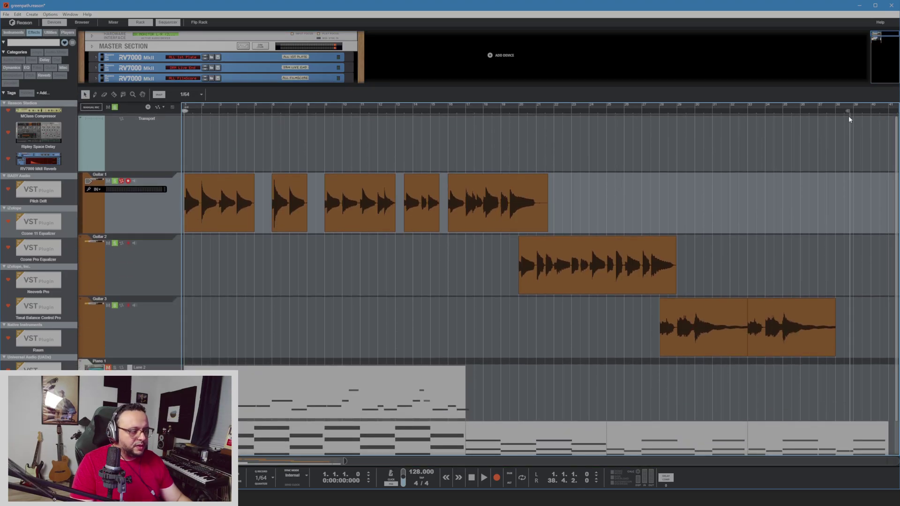
{"action": "left_click_drag", "start_coordinate": [849, 117], "coordinate": [835, 118]}
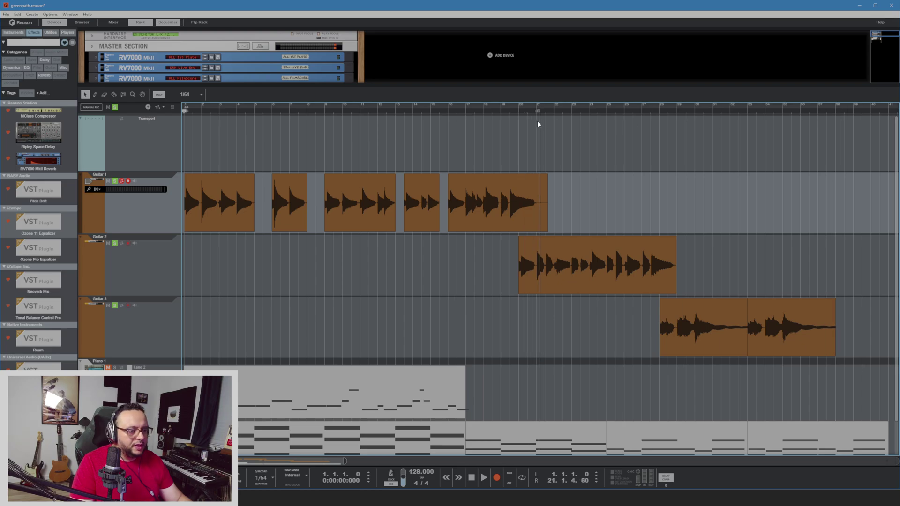
{"action": "mouse_move", "coordinate": [518, 127]}
{"action": "left_mouse_down"}
{"action": "mouse_move", "coordinate": [446, 122]}
{"action": "mouse_move", "coordinate": [835, 188]}
{"action": "left_mouse_up"}
Set the sequencer's snap value to Bar and return the playhead to the start of the song
{"action": "left_click", "coordinate": [190, 94]}
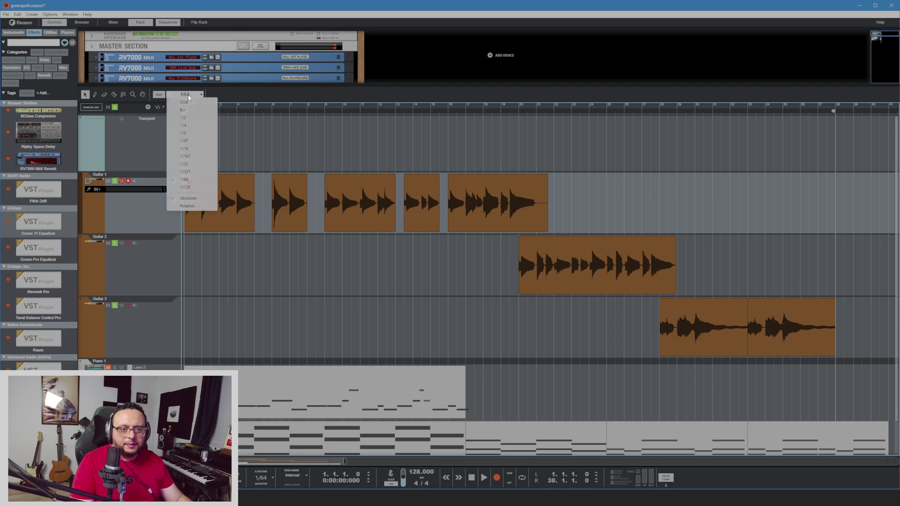
{"action": "left_click", "coordinate": [190, 112]}
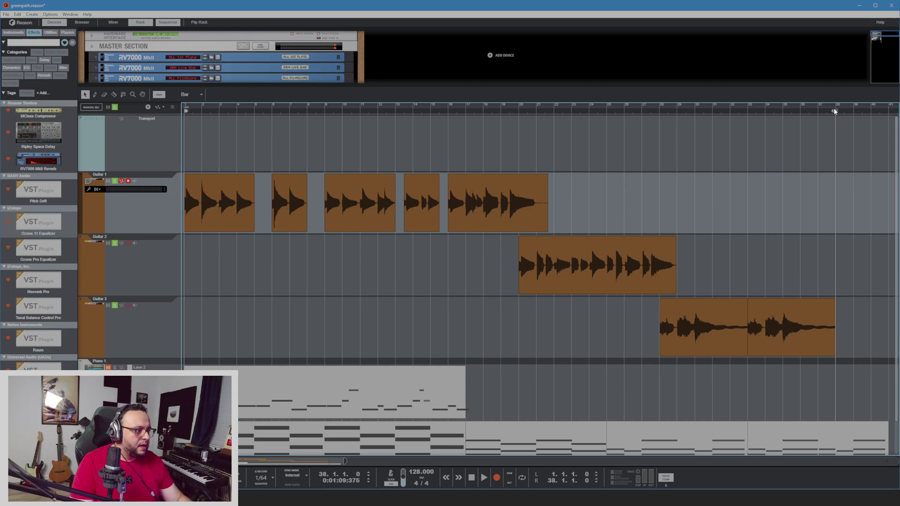
{"action": "key", "text": "Home"}
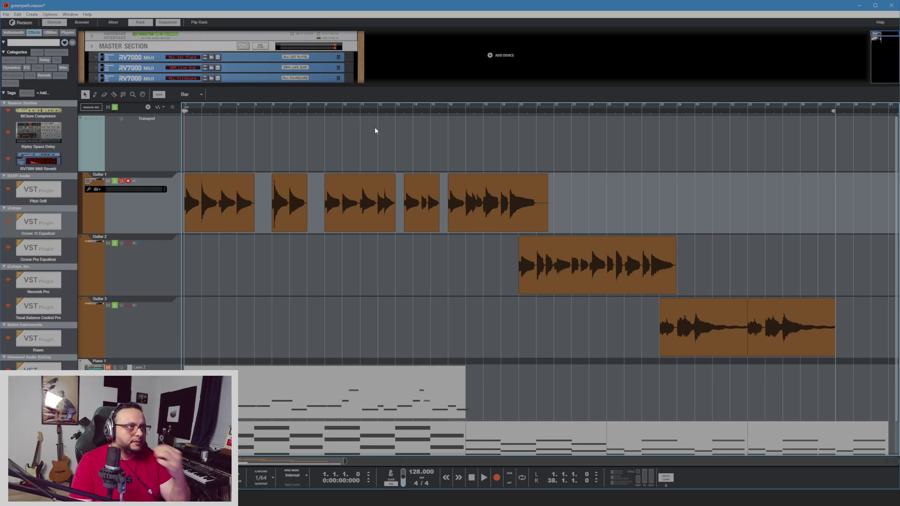
Play the song and shape the equalizer's mid bell band into a cut of -5.9 dB at about 760 Hz with Q 1.7
{"action": "key", "text": "space"}
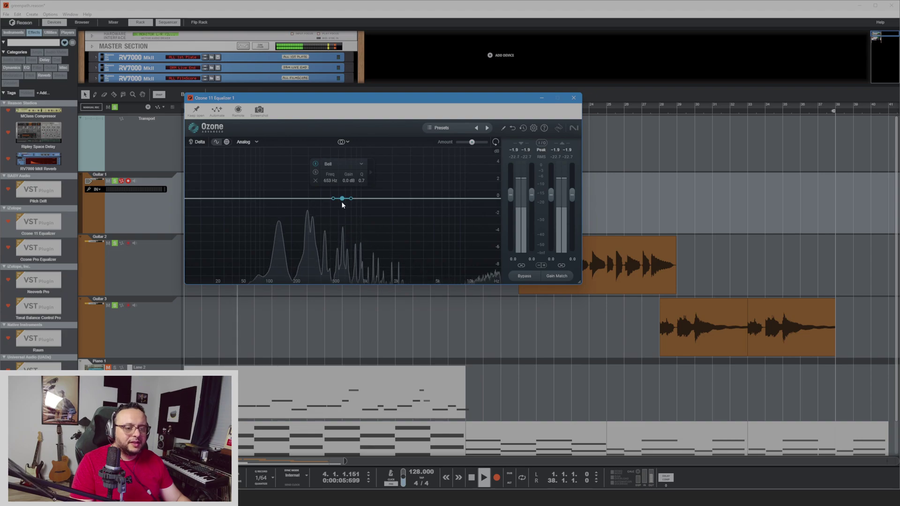
{"action": "left_click_drag", "start_coordinate": [344, 201], "coordinate": [353, 239]}
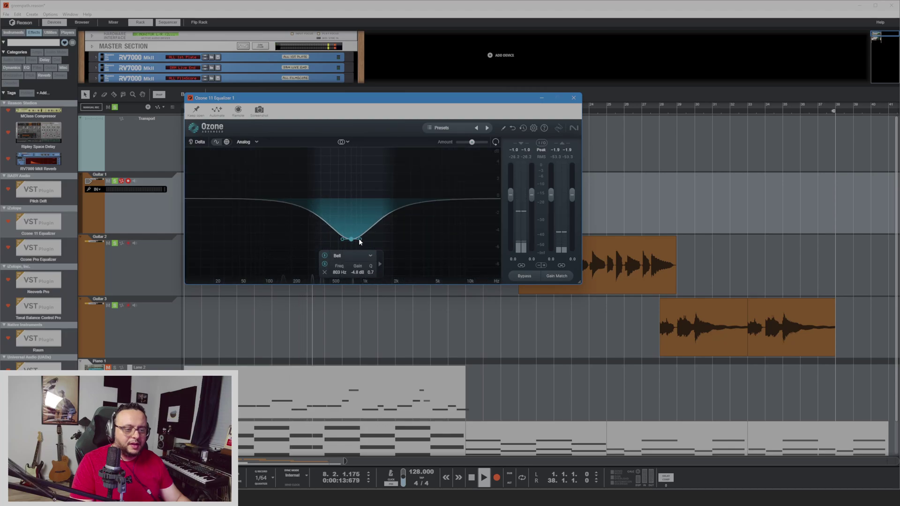
{"action": "scroll", "coordinate": [360, 241], "scroll_direction": "up", "scroll_amount": 5}
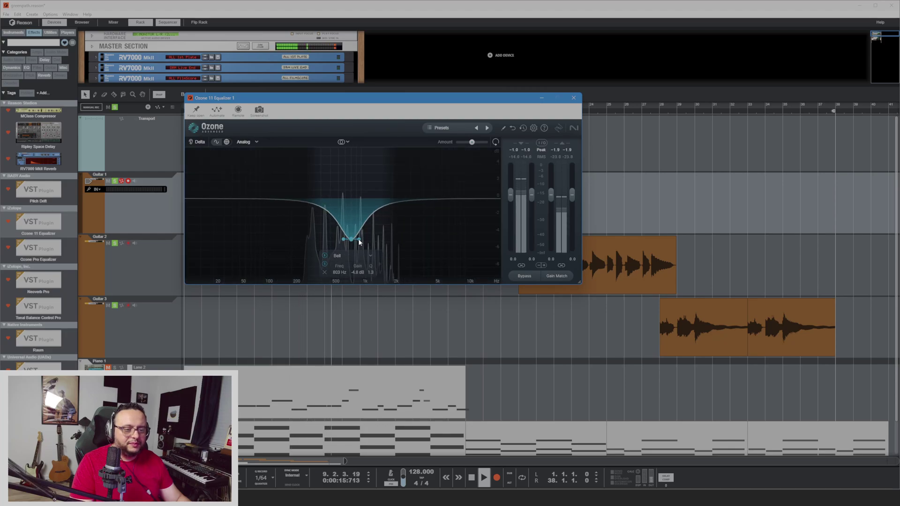
{"action": "left_click_drag", "start_coordinate": [356, 241], "coordinate": [347, 252]}
{"action": "scroll", "coordinate": [354, 253], "scroll_direction": "down", "scroll_amount": 5}
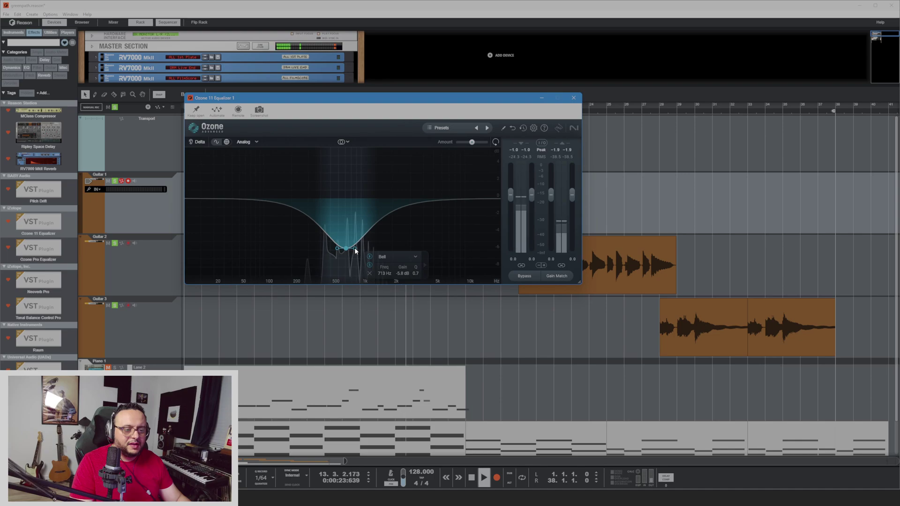
{"action": "scroll", "coordinate": [348, 251], "scroll_direction": "up", "scroll_amount": 8}
{"action": "left_click_drag", "start_coordinate": [348, 251], "coordinate": [360, 252]}
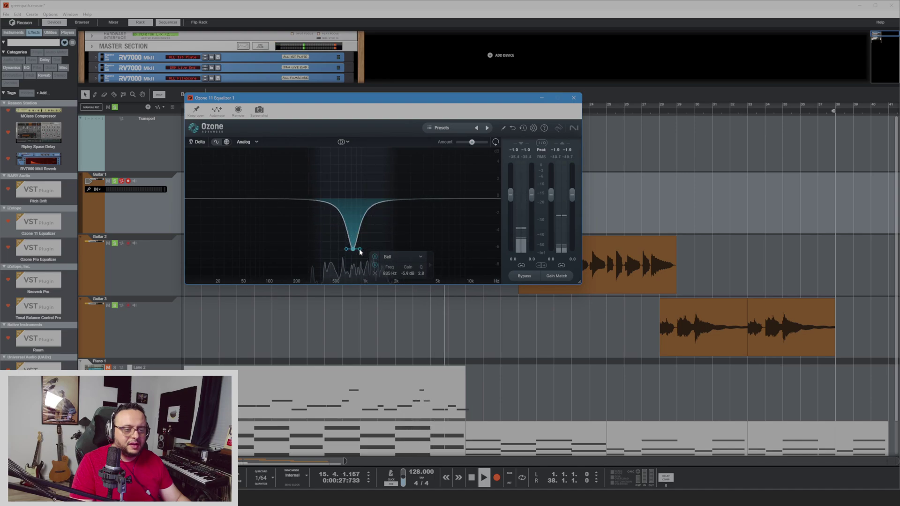
{"action": "scroll", "coordinate": [346, 250], "scroll_direction": "down", "scroll_amount": 2}
{"action": "scroll", "coordinate": [346, 252], "scroll_direction": "down", "scroll_amount": 2}
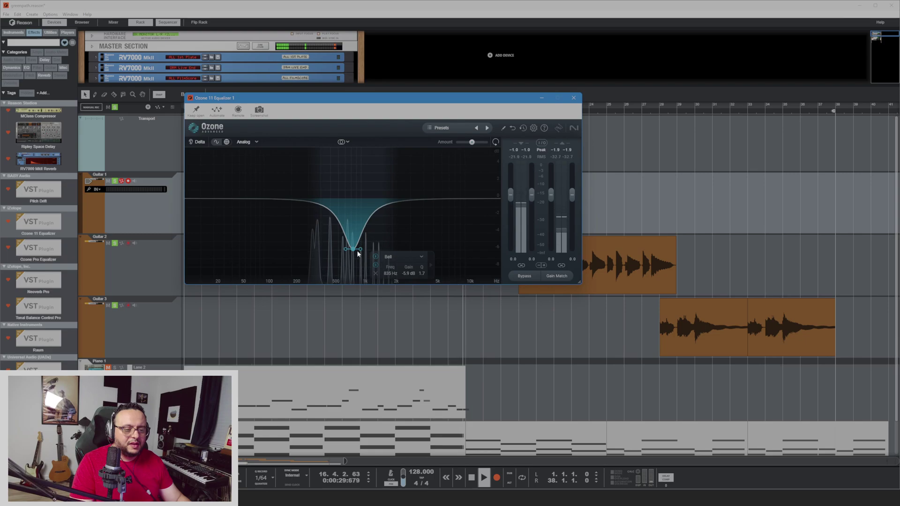
{"action": "left_click", "coordinate": [353, 251]}
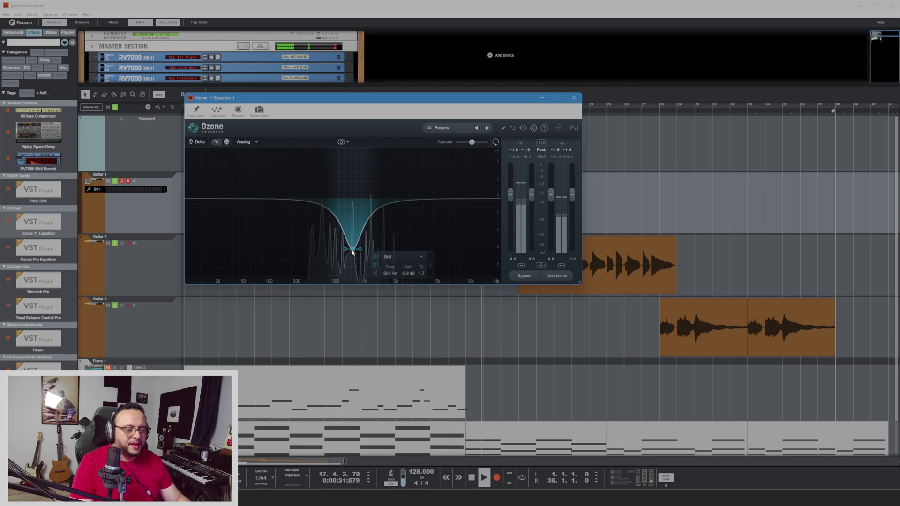
{"action": "left_click_drag", "start_coordinate": [352, 252], "coordinate": [348, 252]}
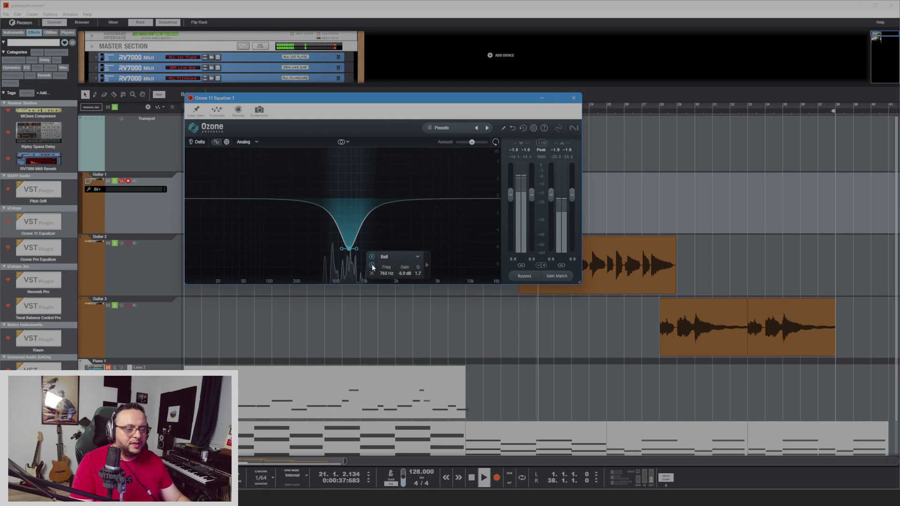
Boost the equalizer's upper bell band by 3.9 dB at about 5364 Hz with Q 1.3
{"action": "left_click_drag", "start_coordinate": [444, 199], "coordinate": [450, 171]}
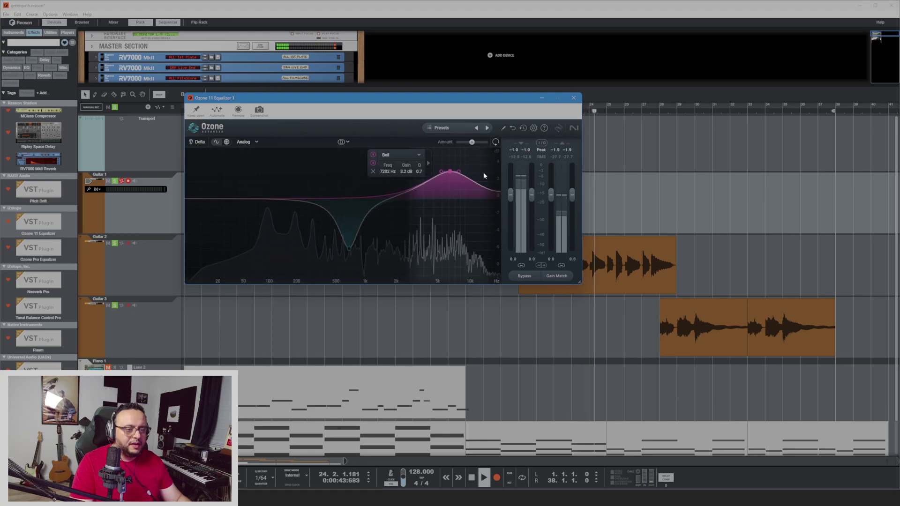
{"action": "mouse_move", "coordinate": [448, 172]}
{"action": "left_mouse_down"}
{"action": "mouse_move", "coordinate": [460, 164]}
{"action": "mouse_move", "coordinate": [437, 168]}
{"action": "left_mouse_up"}
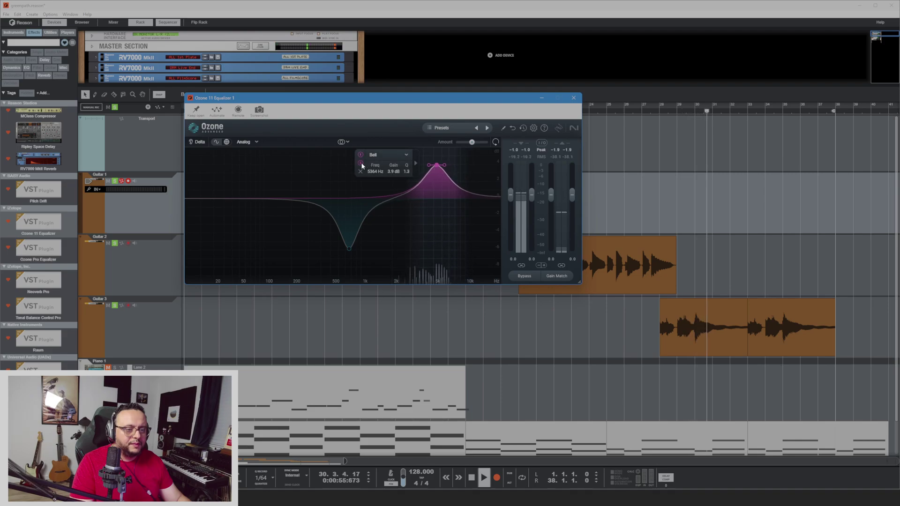
Change the equalizer's low shelf band to a Flat High-Pass at 115 Hz with a 12 dB/oct slope
{"action": "left_click", "coordinate": [243, 200]}
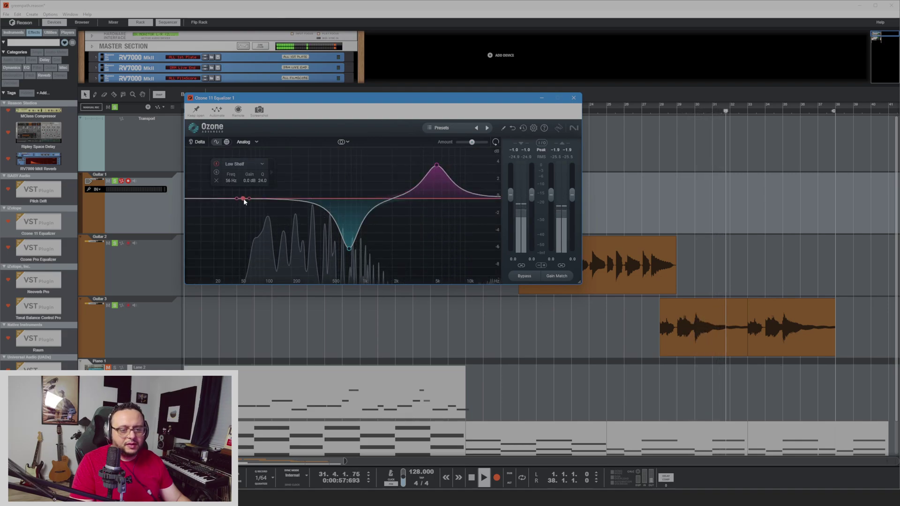
{"action": "left_click", "coordinate": [239, 164]}
{"action": "mouse_move", "coordinate": [245, 203]}
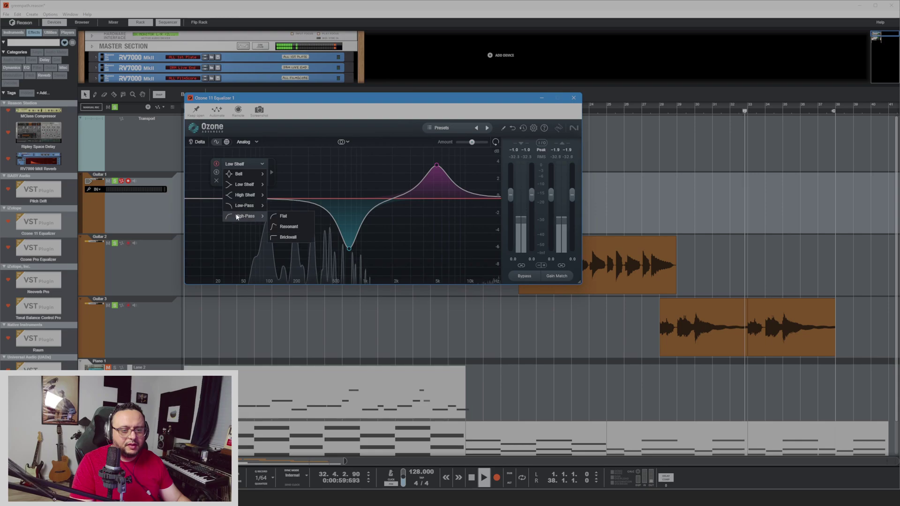
{"action": "left_click", "coordinate": [283, 207]}
{"action": "left_click_drag", "start_coordinate": [243, 202], "coordinate": [269, 200]}
{"action": "scroll", "coordinate": [272, 196], "scroll_direction": "up", "scroll_amount": 1}
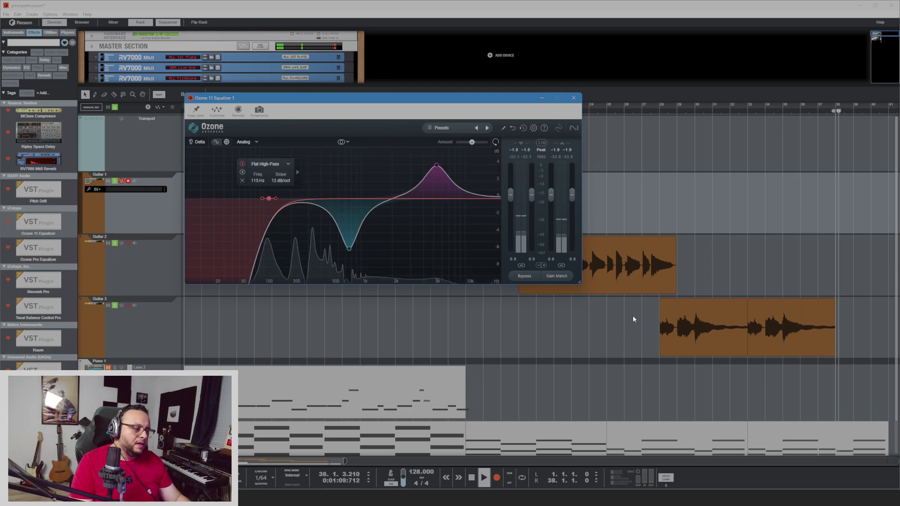
Play the song from bar 36 and compare the guitars with the equalizer bypassed and active
{"action": "left_click", "coordinate": [803, 110]}
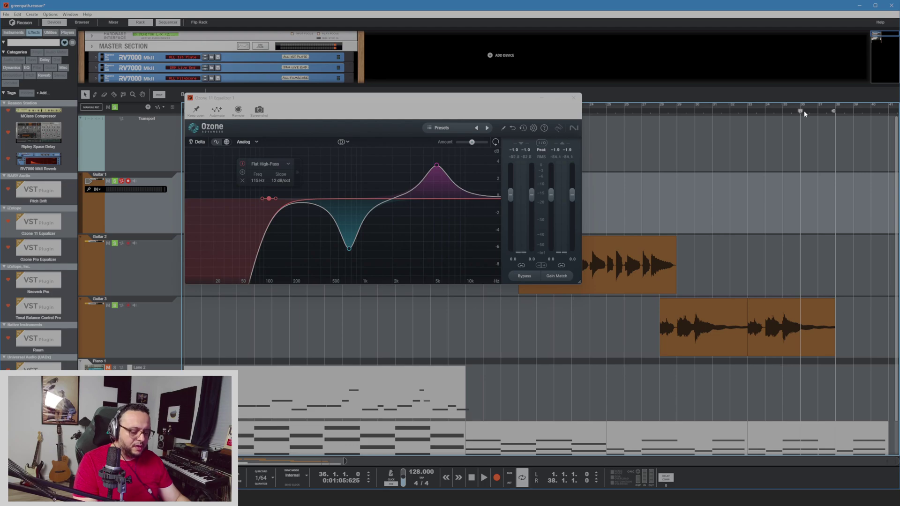
{"action": "left_click", "coordinate": [521, 277]}
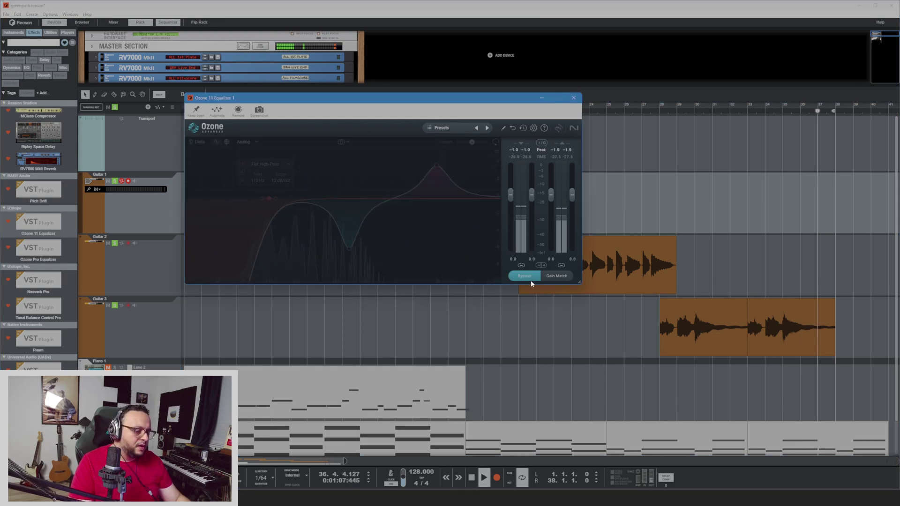
{"action": "left_click", "coordinate": [525, 277]}
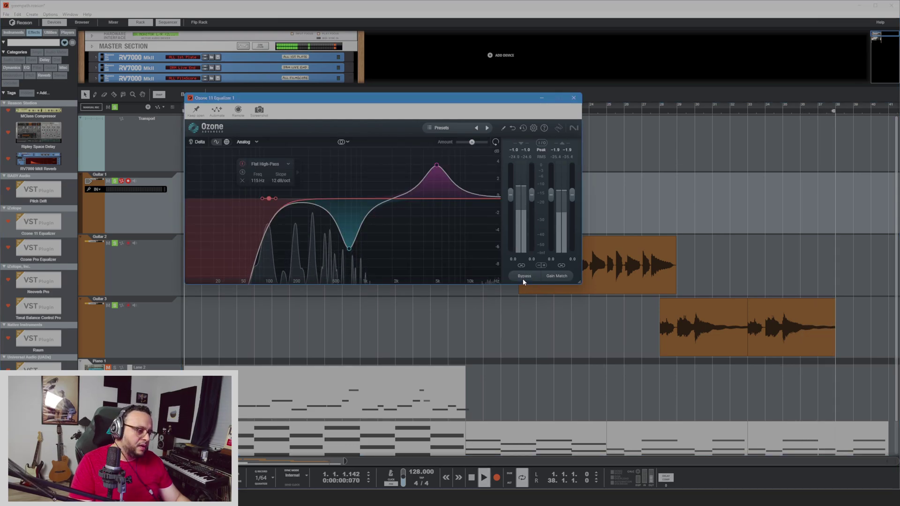
{"action": "left_click", "coordinate": [524, 281]}
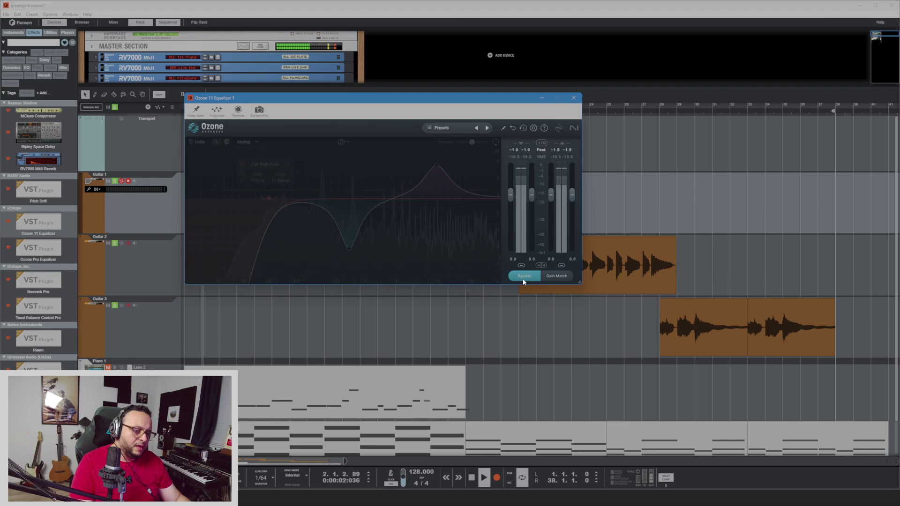
{"action": "left_click", "coordinate": [523, 279]}
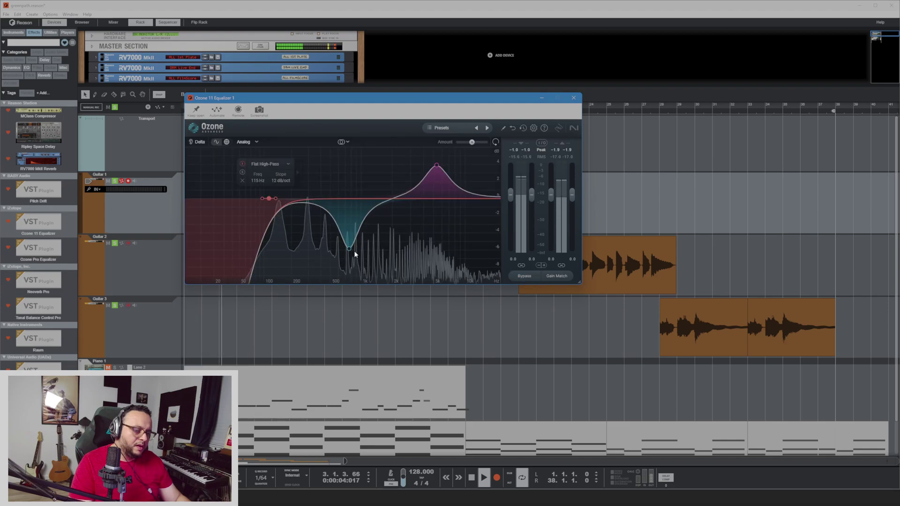
{"action": "key", "text": "space"}
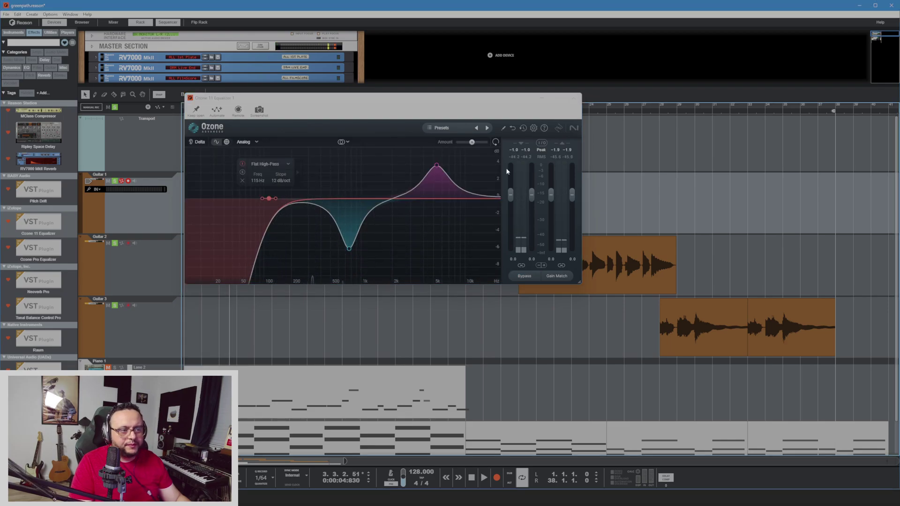
Close the equalizer window and listen to the equalized guitar from the start of the song
{"action": "left_click", "coordinate": [575, 96]}
{"action": "left_click", "coordinate": [243, 111]}
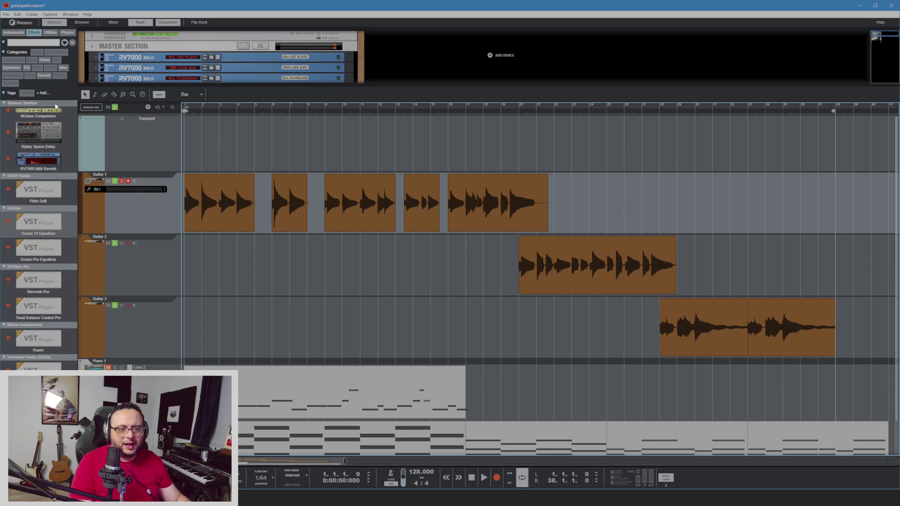
{"action": "key", "text": "space"}
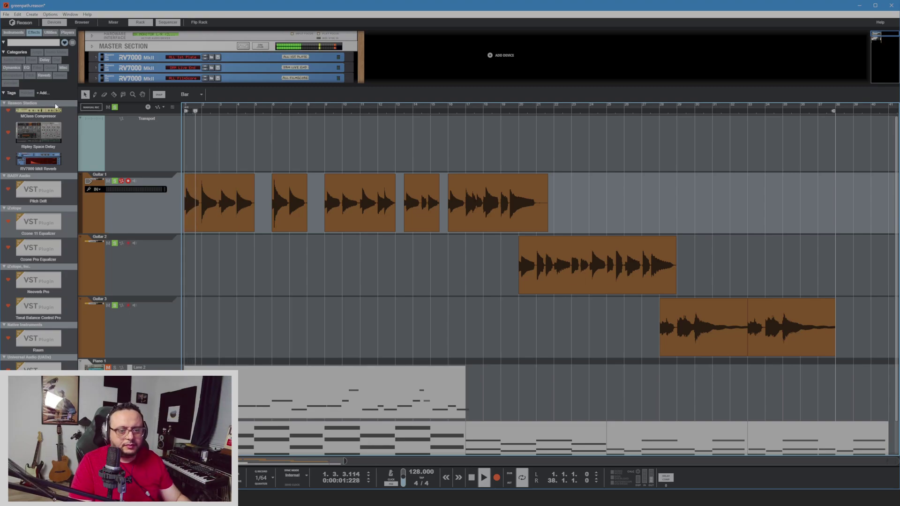
{"action": "key", "text": "space"}
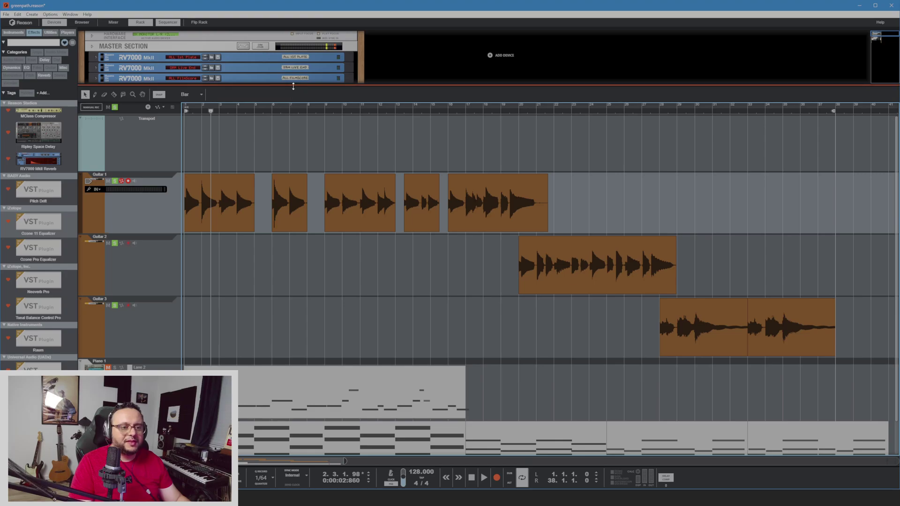
Add the Raum reverb below the Ozone 11 Equalizer in the guitars bus inserts and move its window clear of the rack
{"action": "key", "text": "F6"}
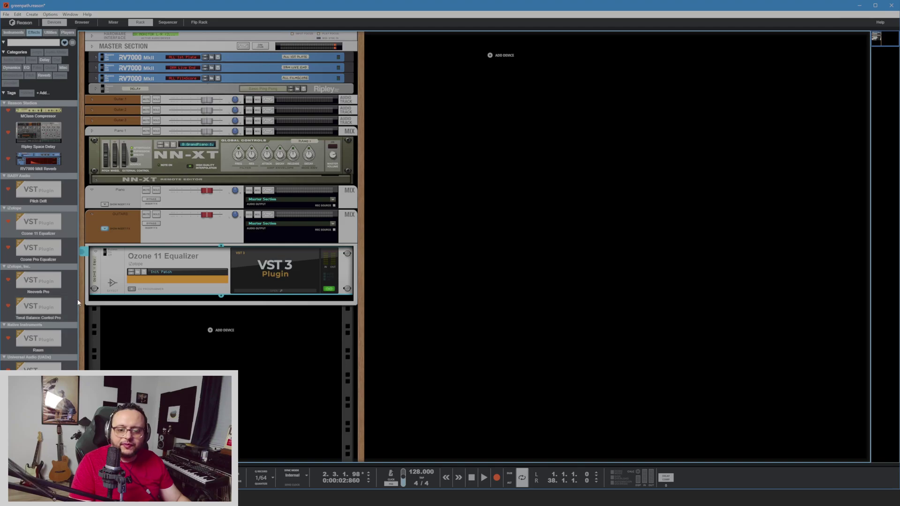
{"action": "left_click_drag", "start_coordinate": [33, 354], "coordinate": [318, 312]}
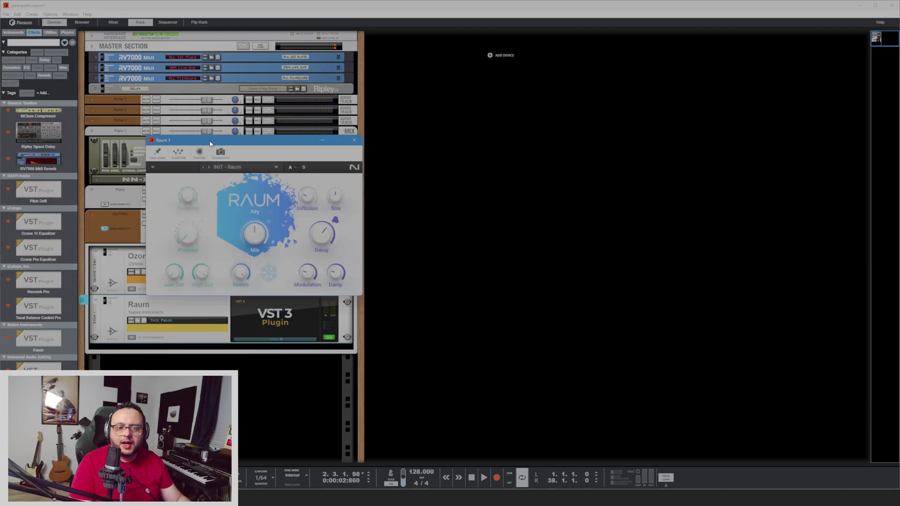
{"action": "left_click_drag", "start_coordinate": [207, 142], "coordinate": [456, 115]}
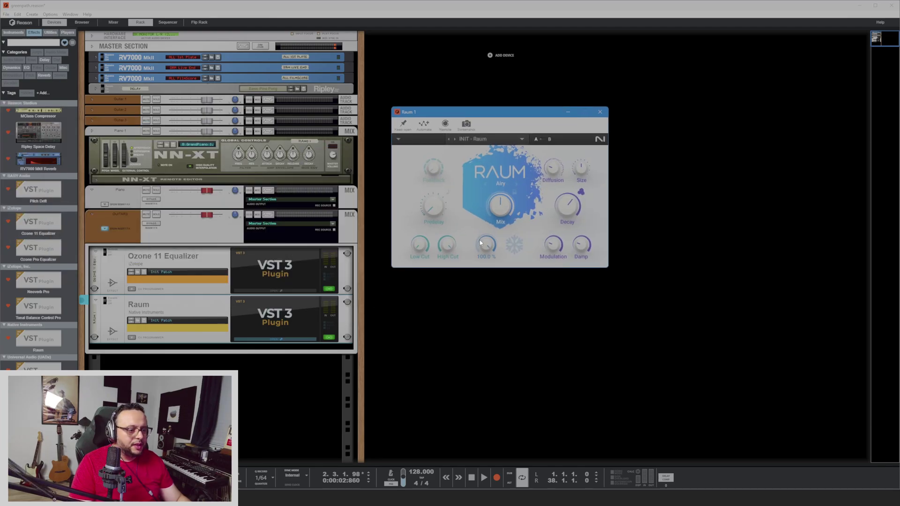
Play the song and lower Raum's mix to 21.5 %, then close its window and stop playback
{"action": "left_click_drag", "start_coordinate": [353, 463], "coordinate": [352, 271]}
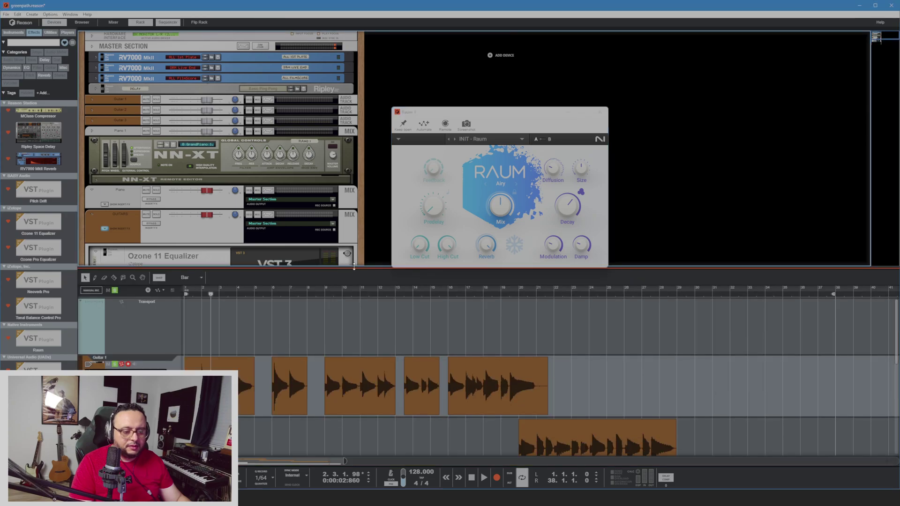
{"action": "key", "text": "space"}
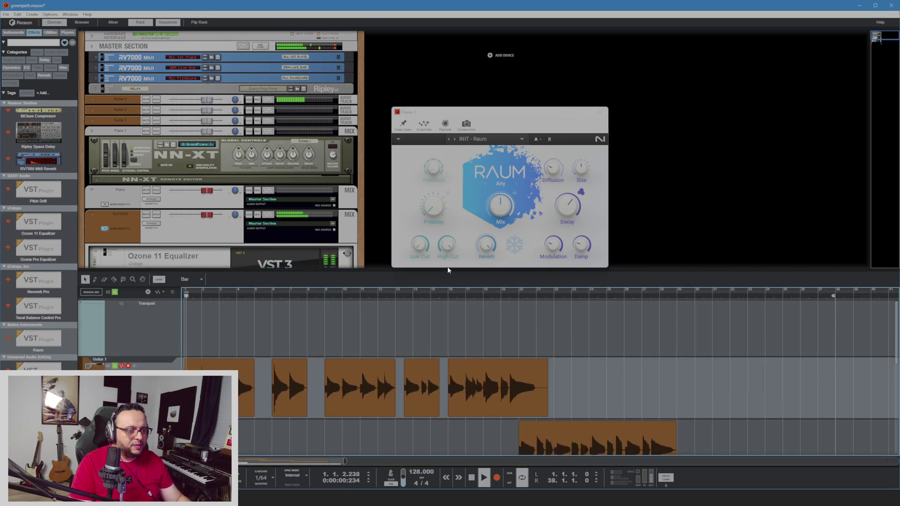
{"action": "left_click_drag", "start_coordinate": [501, 206], "coordinate": [501, 215]}
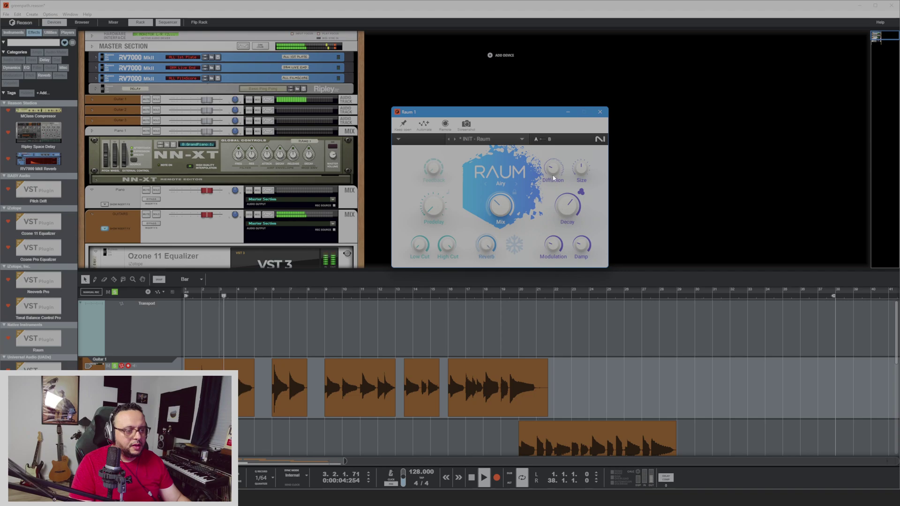
{"action": "left_click_drag", "start_coordinate": [501, 207], "coordinate": [500, 213]}
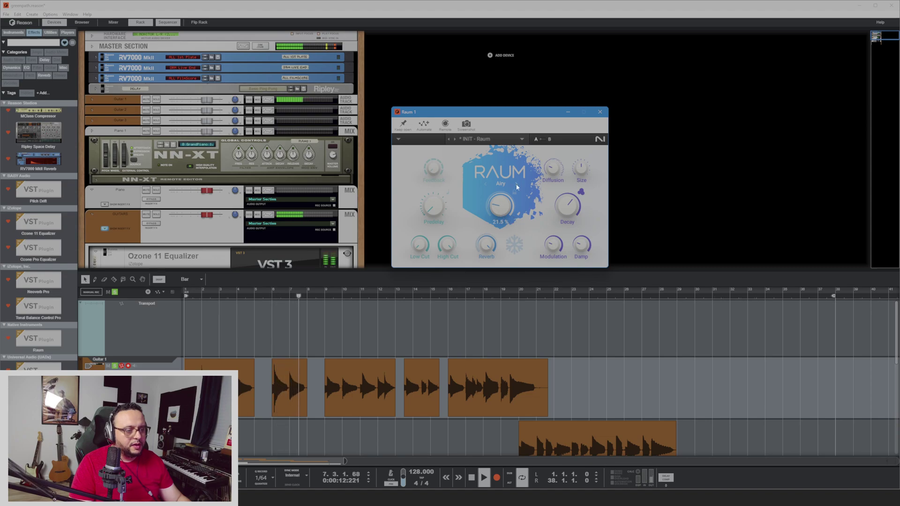
{"action": "left_click", "coordinate": [599, 112]}
{"action": "key", "text": "space"}
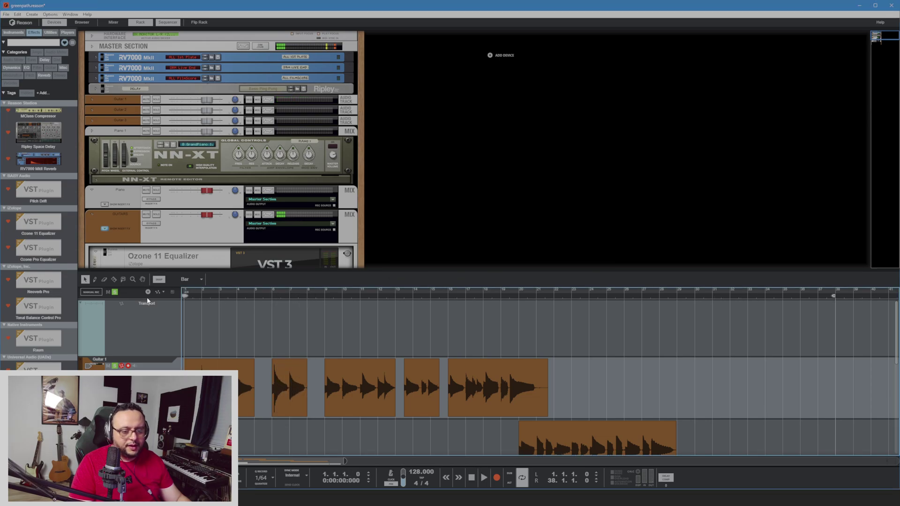
Search all effects for a chorus and add UADx Studio D Chorus below Raum in the guitars bus inserts
{"action": "scroll", "coordinate": [211, 206], "scroll_direction": "down", "scroll_amount": 5}
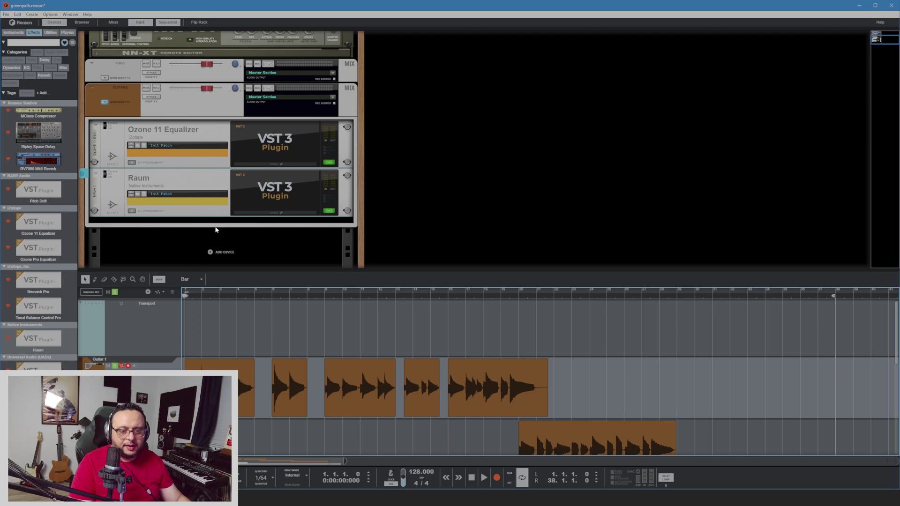
{"action": "left_click", "coordinate": [65, 42]}
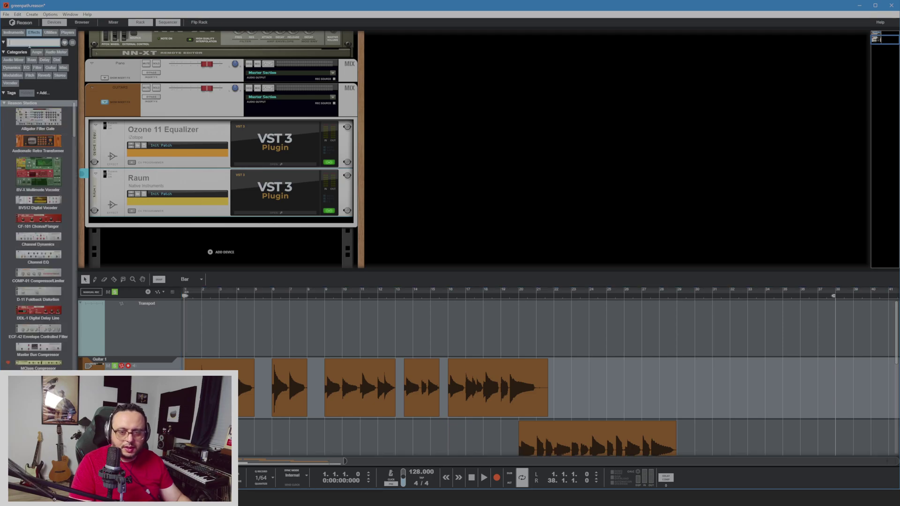
{"action": "type", "text": "chrus"}
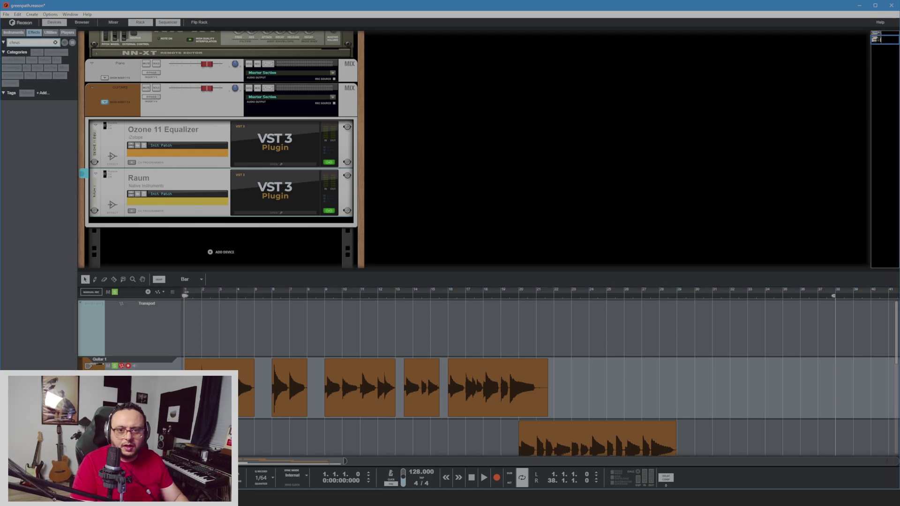
{"action": "key", "text": "BackSpace"}
{"action": "key", "text": "BackSpace"}
{"action": "key", "text": "BackSpace"}
{"action": "type", "text": "or"}
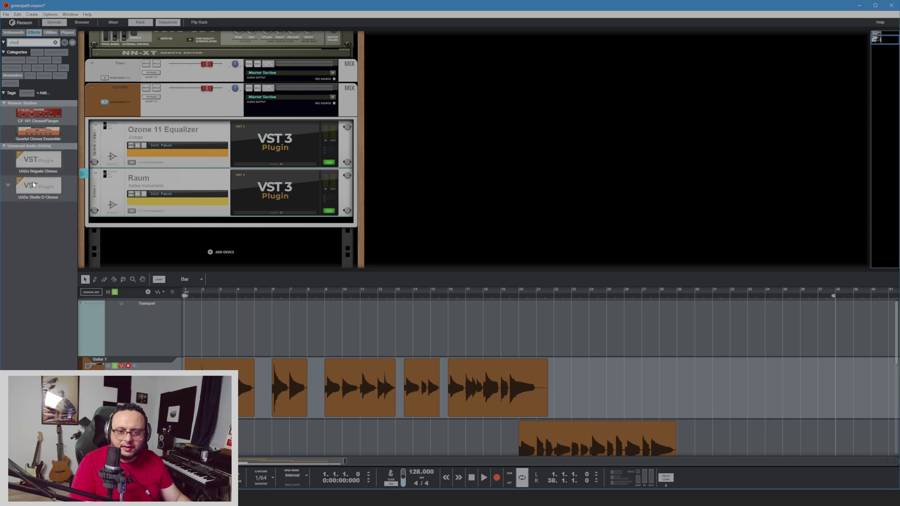
{"action": "left_click_drag", "start_coordinate": [48, 189], "coordinate": [271, 229]}
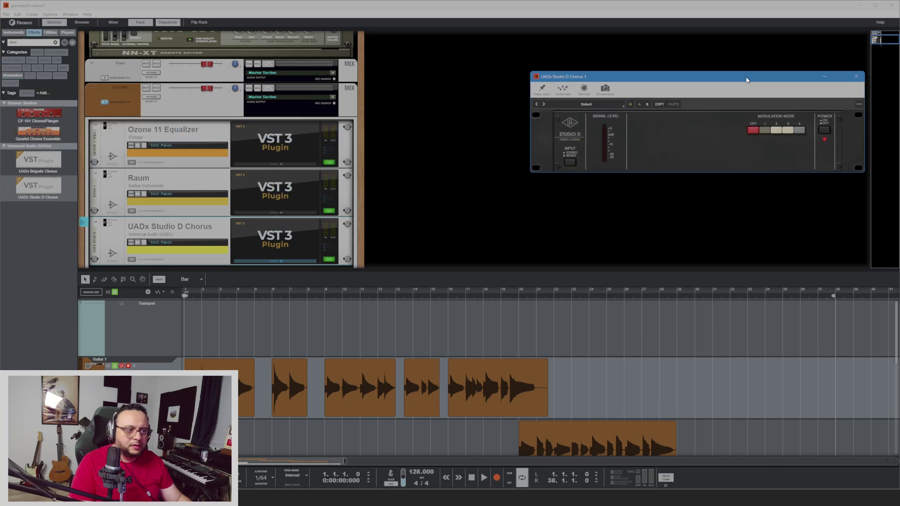
Compare the Studio D Chorus modulation modes and its power on and off during playback, keeping mode 1 with the power on
{"action": "key", "text": "space"}
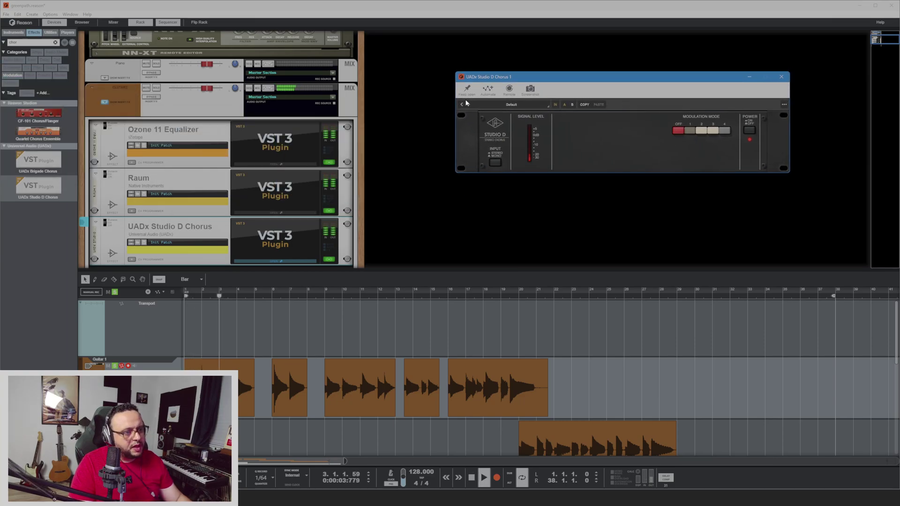
{"action": "left_click", "coordinate": [689, 131]}
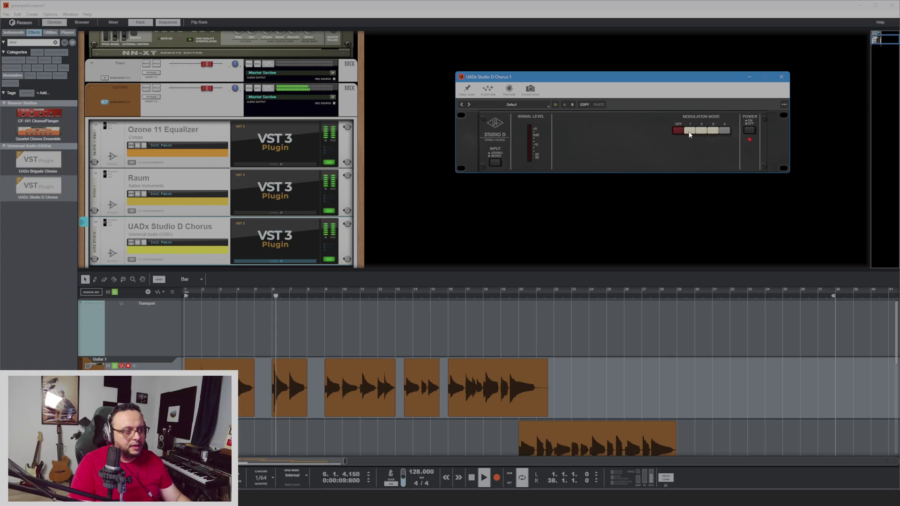
{"action": "left_click", "coordinate": [702, 131]}
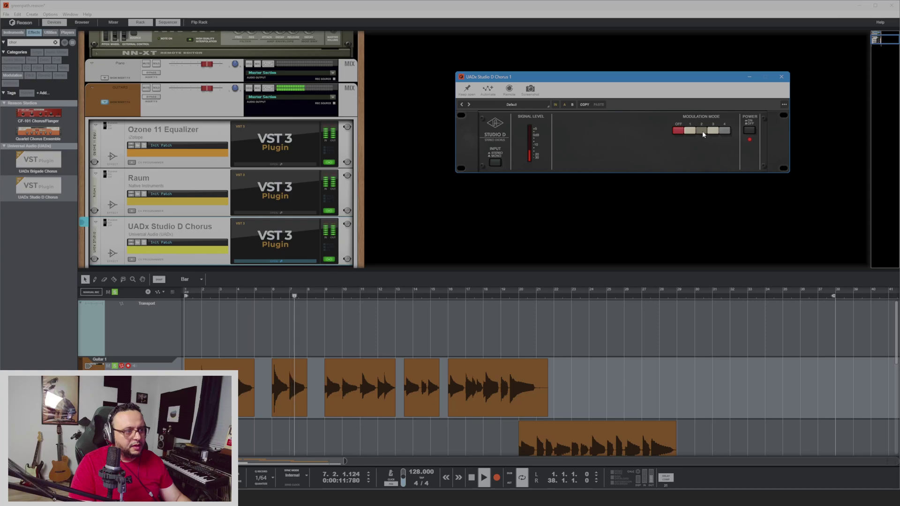
{"action": "left_click", "coordinate": [715, 133]}
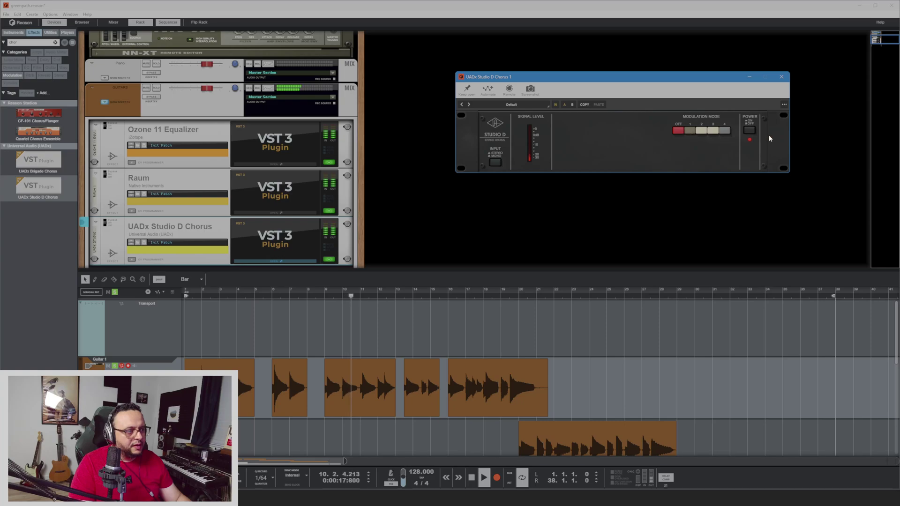
{"action": "left_click", "coordinate": [749, 132]}
{"action": "left_click", "coordinate": [749, 134]}
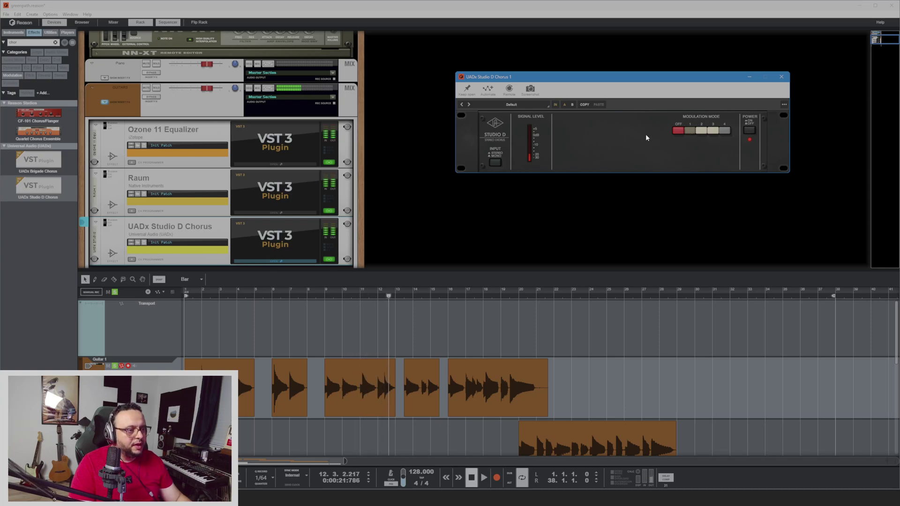
{"action": "key", "text": "space"}
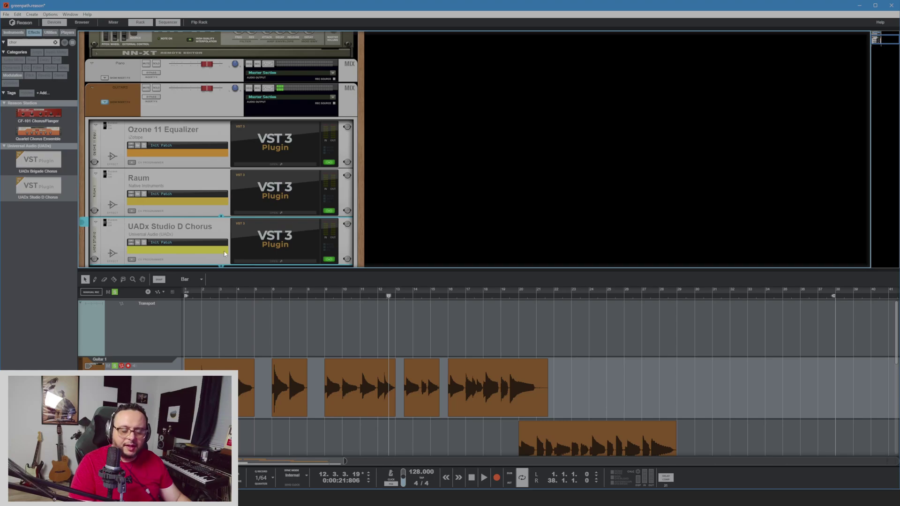
Play the song from the start to listen to the guitar through the complete effect chain
{"action": "scroll", "coordinate": [134, 213], "scroll_direction": "down", "scroll_amount": 1}
{"action": "left_click", "coordinate": [188, 295]}
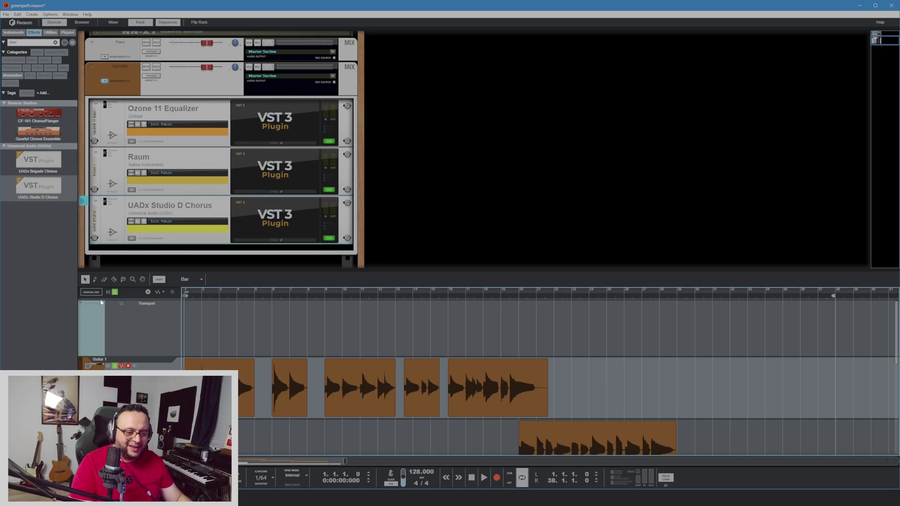
{"action": "key", "text": "space"}
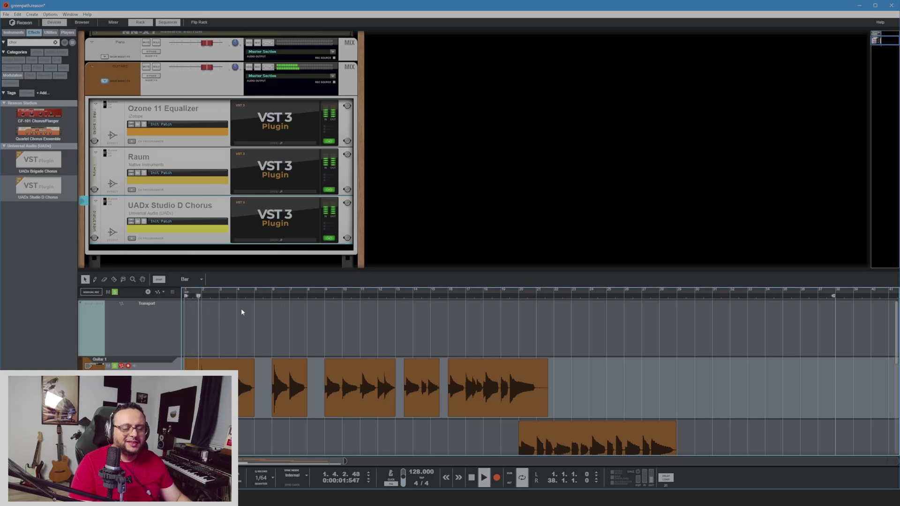
{"action": "key", "text": "space"}
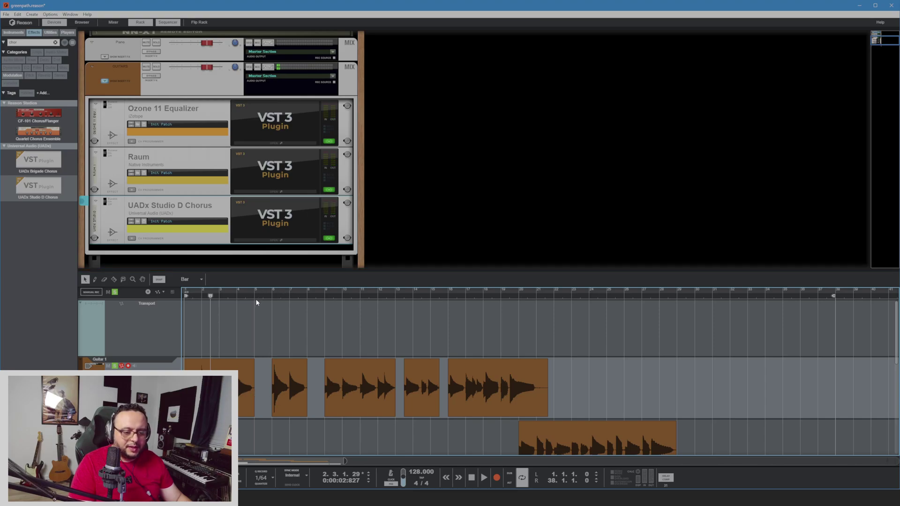
{"action": "key", "text": "space"}
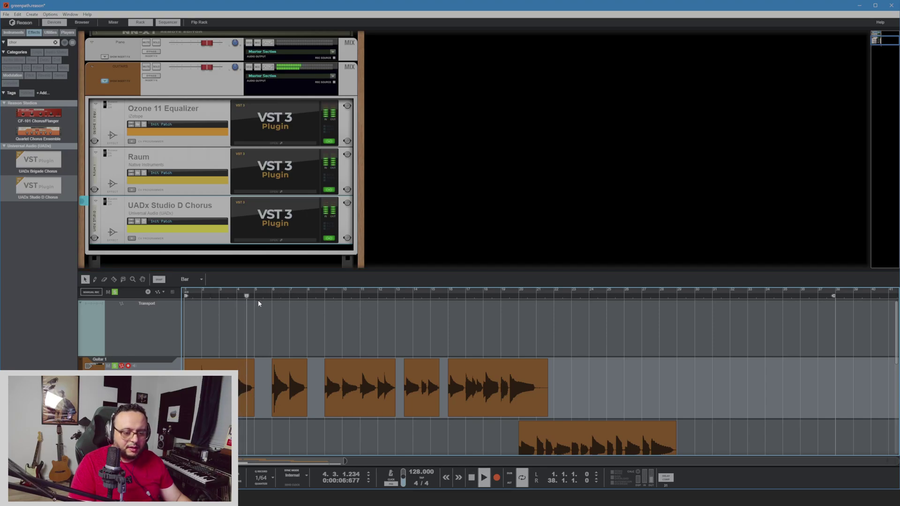
{"action": "key", "text": "space"}
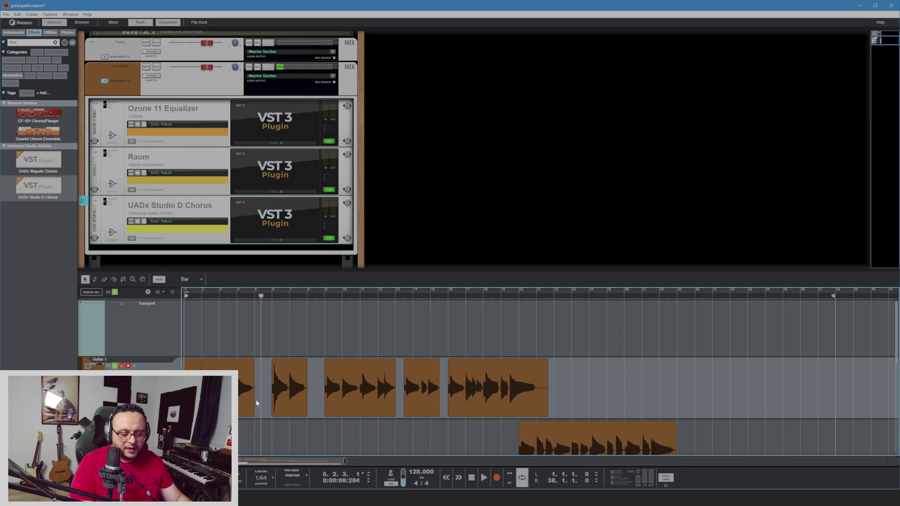
Set the snap value to 1/128, turn snapping off, and trim the first Guitar 1 clip's end to a length of about 3.3.2.206
{"action": "left_click", "coordinate": [254, 399]}
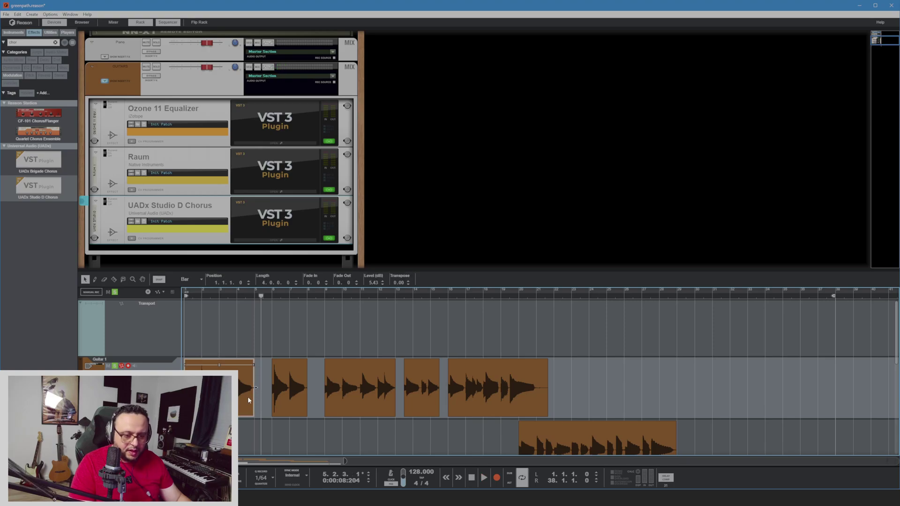
{"action": "scroll", "coordinate": [253, 397], "scroll_direction": "up", "scroll_amount": 2}
{"action": "scroll", "coordinate": [278, 398], "scroll_direction": "up", "scroll_amount": 2}
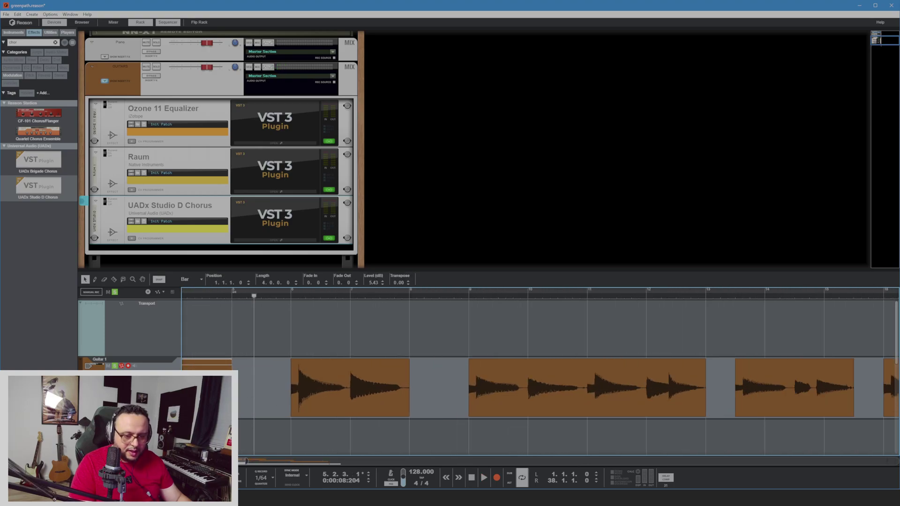
{"action": "left_click", "coordinate": [185, 280]}
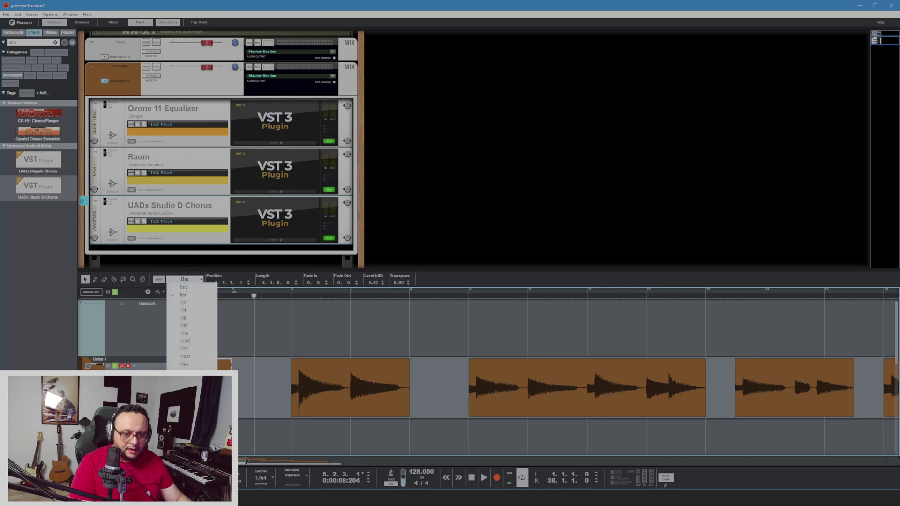
{"action": "left_click", "coordinate": [184, 372]}
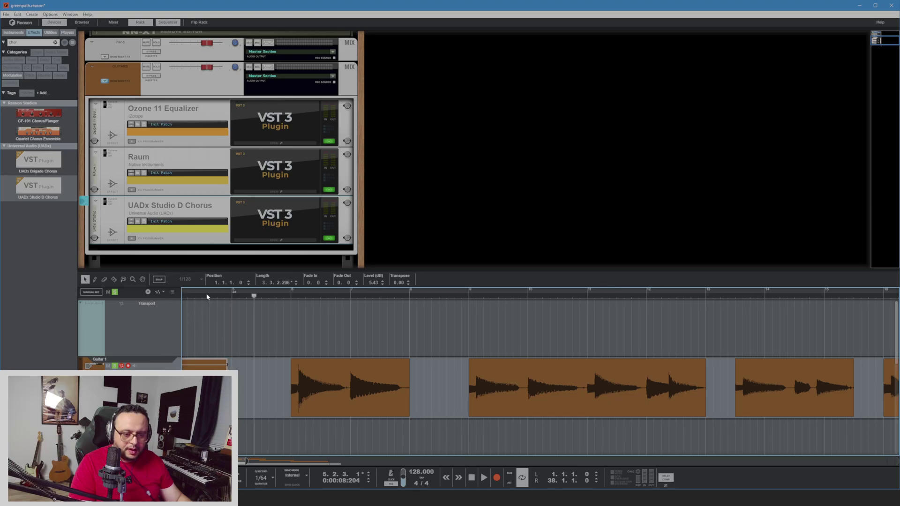
During playback, trim the ends of the Guitar 1 clips at bars 6 and 9 to lengths of about 1.3.2.69 and 3.3.3.126
{"action": "left_click_drag", "start_coordinate": [202, 296], "coordinate": [188, 296]}
{"action": "key", "text": "space"}
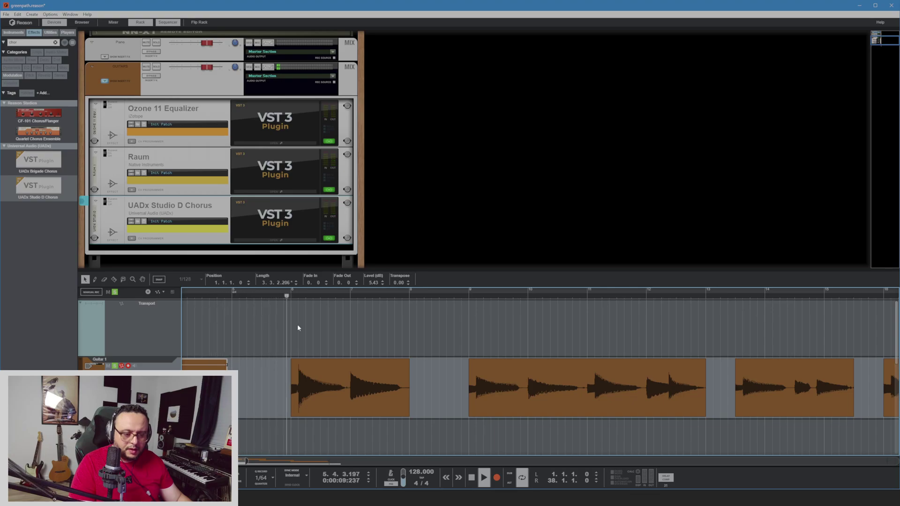
{"action": "left_click", "coordinate": [401, 399]}
{"action": "left_click_drag", "start_coordinate": [409, 389], "coordinate": [406, 389]}
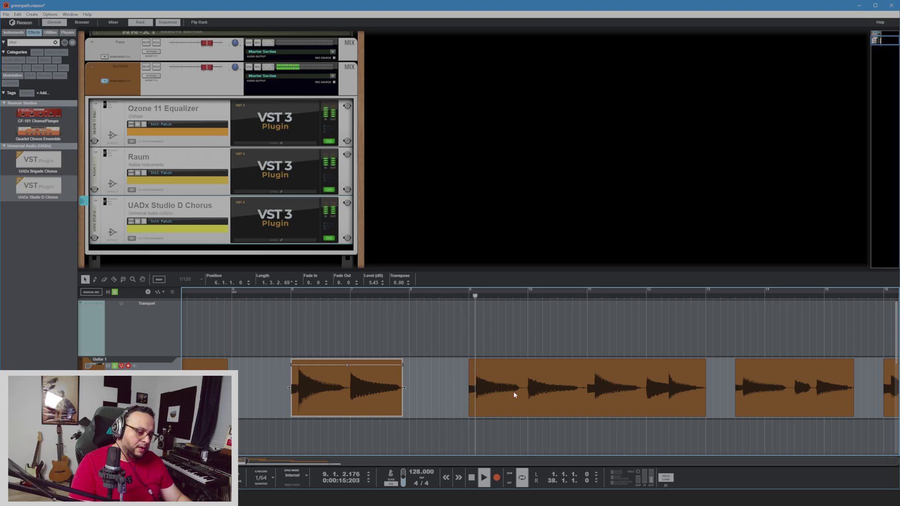
{"action": "left_click", "coordinate": [702, 395]}
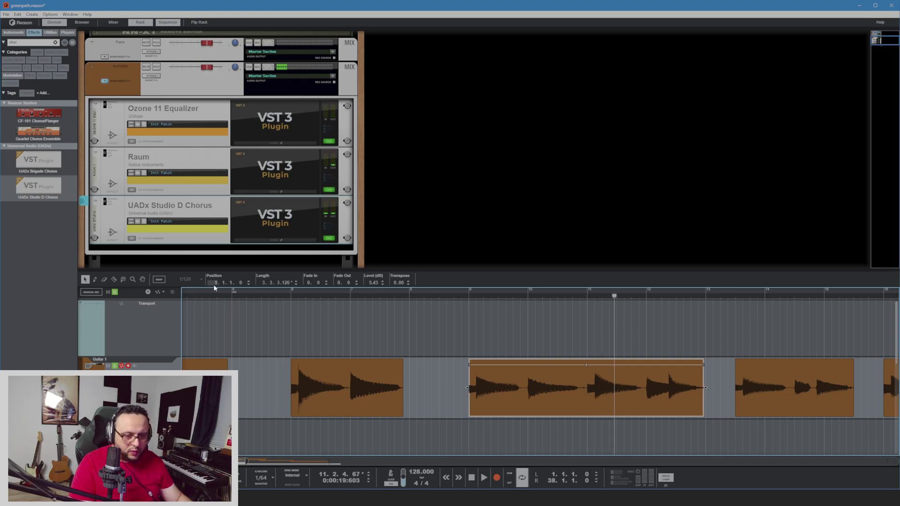
Cut a piece about 0.0.1.56 long out of the bar 9 clip at 10.4.3.61 and lower its level to -inf
{"action": "key", "text": "r"}
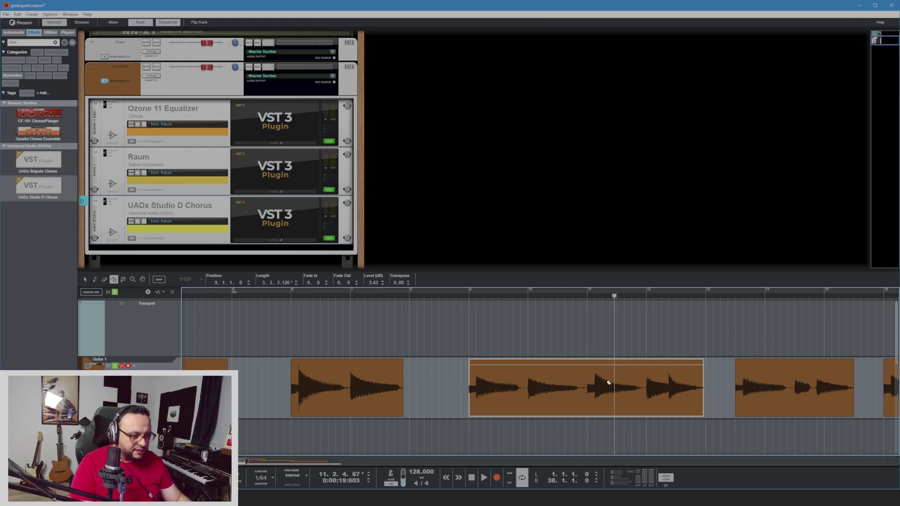
{"action": "left_click", "coordinate": [583, 393]}
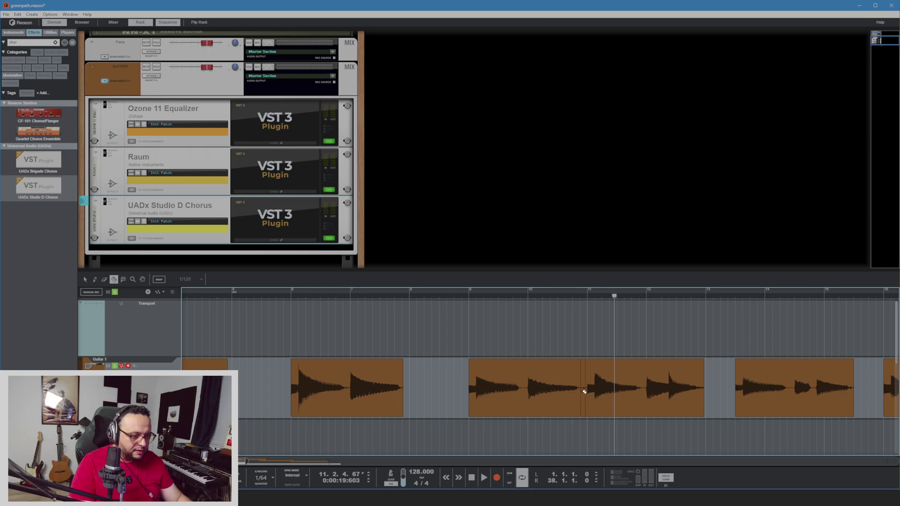
{"action": "key", "text": "q"}
{"action": "left_click", "coordinate": [582, 388]}
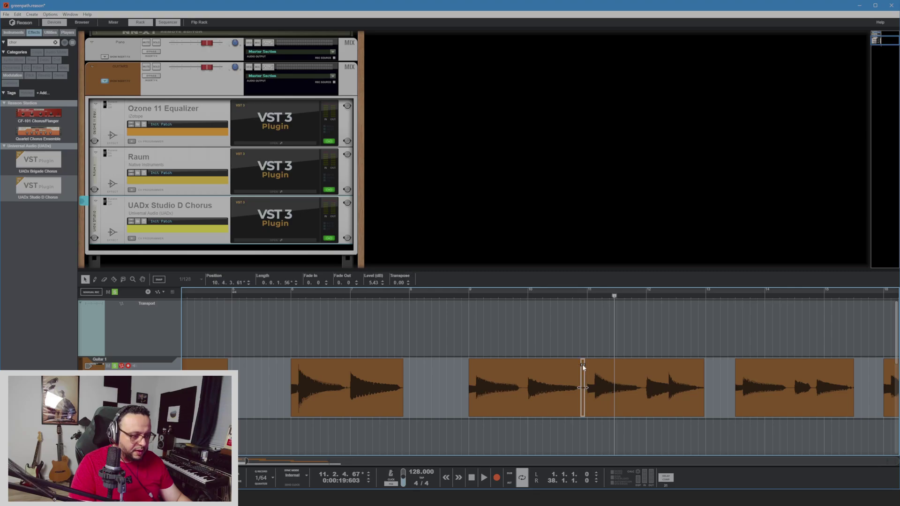
{"action": "left_click_drag", "start_coordinate": [582, 364], "coordinate": [582, 371]}
Play the passage across the silenced piece twice from shortly before it to judge the transition
{"action": "scroll", "coordinate": [583, 382], "scroll_direction": "up", "scroll_amount": 4}
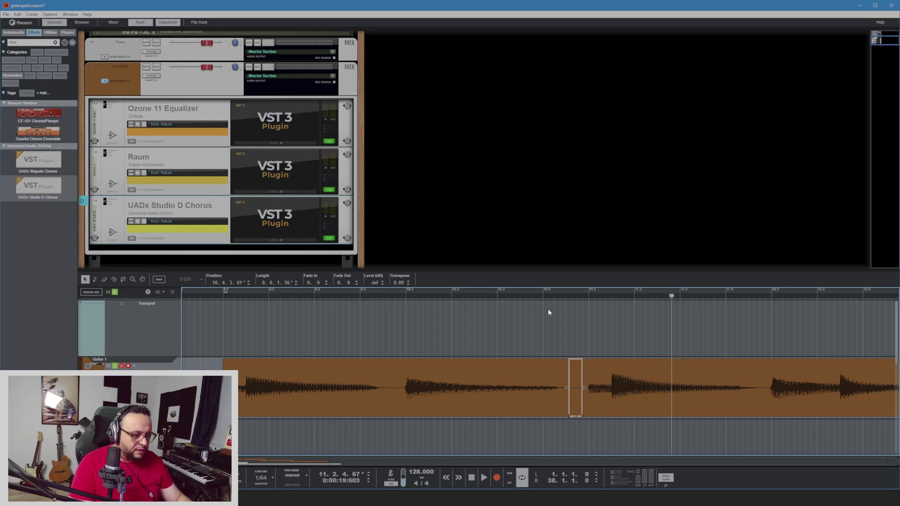
{"action": "left_click", "coordinate": [531, 294]}
{"action": "key", "text": "space"}
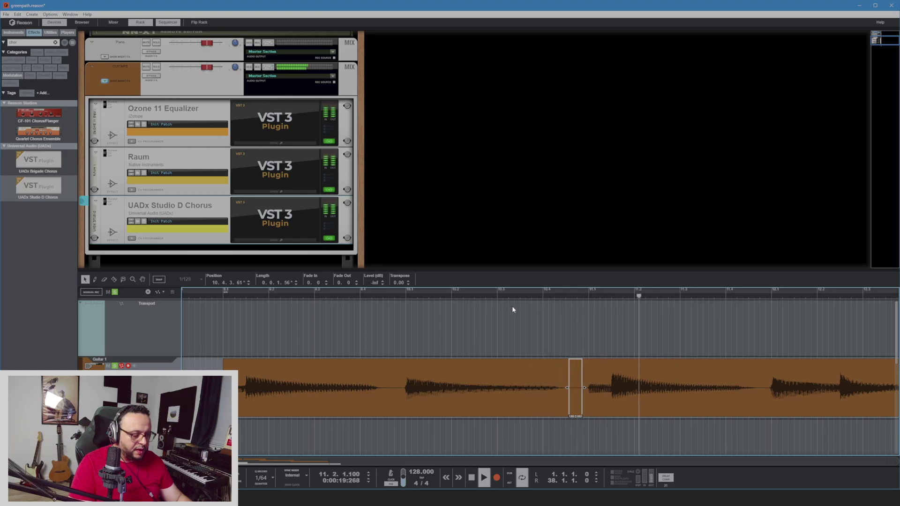
{"action": "left_click", "coordinate": [457, 295]}
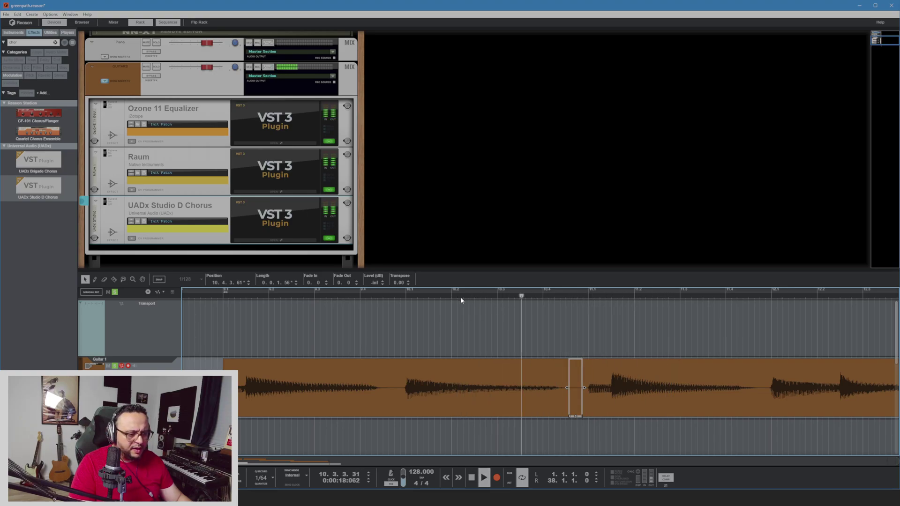
{"action": "key", "text": "space"}
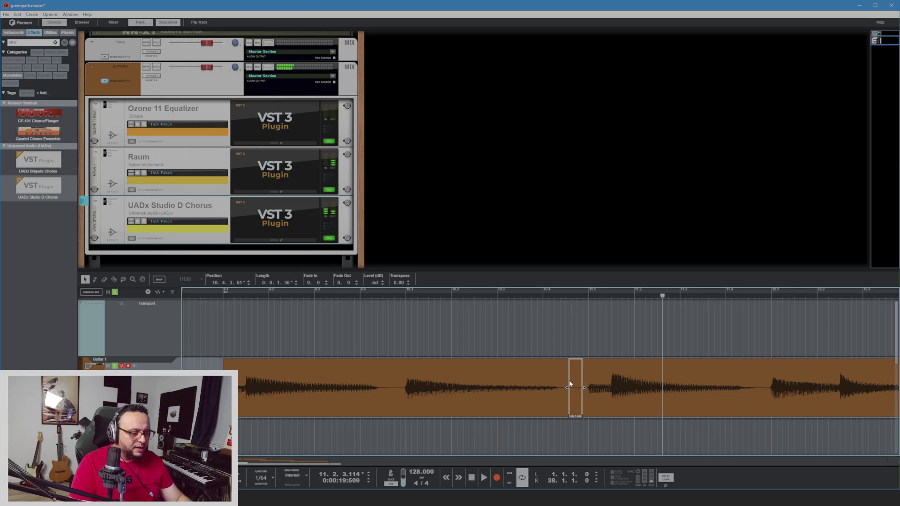
Delete the silenced piece from the Guitar 1 track and replay the passage from before the gap
{"action": "key", "text": "Delete"}
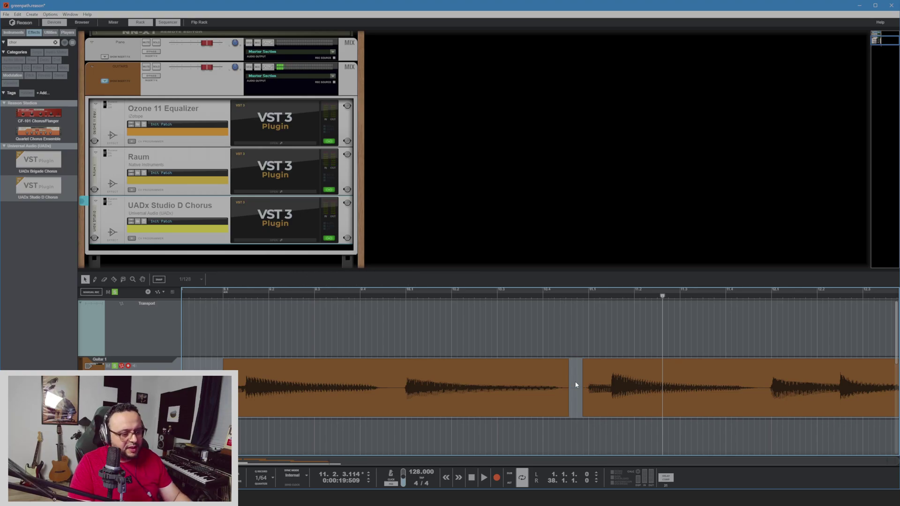
{"action": "left_click", "coordinate": [469, 296]}
{"action": "key", "text": "space"}
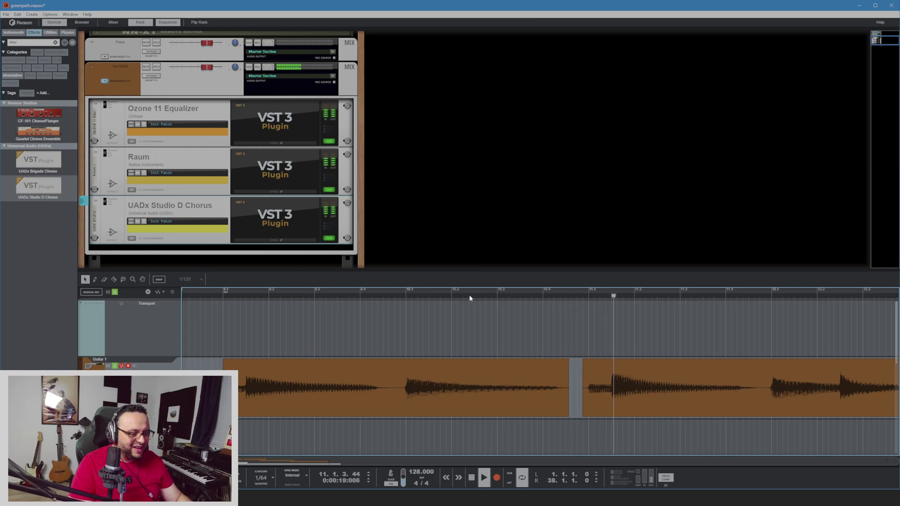
Widen the gap by trimming the following clip's start to 10.4.4.198 and the preceding clip's length to about 1.3.1.131, and replay it
{"action": "left_click", "coordinate": [583, 394]}
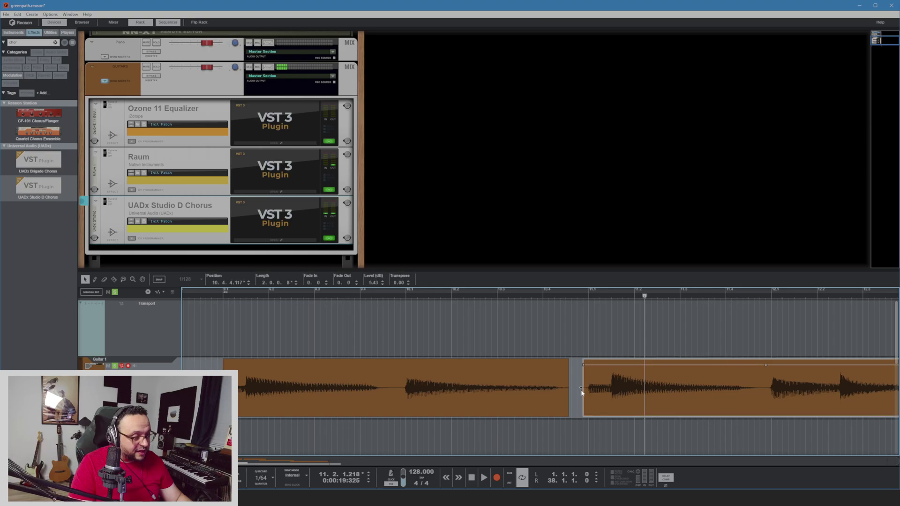
{"action": "left_click", "coordinate": [566, 399]}
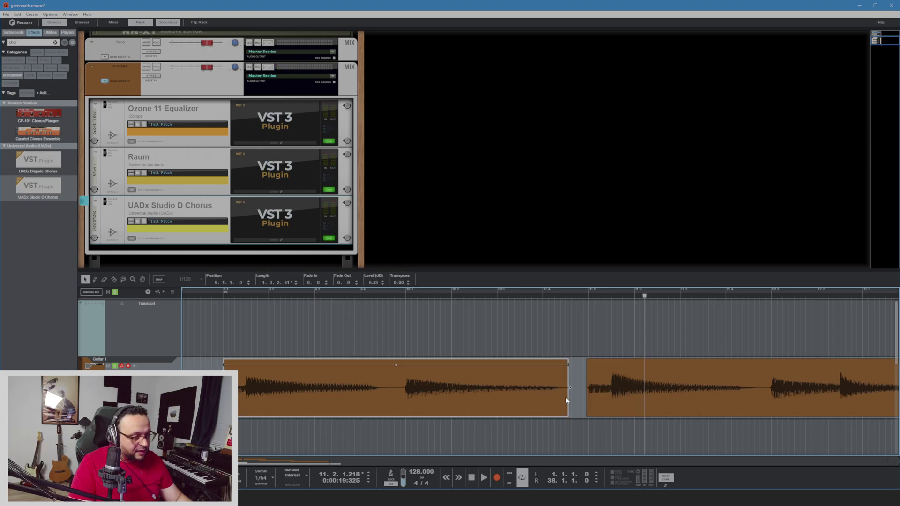
{"action": "left_click_drag", "start_coordinate": [571, 388], "coordinate": [566, 389]}
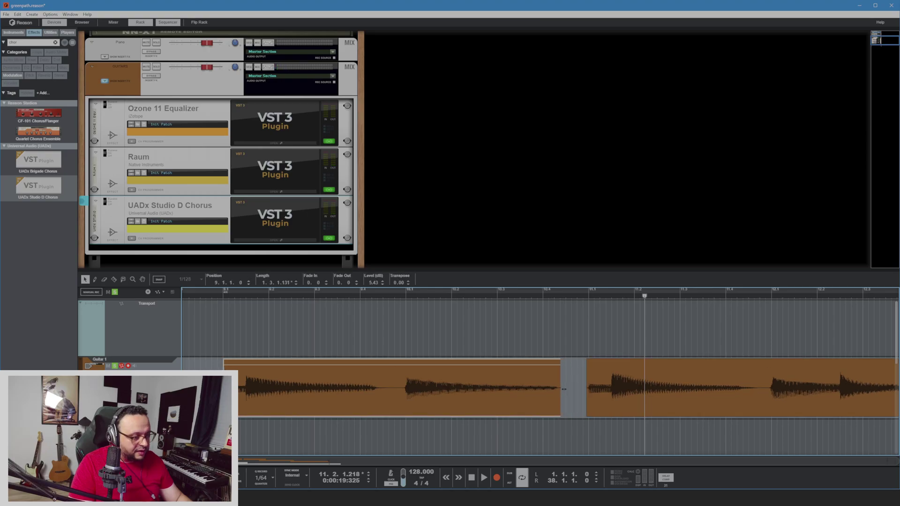
{"action": "left_click", "coordinate": [509, 298]}
{"action": "key", "text": "space"}
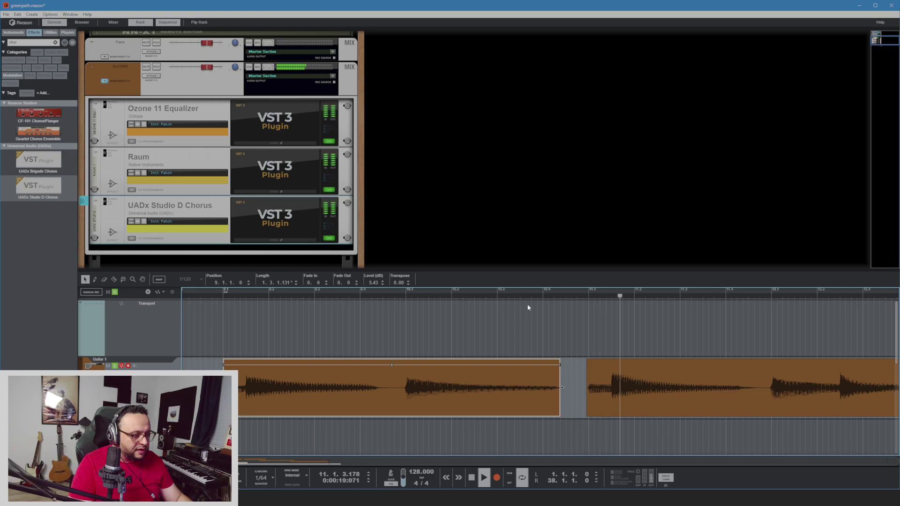
{"action": "scroll", "coordinate": [582, 417], "scroll_direction": "down", "scroll_amount": 3}
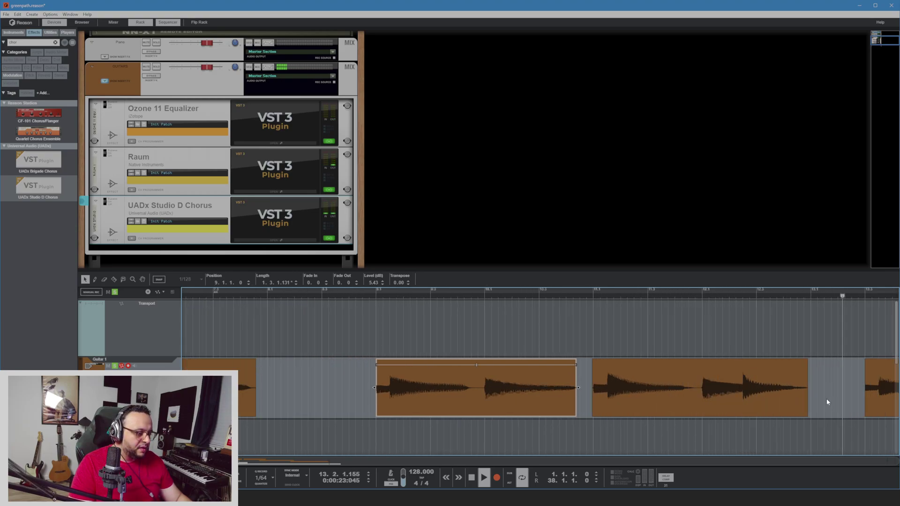
{"action": "key", "text": "space"}
Trim the end of the clip starting at 10.4.4.198 to a length of about 1.3.2.31 and replay its ending
{"action": "scroll", "coordinate": [808, 387], "scroll_direction": "up", "scroll_amount": 6}
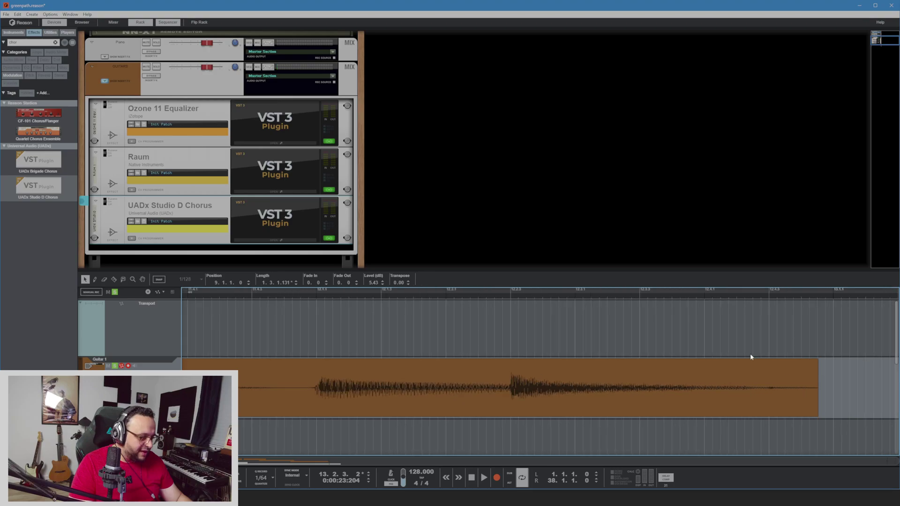
{"action": "left_click", "coordinate": [818, 388]}
{"action": "left_click_drag", "start_coordinate": [818, 388], "coordinate": [767, 388]}
{"action": "left_click", "coordinate": [496, 297]}
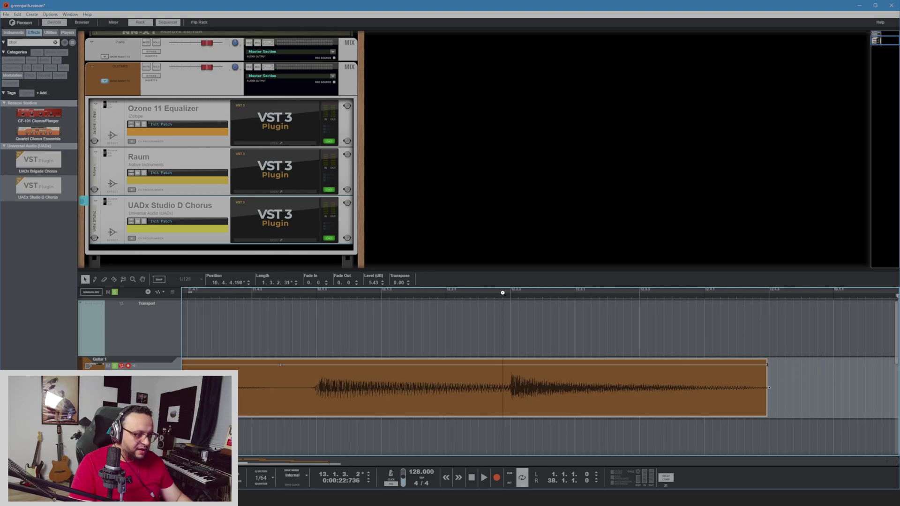
{"action": "key", "text": "space"}
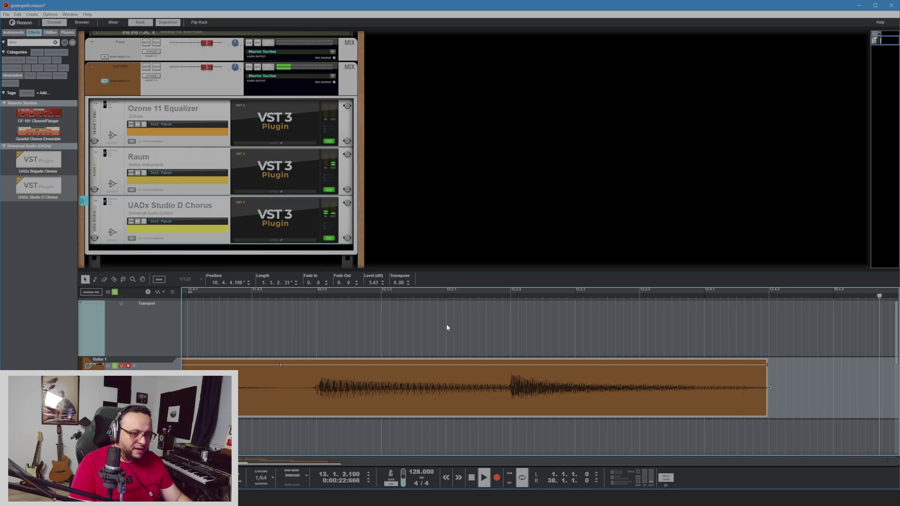
{"action": "key", "text": "space"}
Play on through the clip at 13.3.1, trim its end to a length of about 1.3.2.220, and replay the ending
{"action": "scroll", "coordinate": [385, 334], "scroll_direction": "down", "scroll_amount": 1}
{"action": "scroll", "coordinate": [385, 334], "scroll_direction": "down", "scroll_amount": 2}
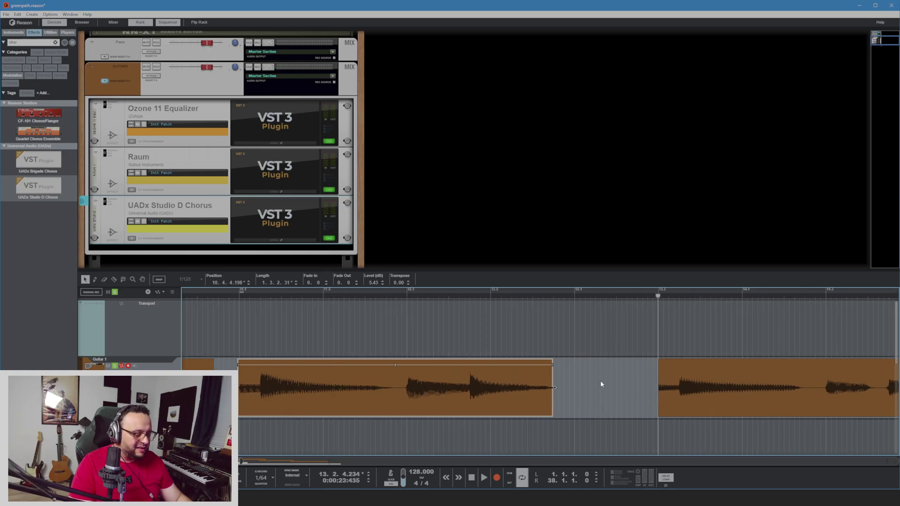
{"action": "key", "text": "space"}
{"action": "scroll", "coordinate": [587, 407], "scroll_direction": "down", "scroll_amount": 3}
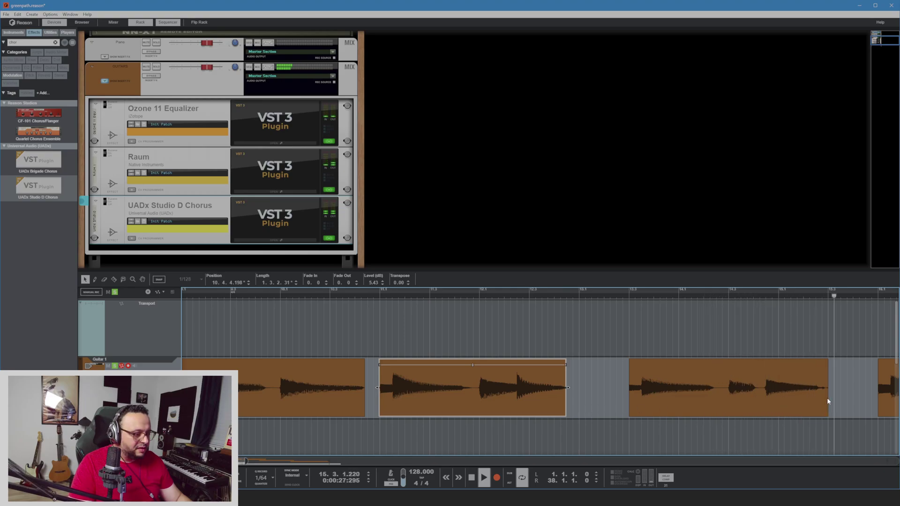
{"action": "key", "text": "space"}
{"action": "scroll", "coordinate": [827, 397], "scroll_direction": "up", "scroll_amount": 5}
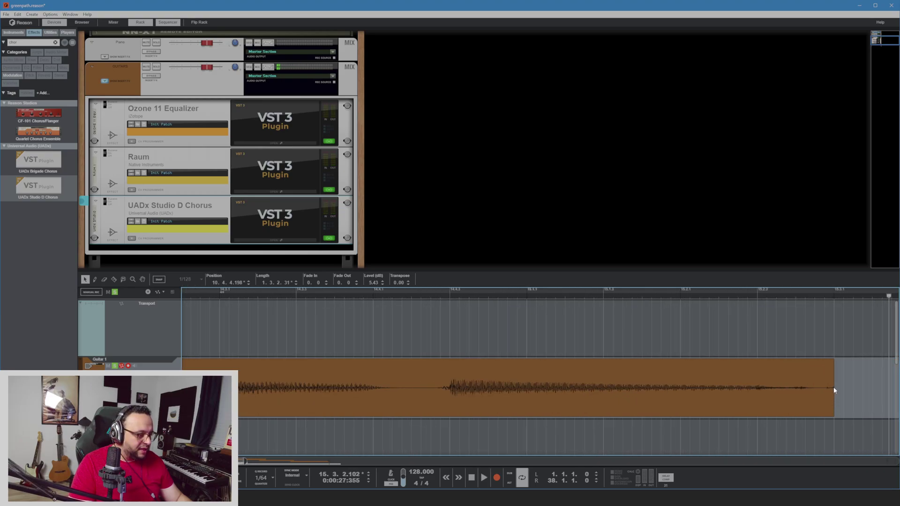
{"action": "left_click_drag", "start_coordinate": [834, 387], "coordinate": [803, 391]}
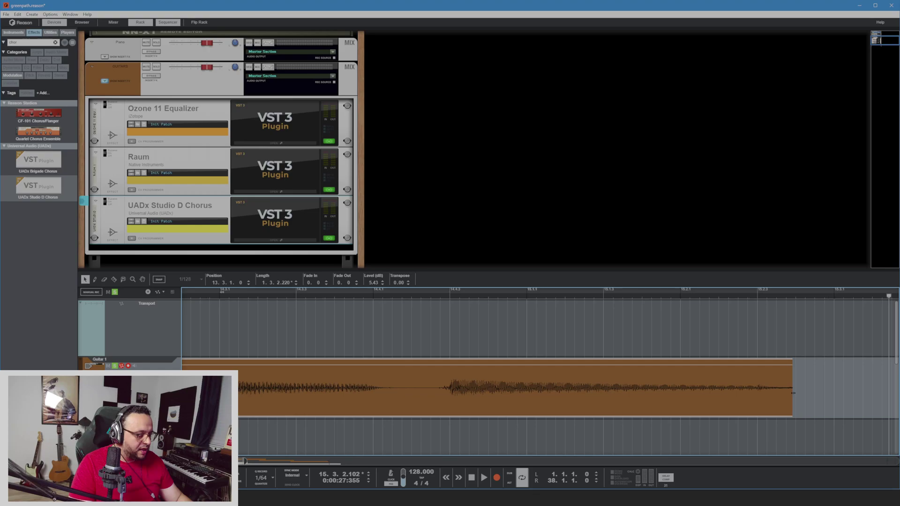
{"action": "left_click", "coordinate": [680, 295]}
{"action": "key", "text": "space"}
{"action": "key", "text": "space"}
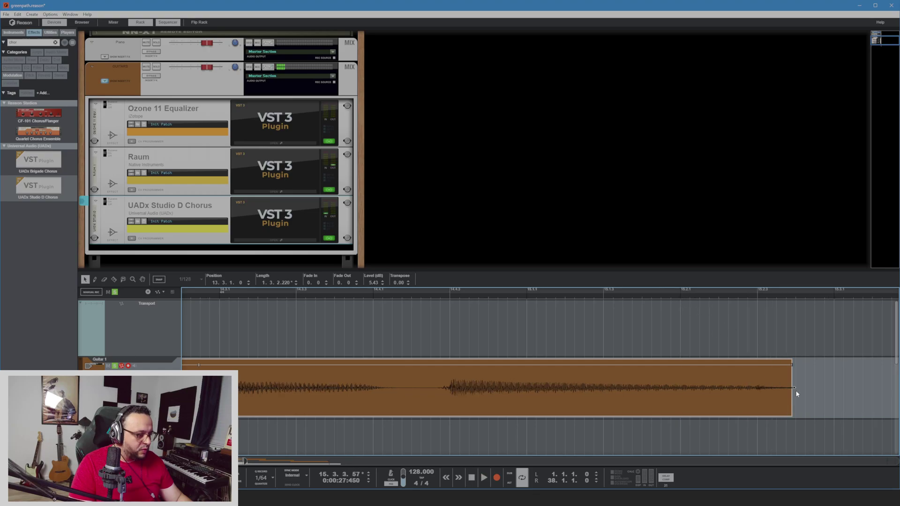
Shorten the clip at 13.3.1 in small passes to a length of about 1.3.1.220, replaying its ending after each trim
{"action": "left_click_drag", "start_coordinate": [797, 394], "coordinate": [776, 390]}
{"action": "left_click", "coordinate": [643, 297]}
{"action": "key", "text": "space"}
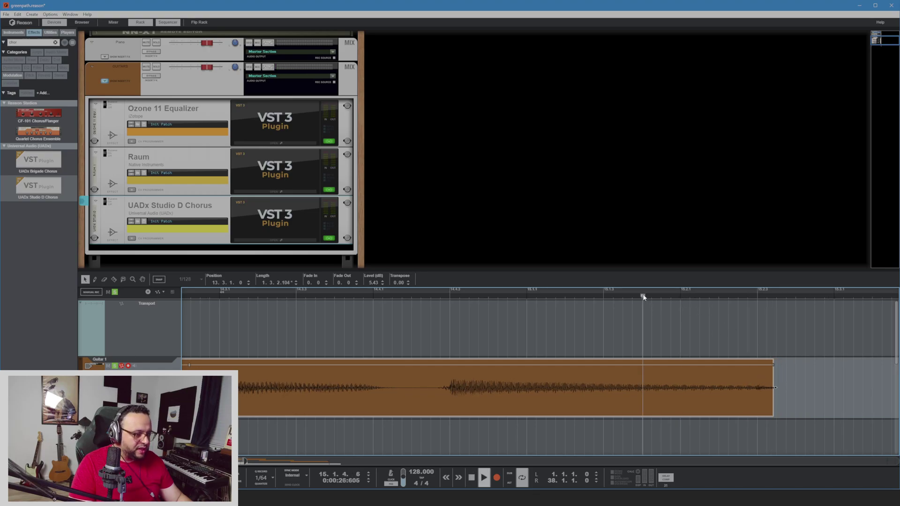
{"action": "key", "text": "space"}
{"action": "left_click_drag", "start_coordinate": [776, 388], "coordinate": [765, 388]}
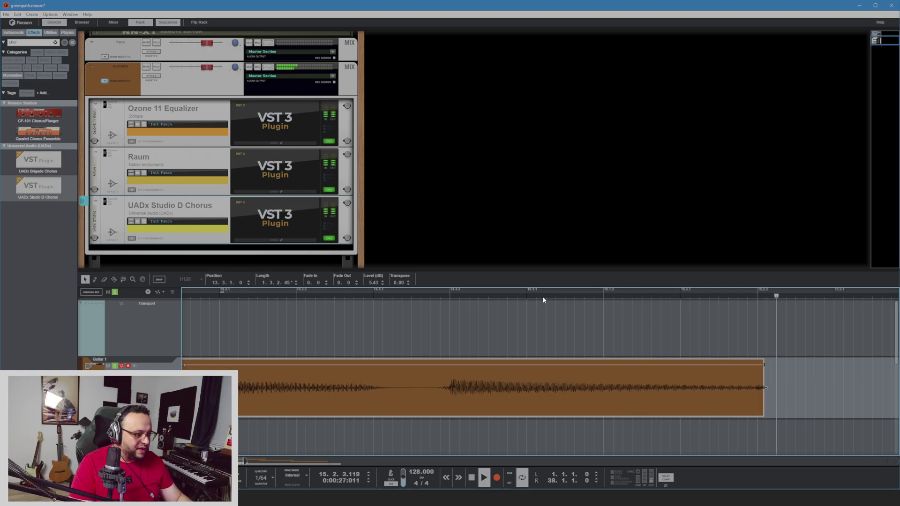
{"action": "key", "text": "space"}
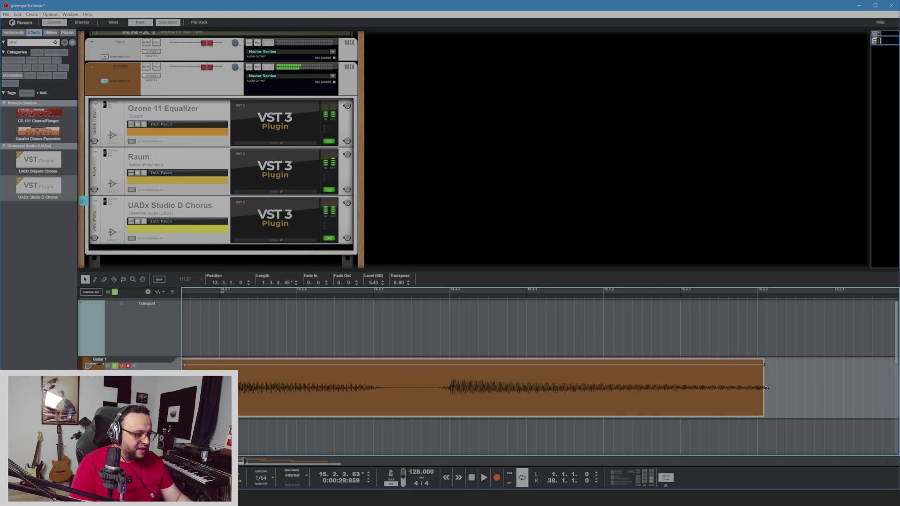
{"action": "left_click_drag", "start_coordinate": [765, 388], "coordinate": [756, 388]}
{"action": "left_click", "coordinate": [404, 296]}
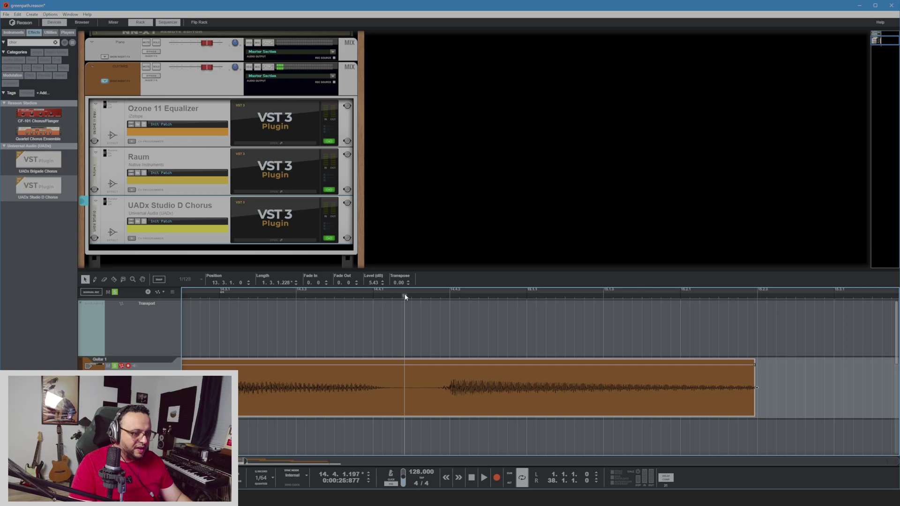
{"action": "key", "text": "space"}
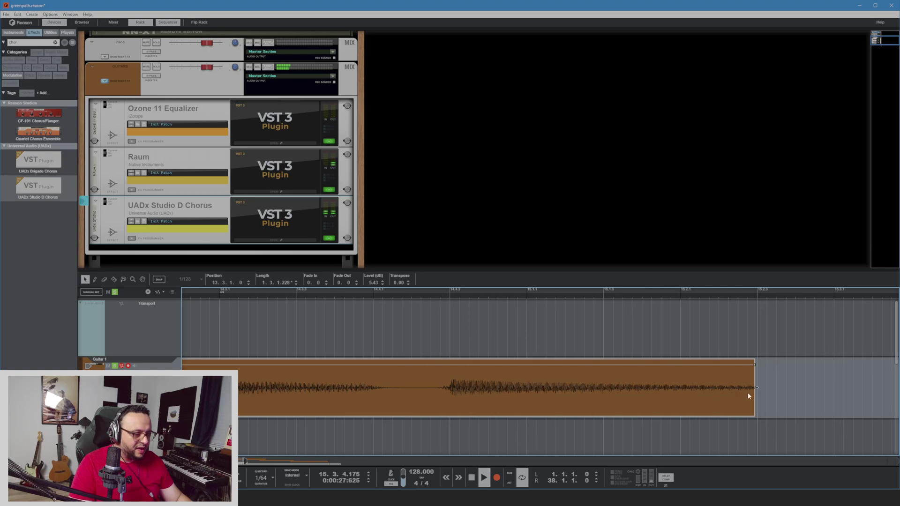
{"action": "key", "text": "space"}
{"action": "scroll", "coordinate": [421, 338], "scroll_direction": "down", "scroll_amount": 2}
{"action": "scroll", "coordinate": [421, 338], "scroll_direction": "down", "scroll_amount": 2}
{"action": "scroll", "coordinate": [652, 372], "scroll_direction": "down", "scroll_amount": 2}
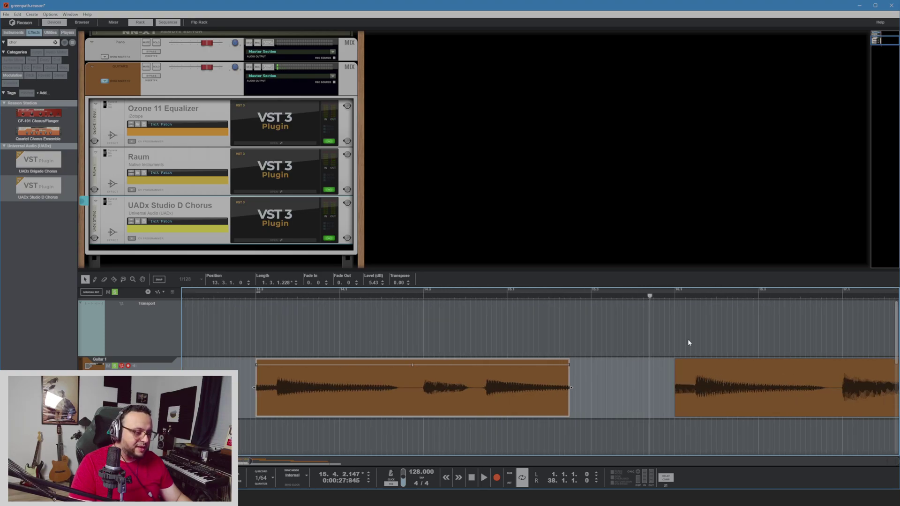
Play on into the clip starting at bar 16, replay the passage around bar 18, and place the playhead at about 17.4.3.201
{"action": "key", "text": "space"}
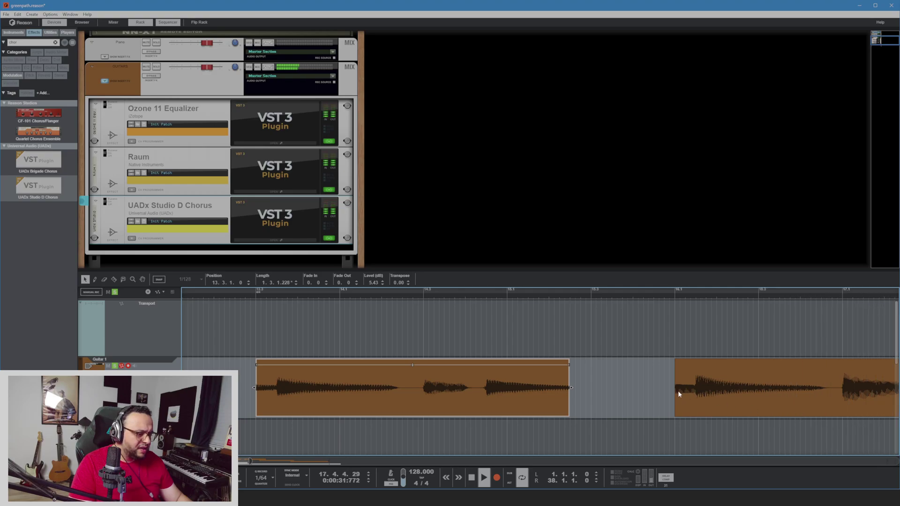
{"action": "key", "text": "space"}
{"action": "scroll", "coordinate": [678, 390], "scroll_direction": "down", "scroll_amount": 3}
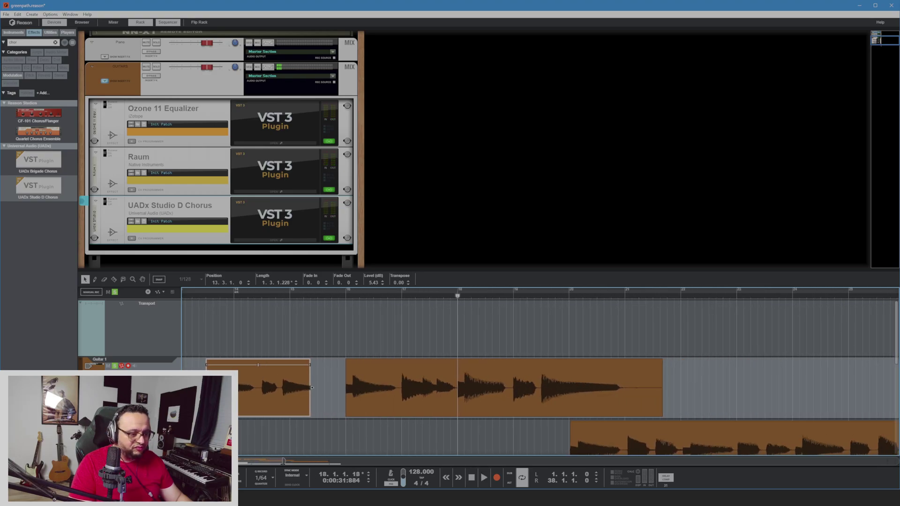
{"action": "left_click", "coordinate": [446, 296]}
{"action": "key", "text": "space"}
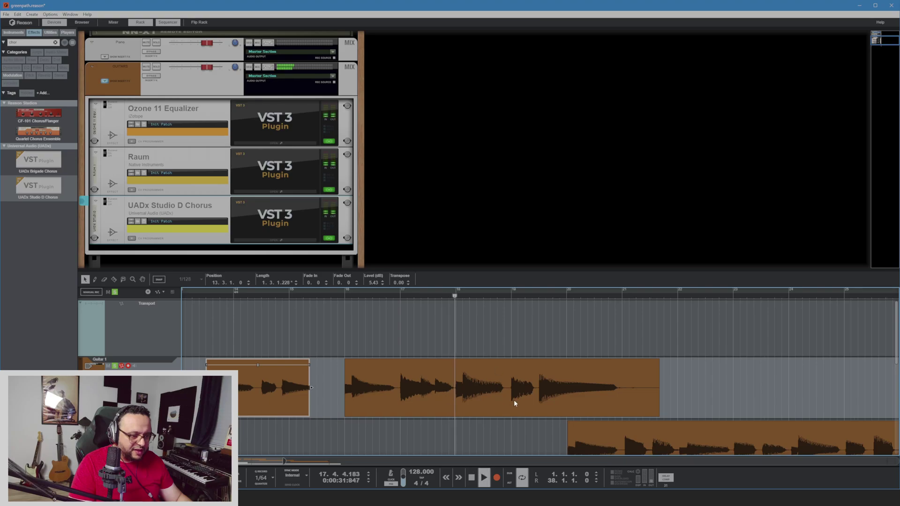
{"action": "key", "text": "space"}
{"action": "scroll", "coordinate": [450, 392], "scroll_direction": "up", "scroll_amount": 5}
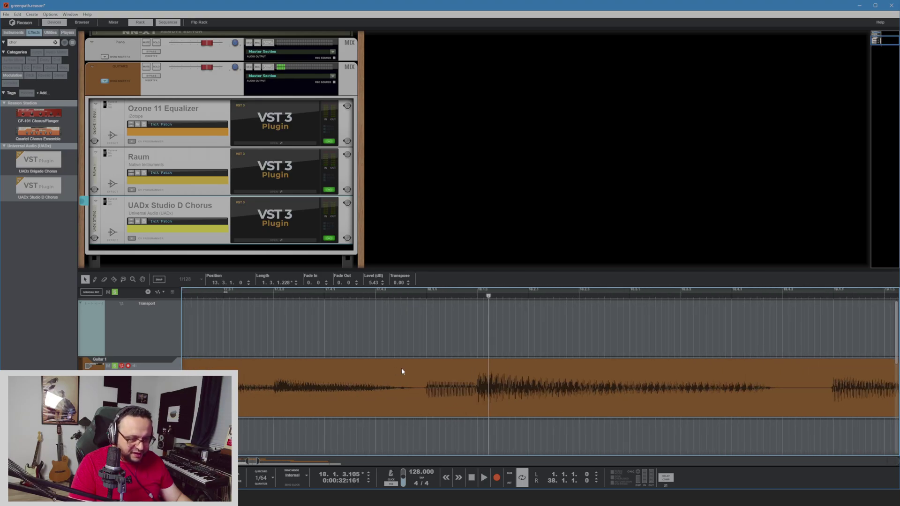
{"action": "left_click", "coordinate": [391, 295]}
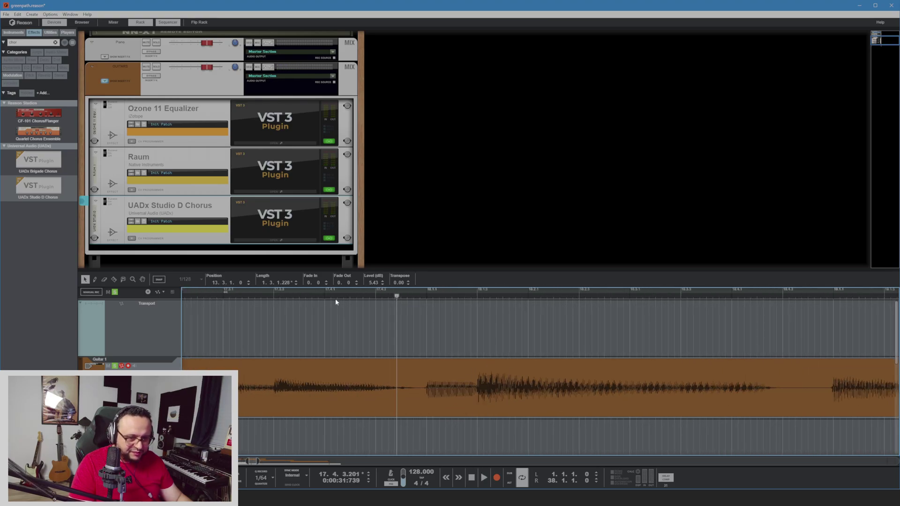
Split out the noisy section at about 17.4.3.217 on Guitar 1, about 0.0.0.202 long, and delete it
{"action": "left_click", "coordinate": [113, 280]}
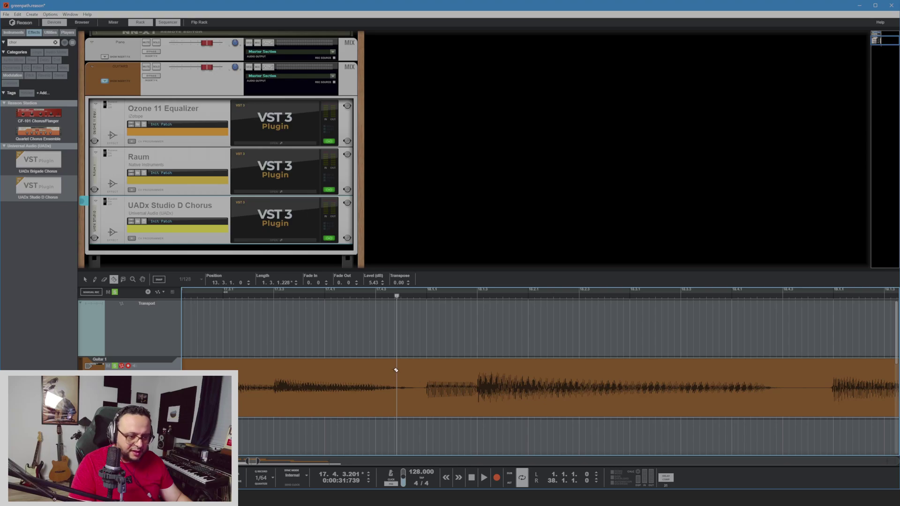
{"action": "left_click", "coordinate": [412, 377]}
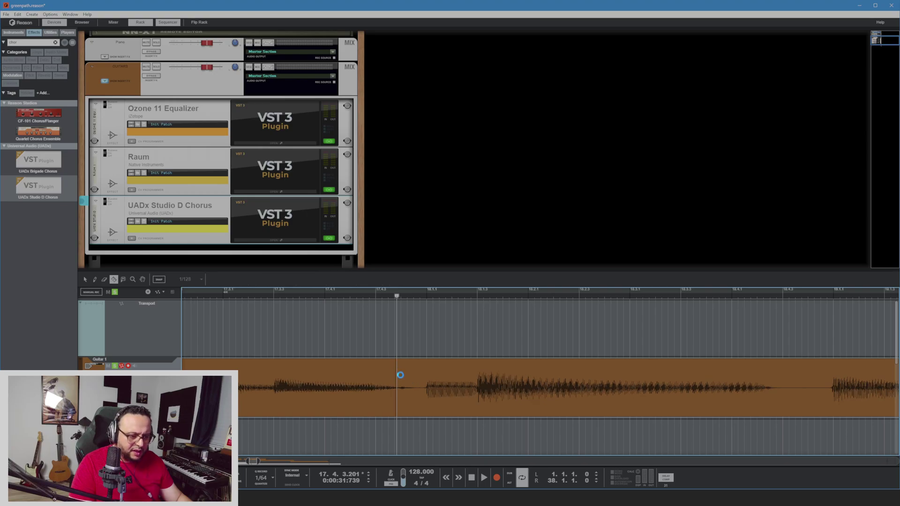
{"action": "scroll", "coordinate": [398, 375], "scroll_direction": "up", "scroll_amount": 2, "text": "ctrl"}
{"action": "left_click", "coordinate": [399, 378]}
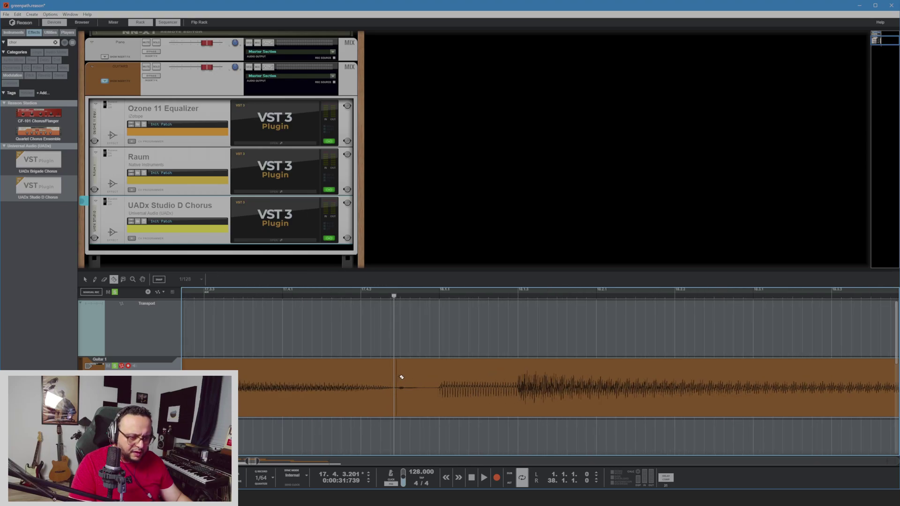
{"action": "left_click", "coordinate": [430, 383]}
{"action": "key", "text": "q"}
{"action": "left_click", "coordinate": [410, 379]}
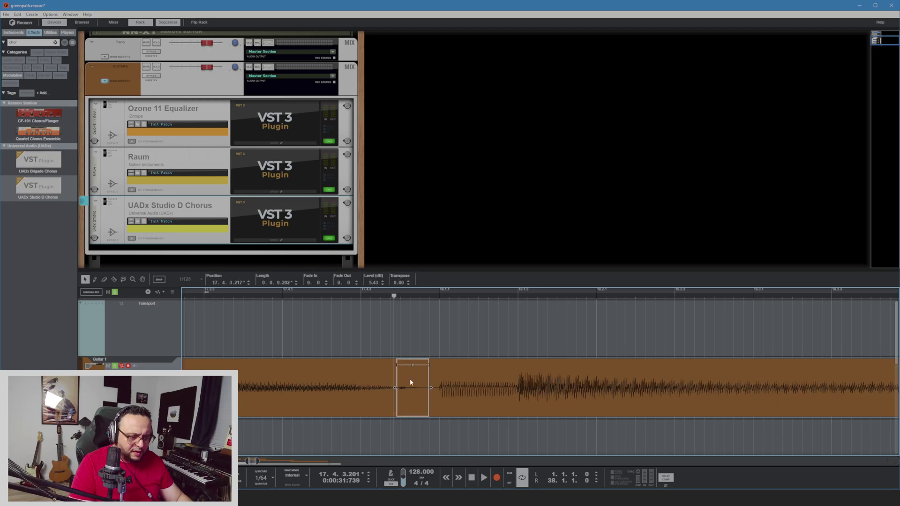
{"action": "key", "text": "Delete"}
Replay the new gap, trim the following clip's start to about 17.4.4.218, and replay the transition
{"action": "left_click", "coordinate": [188, 293]}
{"action": "key", "text": "space"}
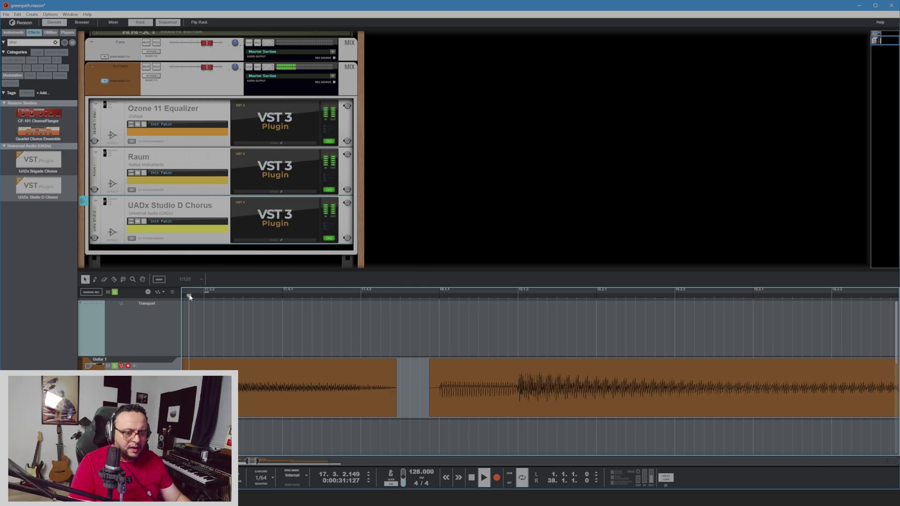
{"action": "key", "text": "space"}
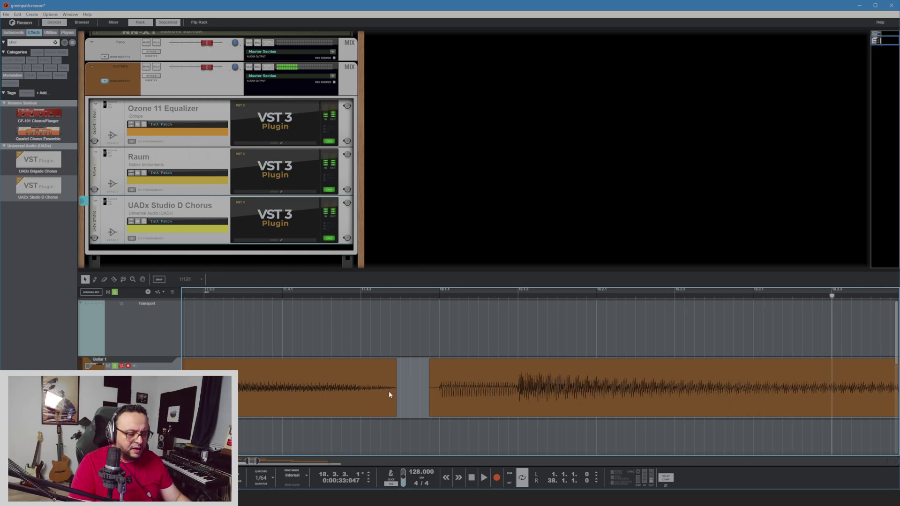
{"action": "left_click_drag", "start_coordinate": [432, 390], "coordinate": [433, 389]}
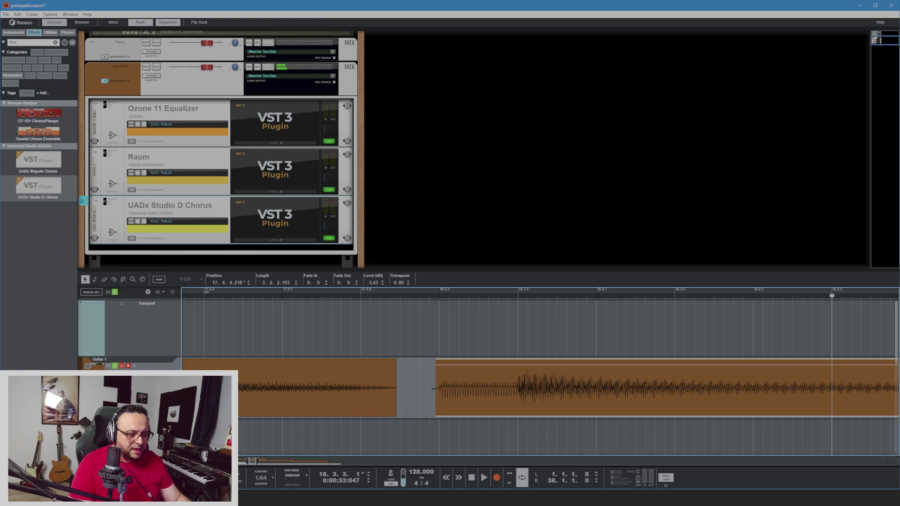
{"action": "left_click", "coordinate": [401, 387]}
{"action": "left_click", "coordinate": [186, 294]}
{"action": "key", "text": "space"}
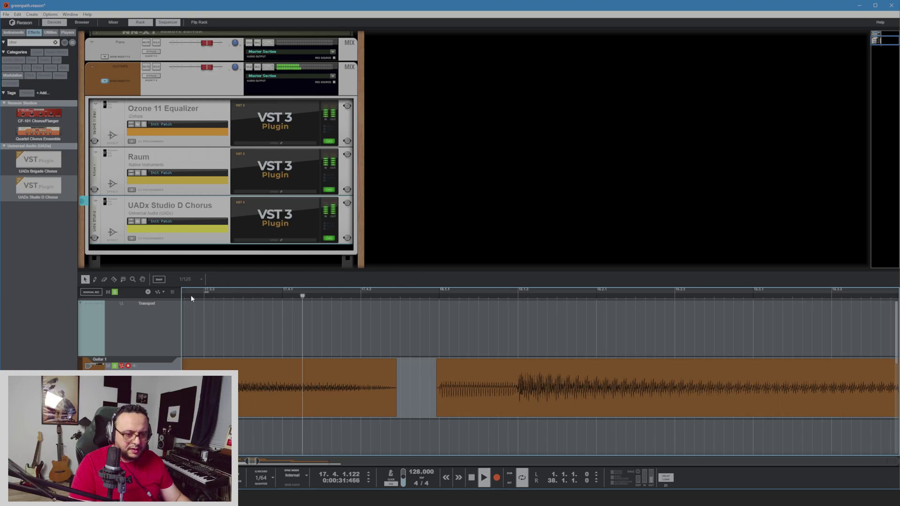
{"action": "key", "text": "space"}
Play on through the last Guitar 1 clip and trim its silent end back to about bar 21
{"action": "scroll", "coordinate": [379, 382], "scroll_direction": "down", "scroll_amount": 3}
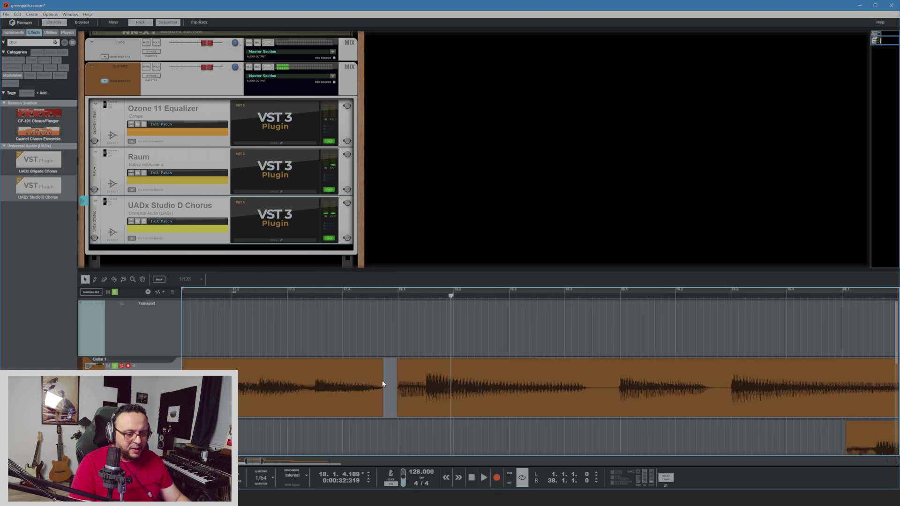
{"action": "scroll", "coordinate": [466, 382], "scroll_direction": "down", "scroll_amount": 2}
{"action": "key", "text": "space"}
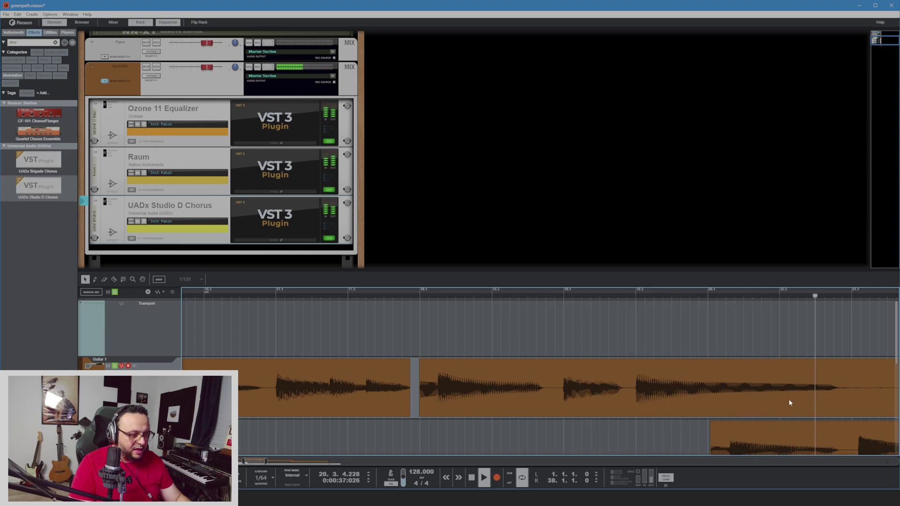
{"action": "key", "text": "space"}
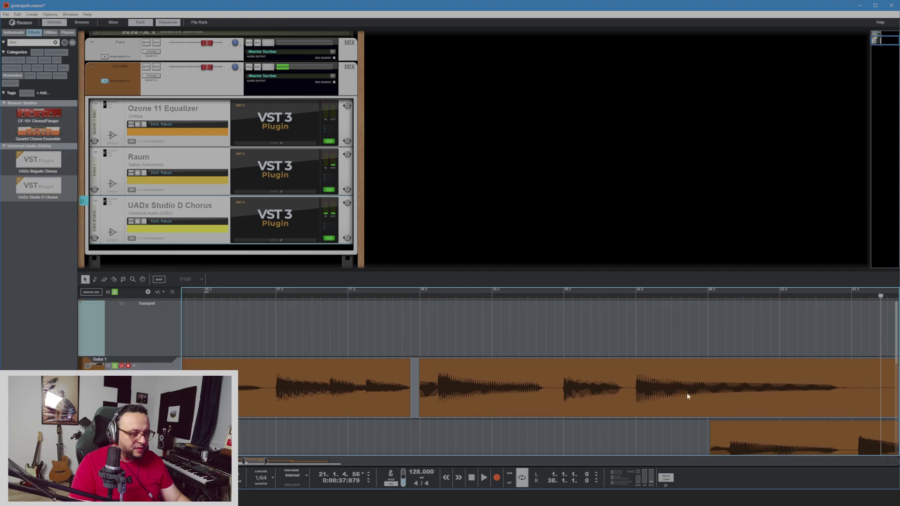
{"action": "left_click_drag", "start_coordinate": [270, 464], "coordinate": [326, 464]}
{"action": "left_click", "coordinate": [325, 387]}
{"action": "left_click_drag", "start_coordinate": [369, 392], "coordinate": [346, 388]}
{"action": "left_click", "coordinate": [401, 381]}
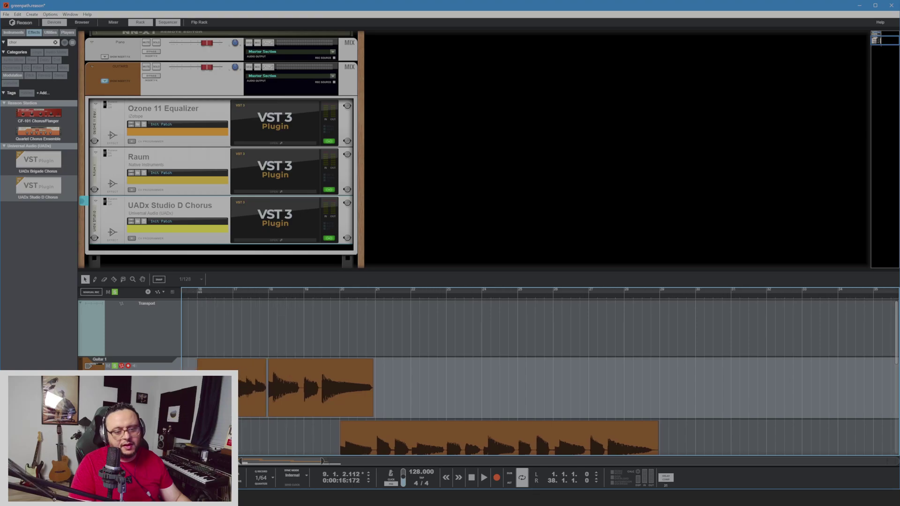
Show only the sequencer and play the trimmed guitar melody from the beginning of the song
{"action": "left_click_drag", "start_coordinate": [280, 462], "coordinate": [262, 460]}
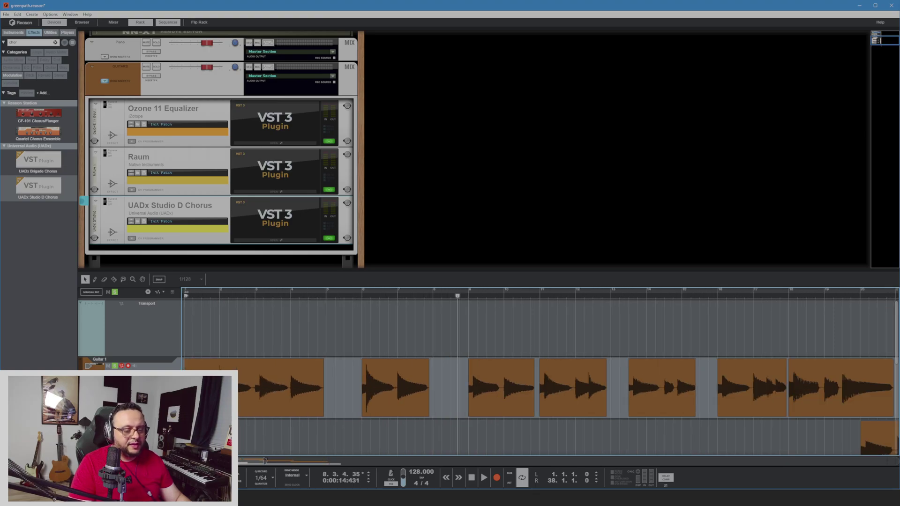
{"action": "scroll", "coordinate": [260, 299], "scroll_direction": "down", "scroll_amount": 5}
{"action": "key", "text": "Home"}
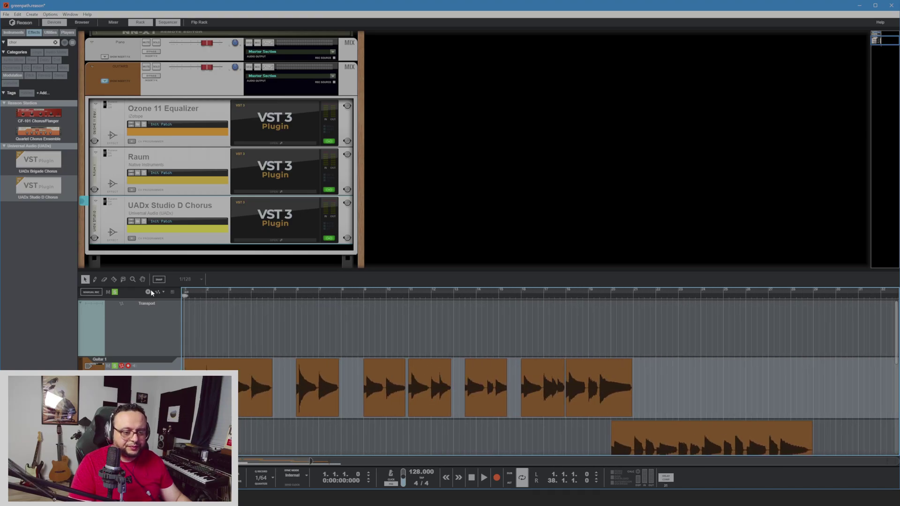
{"action": "key", "text": "F7"}
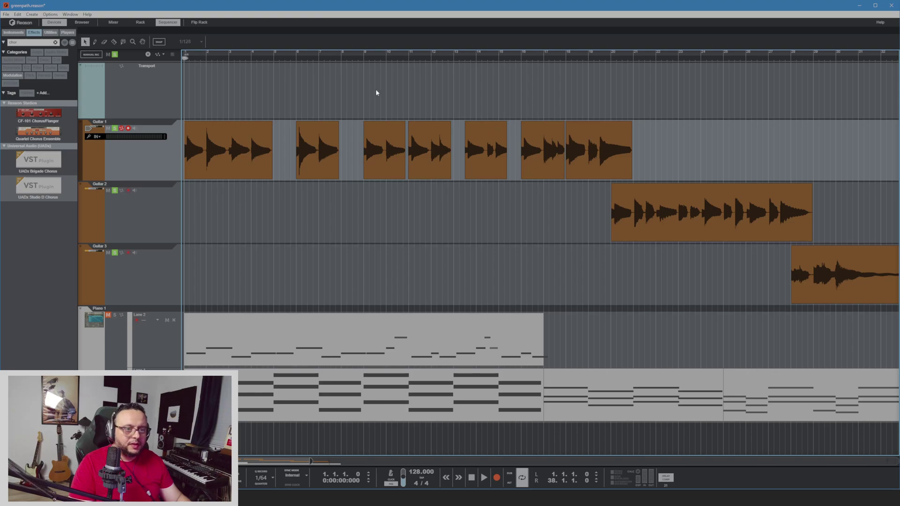
{"action": "left_click", "coordinate": [268, 59]}
{"action": "key", "text": "Home"}
{"action": "key", "text": "space"}
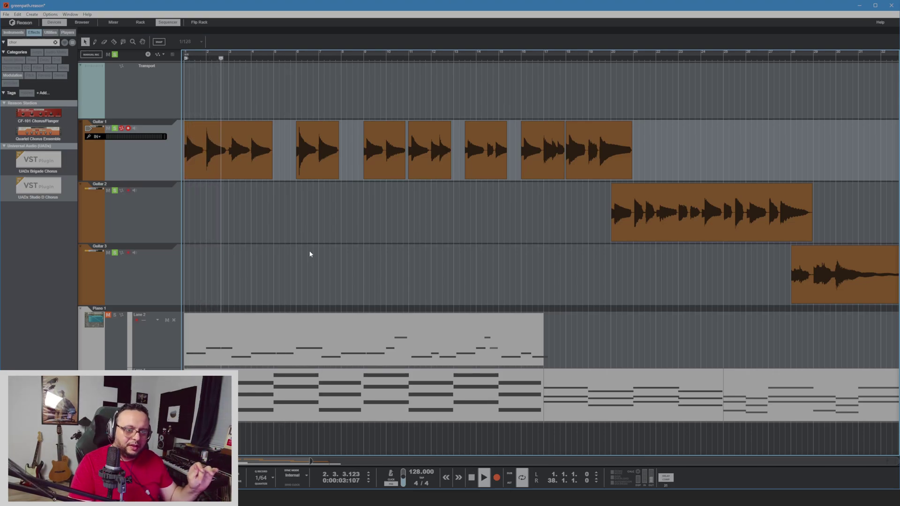
{"action": "key", "text": "space"}
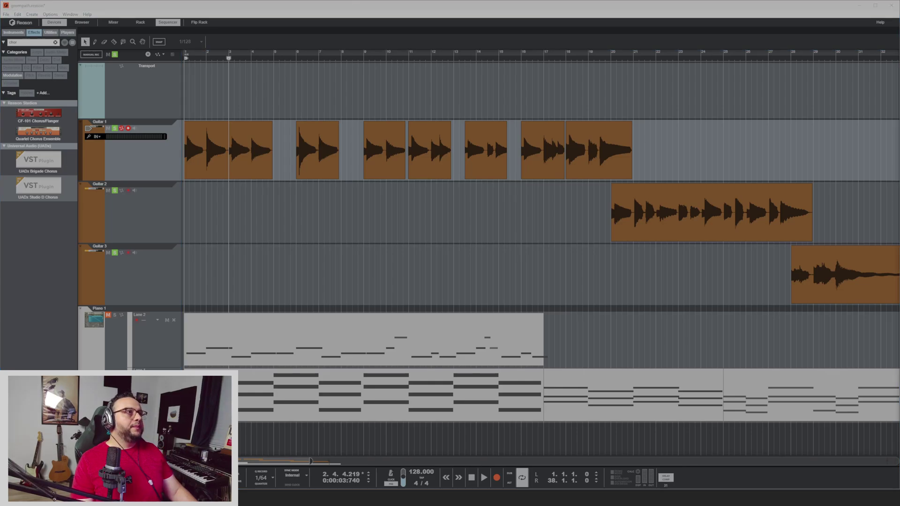
{"action": "left_click", "coordinate": [463, 124]}
{"action": "key", "text": "space"}
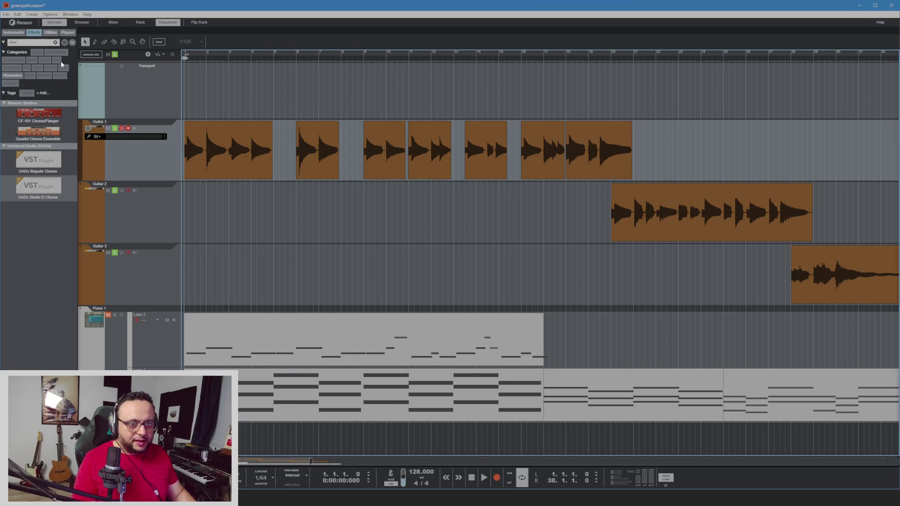
{"action": "key", "text": "space"}
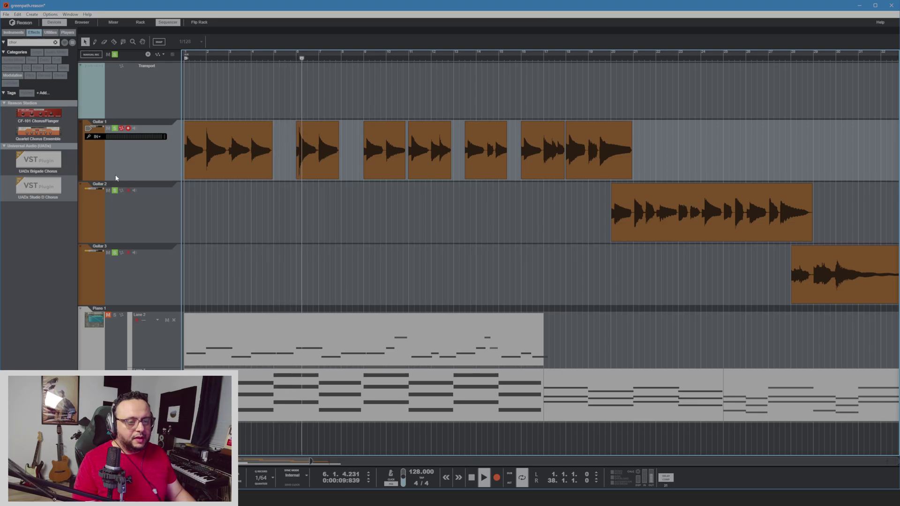
{"action": "key", "text": "space"}
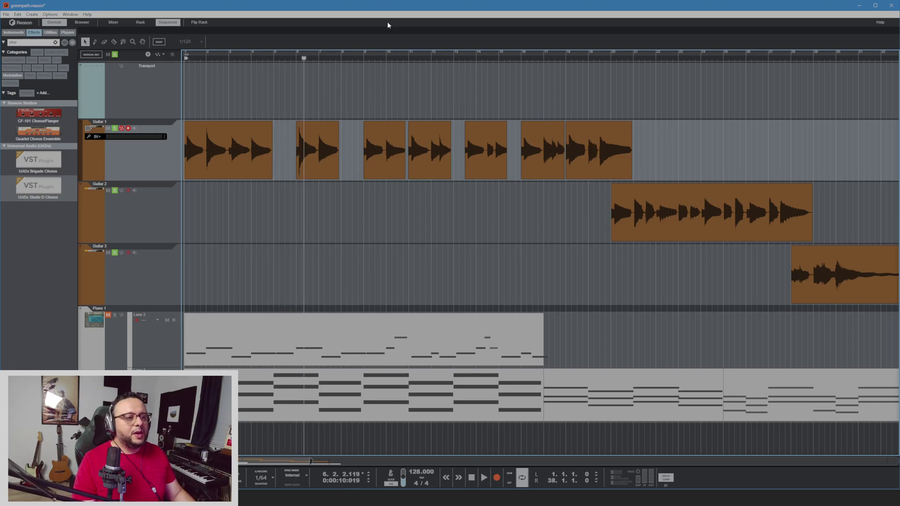
Create a level automation track for the GUITARS bus fader and place it directly above the Guitar 1 track
{"action": "left_click", "coordinate": [113, 22]}
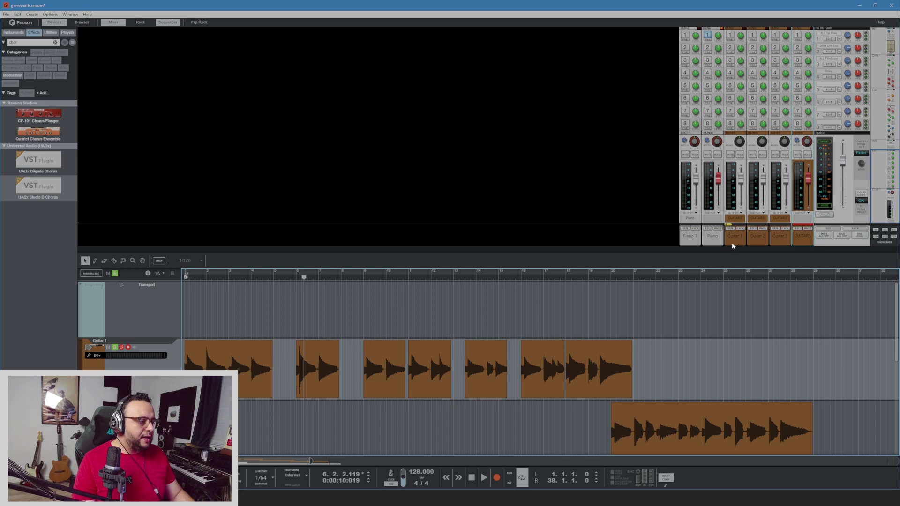
{"action": "left_click_drag", "start_coordinate": [732, 250], "coordinate": [731, 285]}
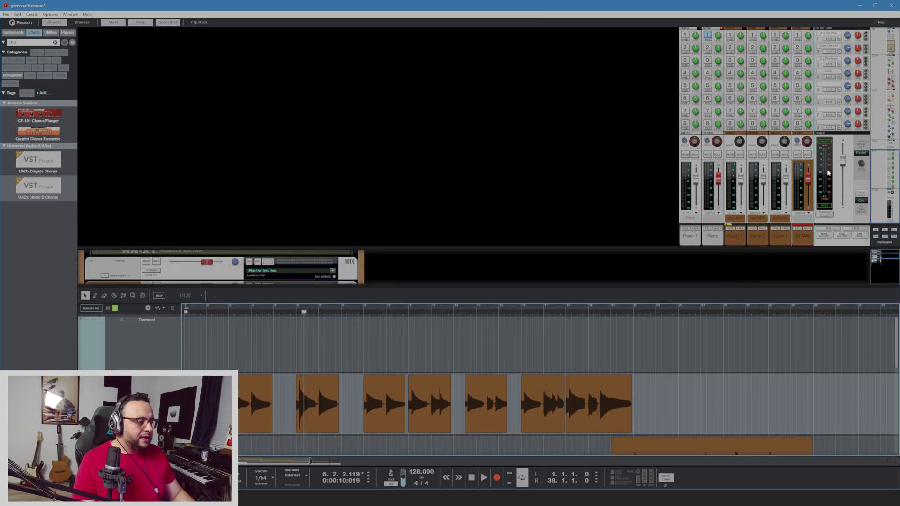
{"action": "right_click", "coordinate": [809, 182]}
{"action": "left_click", "coordinate": [825, 185]}
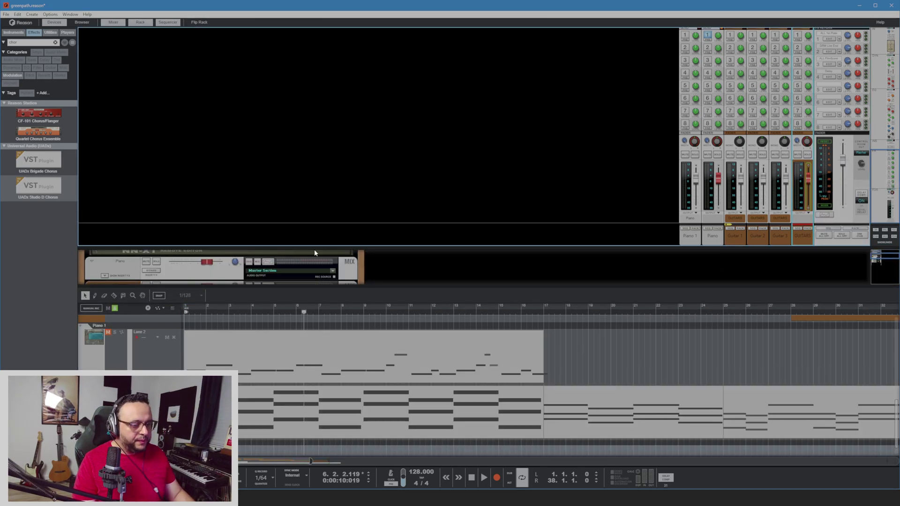
{"action": "left_click_drag", "start_coordinate": [272, 292], "coordinate": [288, 11]}
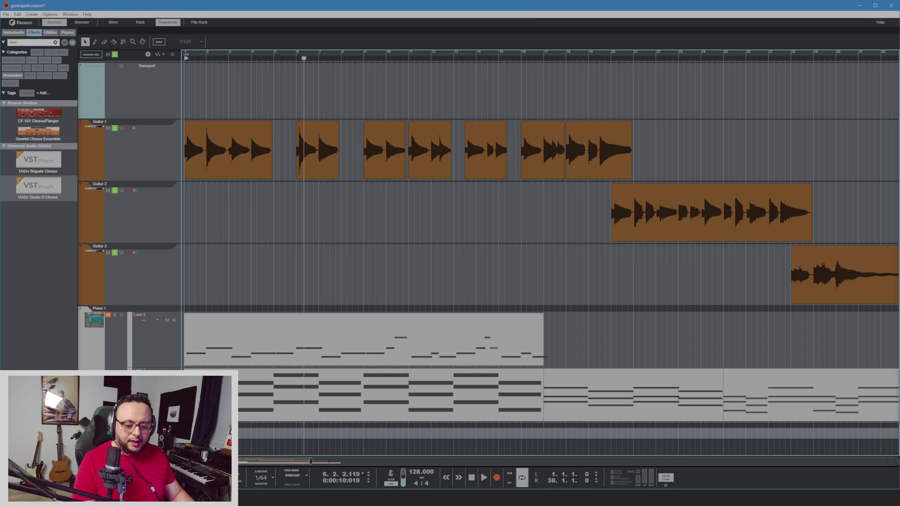
{"action": "key", "text": "ctrl+g"}
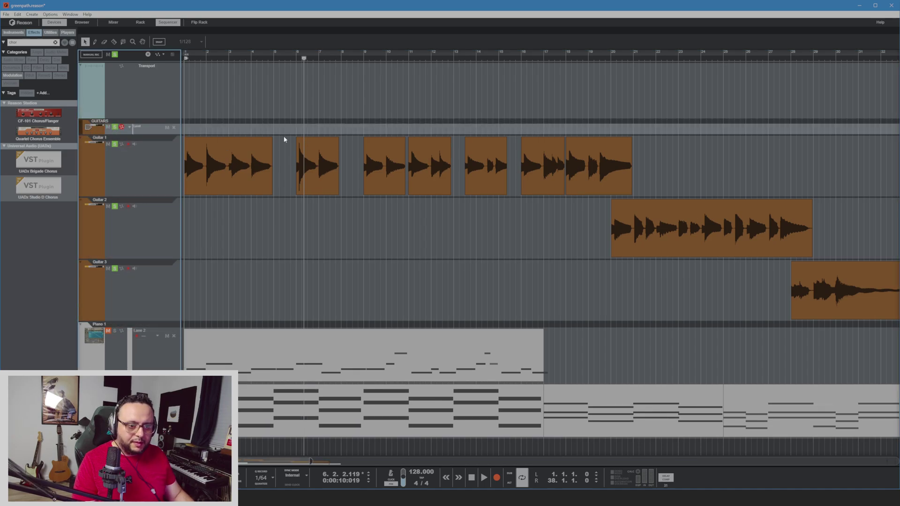
Draw an automation clip from bar 1 to about bar 21 on the GUITARS level lane and set the snap grid to 1/64
{"action": "key", "text": "w"}
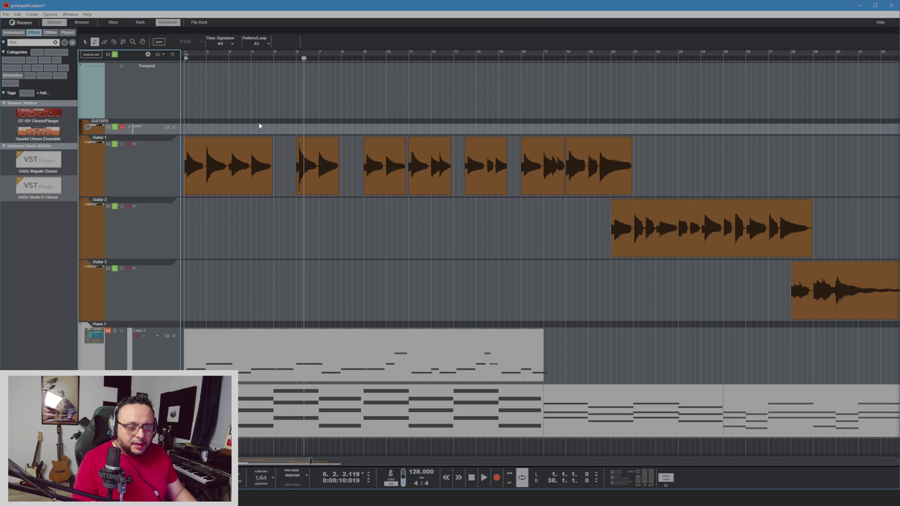
{"action": "left_click_drag", "start_coordinate": [186, 125], "coordinate": [635, 111]}
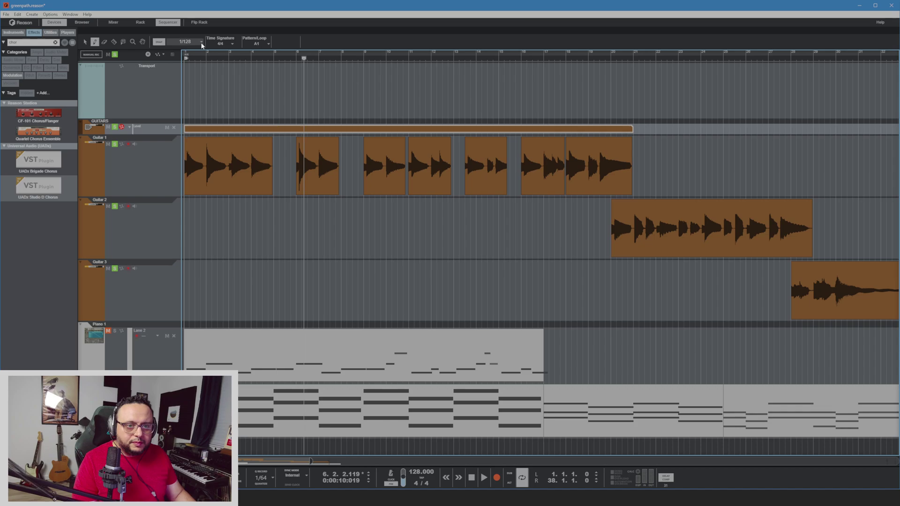
{"action": "left_click", "coordinate": [187, 41]}
{"action": "left_click", "coordinate": [185, 126]}
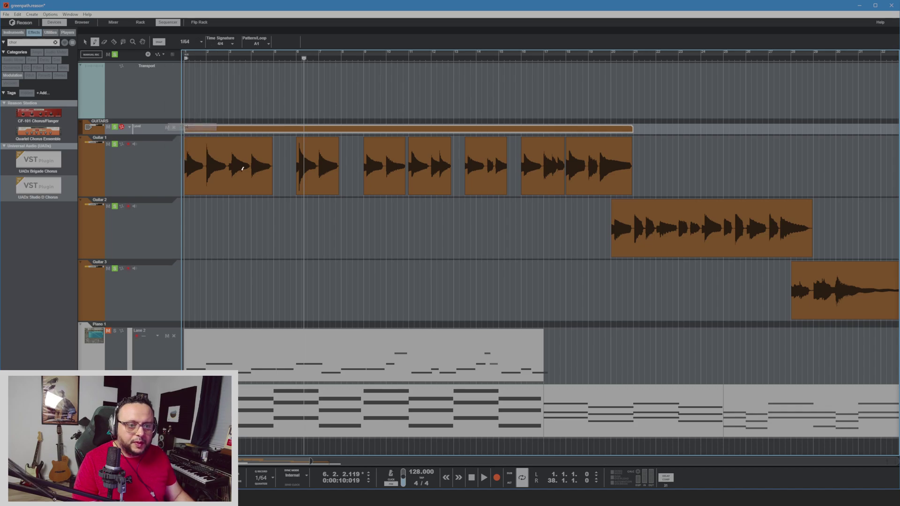
{"action": "scroll", "coordinate": [289, 124], "scroll_direction": "up", "scroll_amount": 5}
{"action": "scroll", "coordinate": [289, 124], "scroll_direction": "up", "scroll_amount": 3}
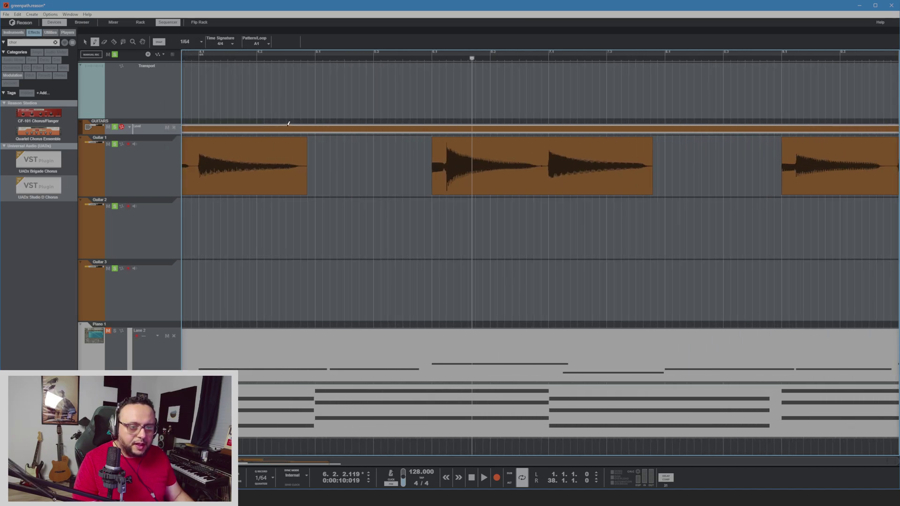
{"action": "key", "text": "Home"}
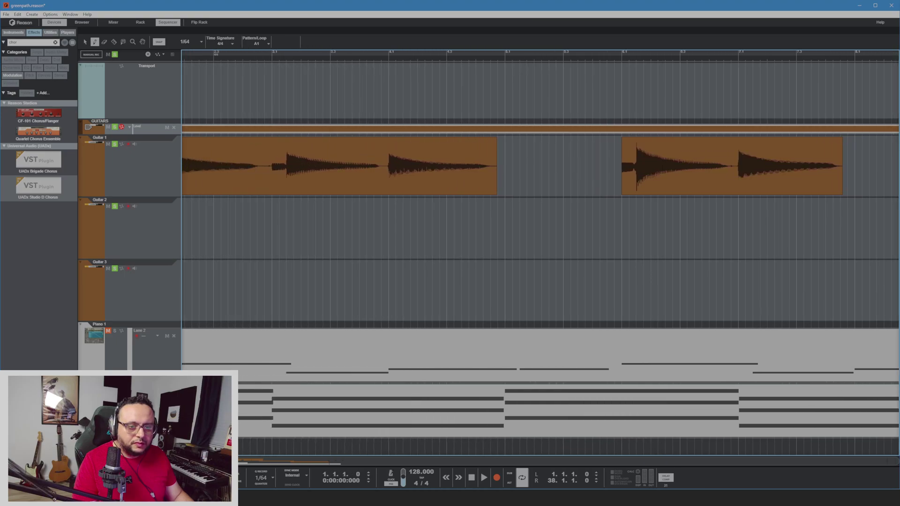
Split the GUITARS level automation clip at bar 4 with the Razor tool
{"action": "scroll", "coordinate": [429, 201], "scroll_direction": "down", "scroll_amount": 3}
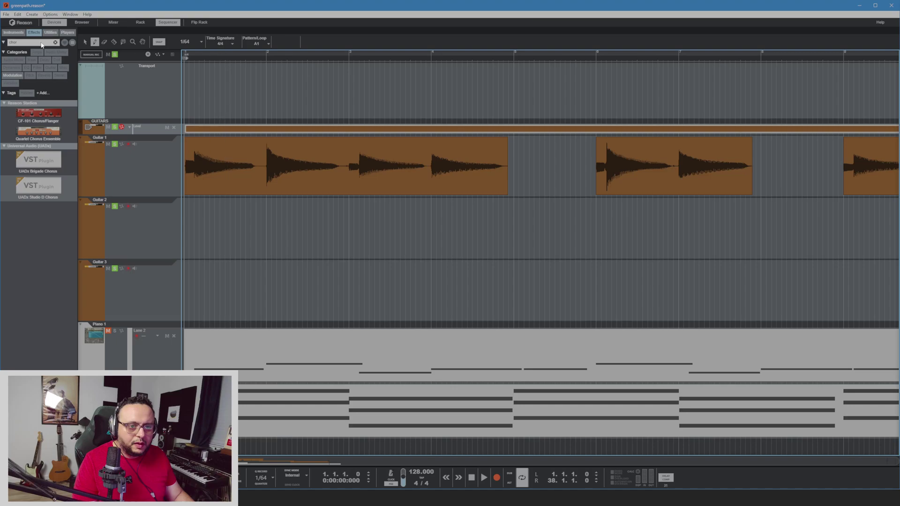
{"action": "scroll", "coordinate": [492, 126], "scroll_direction": "up", "scroll_amount": 2}
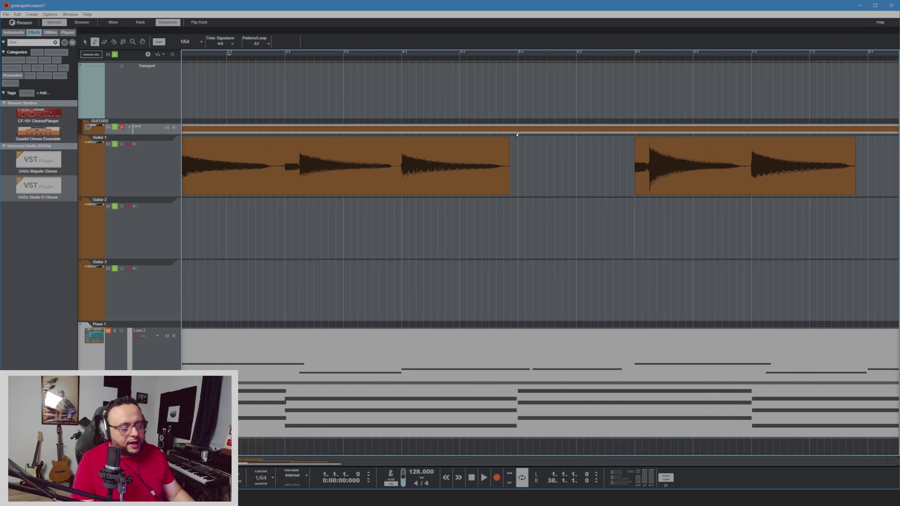
{"action": "key", "text": "q"}
{"action": "scroll", "coordinate": [247, 131], "scroll_direction": "down", "scroll_amount": 4}
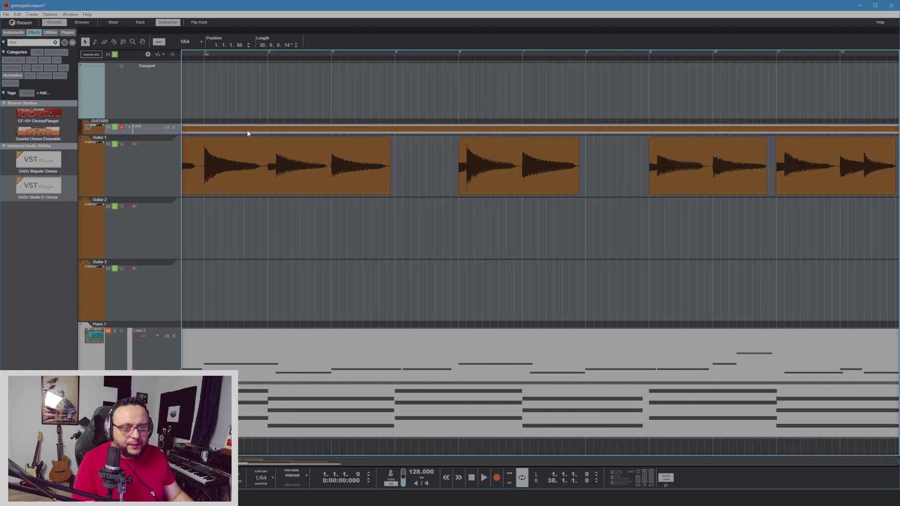
{"action": "key", "text": "e"}
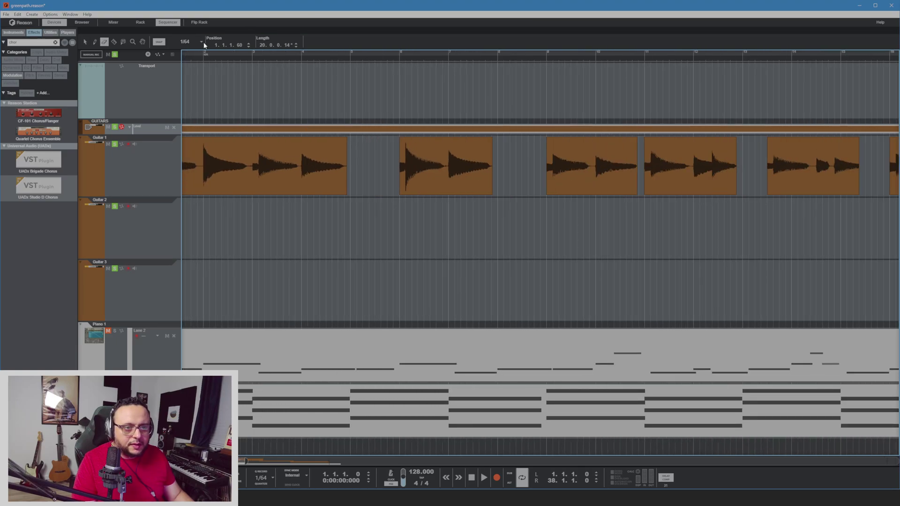
{"action": "key", "text": "r"}
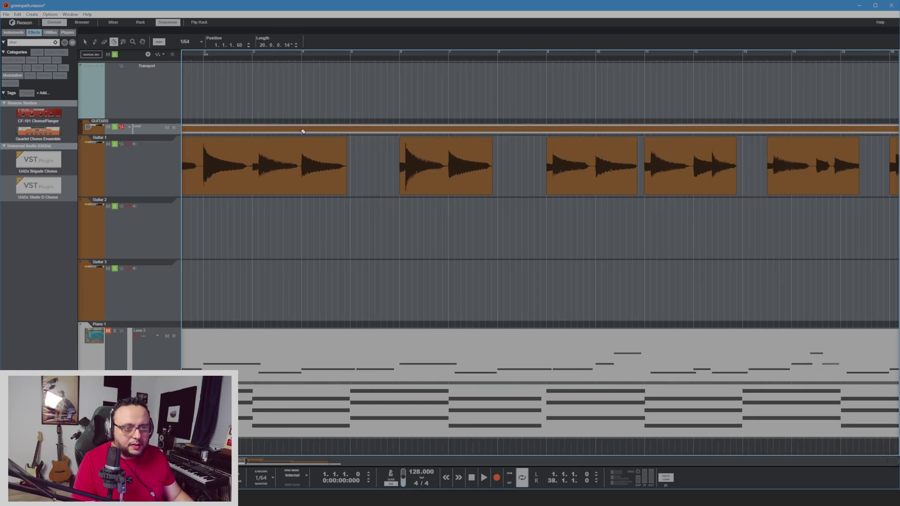
{"action": "left_click", "coordinate": [302, 131]}
{"action": "left_click", "coordinate": [301, 127]}
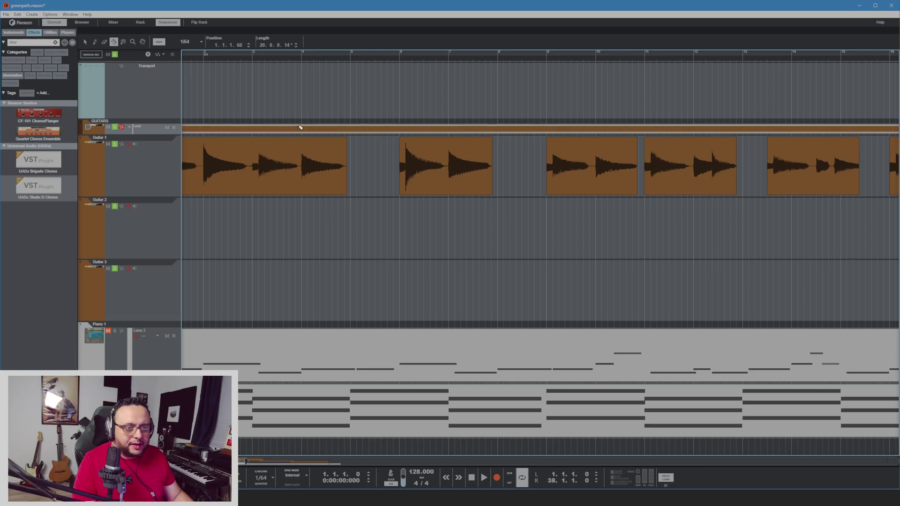
{"action": "left_click", "coordinate": [305, 131]}
{"action": "left_click", "coordinate": [304, 130]}
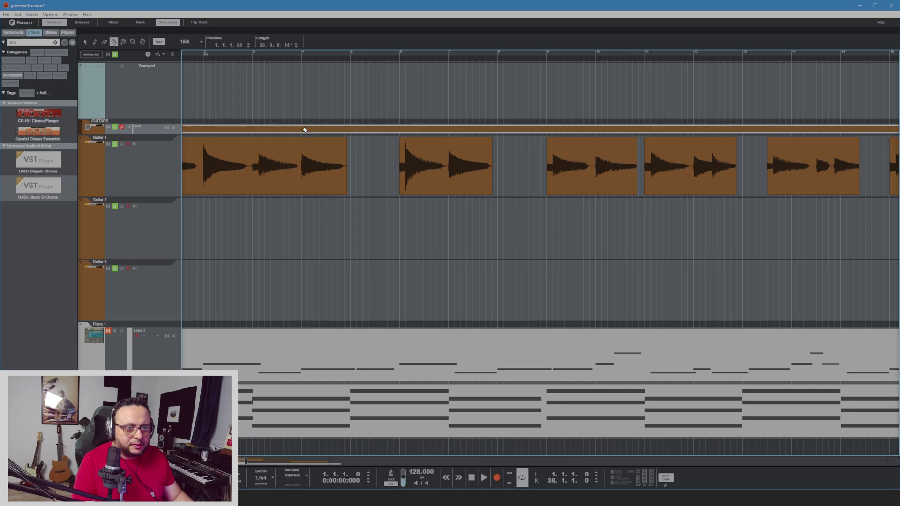
{"action": "left_click", "coordinate": [304, 129]}
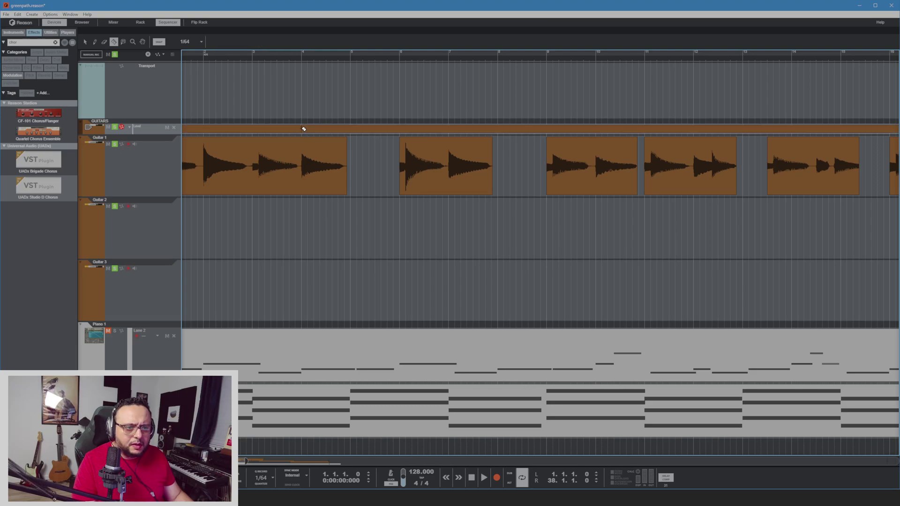
Split the remaining GUITARS level automation clip again at bar 5
{"action": "key", "text": "q"}
{"action": "left_click", "coordinate": [291, 129]}
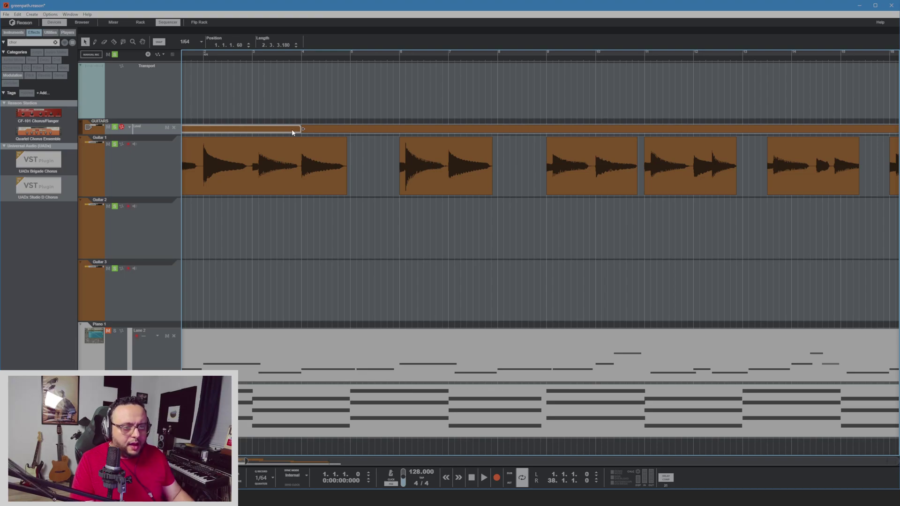
{"action": "key", "text": "e"}
{"action": "key", "text": "w"}
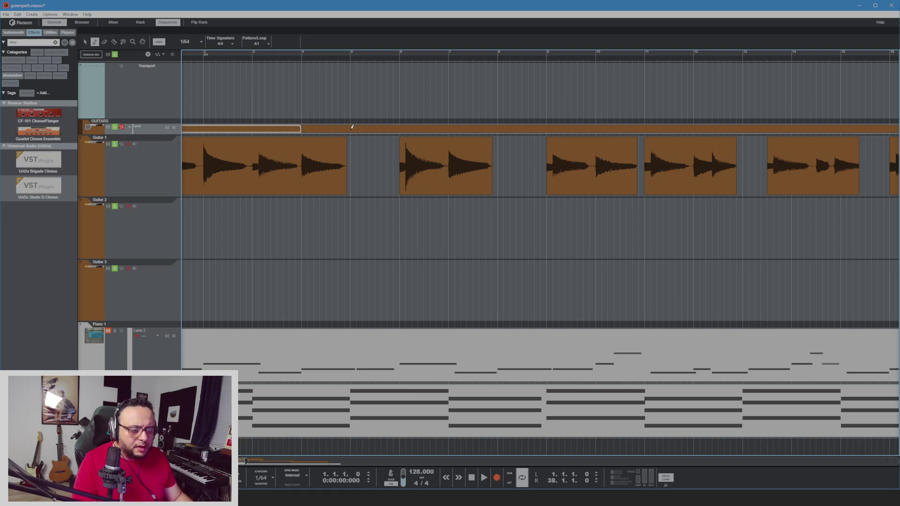
{"action": "key", "text": "q"}
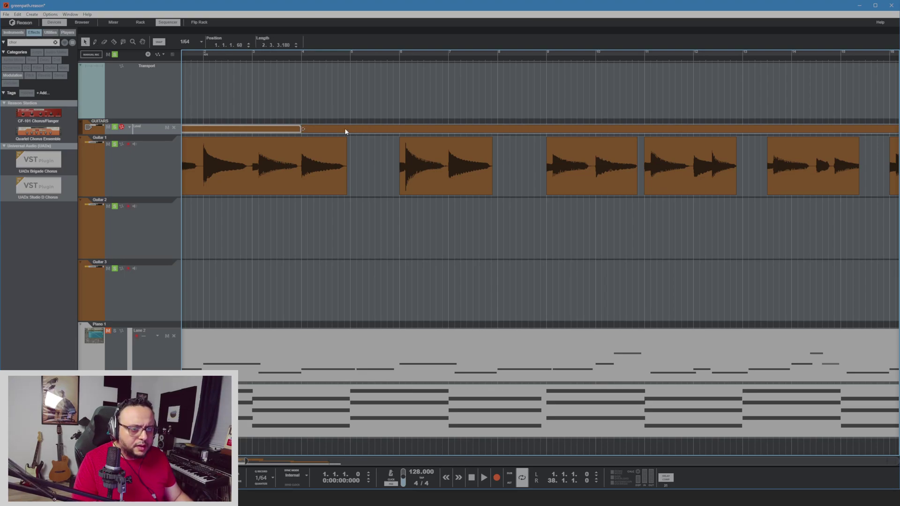
{"action": "left_click", "coordinate": [370, 130]}
{"action": "left_click", "coordinate": [113, 42]}
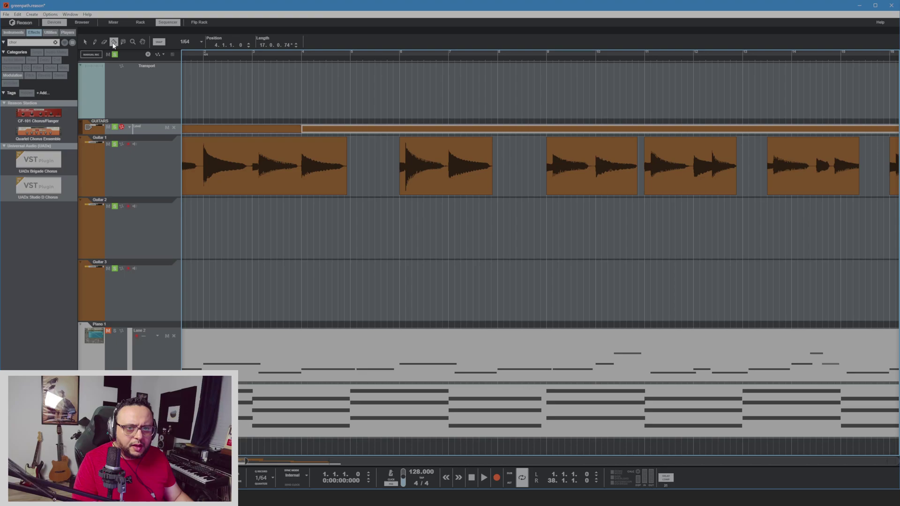
{"action": "left_click", "coordinate": [351, 130]}
{"action": "key", "text": "q"}
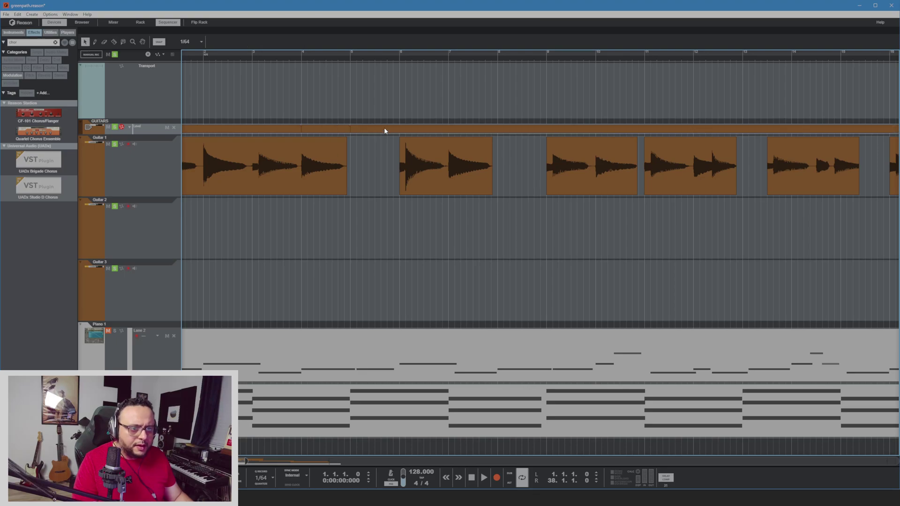
Delete the level automation clips before bar 4 and after bar 5, keeping only the one-bar clip between them
{"action": "left_click", "coordinate": [384, 129]}
{"action": "key", "text": "Delete"}
{"action": "left_click", "coordinate": [344, 129]}
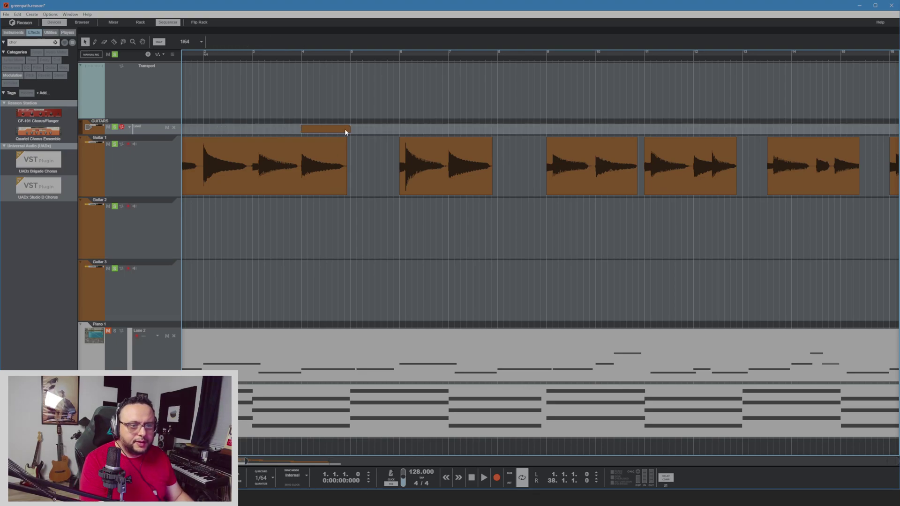
Draw a falling level curve in the bar 4 clip, ending at value 18 at 4.4.4.0, and play it from bar 4
{"action": "scroll", "coordinate": [353, 128], "scroll_direction": "up", "scroll_amount": 3}
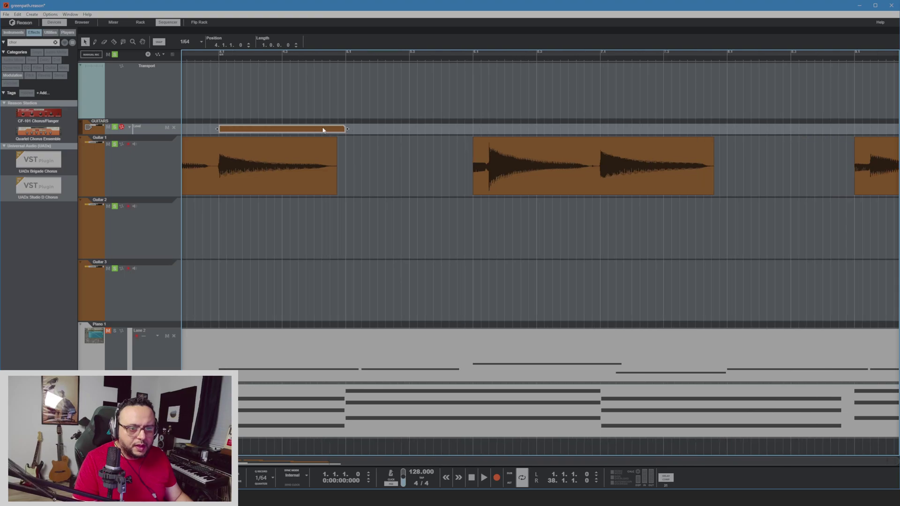
{"action": "left_click_drag", "start_coordinate": [287, 135], "coordinate": [294, 159]}
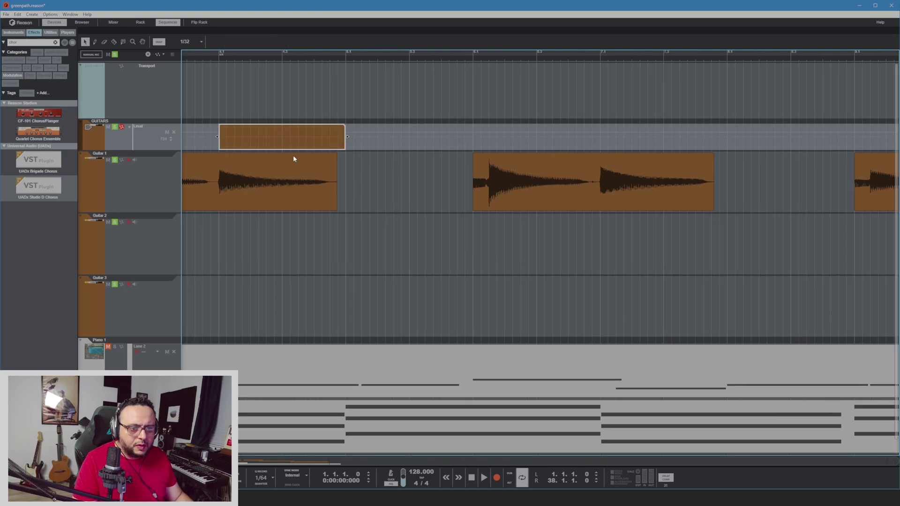
{"action": "left_click", "coordinate": [95, 42]}
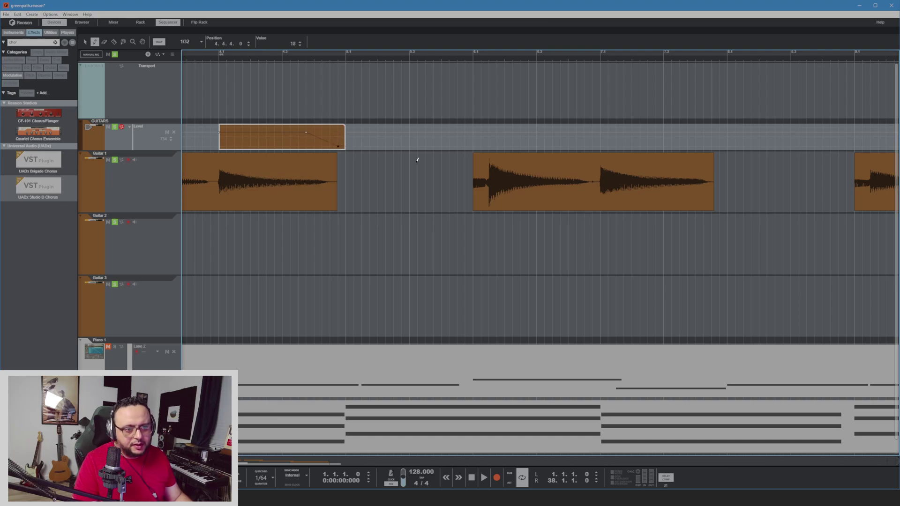
{"action": "left_click", "coordinate": [219, 59]}
{"action": "key", "text": "space"}
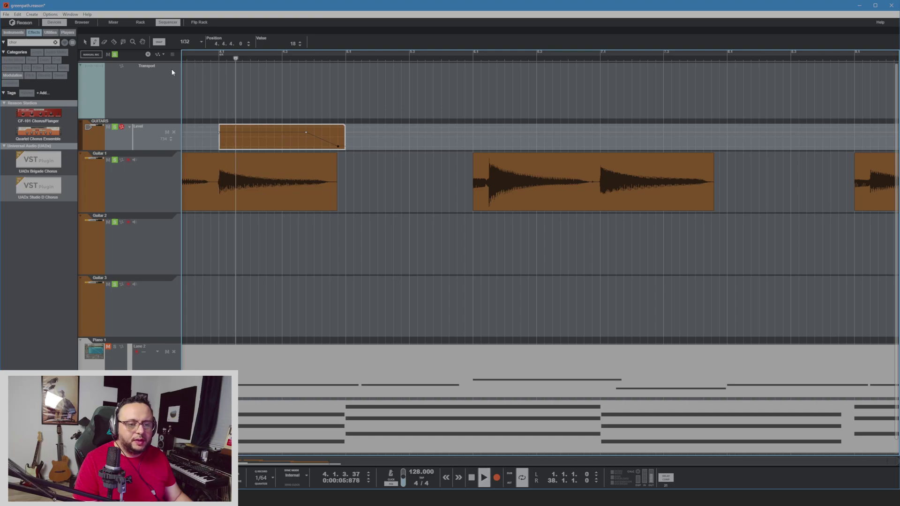
{"action": "key", "text": "space"}
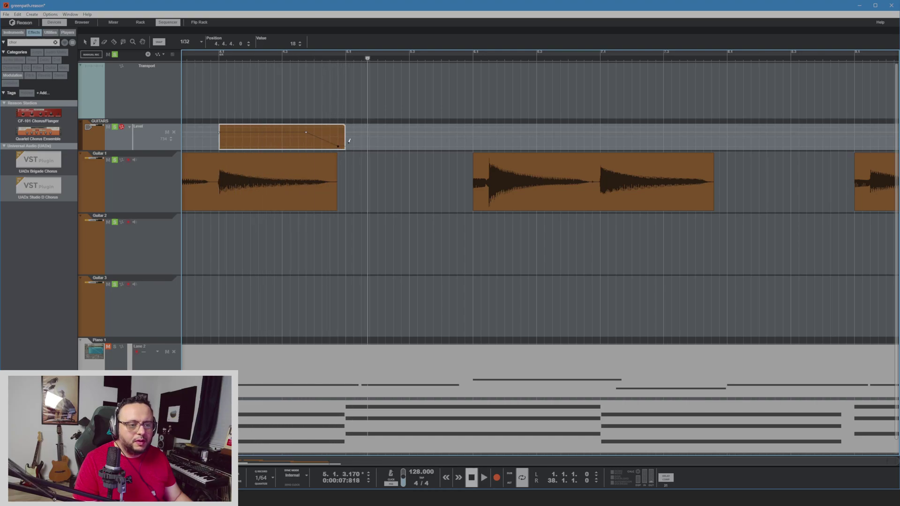
Move the fade's start point earlier, first to 4.2.1.0 and finally to 4.1.2.0, and play each version
{"action": "key", "text": "q"}
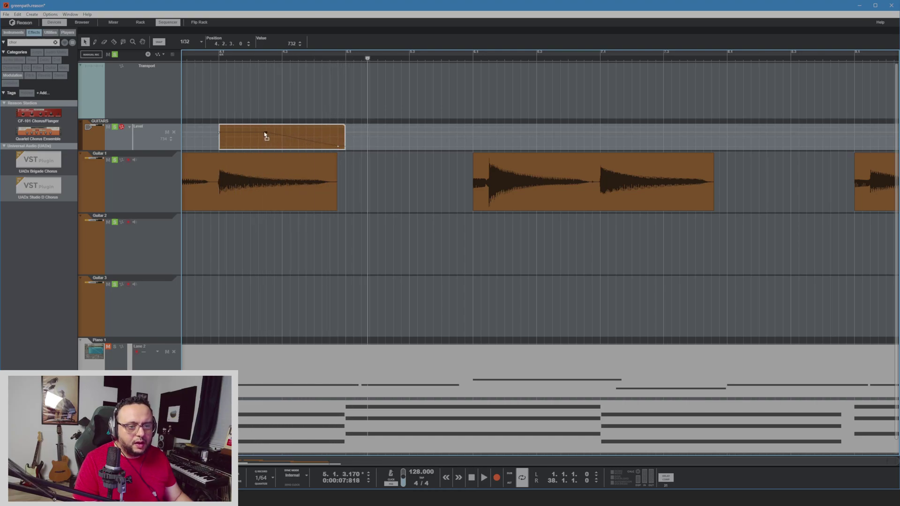
{"action": "left_click", "coordinate": [187, 60]}
{"action": "key", "text": "space"}
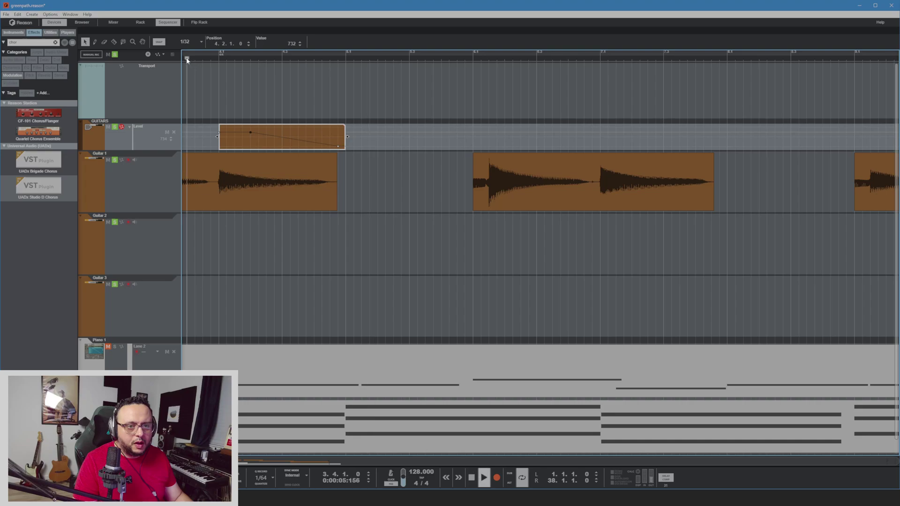
{"action": "key", "text": "space"}
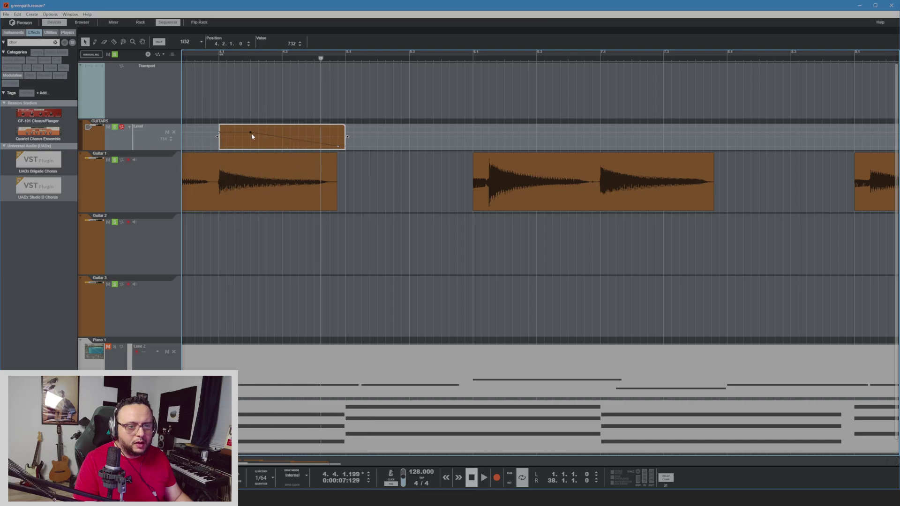
{"action": "left_click_drag", "start_coordinate": [251, 132], "coordinate": [231, 133]}
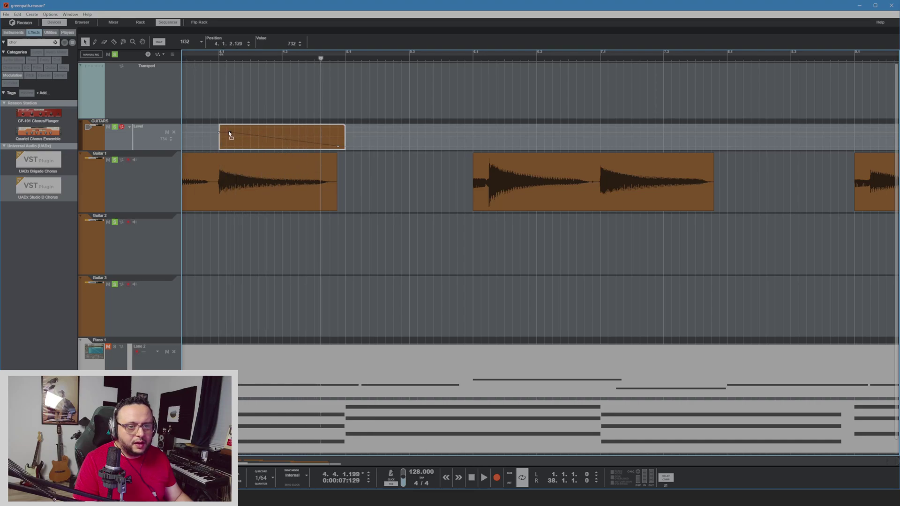
{"action": "left_click_drag", "start_coordinate": [209, 57], "coordinate": [170, 57]}
{"action": "key", "text": "space"}
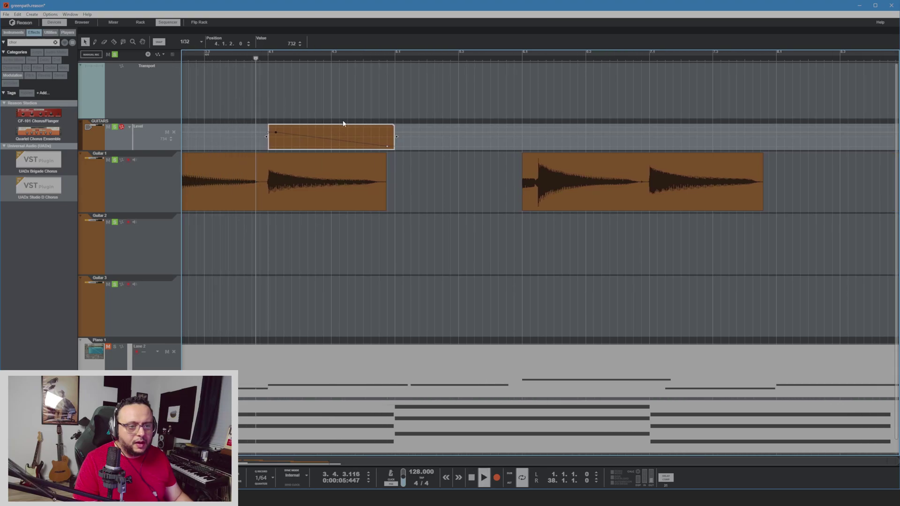
{"action": "key", "text": "space"}
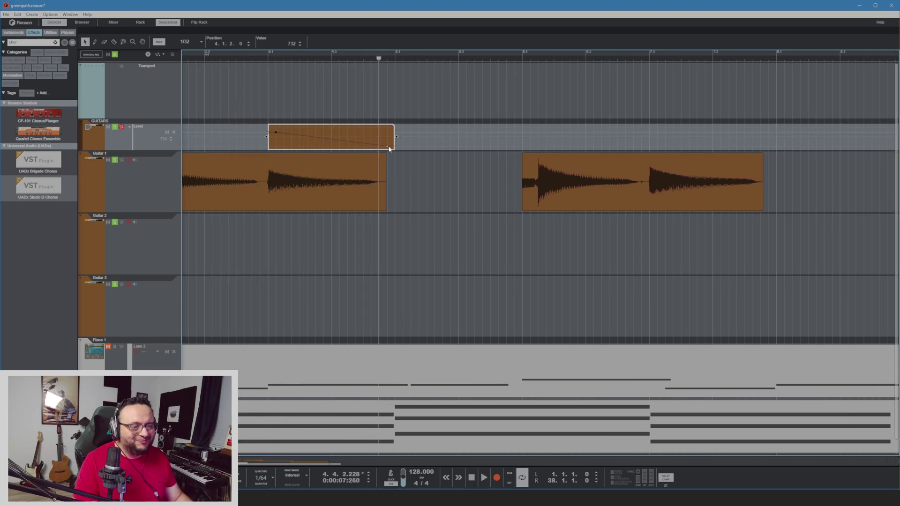
Try extending the level clip to about bar 5.3 with the fade's end point at 5.2.4.0 and value 0, and play it
{"action": "left_click_drag", "start_coordinate": [396, 137], "coordinate": [461, 142]}
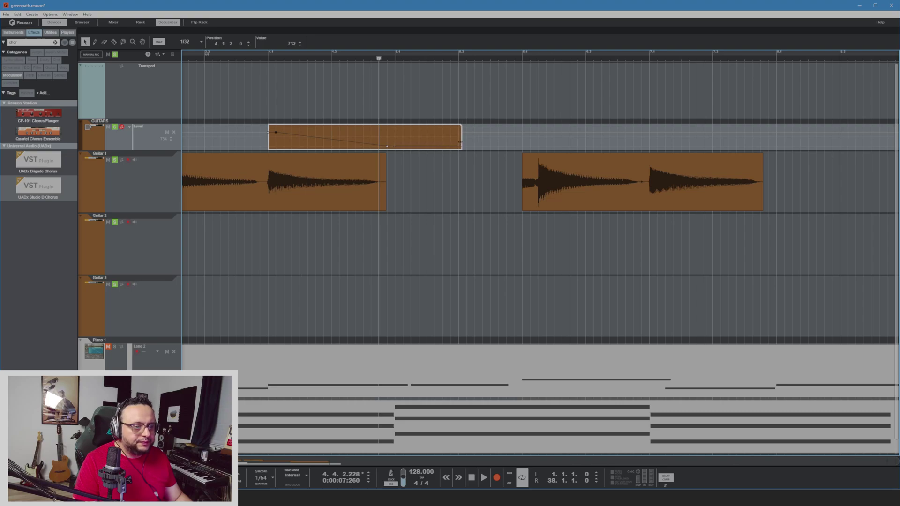
{"action": "left_click", "coordinate": [388, 146]}
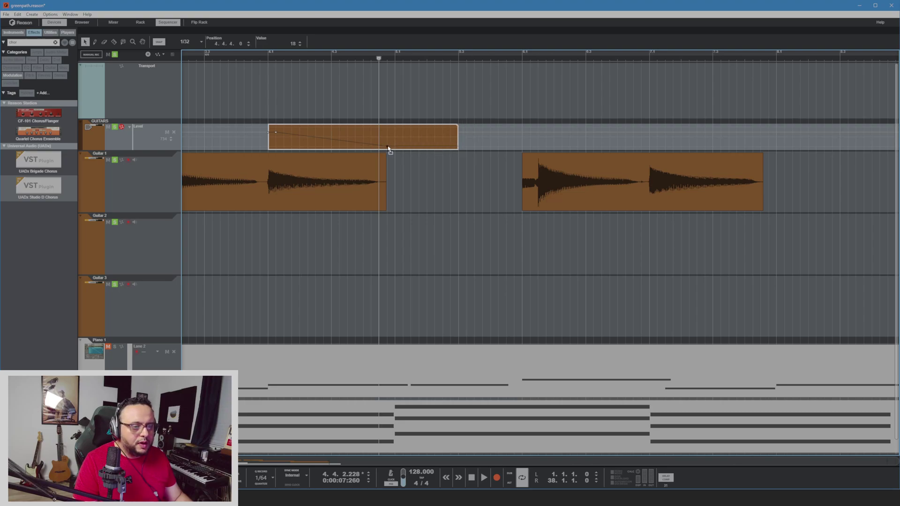
{"action": "left_click", "coordinate": [190, 59]}
{"action": "key", "text": "space"}
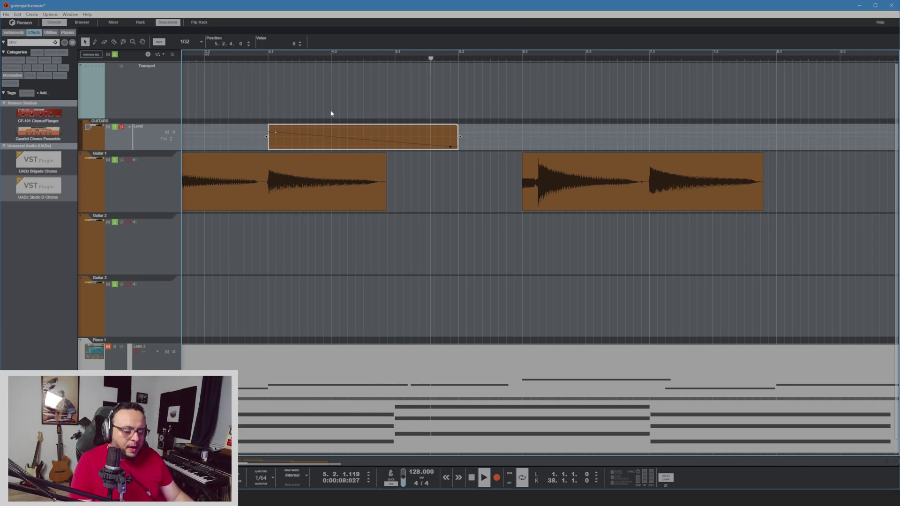
{"action": "key", "text": "space"}
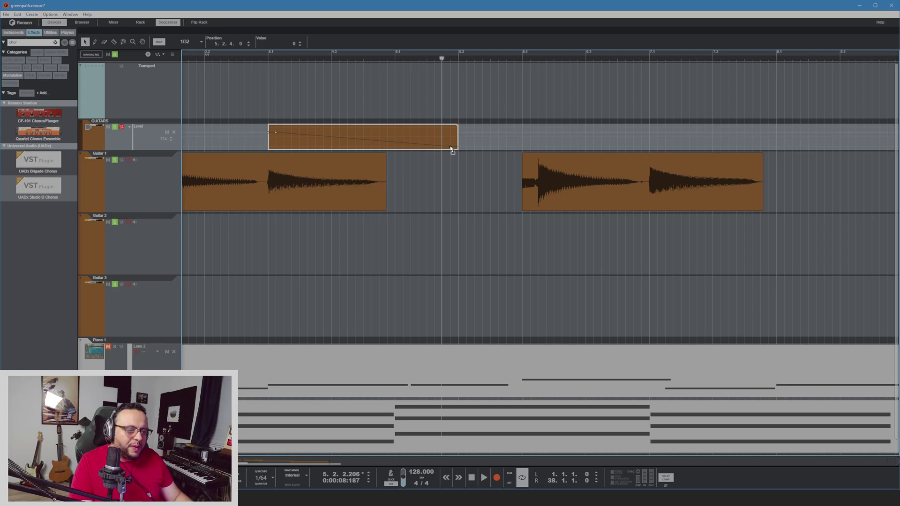
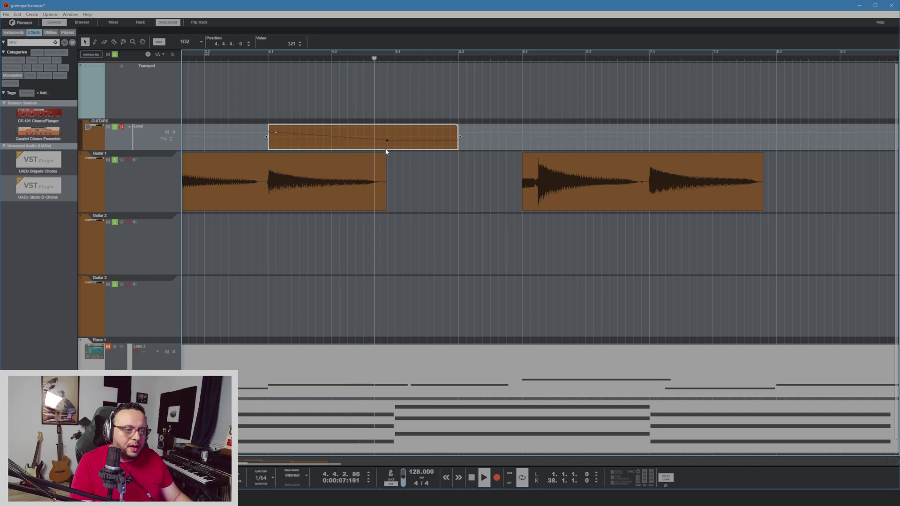
Set the fade's end point at 4.4.4.0 to 500 and shorten the level clip to end at bar 5
{"action": "left_click_drag", "start_coordinate": [387, 140], "coordinate": [387, 137]}
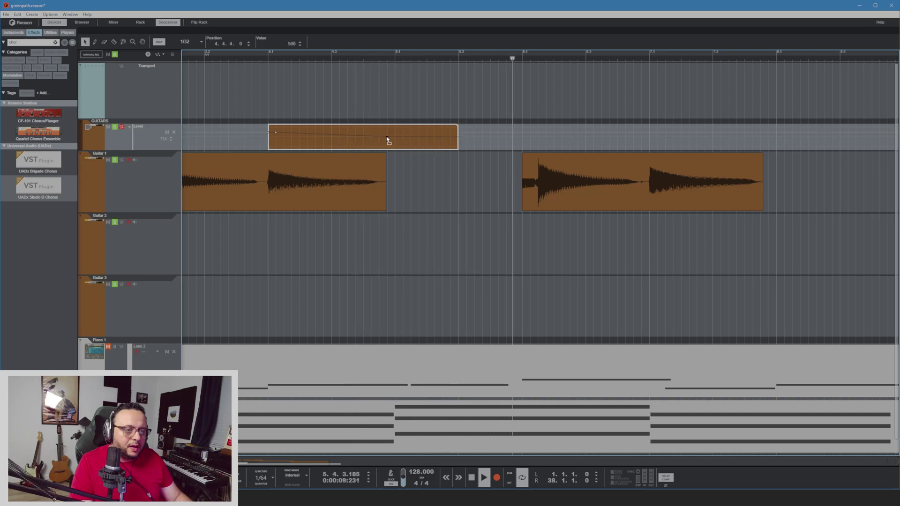
{"action": "left_click", "coordinate": [198, 59]}
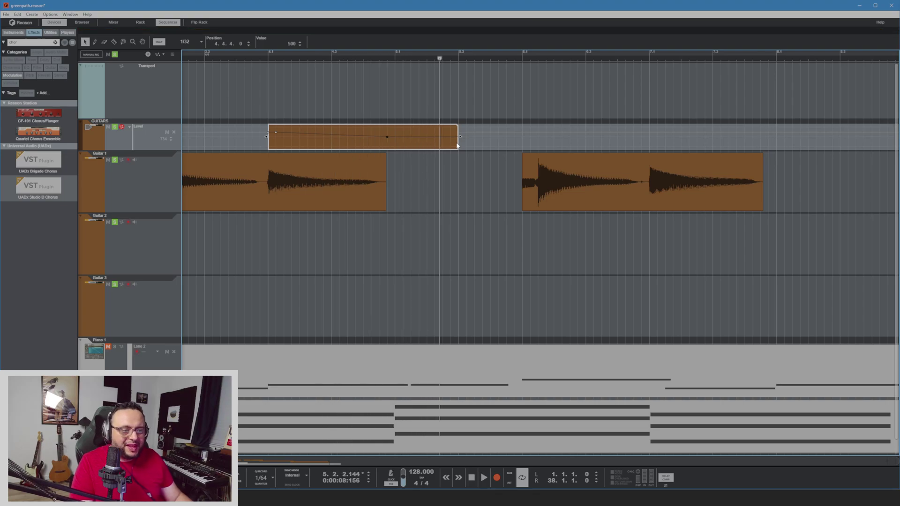
{"action": "left_click_drag", "start_coordinate": [459, 137], "coordinate": [396, 138]}
{"action": "key", "text": "Escape"}
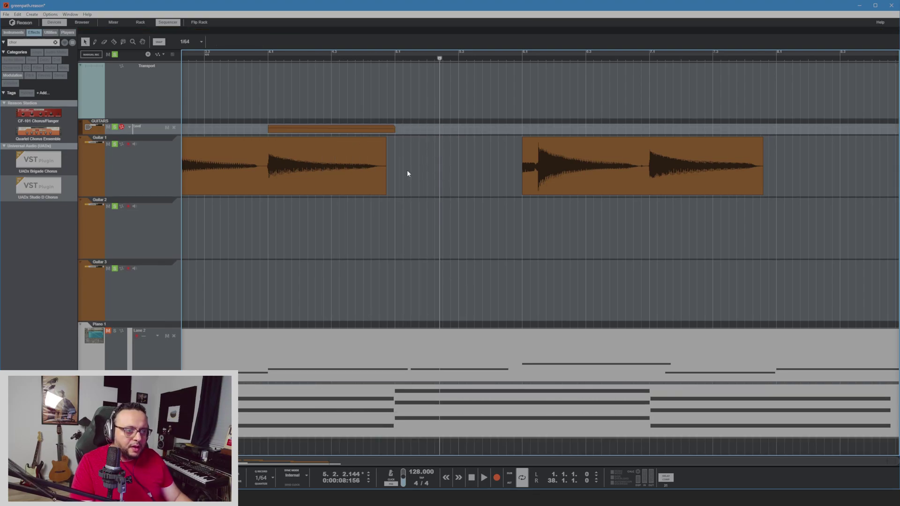
Copy the one-bar fade clip to 6.4.4.0, over the last note of the second Guitar 1 clip, and play it
{"action": "left_click_drag", "start_coordinate": [289, 128], "coordinate": [652, 113]}
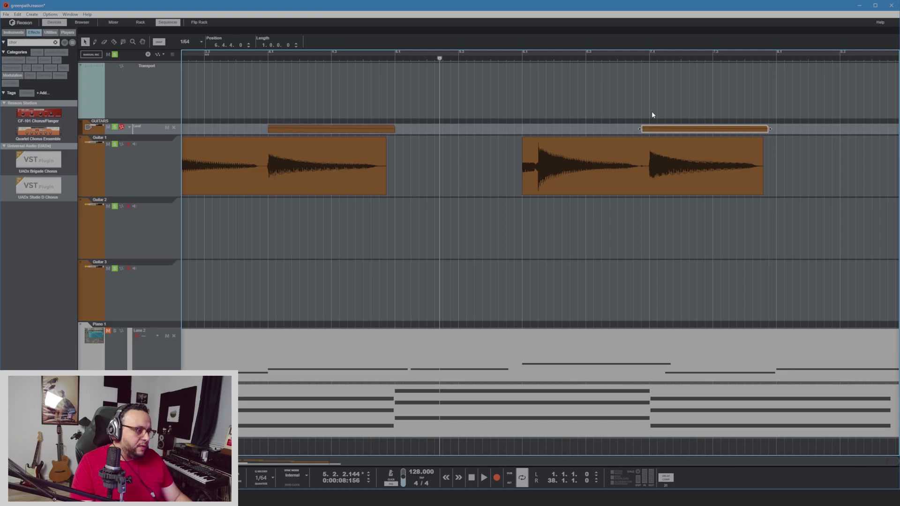
{"action": "left_click", "coordinate": [629, 56]}
{"action": "key", "text": "space"}
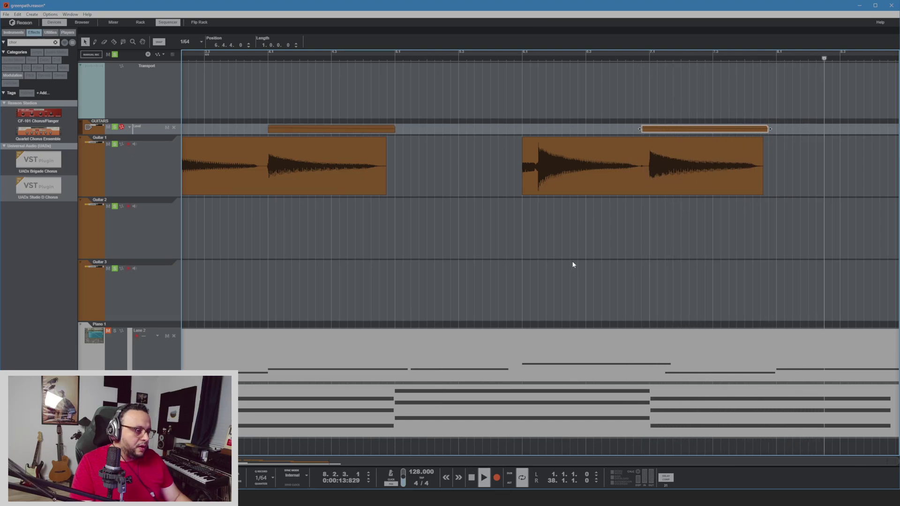
Extend the fade clip at 6.4.4.0 past the end of the second Guitar 1 clip, to a length of 1.1.1.60
{"action": "left_click_drag", "start_coordinate": [772, 128], "coordinate": [811, 128]}
{"action": "left_click", "coordinate": [781, 201]}
{"action": "scroll", "coordinate": [710, 220], "scroll_direction": "down", "scroll_amount": 6}
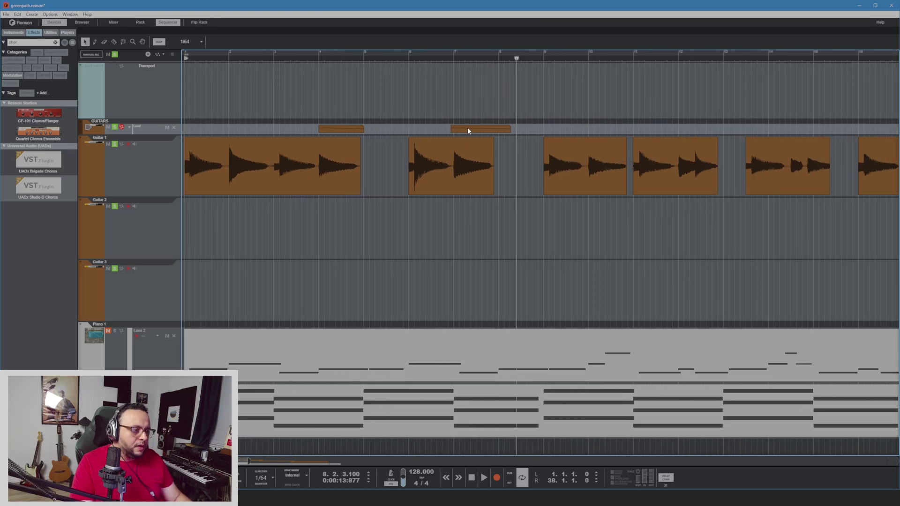
Try a copy of the fade clip at 11.3.2.60 over the fourth Guitar 1 clip and delete it
{"action": "left_click_drag", "start_coordinate": [468, 131], "coordinate": [686, 129]}
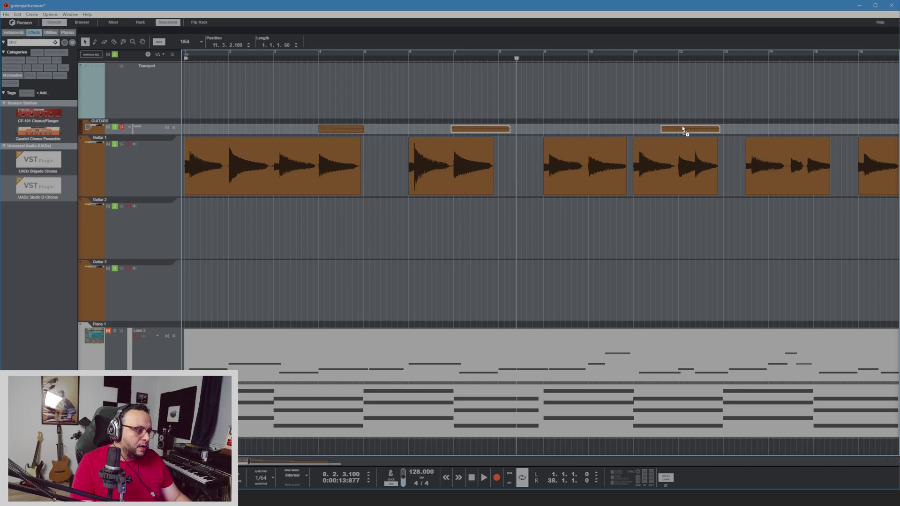
{"action": "scroll", "coordinate": [725, 147], "scroll_direction": "up", "scroll_amount": 7}
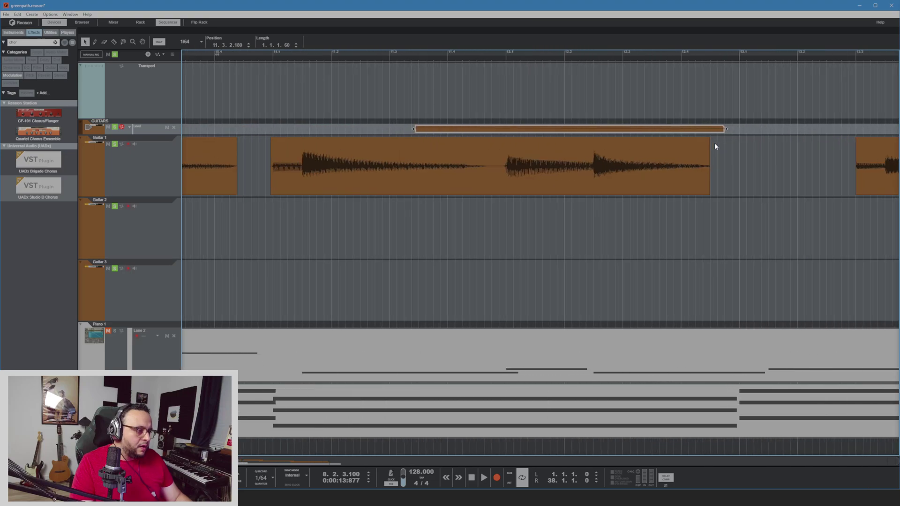
{"action": "left_click_drag", "start_coordinate": [704, 132], "coordinate": [698, 134]}
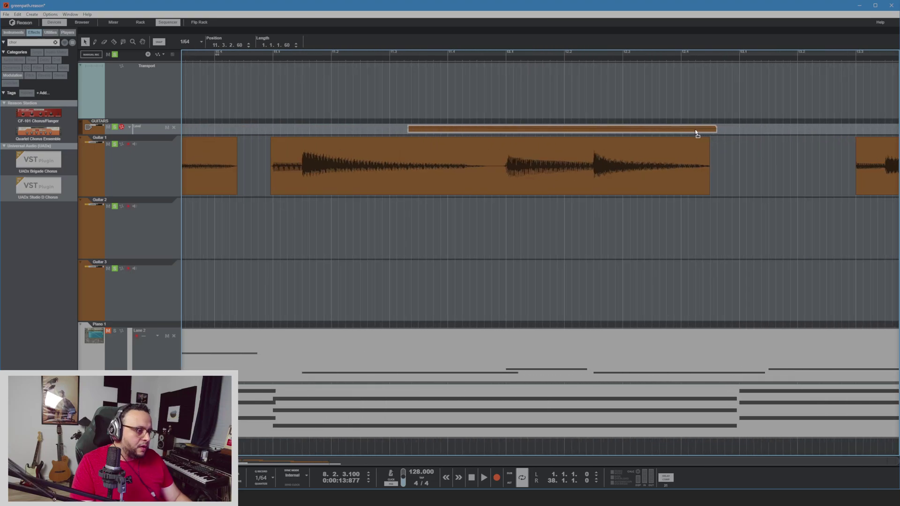
{"action": "left_click", "coordinate": [429, 59]}
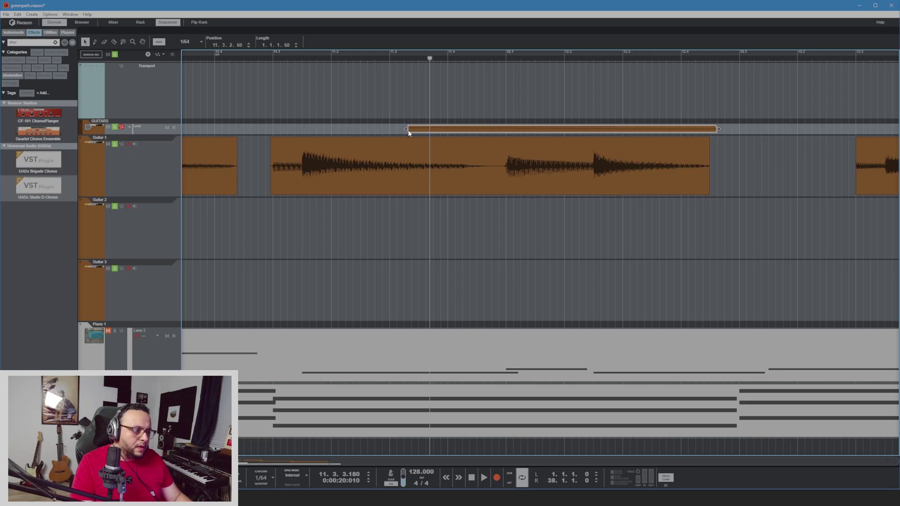
{"action": "double_click", "coordinate": [477, 133]}
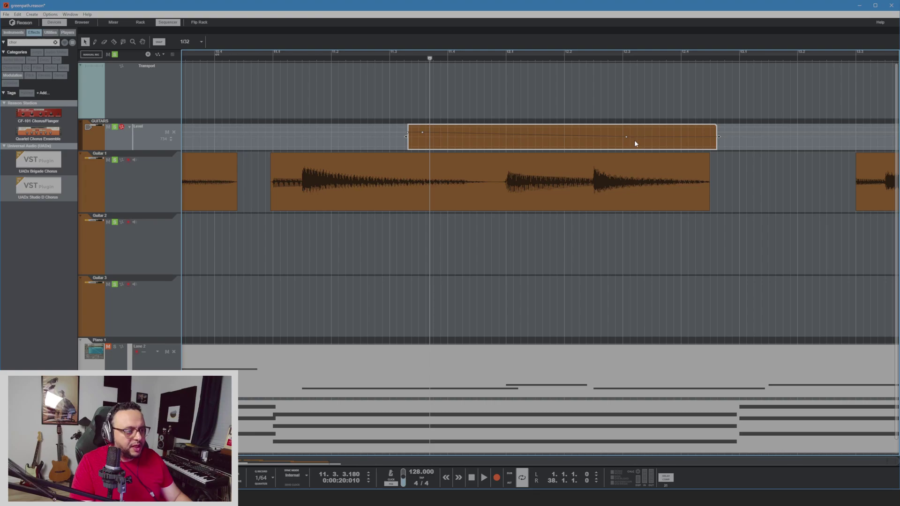
{"action": "double_click", "coordinate": [511, 95]}
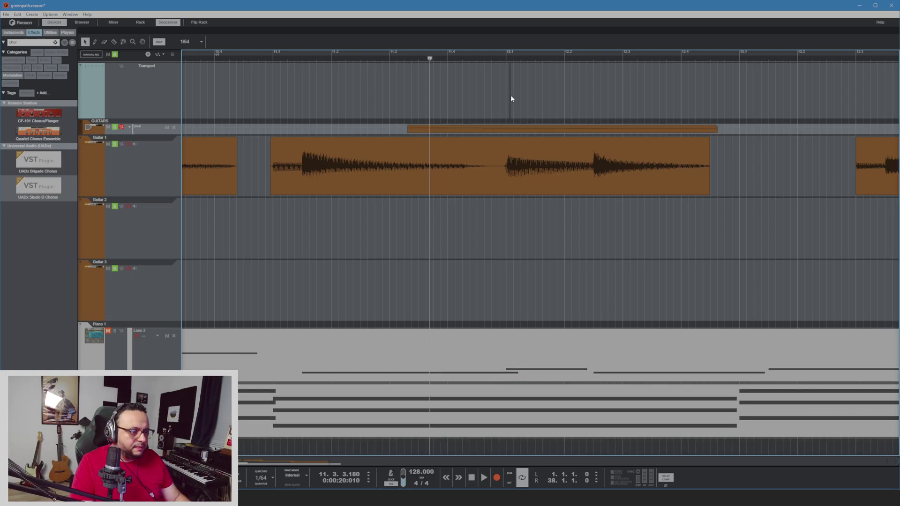
{"action": "left_click", "coordinate": [514, 130]}
{"action": "key", "text": "Delete"}
Play the fourth Guitar 1 clip and draw a short level clip from 12.4.1.0 with points of 750 at 12.4.1.0 and 0 at 12.4.4.0
{"action": "left_click", "coordinate": [240, 57]}
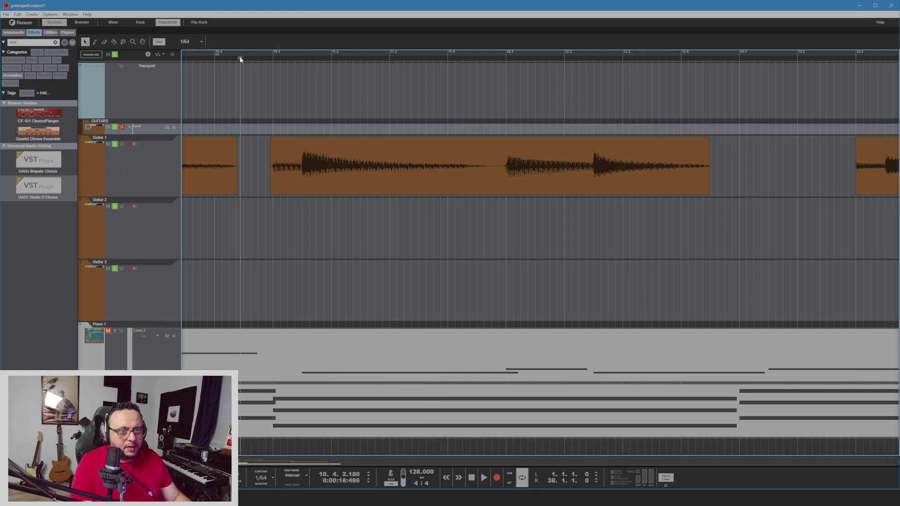
{"action": "key", "text": "space"}
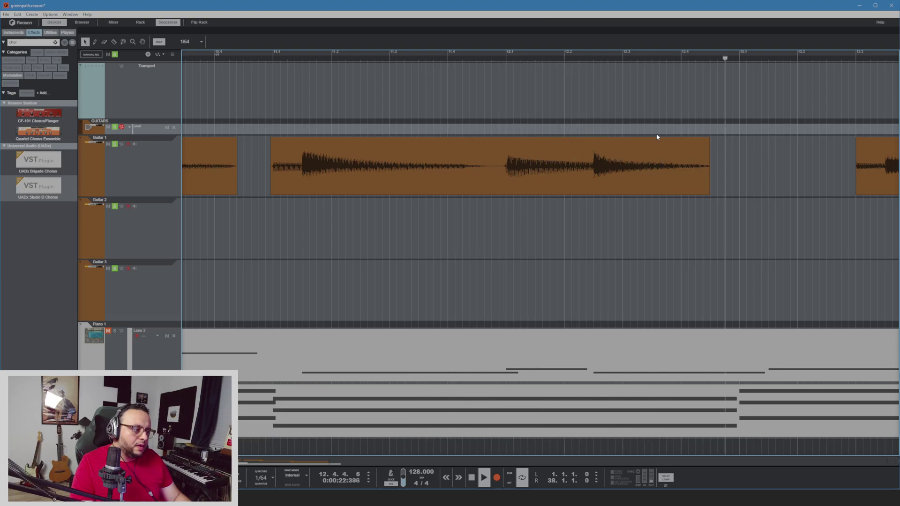
{"action": "key", "text": "space"}
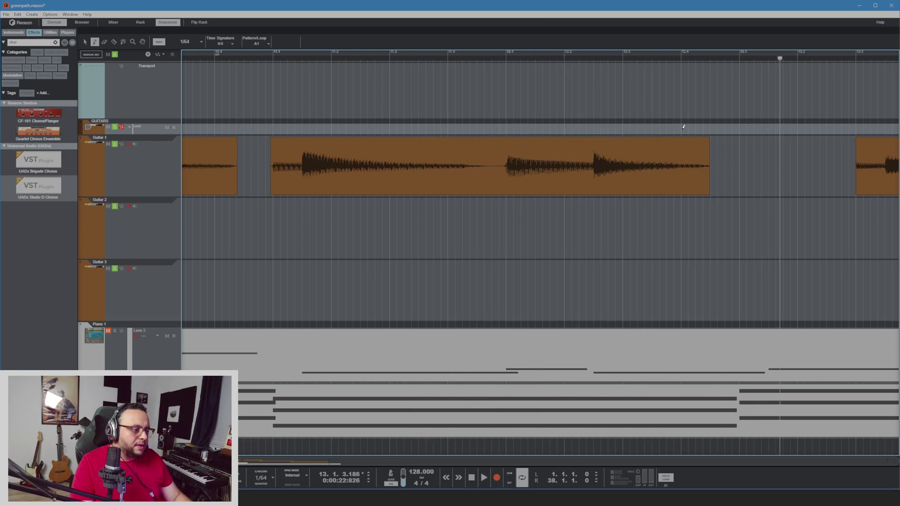
{"action": "left_click_drag", "start_coordinate": [683, 130], "coordinate": [725, 130]}
{"action": "double_click", "coordinate": [703, 130]}
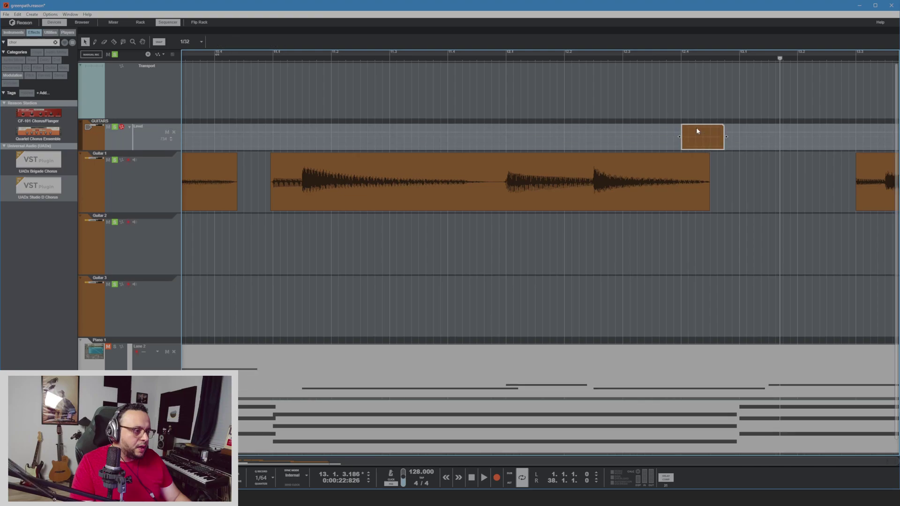
{"action": "key", "text": "w"}
{"action": "left_click", "coordinate": [683, 129]}
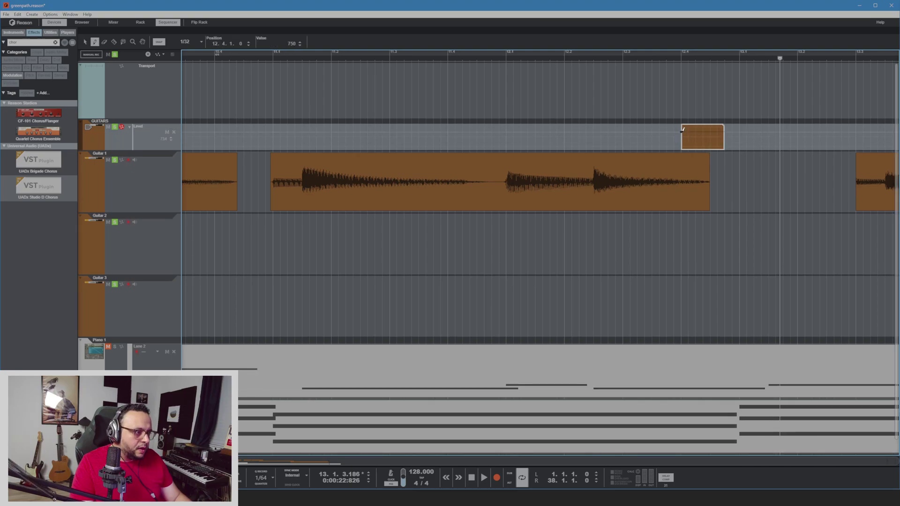
{"action": "left_click", "coordinate": [725, 150]}
{"action": "key", "text": "q"}
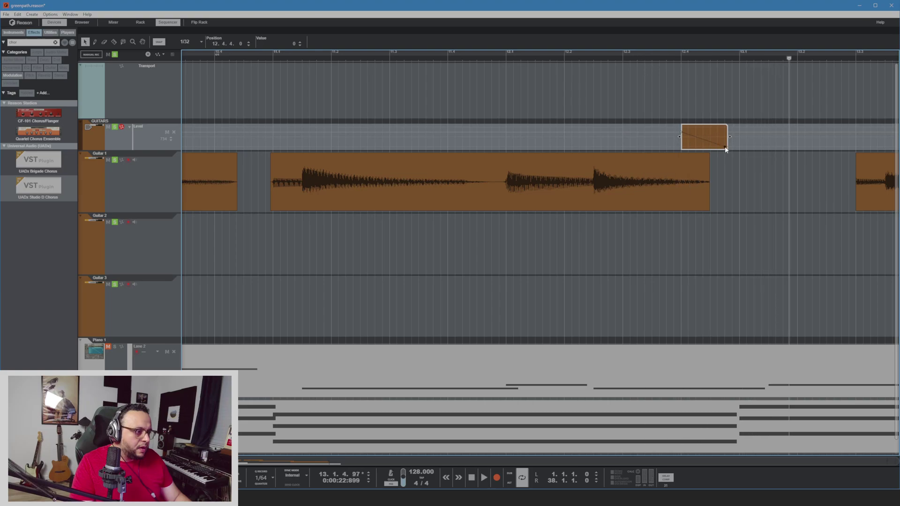
Extend the level clip to about 13.2, set its point at 12.4.4.0 to 321, and play the fade
{"action": "left_click_drag", "start_coordinate": [730, 136], "coordinate": [794, 136]}
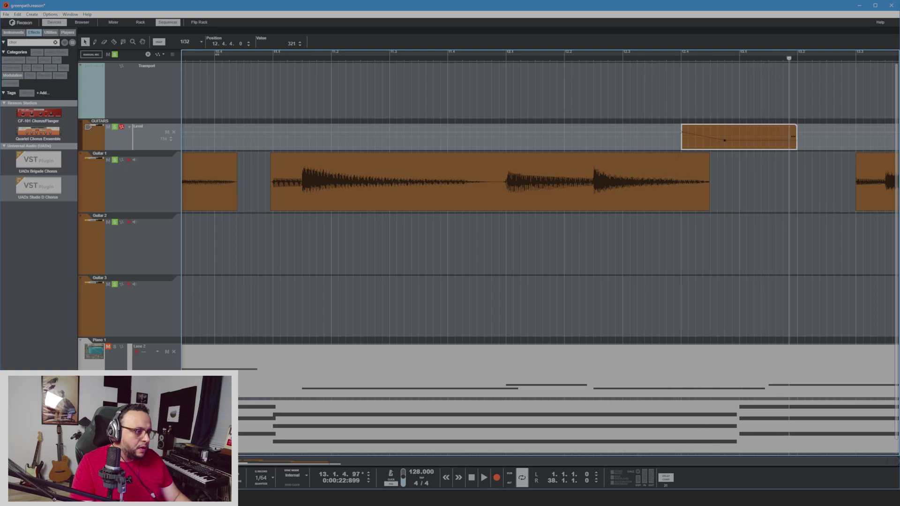
{"action": "left_click", "coordinate": [535, 60]}
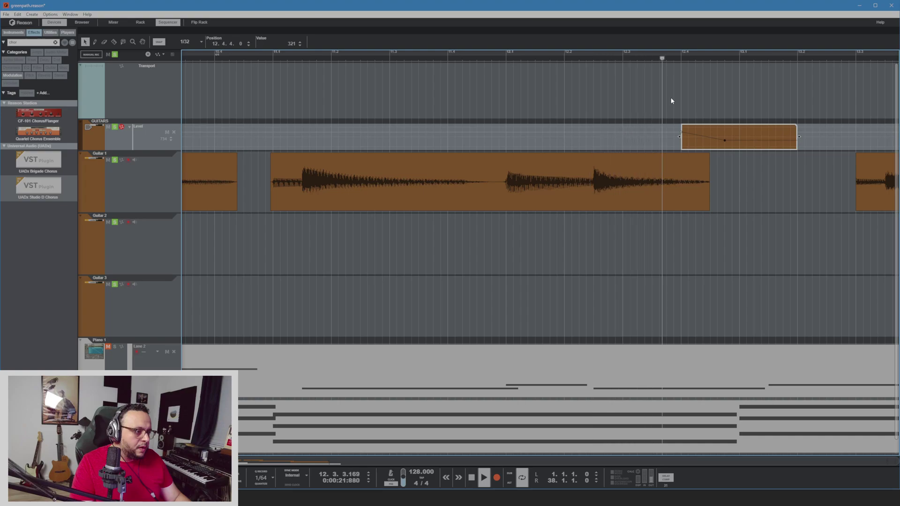
{"action": "key", "text": "space"}
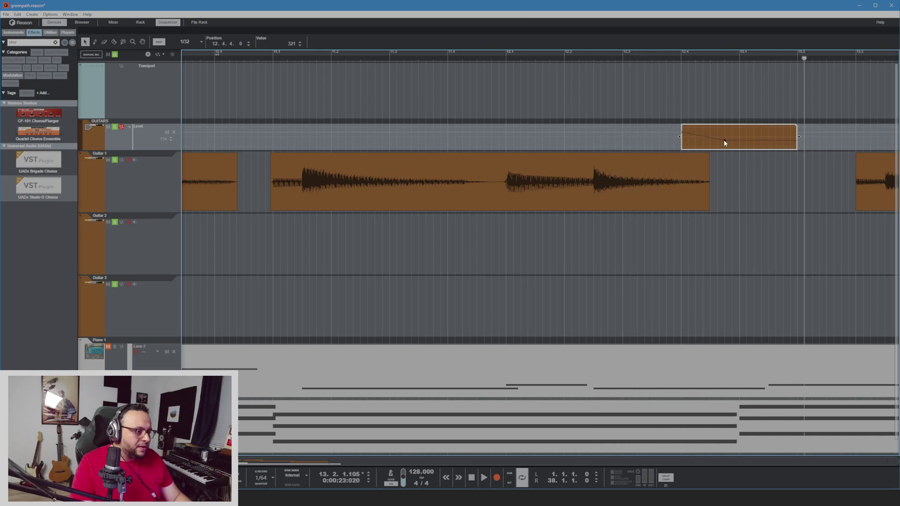
Raise the fade's end point, start the clip at about 12.3 with its first point at 12.3.1.120 and value 750, and play it
{"action": "left_click_drag", "start_coordinate": [724, 140], "coordinate": [725, 137]}
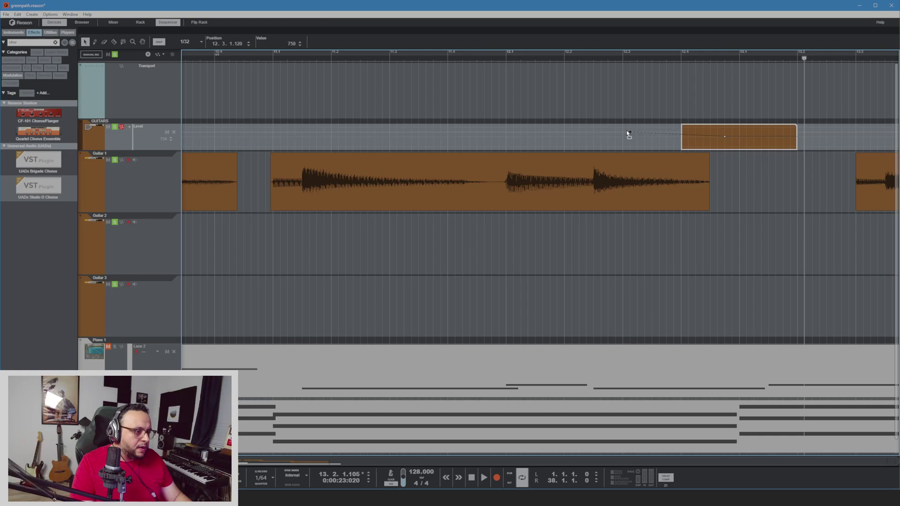
{"action": "left_click_drag", "start_coordinate": [680, 137], "coordinate": [622, 129]}
{"action": "left_click", "coordinate": [598, 59]}
{"action": "key", "text": "space"}
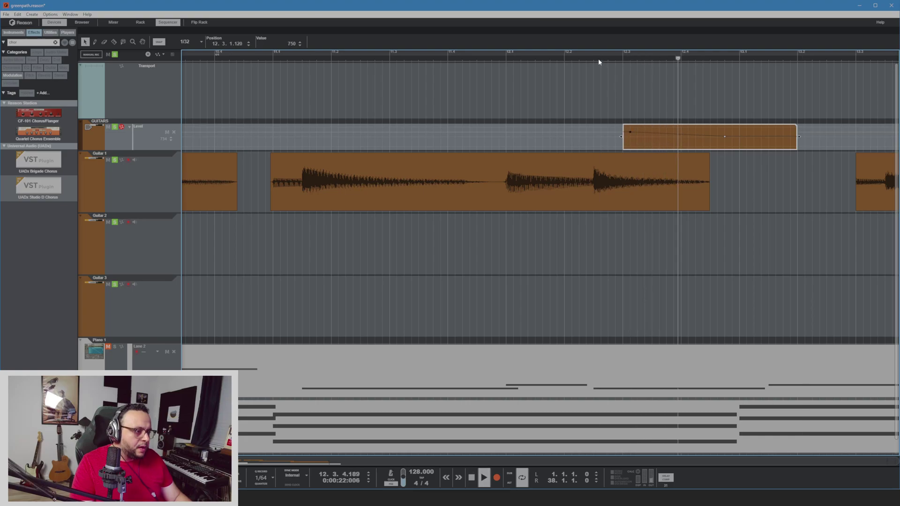
{"action": "key", "text": "space"}
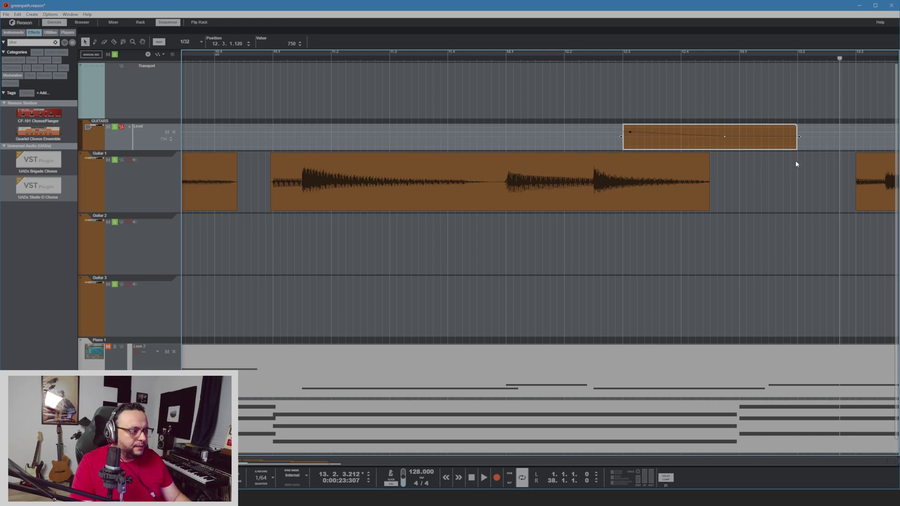
Extend the level clip to about 13.3, where the fifth Guitar 1 clip starts, and finish editing it
{"action": "left_click_drag", "start_coordinate": [799, 137], "coordinate": [853, 139]}
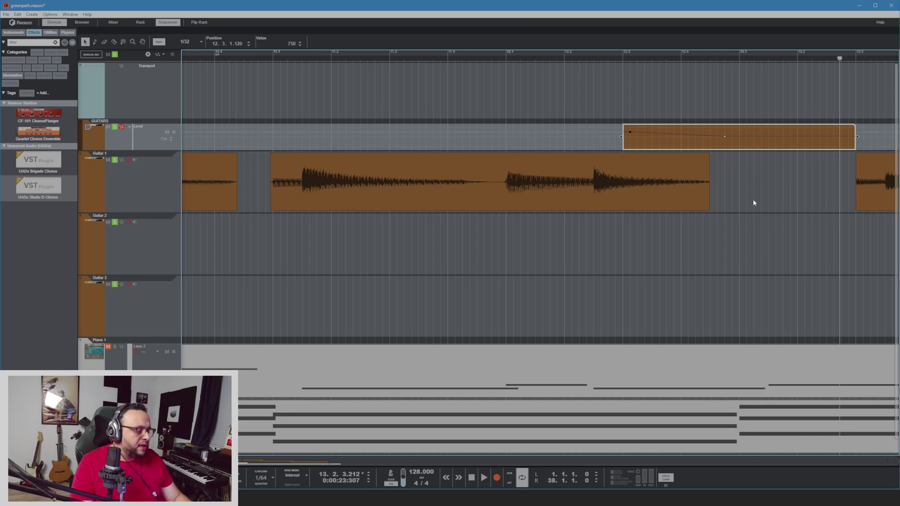
{"action": "scroll", "coordinate": [753, 199], "scroll_direction": "down", "scroll_amount": 1}
{"action": "scroll", "coordinate": [734, 196], "scroll_direction": "down", "scroll_amount": 2}
{"action": "scroll", "coordinate": [734, 196], "scroll_direction": "down", "scroll_amount": 1}
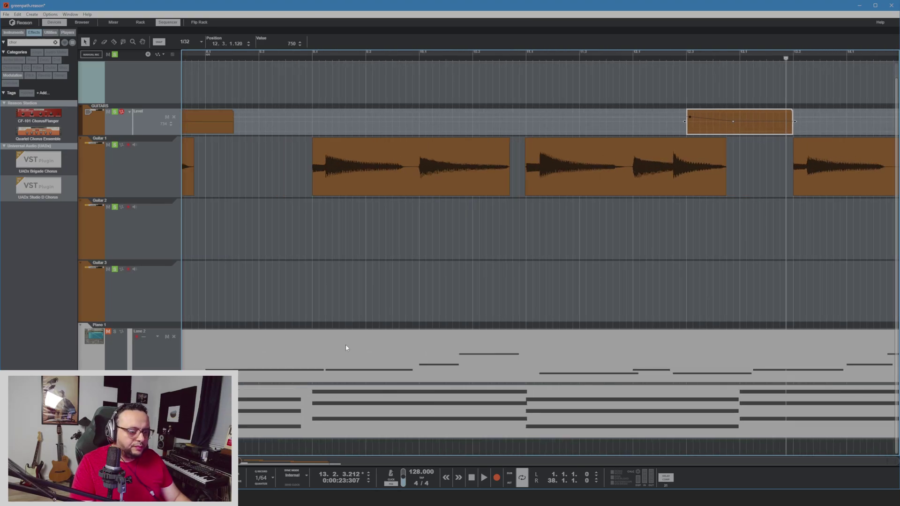
{"action": "scroll", "coordinate": [539, 197], "scroll_direction": "right", "scroll_amount": 5}
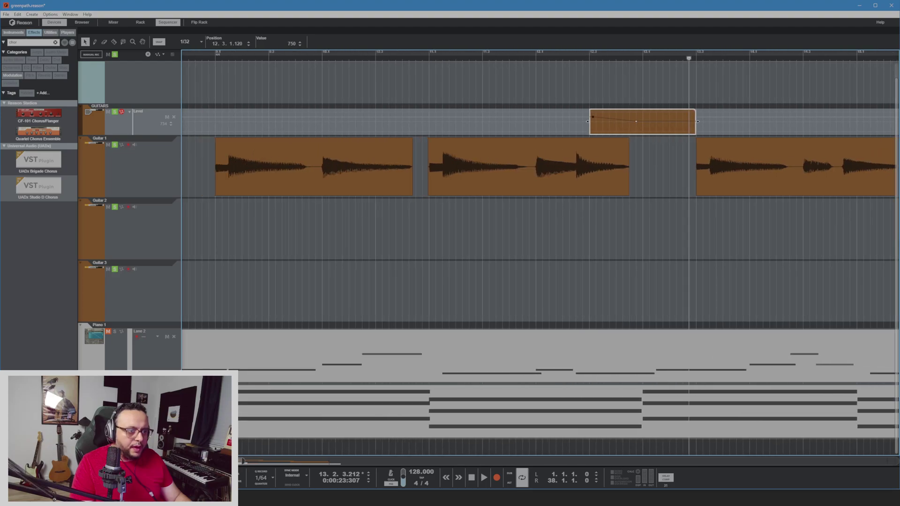
{"action": "left_click", "coordinate": [464, 155]}
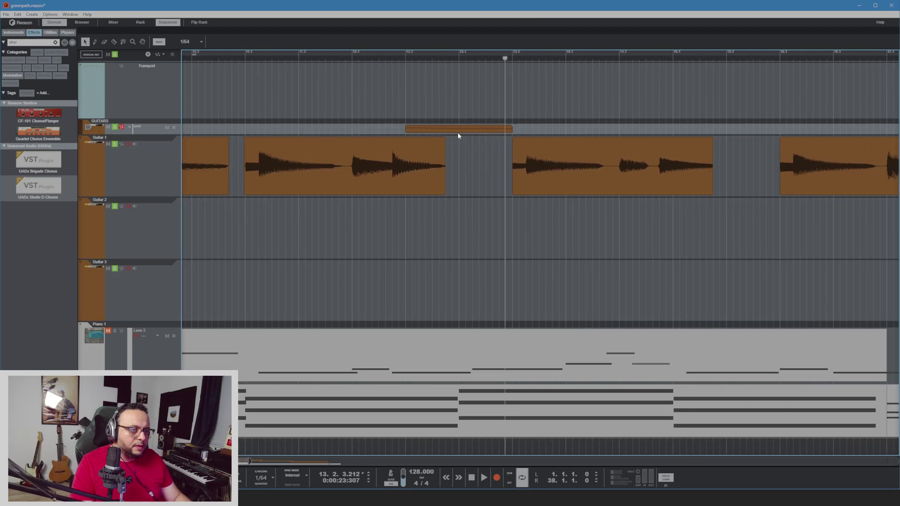
Copy the one-bar fade clip to 15.1.1.0, over the end of the fifth Guitar 1 clip, and play it
{"action": "left_click_drag", "start_coordinate": [458, 133], "coordinate": [741, 131]}
{"action": "left_click", "coordinate": [631, 58]}
{"action": "key", "text": "space"}
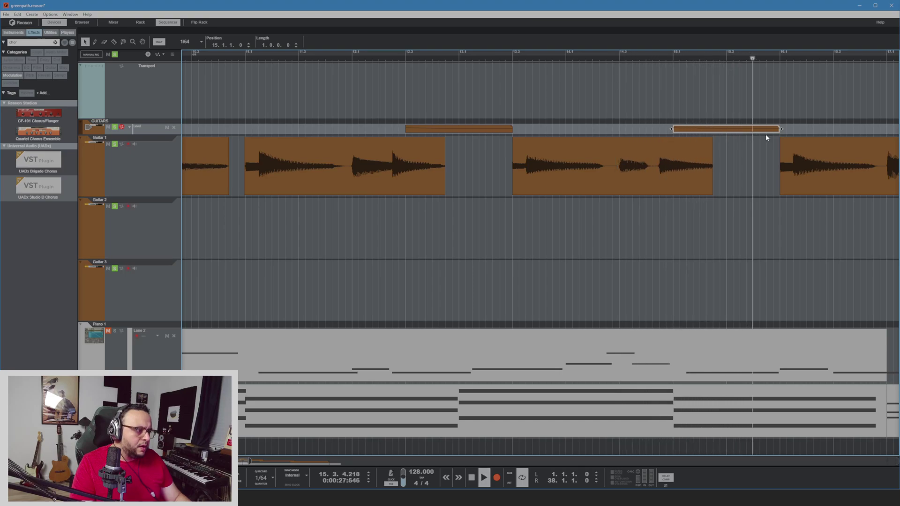
{"action": "key", "text": "space"}
Try a copy of the fade clip at 20.3.1.0 over the end of the last Guitar 1 clip, play it, and delete it
{"action": "scroll", "coordinate": [748, 186], "scroll_direction": "down", "scroll_amount": 2}
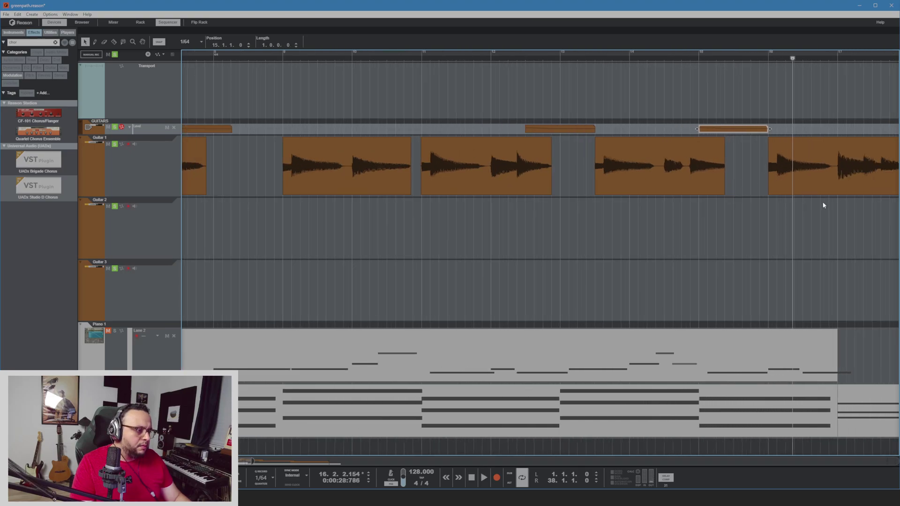
{"action": "left_click_drag", "start_coordinate": [265, 466], "coordinate": [326, 469]}
{"action": "left_click", "coordinate": [410, 221]}
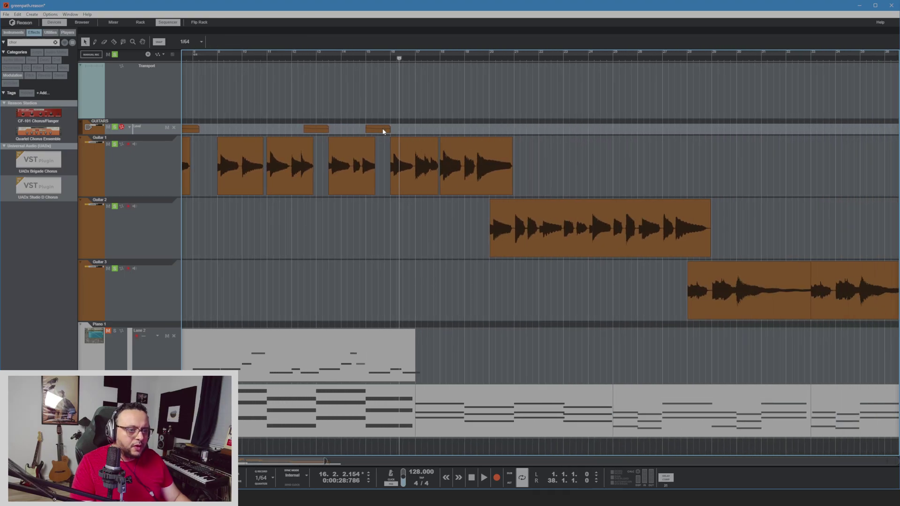
{"action": "left_click_drag", "start_coordinate": [383, 131], "coordinate": [495, 137]}
{"action": "scroll", "coordinate": [520, 134], "scroll_direction": "up", "scroll_amount": 3}
{"action": "scroll", "coordinate": [520, 134], "scroll_direction": "up", "scroll_amount": 2}
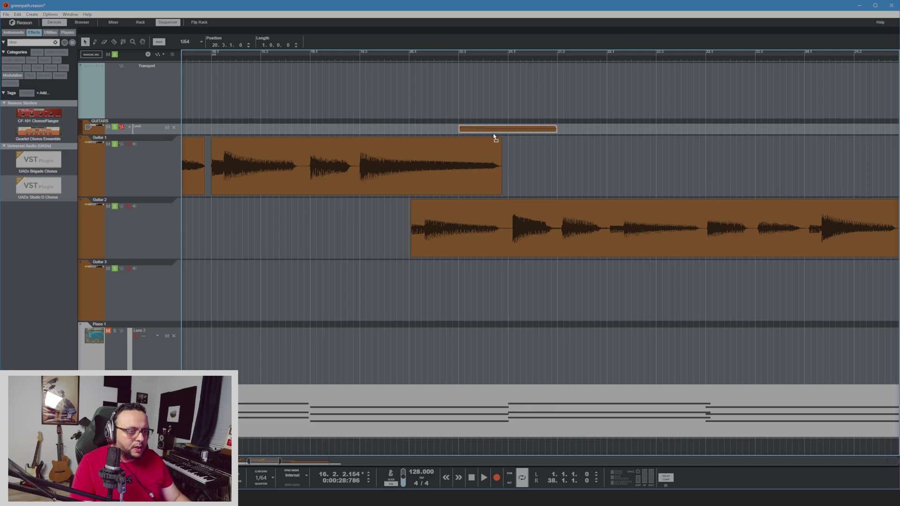
{"action": "left_click", "coordinate": [416, 56]}
{"action": "key", "text": "space"}
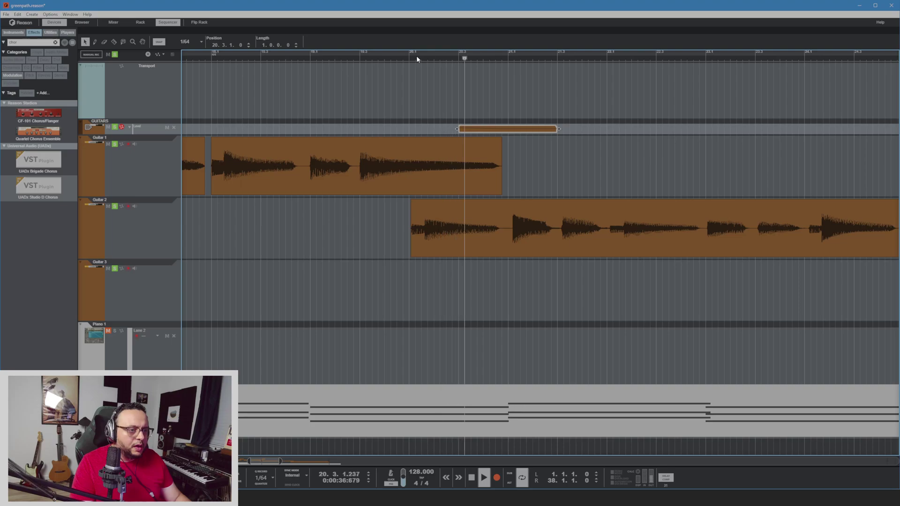
{"action": "key", "text": "space"}
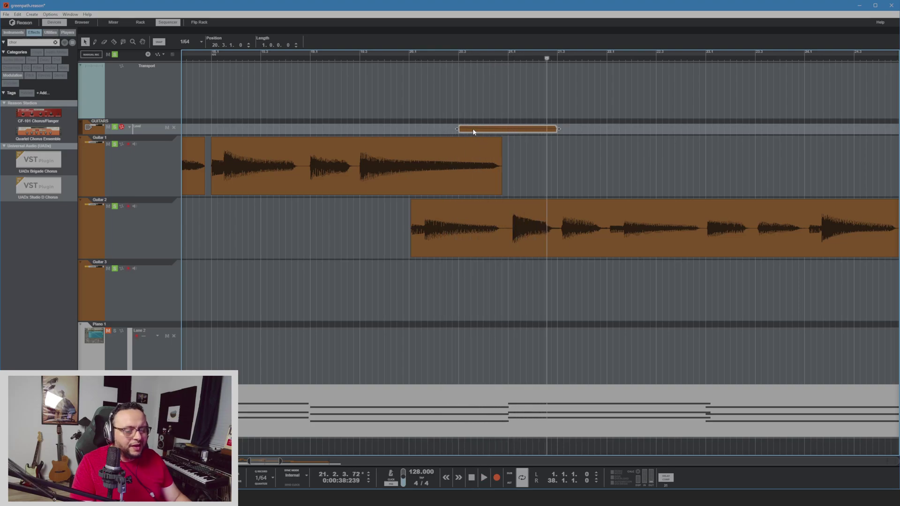
{"action": "key", "text": "Delete"}
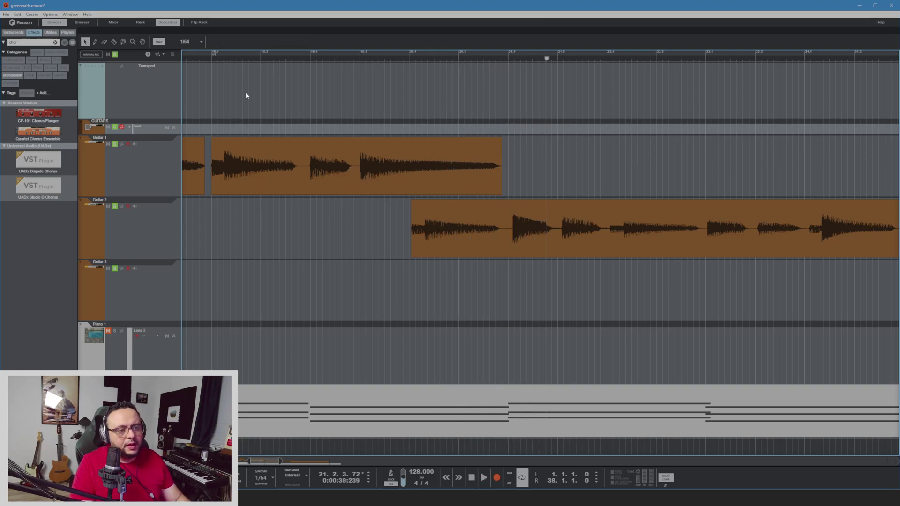
Play the end of the last Guitar 1 clip where it overlaps the start of Guitar 2
{"action": "left_click", "coordinate": [350, 55]}
{"action": "key", "text": "space"}
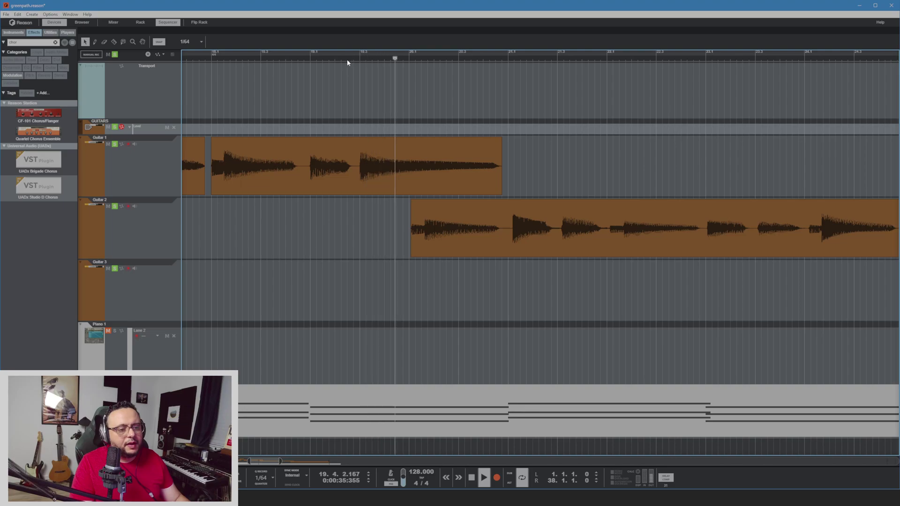
{"action": "key", "text": "space"}
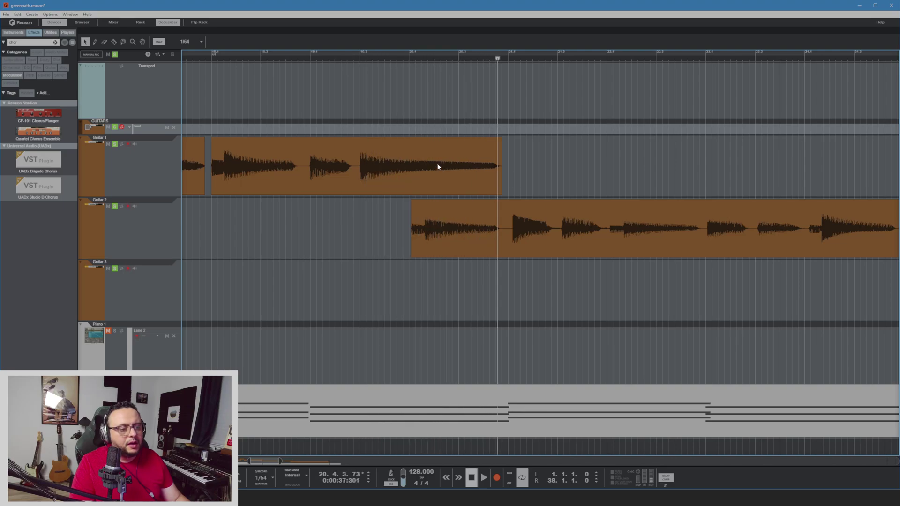
Try a level clip on the guitars bus from 19.4.4.0, fading from 750 to 0 at 20.4.3.0
{"action": "key", "text": "w"}
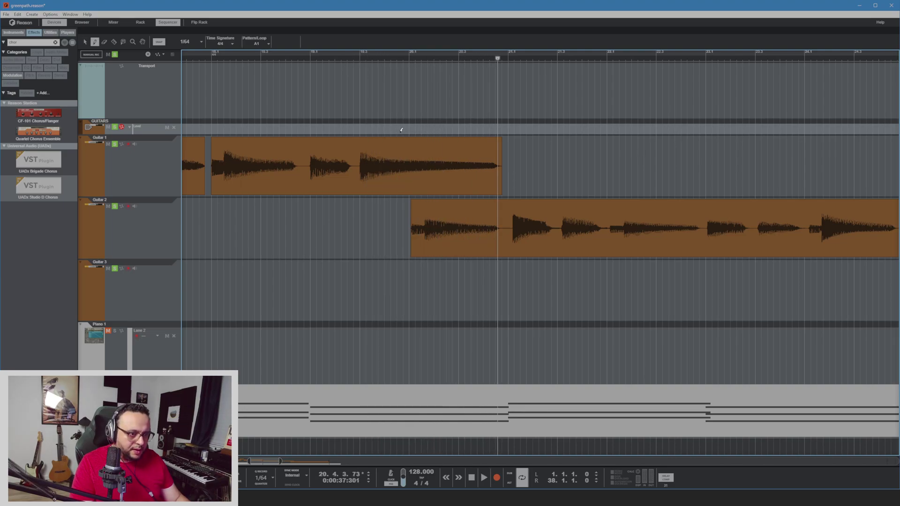
{"action": "left_click_drag", "start_coordinate": [405, 127], "coordinate": [498, 128]}
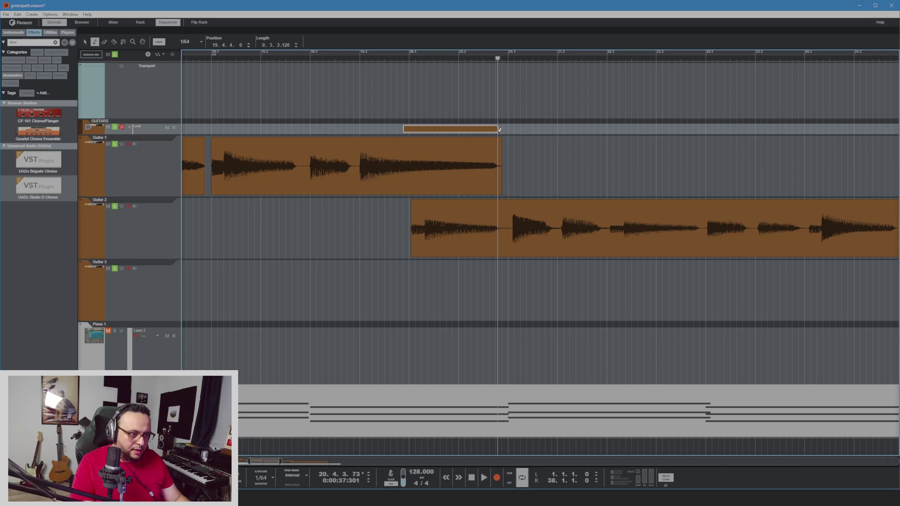
{"action": "key", "text": "q"}
{"action": "double_click", "coordinate": [431, 132]}
{"action": "key", "text": "w"}
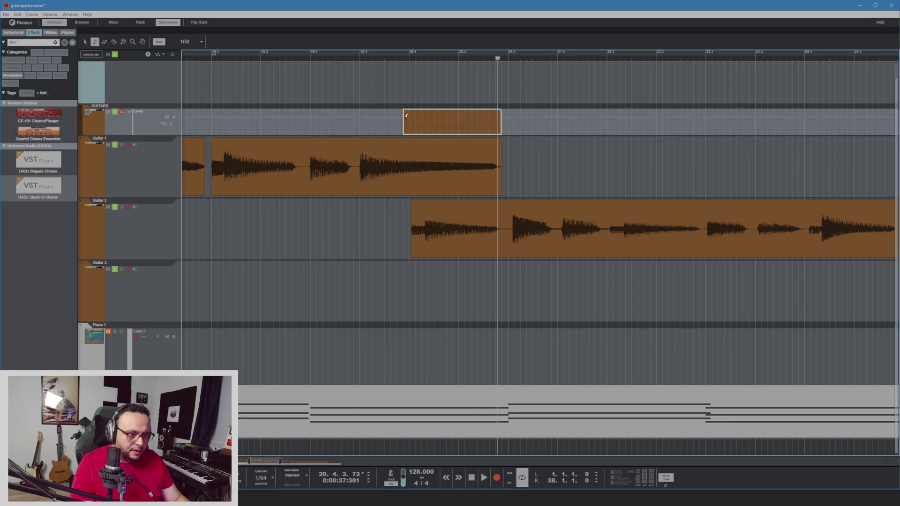
{"action": "left_click", "coordinate": [405, 115]}
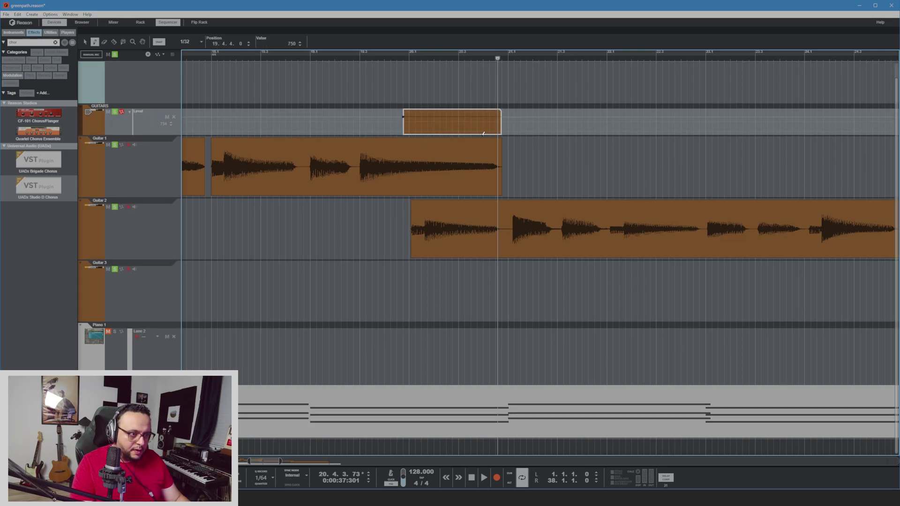
Play the bus fade across the Guitar 1 and Guitar 2 overlap, and delete its clip
{"action": "left_click_drag", "start_coordinate": [372, 58], "coordinate": [301, 58]}
{"action": "key", "text": "space"}
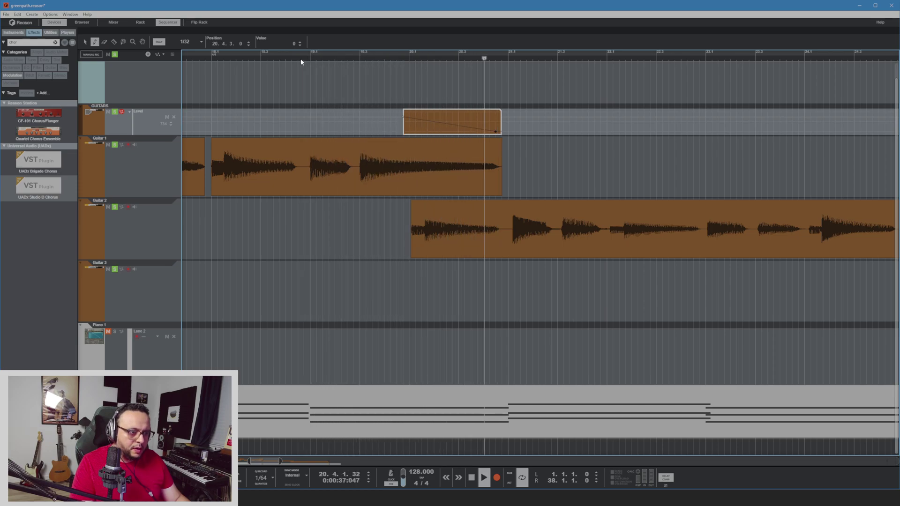
{"action": "key", "text": "space"}
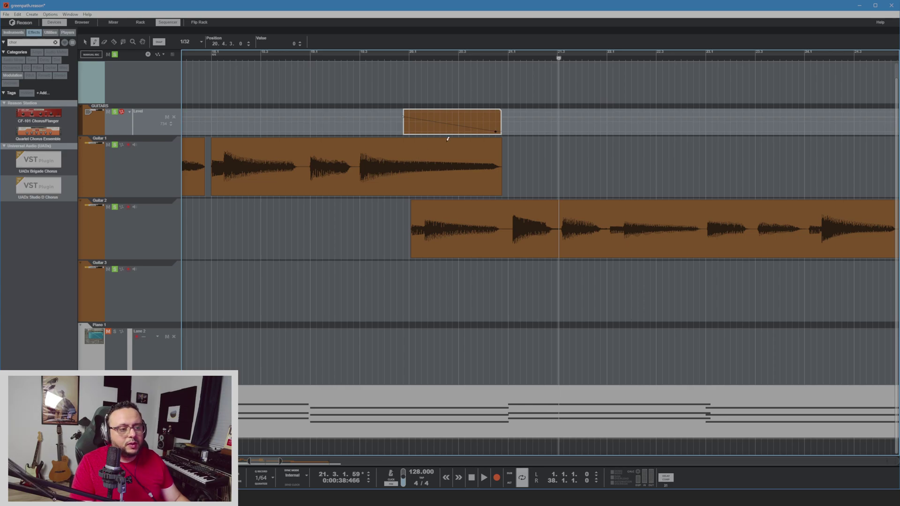
{"action": "key", "text": "q"}
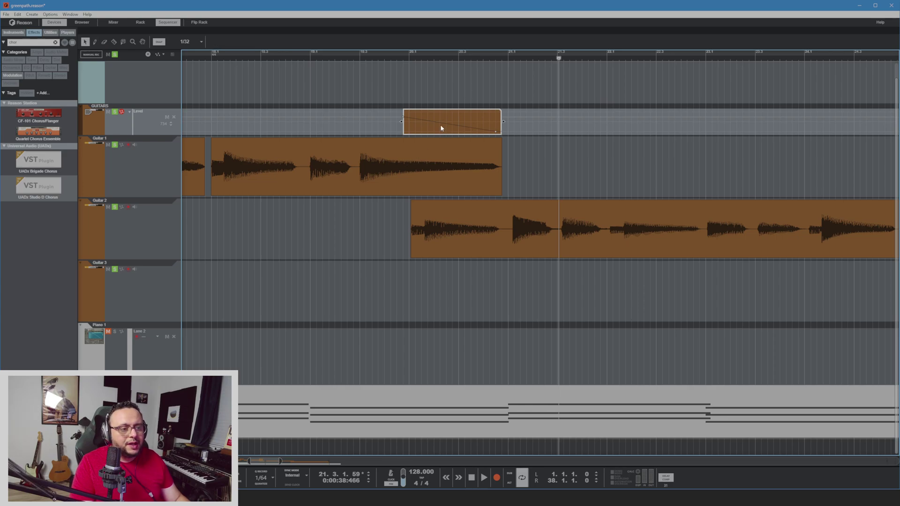
{"action": "double_click", "coordinate": [561, 159]}
{"action": "left_click", "coordinate": [446, 130]}
{"action": "key", "text": "Delete"}
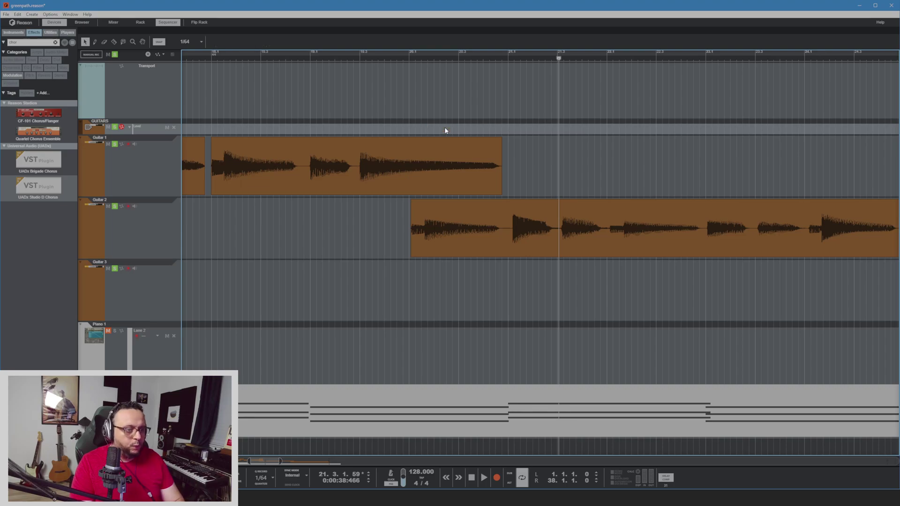
Show the Guitar 1 device in the rack and create a level automation lane for its channel fader, keeping the fader at its default
{"action": "left_click", "coordinate": [91, 147]}
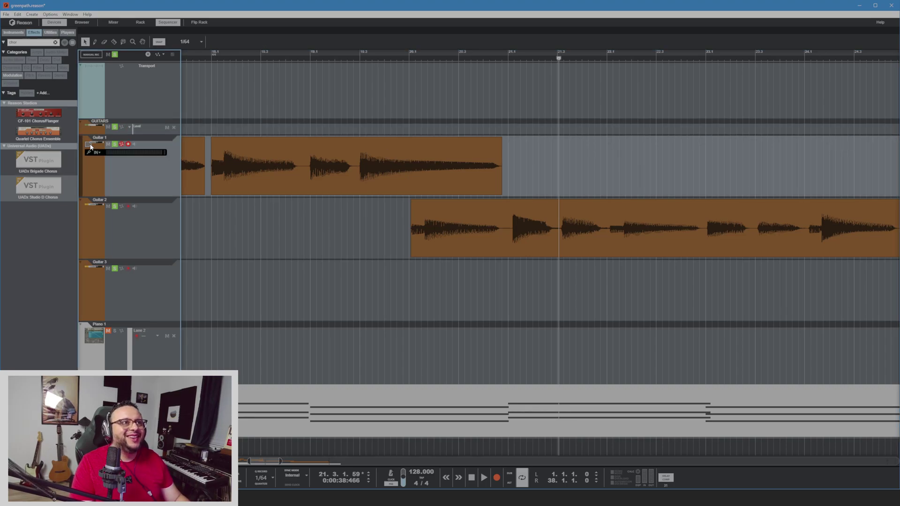
{"action": "key", "text": "F6"}
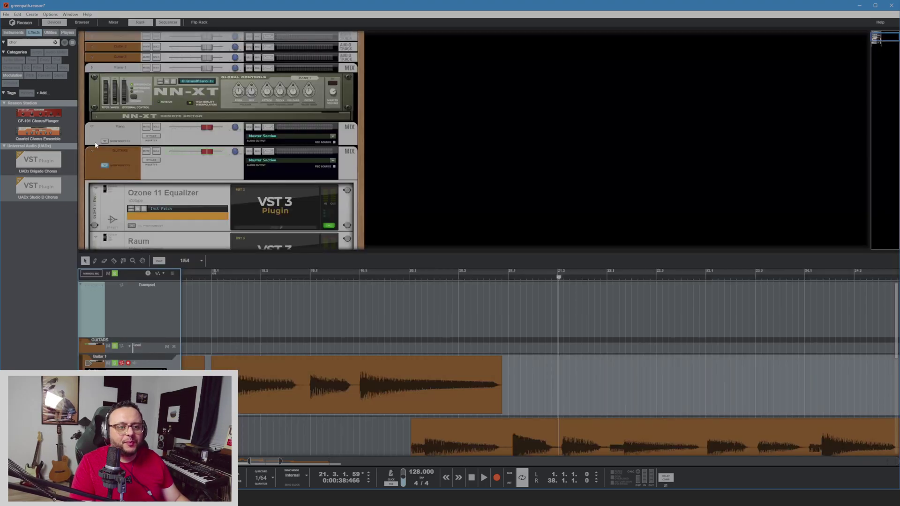
{"action": "scroll", "coordinate": [109, 113], "scroll_direction": "up", "scroll_amount": 2}
{"action": "left_click", "coordinate": [92, 100]}
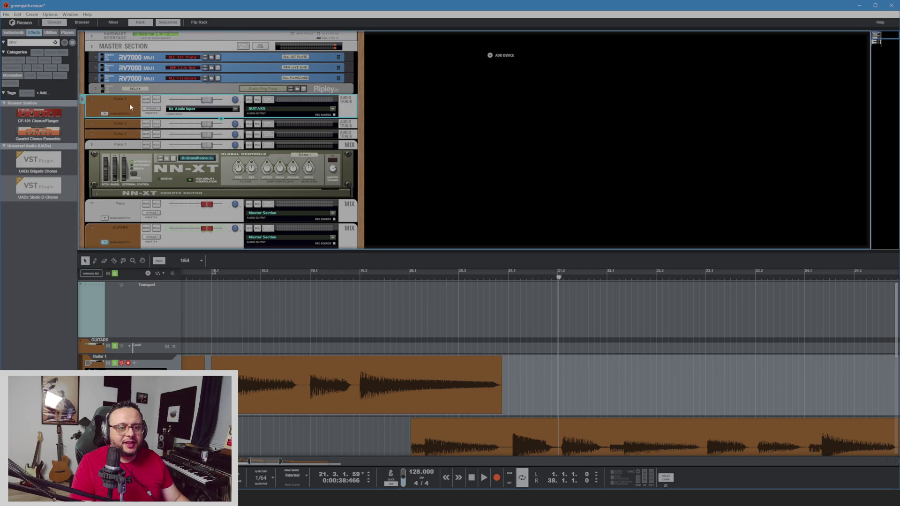
{"action": "right_click", "coordinate": [205, 101]}
{"action": "left_click", "coordinate": [187, 105]}
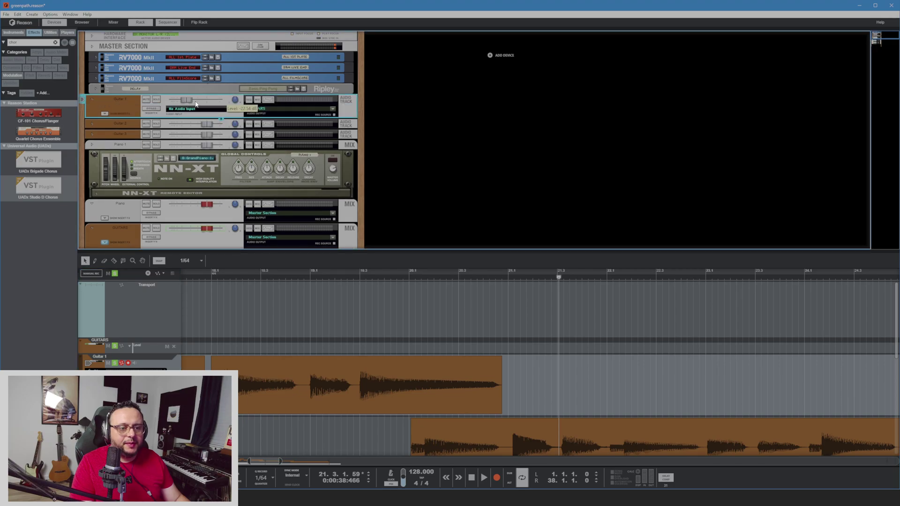
{"action": "left_click", "coordinate": [205, 109], "text": "ctrl"}
{"action": "right_click", "coordinate": [203, 103]}
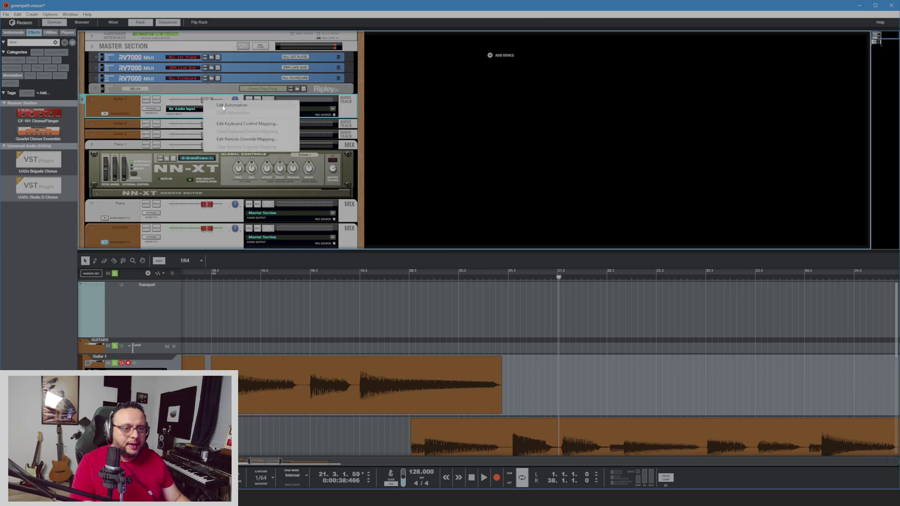
{"action": "left_click", "coordinate": [225, 112]}
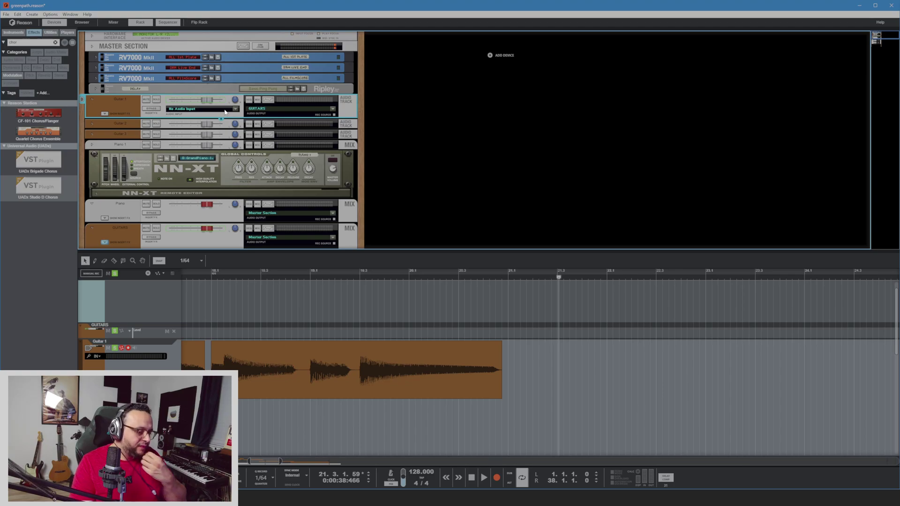
Draw a one-bar level clip at 20.1.1.0 on Guitar 1's automation lane, fading down to 0 at 20.4.4.120
{"action": "scroll", "coordinate": [389, 370], "scroll_direction": "down", "scroll_amount": 3}
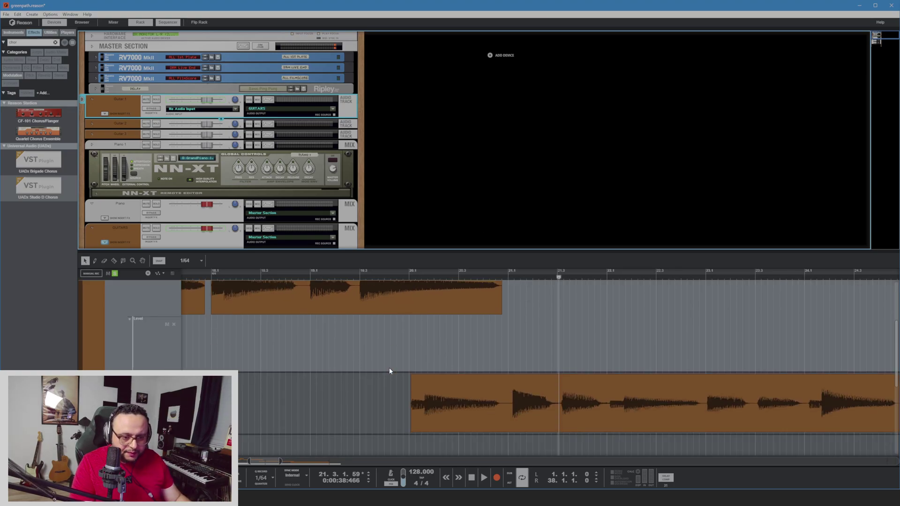
{"action": "key", "text": "w"}
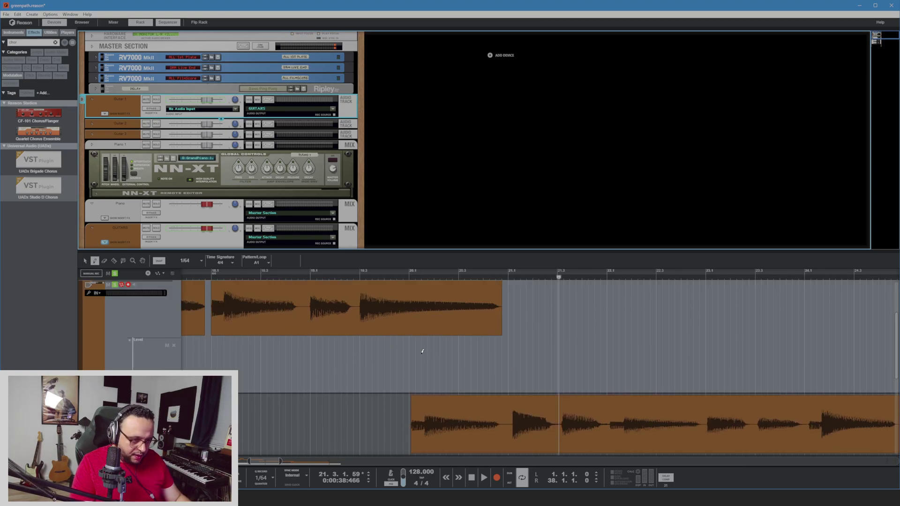
{"action": "left_click_drag", "start_coordinate": [410, 352], "coordinate": [507, 352]}
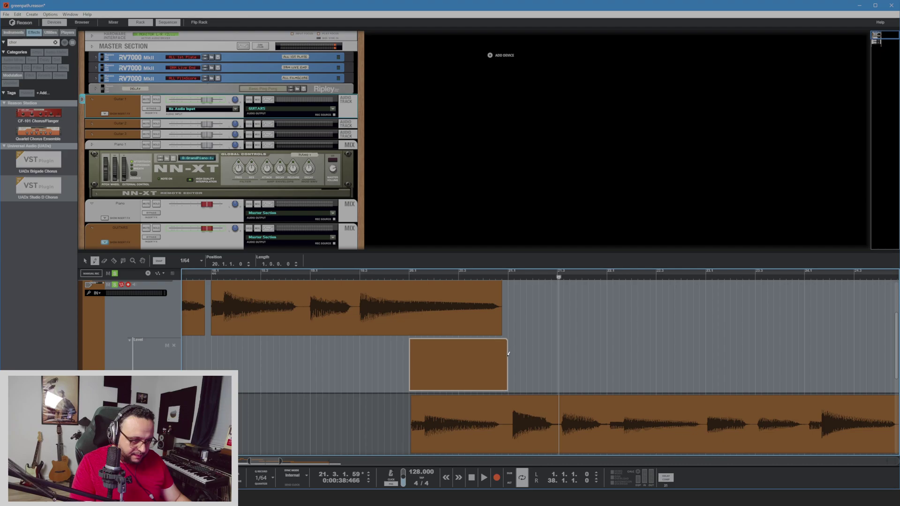
{"action": "key", "text": "q"}
{"action": "double_click", "coordinate": [420, 359]}
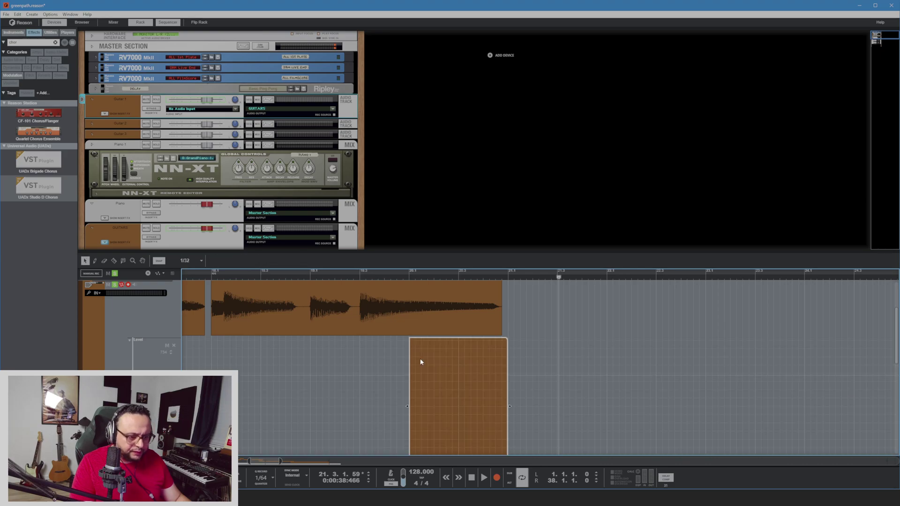
{"action": "key", "text": "w"}
{"action": "left_click", "coordinate": [410, 376]}
{"action": "scroll", "coordinate": [464, 396], "scroll_direction": "down", "scroll_amount": 2}
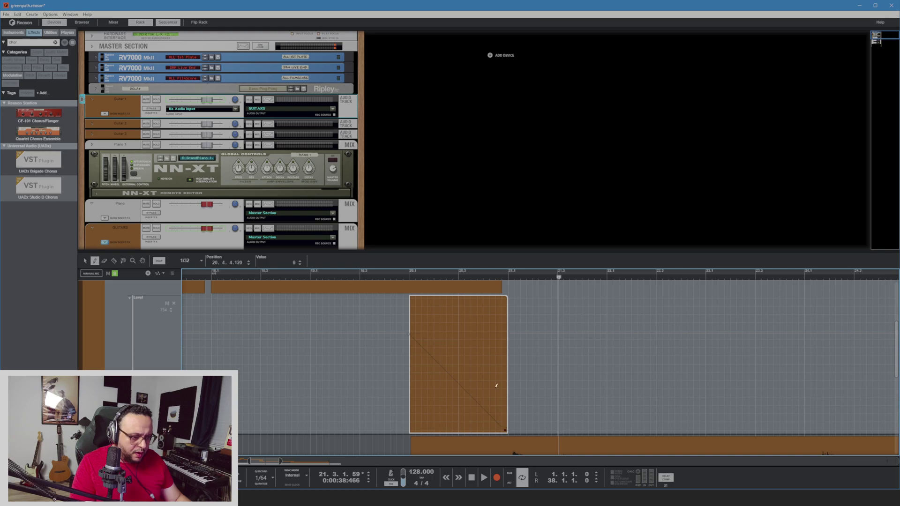
Play the Guitar 1 fade into the Guitar 2 entry, and return the playhead to the song start
{"action": "left_click", "coordinate": [341, 278]}
{"action": "key", "text": "space"}
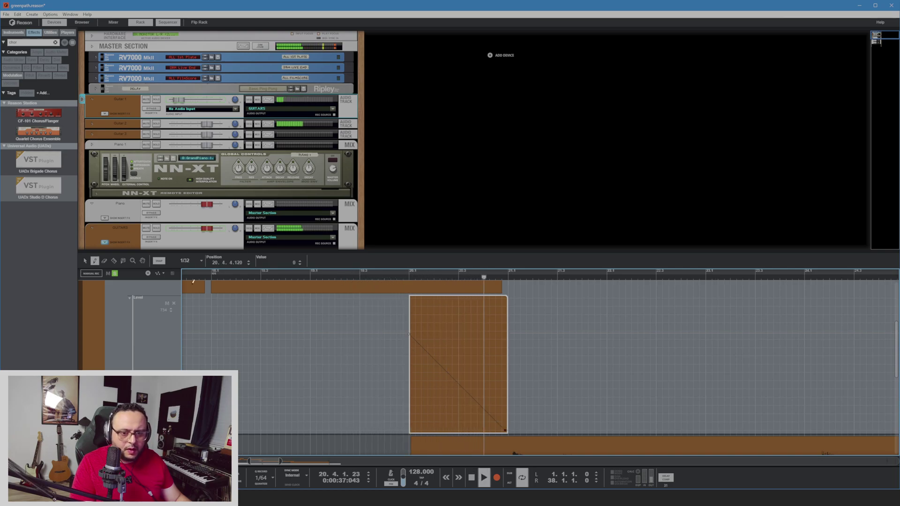
{"action": "scroll", "coordinate": [316, 342], "scroll_direction": "up", "scroll_amount": 3}
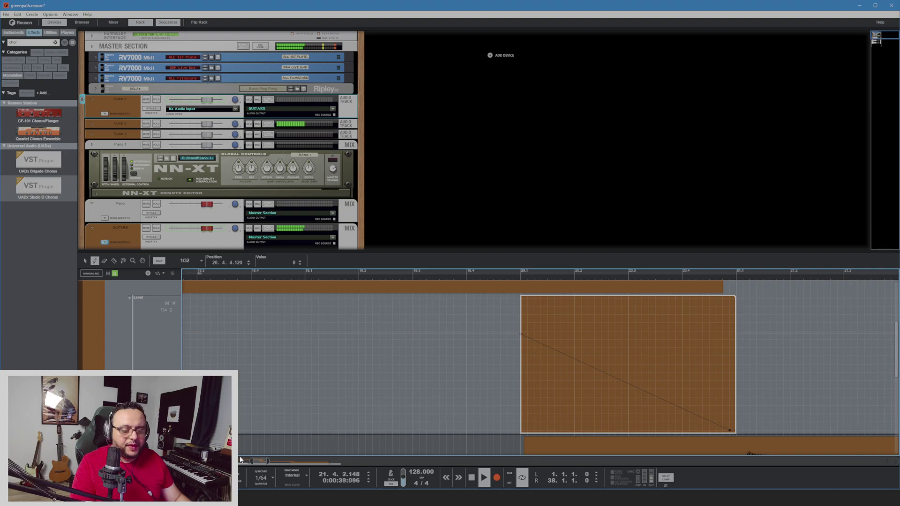
{"action": "scroll", "coordinate": [539, 359], "scroll_direction": "down", "scroll_amount": 5}
{"action": "scroll", "coordinate": [879, 453], "scroll_direction": "down", "scroll_amount": 4}
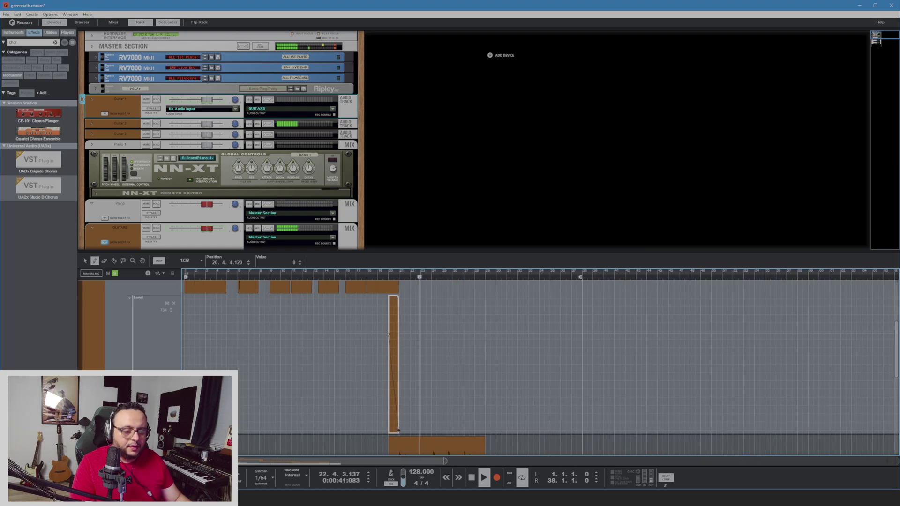
{"action": "scroll", "coordinate": [328, 328], "scroll_direction": "up", "scroll_amount": 3}
{"action": "key", "text": "KP_0"}
{"action": "key", "text": "KP_0"}
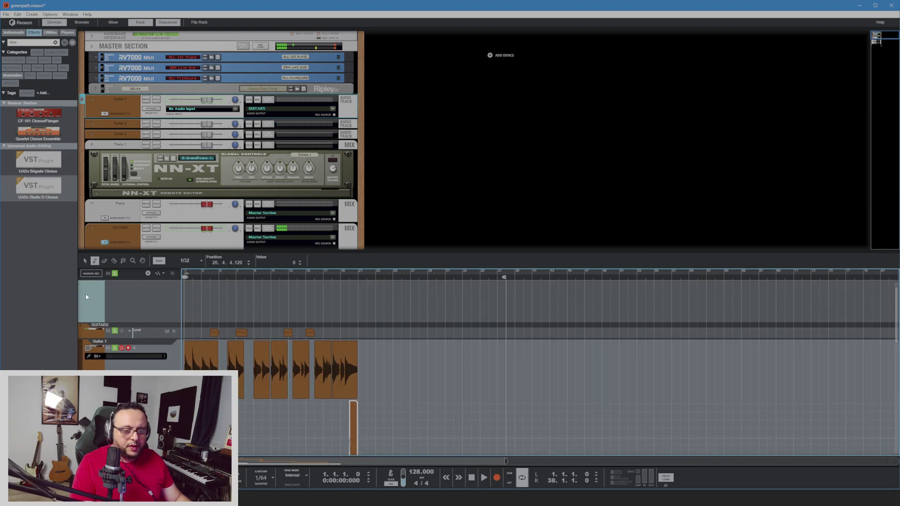
Enlarge the sequencer area and fit all guitar and piano tracks in view
{"action": "left_click_drag", "start_coordinate": [225, 255], "coordinate": [227, 92]}
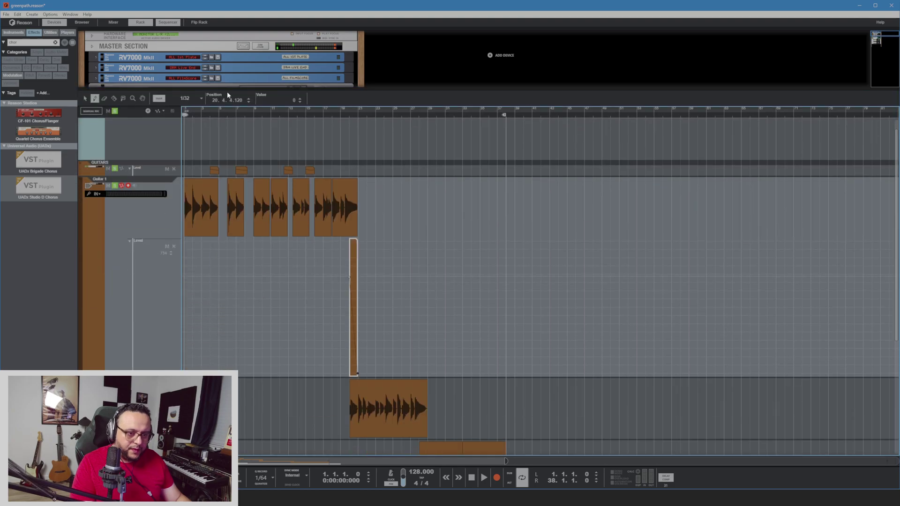
{"action": "scroll", "coordinate": [451, 271], "scroll_direction": "down", "scroll_amount": 3}
{"action": "scroll", "coordinate": [226, 138], "scroll_direction": "up", "scroll_amount": 3}
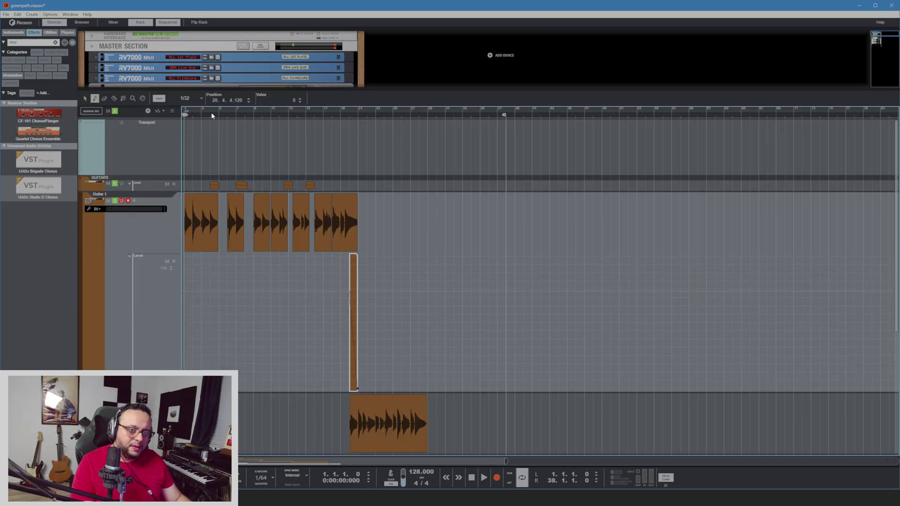
{"action": "scroll", "coordinate": [276, 321], "scroll_direction": "down", "scroll_amount": 5}
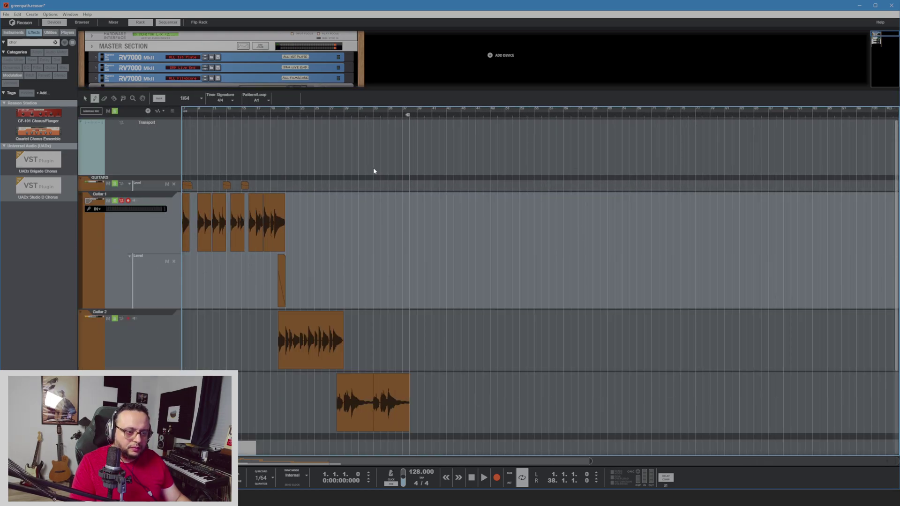
{"action": "scroll", "coordinate": [247, 286], "scroll_direction": "up", "scroll_amount": 2}
{"action": "scroll", "coordinate": [253, 259], "scroll_direction": "down", "scroll_amount": 3}
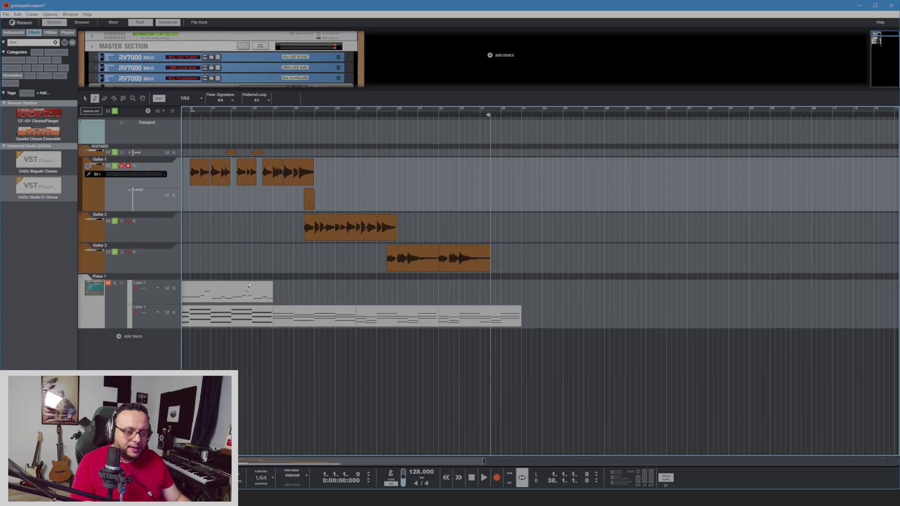
{"action": "scroll", "coordinate": [238, 128], "scroll_direction": "left", "scroll_amount": 1}
Play the arrangement from the song start, and unmute and solo Piano 1 to hear it with the guitars
{"action": "key", "text": "space"}
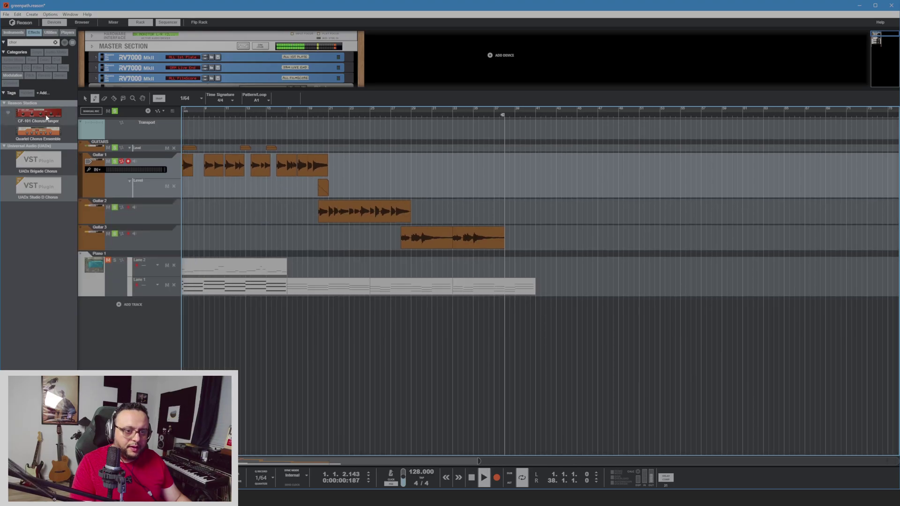
{"action": "left_click_drag", "start_coordinate": [238, 115], "coordinate": [162, 117]}
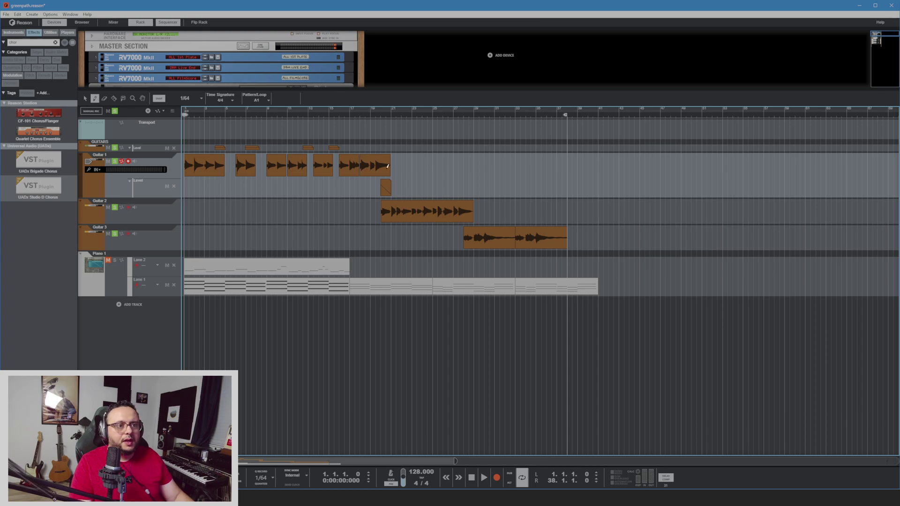
{"action": "key", "text": "space"}
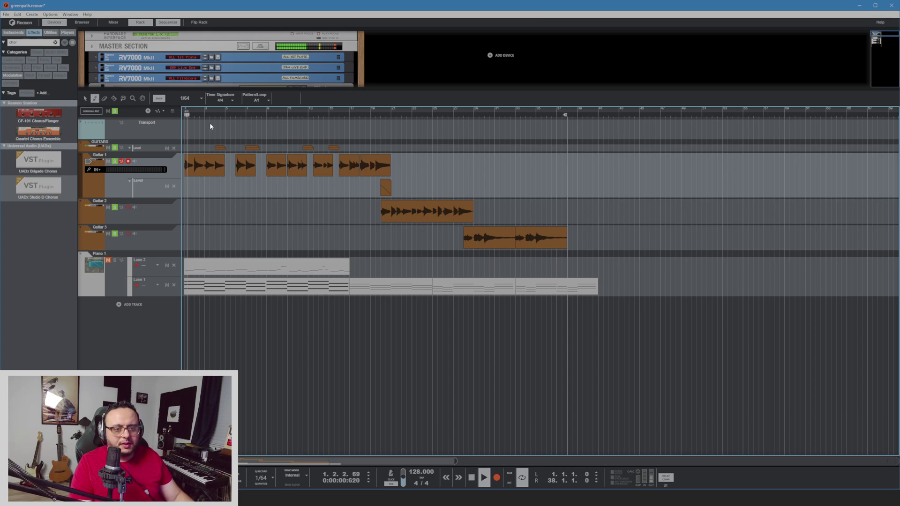
{"action": "key", "text": "space"}
{"action": "key", "text": "space"}
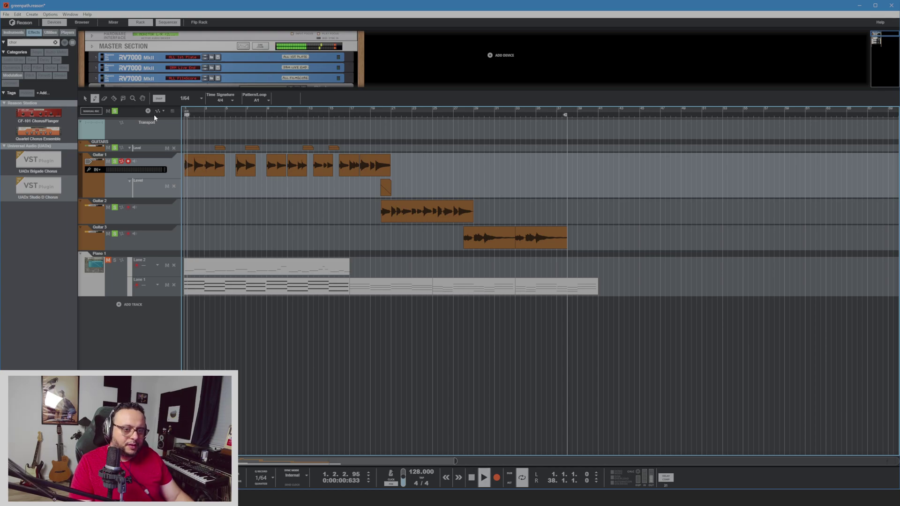
{"action": "key", "text": "space"}
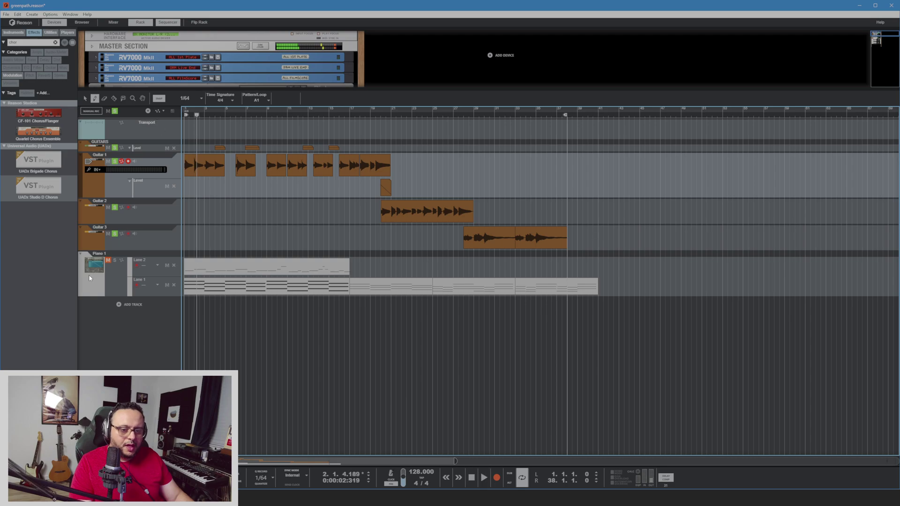
{"action": "key", "text": "space"}
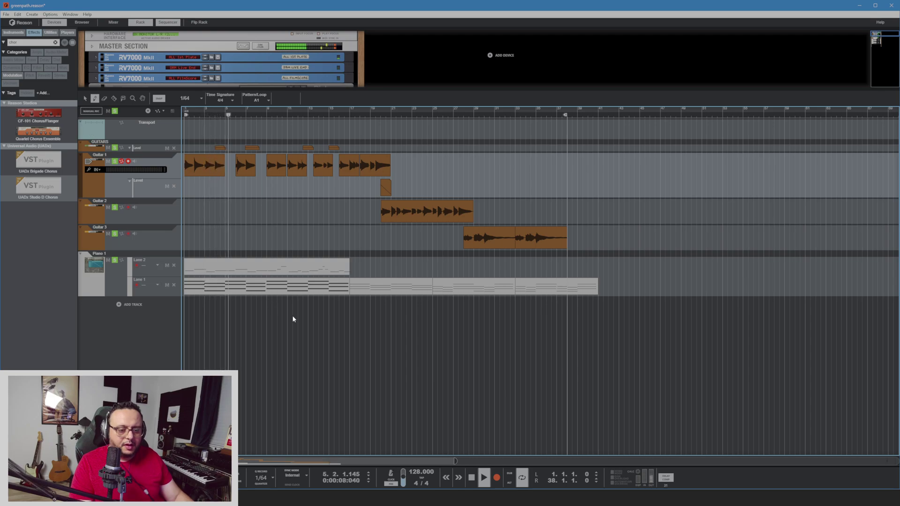
Stop playback and split the Piano 1 clips on Lane 1 and Lane 2 at about 5.4.2 with the Razor tool
{"action": "key", "text": "space"}
{"action": "key", "text": "q"}
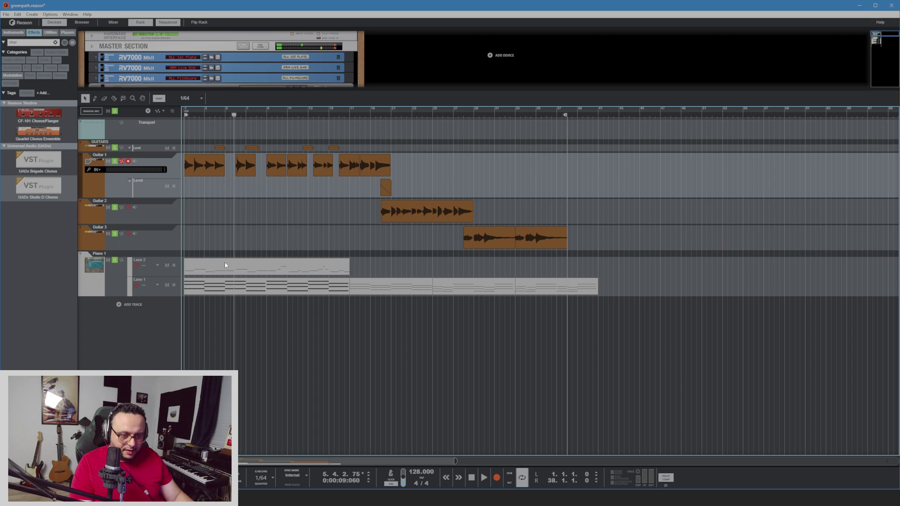
{"action": "key", "text": "w"}
{"action": "key", "text": "r"}
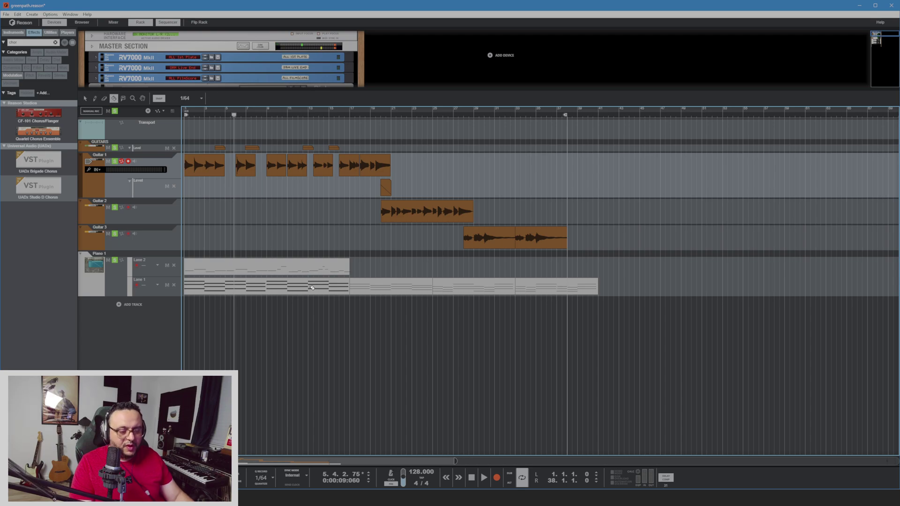
{"action": "left_click_drag", "start_coordinate": [233, 118], "coordinate": [185, 293]}
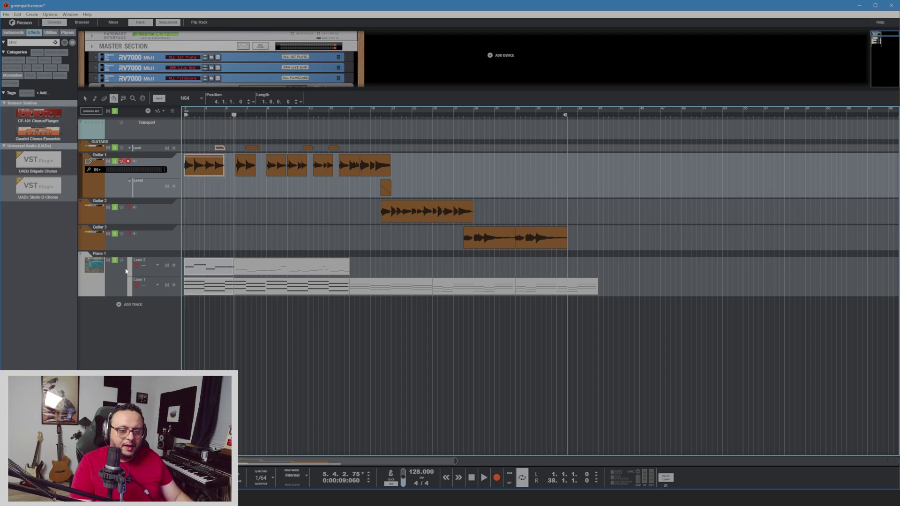
Take Piano 1 out of solo, clear the clip selection, and return the playhead to the song start
{"action": "left_click", "coordinate": [108, 261]}
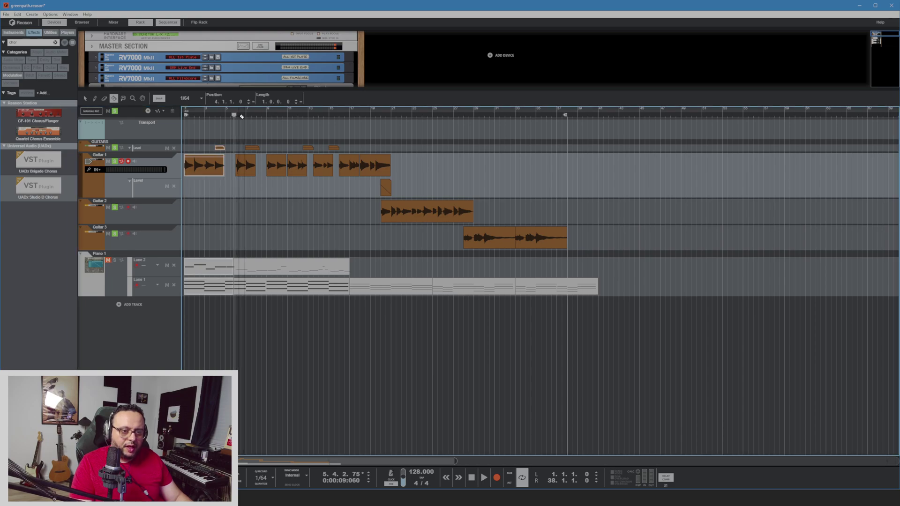
{"action": "left_click", "coordinate": [244, 123]}
{"action": "key", "text": "ctrl+z"}
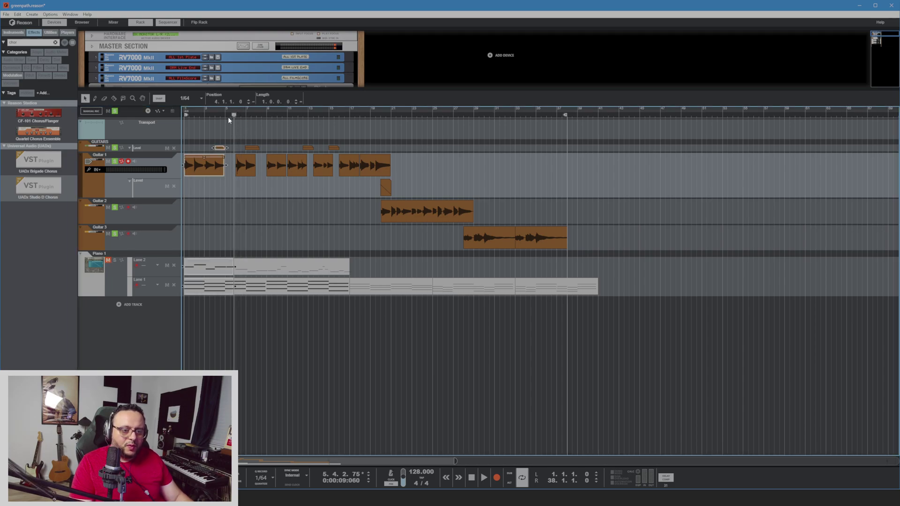
{"action": "key", "text": "q"}
{"action": "left_click", "coordinate": [278, 223]}
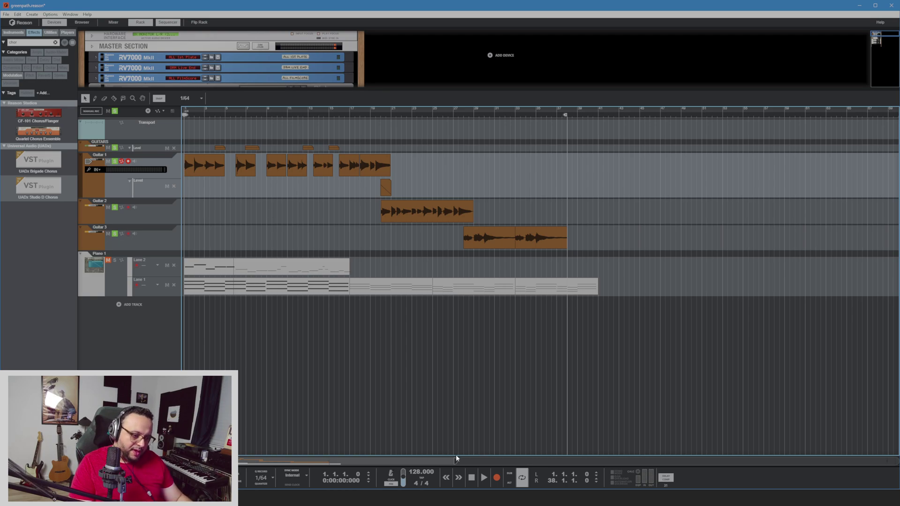
Open the first Piano 1 Lane 2 clip in the note editor to check the melody's opening notes, and close it
{"action": "left_click_drag", "start_coordinate": [455, 461], "coordinate": [518, 460]}
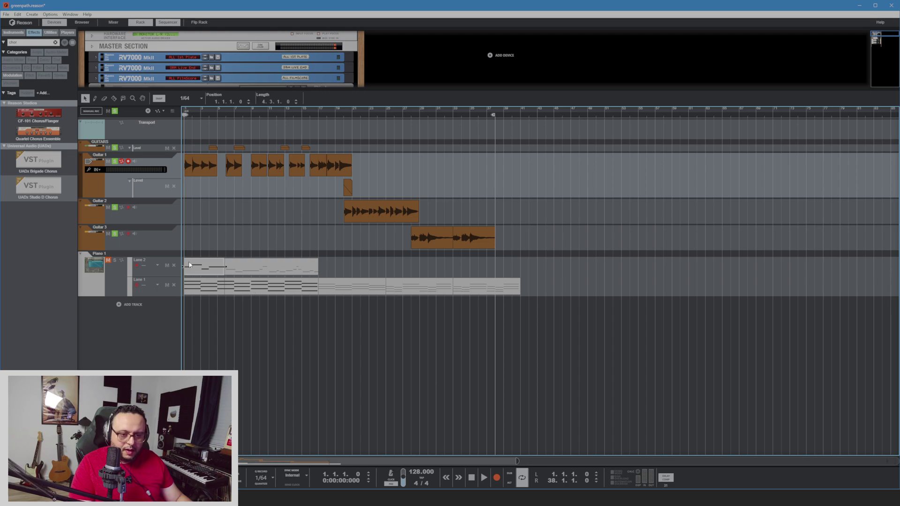
{"action": "double_click", "coordinate": [252, 289]}
{"action": "left_click", "coordinate": [237, 282]}
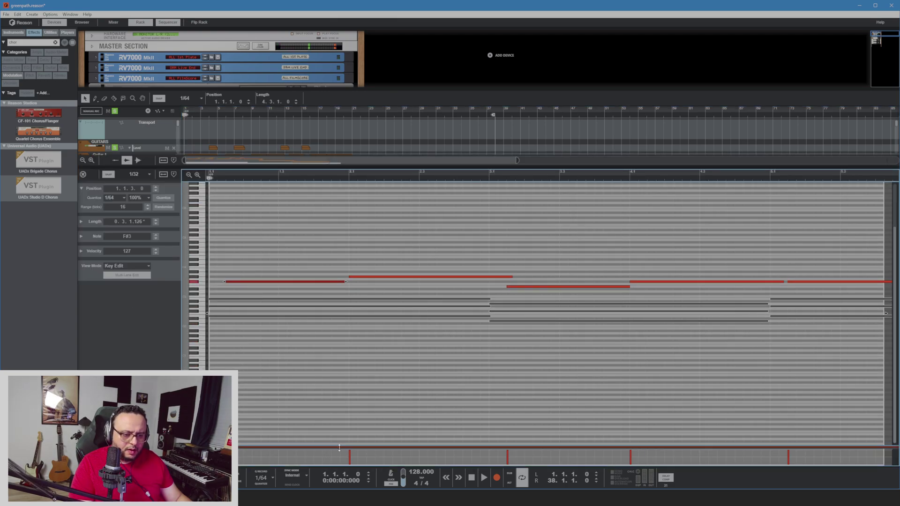
{"action": "left_click", "coordinate": [83, 175]}
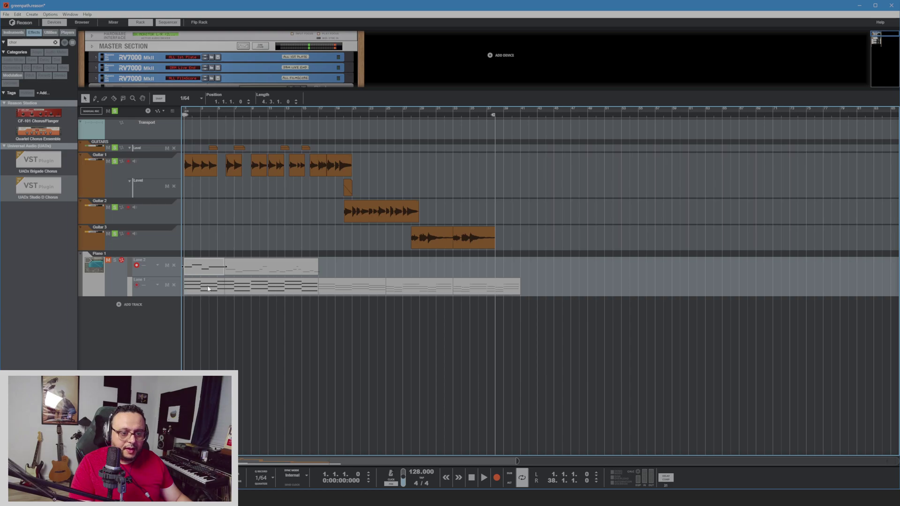
Open the first Piano 1 Lane 1 clip in the note editor, audition the chord's lowest note, and close the editor
{"action": "double_click", "coordinate": [191, 281]}
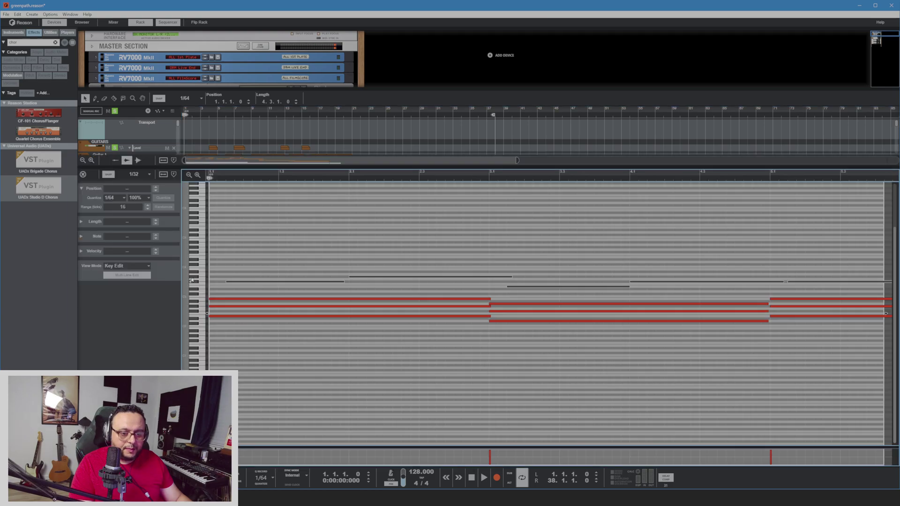
{"action": "left_click", "coordinate": [207, 316]}
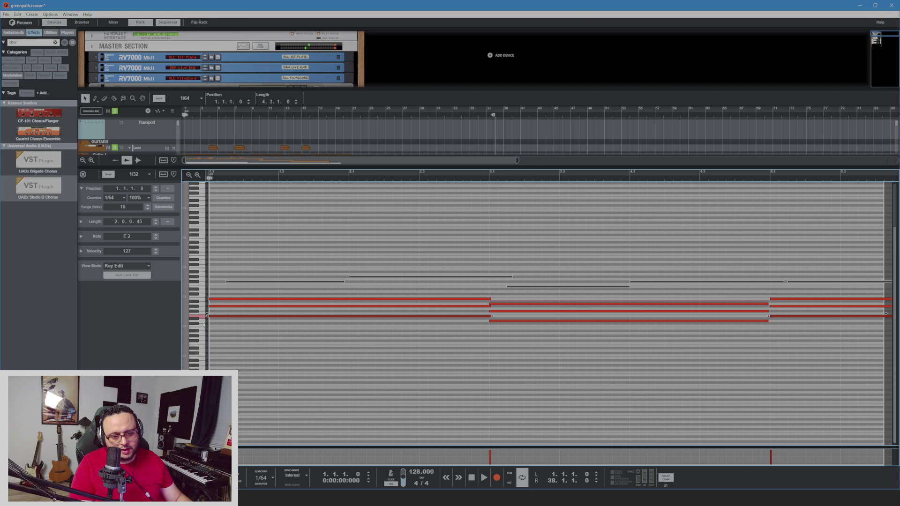
{"action": "left_click", "coordinate": [206, 315]}
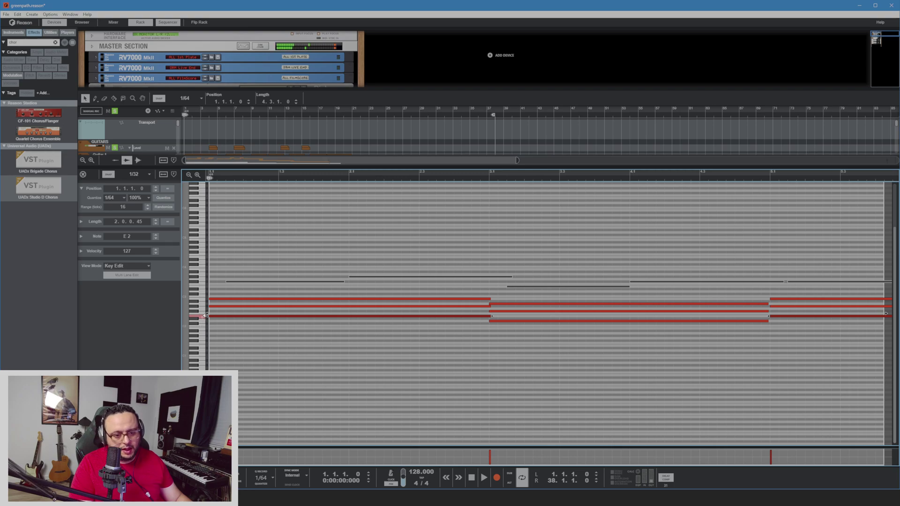
{"action": "left_click", "coordinate": [83, 174]}
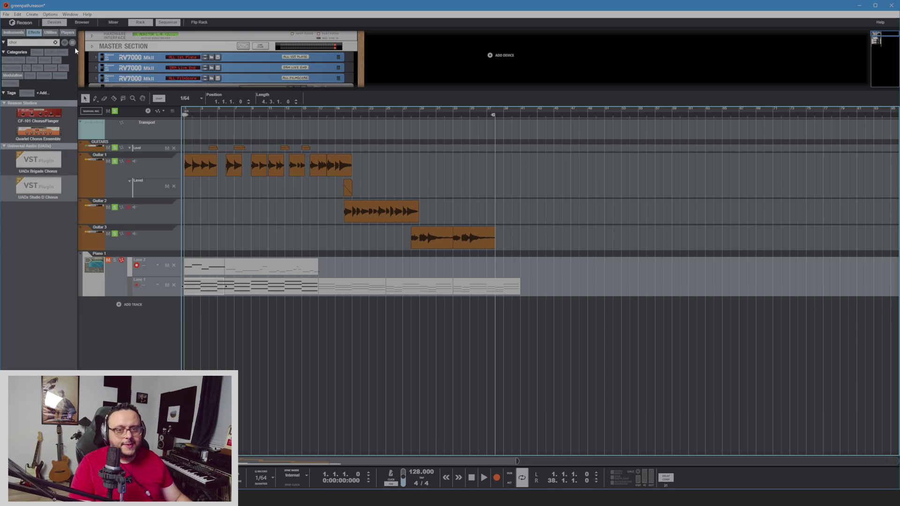
Save the song
{"action": "left_click", "coordinate": [50, 14]}
{"action": "left_click", "coordinate": [68, 9]}
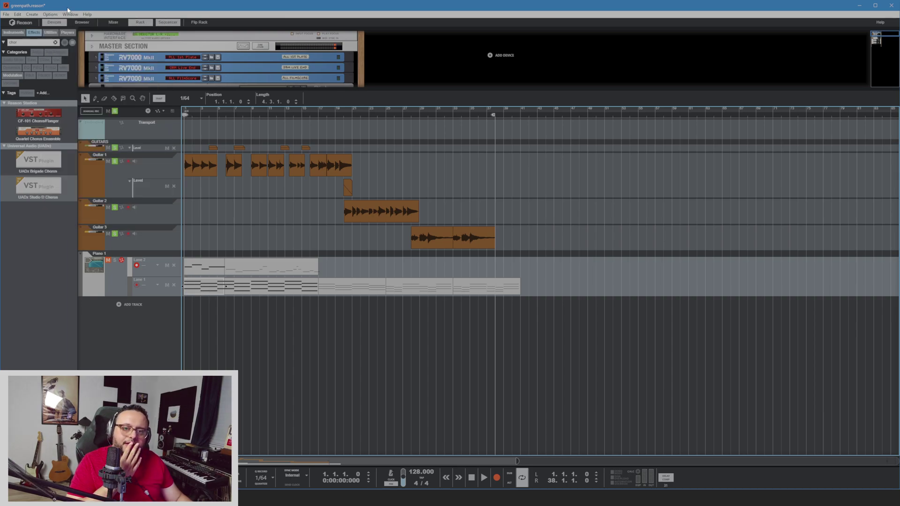
{"action": "key", "text": "ctrl+s"}
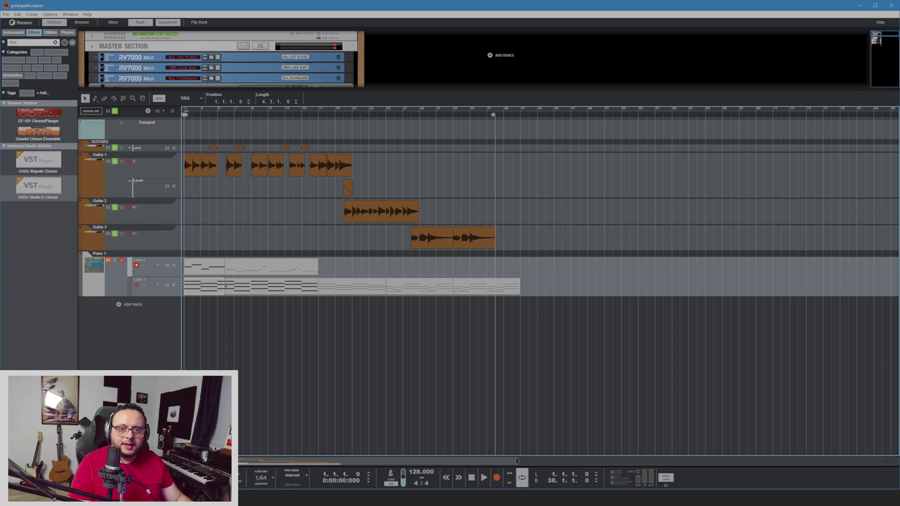
{"action": "left_click", "coordinate": [47, 15]}
{"action": "left_click", "coordinate": [63, 8]}
{"action": "left_click", "coordinate": [33, 263]}
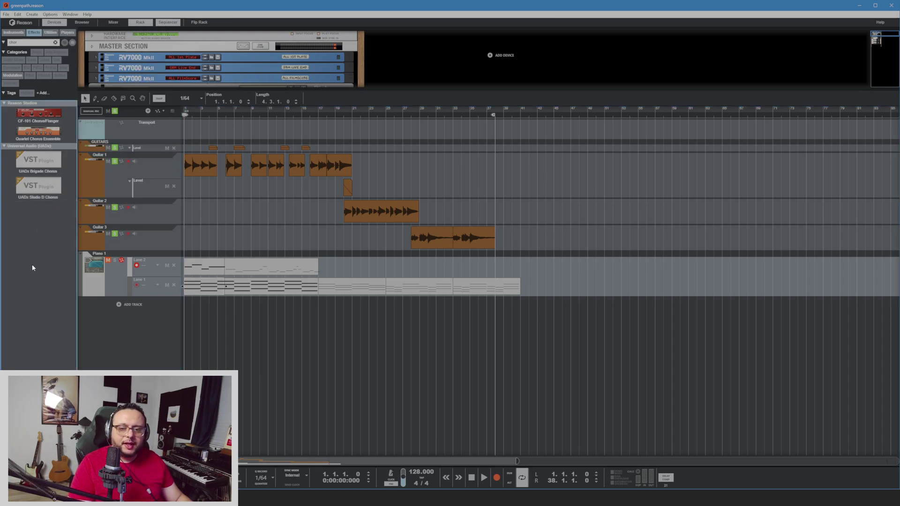
Clear the effects search, browse the instruments, and add BBC Symphony Orchestra on a new track above Piano 1
{"action": "left_click", "coordinate": [56, 43]}
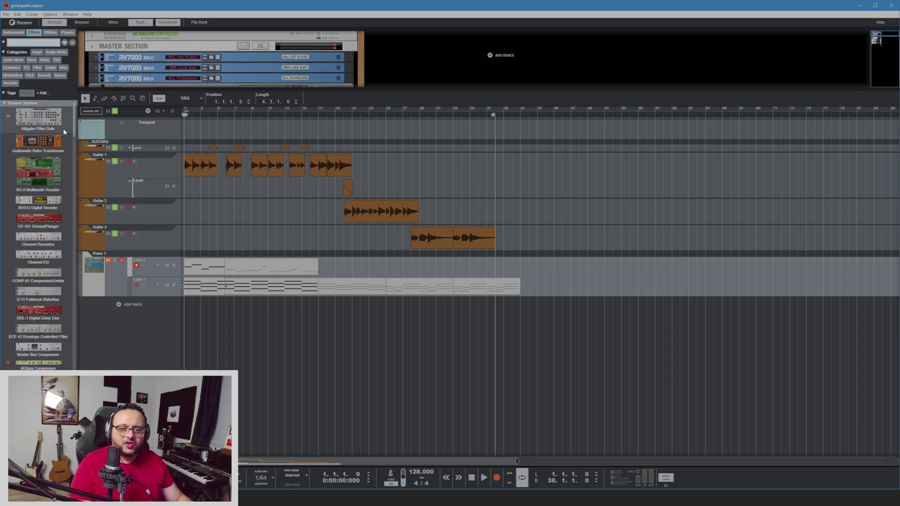
{"action": "left_click", "coordinate": [12, 34]}
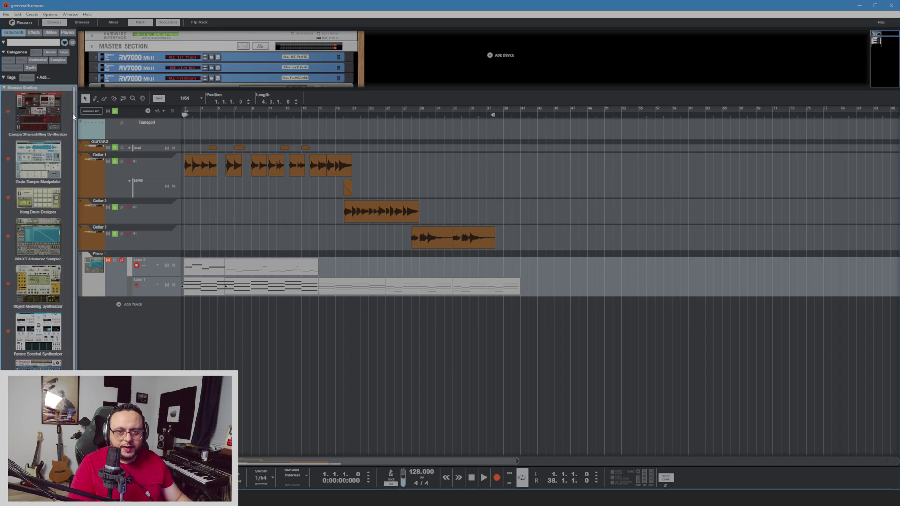
{"action": "scroll", "coordinate": [69, 199], "scroll_direction": "down", "scroll_amount": 5}
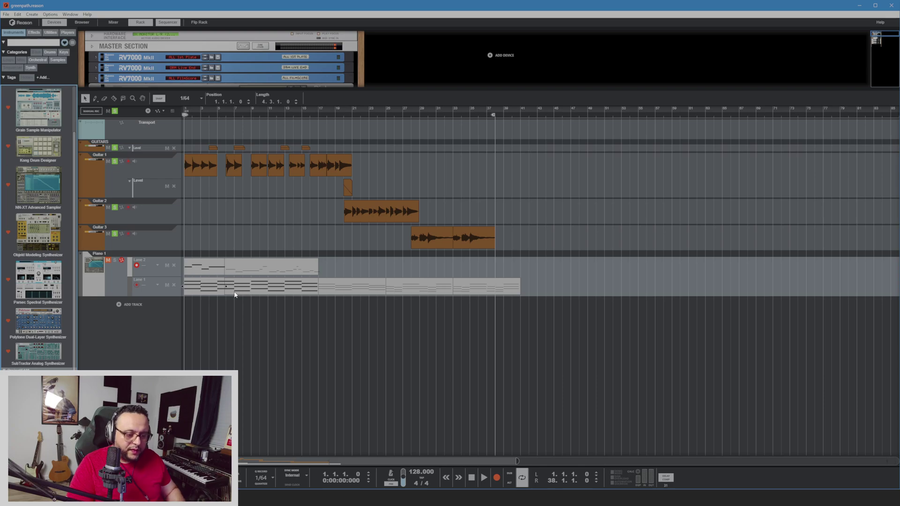
{"action": "left_click_drag", "start_coordinate": [517, 461], "coordinate": [360, 461]}
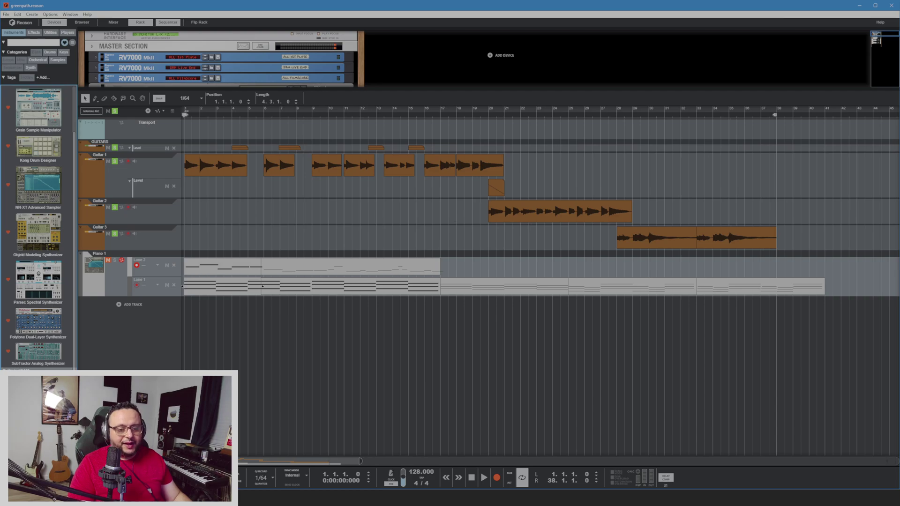
{"action": "left_click_drag", "start_coordinate": [136, 370], "coordinate": [134, 246]}
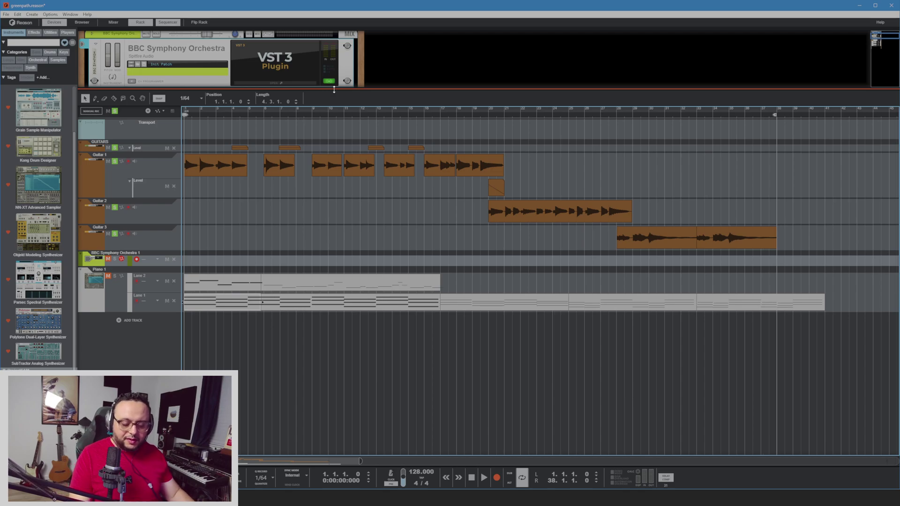
{"action": "left_click", "coordinate": [206, 144]}
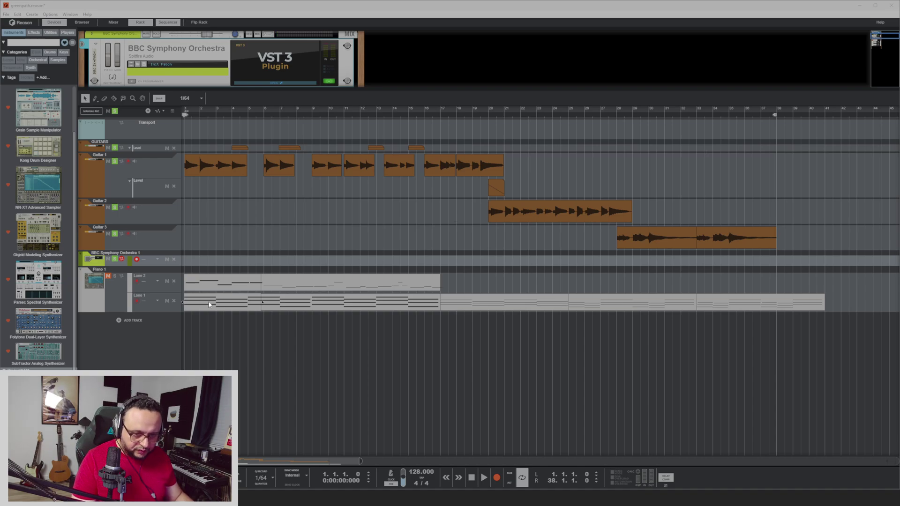
{"action": "left_click", "coordinate": [238, 350]}
Copy the first Piano 1 Lane 1 chord clip to the BBC Symphony Orchestra track at the song start and open it for note editing
{"action": "left_click", "coordinate": [212, 301]}
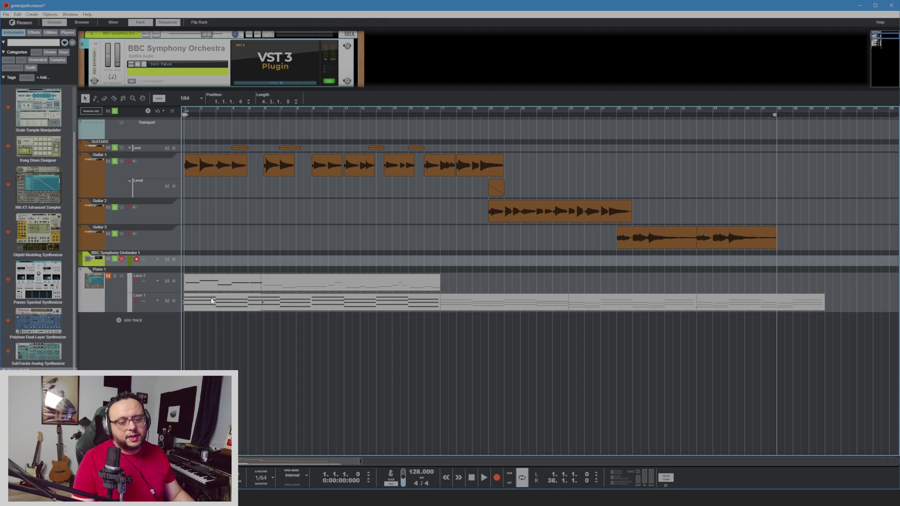
{"action": "left_click_drag", "start_coordinate": [212, 301], "coordinate": [212, 261]}
{"action": "double_click", "coordinate": [212, 261]}
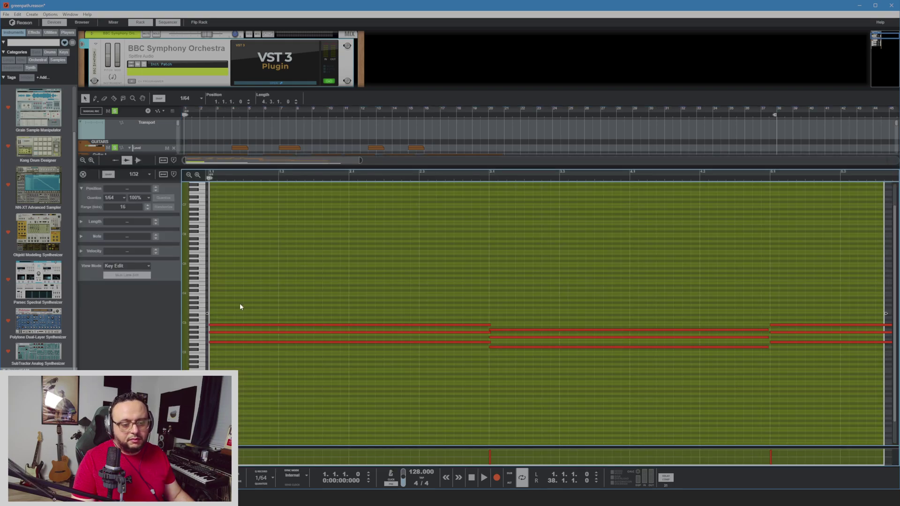
Delete the upper chord notes from the copied orchestra clip, keep only each chord's lowest note, and close the note editor
{"action": "left_click_drag", "start_coordinate": [240, 307], "coordinate": [343, 337]}
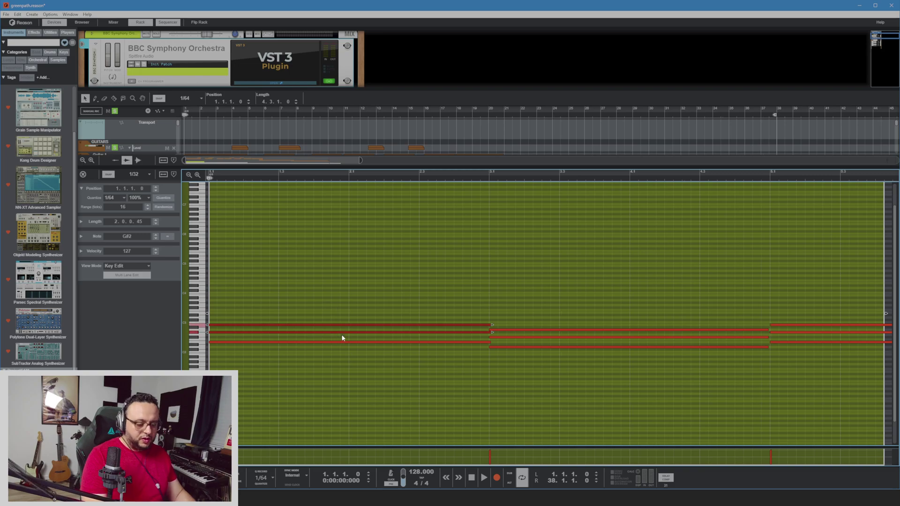
{"action": "key", "text": "Delete"}
{"action": "key", "text": "Delete"}
{"action": "left_click_drag", "start_coordinate": [536, 336], "coordinate": [810, 336]}
{"action": "key", "text": "Delete"}
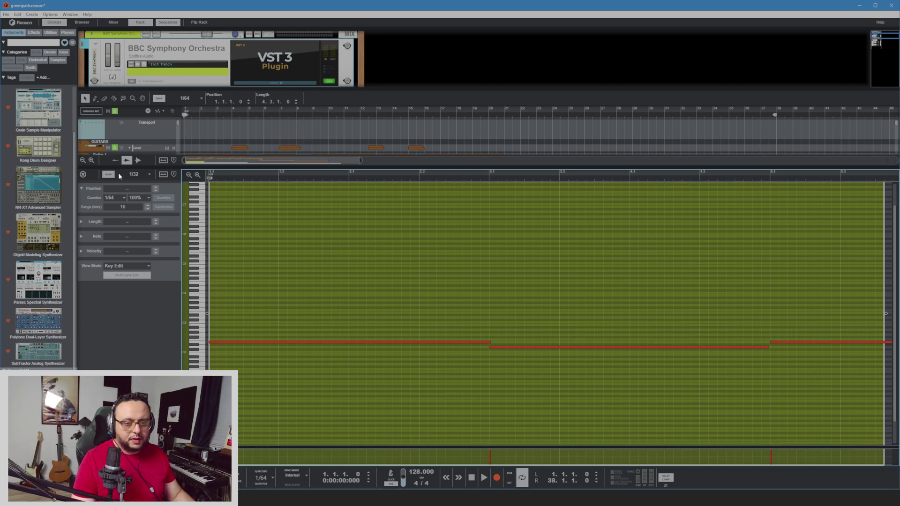
{"action": "left_click", "coordinate": [83, 175]}
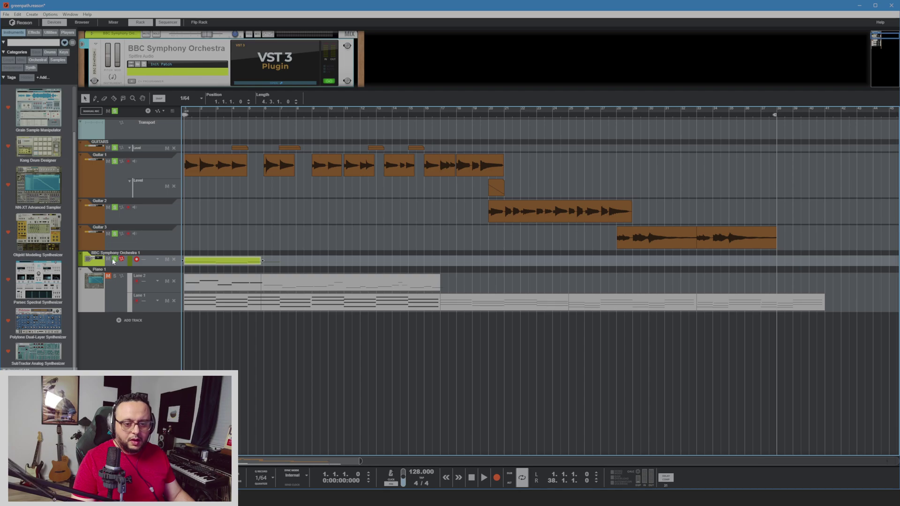
Take the GUITARS bus and Guitars 1 to 3 out of solo, and play the orchestra part alone from the song start
{"action": "left_click", "coordinate": [114, 148]}
{"action": "left_click", "coordinate": [115, 162]}
{"action": "left_click", "coordinate": [115, 207]}
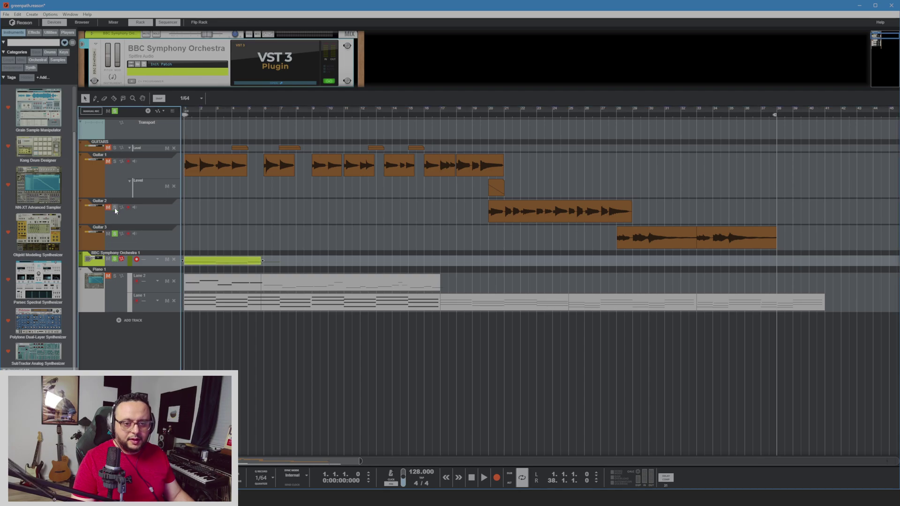
{"action": "left_click", "coordinate": [114, 234]}
{"action": "left_click_drag", "start_coordinate": [204, 116], "coordinate": [184, 116]}
{"action": "key", "text": "space"}
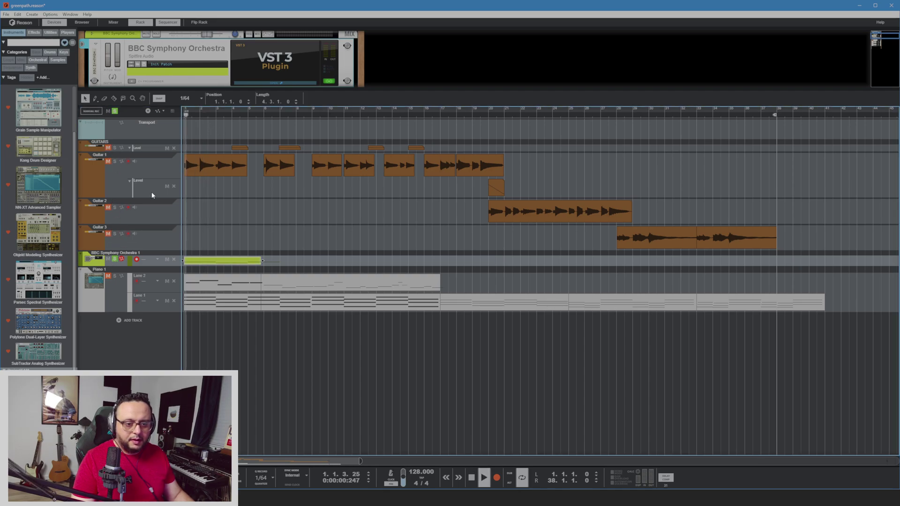
{"action": "key", "text": "space"}
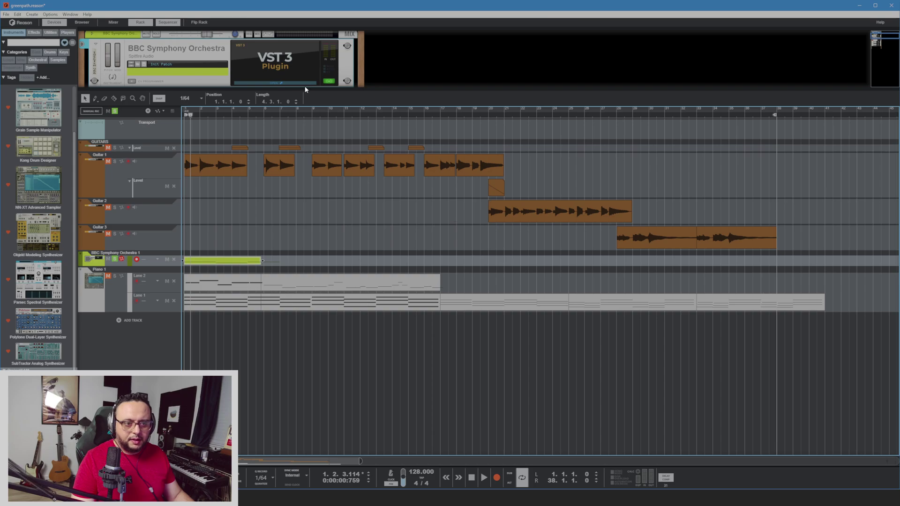
Enlarge the rack area and transpose all notes in the BBC Symphony Orchestra clip up two octaves
{"action": "left_click_drag", "start_coordinate": [305, 89], "coordinate": [301, 153]}
{"action": "double_click", "coordinate": [200, 316]}
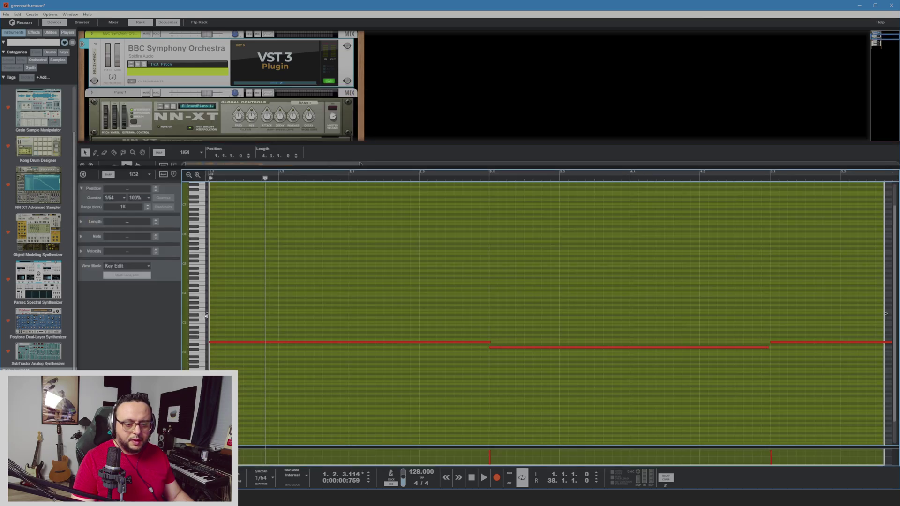
{"action": "left_click_drag", "start_coordinate": [236, 300], "coordinate": [808, 377]}
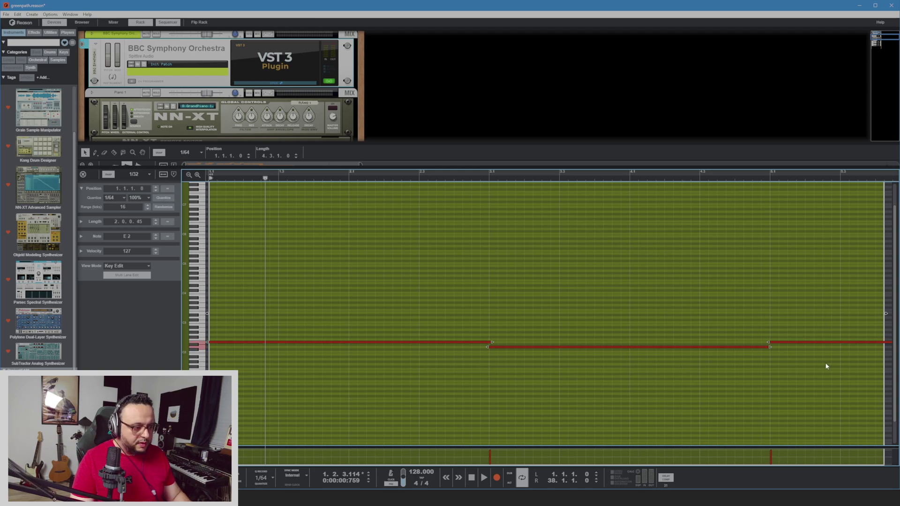
{"action": "key", "text": "shift+Up"}
{"action": "key", "text": "shift+Up"}
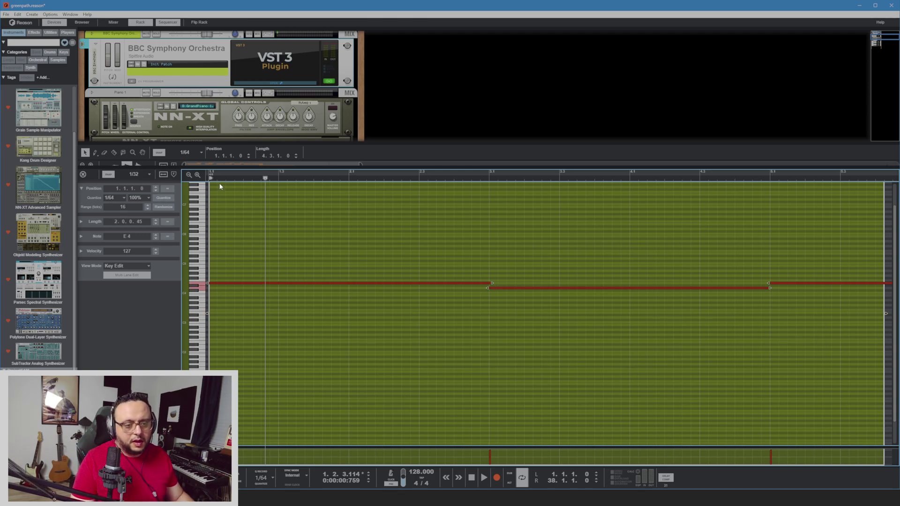
Play the transposed orchestra notes and close the note editor
{"action": "key", "text": "space"}
{"action": "left_click", "coordinate": [440, 342]}
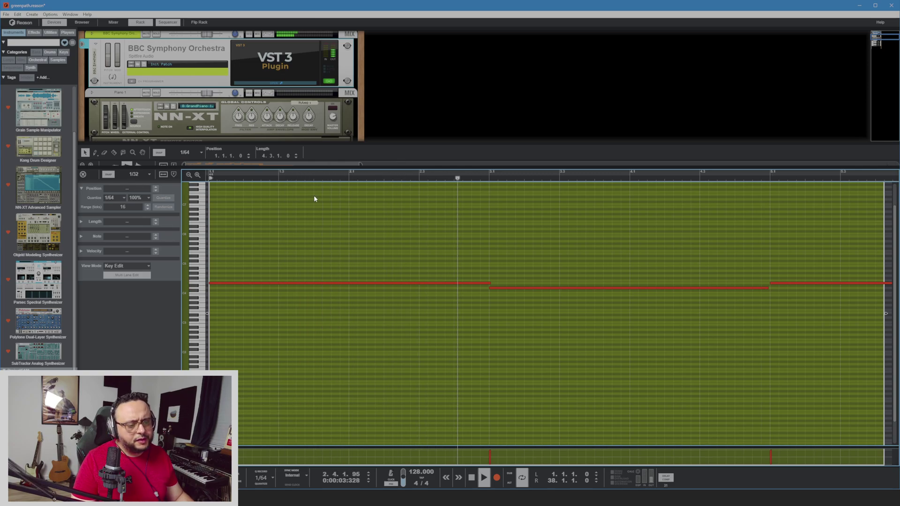
{"action": "left_click", "coordinate": [83, 175]}
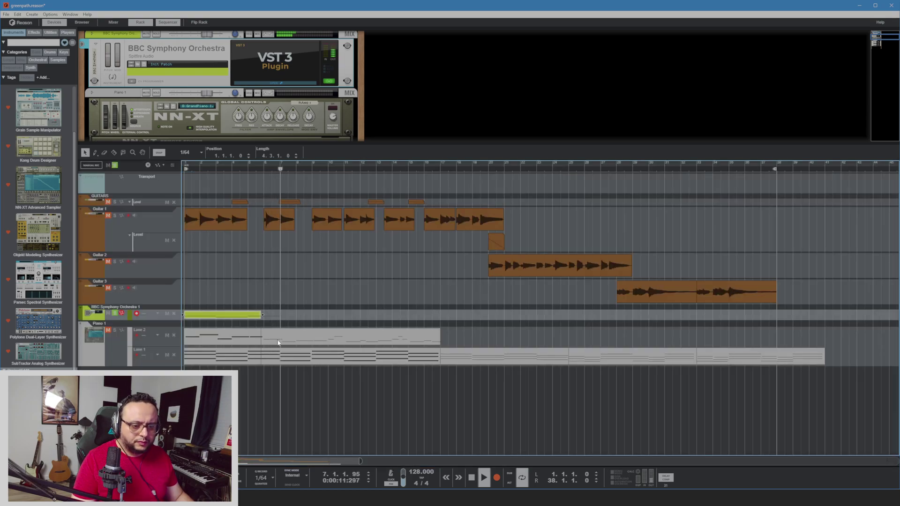
Lengthen the BBC Symphony Orchestra clip to 6 bars and play it from the song start with Guitar 1 soloed
{"action": "key", "text": "space"}
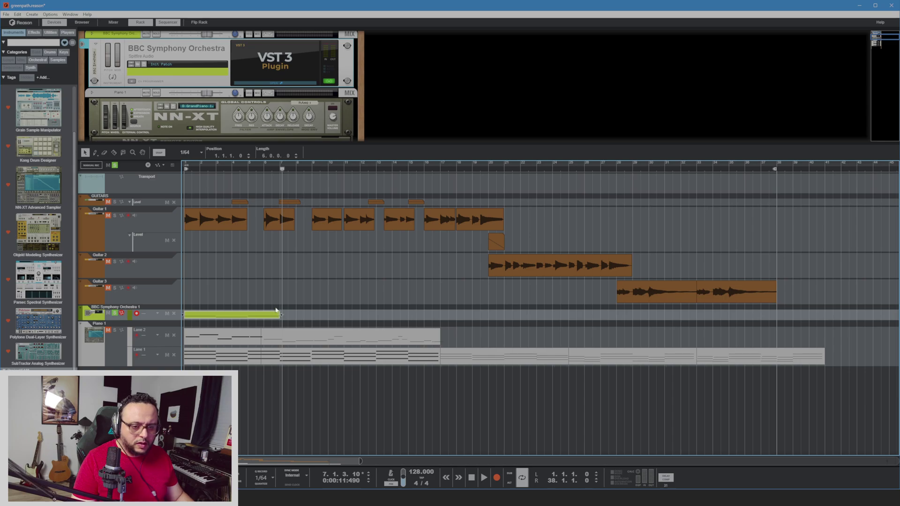
{"action": "key", "text": "Home"}
{"action": "key", "text": "space"}
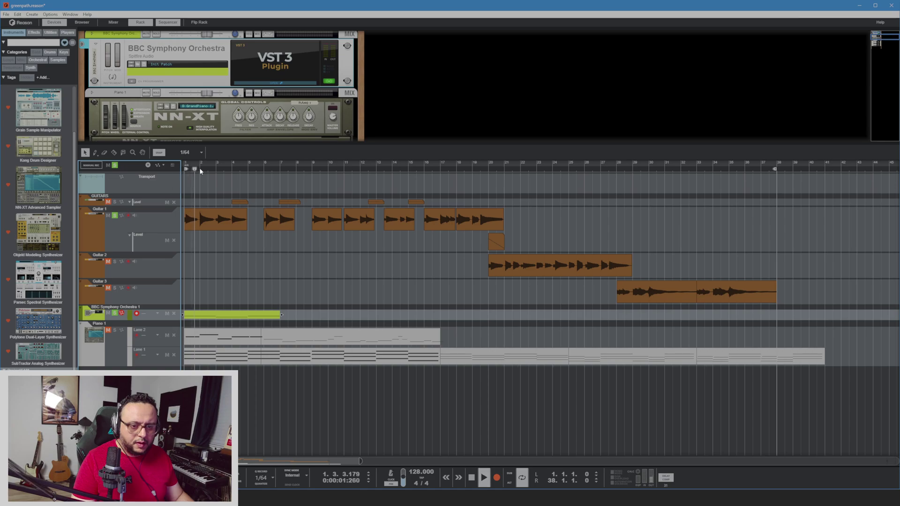
{"action": "left_click_drag", "start_coordinate": [198, 170], "coordinate": [128, 171]}
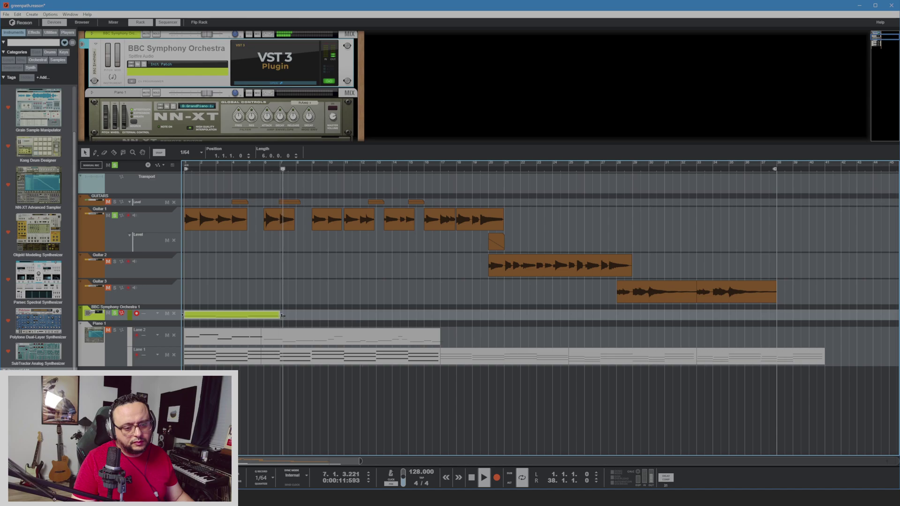
Try a second copy of the orchestra clip after the first, listen to it, and delete the copy
{"action": "key", "text": "space"}
{"action": "key", "text": "ctrl+d"}
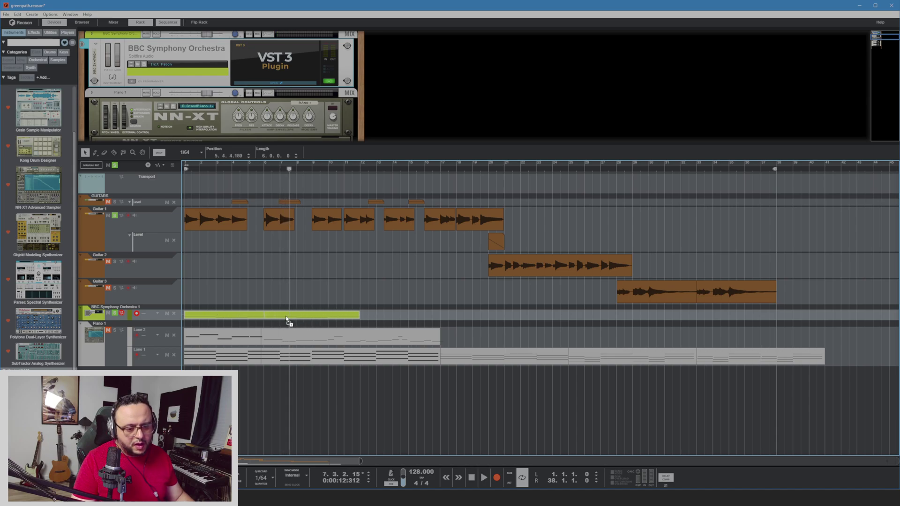
{"action": "key", "text": "space"}
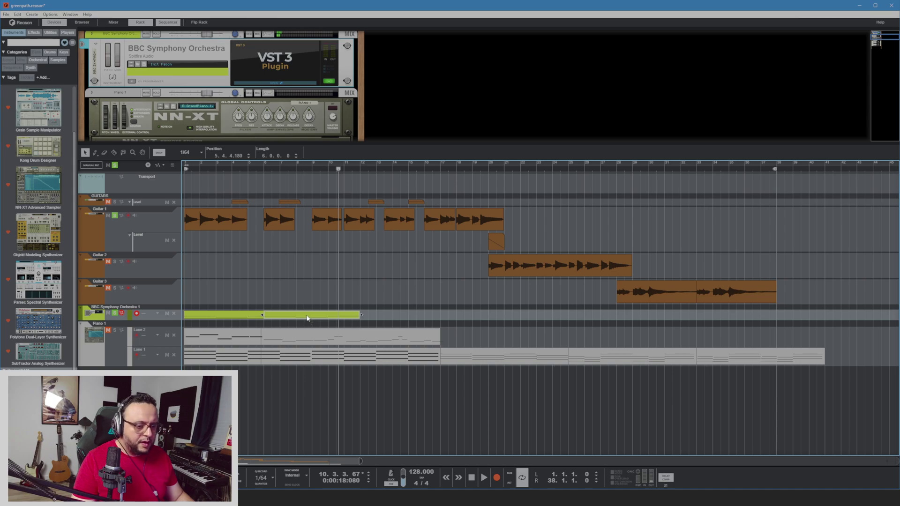
{"action": "left_click_drag", "start_coordinate": [291, 316], "coordinate": [357, 322]}
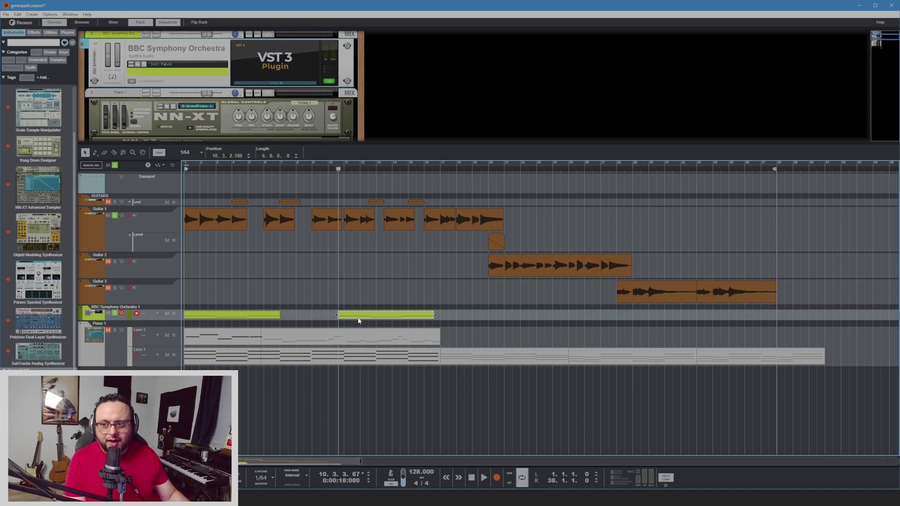
{"action": "key", "text": "Delete"}
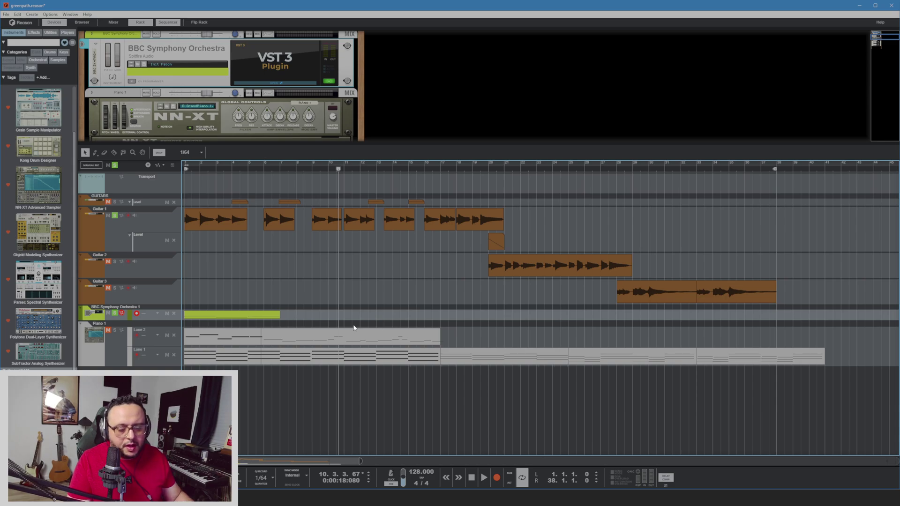
Play the 6-bar orchestra clip together with Guitar 1 from the song start
{"action": "key", "text": "Home"}
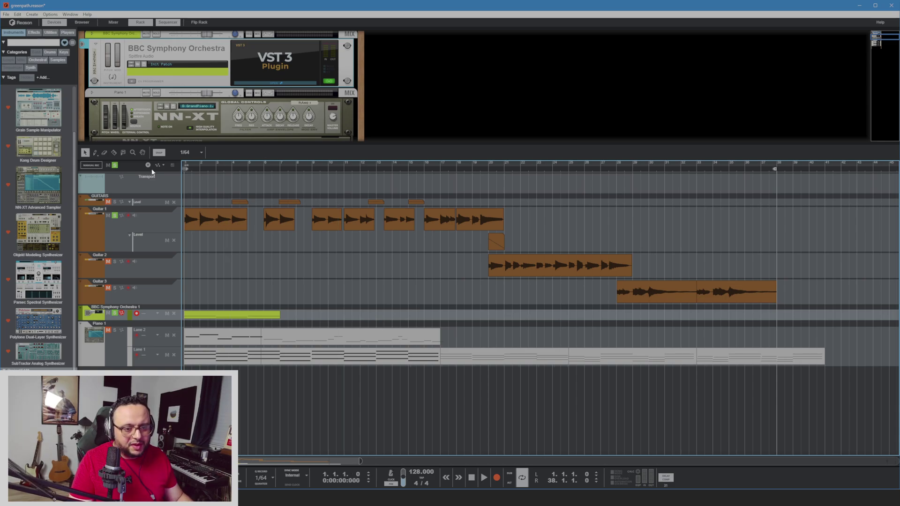
{"action": "left_click", "coordinate": [211, 317]}
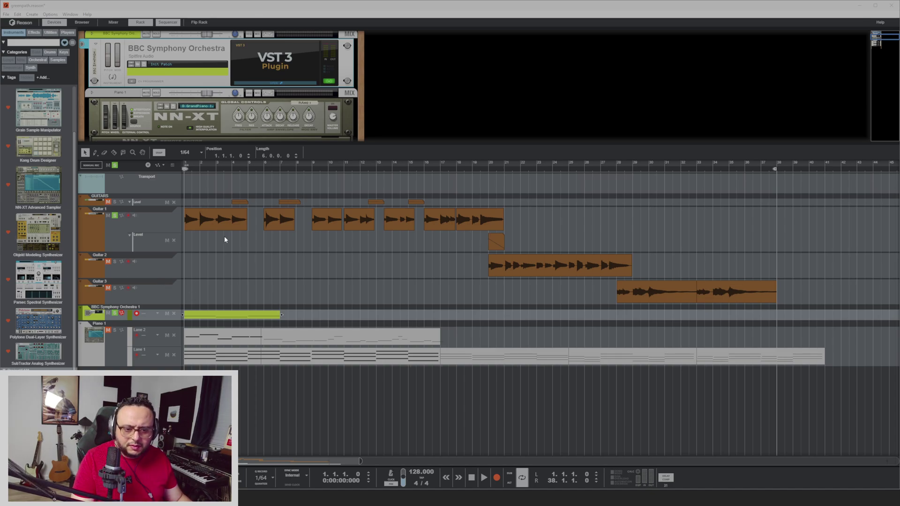
{"action": "left_click", "coordinate": [198, 182]}
{"action": "key", "text": "space"}
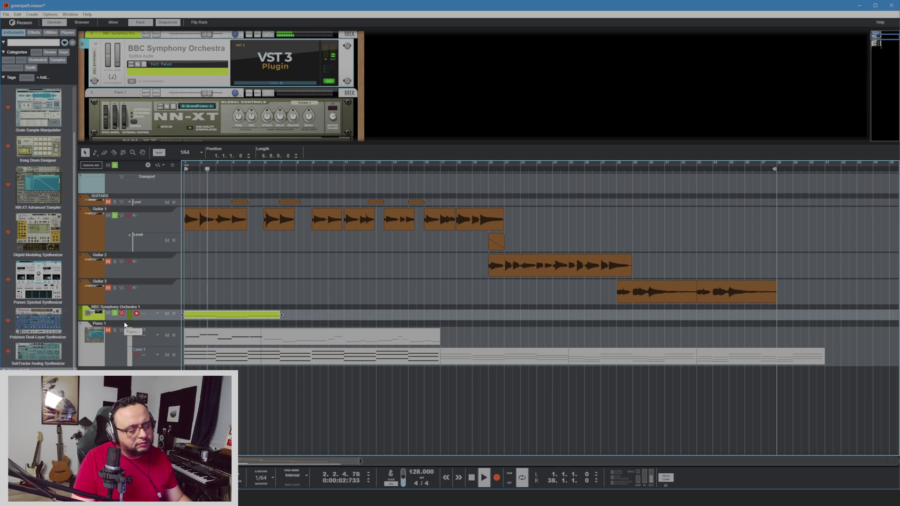
{"action": "key", "text": "space"}
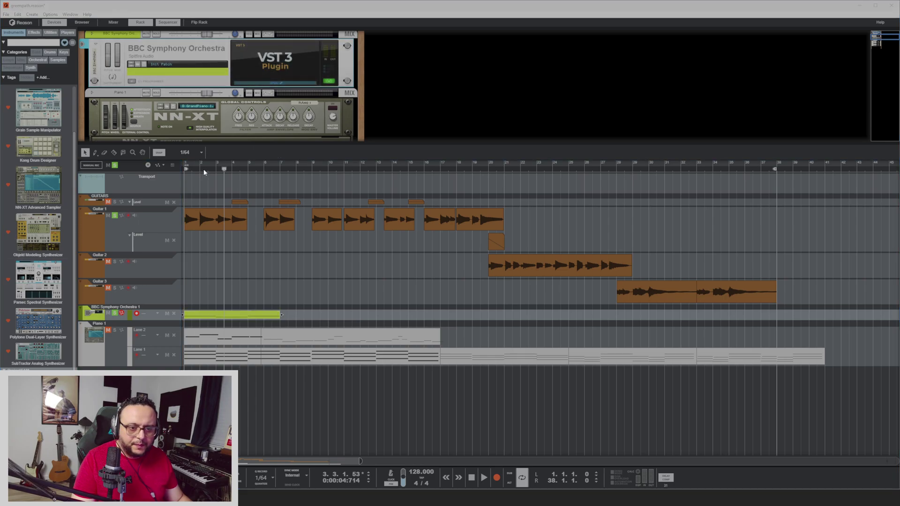
Open the BBC Symphony Orchestra plugin window, take Guitar 1 out of solo, and play the orchestra part alone
{"action": "left_click", "coordinate": [275, 61]}
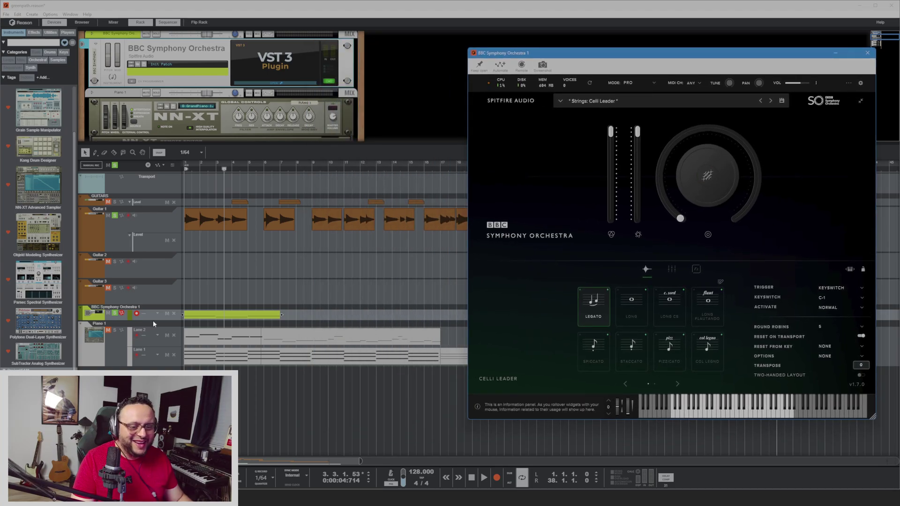
{"action": "left_click", "coordinate": [186, 169]}
{"action": "key", "text": "space"}
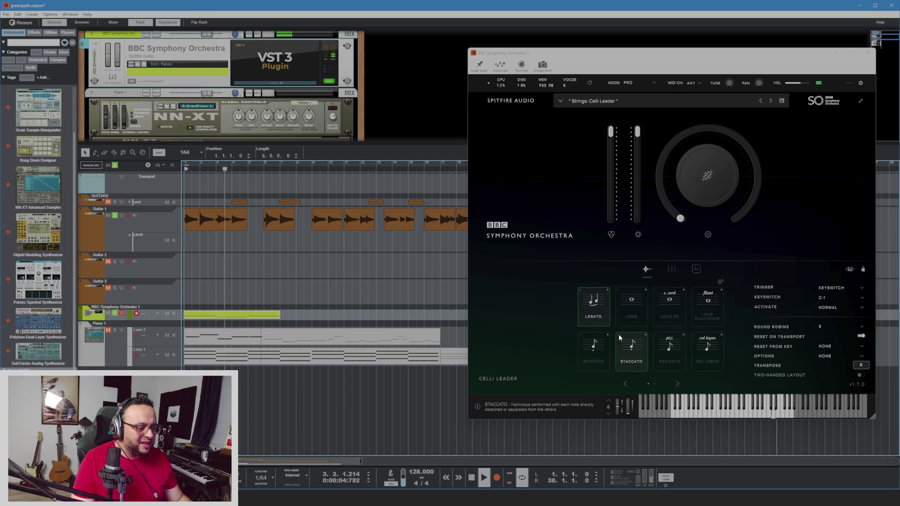
{"action": "left_click", "coordinate": [467, 301]}
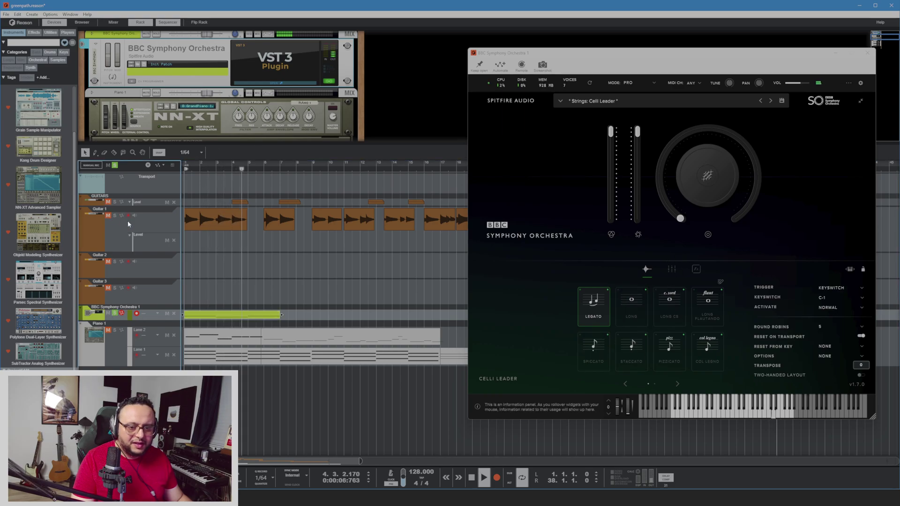
{"action": "key", "text": "space"}
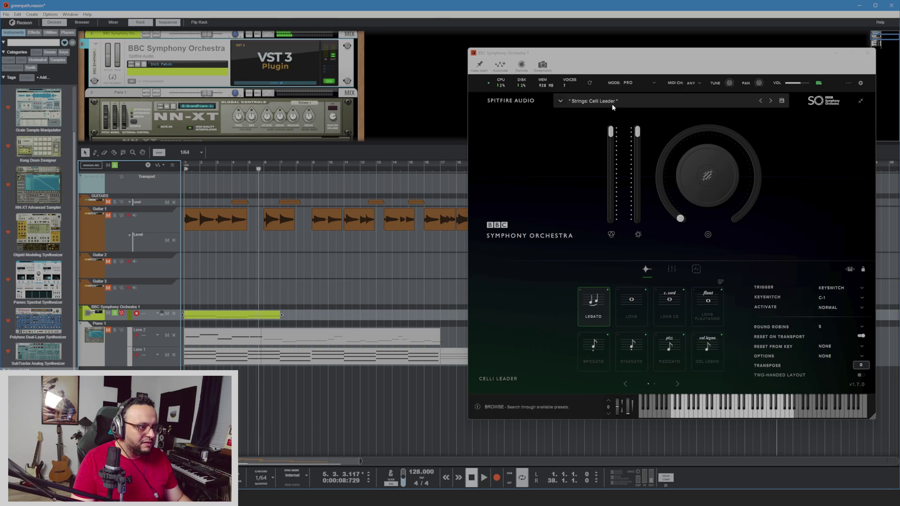
Transpose all notes in the orchestra clip down three octaves, keep the Celli Leader preset, and return to the song start
{"action": "left_click", "coordinate": [612, 104]}
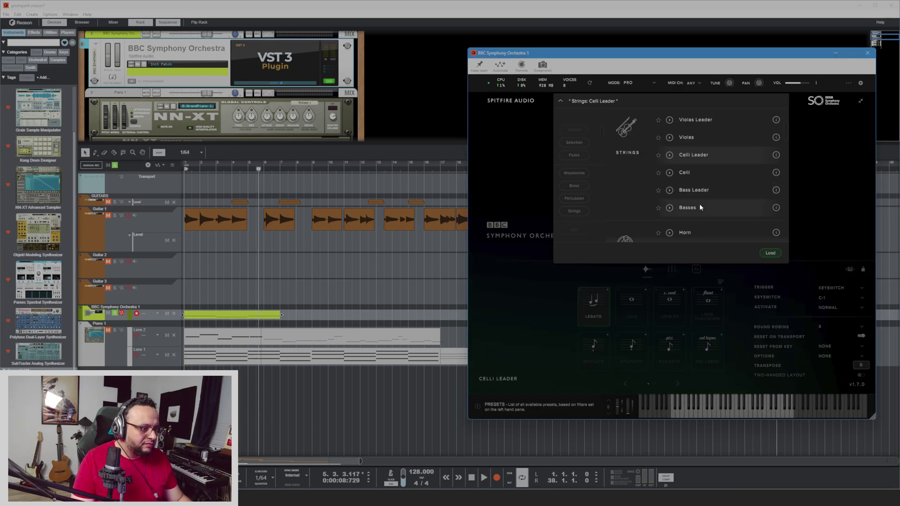
{"action": "double_click", "coordinate": [208, 318]}
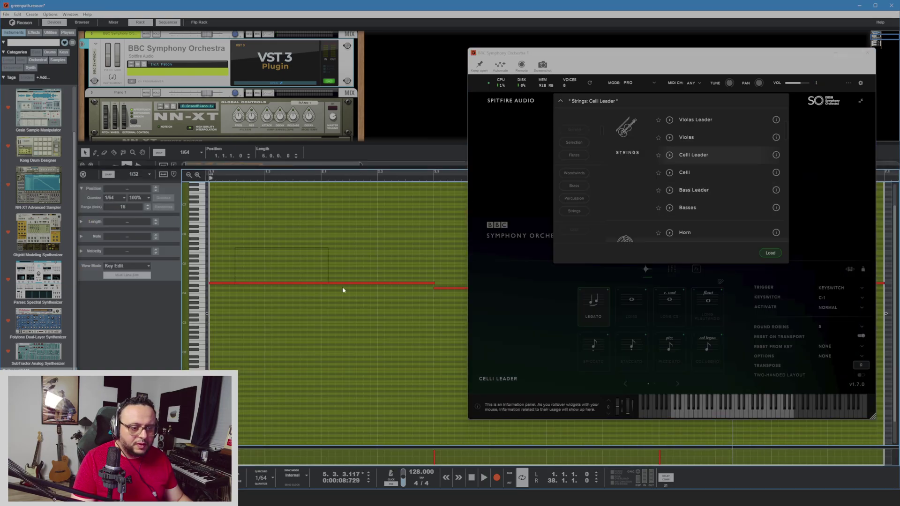
{"action": "left_click_drag", "start_coordinate": [343, 290], "coordinate": [345, 291]}
{"action": "key", "text": "shift+Down"}
{"action": "key", "text": "shift+Down"}
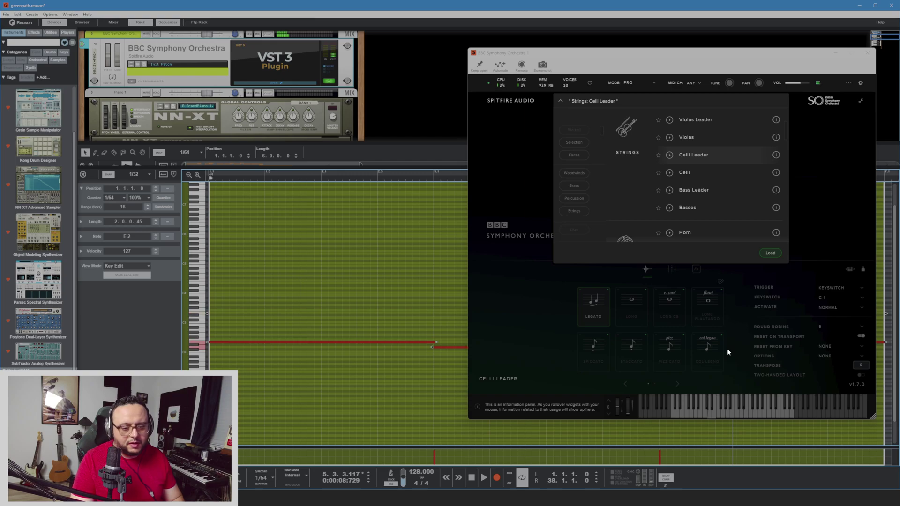
{"action": "key", "text": "shift+Down"}
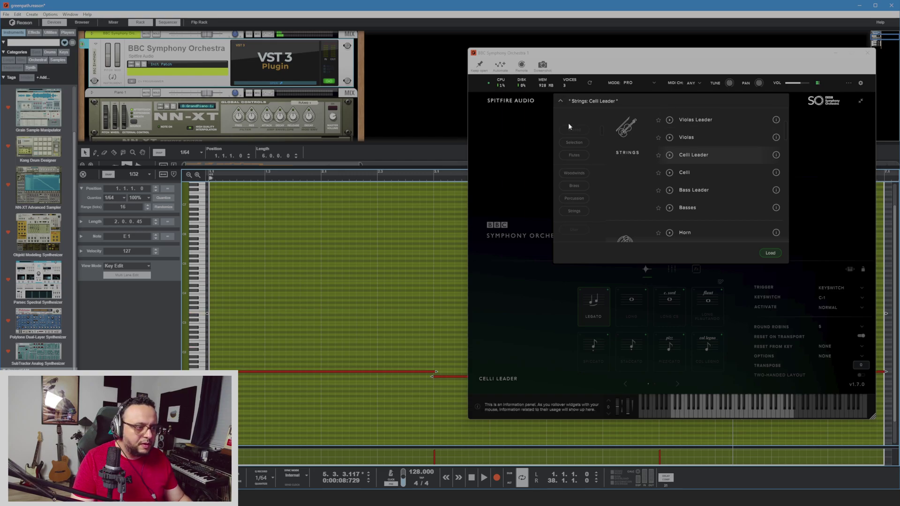
{"action": "left_click", "coordinate": [512, 343]}
{"action": "left_click", "coordinate": [205, 182]}
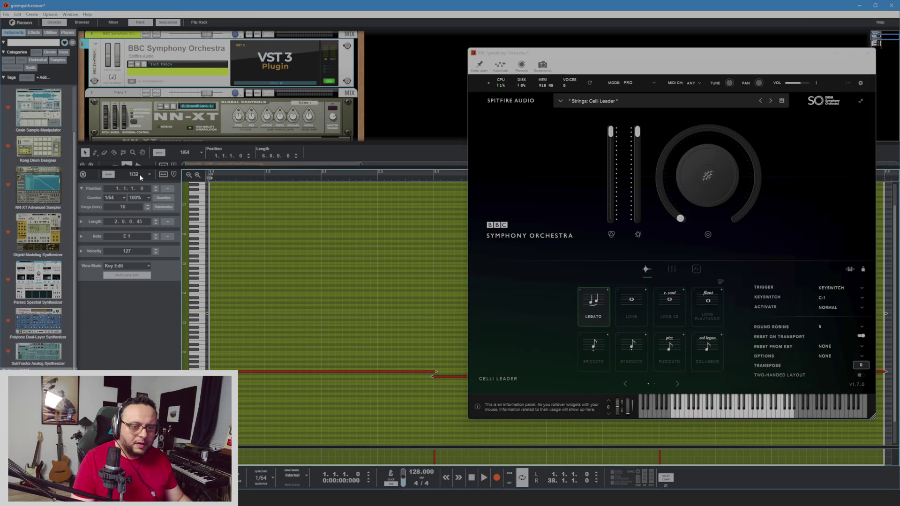
Play the lowered orchestra notes in the arrangement and move the plugin window clear of the tracks
{"action": "key", "text": "space"}
{"action": "key", "text": "ctrl+e"}
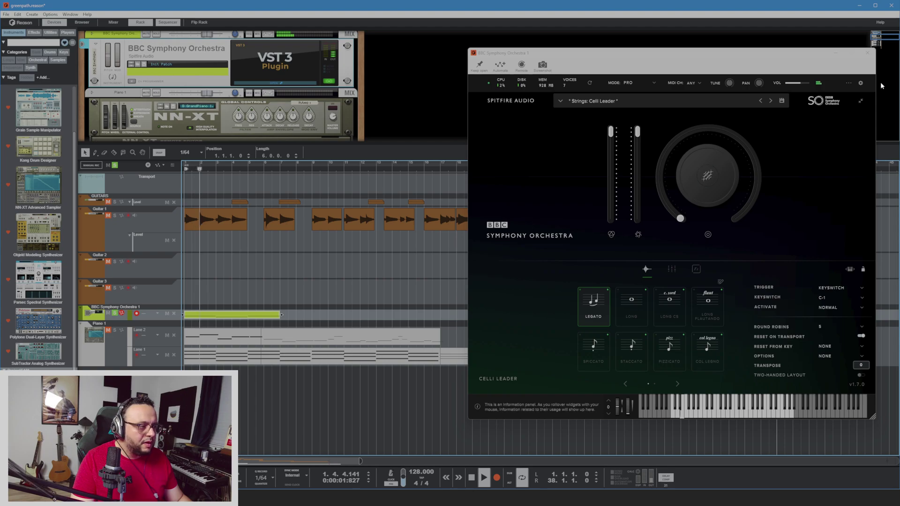
{"action": "left_click_drag", "start_coordinate": [769, 54], "coordinate": [787, 48]}
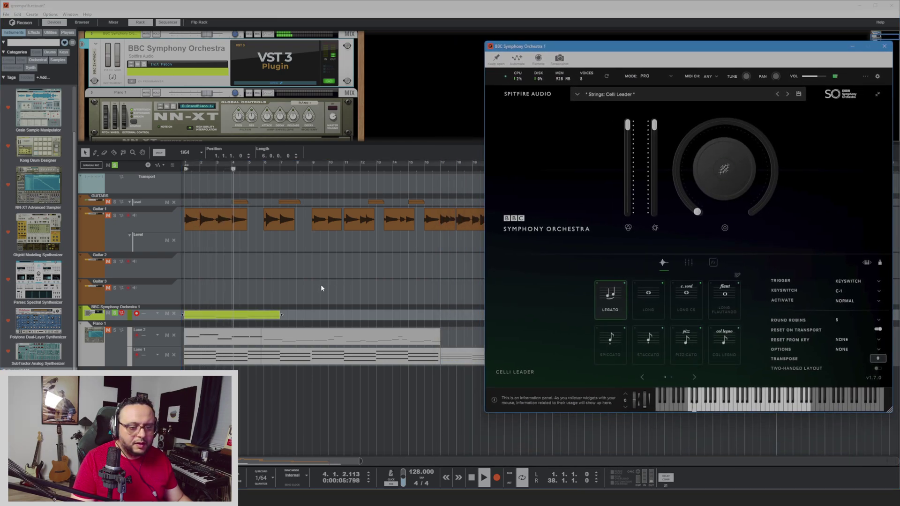
{"action": "key", "text": "space"}
Extend the orchestra clip to 7 bars and its last note to 3 bars, and play it with the plugin window closed
{"action": "key", "text": "w"}
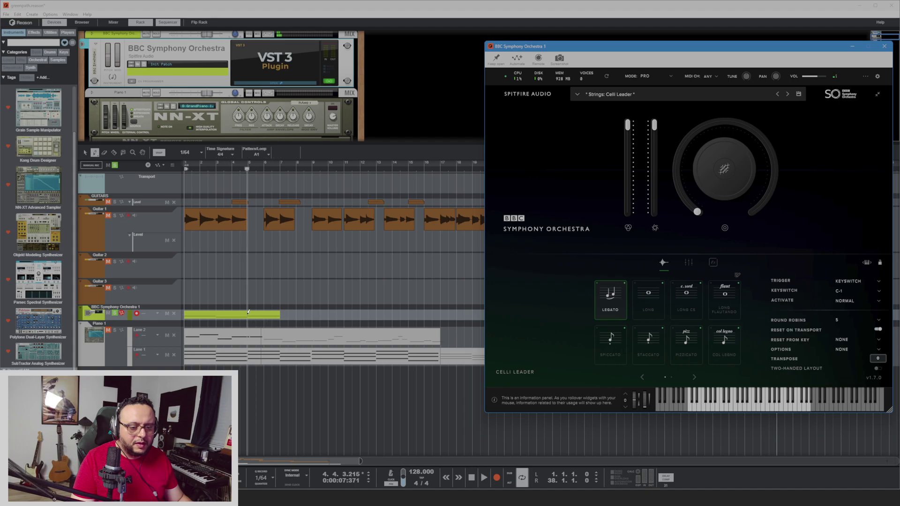
{"action": "left_click_drag", "start_coordinate": [280, 317], "coordinate": [304, 317]}
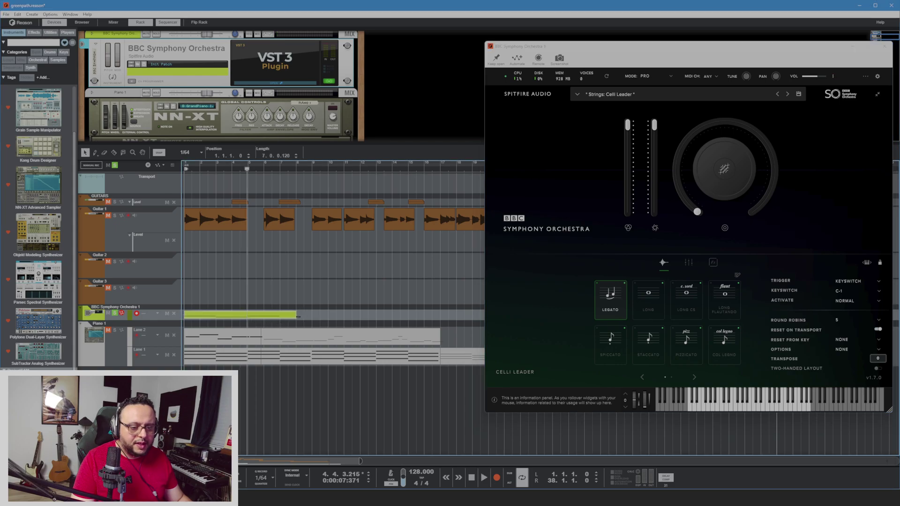
{"action": "double_click", "coordinate": [279, 319]}
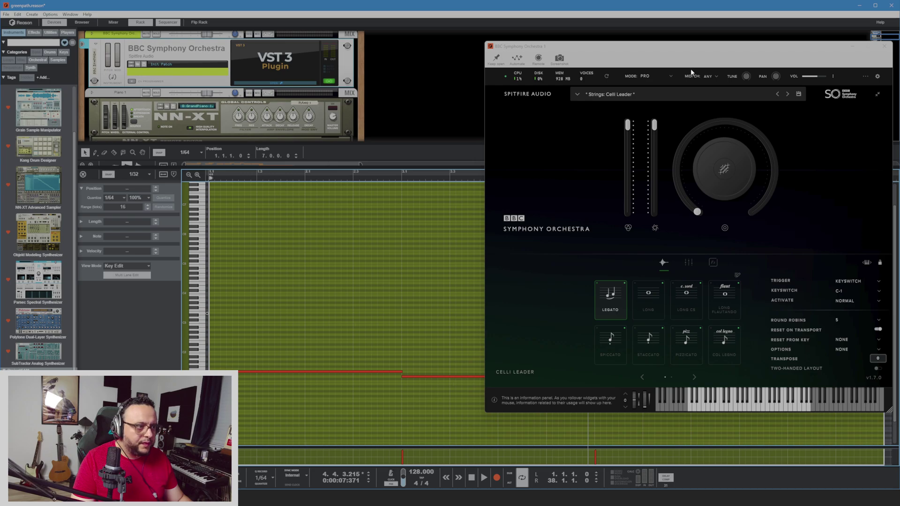
{"action": "left_click", "coordinate": [883, 47]}
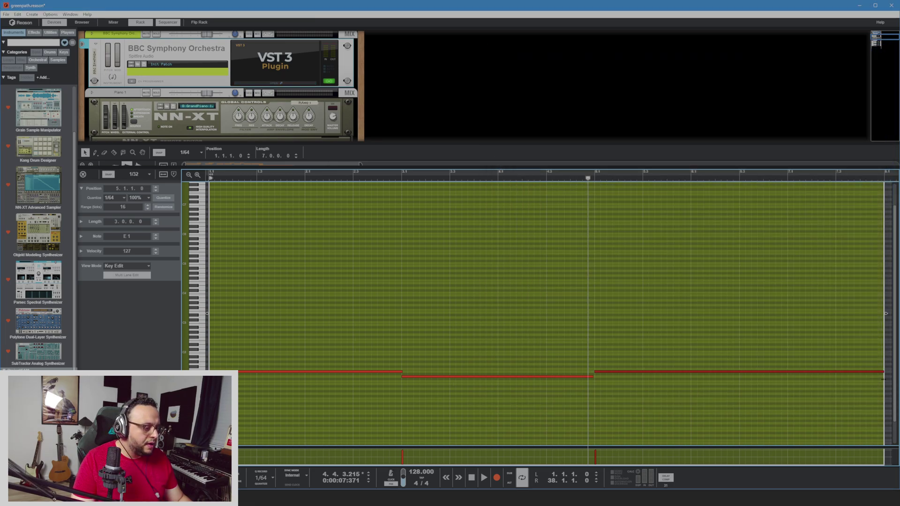
{"action": "key", "text": "space"}
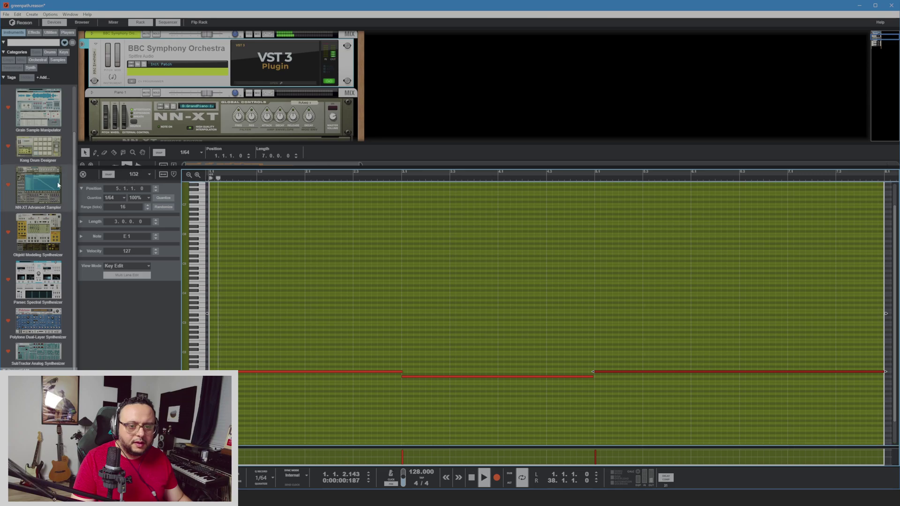
Return from the note editor to the arrangement and stop playback
{"action": "key", "text": "shift+Tab"}
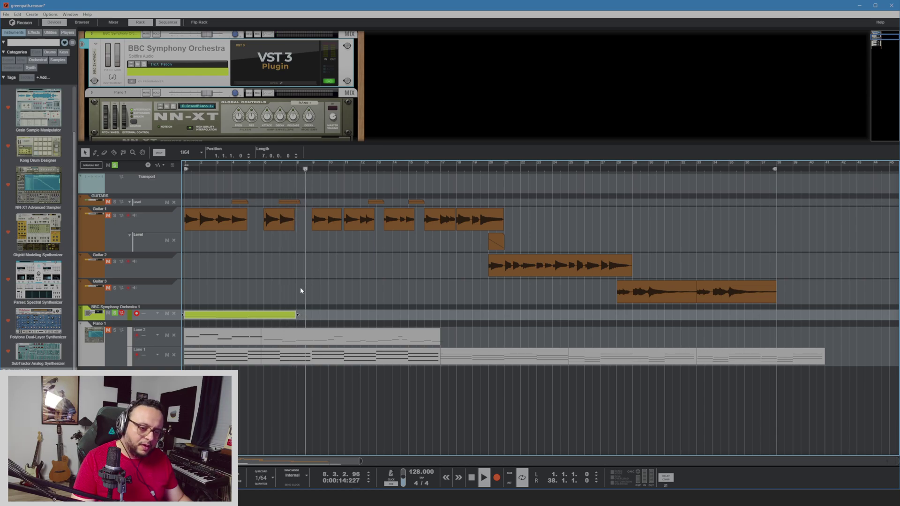
{"action": "key", "text": "space"}
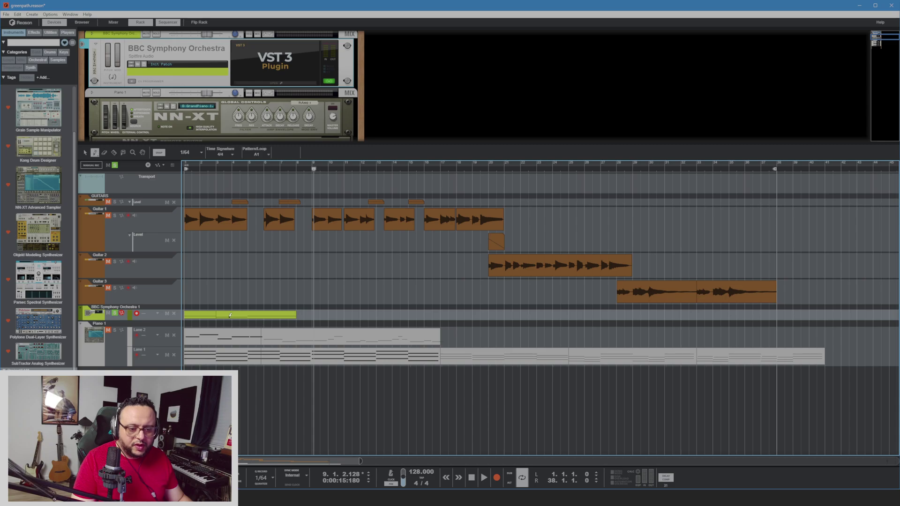
Copy the second BBC Symphony Orchestra clip to about bar 9 and draw a two-bar D1 note at 9.1.1.0 in the copy
{"action": "left_click_drag", "start_coordinate": [229, 319], "coordinate": [324, 323]}
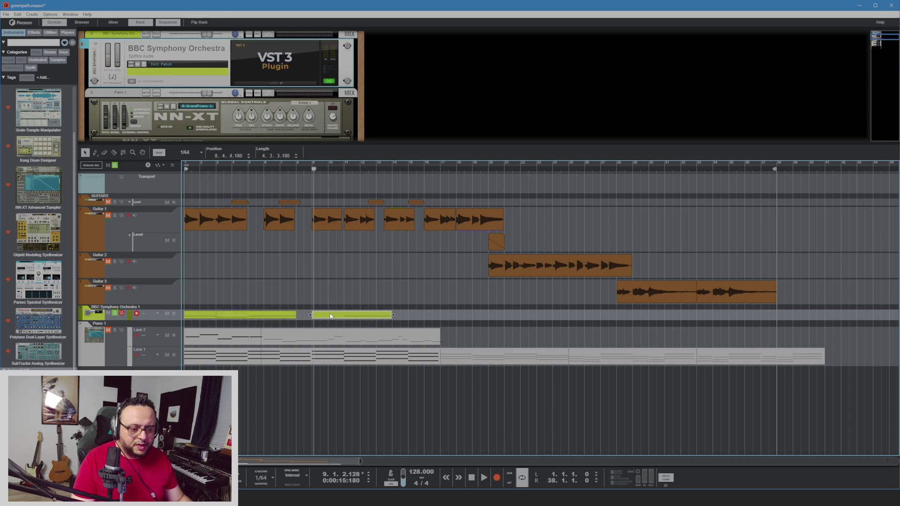
{"action": "double_click", "coordinate": [330, 316]}
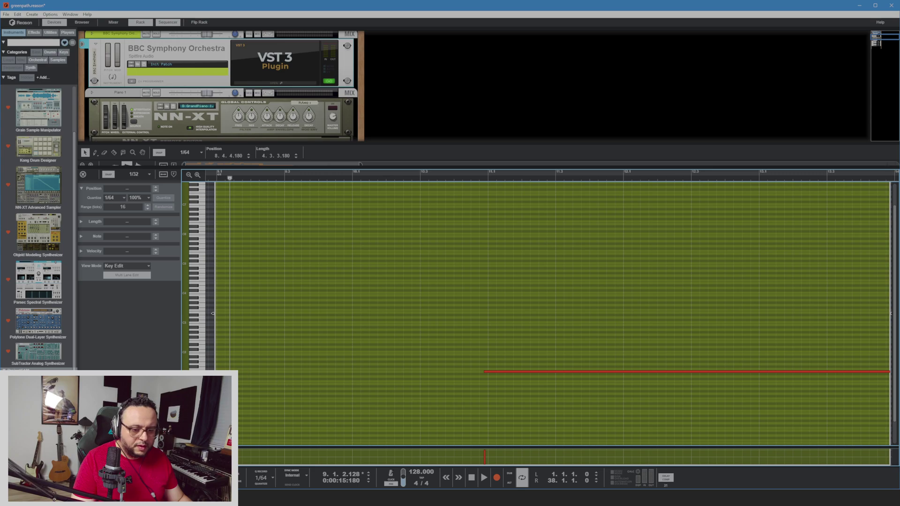
{"action": "key", "text": "w"}
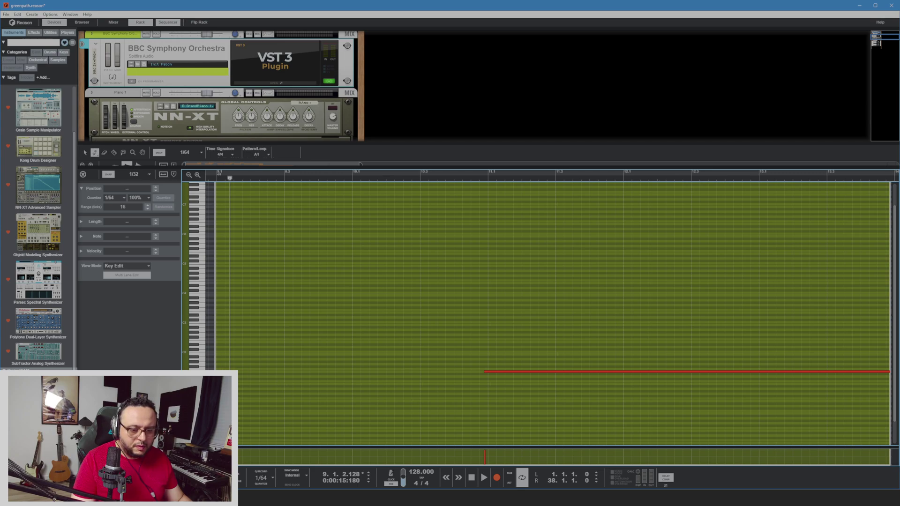
{"action": "left_click", "coordinate": [214, 377]}
{"action": "key", "text": "ctrl+z"}
{"action": "left_click_drag", "start_coordinate": [218, 377], "coordinate": [459, 377]}
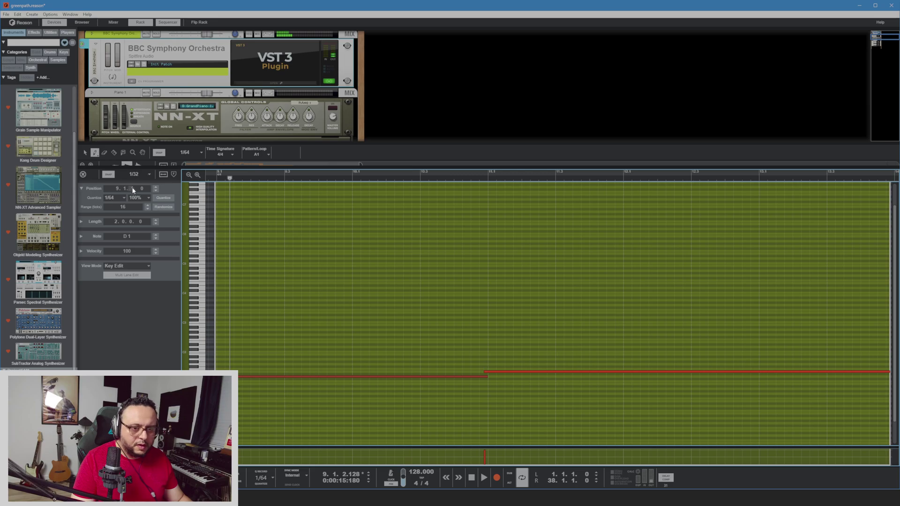
{"action": "left_click", "coordinate": [83, 174]}
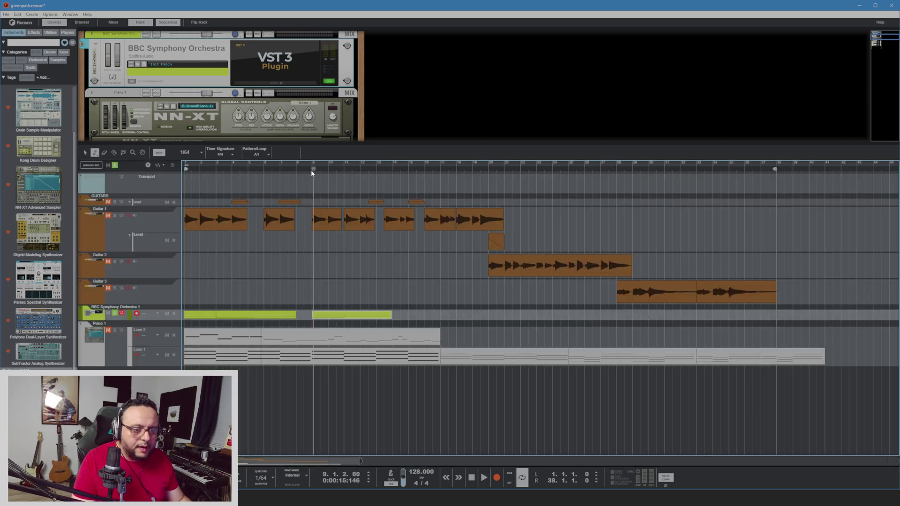
Solo the Guitar 1 track and play the arrangement from about bar 6
{"action": "left_click_drag", "start_coordinate": [311, 170], "coordinate": [263, 170]}
{"action": "key", "text": "space"}
{"action": "left_click", "coordinate": [114, 216]}
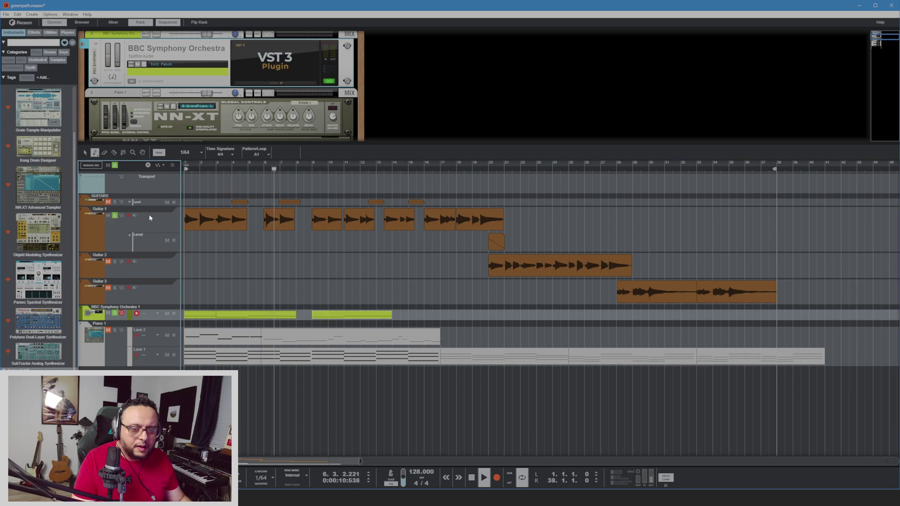
{"action": "key", "text": "Home"}
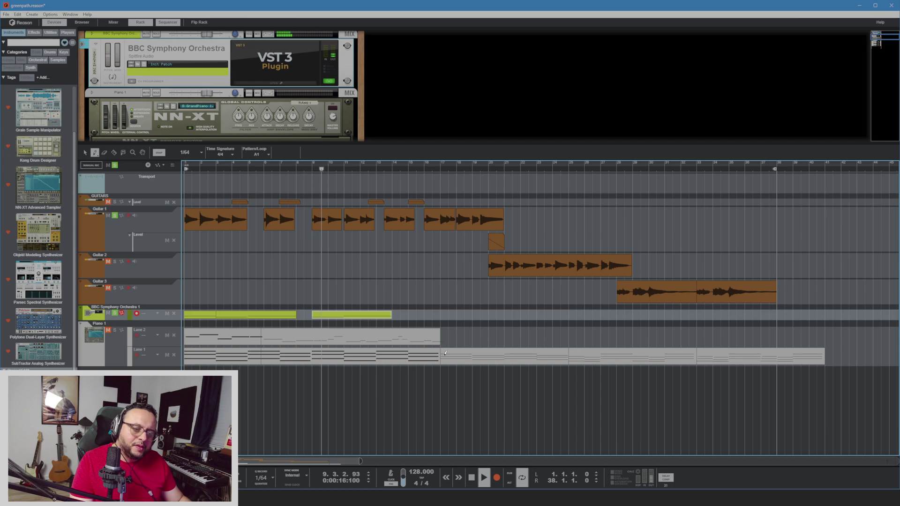
Stop playback and delete the copied orchestra clip near bar 9
{"action": "key", "text": "q"}
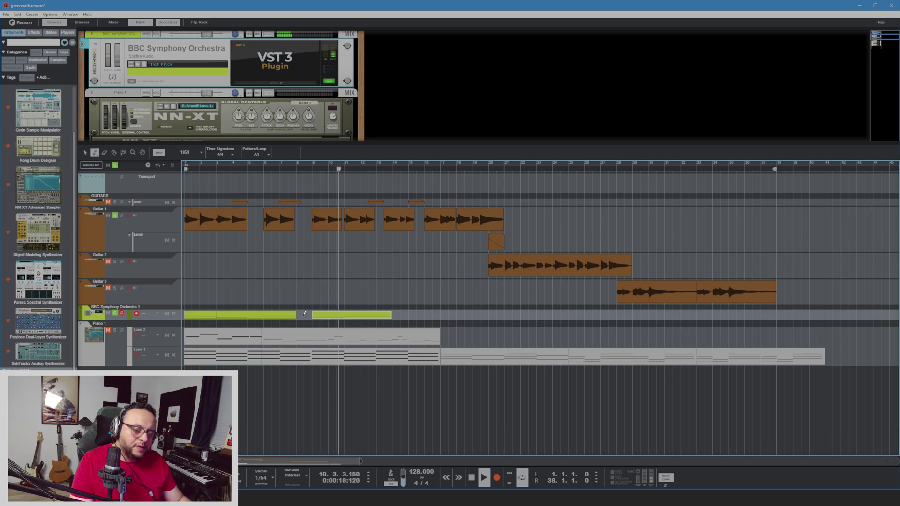
{"action": "left_click", "coordinate": [311, 316]}
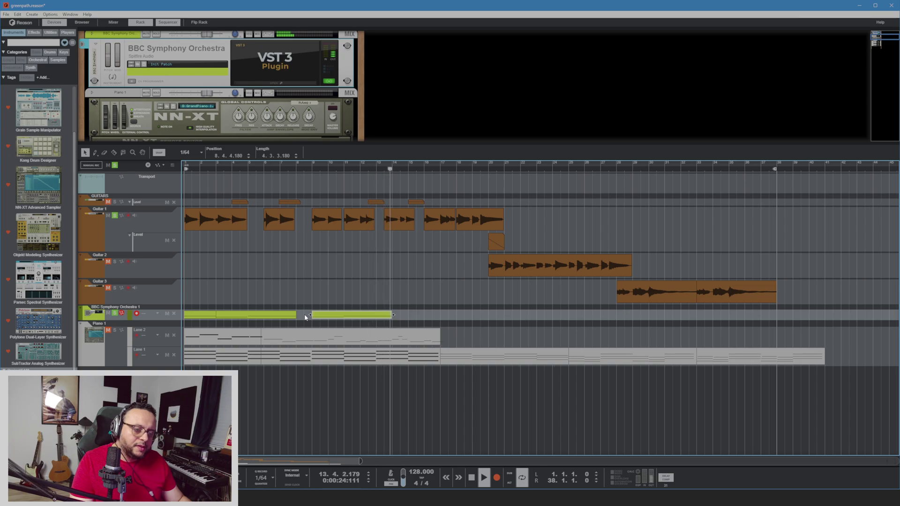
{"action": "key", "text": "space"}
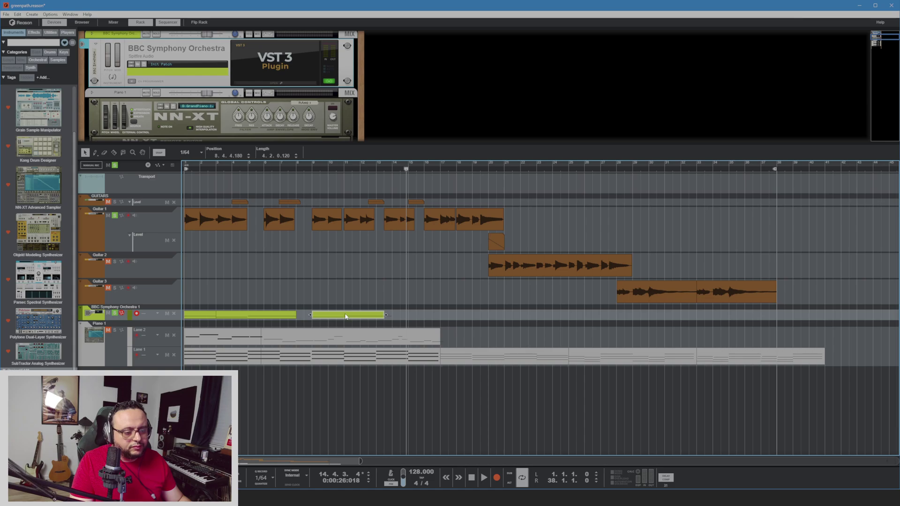
{"action": "key", "text": "Delete"}
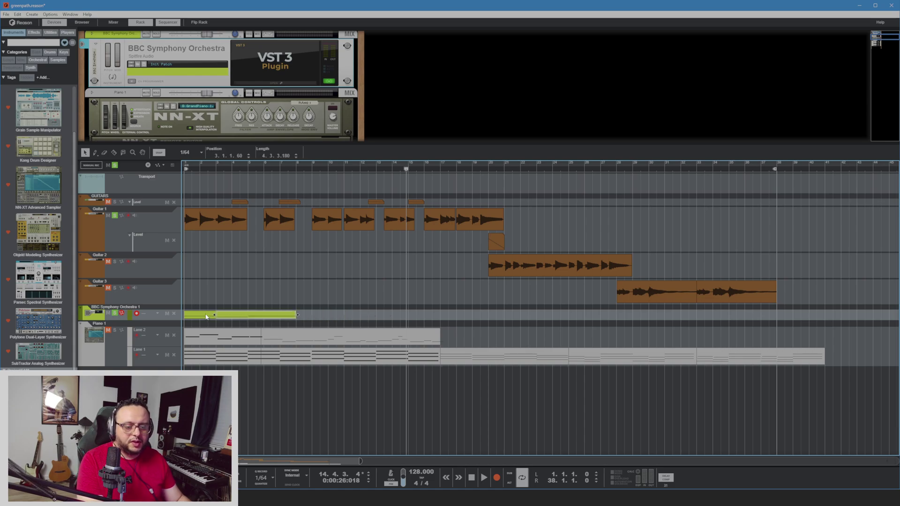
Join the two orchestra clips into one clip trimmed to four bars, and place a copy directly after it
{"action": "right_click", "coordinate": [260, 322]}
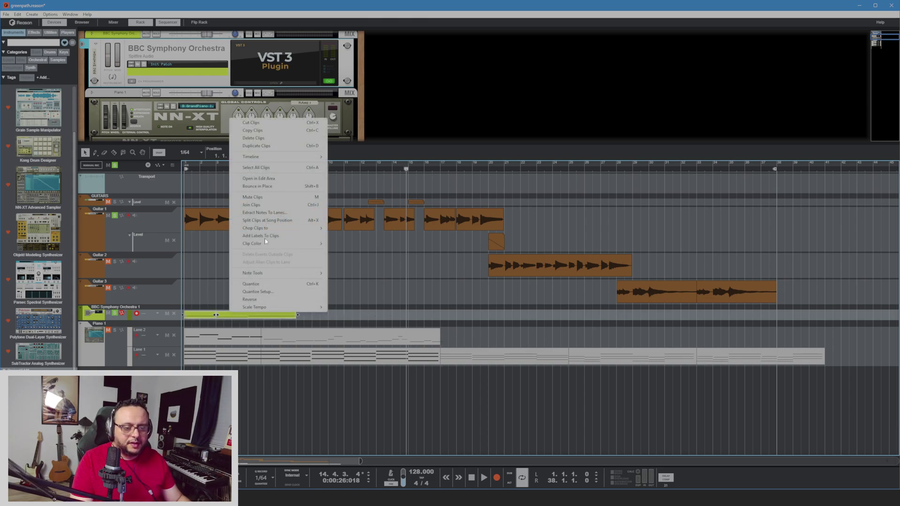
{"action": "left_click", "coordinate": [258, 206]}
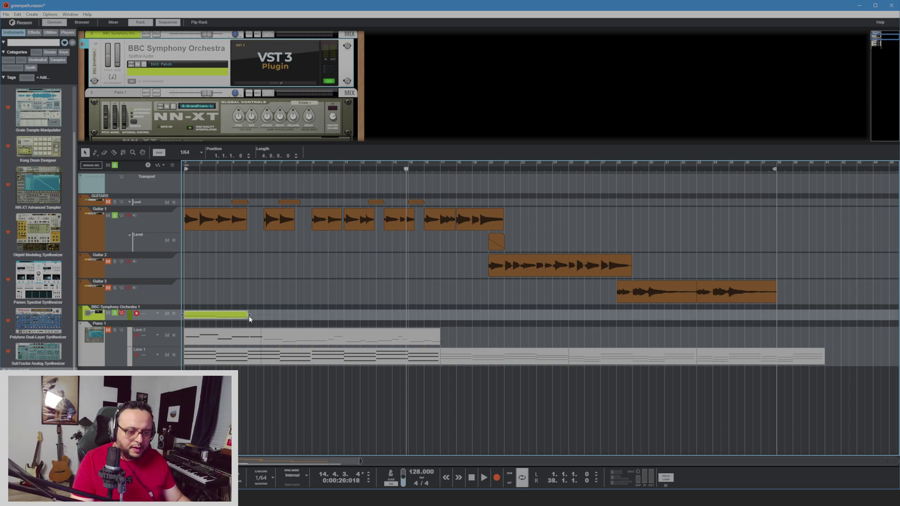
{"action": "left_click_drag", "start_coordinate": [213, 318], "coordinate": [300, 322]}
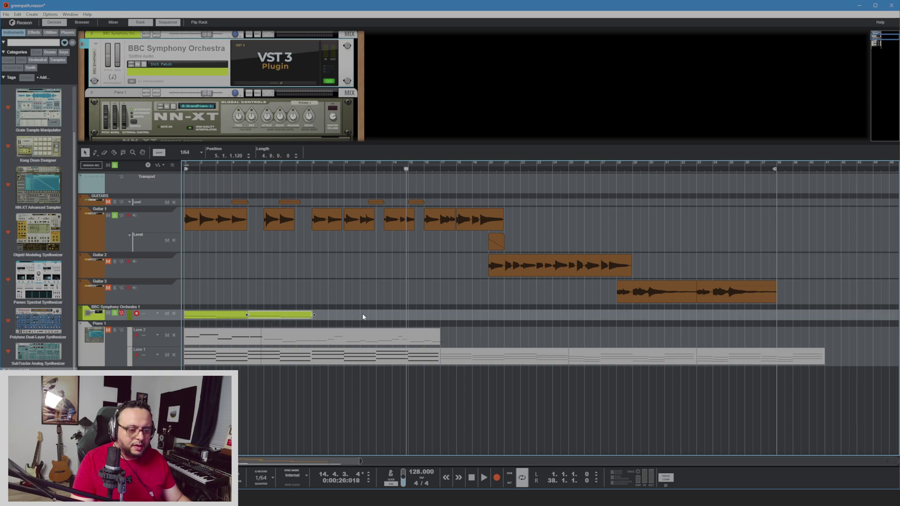
Align the copied orchestra clip to position 5.1.1.0 and set the sequencer snap value to 1/2
{"action": "left_click", "coordinate": [243, 292]}
{"action": "scroll", "coordinate": [249, 321], "scroll_direction": "up", "scroll_amount": 4}
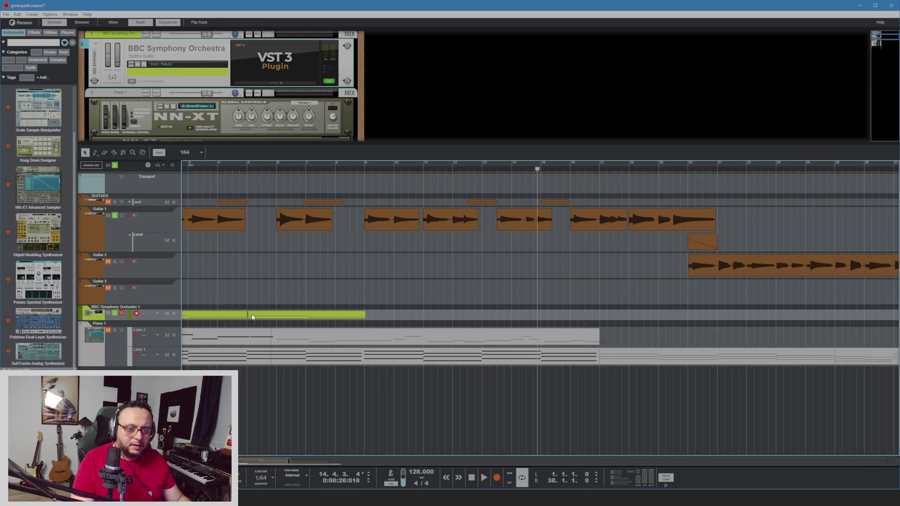
{"action": "left_click", "coordinate": [269, 317]}
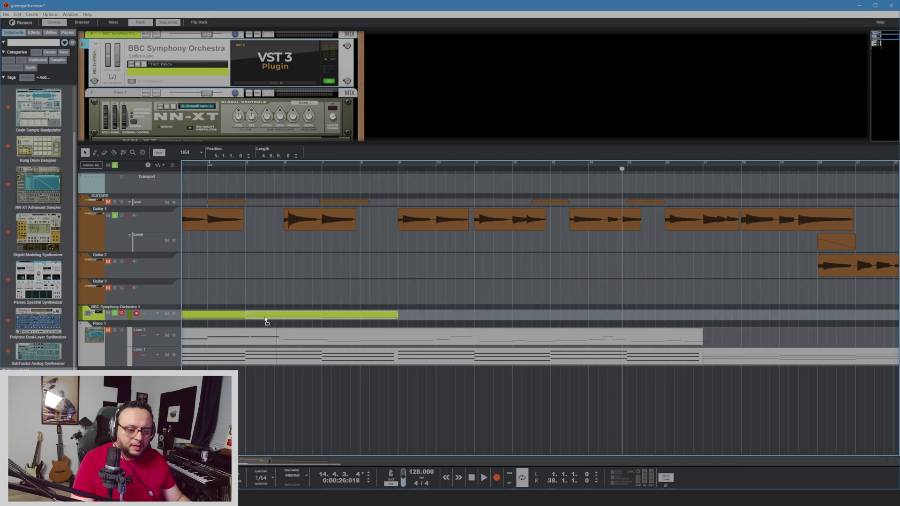
{"action": "left_click", "coordinate": [192, 153]}
{"action": "left_click", "coordinate": [193, 177]}
{"action": "mouse_move", "coordinate": [280, 315]}
{"action": "left_mouse_down"}
{"action": "mouse_move", "coordinate": [301, 322]}
{"action": "mouse_move", "coordinate": [278, 321]}
{"action": "left_mouse_up"}
{"action": "left_click", "coordinate": [267, 269]}
Move all clips on the guitar tracks later in the timeline, so the first one starts at about bar 30
{"action": "scroll", "coordinate": [235, 299], "scroll_direction": "down", "scroll_amount": 5}
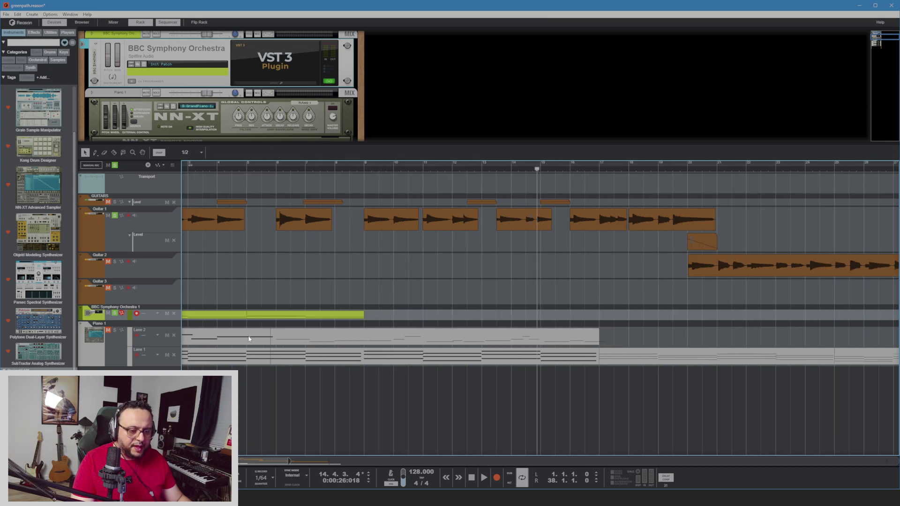
{"action": "scroll", "coordinate": [211, 221], "scroll_direction": "down", "scroll_amount": 2}
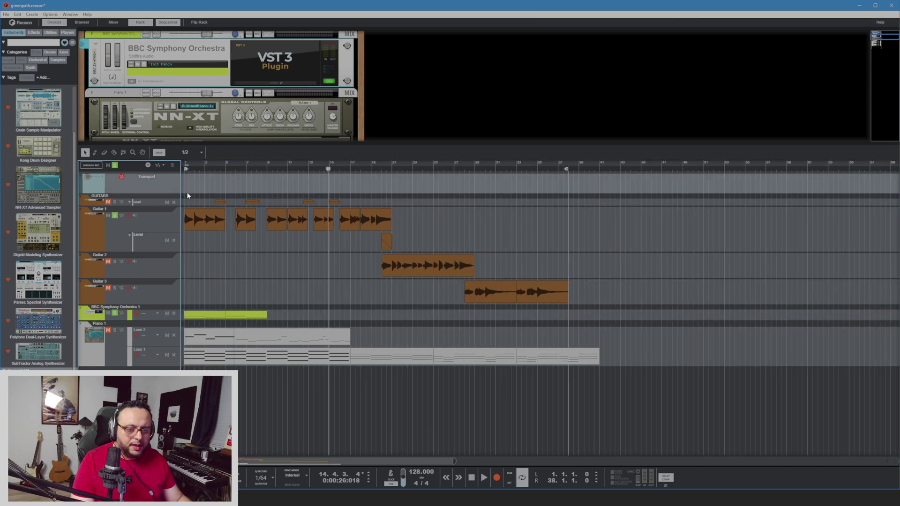
{"action": "left_click_drag", "start_coordinate": [187, 193], "coordinate": [554, 301]}
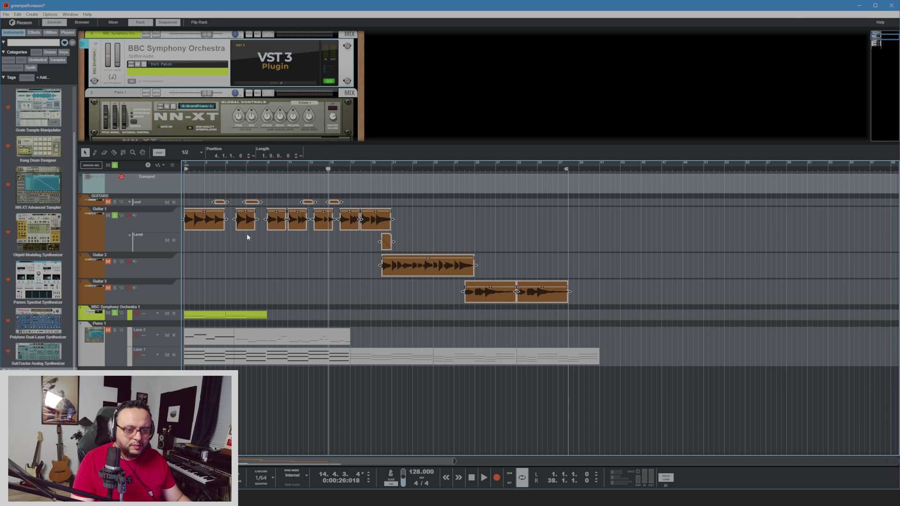
{"action": "left_click_drag", "start_coordinate": [247, 229], "coordinate": [554, 229]}
{"action": "left_click", "coordinate": [252, 247]}
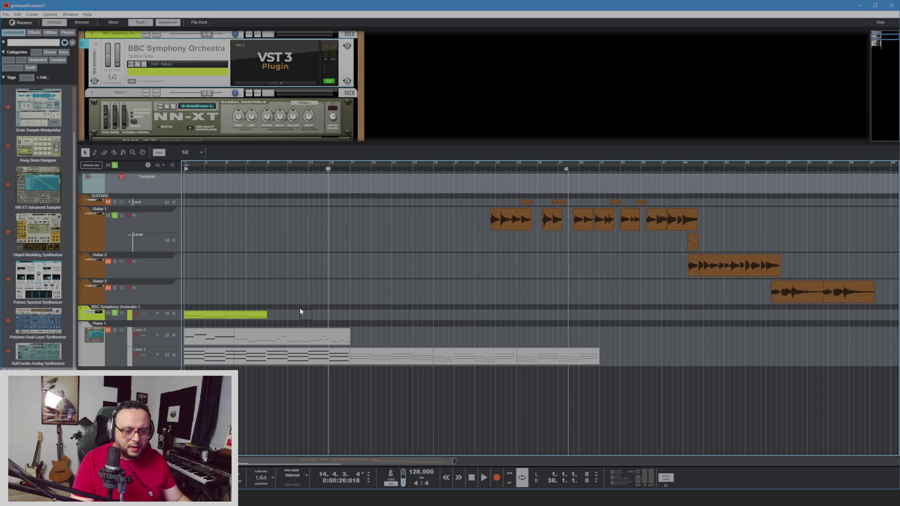
Duplicate the two four-bar orchestra clips from bar 9 up to bar 17 and play the arrangement from the start
{"action": "mouse_move", "coordinate": [300, 308]}
{"action": "left_mouse_down"}
{"action": "mouse_move", "coordinate": [203, 312]}
{"action": "mouse_move", "coordinate": [294, 317]}
{"action": "left_mouse_up"}
{"action": "left_click", "coordinate": [253, 189]}
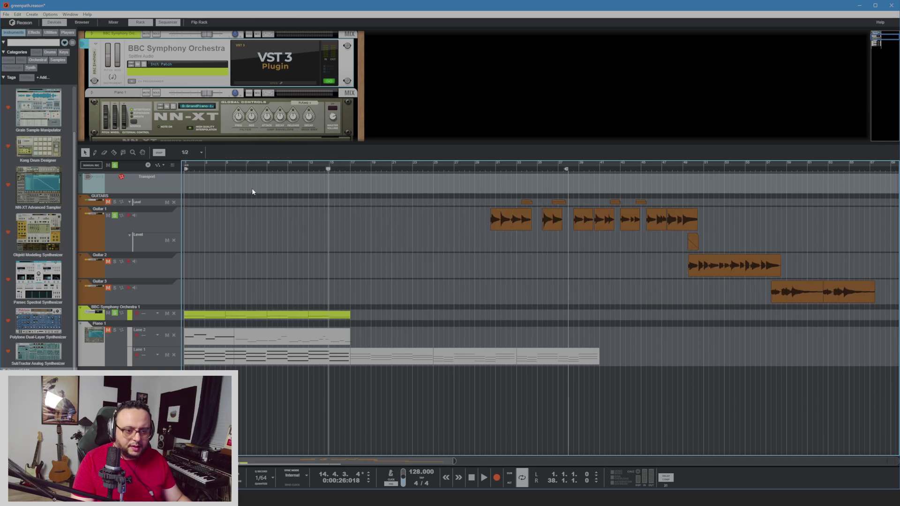
{"action": "key", "text": "Home"}
{"action": "key", "text": "space"}
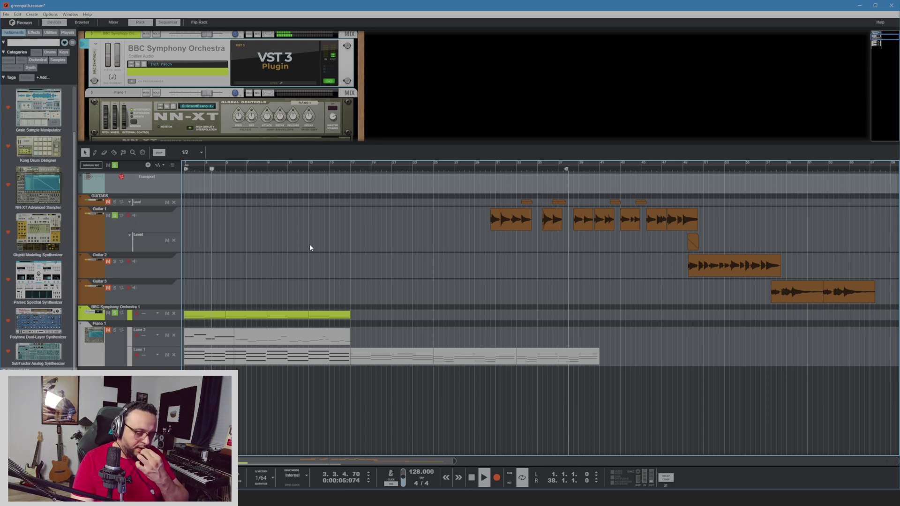
Open the first orchestra clip, extend its D1 note to a length of 2.0.0.120 and return to the arrangement
{"action": "double_click", "coordinate": [287, 316]}
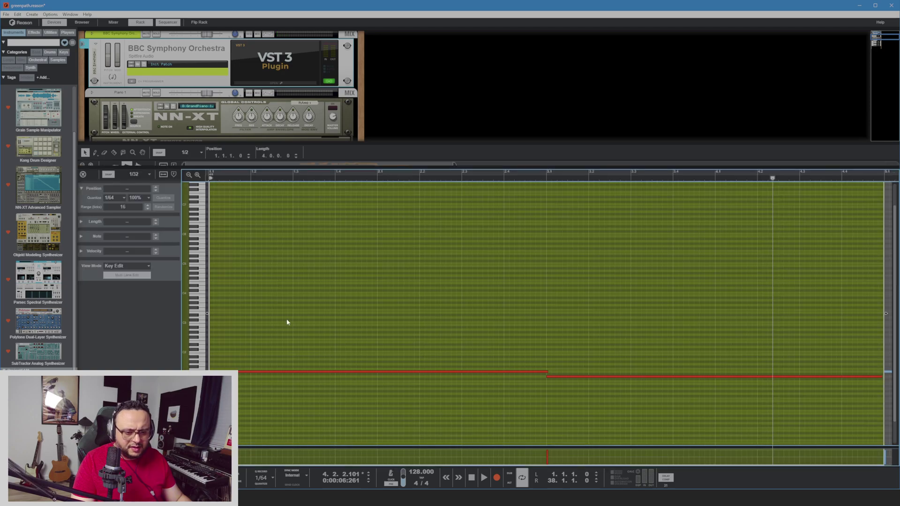
{"action": "left_click", "coordinate": [547, 372]}
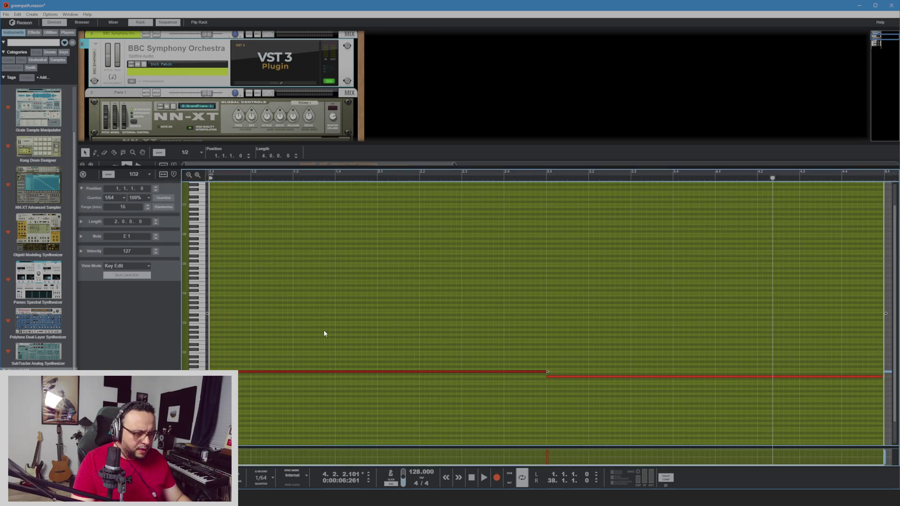
{"action": "left_click", "coordinate": [538, 391]}
{"action": "left_click", "coordinate": [882, 376]}
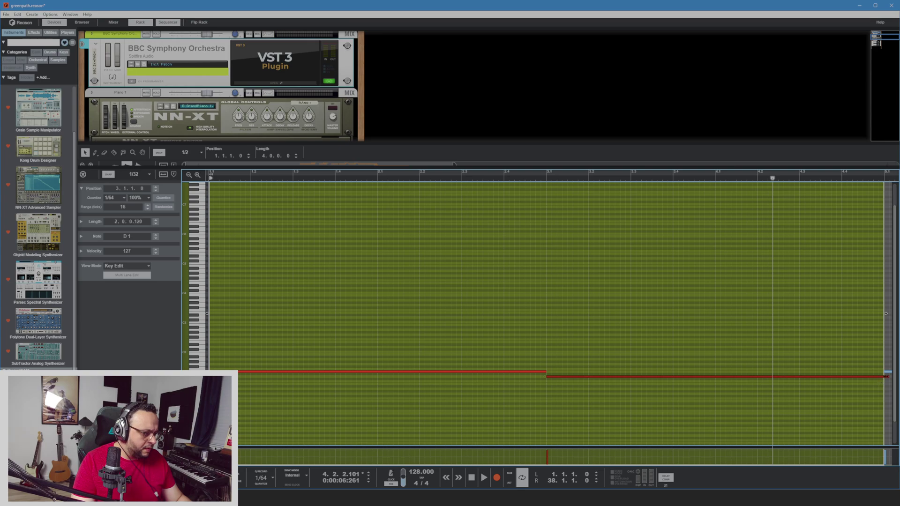
{"action": "left_click", "coordinate": [83, 174]}
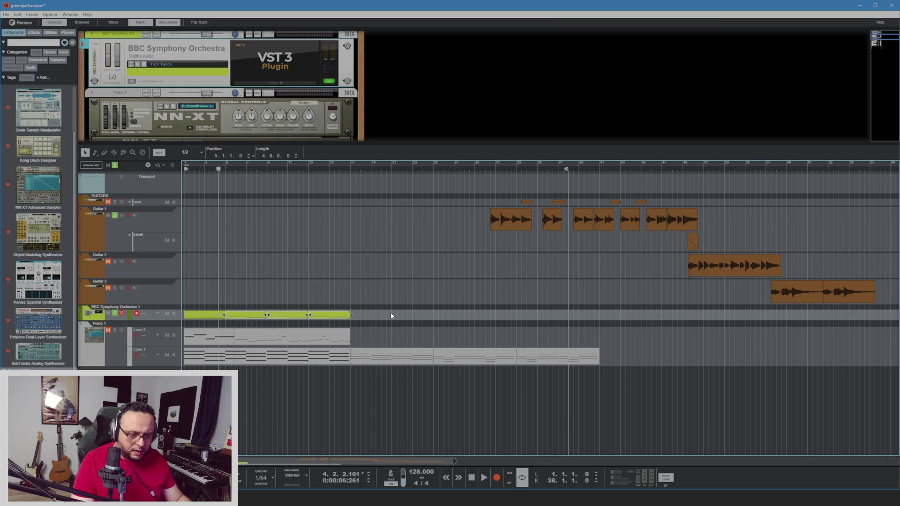
Replace the last three orchestra clips with three duplicates of the first clip up to bar 17, and play from the start
{"action": "left_click", "coordinate": [337, 314]}
{"action": "left_click_drag", "start_coordinate": [350, 315], "coordinate": [227, 315]}
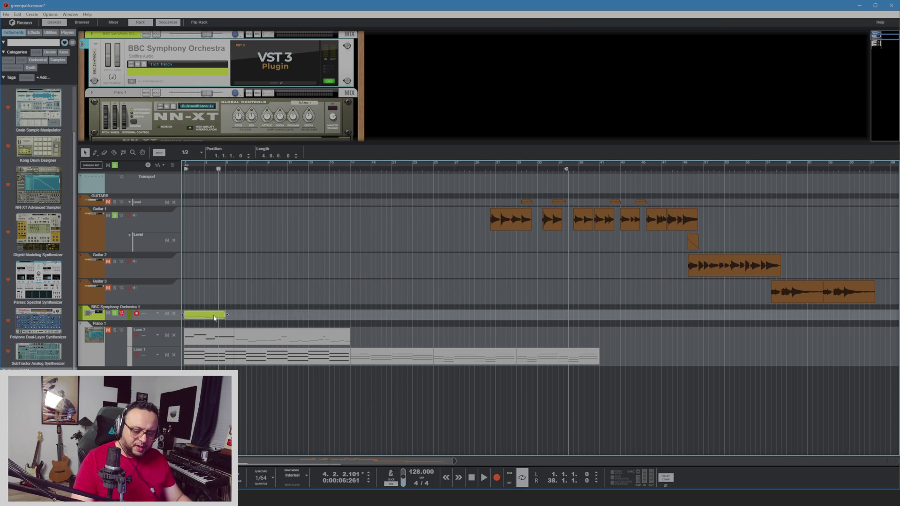
{"action": "key", "text": "ctrl+d"}
{"action": "key", "text": "ctrl+d"}
{"action": "key", "text": "ctrl+d"}
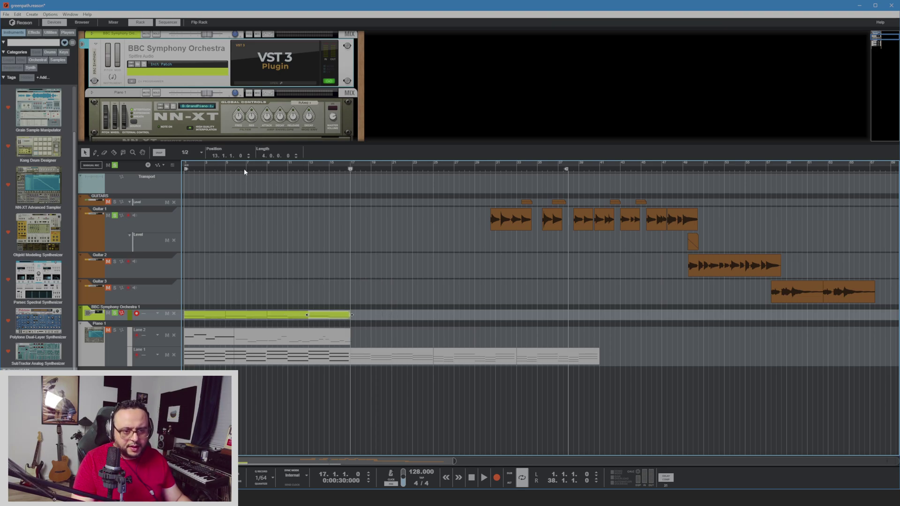
{"action": "key", "text": "Home"}
{"action": "key", "text": "space"}
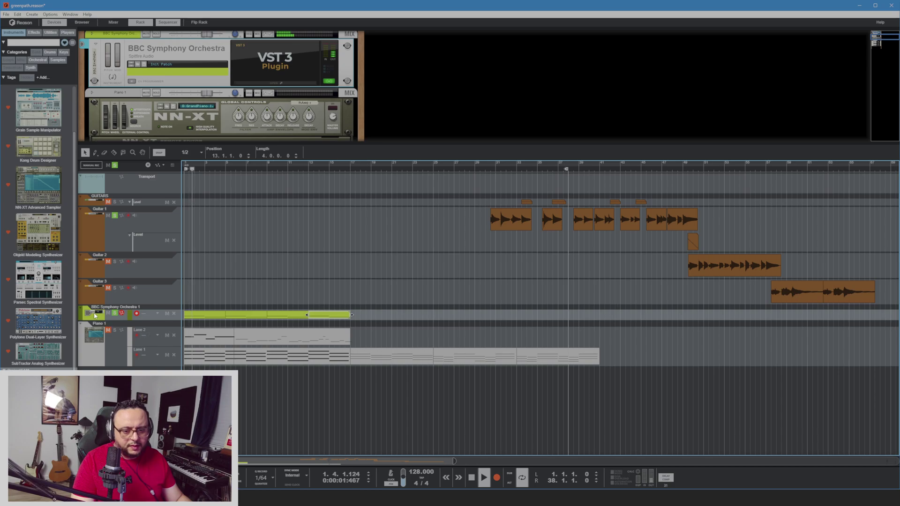
Stop playback, enlarge the rack area above the sequencer and select the BBC Symphony Orchestra's mix channel
{"action": "left_click", "coordinate": [96, 316]}
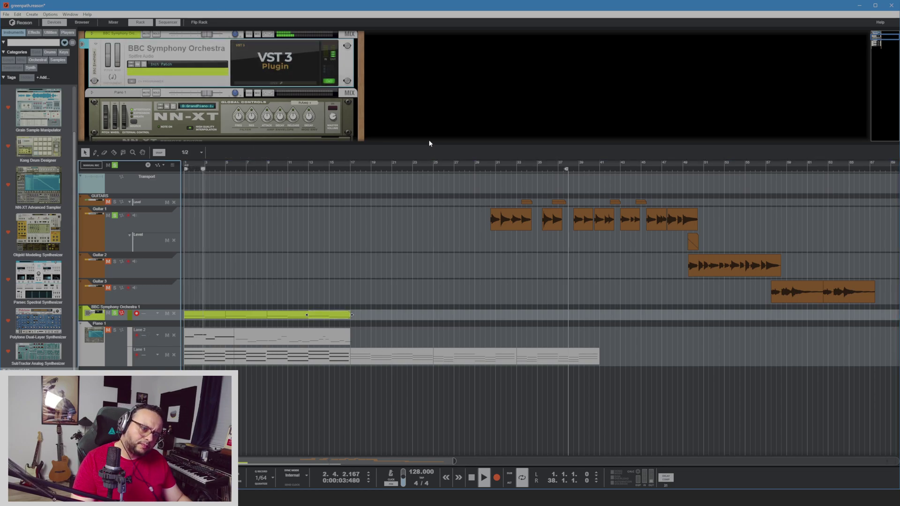
{"action": "left_click_drag", "start_coordinate": [430, 143], "coordinate": [436, 252]}
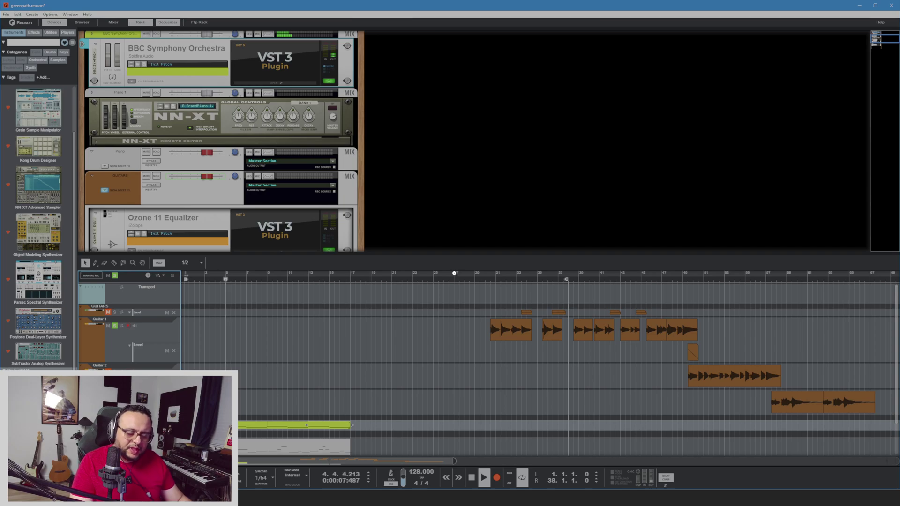
{"action": "key", "text": "space"}
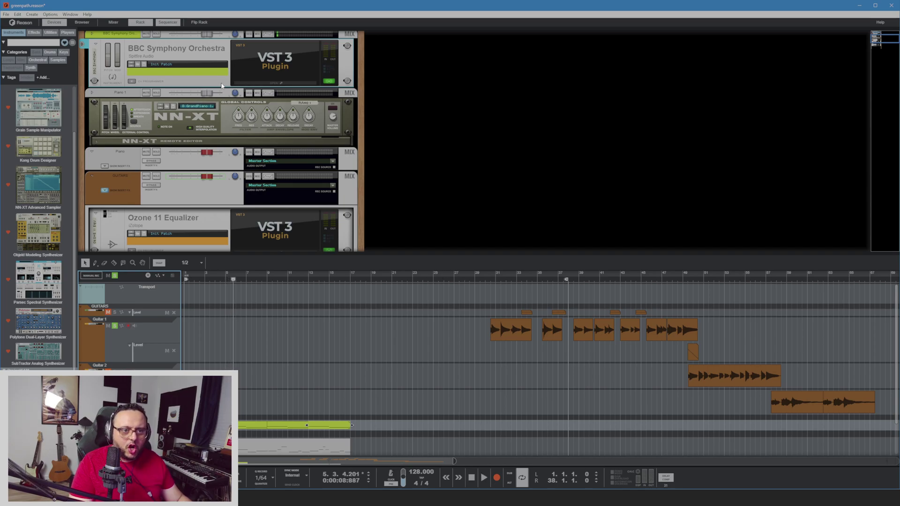
{"action": "scroll", "coordinate": [228, 87], "scroll_direction": "up", "scroll_amount": 3}
{"action": "left_click_drag", "start_coordinate": [233, 99], "coordinate": [233, 104]}
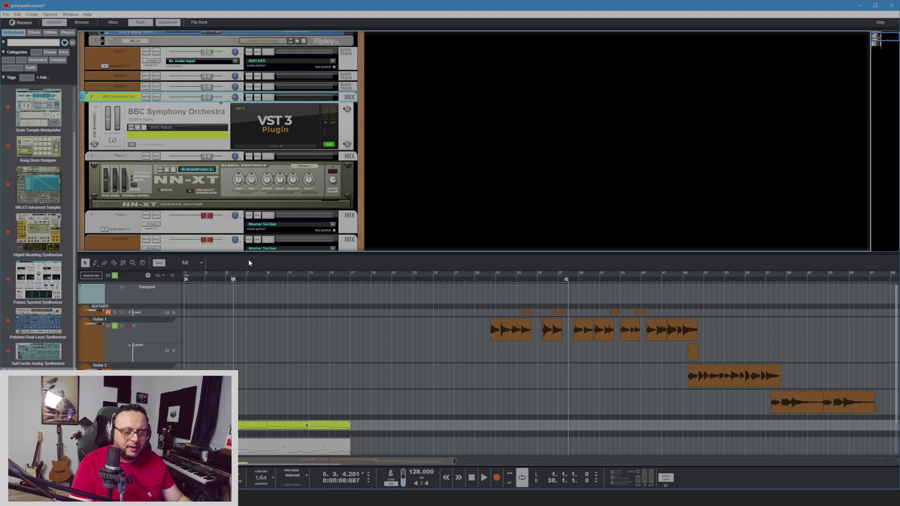
Duplicate the BBC Symphony Orchestra channel together with its clips and pan the duplicate left to about -47
{"action": "scroll", "coordinate": [488, 370], "scroll_direction": "down", "scroll_amount": 2}
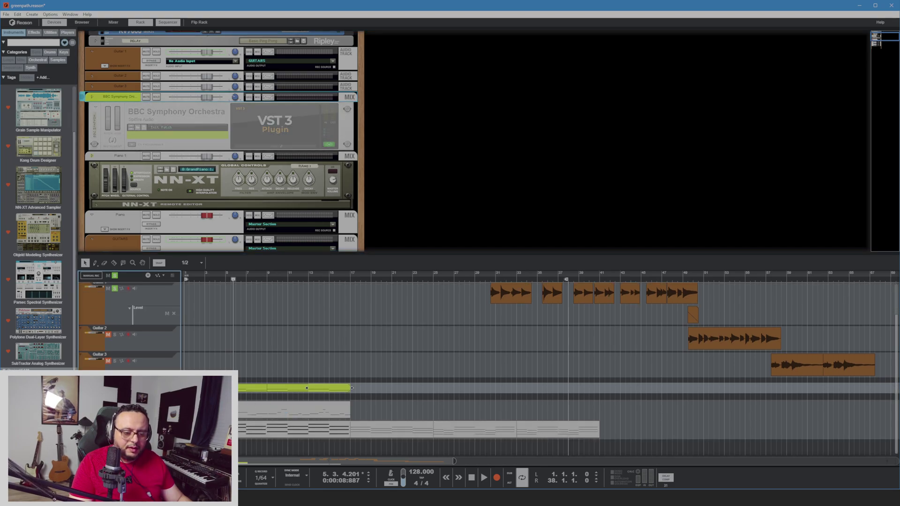
{"action": "key", "text": "ctrl+d"}
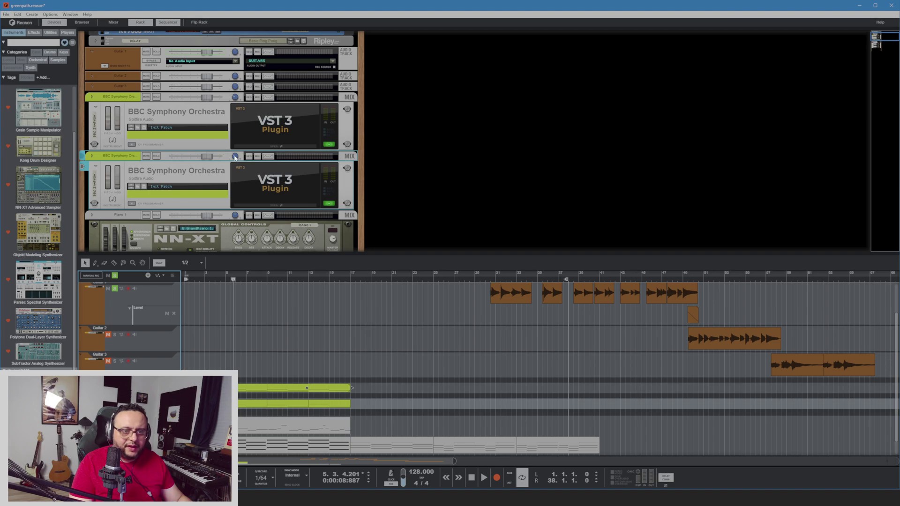
{"action": "left_click", "coordinate": [235, 157]}
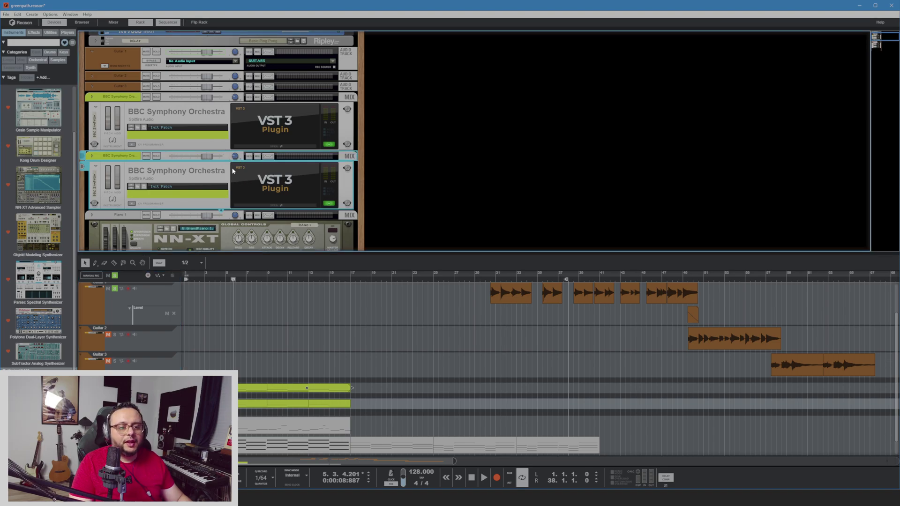
{"action": "mouse_move", "coordinate": [233, 159]}
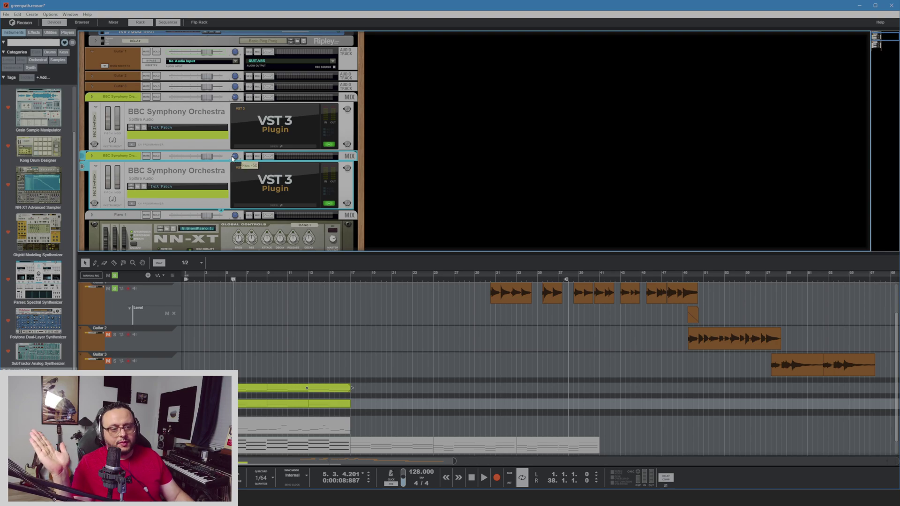
{"action": "scroll", "coordinate": [232, 158], "scroll_direction": "up", "scroll_amount": 5}
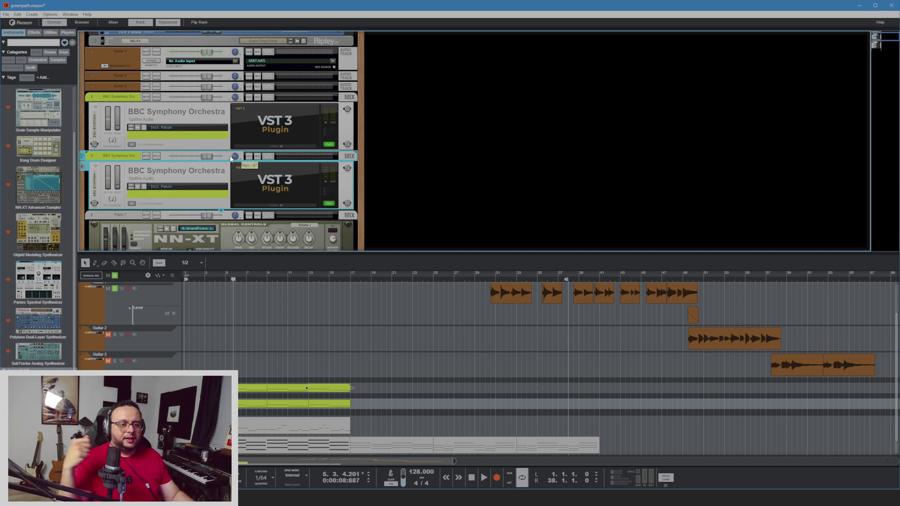
Pan the original BBC Symphony Orchestra channel to the right and play both orchestra channels from the start of the song
{"action": "left_click", "coordinate": [233, 97]}
{"action": "left_click_drag", "start_coordinate": [234, 98], "coordinate": [237, 90]}
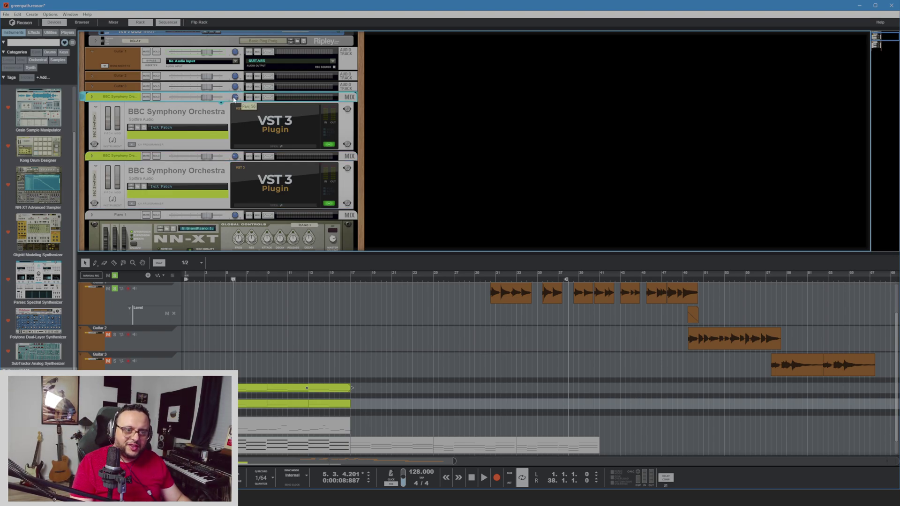
{"action": "mouse_move", "coordinate": [235, 99]}
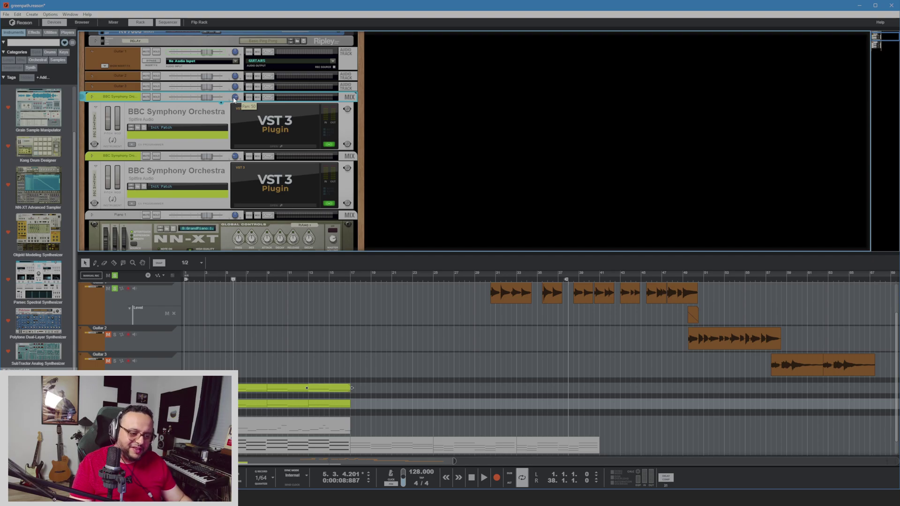
{"action": "scroll", "coordinate": [225, 282], "scroll_direction": "up", "scroll_amount": 1}
{"action": "left_click", "coordinate": [225, 279]}
{"action": "key", "text": "Home"}
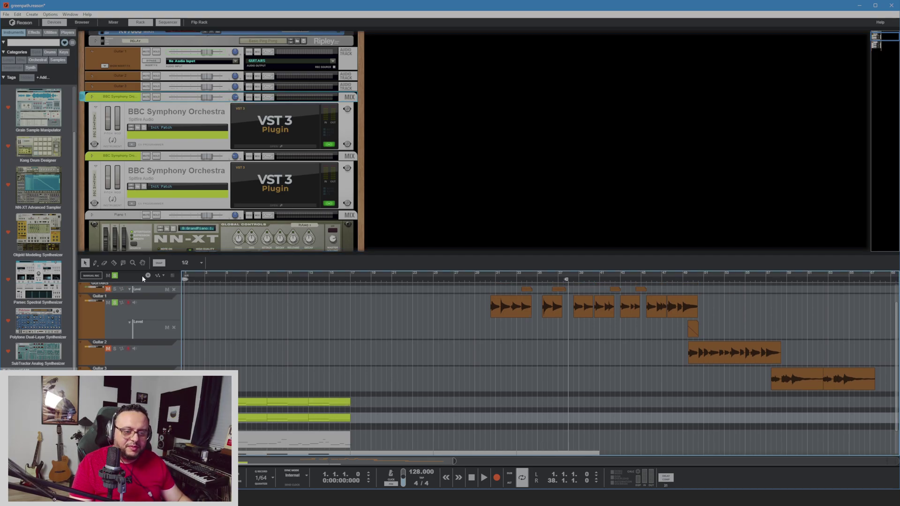
{"action": "scroll", "coordinate": [280, 333], "scroll_direction": "down", "scroll_amount": 2}
{"action": "key", "text": "space"}
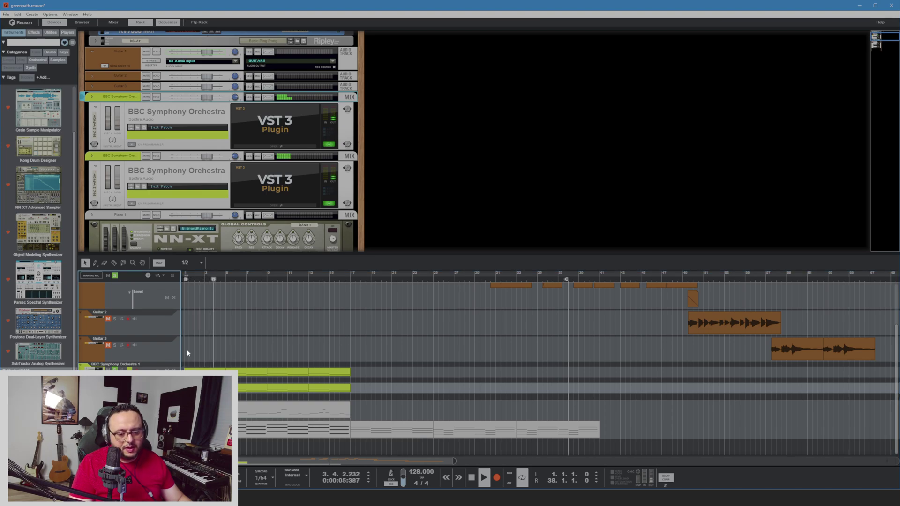
{"action": "key", "text": "space"}
Select all clips on the two orchestra tracks and join them into one 16-bar clip per track
{"action": "key", "text": "Up"}
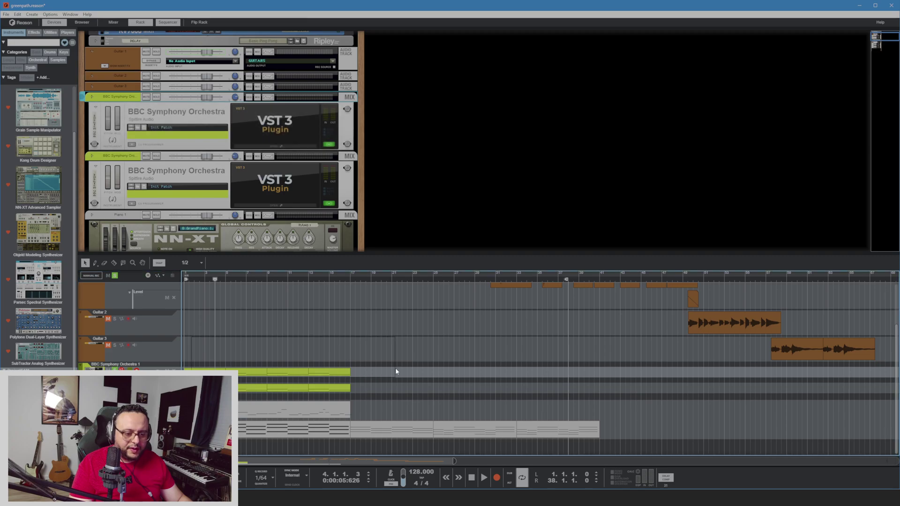
{"action": "left_click", "coordinate": [290, 374]}
{"action": "left_click_drag", "start_coordinate": [379, 398], "coordinate": [110, 342]}
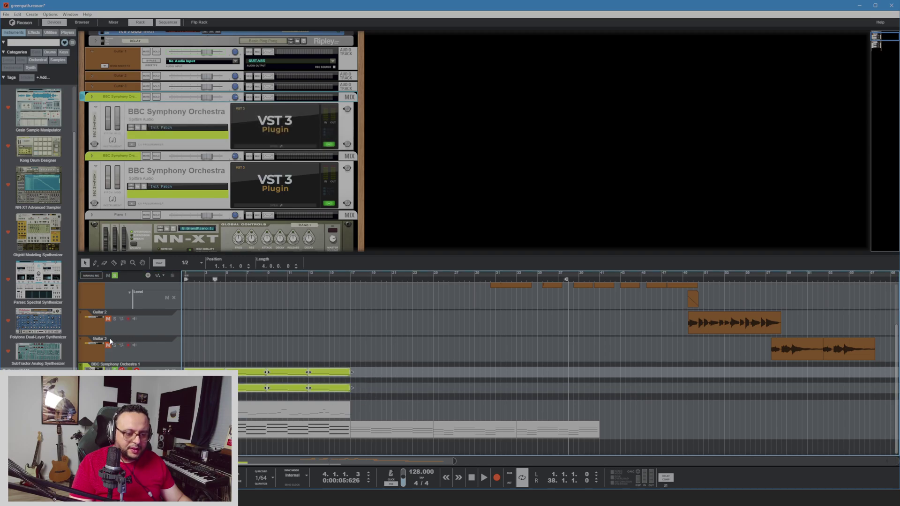
{"action": "right_click", "coordinate": [277, 375]}
{"action": "left_click", "coordinate": [308, 389]}
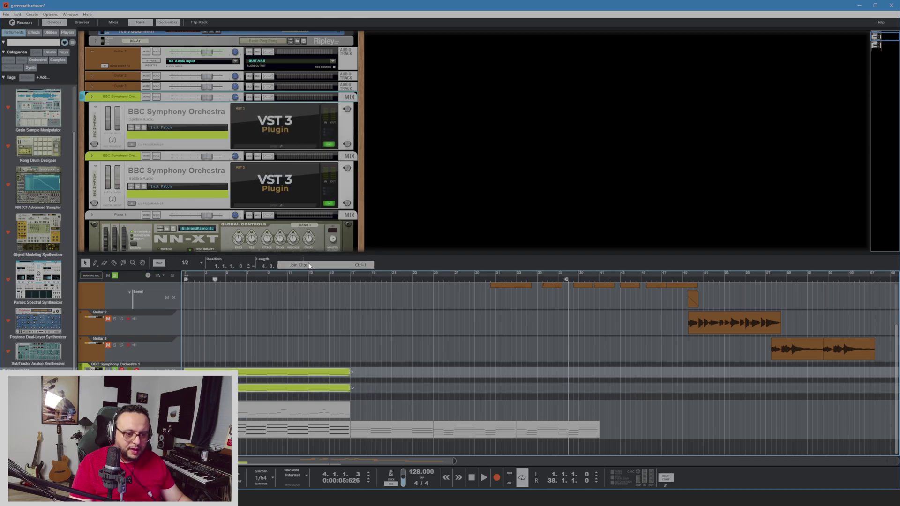
Transpose all notes in the upper joined orchestra clip up one octave and return to the arrangement
{"action": "double_click", "coordinate": [309, 388]}
{"action": "key", "text": "ctrl+a"}
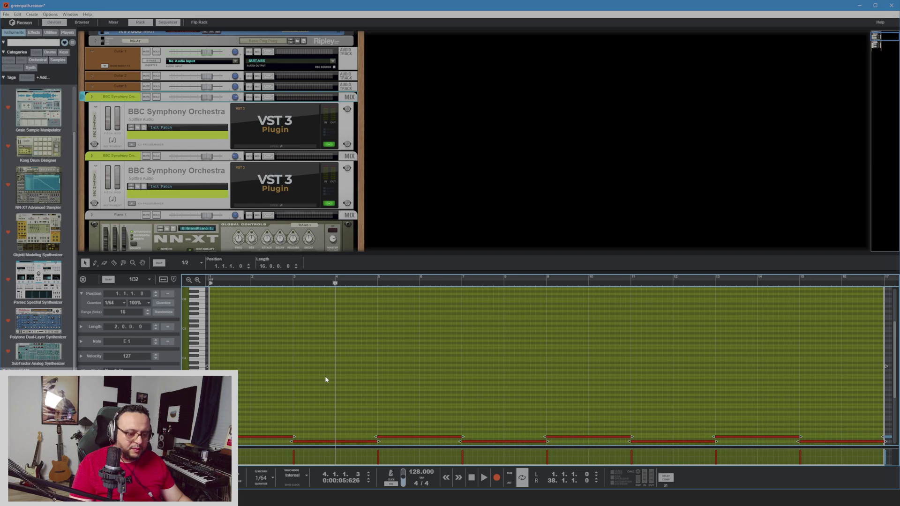
{"action": "key", "text": "shift+Up"}
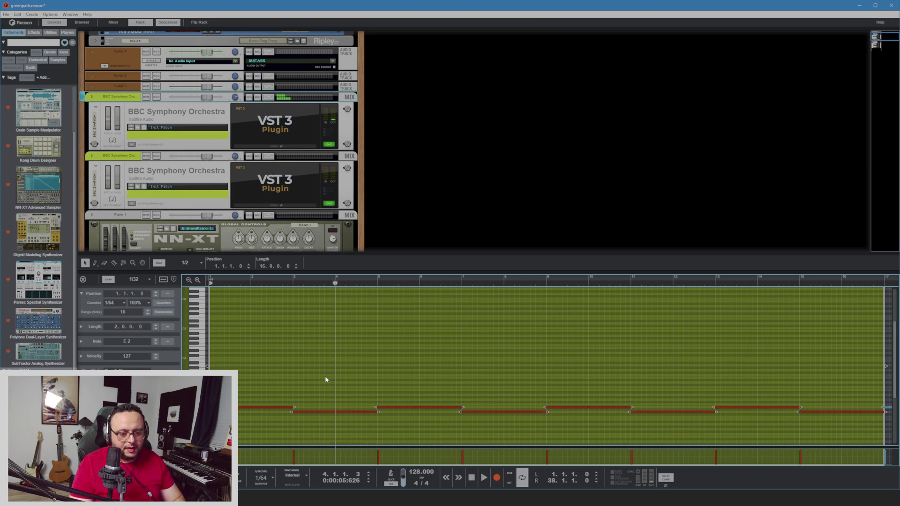
{"action": "left_click", "coordinate": [83, 280]}
Play the arrangement from near the start to hear the two orchestra tracks an octave apart, and stop around bar 9
{"action": "left_click", "coordinate": [187, 278]}
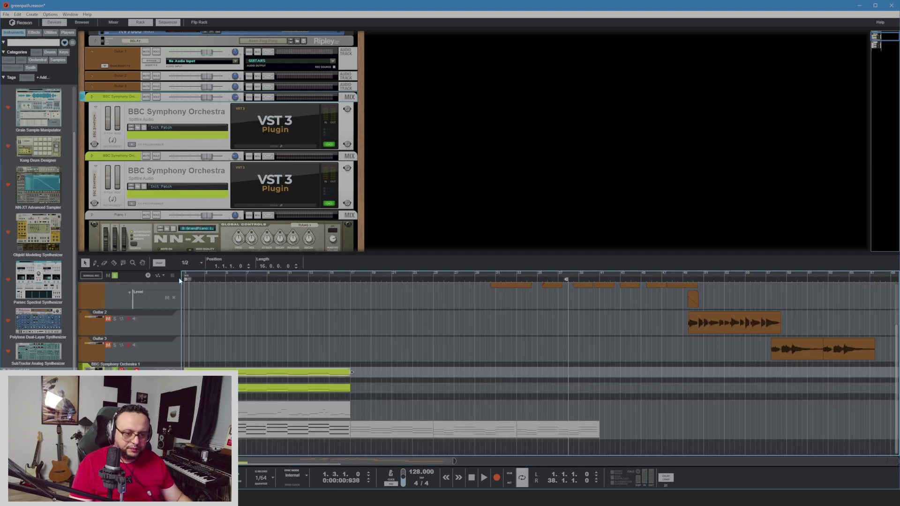
{"action": "key", "text": "space"}
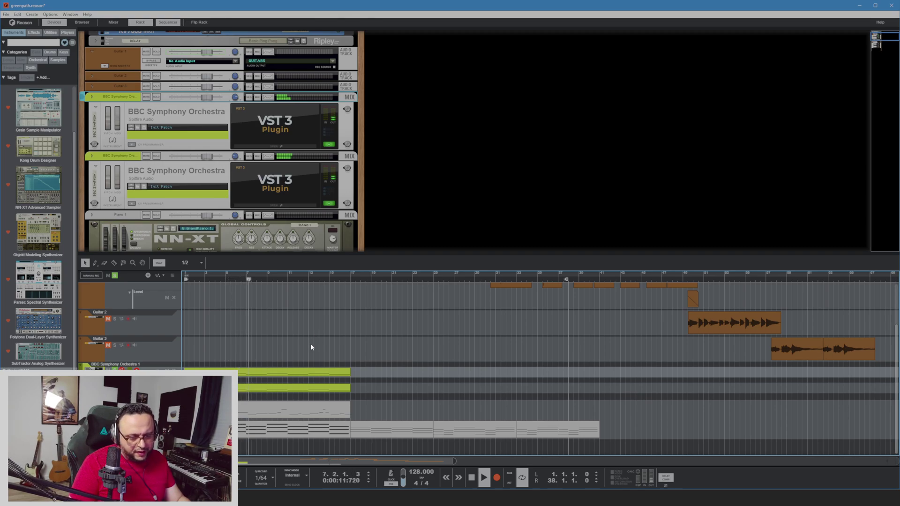
{"action": "scroll", "coordinate": [478, 356], "scroll_direction": "up", "scroll_amount": 3}
{"action": "scroll", "coordinate": [476, 355], "scroll_direction": "down", "scroll_amount": 3}
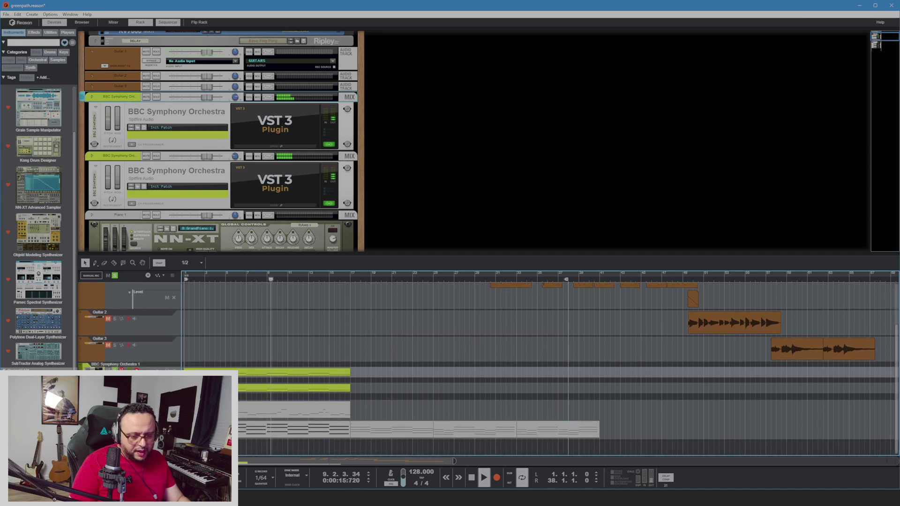
{"action": "key", "text": "space"}
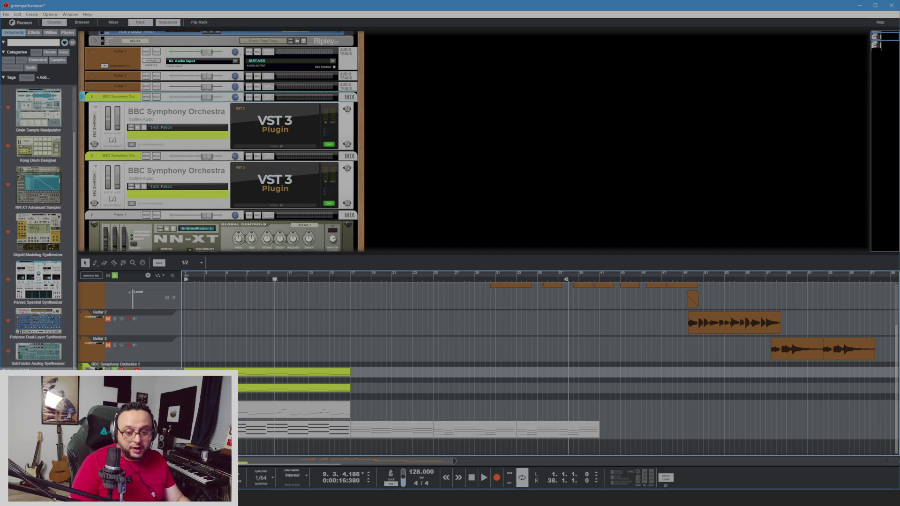
Add a third BBC Symphony Orchestra and open a copy of the first piano chord clip placed on its track at bar 1
{"action": "left_click", "coordinate": [38, 399]}
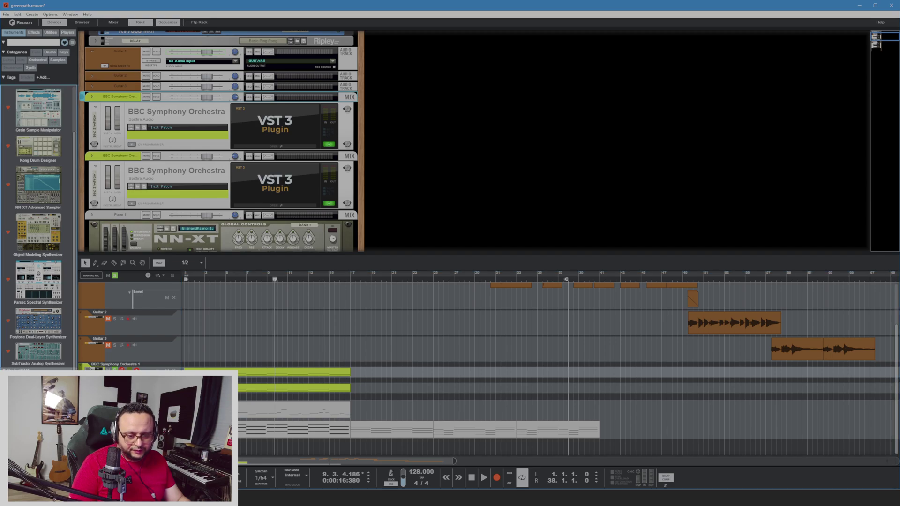
{"action": "left_click_drag", "start_coordinate": [38, 399], "coordinate": [274, 421]}
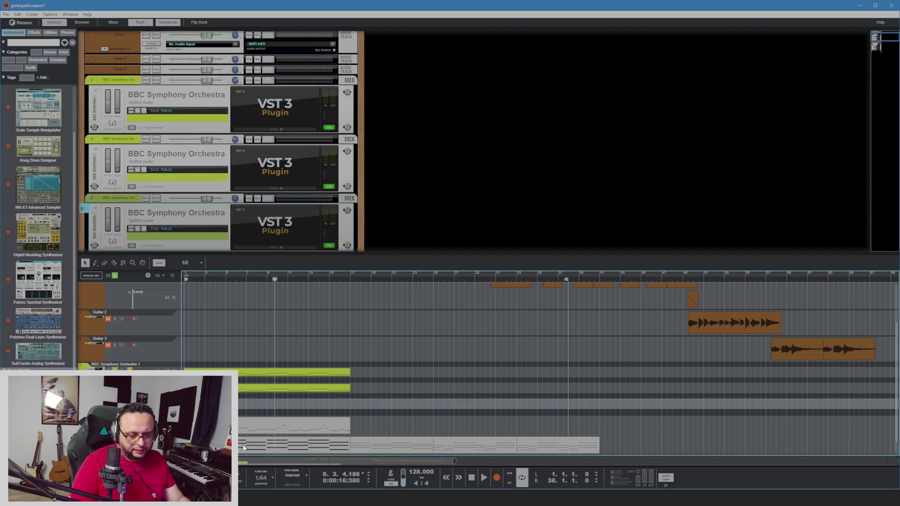
{"action": "left_click", "coordinate": [257, 451]}
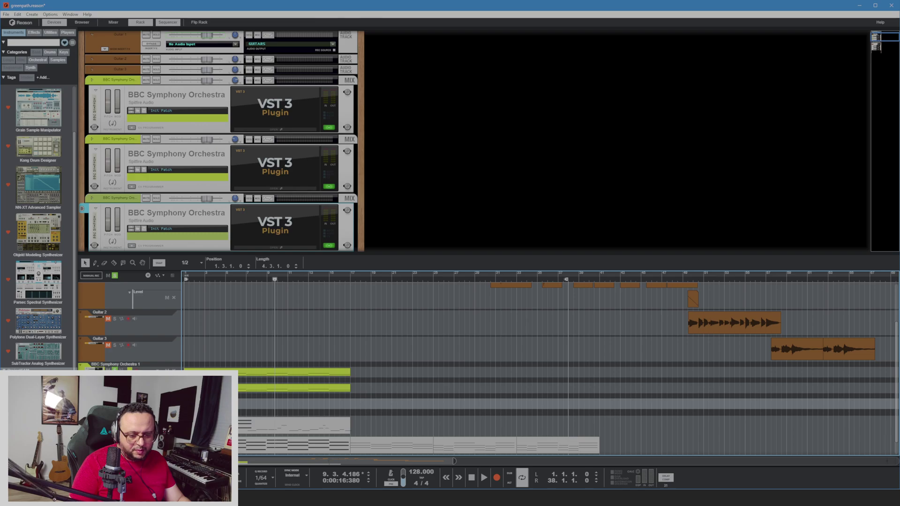
{"action": "left_click_drag", "start_coordinate": [217, 426], "coordinate": [211, 403]}
{"action": "double_click", "coordinate": [242, 407]}
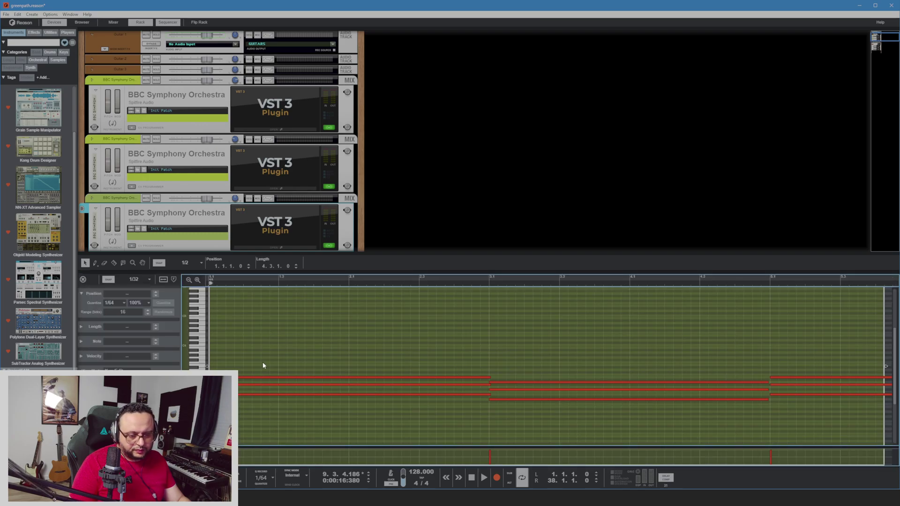
{"action": "left_click", "coordinate": [241, 384]}
{"action": "left_click_drag", "start_coordinate": [492, 385], "coordinate": [498, 384]}
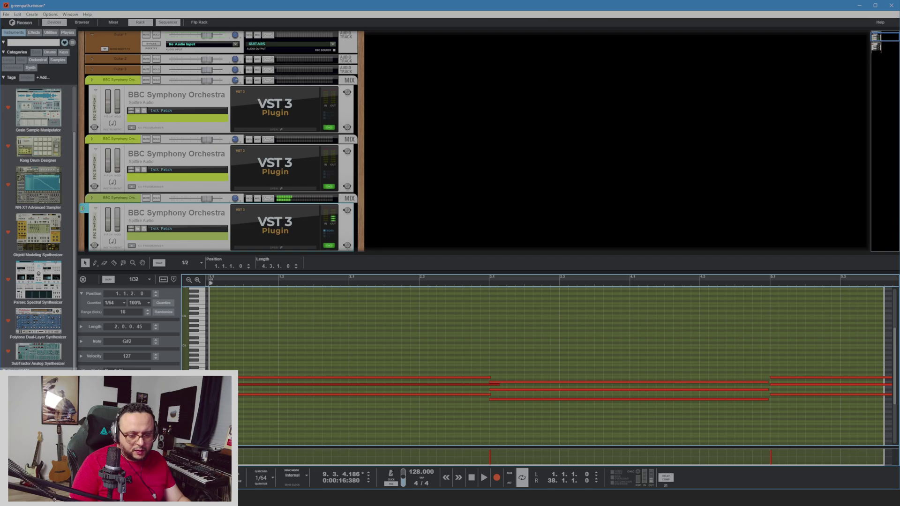
{"action": "key", "text": "ctrl+z"}
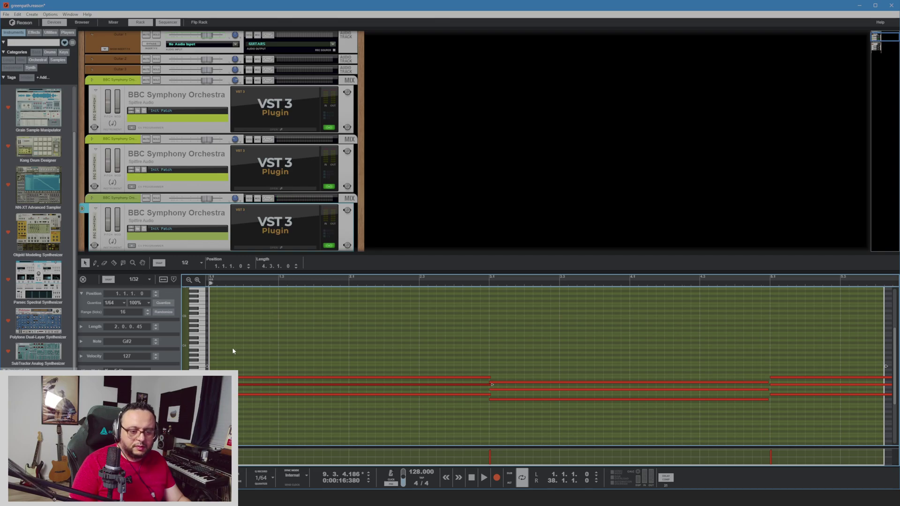
Open the third orchestra's plugin window, briefly play from the beginning of the clip and return to the arrangement
{"action": "left_click", "coordinate": [275, 248]}
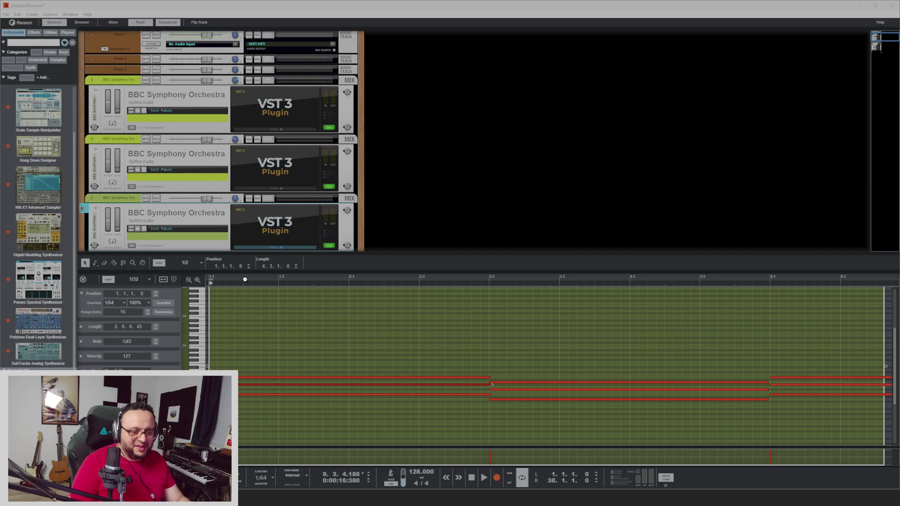
{"action": "left_click", "coordinate": [230, 282]}
{"action": "key", "text": "space"}
{"action": "key", "text": "space"}
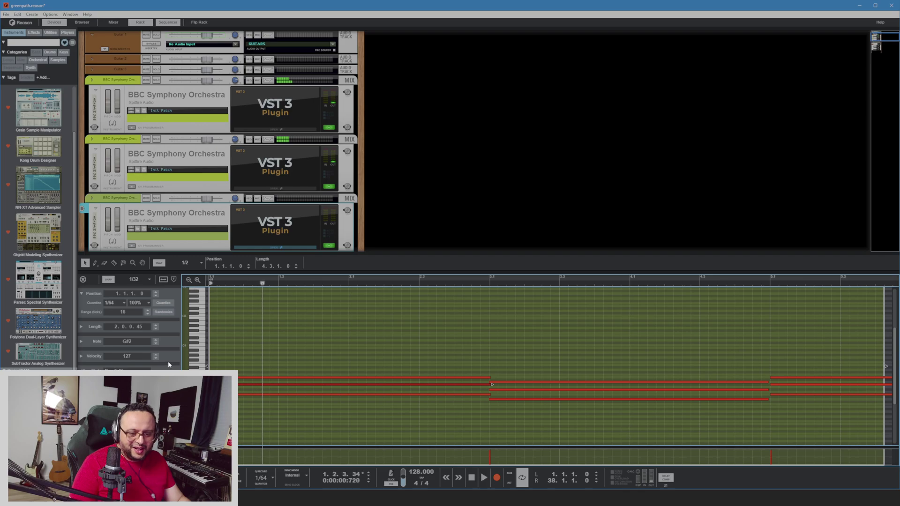
{"action": "left_click", "coordinate": [83, 279]}
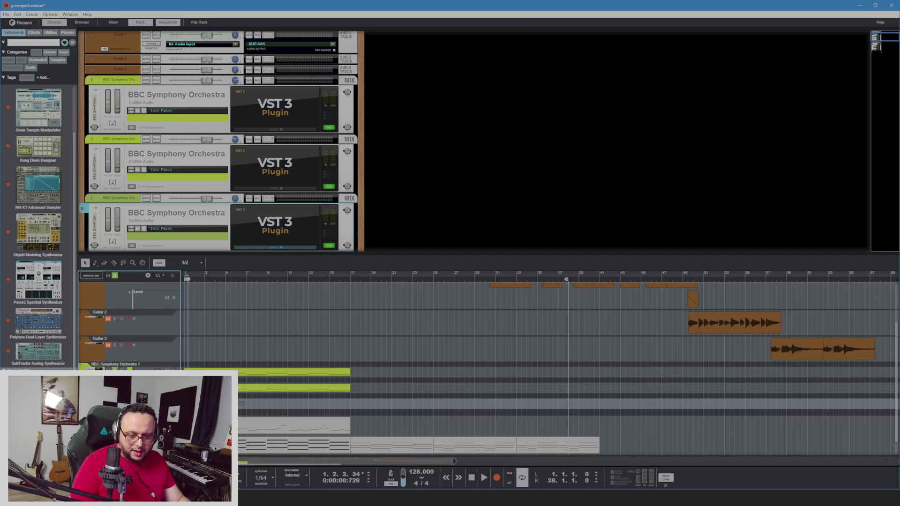
Reopen the third orchestra's chord clip and delete the chord that starts at bar 5
{"action": "double_click", "coordinate": [252, 404]}
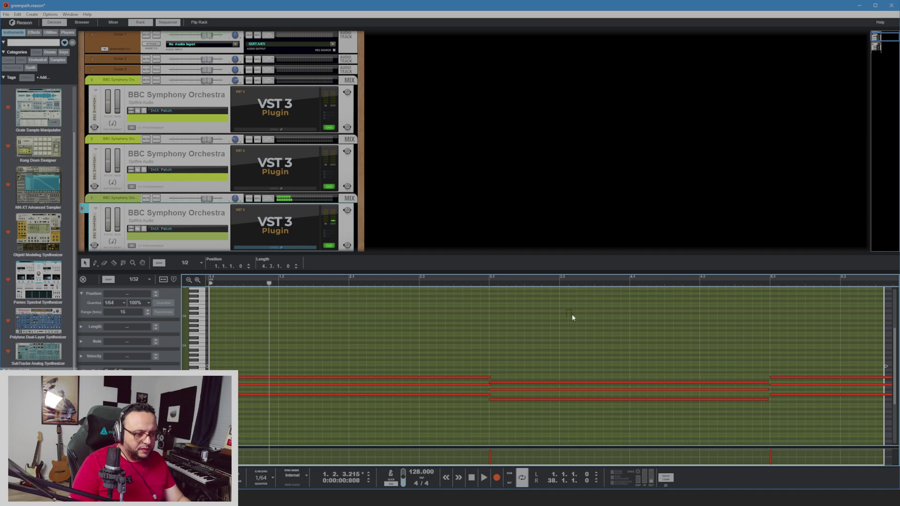
{"action": "left_click_drag", "start_coordinate": [572, 316], "coordinate": [725, 401]}
{"action": "left_click_drag", "start_coordinate": [824, 341], "coordinate": [856, 427]}
{"action": "key", "text": "Delete"}
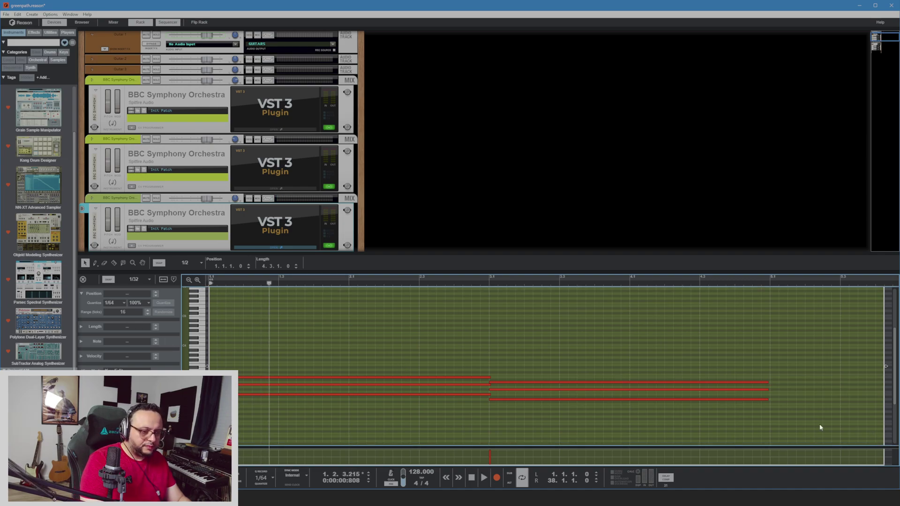
Shorten the first chord's upper notes from their fronts so G#2 starts at 1.3.1.0 and B2 at 2.1.1.0
{"action": "left_click", "coordinate": [487, 385]}
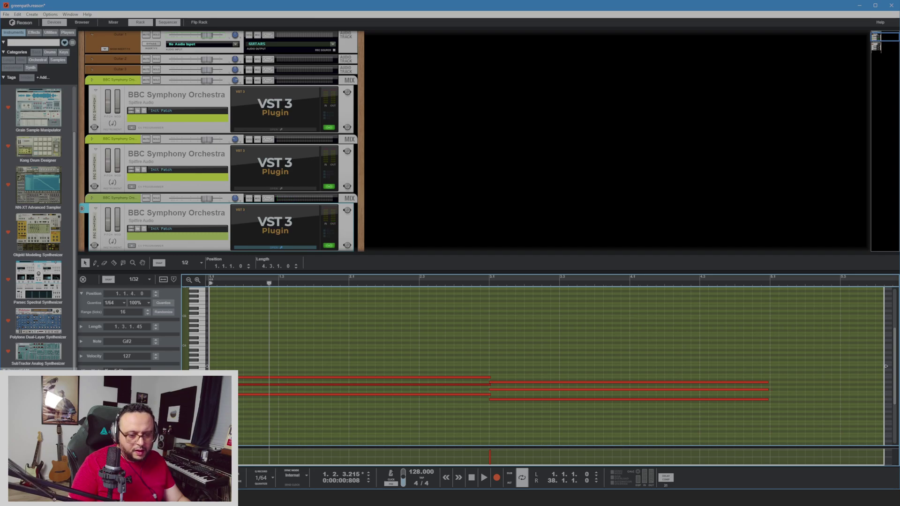
{"action": "left_click_drag", "start_coordinate": [238, 384], "coordinate": [276, 384]}
{"action": "left_click", "coordinate": [229, 378]}
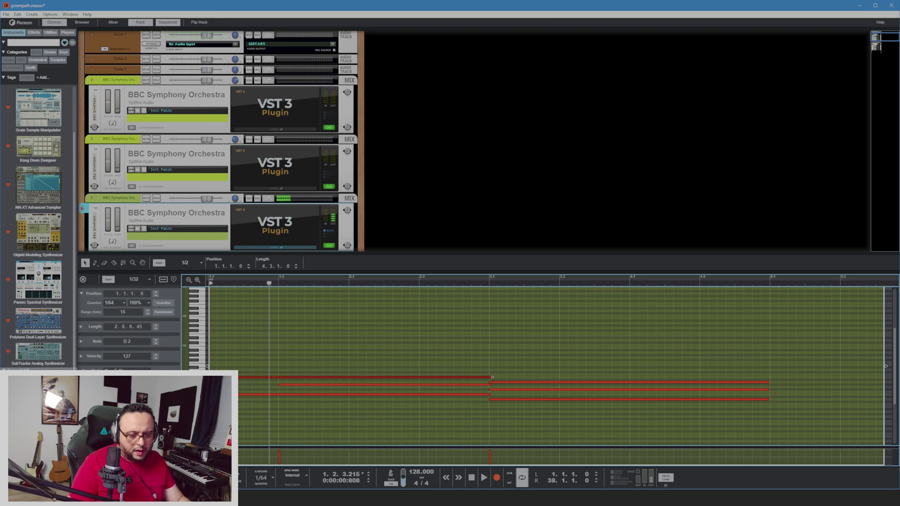
{"action": "left_click", "coordinate": [492, 377]}
{"action": "left_click_drag", "start_coordinate": [211, 378], "coordinate": [357, 385]}
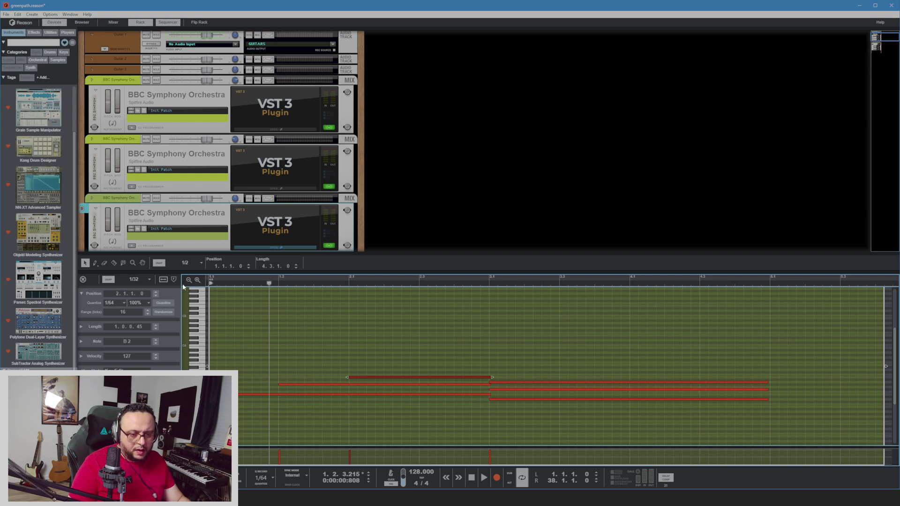
Play the staggered chord from near the clip's start and extend the G#2 note's front back to 1.2.1.0
{"action": "left_click", "coordinate": [224, 281]}
{"action": "key", "text": "space"}
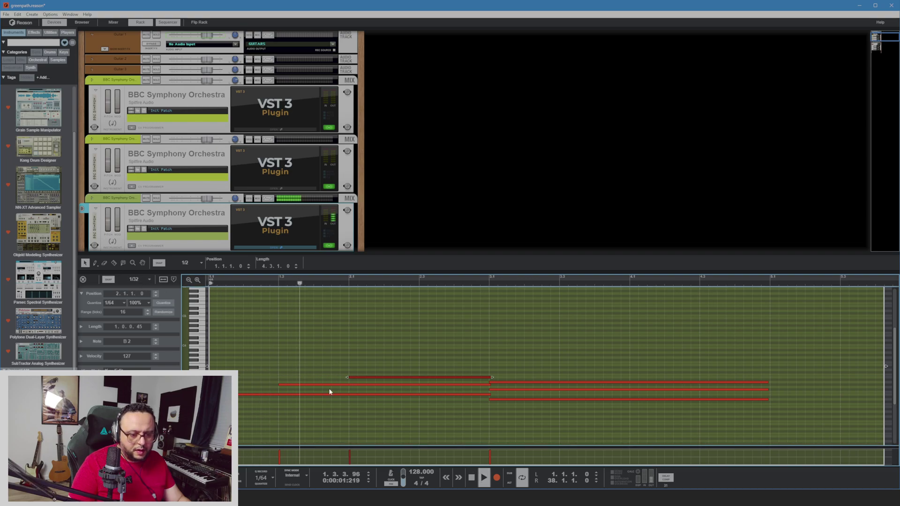
{"action": "key", "text": "space"}
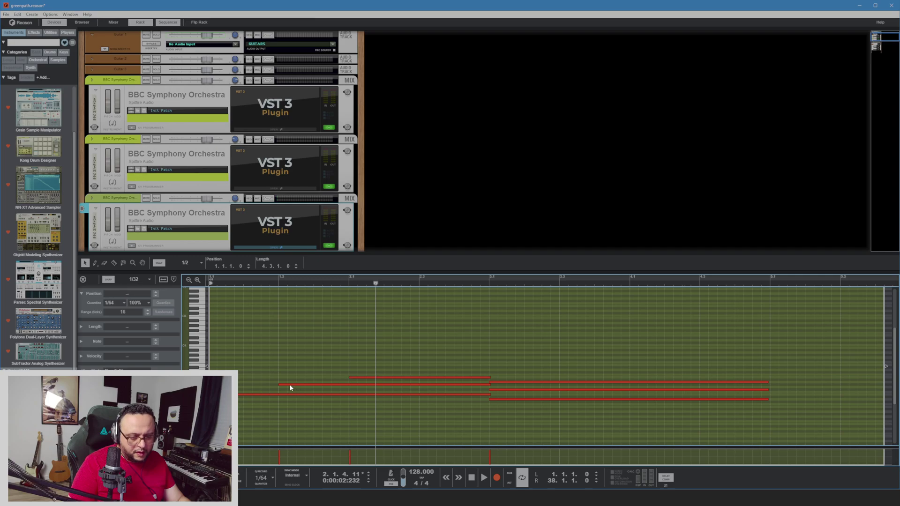
{"action": "left_click_drag", "start_coordinate": [280, 385], "coordinate": [252, 385]}
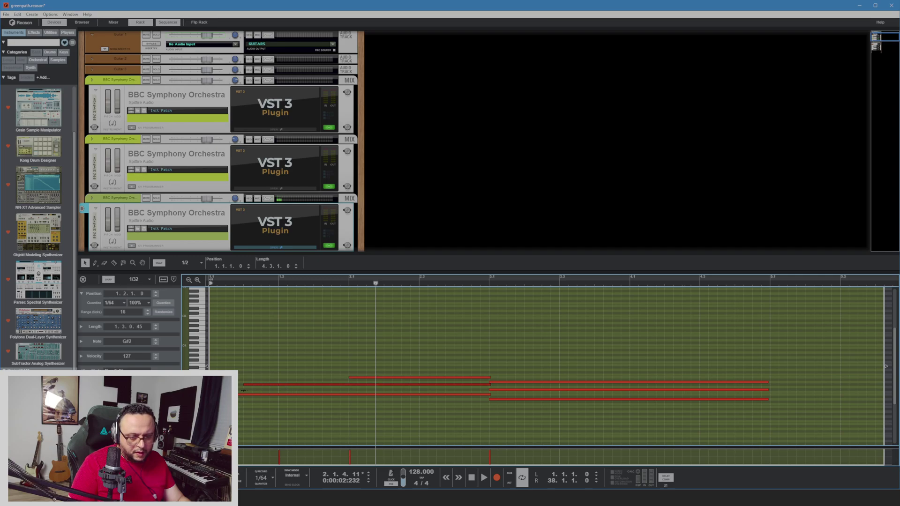
Extend the B2 note's front back to 1.3.1.0 and briefly play the staggered chord from near the clip's start
{"action": "left_click", "coordinate": [362, 378]}
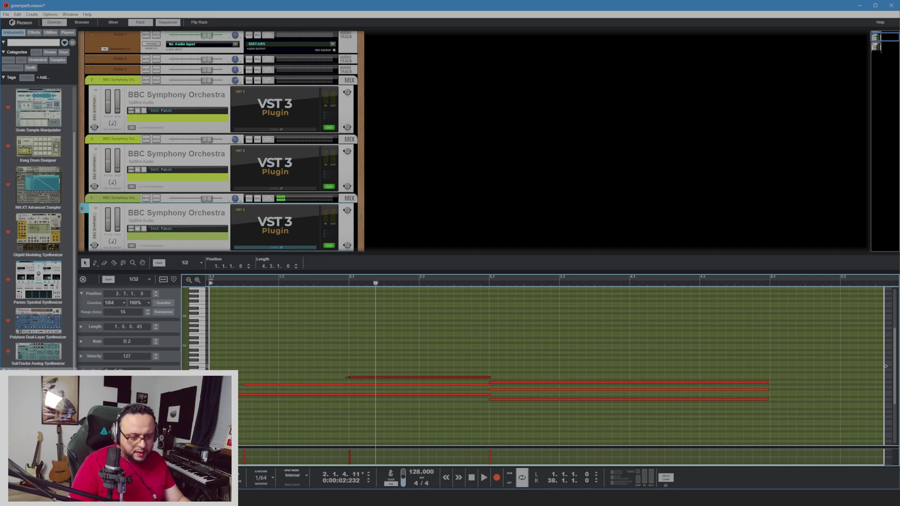
{"action": "left_click_drag", "start_coordinate": [348, 377], "coordinate": [278, 377]}
{"action": "left_click", "coordinate": [224, 281]}
{"action": "key", "text": "space"}
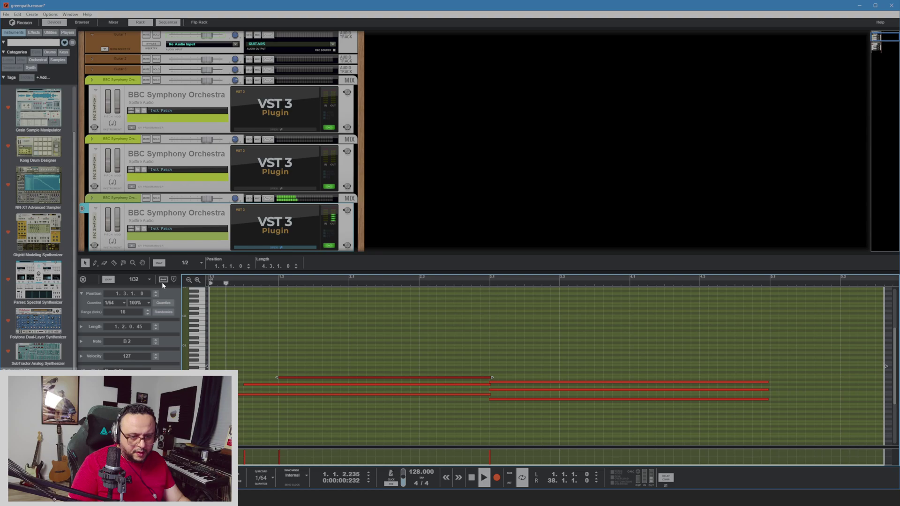
{"action": "key", "text": "space"}
Extend the G#2 note's front back to 1.1.3.0 and the B2 note's front to 1.2.2.0, then play the staggered chord
{"action": "left_click", "coordinate": [250, 386]}
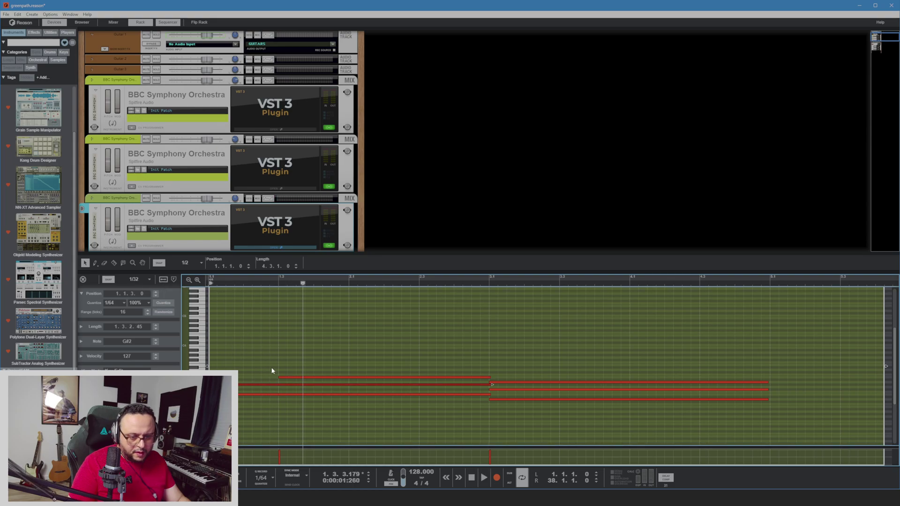
{"action": "left_click", "coordinate": [278, 377]}
{"action": "left_click_drag", "start_coordinate": [277, 377], "coordinate": [244, 378]}
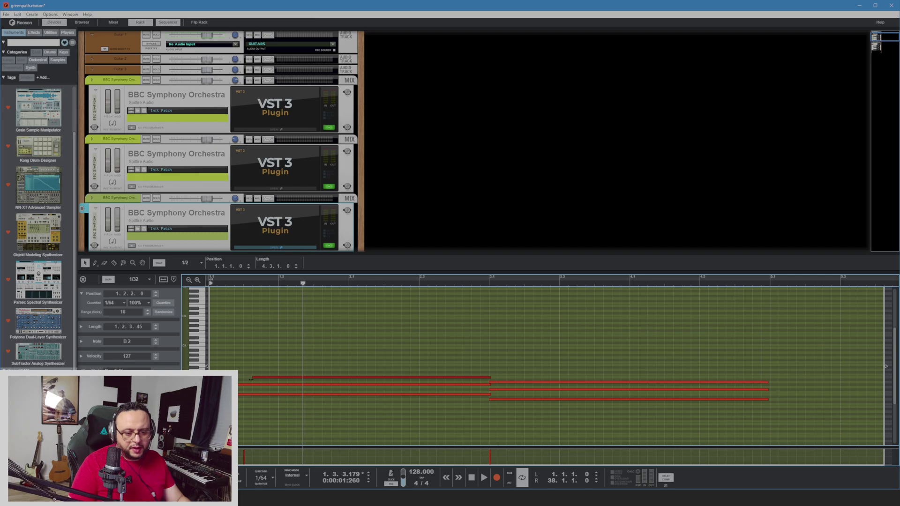
{"action": "key", "text": "space"}
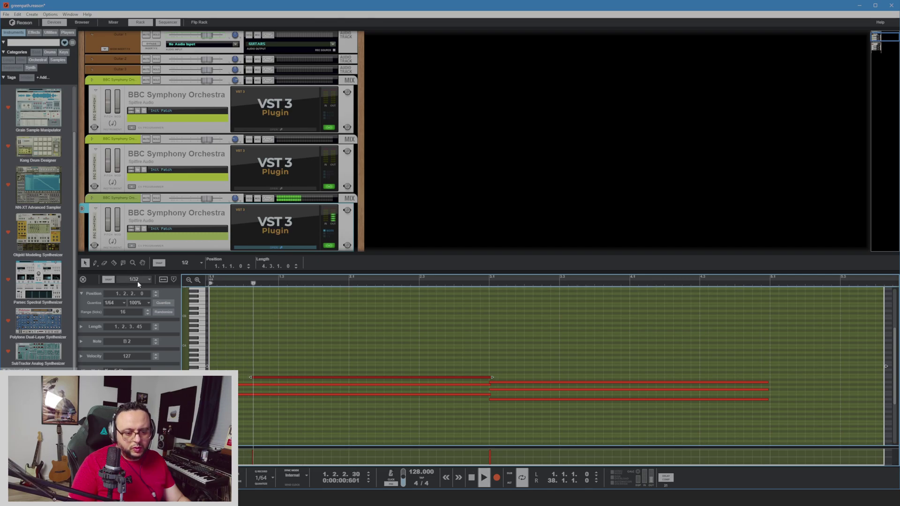
{"action": "key", "text": "space"}
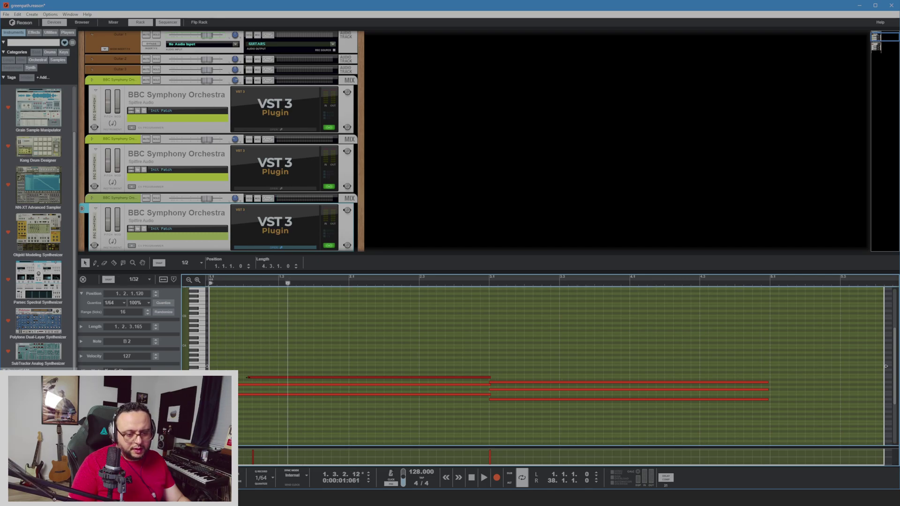
Extend the B2 note's front slightly further back to 1.2.1.0 and play the chord from near its start
{"action": "left_click", "coordinate": [230, 284]}
{"action": "key", "text": "space"}
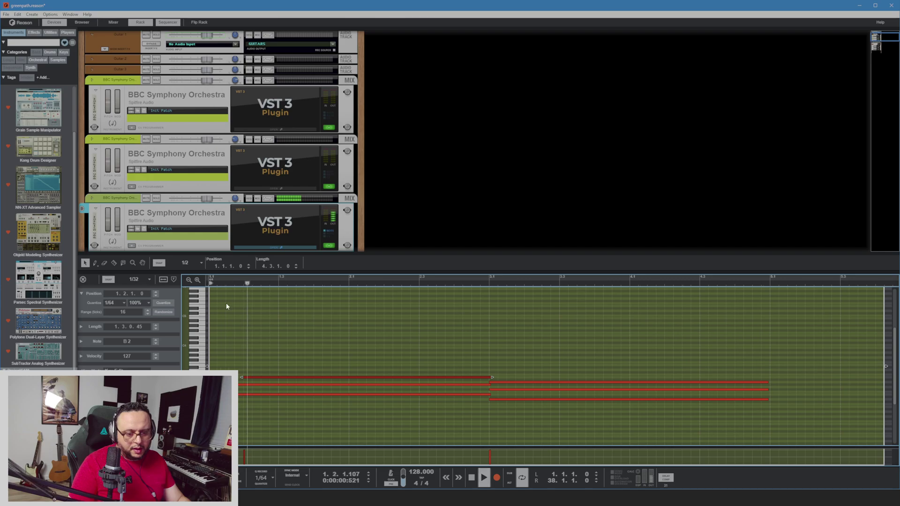
{"action": "key", "text": "space"}
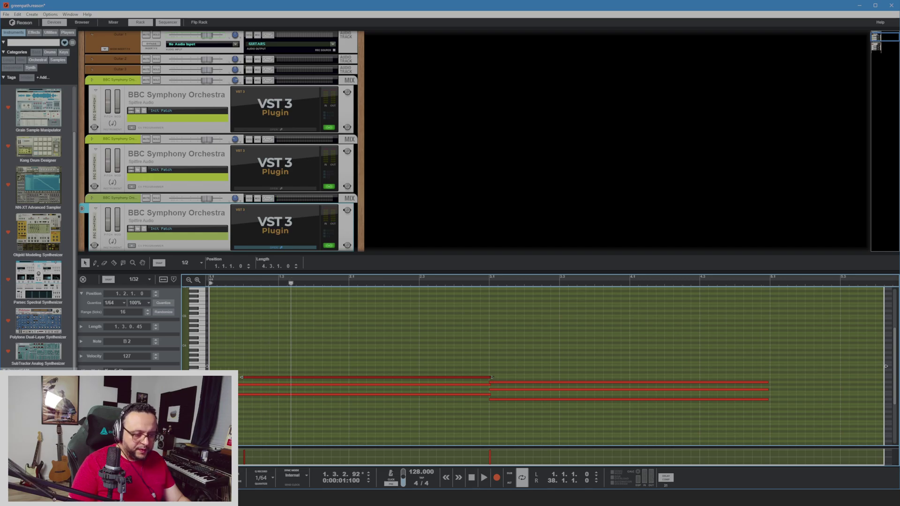
Shorten the first chord's B2, G#2 and E2 notes from their ends to short notes of length 0.0.1.0
{"action": "left_click_drag", "start_coordinate": [492, 378], "coordinate": [261, 377]}
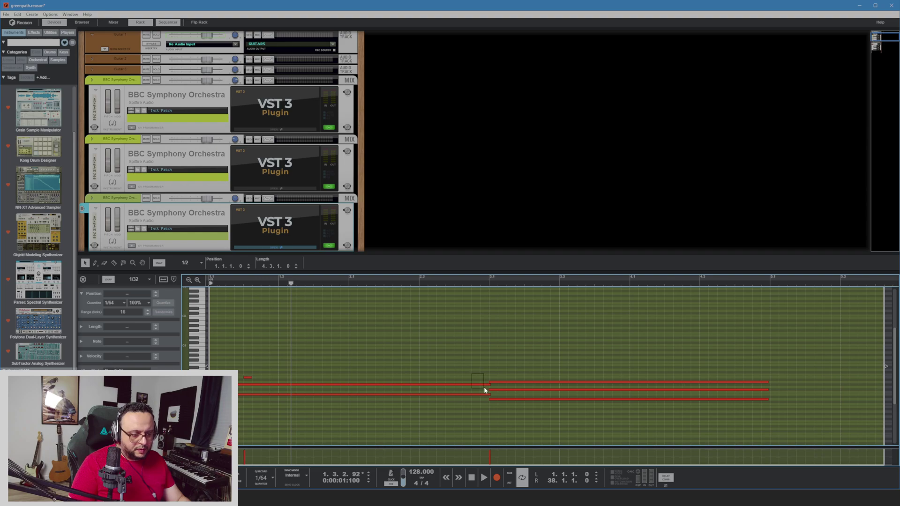
{"action": "left_click_drag", "start_coordinate": [490, 386], "coordinate": [242, 385]}
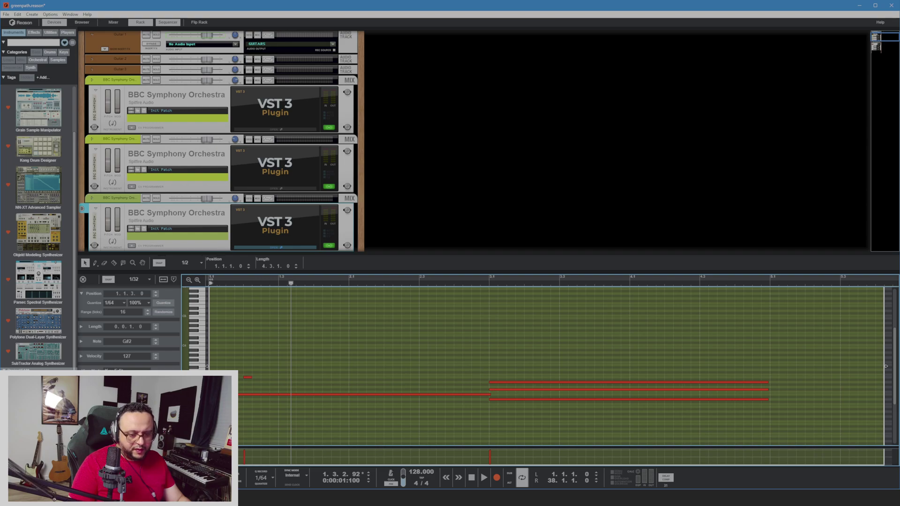
{"action": "left_click", "coordinate": [361, 395]}
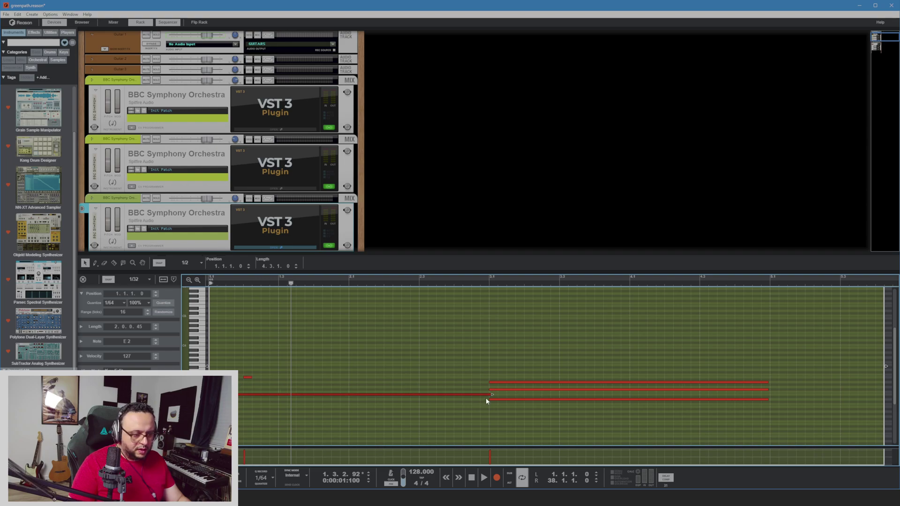
{"action": "left_click_drag", "start_coordinate": [492, 394], "coordinate": [238, 395]}
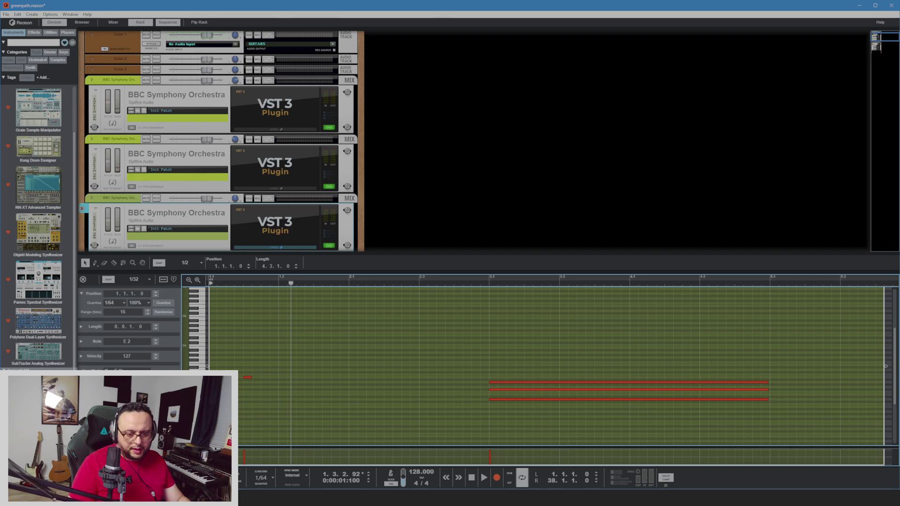
{"action": "left_click", "coordinate": [236, 359]}
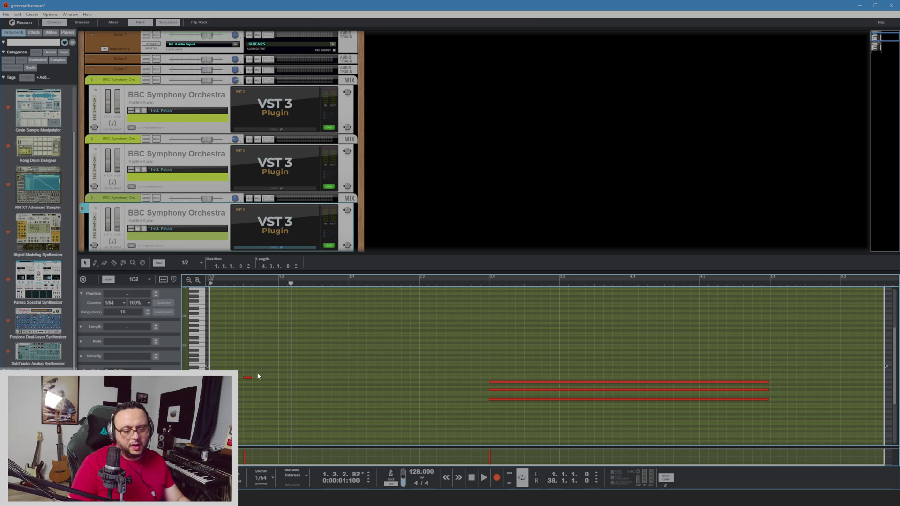
Draw an additional G#2 note of length 0.0.1.0 at 1.2.3.0, after the short B2 note
{"action": "key", "text": "w"}
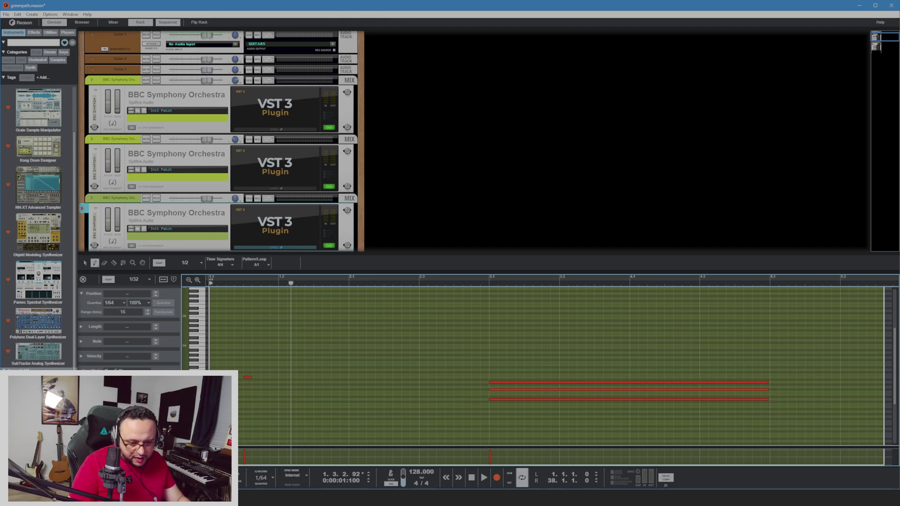
{"action": "left_click", "coordinate": [263, 383]}
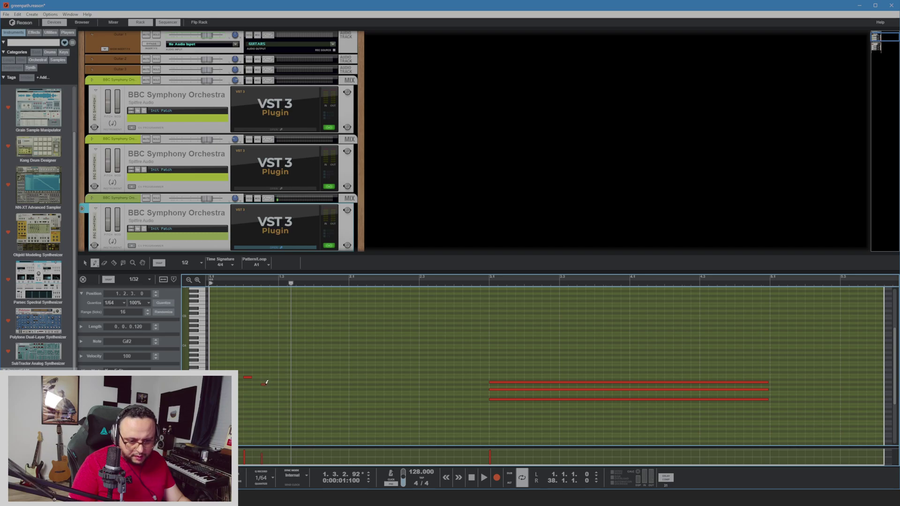
{"action": "key", "text": "q"}
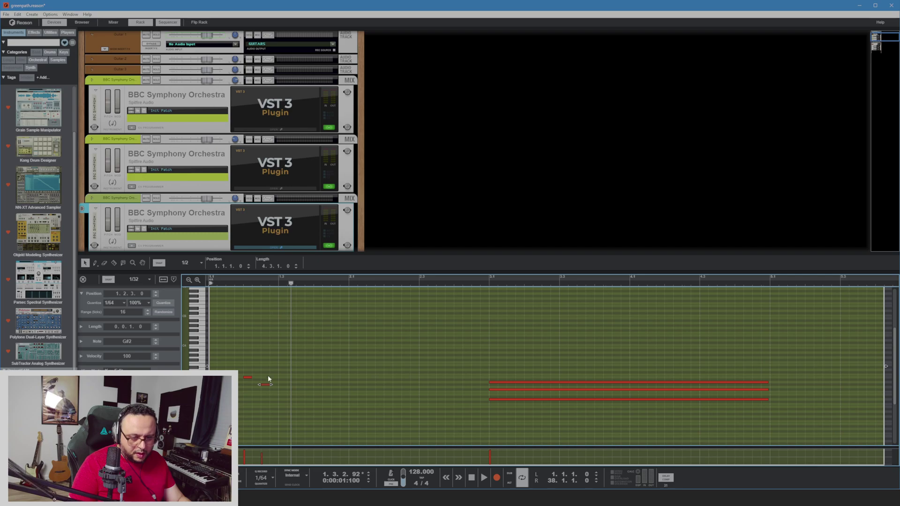
{"action": "key", "text": "w"}
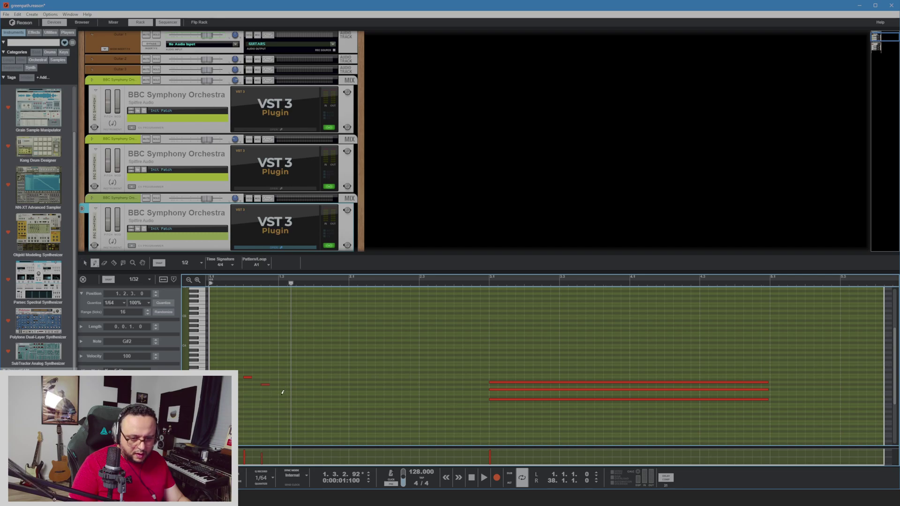
{"action": "left_click", "coordinate": [280, 393]}
{"action": "key", "text": "Delete"}
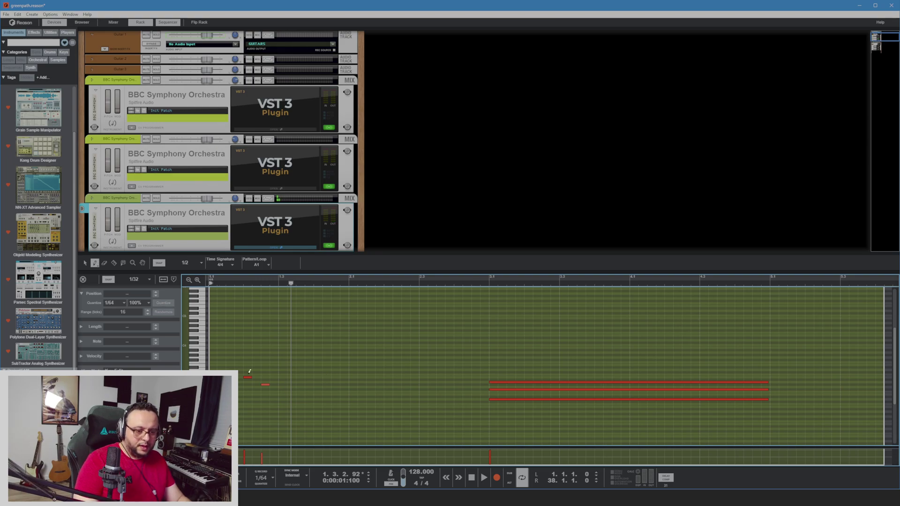
{"action": "key", "text": "q"}
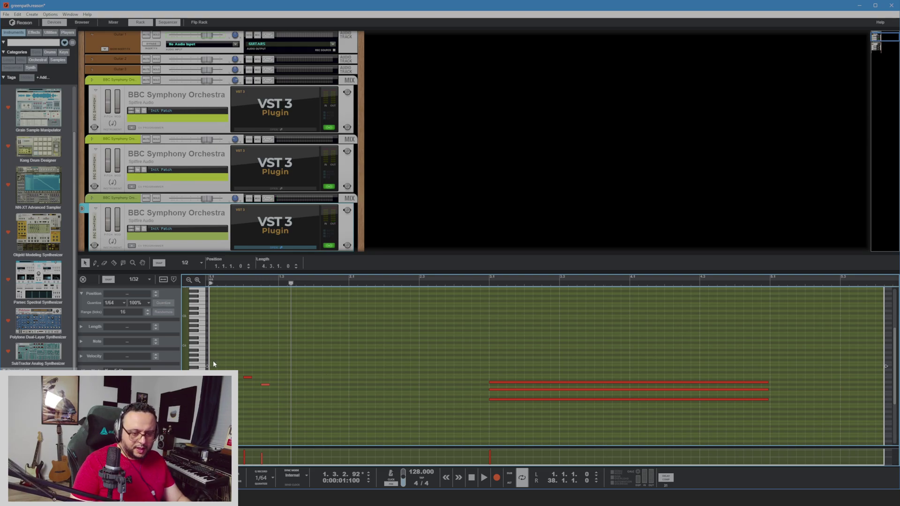
Copy the four short opening notes, paste them at 1.3.1.0 and play the repeated pattern
{"action": "left_click_drag", "start_coordinate": [213, 360], "coordinate": [270, 405]}
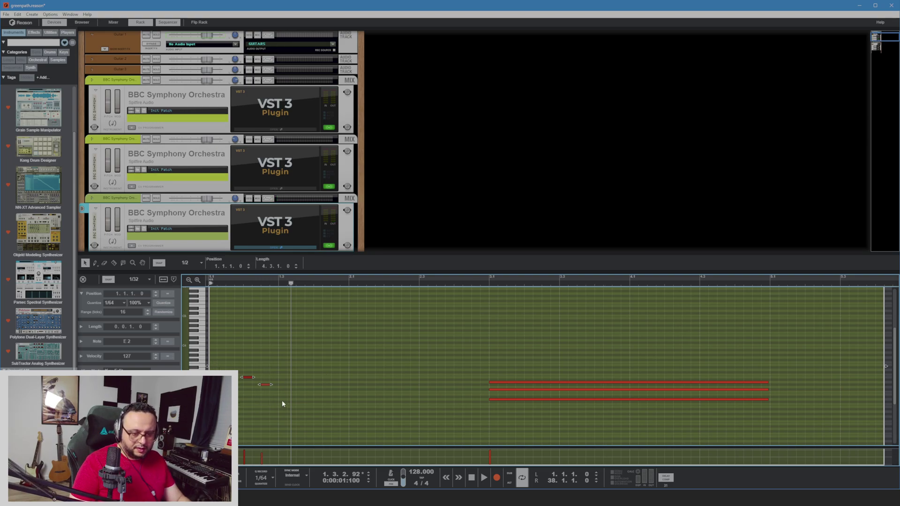
{"action": "left_click", "coordinate": [278, 283]}
{"action": "key", "text": "ctrl+v"}
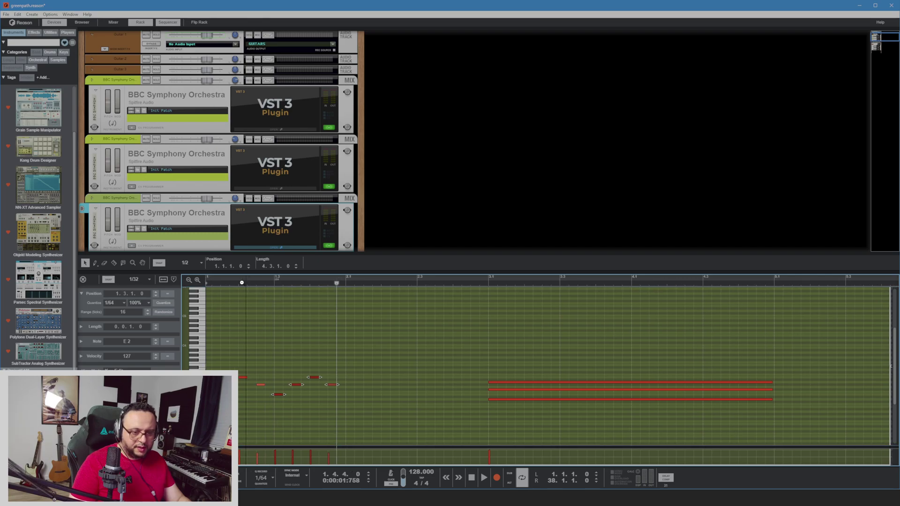
{"action": "key", "text": "space"}
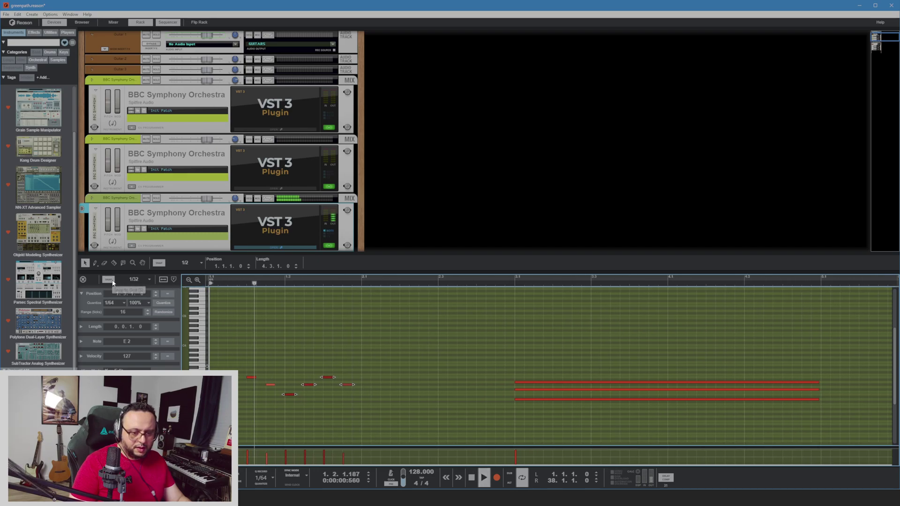
{"action": "key", "text": "space"}
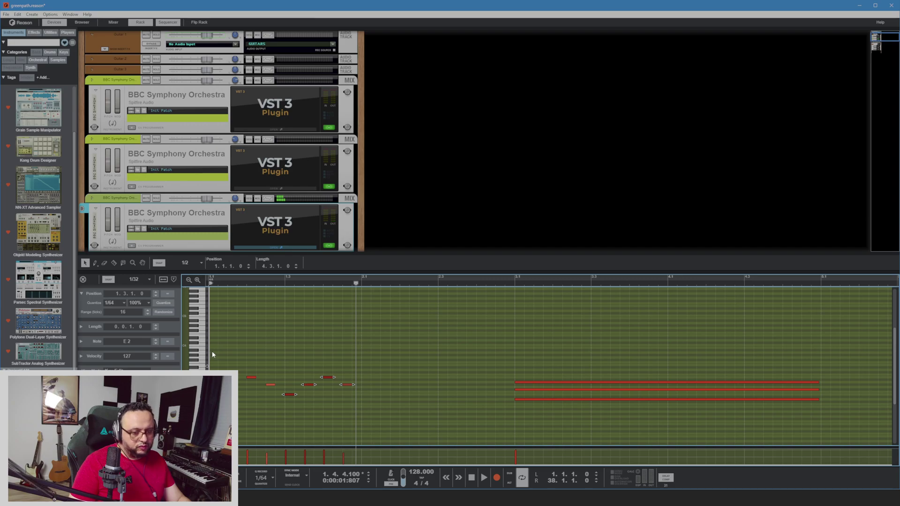
Lengthen all the short pattern notes in bar 1 to 0.0.3.0 and play the overlapping arpeggio
{"action": "left_click_drag", "start_coordinate": [213, 350], "coordinate": [372, 386]}
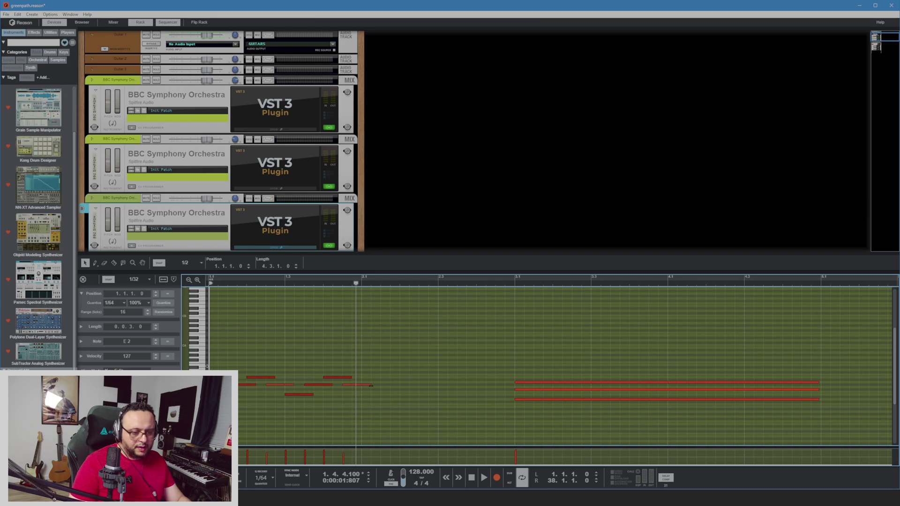
{"action": "key", "text": "space"}
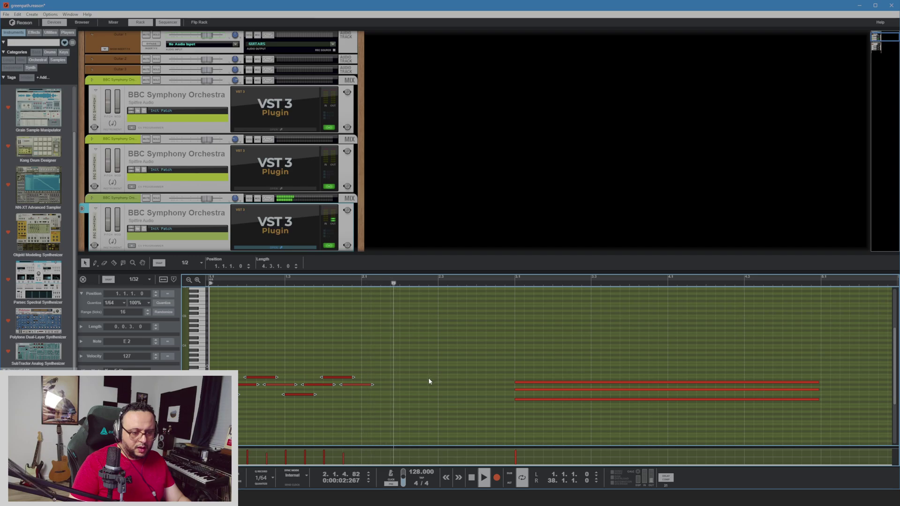
{"action": "key", "text": "space"}
Delete the last G#2 note of each four-note pattern and play the remaining arpeggio
{"action": "left_click", "coordinate": [291, 389]}
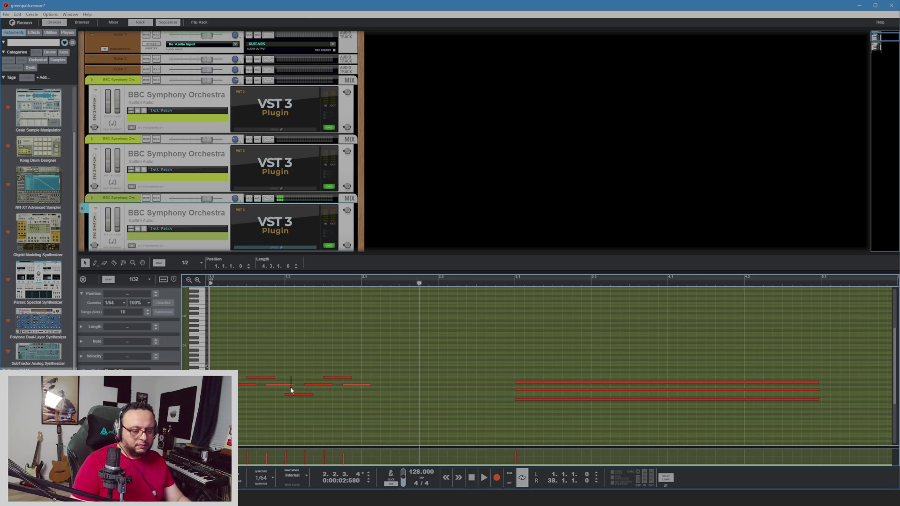
{"action": "left_click", "coordinate": [357, 384]}
{"action": "key", "text": "Delete"}
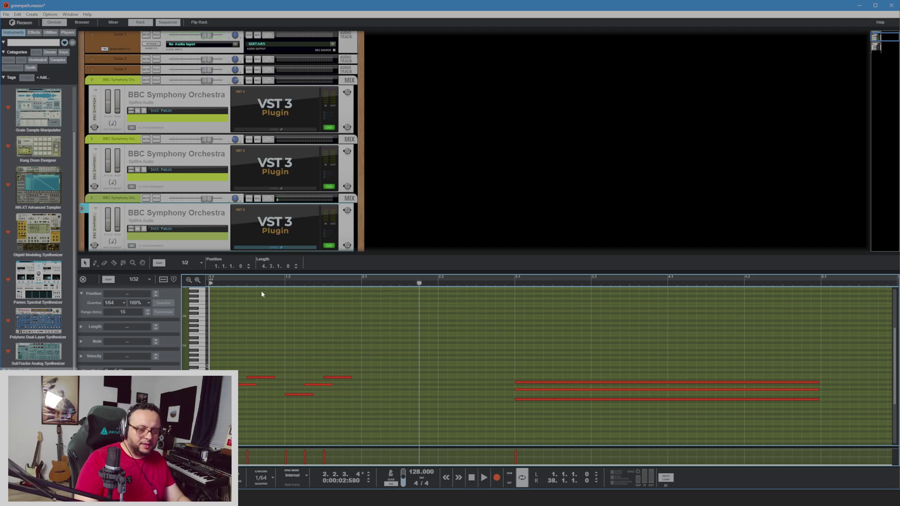
{"action": "key", "text": "space"}
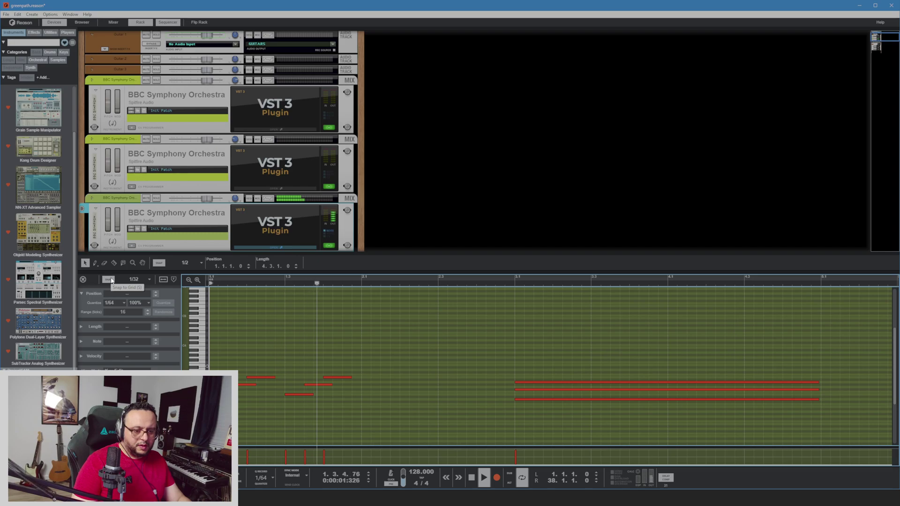
{"action": "key", "text": "space"}
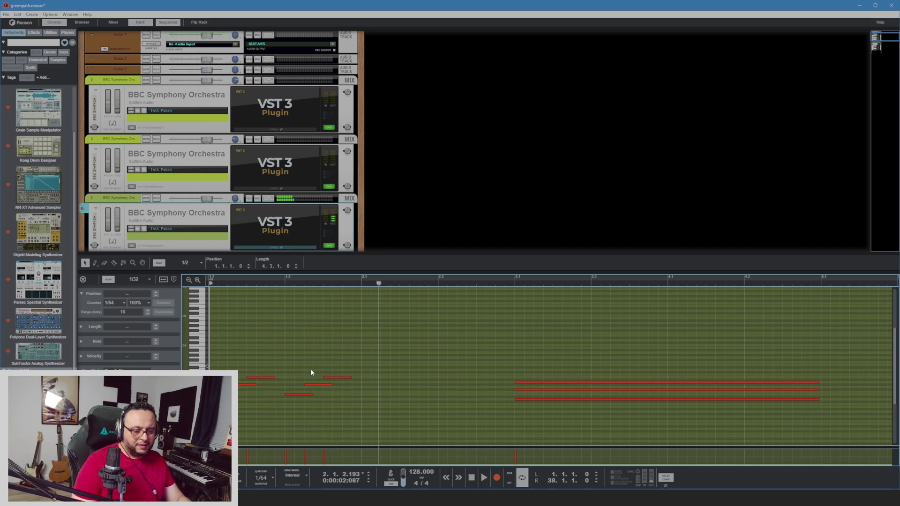
Close the clip editor to return to the arrangement and briefly play the soloed orchestra part from the song's beginning
{"action": "left_click", "coordinate": [82, 280]}
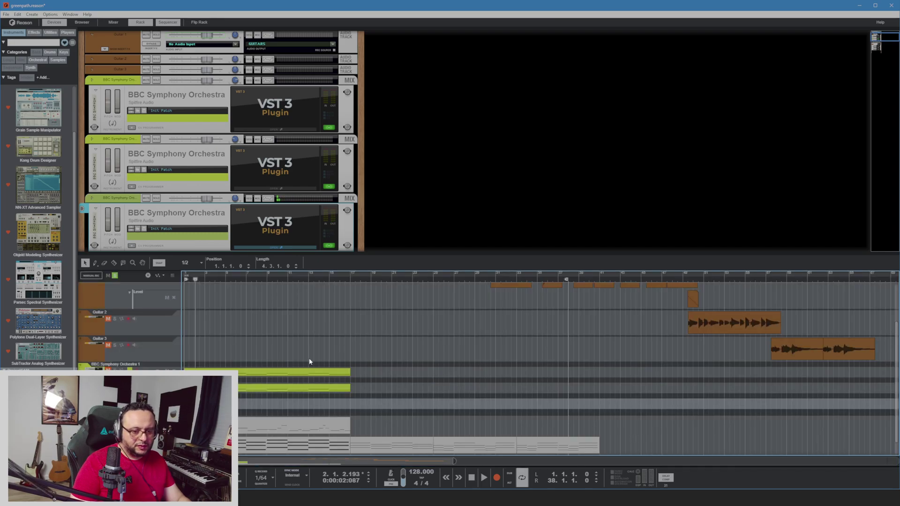
{"action": "key", "text": "Home"}
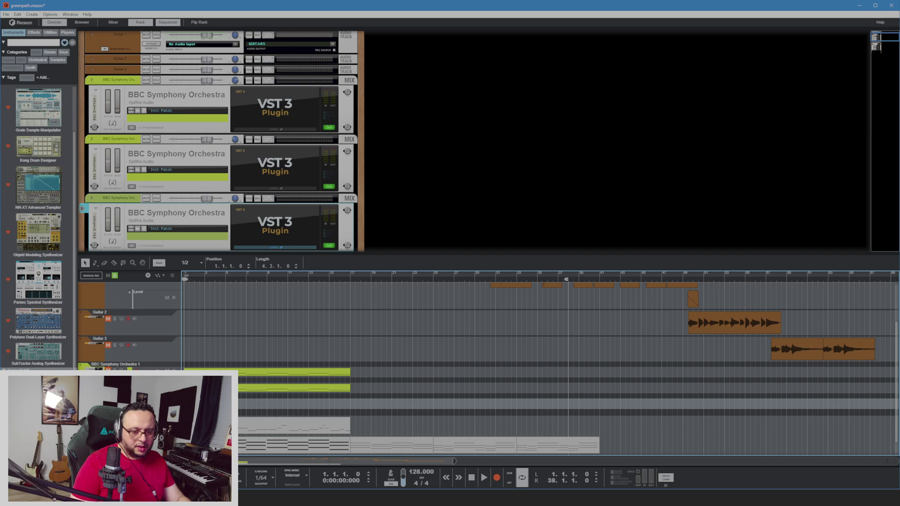
{"action": "key", "text": "space"}
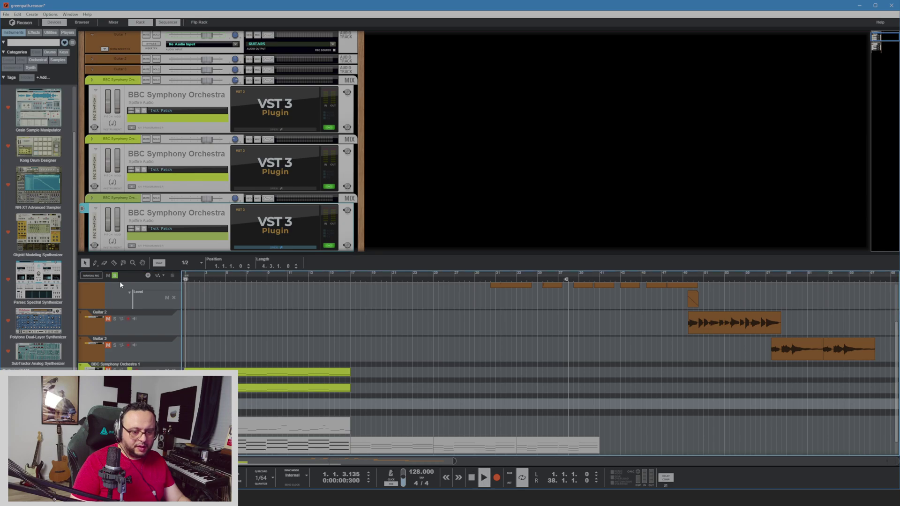
{"action": "key", "text": "space"}
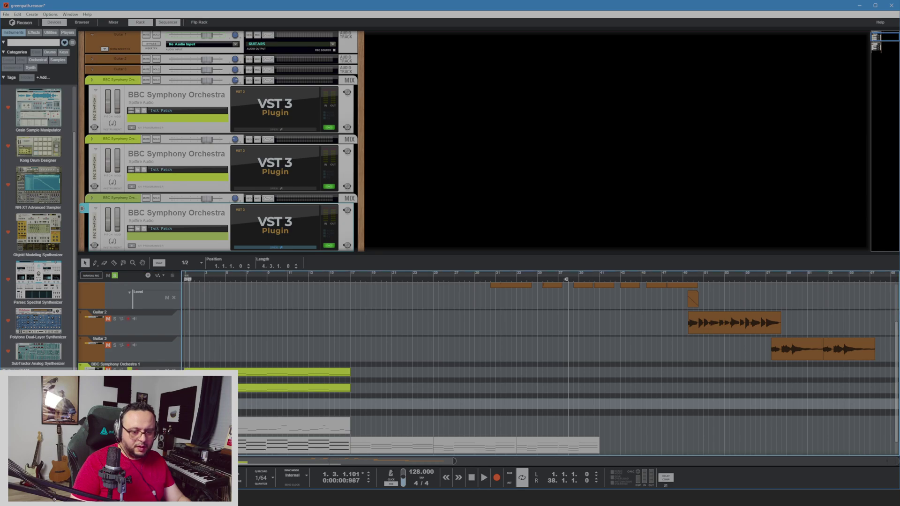
Clear the track solo, briefly play the full mix and toggle the overall mute control of the track list
{"action": "left_click", "coordinate": [115, 276]}
{"action": "key", "text": "space"}
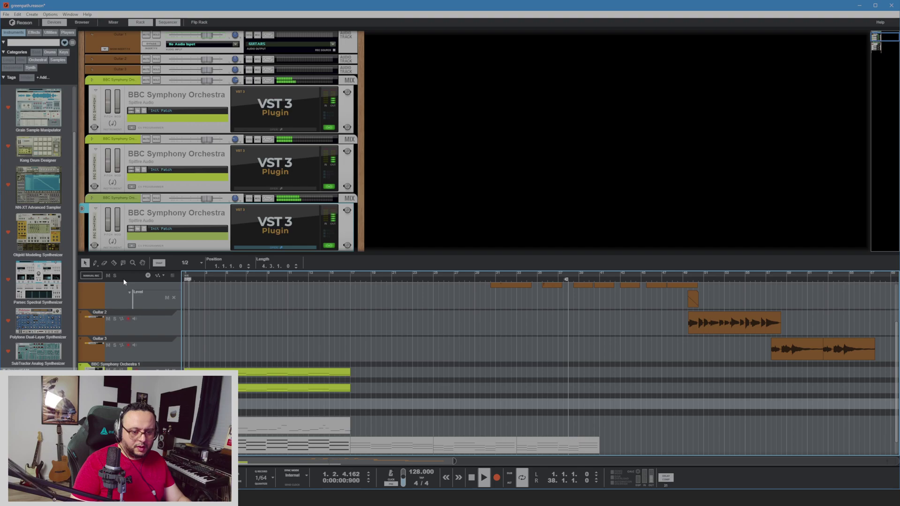
{"action": "key", "text": "space"}
{"action": "left_click", "coordinate": [107, 276]}
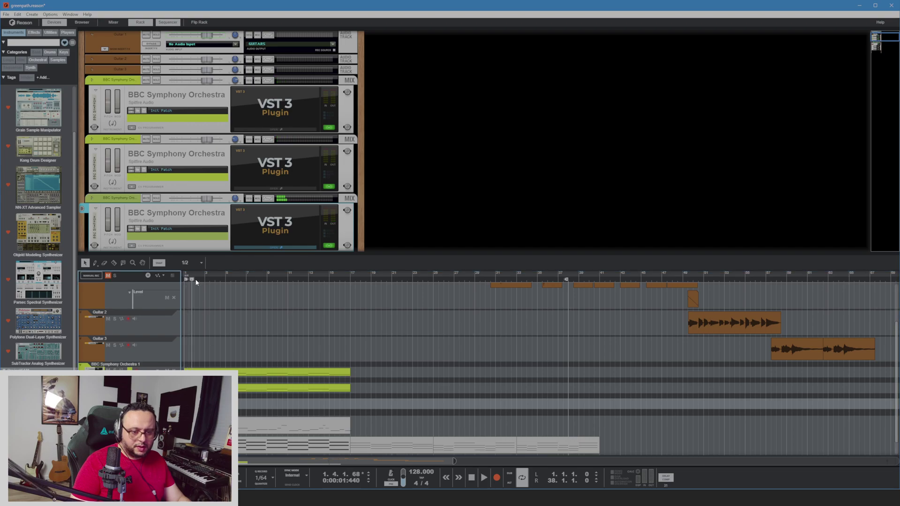
Briefly play the mix, open the third orchestra track's clip and repeat the three-note E2 arpeggio through bar 2
{"action": "key", "text": "space"}
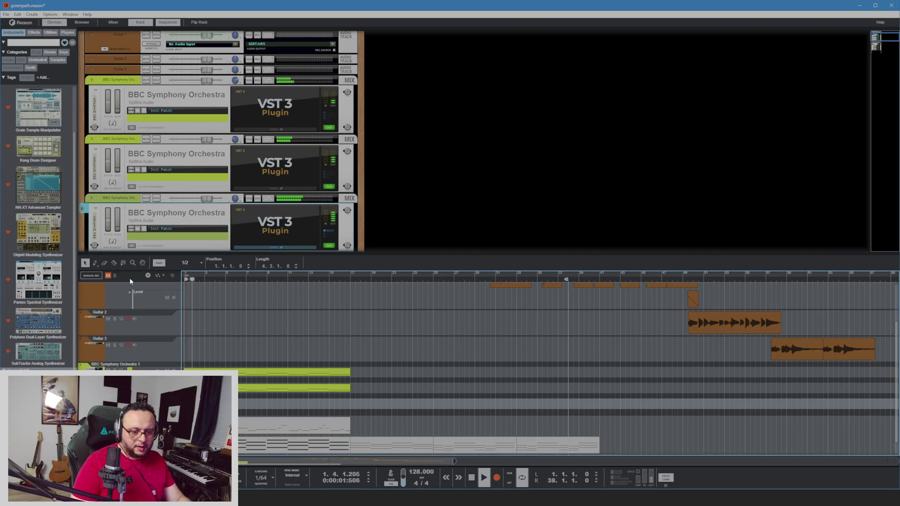
{"action": "key", "text": "space"}
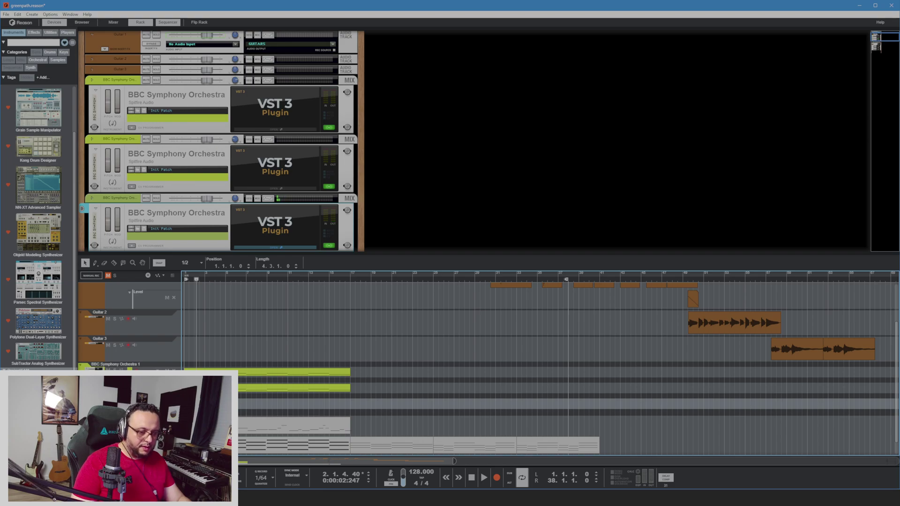
{"action": "key", "text": "ctrl+e"}
{"action": "left_click_drag", "start_coordinate": [211, 349], "coordinate": [353, 416]}
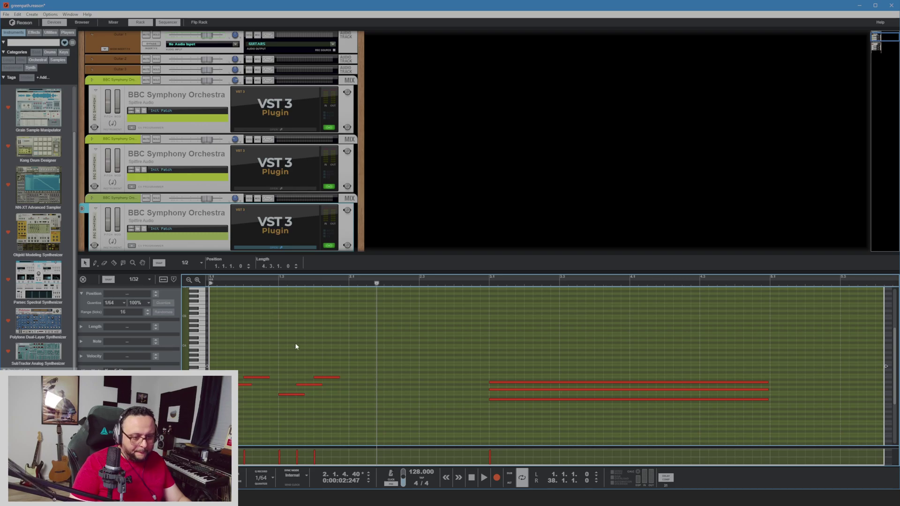
{"action": "scroll", "coordinate": [282, 352], "scroll_direction": "down", "scroll_amount": 1}
{"action": "left_click", "coordinate": [296, 381]}
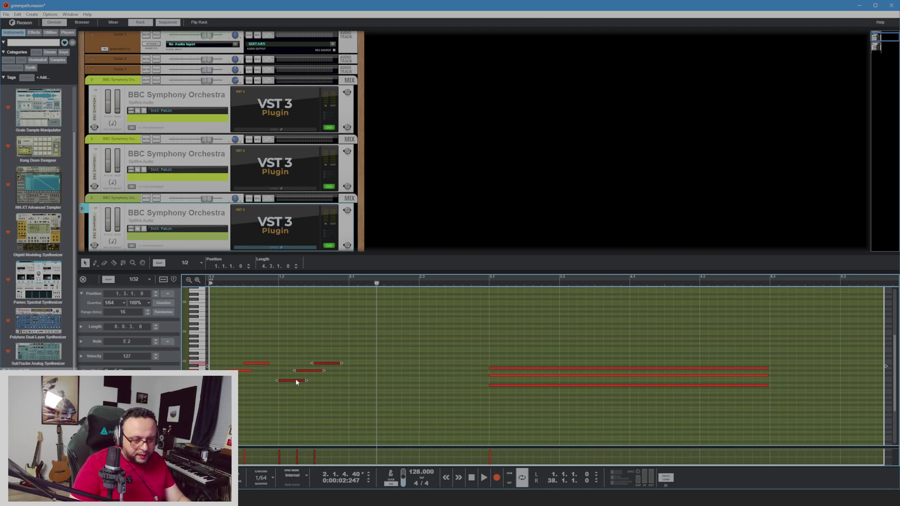
{"action": "left_click_drag", "start_coordinate": [296, 381], "coordinate": [434, 384]}
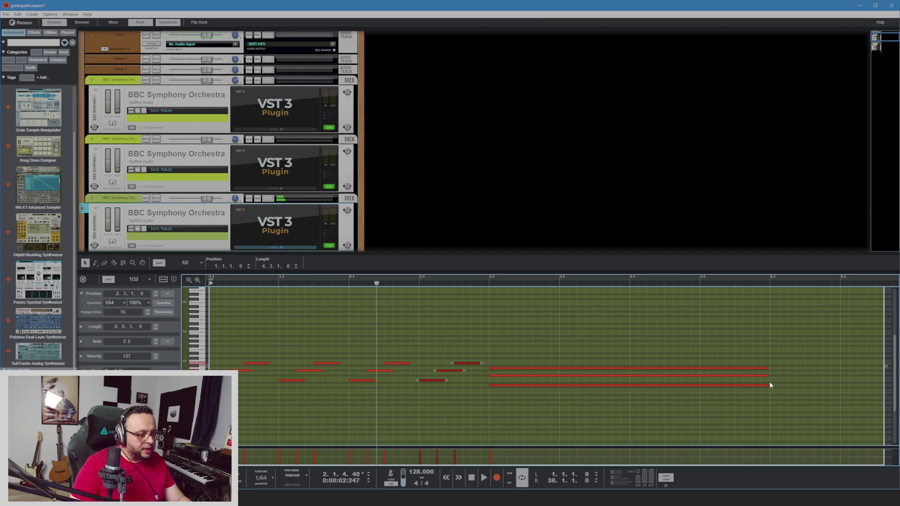
Shorten the bar 3 chord notes to 0.0.2.0, stagger D2, F#2 and A2 at 3.1.1, 3.1.3 and 3.2.1, and play the result
{"action": "left_click", "coordinate": [767, 379]}
{"action": "left_click_drag", "start_coordinate": [753, 354], "coordinate": [552, 372]}
{"action": "left_click", "coordinate": [525, 369]}
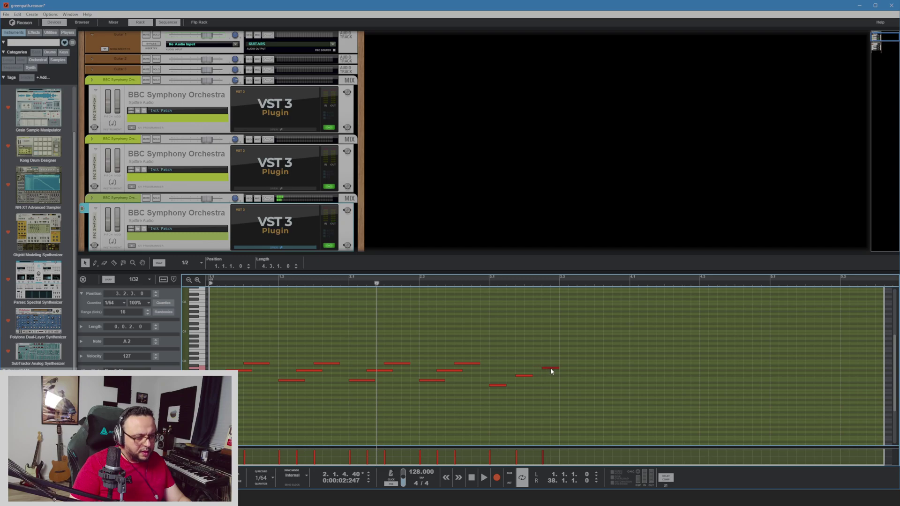
{"action": "left_click_drag", "start_coordinate": [527, 376], "coordinate": [519, 376]}
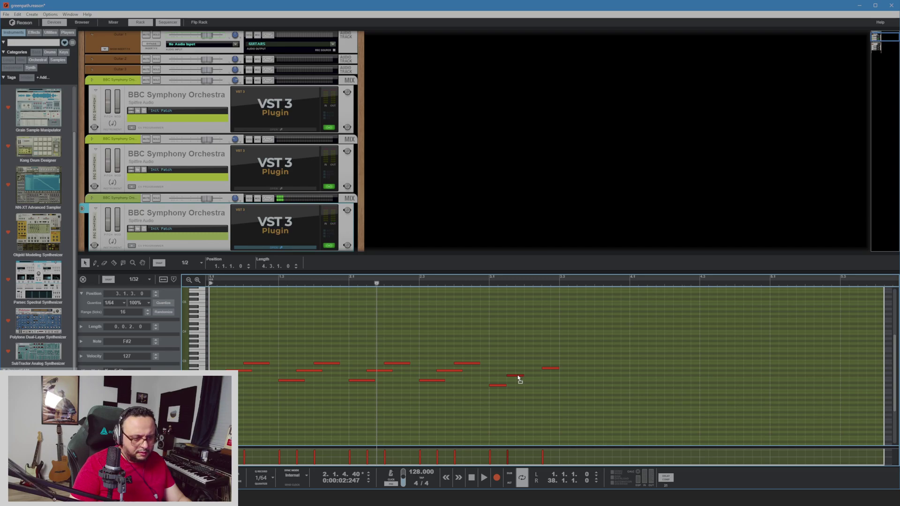
{"action": "left_click_drag", "start_coordinate": [547, 370], "coordinate": [531, 373]}
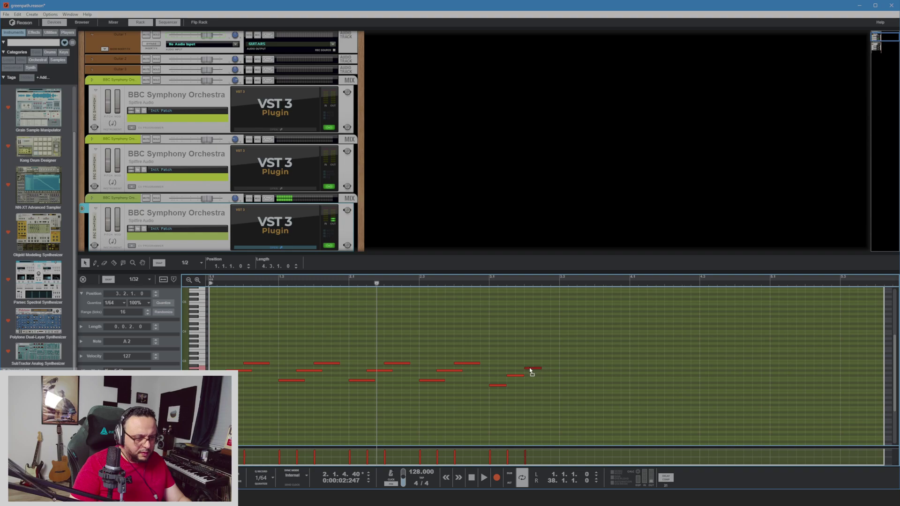
{"action": "left_click", "coordinate": [481, 283]}
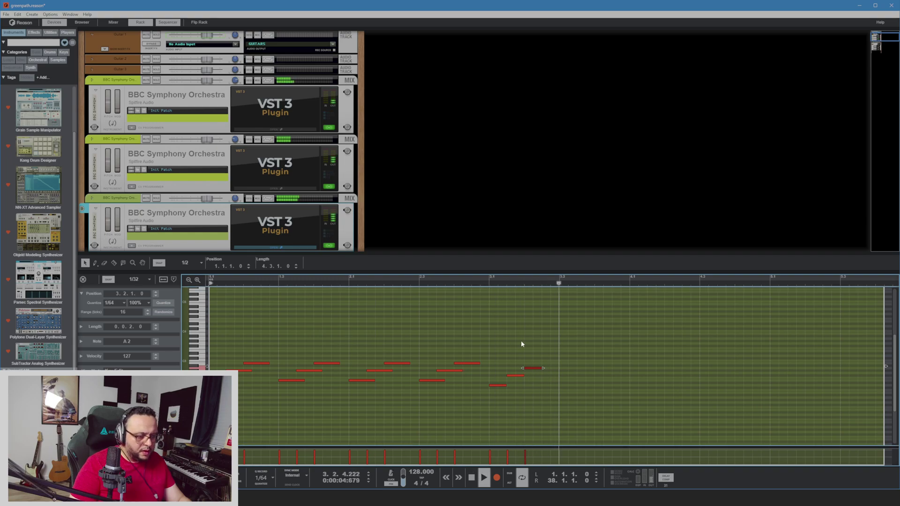
Copy the three-note D2 arpeggio to 3.3.1, 4.1.1 and 4.3.1
{"action": "left_click_drag", "start_coordinate": [486, 349], "coordinate": [551, 407]}
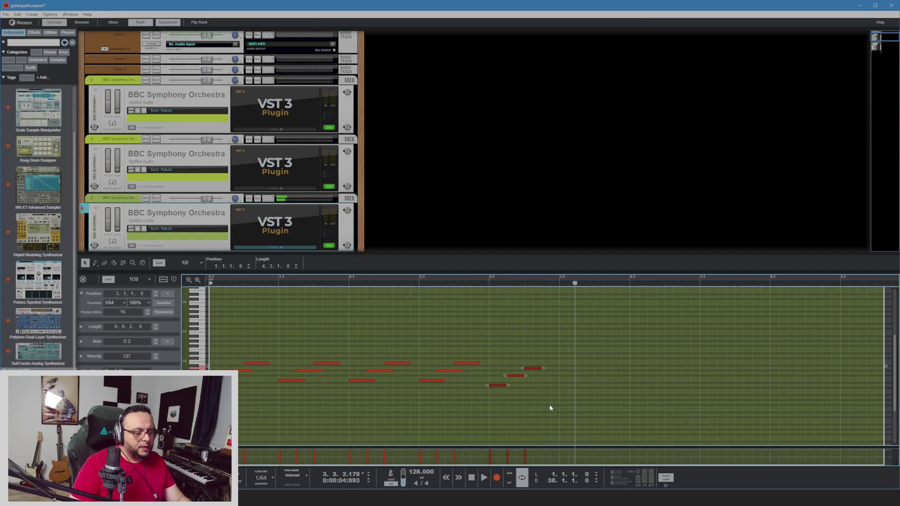
{"action": "left_click_drag", "start_coordinate": [502, 387], "coordinate": [574, 388]}
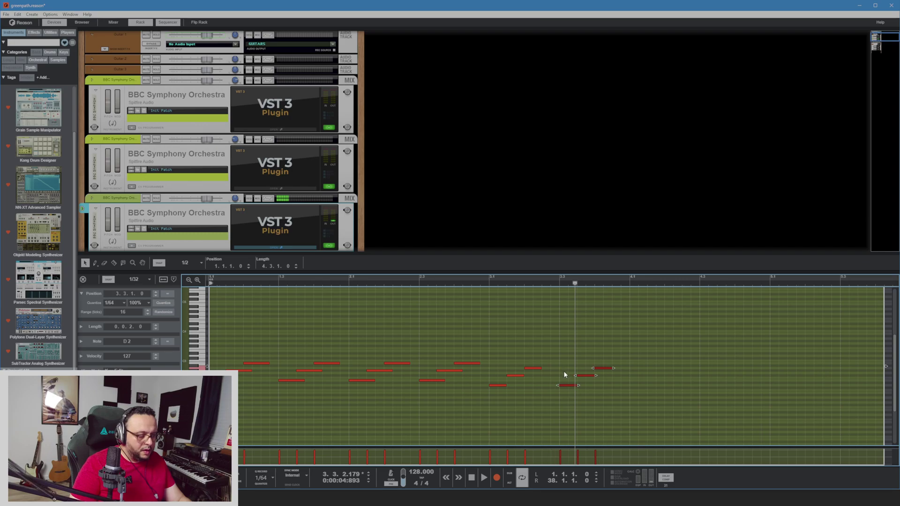
{"action": "left_click_drag", "start_coordinate": [575, 283], "coordinate": [632, 282]}
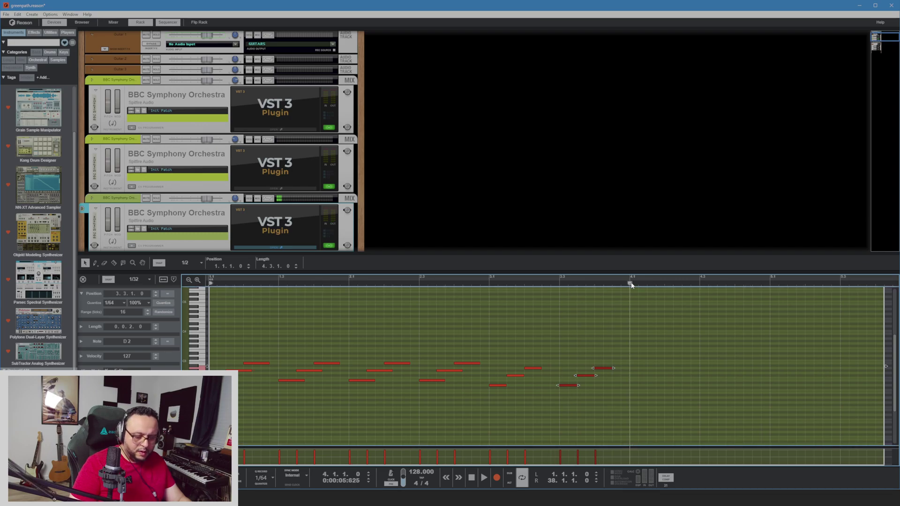
{"action": "key", "text": "ctrl+v"}
{"action": "key", "text": "ctrl+v"}
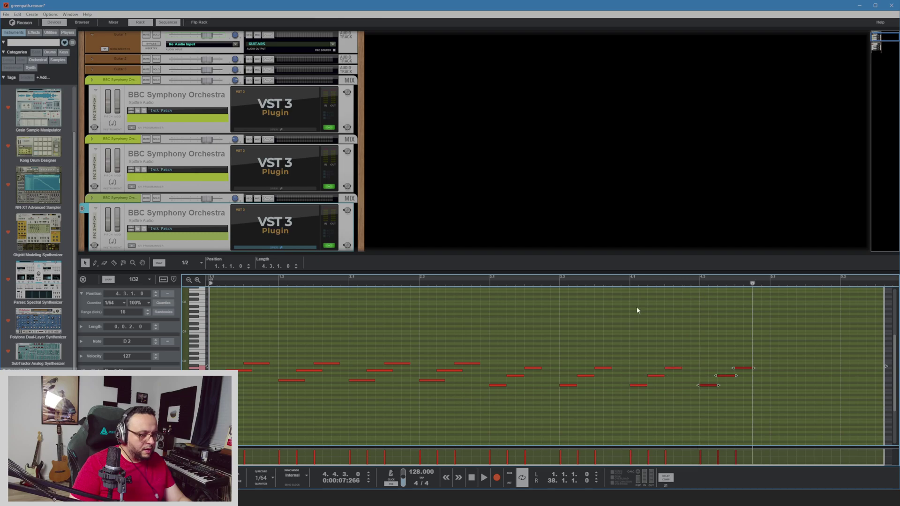
Close the clip editor to return to the arrangement and play the full mix with the arpeggio
{"action": "left_click", "coordinate": [83, 280]}
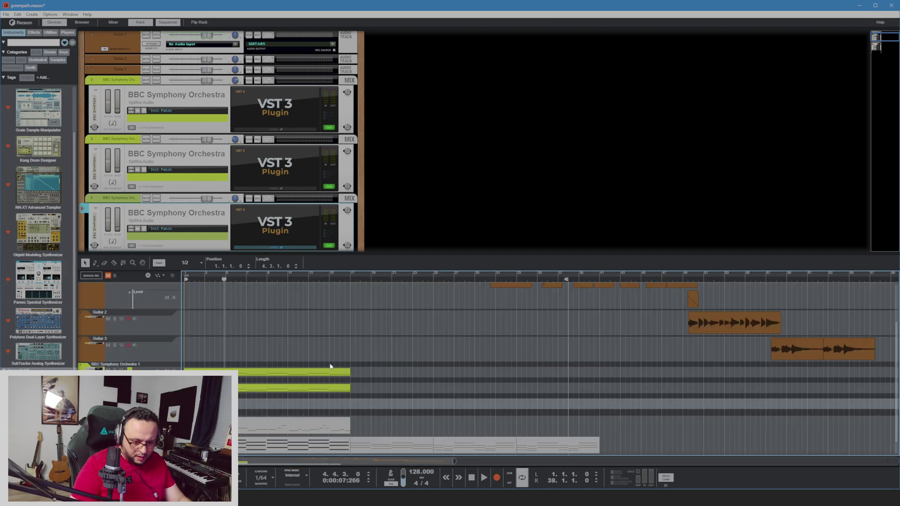
{"action": "left_click", "coordinate": [208, 298]}
{"action": "key", "text": "space"}
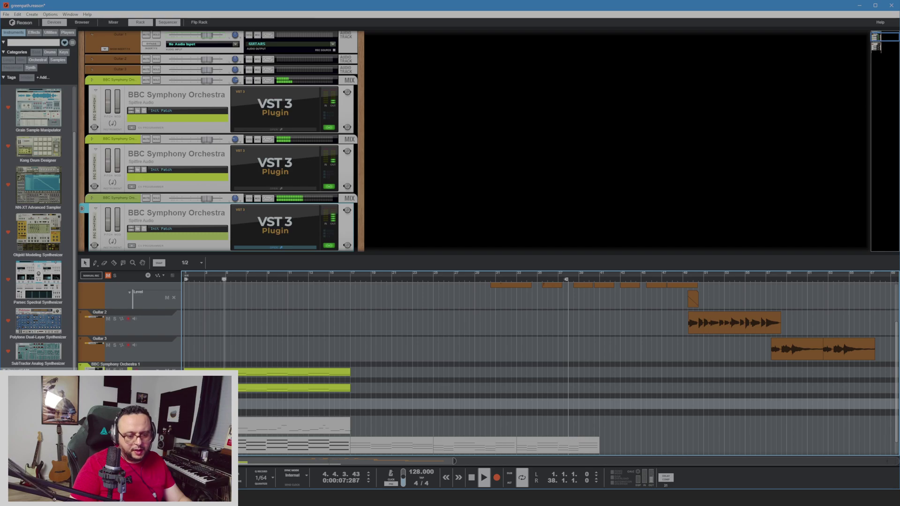
{"action": "key", "text": "space"}
Duplicate the four-bar arpeggio clip to bars 5, 9 and 13
{"action": "left_click", "coordinate": [249, 405]}
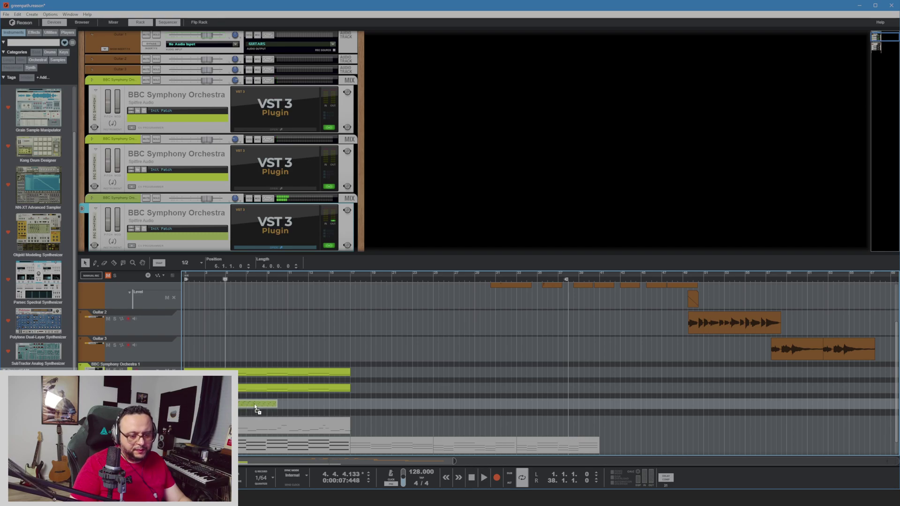
{"action": "left_click_drag", "start_coordinate": [254, 406], "coordinate": [333, 413]}
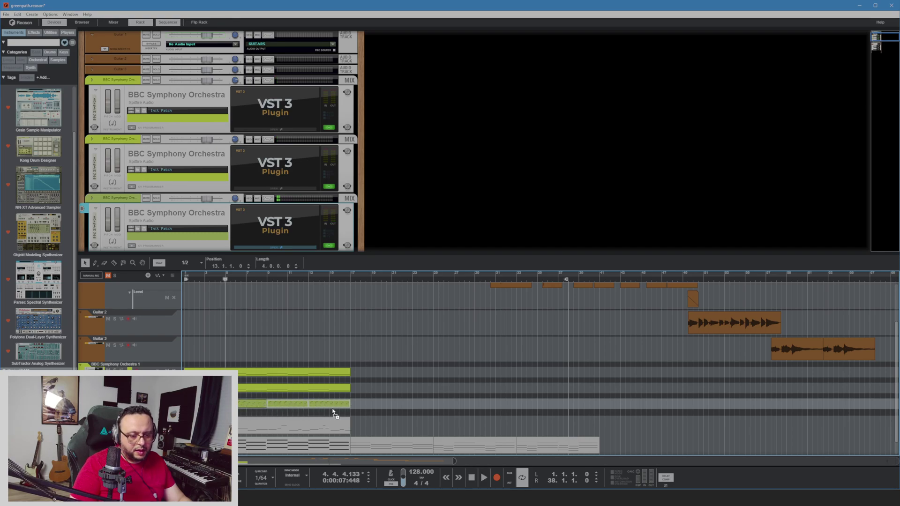
{"action": "left_click", "coordinate": [353, 404]}
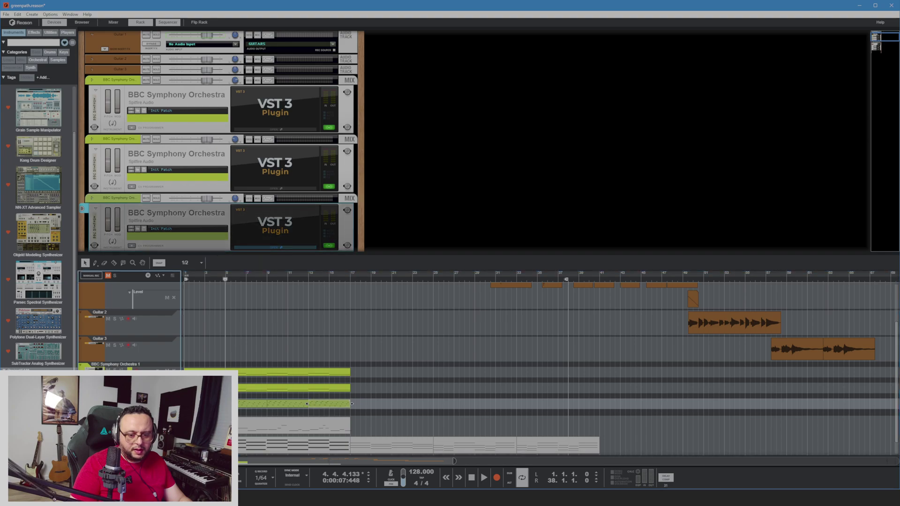
Open the plugin interface of the harp's BBC Symphony Orchestra device and place its window clear of the rack devices
{"action": "left_click", "coordinate": [264, 251]}
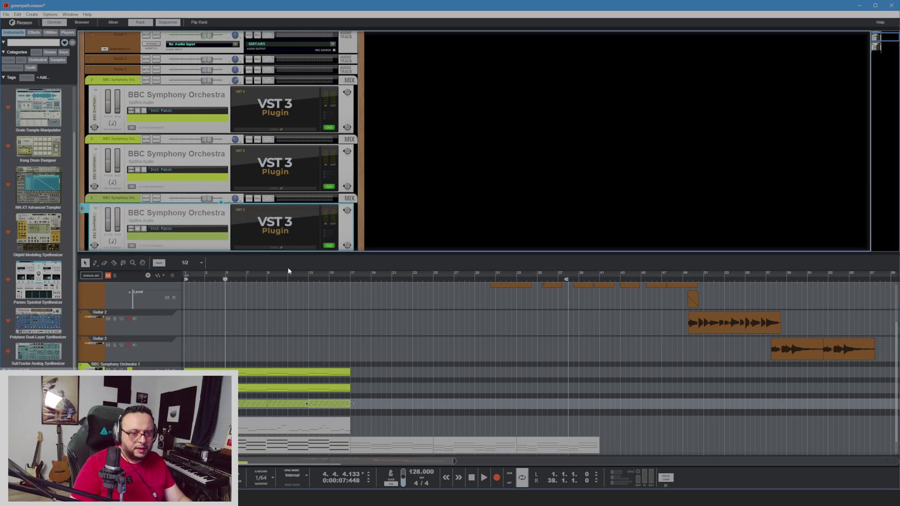
{"action": "left_click", "coordinate": [237, 227]}
{"action": "left_click_drag", "start_coordinate": [203, 74], "coordinate": [654, 70]}
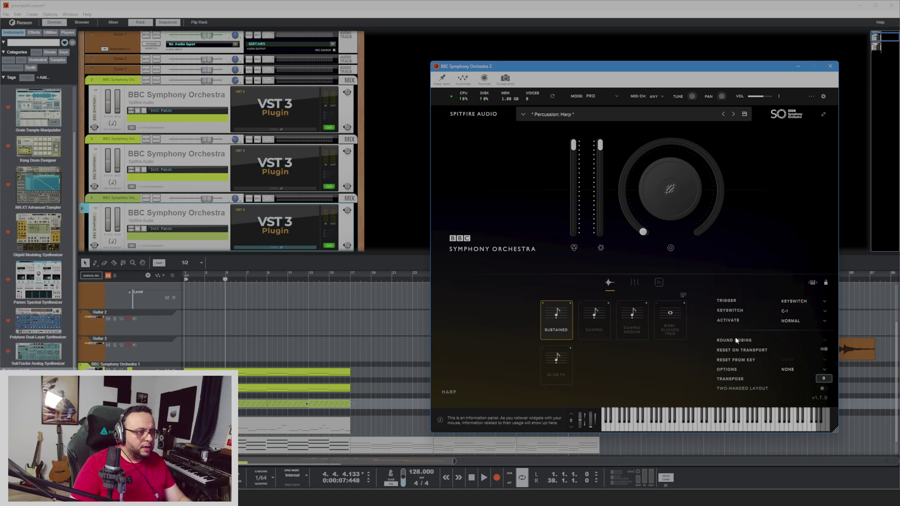
Try the harp's Bliss FX and Damped articulations, playing the song's opening with each
{"action": "left_click", "coordinate": [566, 364]}
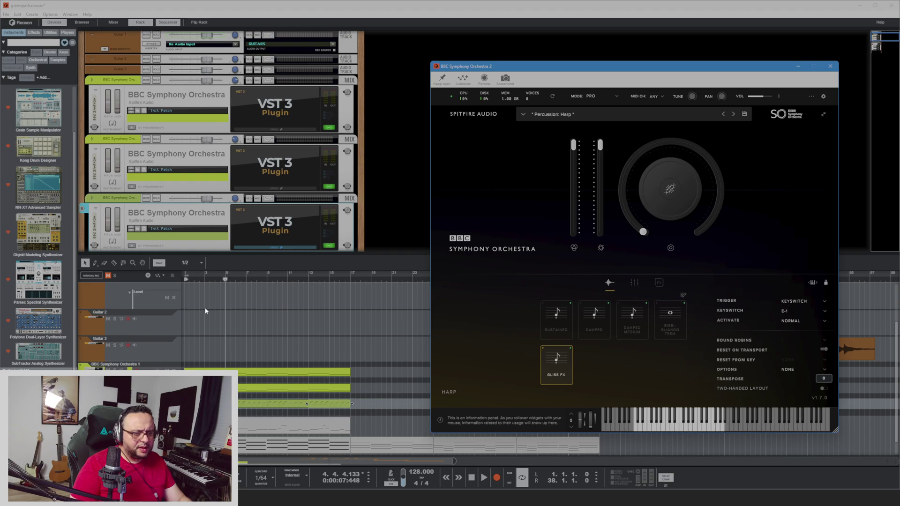
{"action": "left_click", "coordinate": [657, 429]}
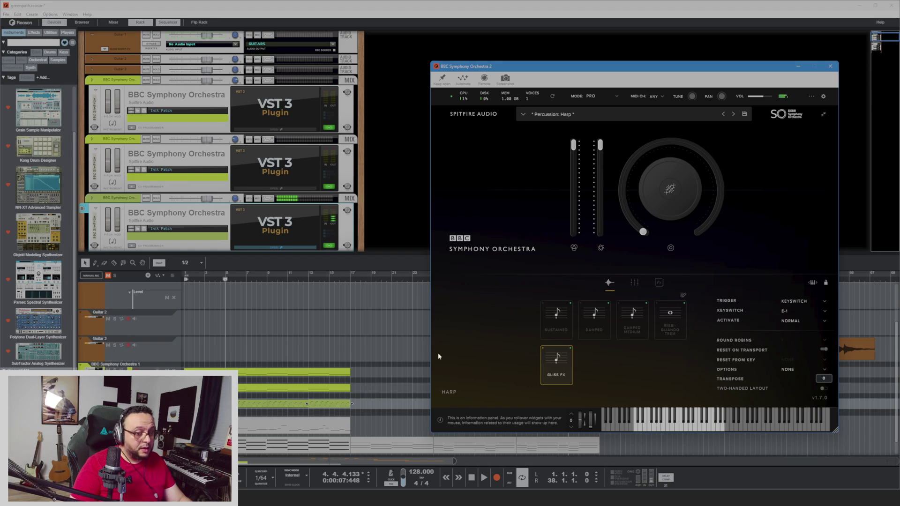
{"action": "left_click", "coordinate": [201, 280]}
{"action": "key", "text": "space"}
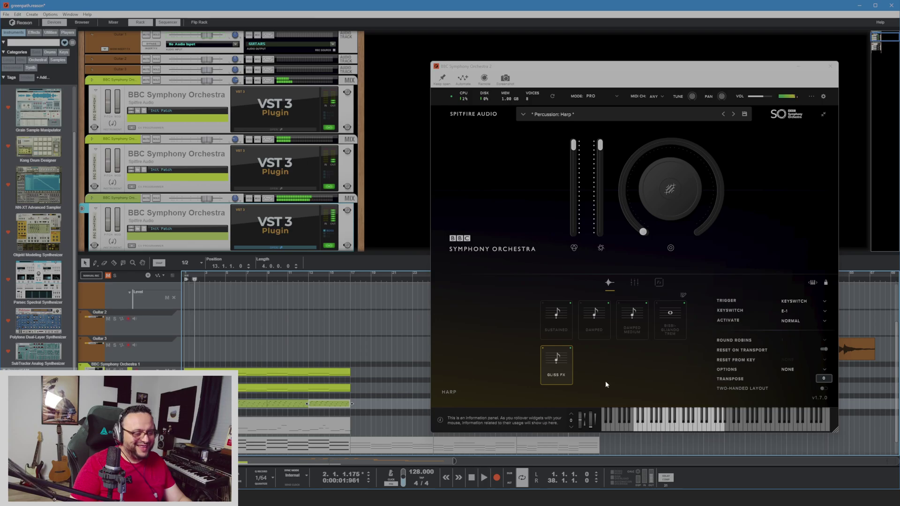
{"action": "left_click", "coordinate": [595, 321]}
{"action": "left_click", "coordinate": [202, 280]}
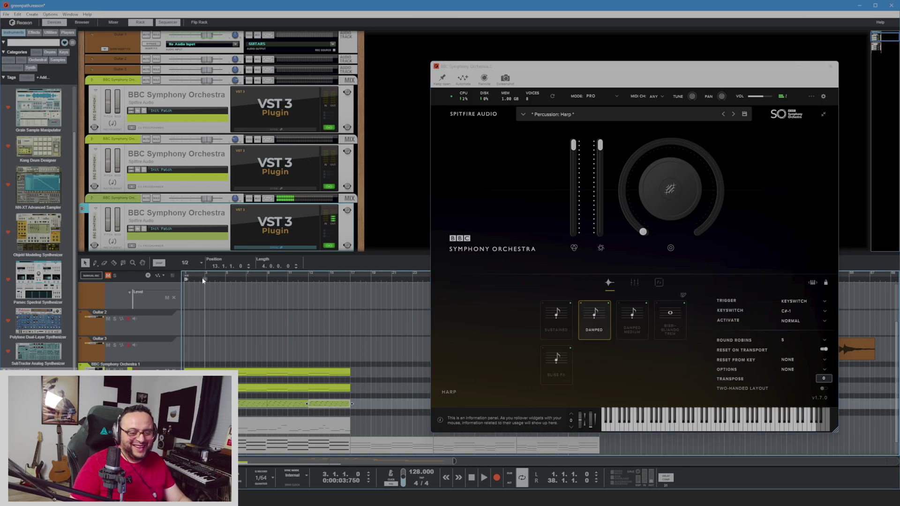
{"action": "key", "text": "space"}
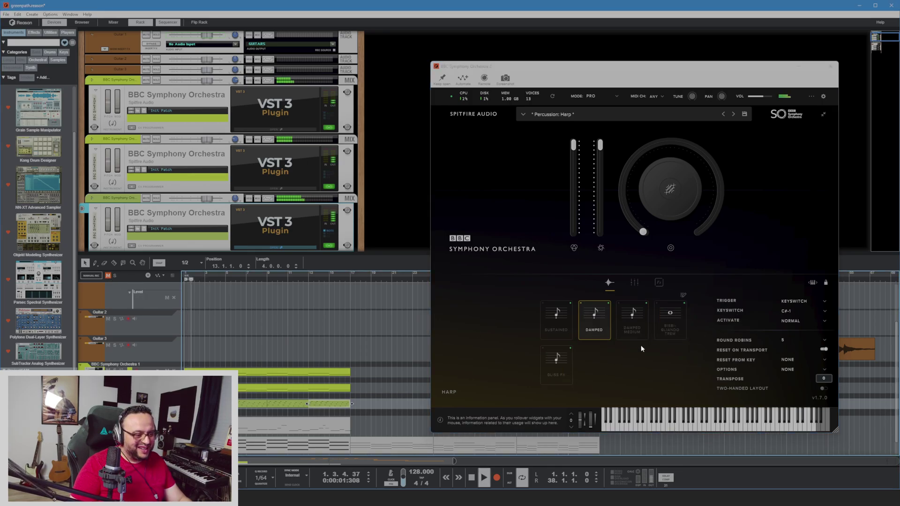
Switch the harp to the Damped Medium articulation, listen to it, close the plugin window and return to the song's beginning
{"action": "left_click", "coordinate": [634, 328]}
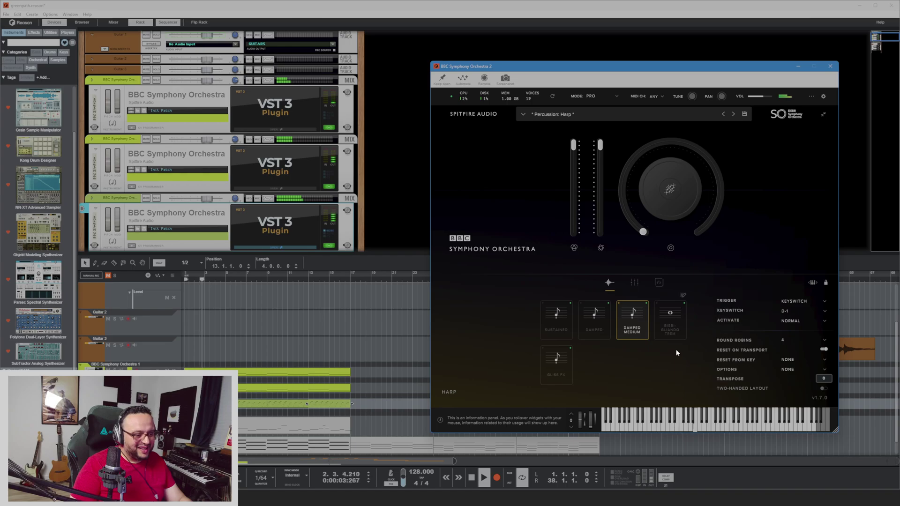
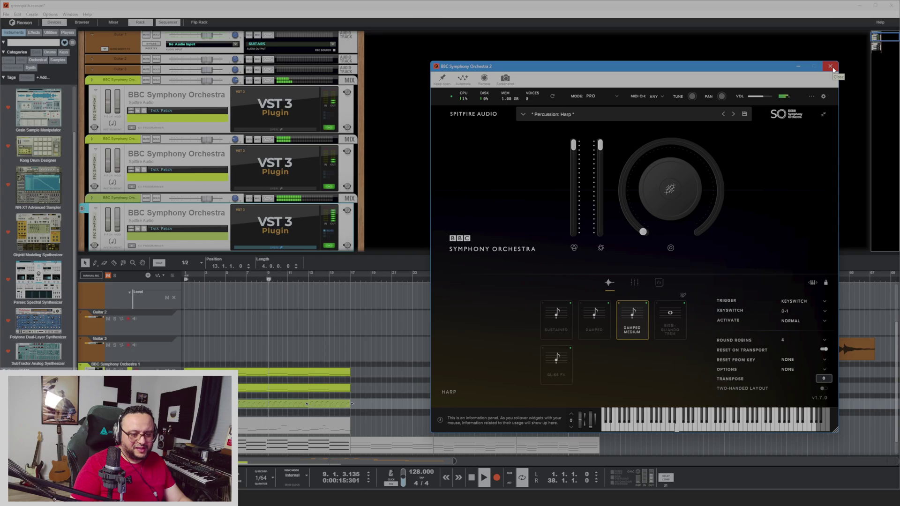
{"action": "left_click", "coordinate": [832, 68]}
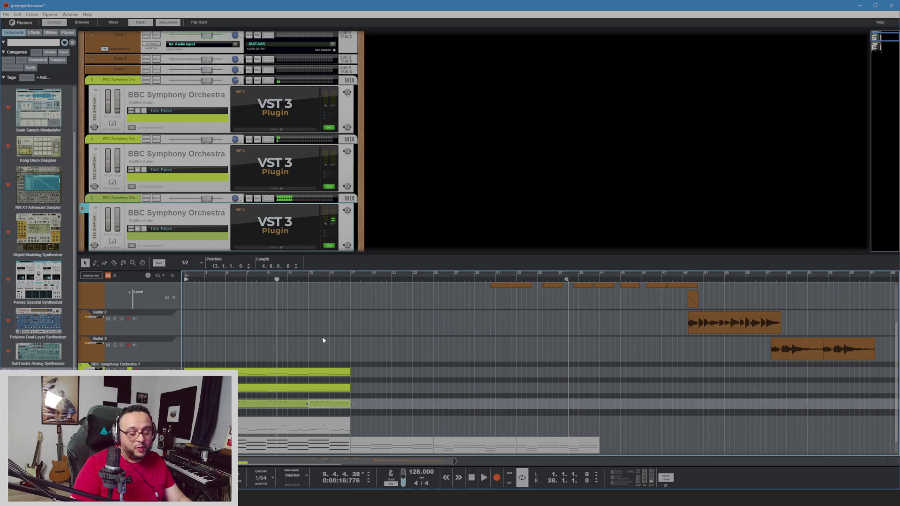
{"action": "scroll", "coordinate": [348, 324], "scroll_direction": "up", "scroll_amount": 1}
{"action": "key", "text": "KP_0"}
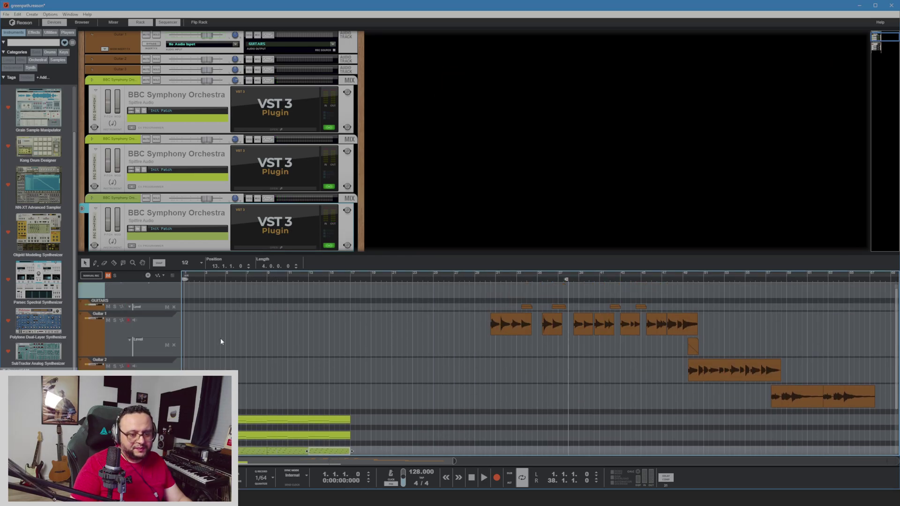
Duplicate the harp track and paste all its four-bar arpeggio clips onto the copy from bar 1
{"action": "scroll", "coordinate": [221, 338], "scroll_direction": "down", "scroll_amount": 2}
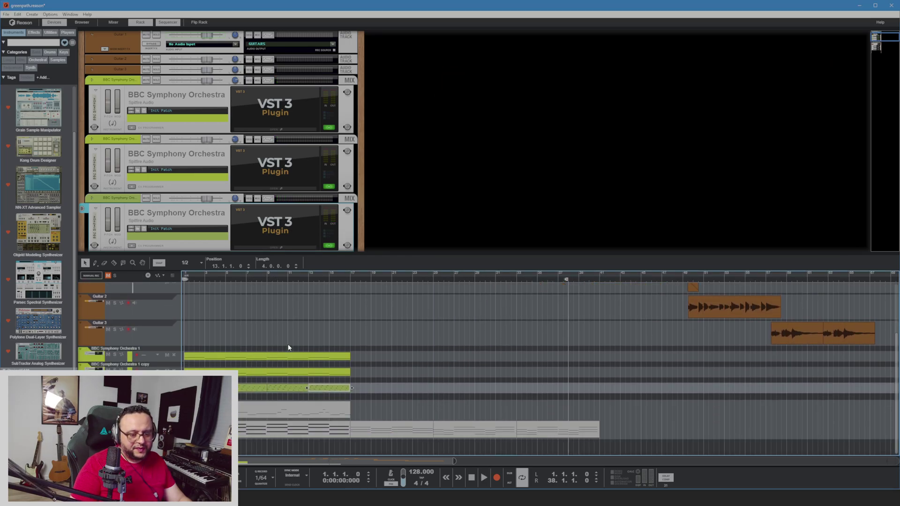
{"action": "left_click", "coordinate": [423, 389]}
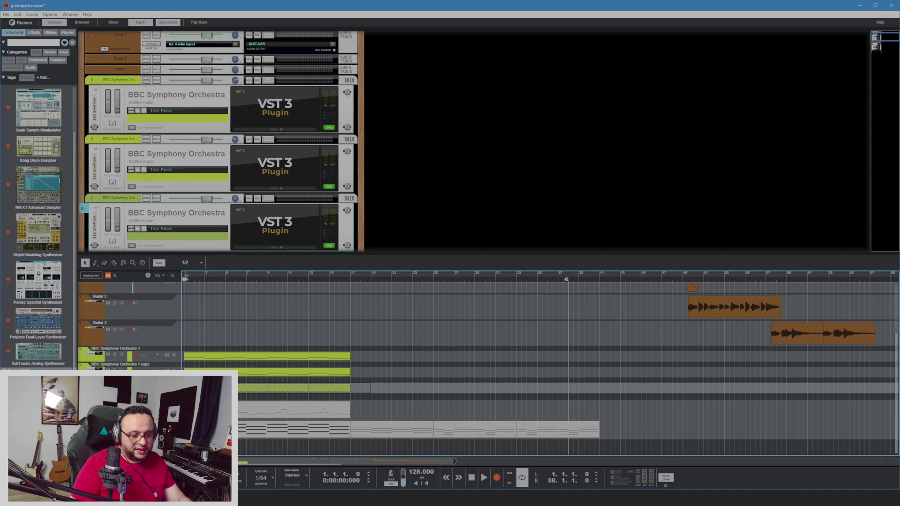
{"action": "left_click", "coordinate": [305, 388]}
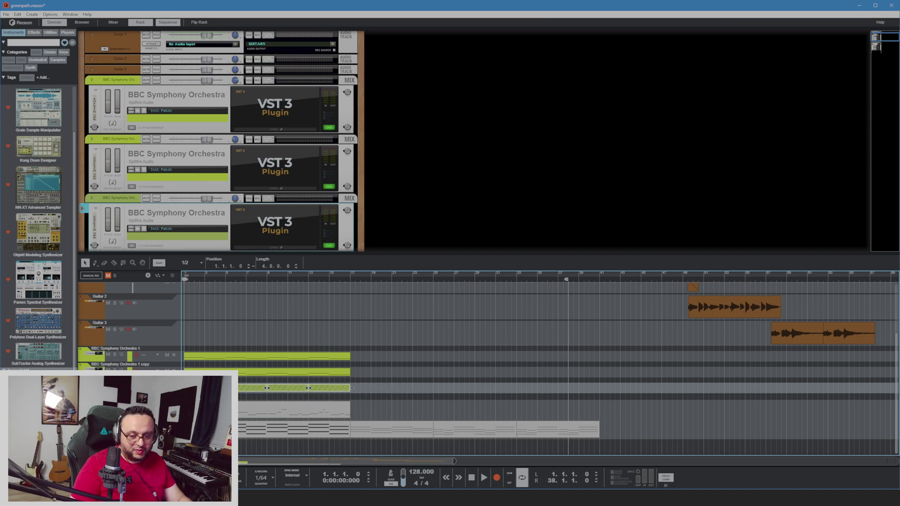
{"action": "left_click", "coordinate": [117, 385]}
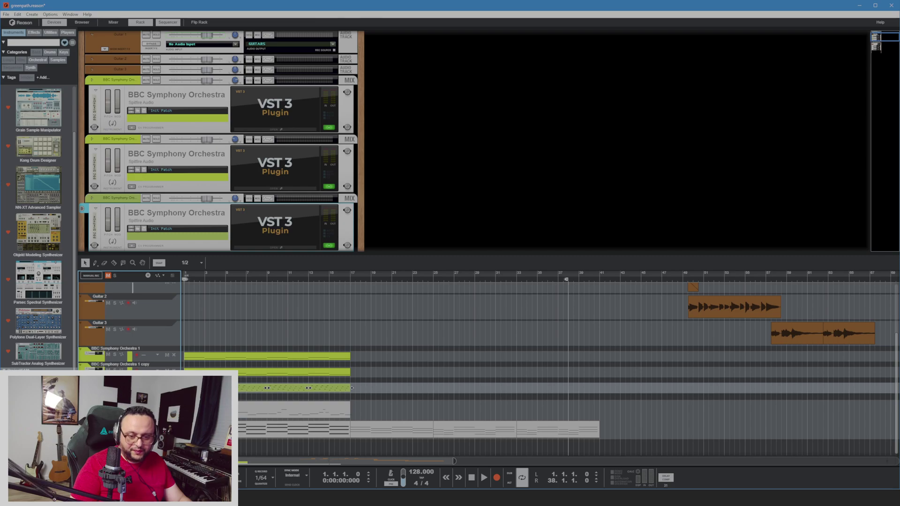
{"action": "left_click", "coordinate": [39, 390]}
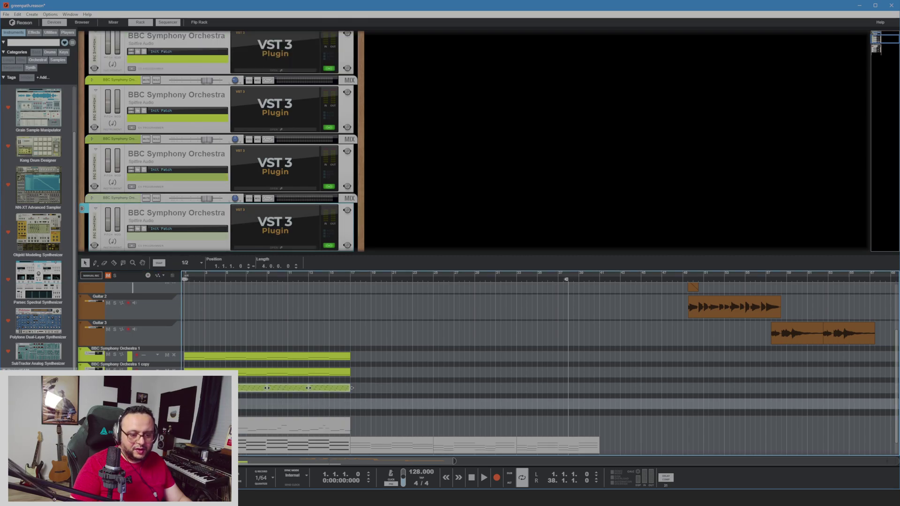
{"action": "key", "text": "ctrl+v"}
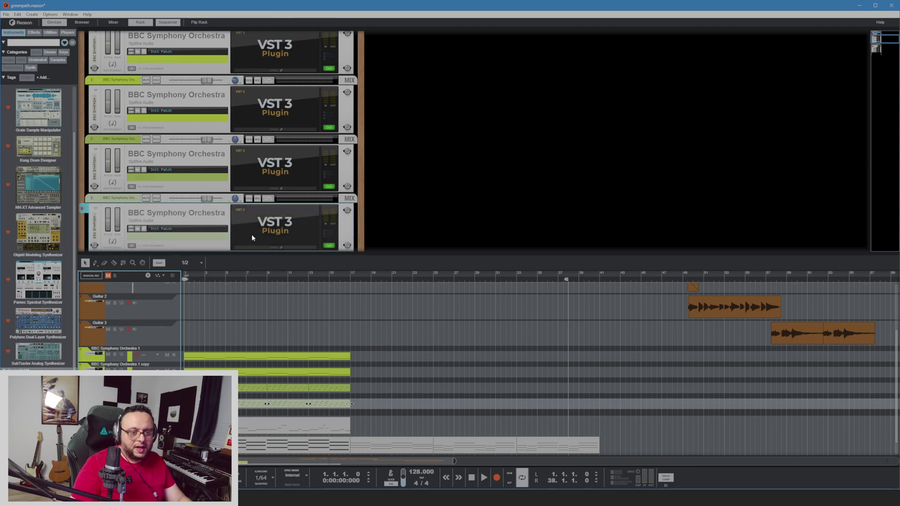
Join the four-bar arpeggio clips into one continuous 16-bar clip on both the harp track and its copy
{"action": "left_click", "coordinate": [258, 247]}
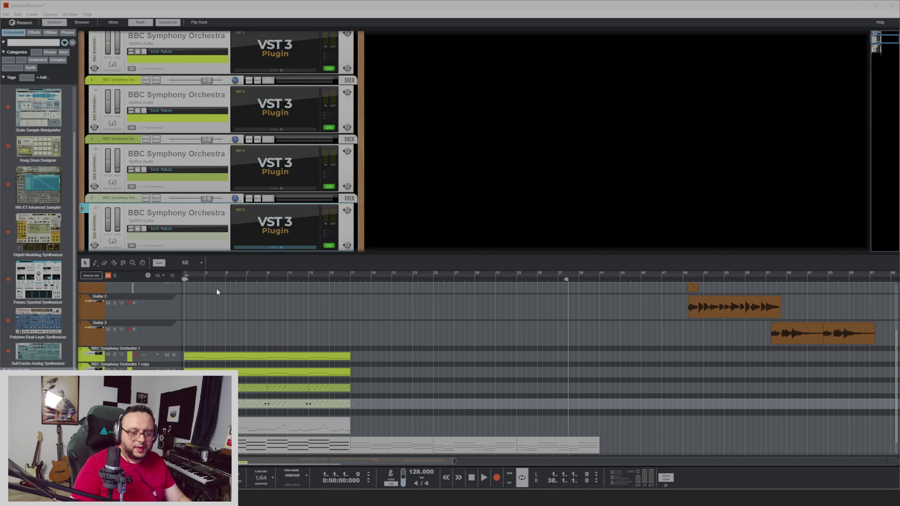
{"action": "double_click", "coordinate": [277, 402]}
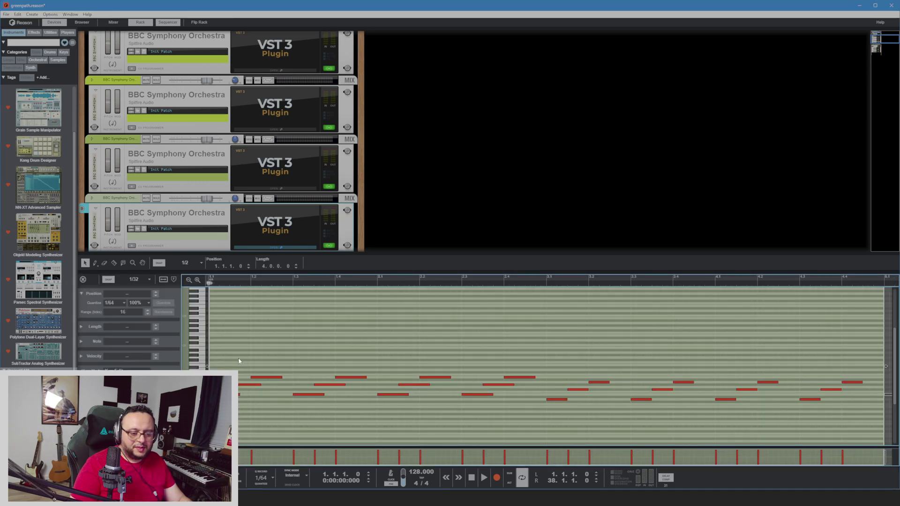
{"action": "left_click", "coordinate": [82, 280]}
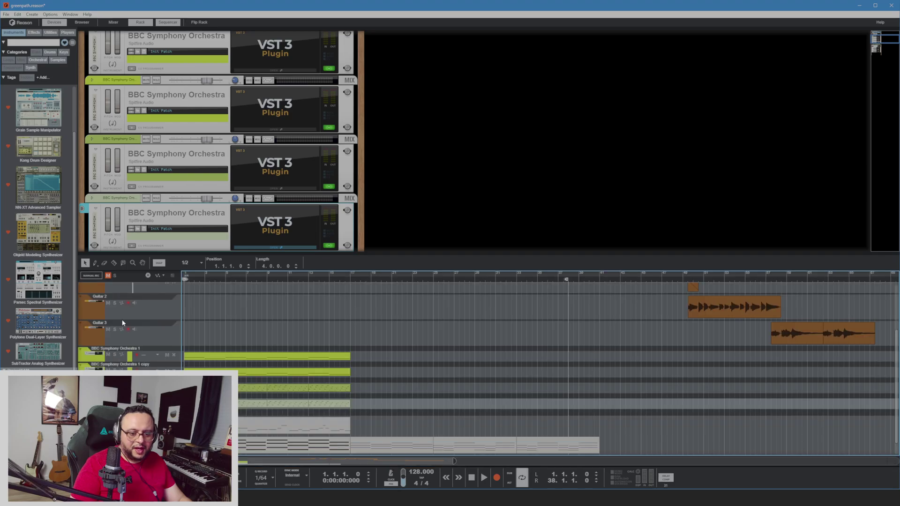
{"action": "left_click", "coordinate": [340, 404]}
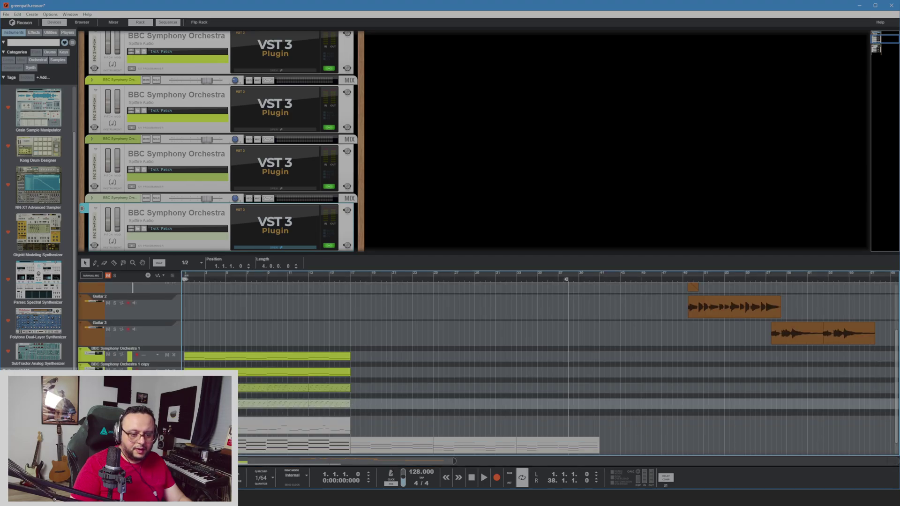
{"action": "right_click", "coordinate": [198, 406]}
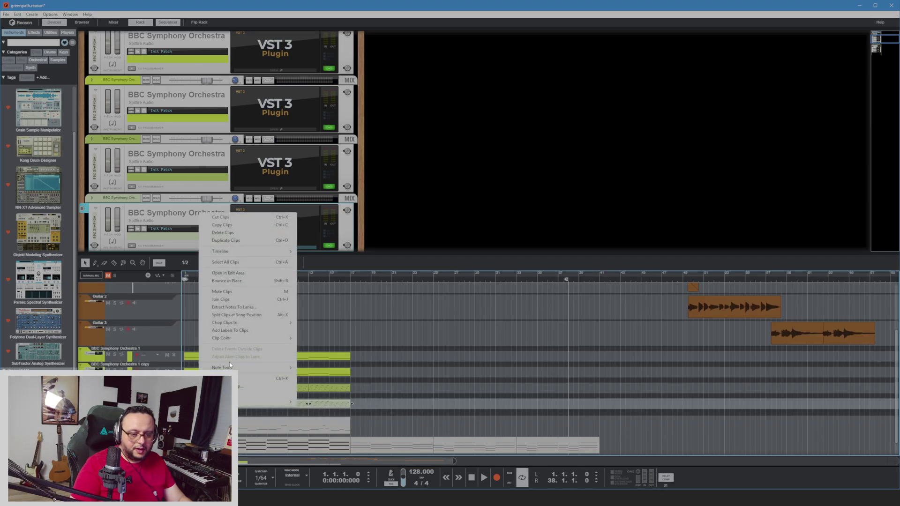
{"action": "left_click", "coordinate": [226, 300]}
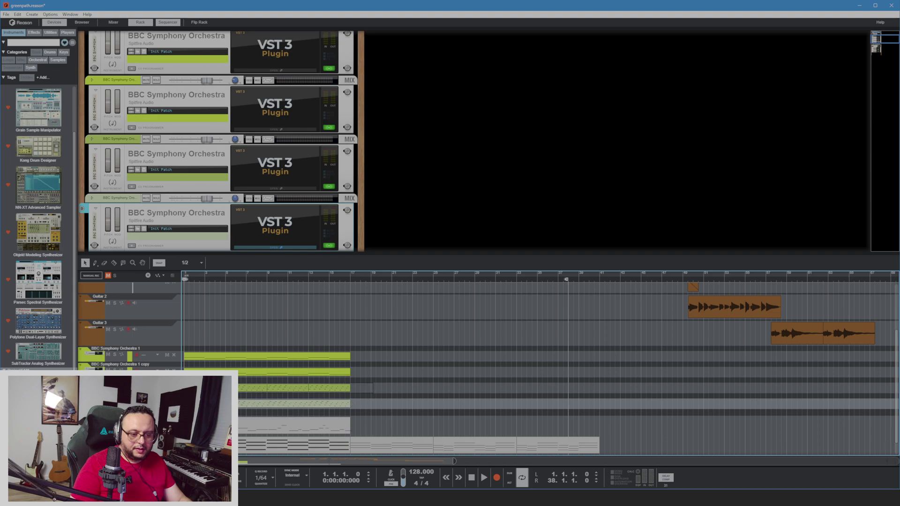
{"action": "right_click", "coordinate": [206, 387]}
{"action": "left_click", "coordinate": [252, 280]}
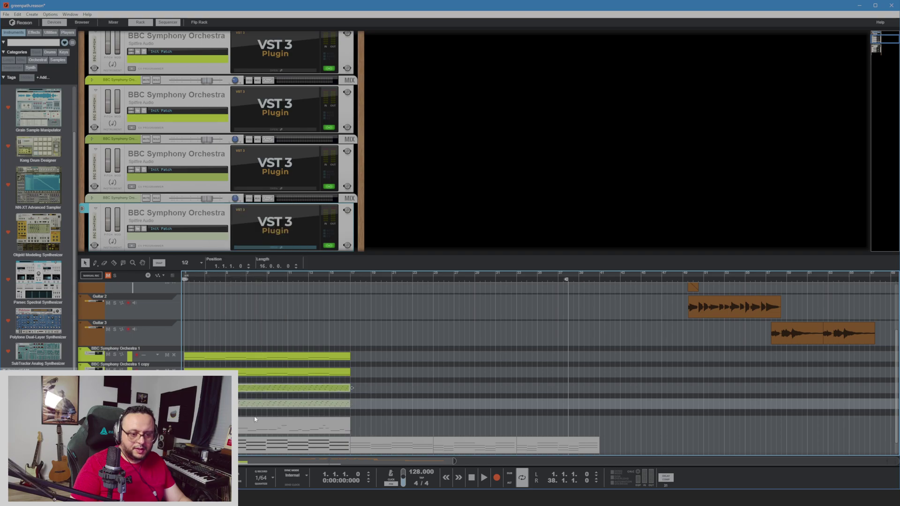
Transpose all notes in the joined clip of the duplicated harp up one octave and return to the arrangement
{"action": "double_click", "coordinate": [256, 404]}
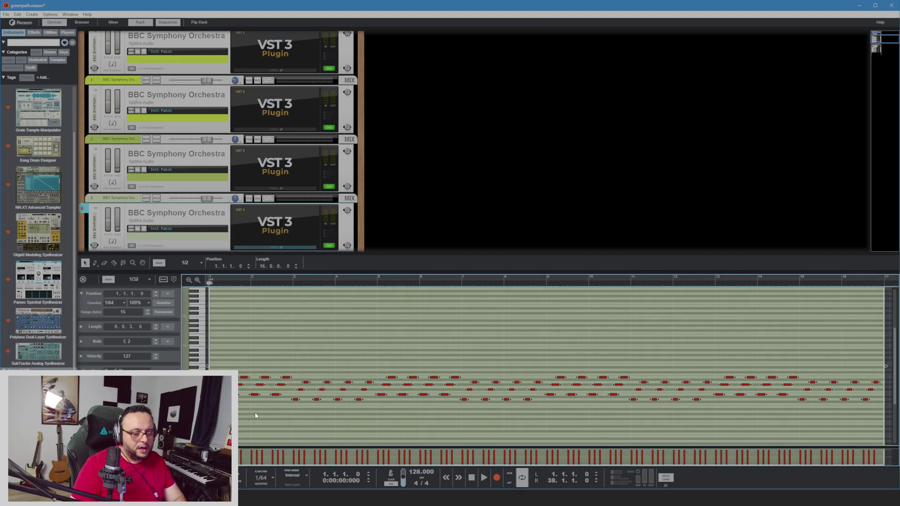
{"action": "key", "text": "shift+Up"}
{"action": "key", "text": "shift+Up"}
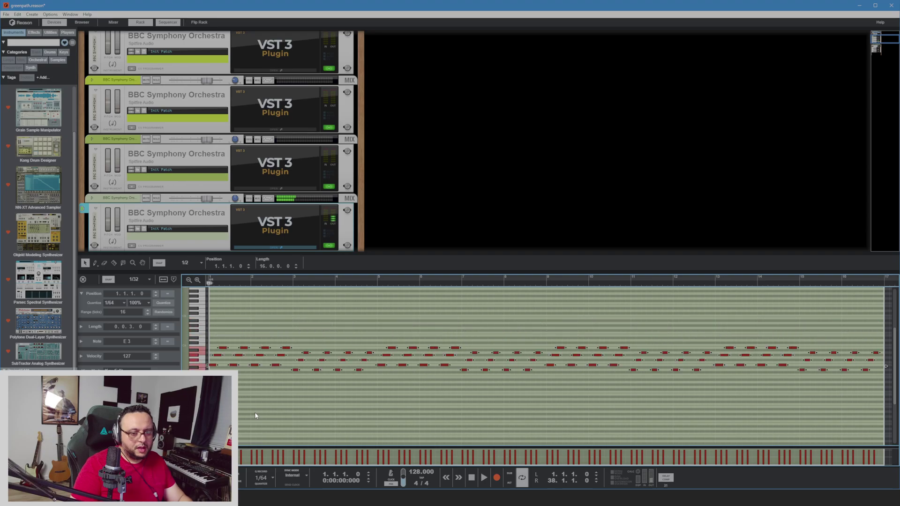
{"action": "key", "text": "ctrl+e"}
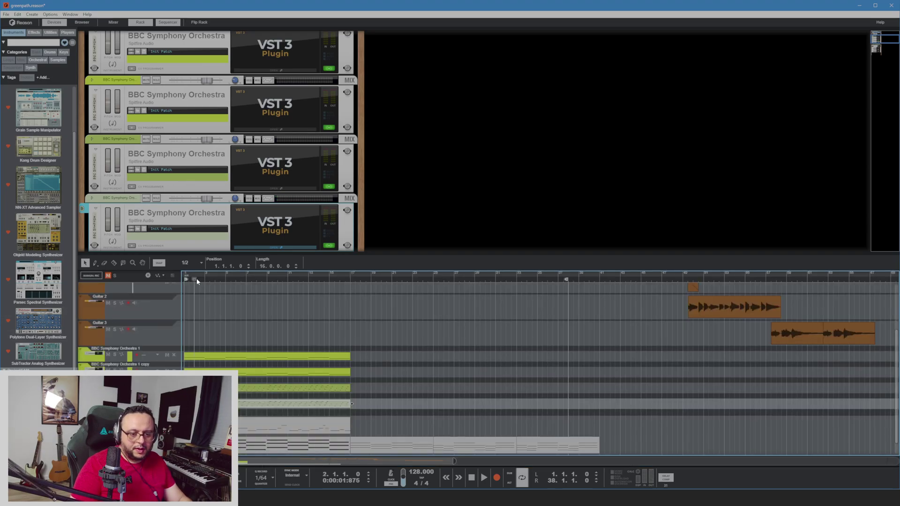
Play the opening and pan the original harp to -41 and its copy to 41, soloing both for comparison and unsoloing them at the end
{"action": "key", "text": "space"}
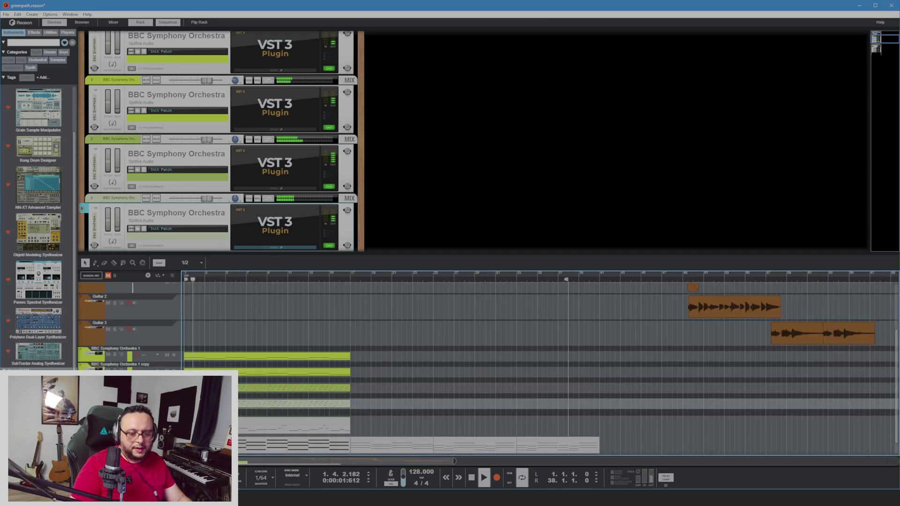
{"action": "left_click", "coordinate": [235, 195]}
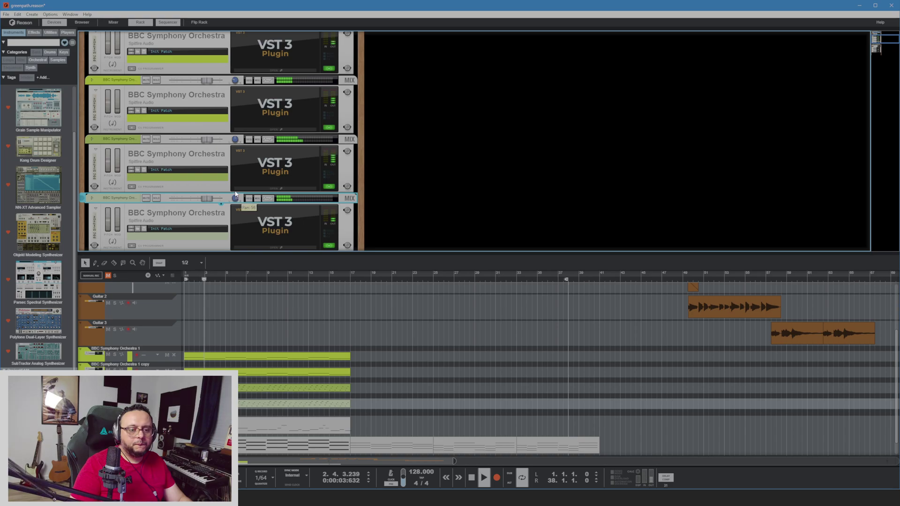
{"action": "left_click", "coordinate": [236, 140]}
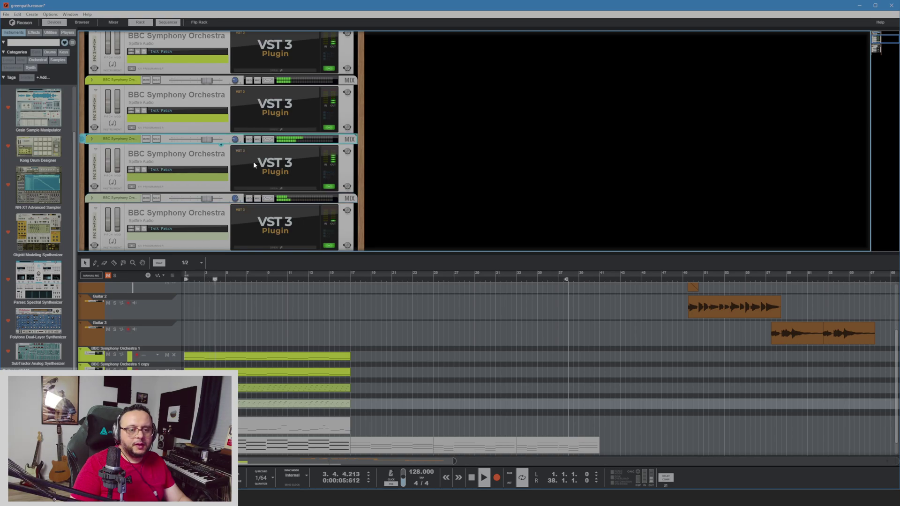
{"action": "left_click", "coordinate": [235, 198]}
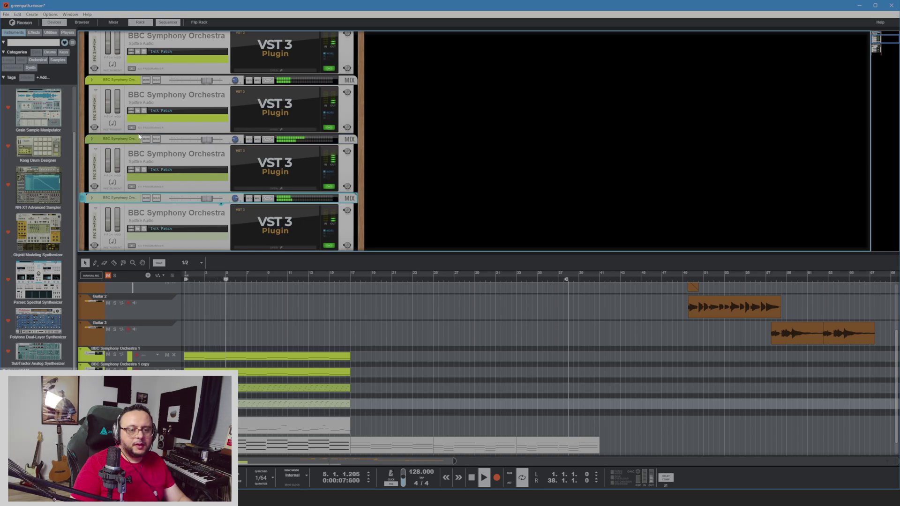
{"action": "left_click", "coordinate": [157, 139]}
{"action": "left_click", "coordinate": [156, 199]}
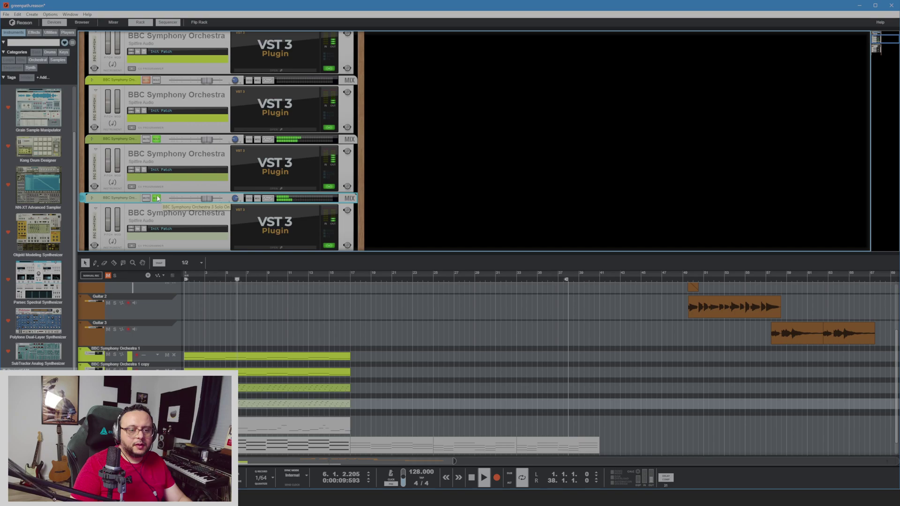
{"action": "left_click", "coordinate": [234, 140]}
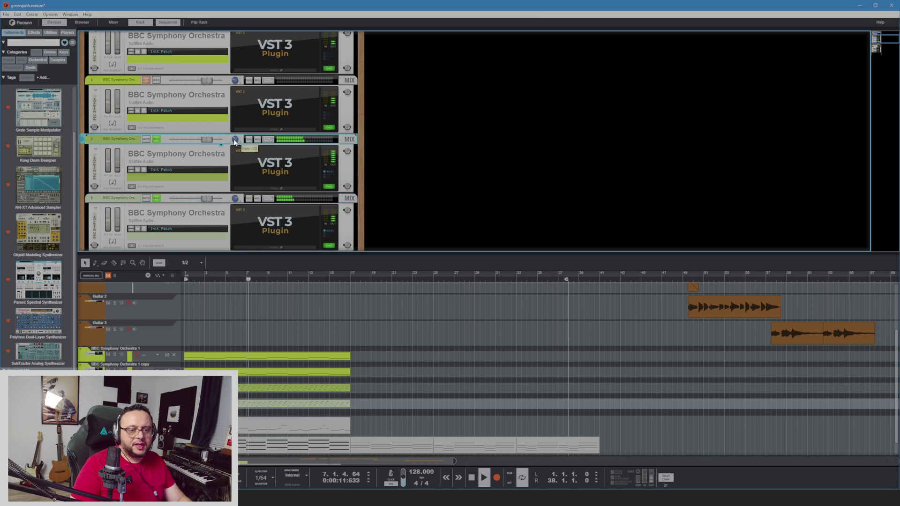
{"action": "left_click_drag", "start_coordinate": [234, 141], "coordinate": [237, 192]}
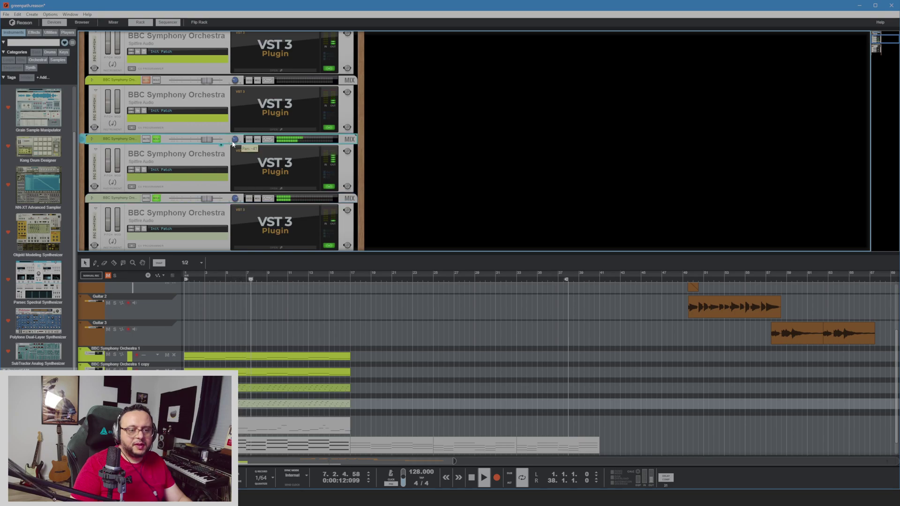
{"action": "left_click", "coordinate": [238, 195]}
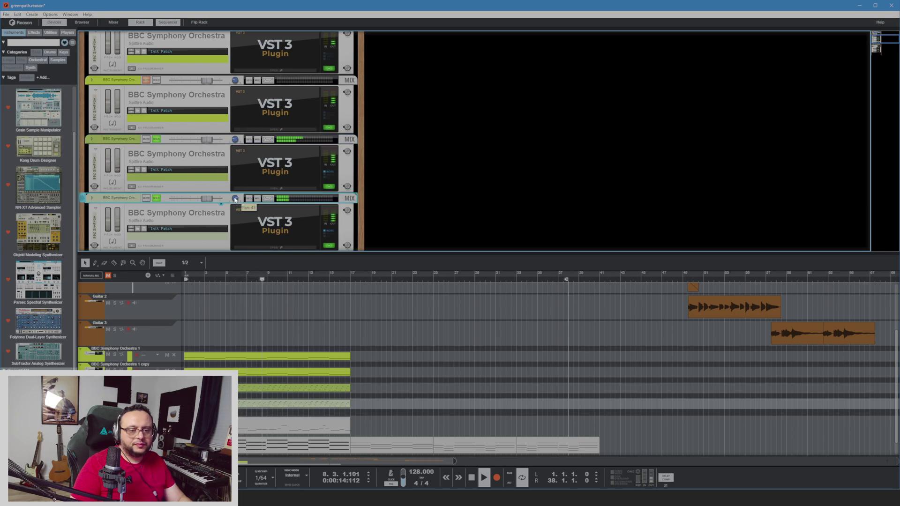
{"action": "left_click", "coordinate": [155, 140]}
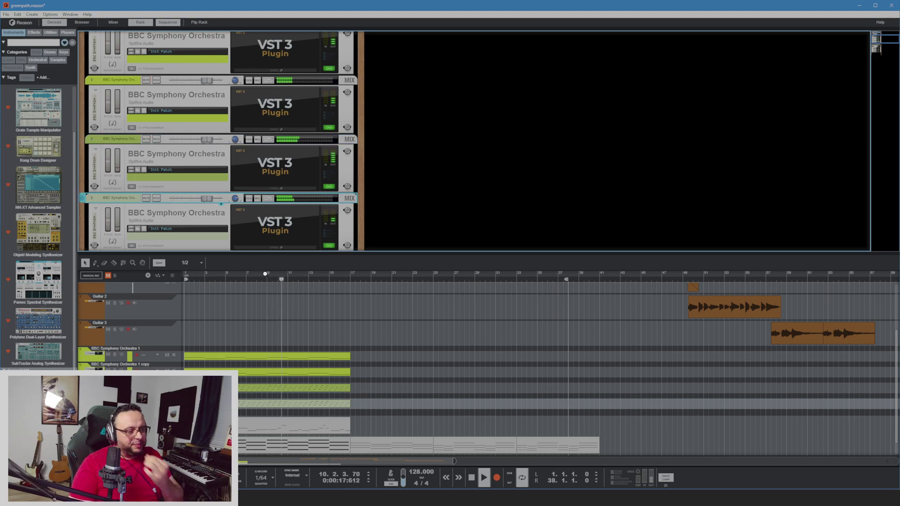
Listen to the layered parts up to bar 17 while comparing the guitar clips with the orchestra tracks, and stop playback
{"action": "scroll", "coordinate": [439, 382], "scroll_direction": "up", "scroll_amount": 3}
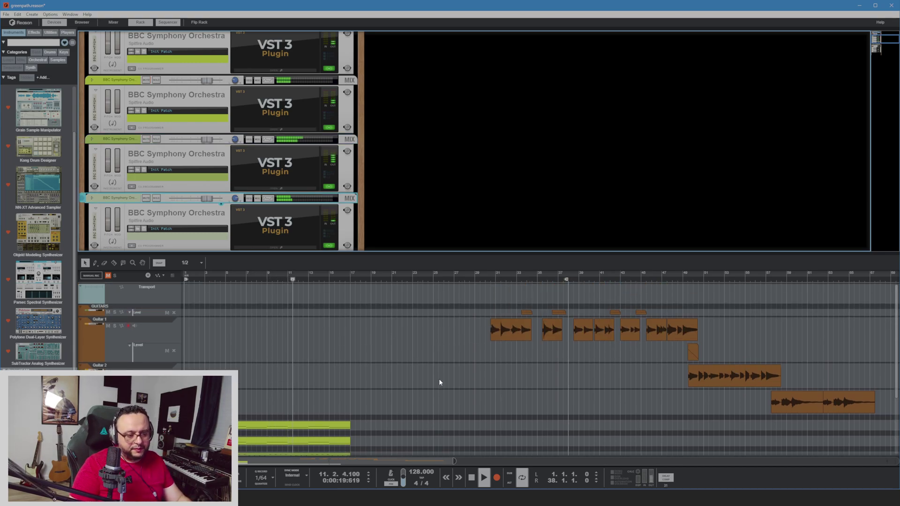
{"action": "scroll", "coordinate": [439, 381], "scroll_direction": "down", "scroll_amount": 3}
{"action": "scroll", "coordinate": [440, 381], "scroll_direction": "up", "scroll_amount": 3}
{"action": "scroll", "coordinate": [440, 380], "scroll_direction": "down", "scroll_amount": 3}
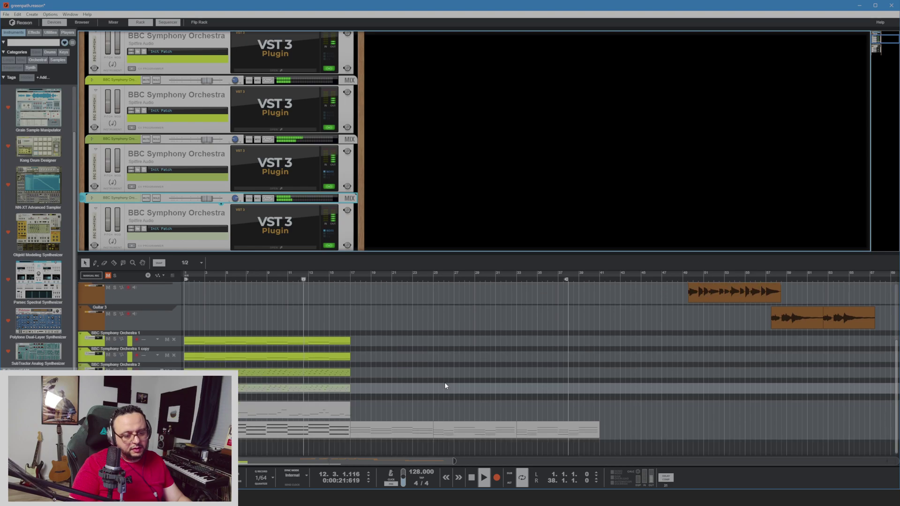
{"action": "scroll", "coordinate": [445, 385], "scroll_direction": "up", "scroll_amount": 3}
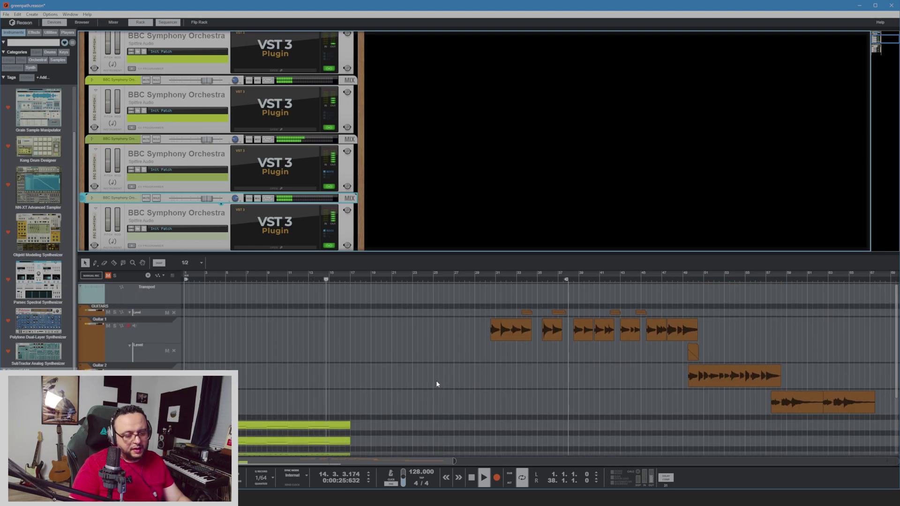
{"action": "scroll", "coordinate": [460, 379], "scroll_direction": "down", "scroll_amount": 3}
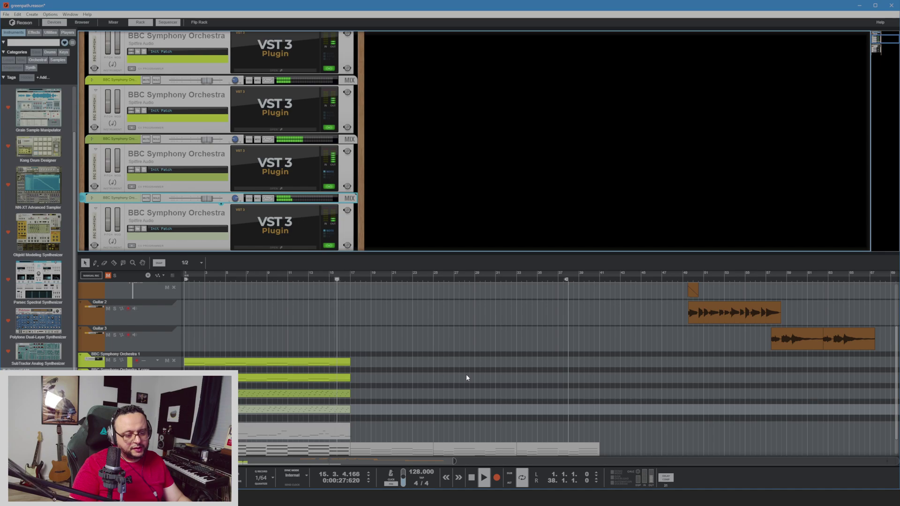
{"action": "scroll", "coordinate": [449, 372], "scroll_direction": "up", "scroll_amount": 3}
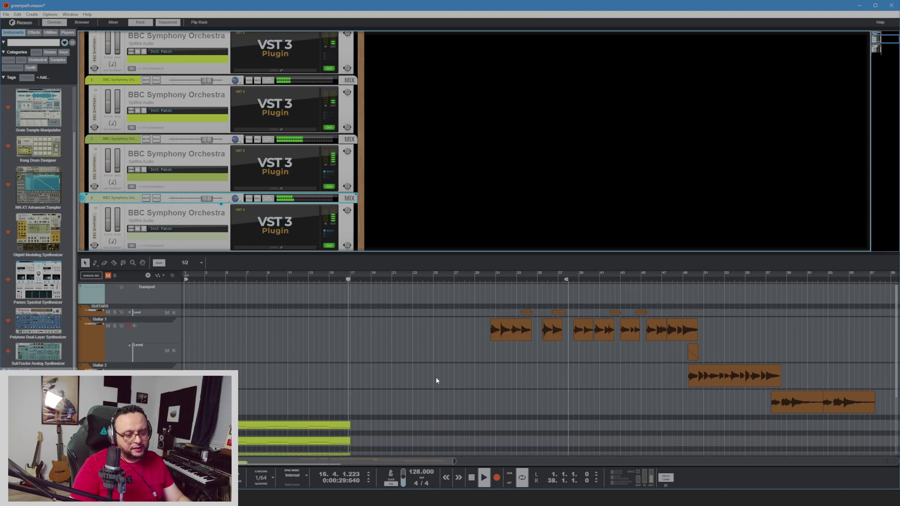
{"action": "key", "text": "space"}
Move all guitar clips and their level automation earlier together so the first Guitar 1 clip starts at bar 17
{"action": "left_click_drag", "start_coordinate": [467, 312], "coordinate": [855, 432]}
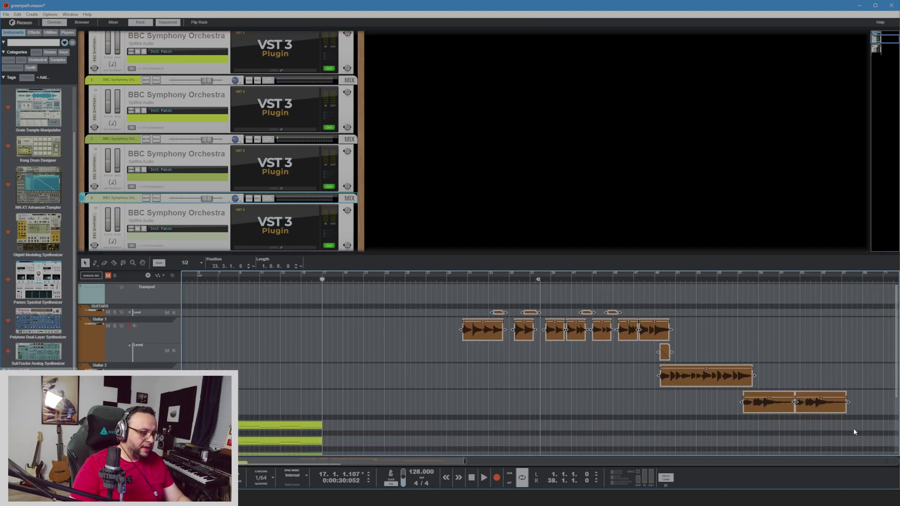
{"action": "left_click_drag", "start_coordinate": [477, 334], "coordinate": [338, 336]}
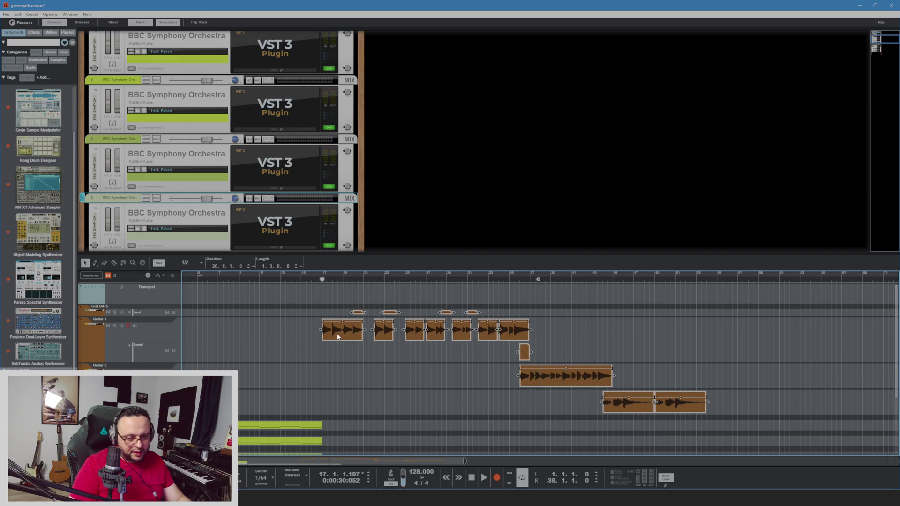
{"action": "left_click", "coordinate": [371, 402]}
{"action": "scroll", "coordinate": [376, 405], "scroll_direction": "down", "scroll_amount": 1}
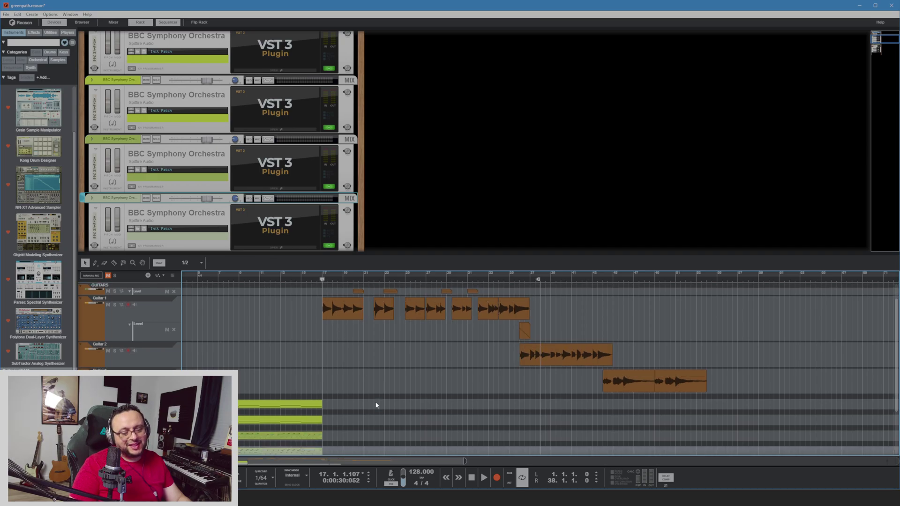
Return to the song's beginning and duplicate the 16-bar clips of all four BBC Symphony Orchestra tracks to bar 17
{"action": "key", "text": "Home"}
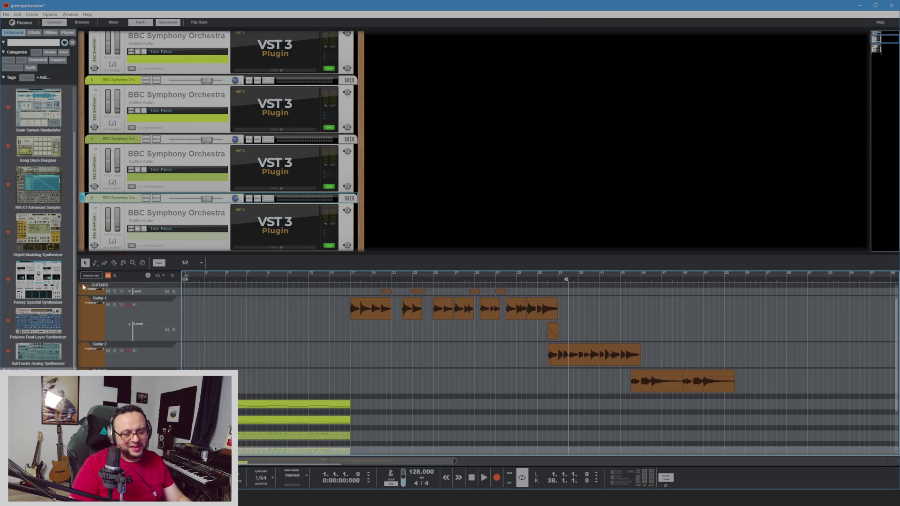
{"action": "scroll", "coordinate": [82, 287], "scroll_direction": "down", "scroll_amount": 2}
{"action": "scroll", "coordinate": [289, 322], "scroll_direction": "down", "scroll_amount": 1}
{"action": "scroll", "coordinate": [282, 346], "scroll_direction": "up", "scroll_amount": 2}
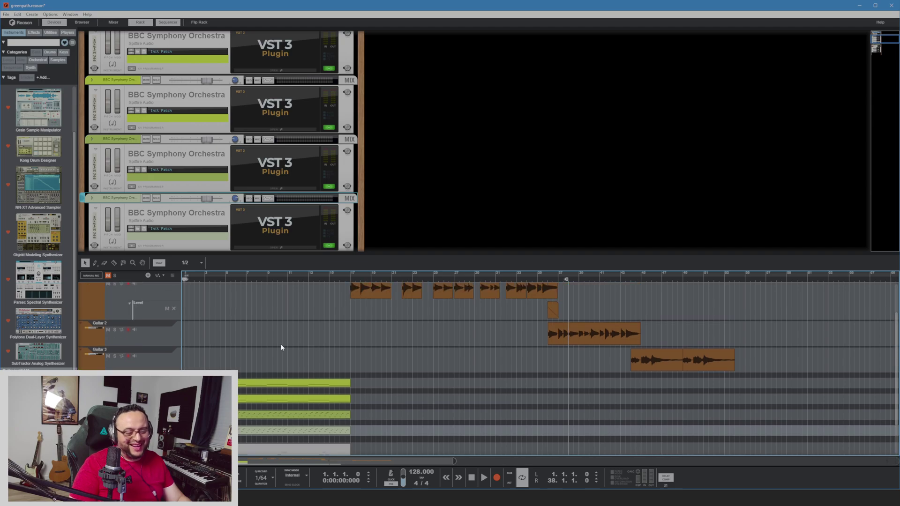
{"action": "scroll", "coordinate": [282, 347], "scroll_direction": "down", "scroll_amount": 1}
{"action": "left_click_drag", "start_coordinate": [282, 347], "coordinate": [458, 406]}
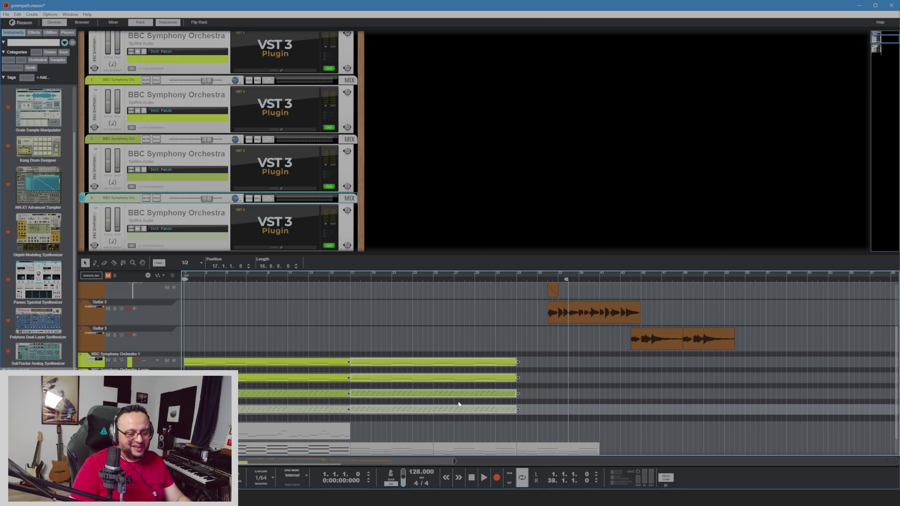
Play from bar 17 to hear the guitar entry over the duplicated orchestra parts, and stop around bar 22
{"action": "scroll", "coordinate": [407, 337], "scroll_direction": "up", "scroll_amount": 3}
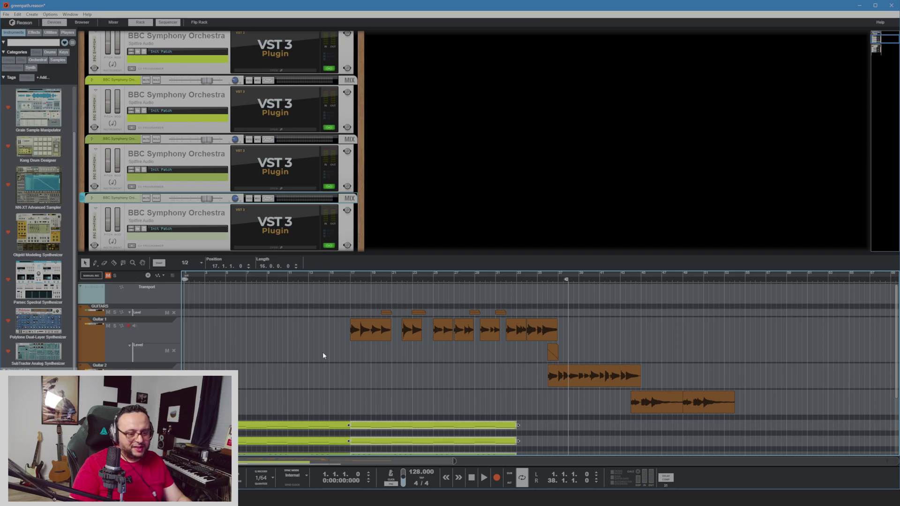
{"action": "left_click", "coordinate": [350, 280]}
{"action": "key", "text": "space"}
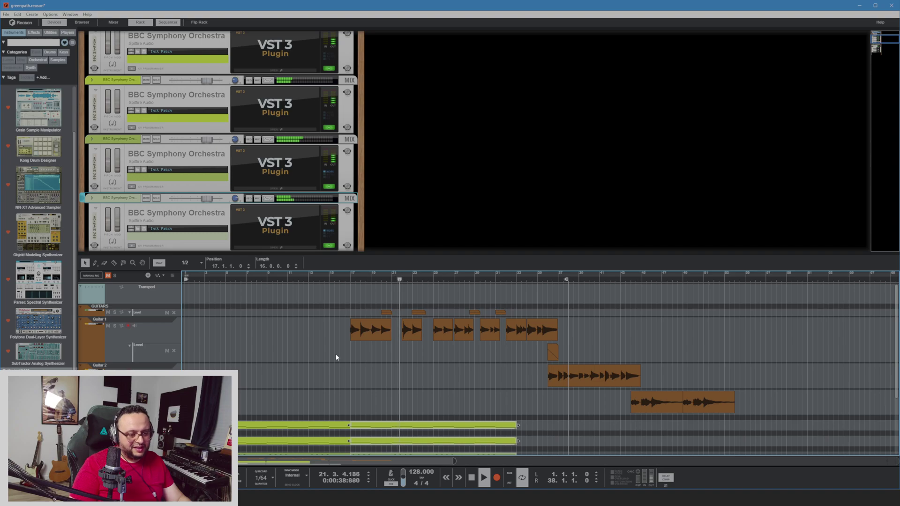
{"action": "key", "text": "space"}
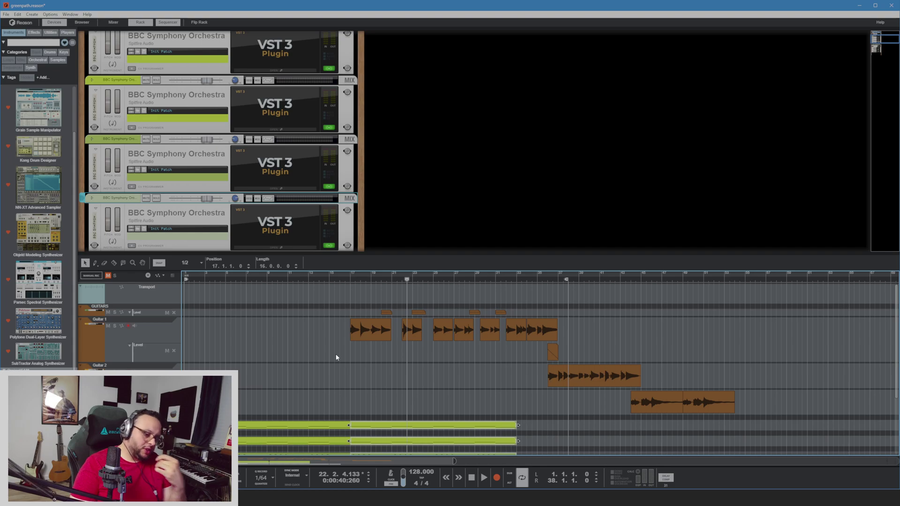
{"action": "scroll", "coordinate": [477, 368], "scroll_direction": "right", "scroll_amount": 2}
{"action": "scroll", "coordinate": [364, 373], "scroll_direction": "down", "scroll_amount": 3}
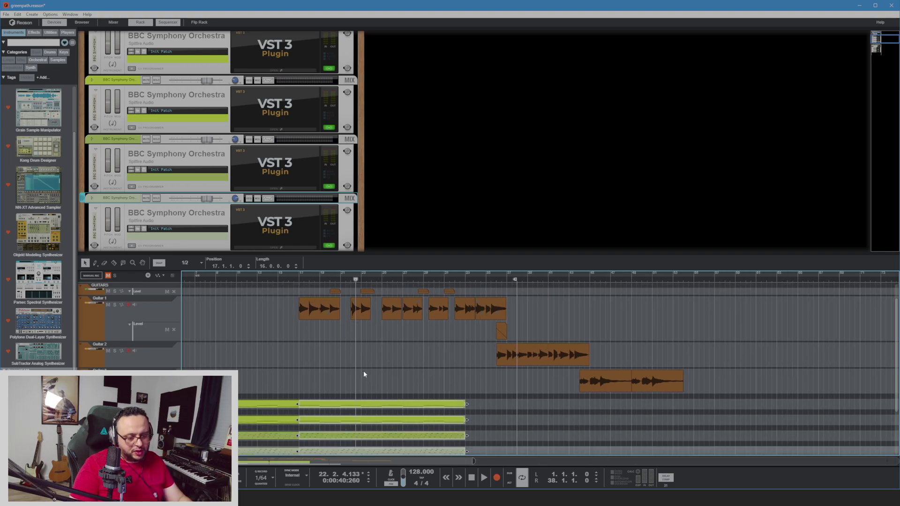
{"action": "scroll", "coordinate": [393, 373], "scroll_direction": "up", "scroll_amount": 2}
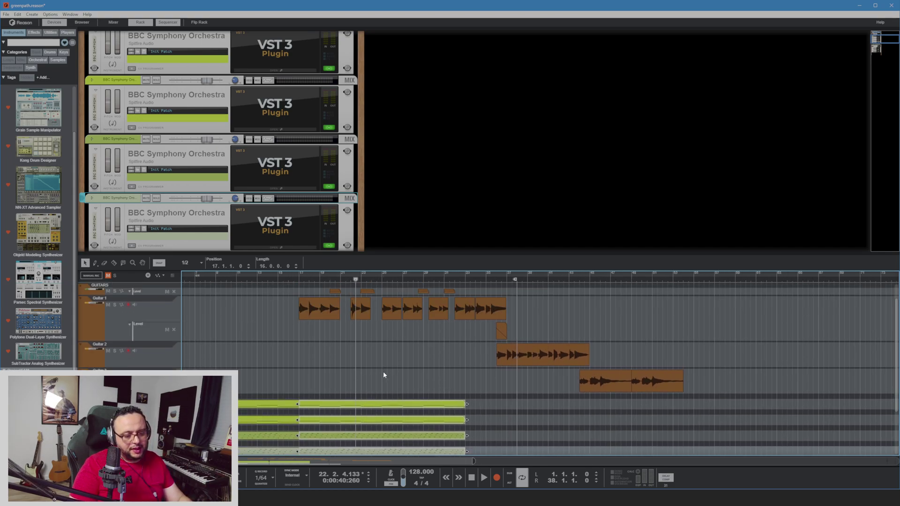
Split the first BBC Symphony Orchestra track's clip at bars 21 and 23, move the two-bar section to bar 22 and shift the remainder further along
{"action": "scroll", "coordinate": [384, 375], "scroll_direction": "up", "scroll_amount": 1}
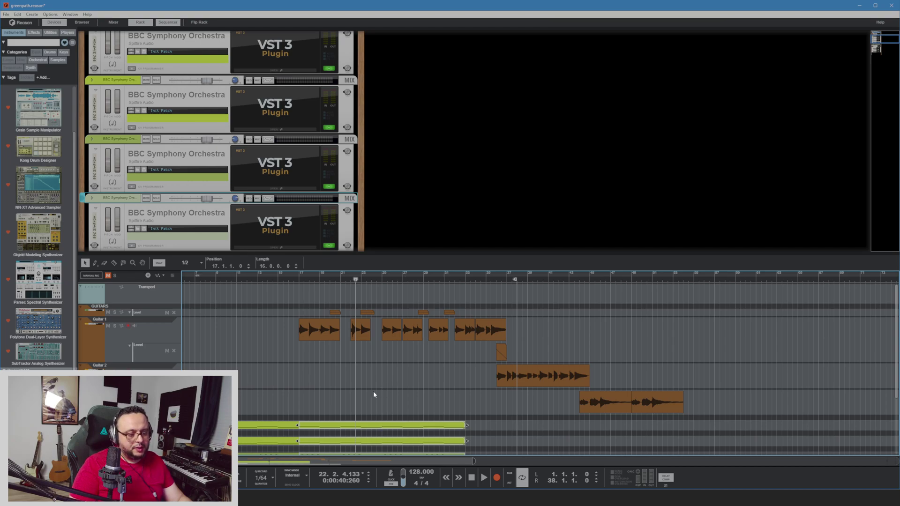
{"action": "left_click", "coordinate": [342, 280]}
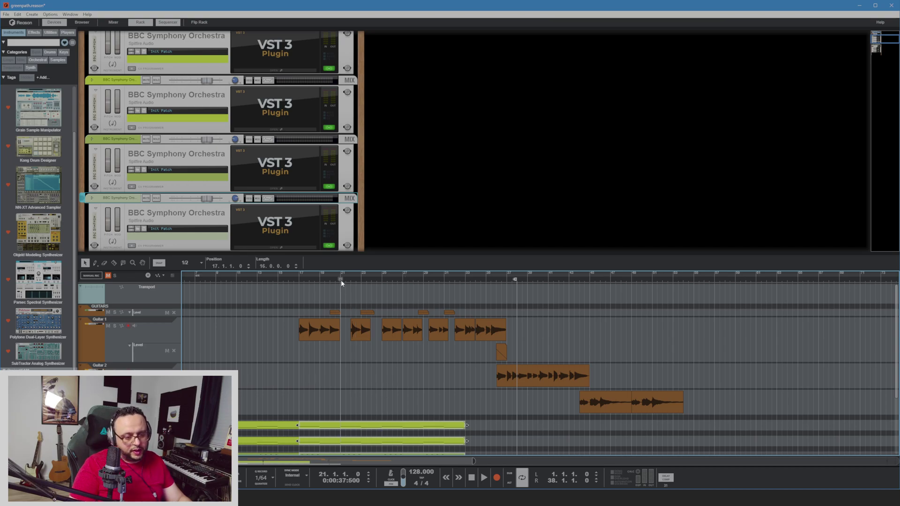
{"action": "key", "text": "w"}
{"action": "key", "text": "e"}
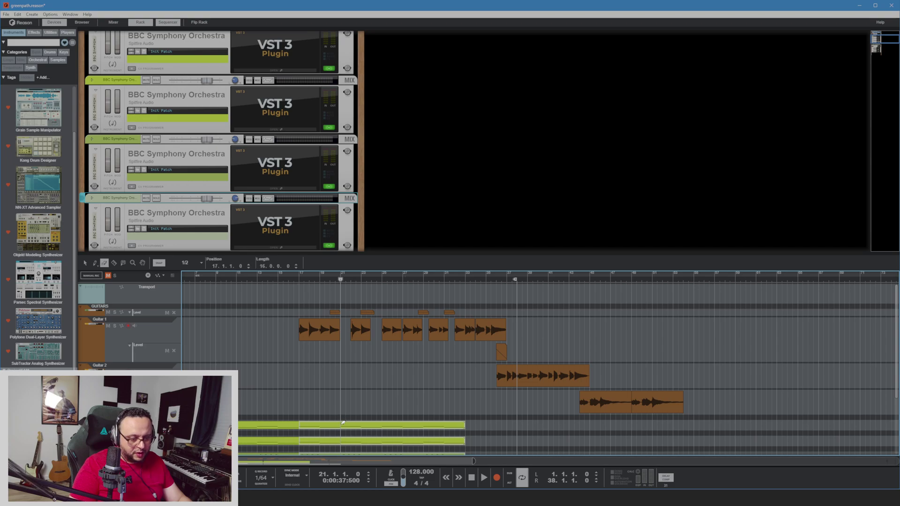
{"action": "key", "text": "r"}
{"action": "left_click", "coordinate": [353, 425]}
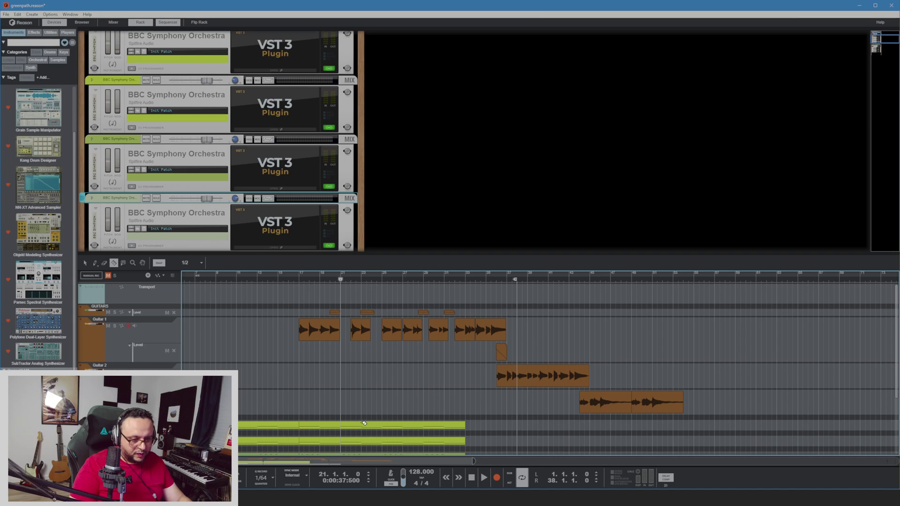
{"action": "key", "text": "q"}
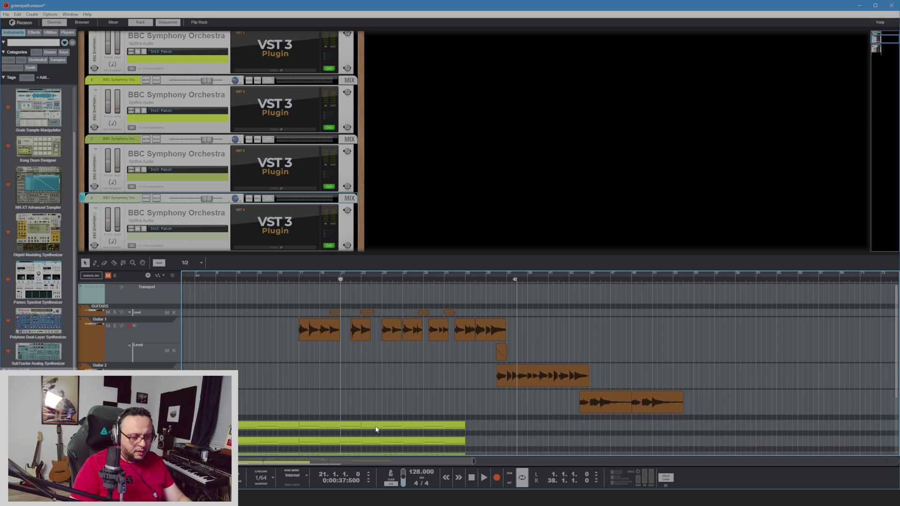
{"action": "left_click_drag", "start_coordinate": [376, 427], "coordinate": [430, 432]}
{"action": "left_click_drag", "start_coordinate": [359, 427], "coordinate": [374, 428]}
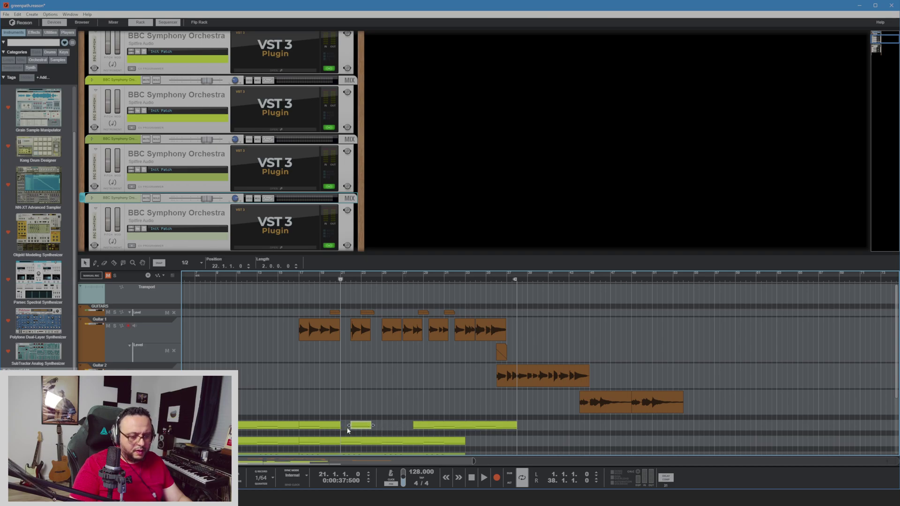
Solo the first BBC Symphony Orchestra track together with Guitar 1 and play them from bar 17
{"action": "key", "text": "m"}
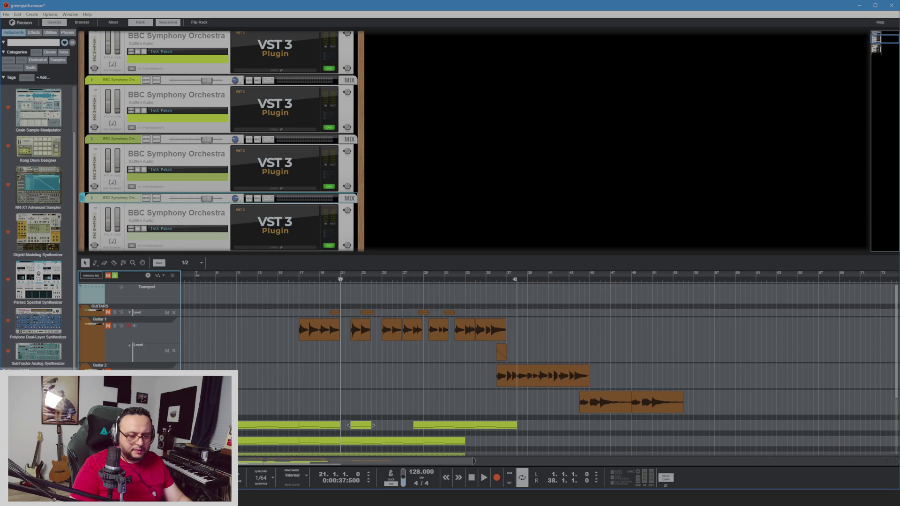
{"action": "scroll", "coordinate": [397, 364], "scroll_direction": "down", "scroll_amount": 1}
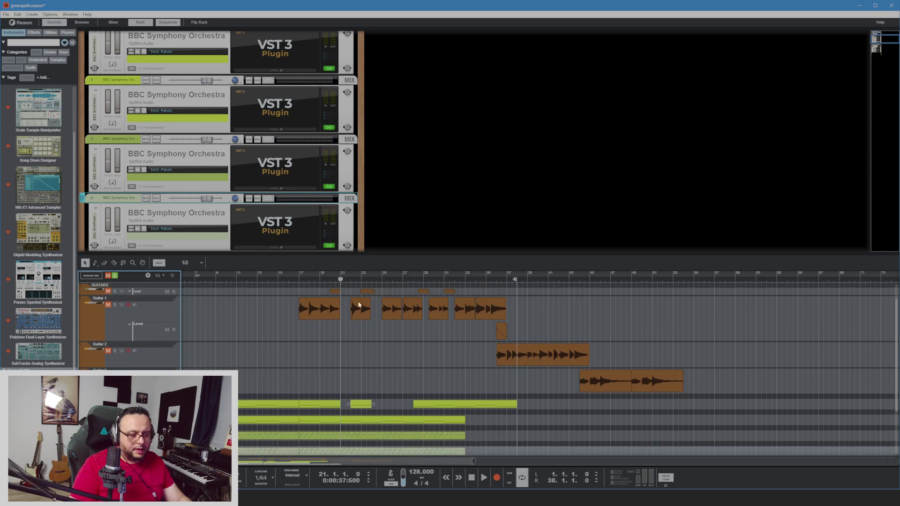
{"action": "left_click", "coordinate": [341, 281]}
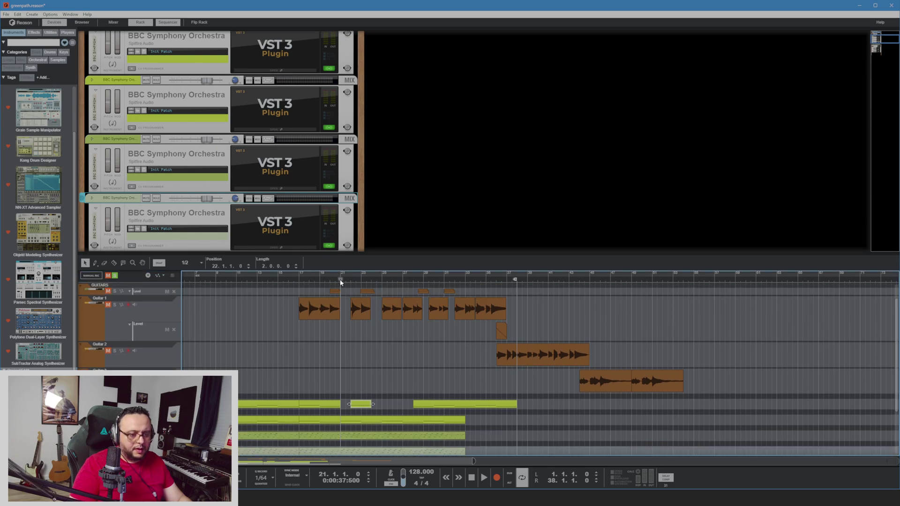
{"action": "left_click", "coordinate": [114, 305]}
{"action": "left_click_drag", "start_coordinate": [333, 280], "coordinate": [298, 279]}
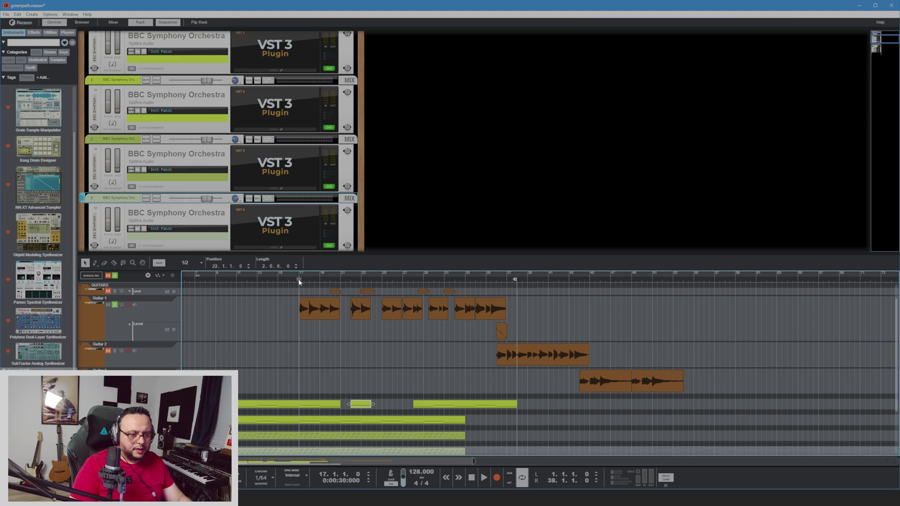
{"action": "key", "text": "space"}
{"action": "scroll", "coordinate": [116, 318], "scroll_direction": "up", "scroll_amount": 1}
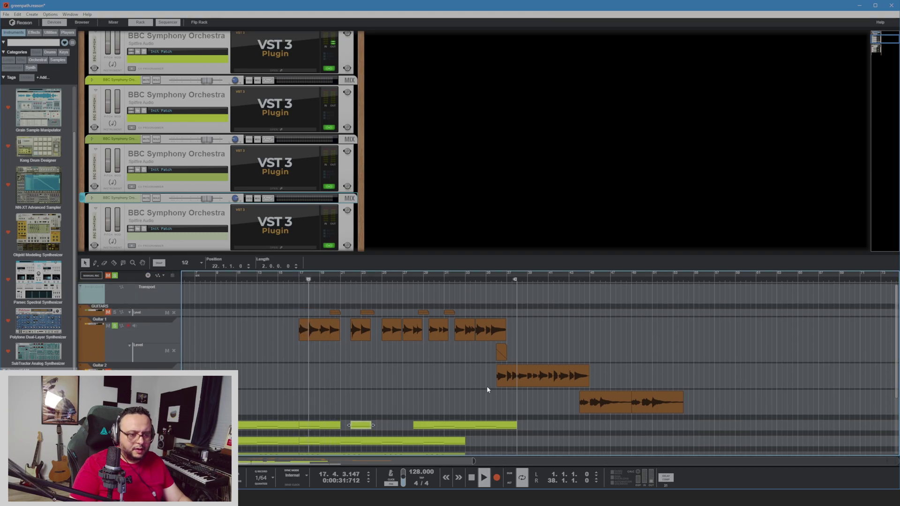
{"action": "scroll", "coordinate": [448, 375], "scroll_direction": "down", "scroll_amount": 1}
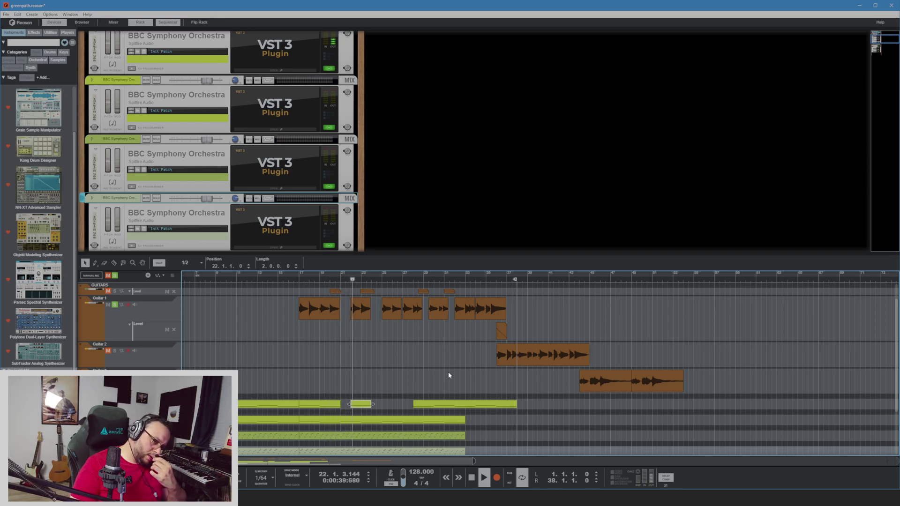
Examine the notes in the first orchestra track's bar 17 clip, close it, and replay the soloed parts from bar 17
{"action": "double_click", "coordinate": [332, 407]}
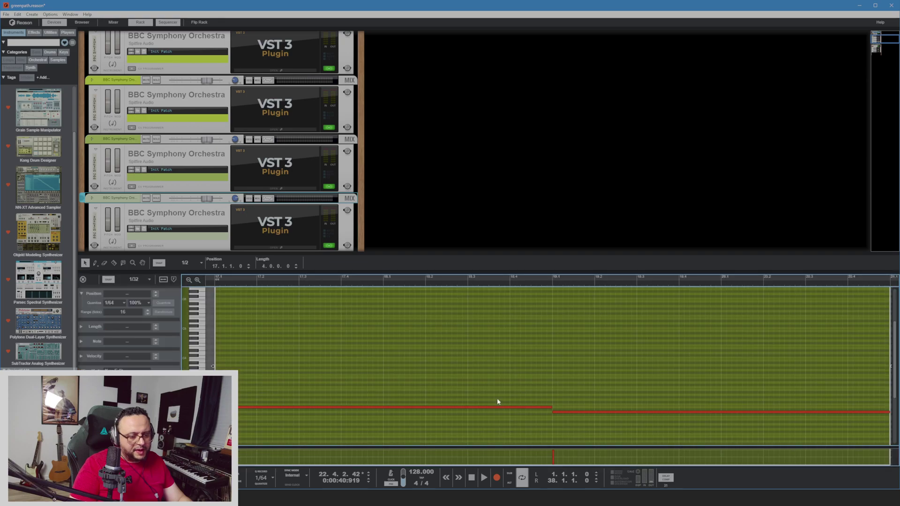
{"action": "left_click", "coordinate": [842, 412]}
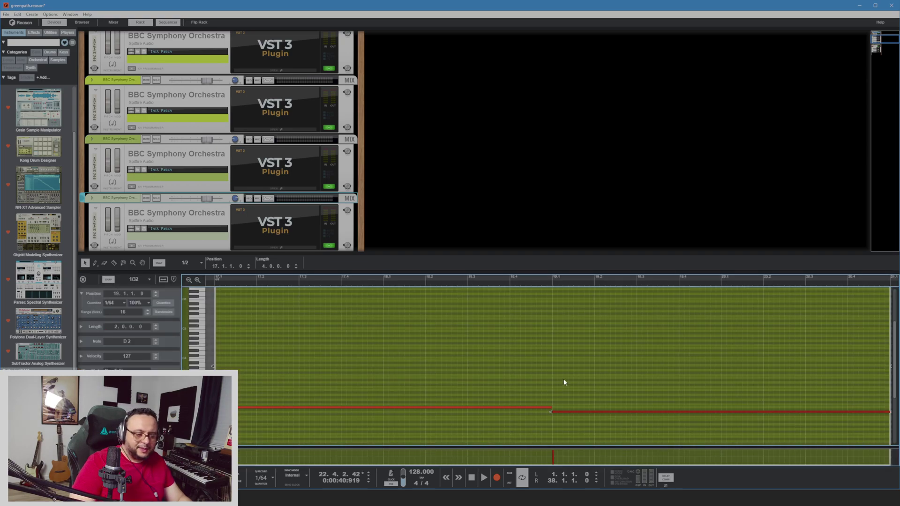
{"action": "scroll", "coordinate": [566, 375], "scroll_direction": "down", "scroll_amount": 3}
{"action": "scroll", "coordinate": [610, 375], "scroll_direction": "up", "scroll_amount": 3}
{"action": "scroll", "coordinate": [652, 379], "scroll_direction": "down", "scroll_amount": 3, "text": "ctrl"}
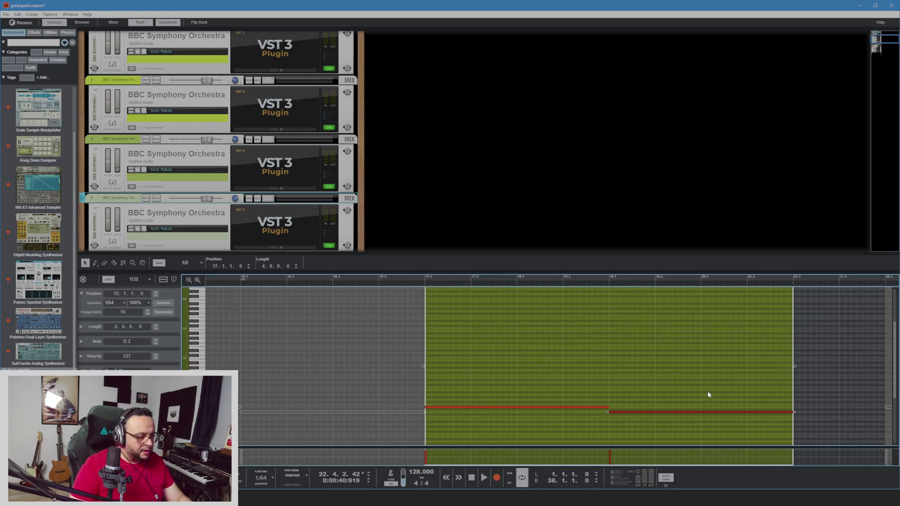
{"action": "left_click", "coordinate": [83, 280]}
{"action": "left_click_drag", "start_coordinate": [330, 279], "coordinate": [299, 278]}
{"action": "key", "text": "space"}
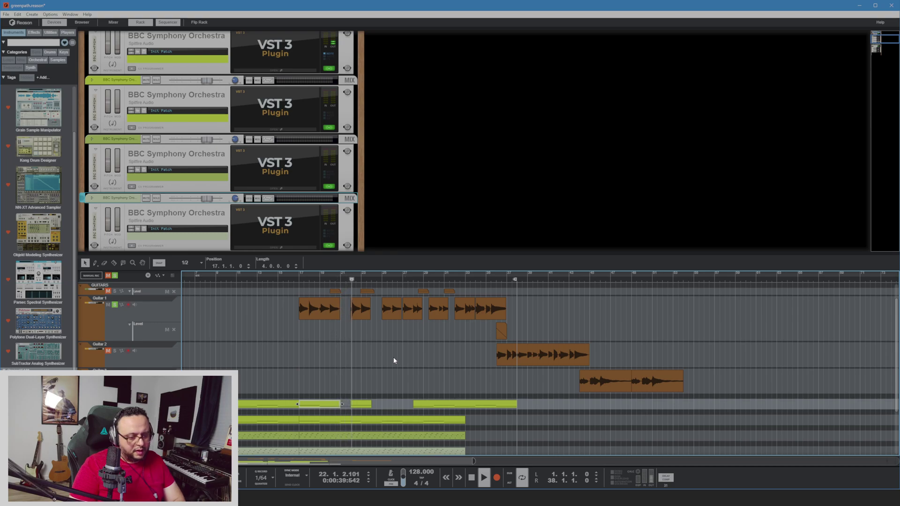
Open the two-bar orchestra clip at bar 22, examine its note against the neighbouring clips, and return to the arrangement
{"action": "double_click", "coordinate": [368, 404]}
{"action": "left_click_drag", "start_coordinate": [844, 399], "coordinate": [852, 414]}
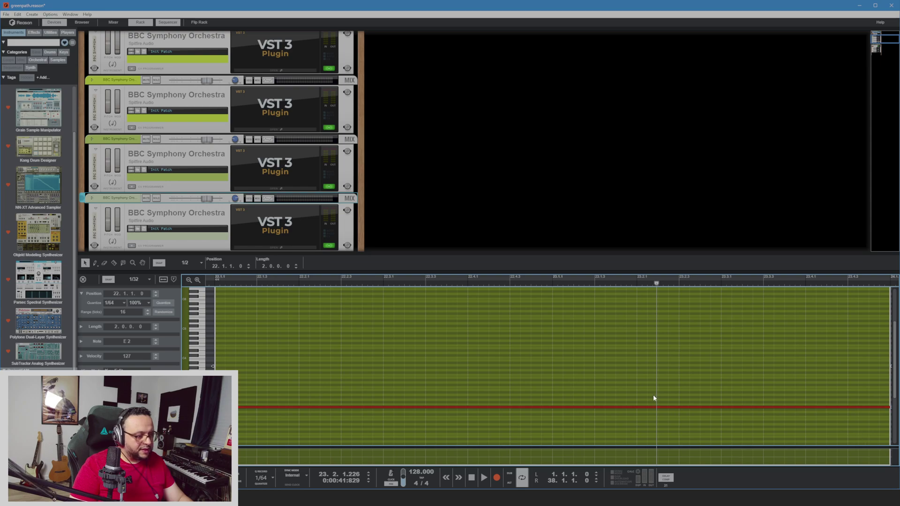
{"action": "scroll", "coordinate": [643, 392], "scroll_direction": "down", "scroll_amount": 6}
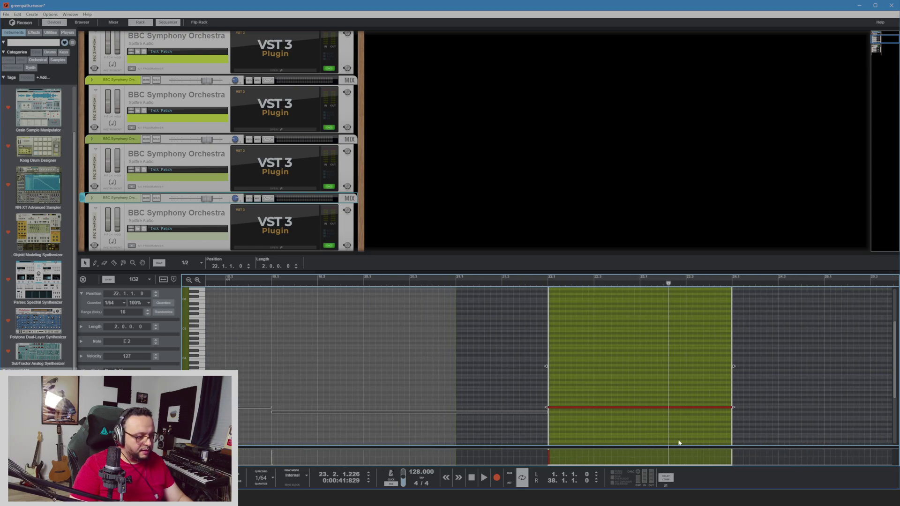
{"action": "scroll", "coordinate": [677, 430], "scroll_direction": "down", "scroll_amount": 2}
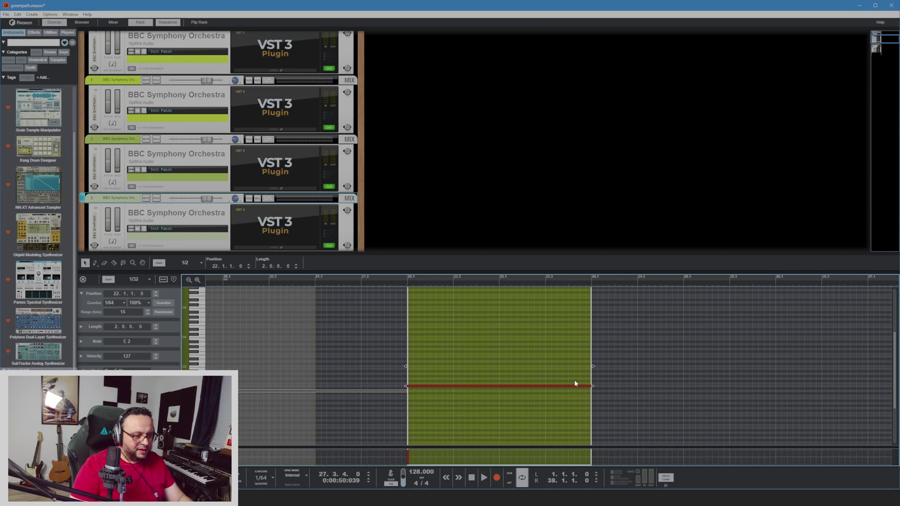
{"action": "key", "text": "ctrl+e"}
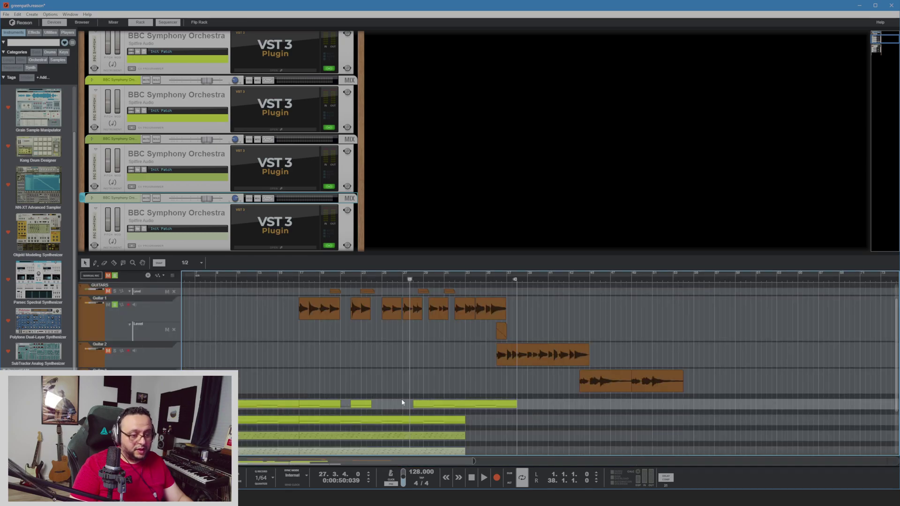
Lengthen the E2 note in the bar 22 orchestra clip to 2.2.2.0, past the clip's end, and return to the arrangement
{"action": "left_click_drag", "start_coordinate": [393, 280], "coordinate": [383, 283]}
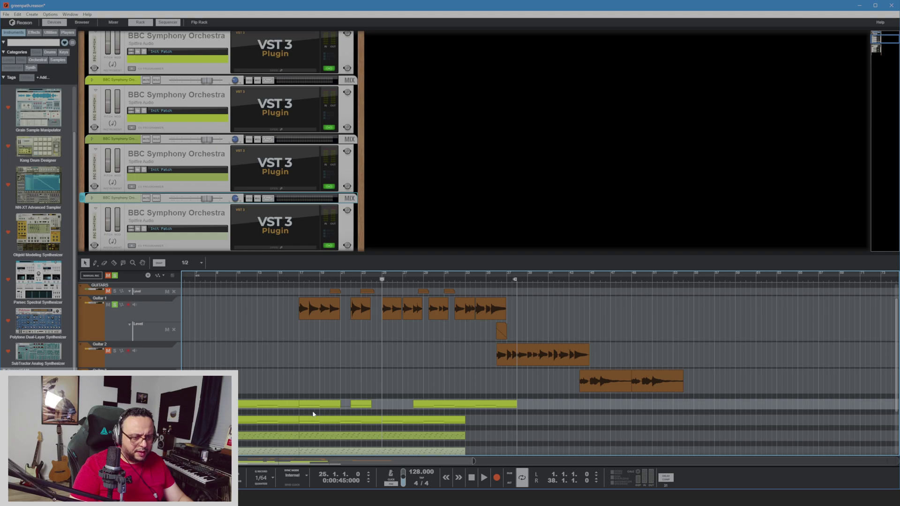
{"action": "double_click", "coordinate": [361, 404]}
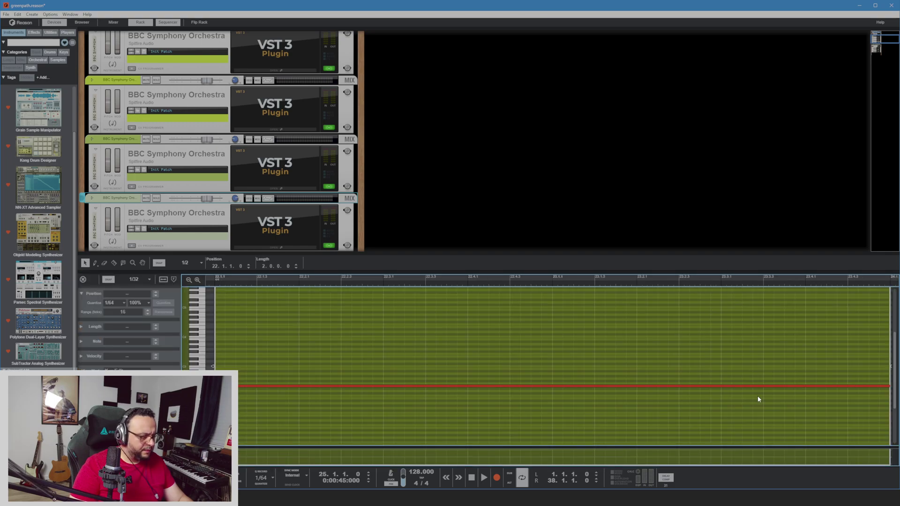
{"action": "left_click_drag", "start_coordinate": [393, 284], "coordinate": [899, 343]}
{"action": "scroll", "coordinate": [744, 380], "scroll_direction": "down", "scroll_amount": 1}
{"action": "scroll", "coordinate": [744, 382], "scroll_direction": "down", "scroll_amount": 2}
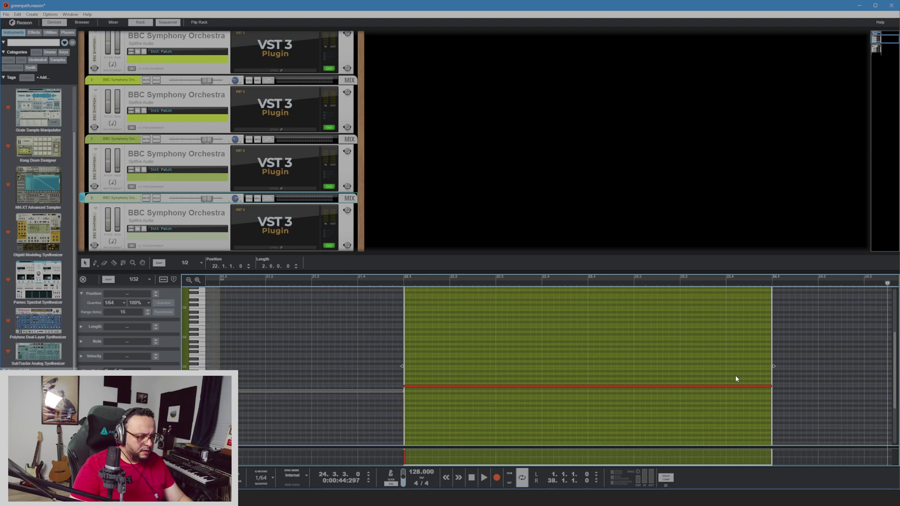
{"action": "left_click_drag", "start_coordinate": [768, 389], "coordinate": [865, 395]}
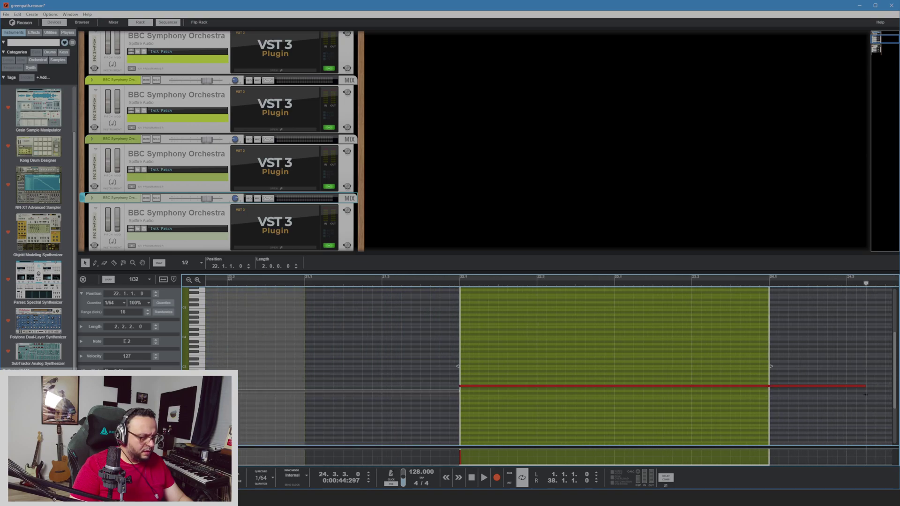
{"action": "key", "text": "shift+Tab"}
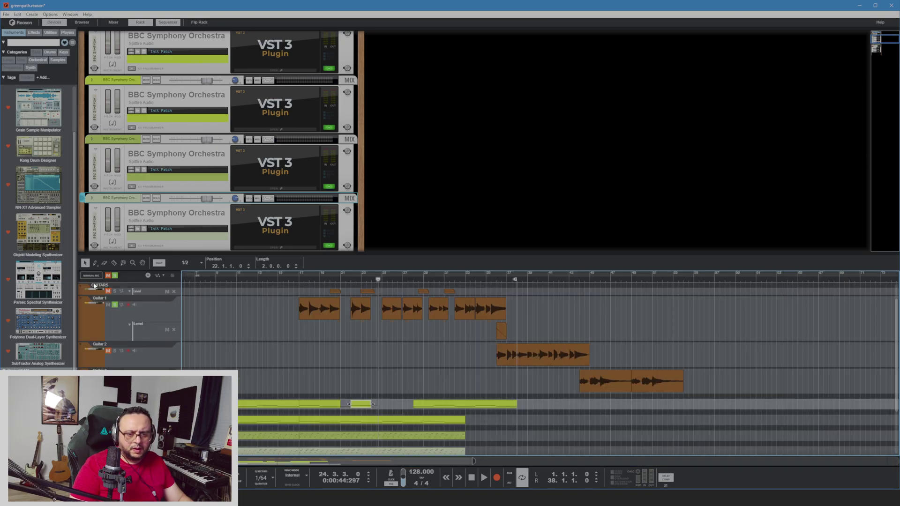
Move the ten-bar orchestra clip to bar 25 and extend the bar 22 clip's E2 note to a length of 3 bars
{"action": "mouse_move", "coordinate": [419, 407]}
{"action": "left_mouse_down"}
{"action": "mouse_move", "coordinate": [392, 407]}
{"action": "mouse_move", "coordinate": [401, 409]}
{"action": "left_mouse_up"}
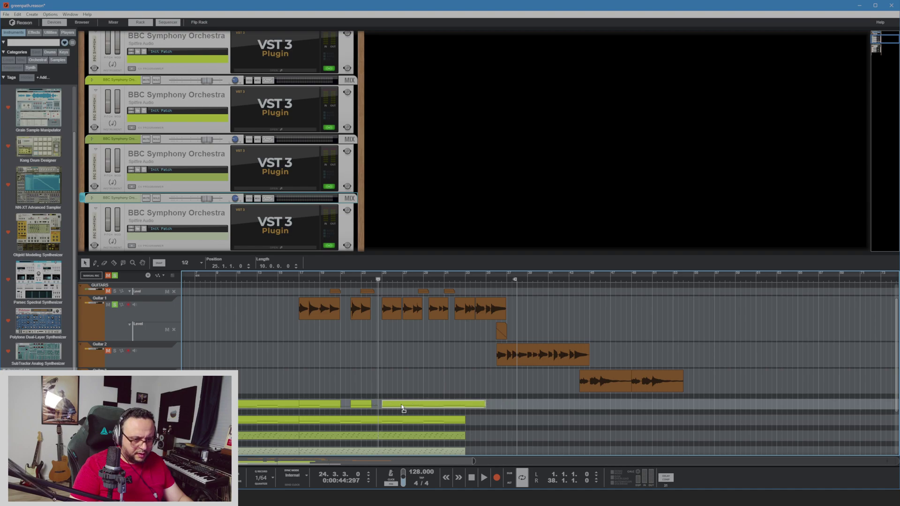
{"action": "double_click", "coordinate": [365, 406]}
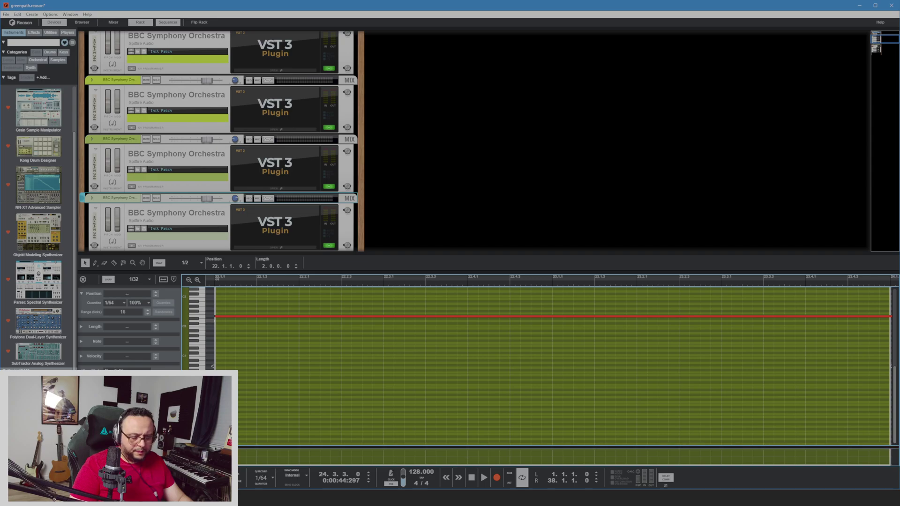
{"action": "scroll", "coordinate": [349, 346], "scroll_direction": "down", "scroll_amount": 5}
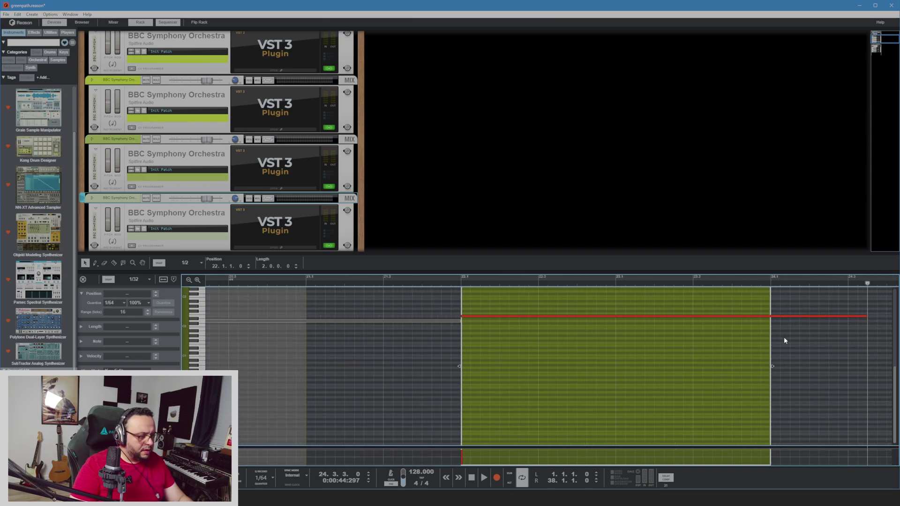
{"action": "scroll", "coordinate": [783, 337], "scroll_direction": "right", "scroll_amount": 5}
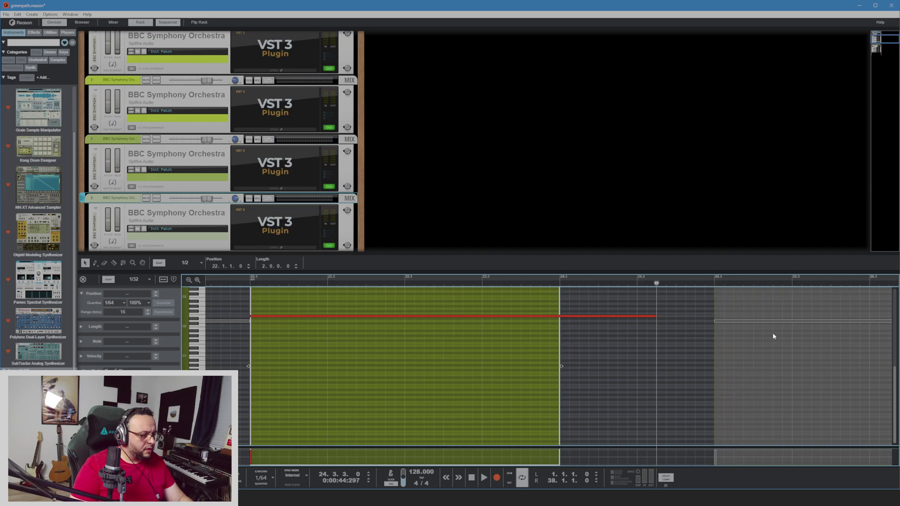
{"action": "left_click_drag", "start_coordinate": [548, 305], "coordinate": [654, 318]}
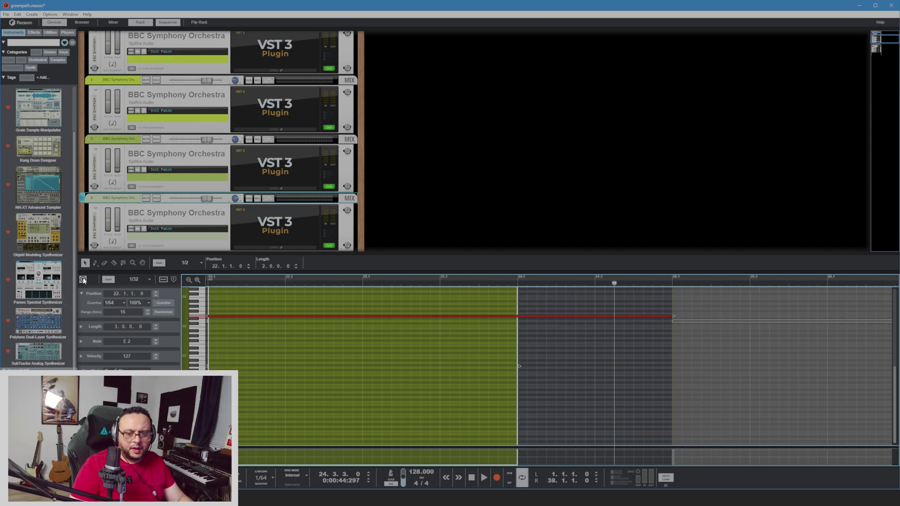
{"action": "left_click", "coordinate": [107, 280]}
Play the soloed guitar and orchestra track from bar 17 and stop near the end of bar 29
{"action": "left_click", "coordinate": [293, 280]}
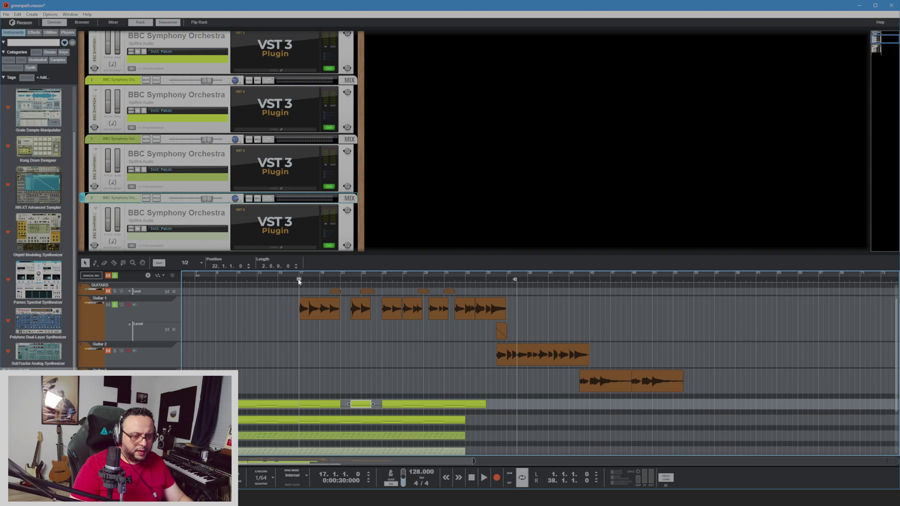
{"action": "key", "text": "space"}
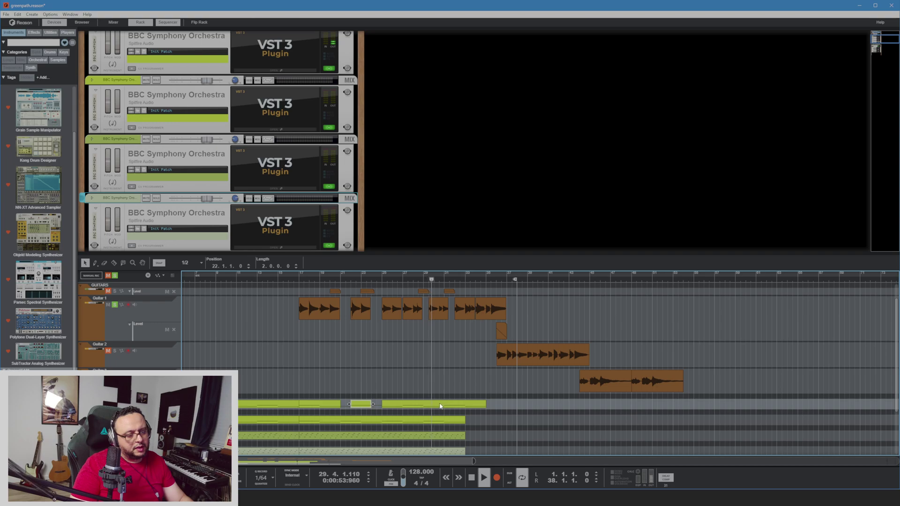
{"action": "key", "text": "space"}
Split the first orchestra track's bar 25 clip at bar 29 and move the six-bar second part to bar 30
{"action": "key", "text": "w"}
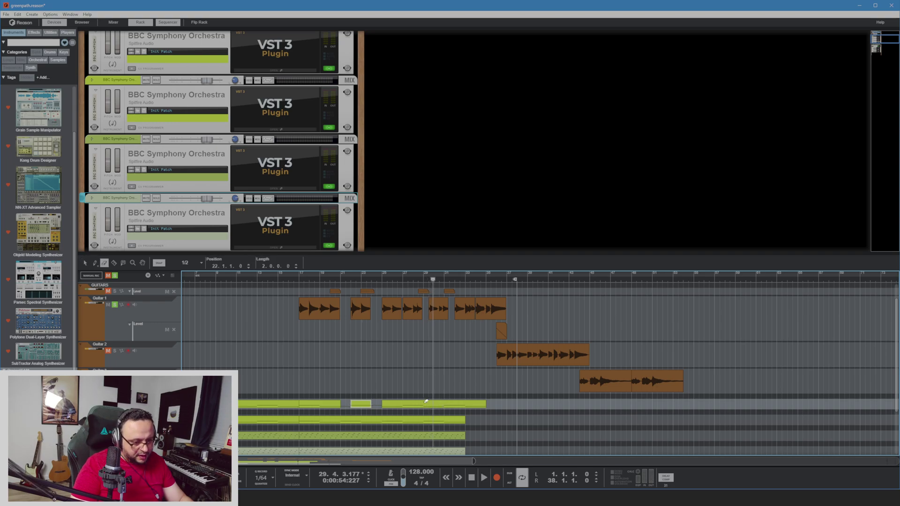
{"action": "key", "text": "e"}
{"action": "key", "text": "r"}
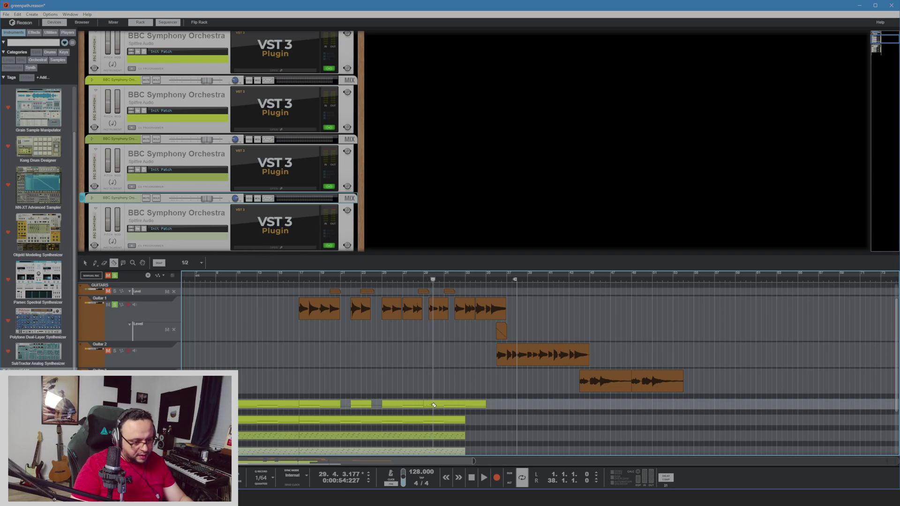
{"action": "key", "text": "q"}
{"action": "left_click_drag", "start_coordinate": [433, 407], "coordinate": [443, 409]}
{"action": "scroll", "coordinate": [440, 406], "scroll_direction": "up", "scroll_amount": 5}
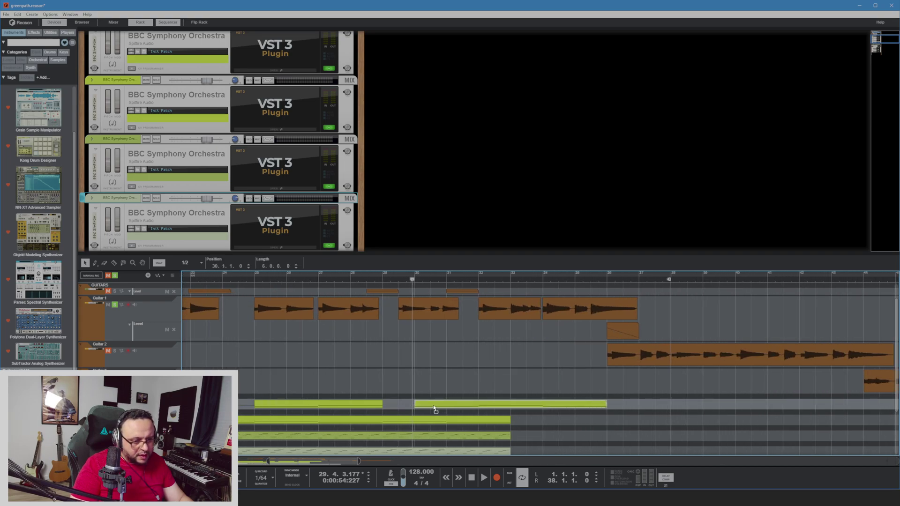
Move the first orchestra track's six-bar clip to position 29.3.1.0 and play the passage from 28.3 to check its timing
{"action": "left_click_drag", "start_coordinate": [435, 409], "coordinate": [423, 409]}
{"action": "left_click", "coordinate": [388, 281]}
{"action": "left_click", "coordinate": [366, 279]}
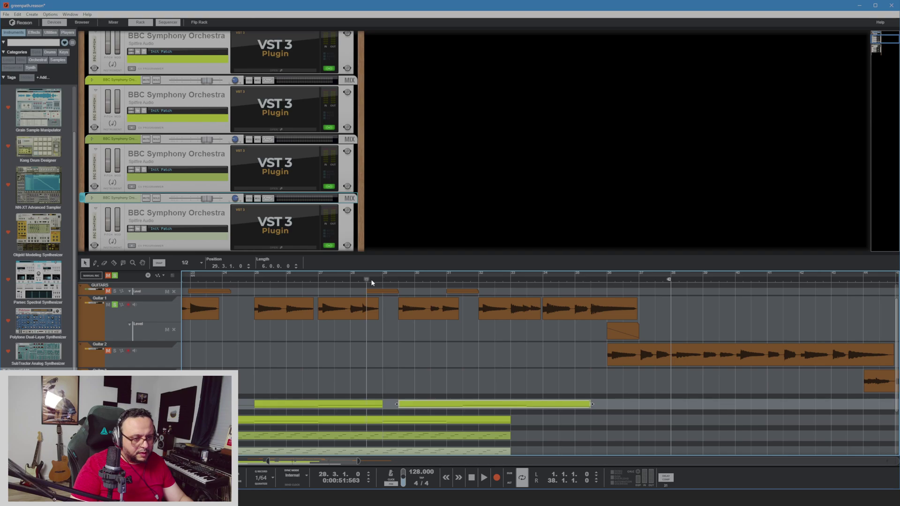
{"action": "key", "text": "space"}
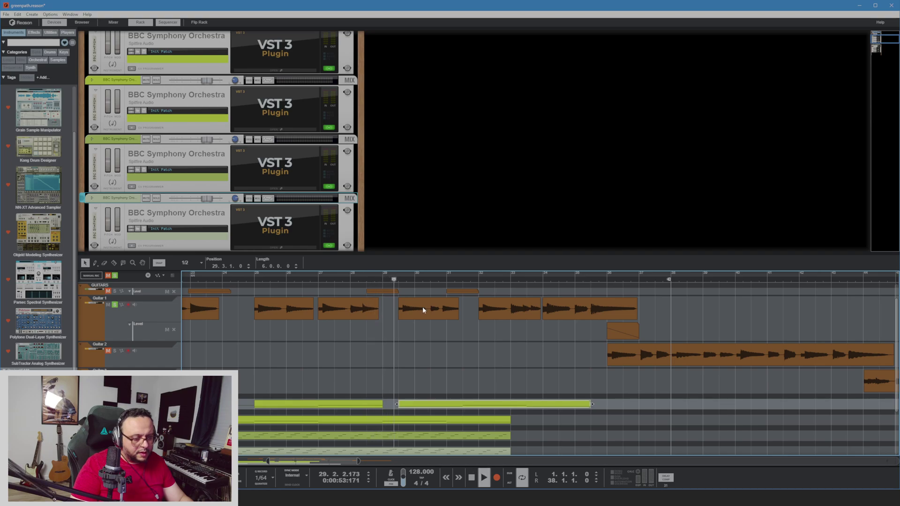
{"action": "key", "text": "space"}
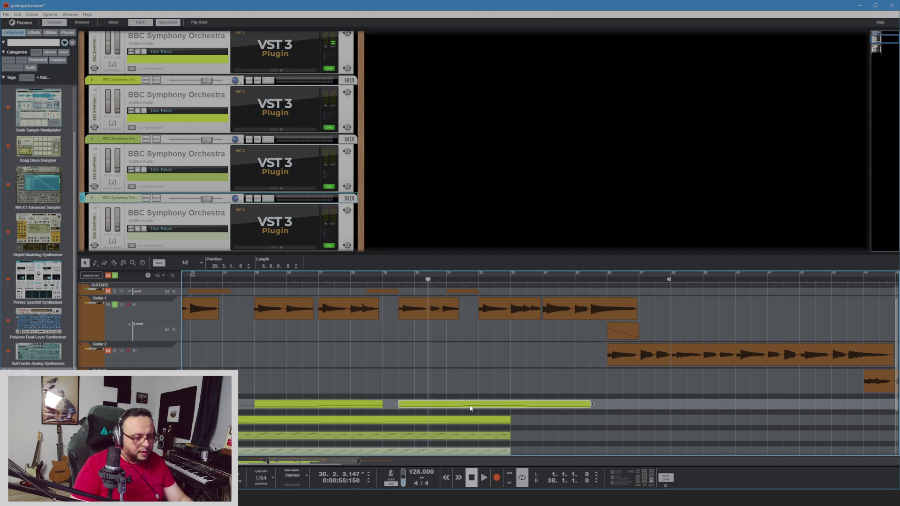
Split the first orchestra track's six-bar clip at 31.3 and move the four-bar second part to bar 32
{"action": "key", "text": "p"}
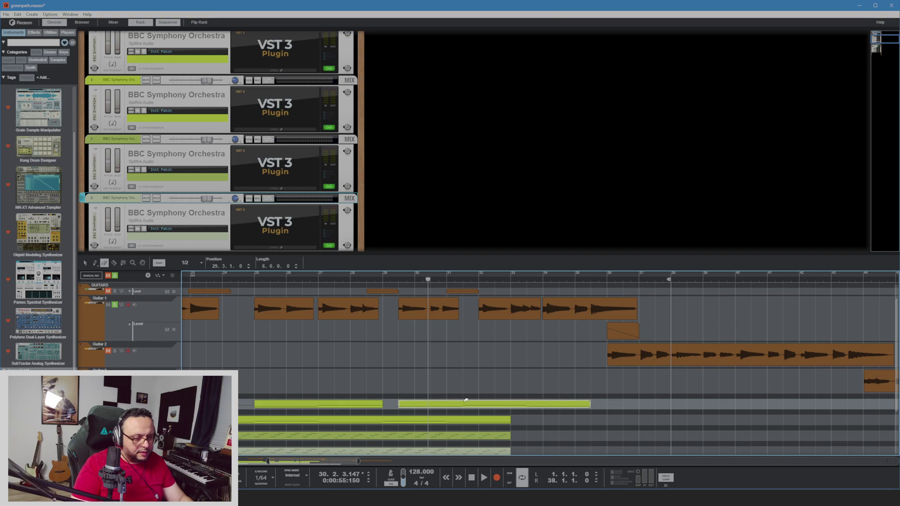
{"action": "key", "text": "r"}
{"action": "left_click", "coordinate": [464, 402]}
{"action": "key", "text": "q"}
{"action": "left_click_drag", "start_coordinate": [479, 408], "coordinate": [498, 410]}
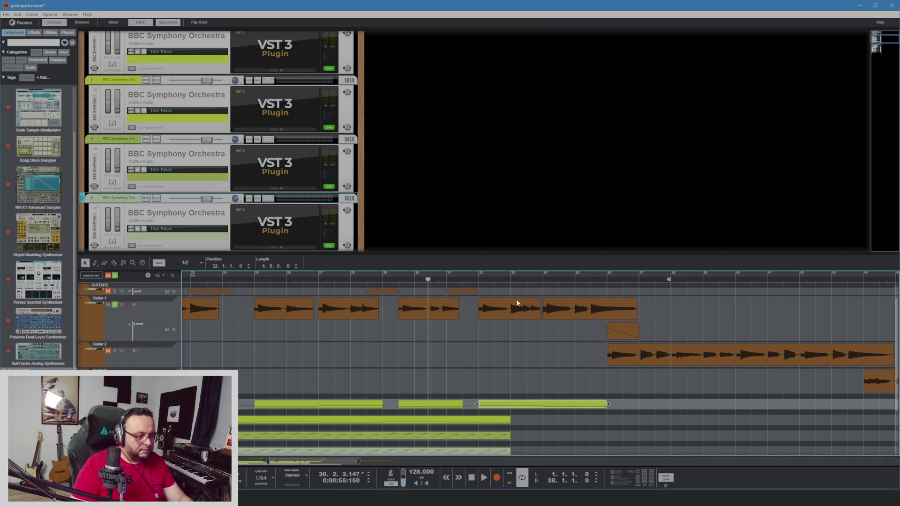
Play the soloed guitar and orchestra track from about 29.3 and stop just after the bar 32 clip begins
{"action": "left_click_drag", "start_coordinate": [480, 283], "coordinate": [399, 274]}
{"action": "key", "text": "space"}
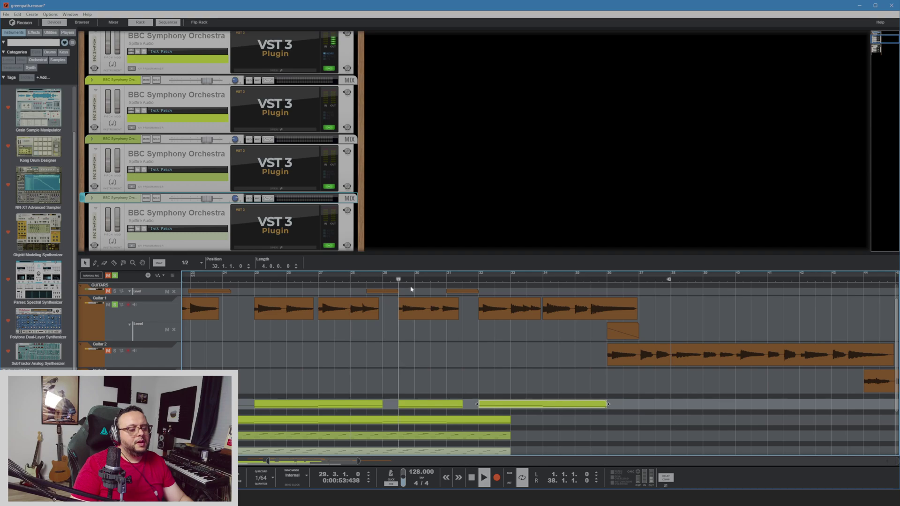
{"action": "scroll", "coordinate": [402, 374], "scroll_direction": "down", "scroll_amount": 3}
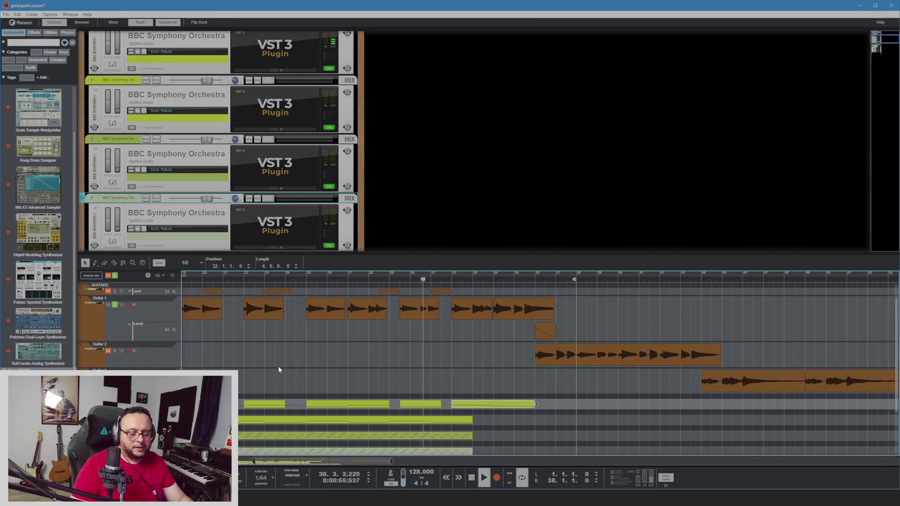
{"action": "scroll", "coordinate": [277, 369], "scroll_direction": "left", "scroll_amount": 3}
{"action": "scroll", "coordinate": [266, 370], "scroll_direction": "left", "scroll_amount": 4}
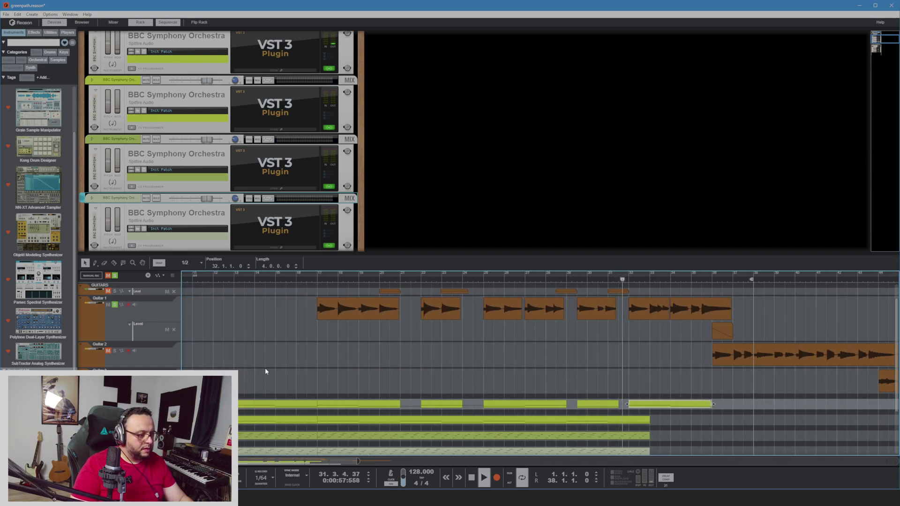
{"action": "key", "text": "space"}
Lengthen the E2 note in the bar 25 orchestra clip to 2.2.0.0, past the clip's end, and return to the arrangement
{"action": "double_click", "coordinate": [547, 406]}
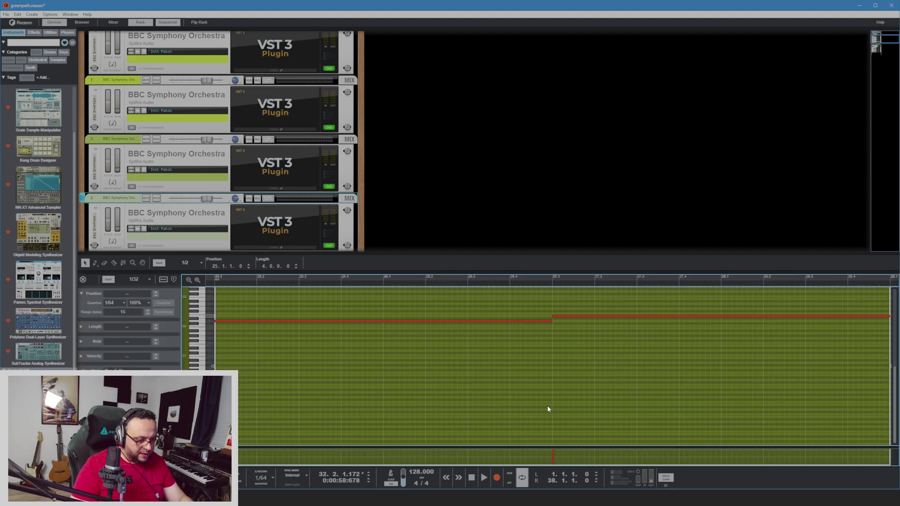
{"action": "scroll", "coordinate": [586, 400], "scroll_direction": "right", "scroll_amount": 6}
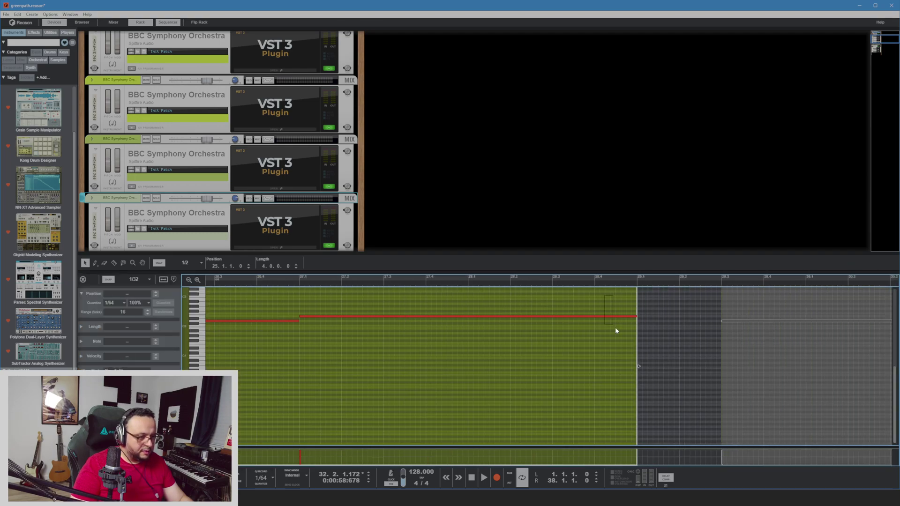
{"action": "left_click_drag", "start_coordinate": [616, 330], "coordinate": [718, 319]}
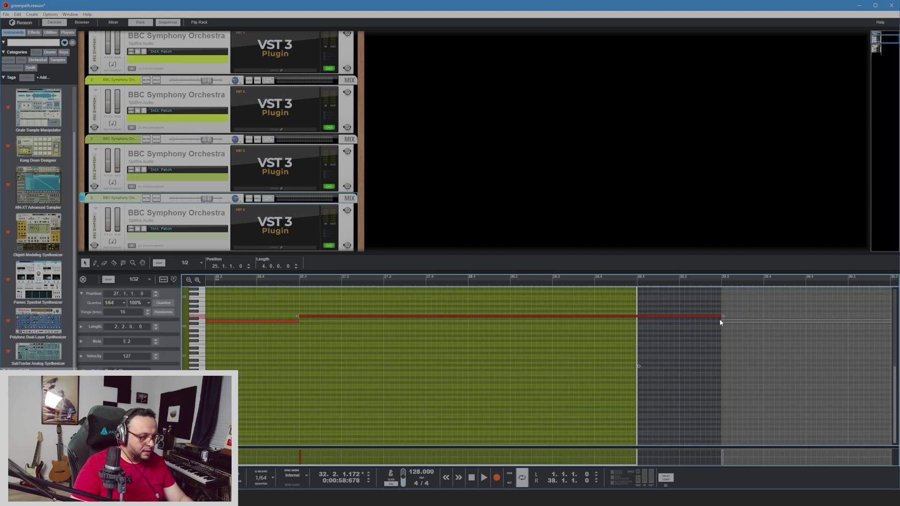
{"action": "left_click", "coordinate": [82, 280]}
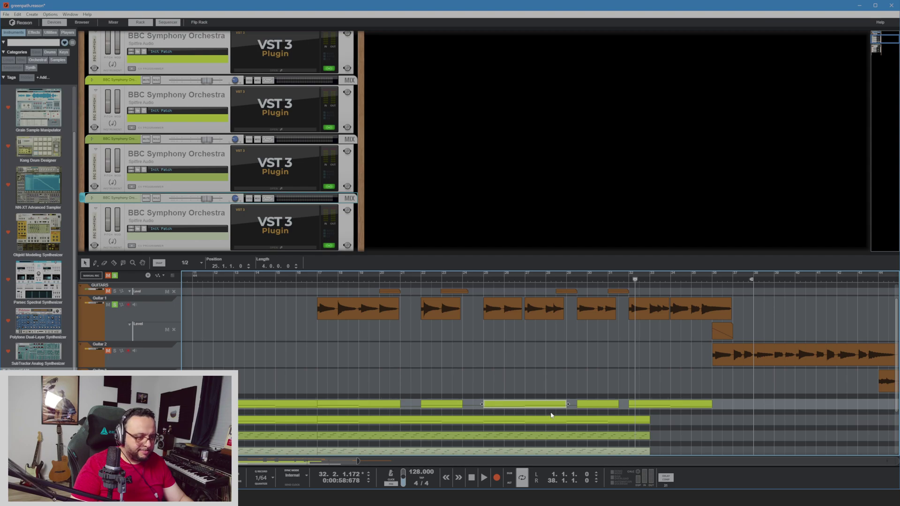
Lengthen the D2 note in the two-bar orchestra clip at 29.3 past the clip's end towards bar 32 and return to the arrangement
{"action": "double_click", "coordinate": [603, 403]}
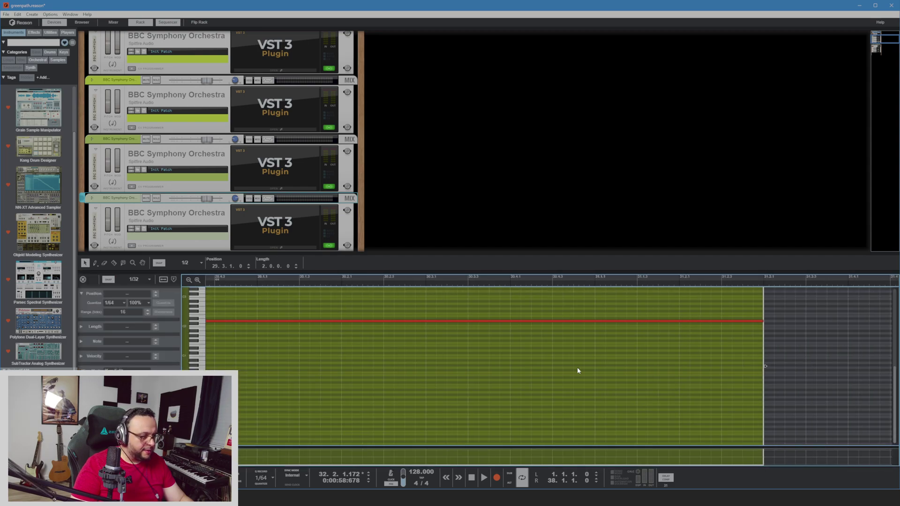
{"action": "left_click", "coordinate": [616, 322]}
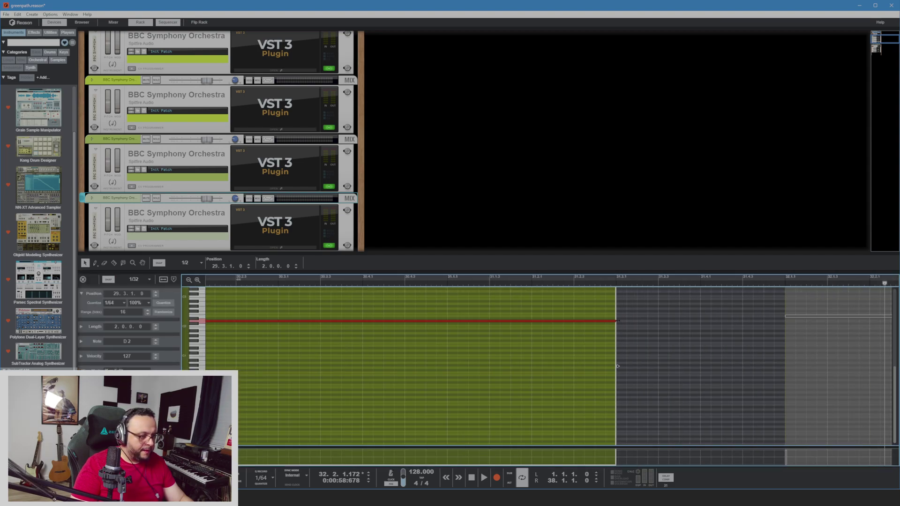
{"action": "left_click_drag", "start_coordinate": [618, 321], "coordinate": [768, 331]}
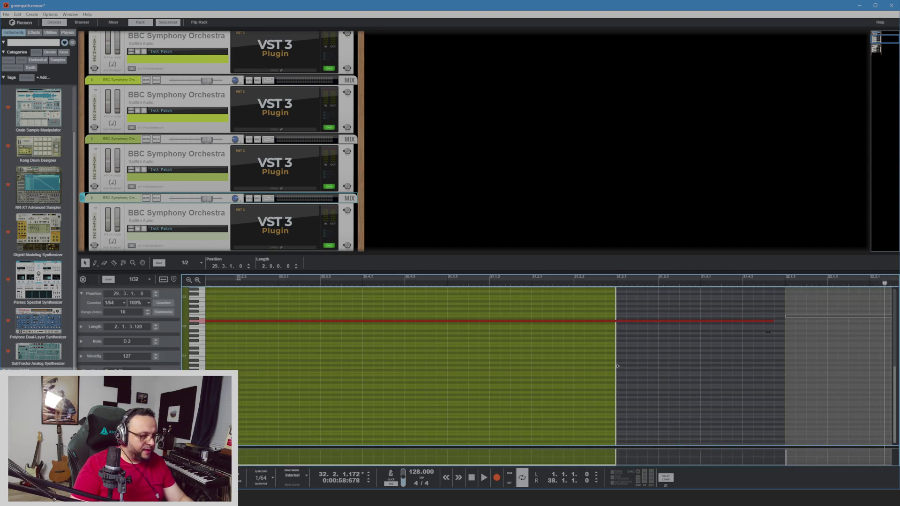
{"action": "left_click", "coordinate": [83, 280]}
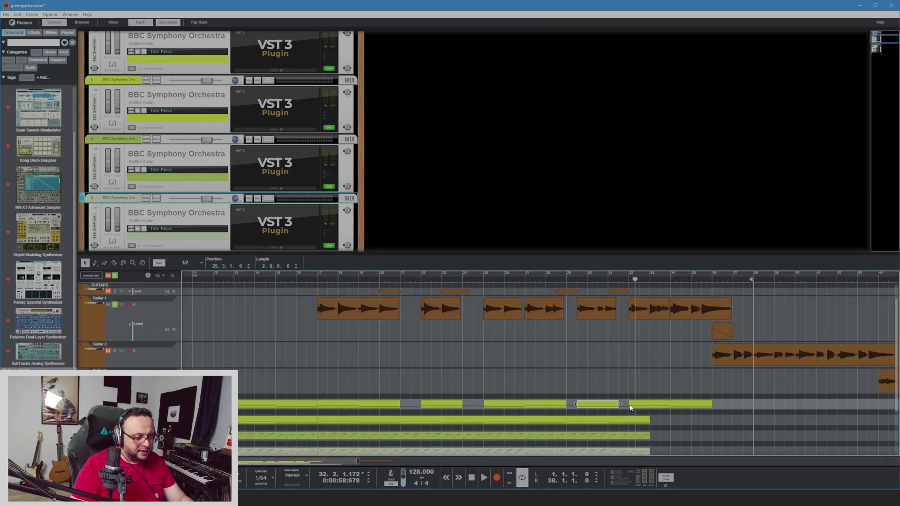
Split the third orchestra track's bar 17 clip at bar 21 and move the twelve-bar second part to bar 22
{"action": "left_click", "coordinate": [450, 439]}
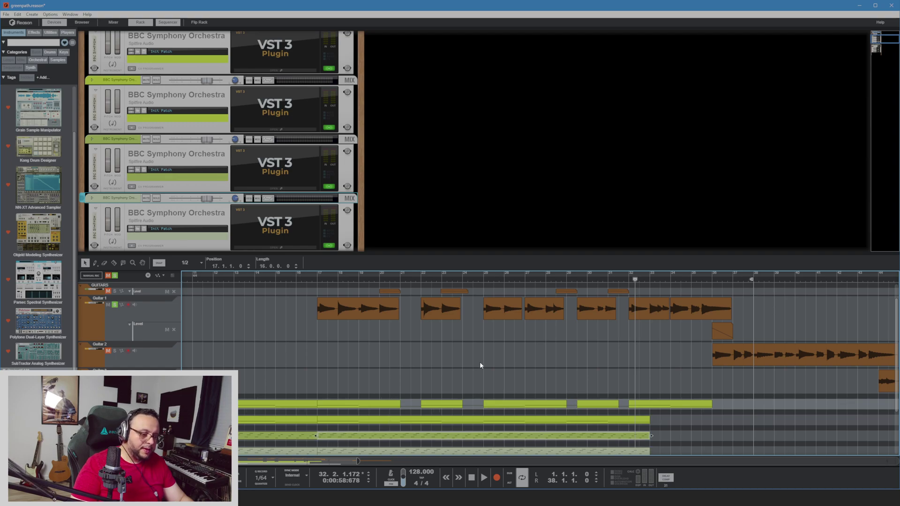
{"action": "scroll", "coordinate": [461, 366], "scroll_direction": "down", "scroll_amount": 2}
{"action": "left_click", "coordinate": [533, 404]}
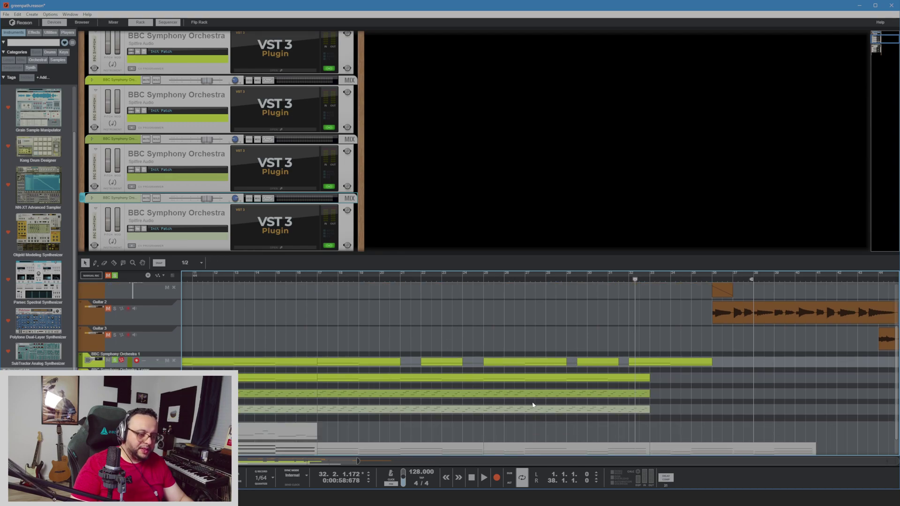
{"action": "scroll", "coordinate": [534, 405], "scroll_direction": "up", "scroll_amount": 1}
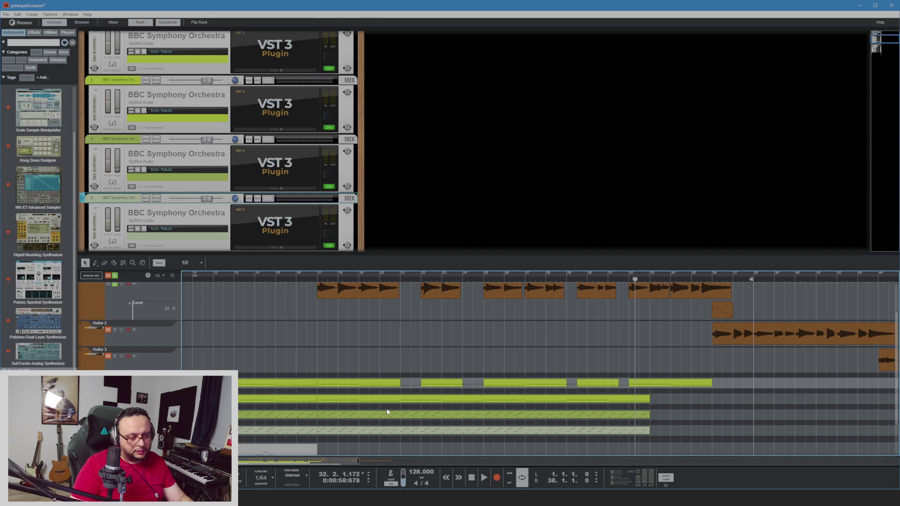
{"action": "key", "text": "r"}
{"action": "left_click", "coordinate": [404, 416]}
{"action": "key", "text": "q"}
{"action": "left_click_drag", "start_coordinate": [425, 415], "coordinate": [445, 421]}
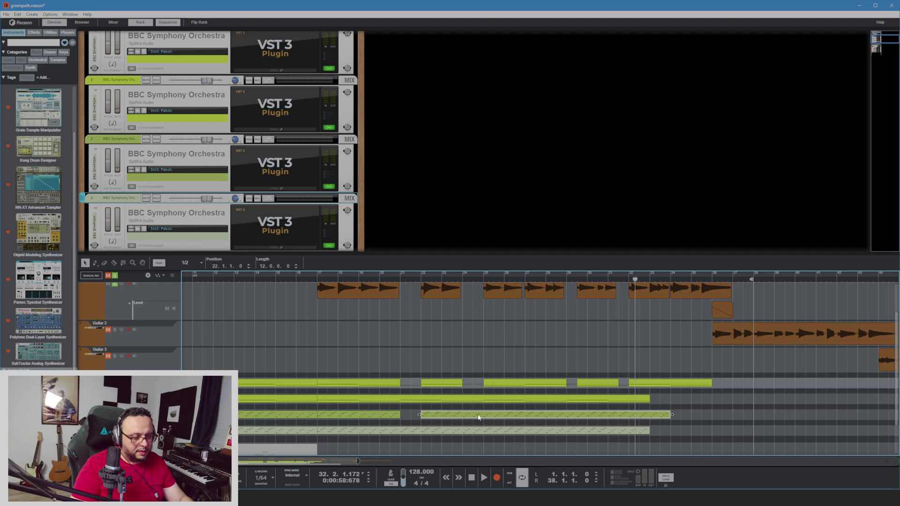
Split the third orchestra track's bar 22 clip at bar 24 and move the ten-bar second part to bar 25
{"action": "key", "text": "e"}
{"action": "key", "text": "r"}
{"action": "left_click", "coordinate": [465, 415]}
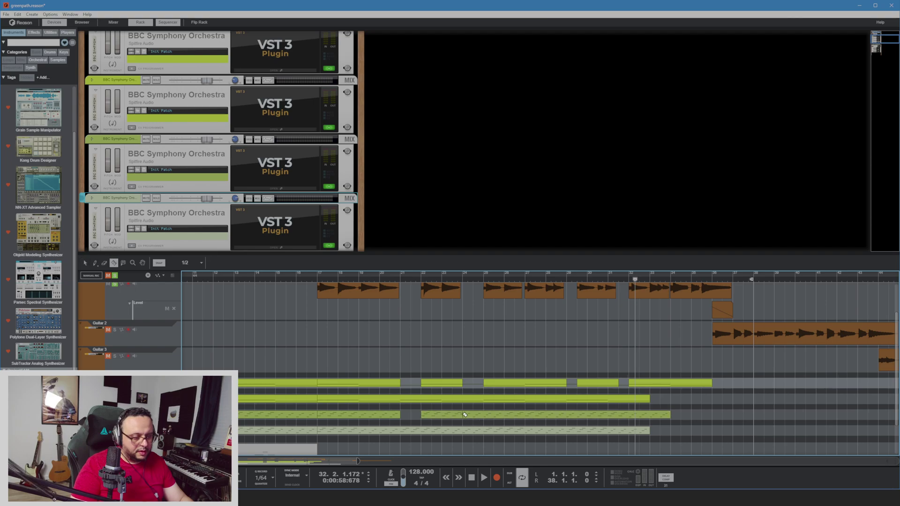
{"action": "key", "text": "q"}
{"action": "left_click_drag", "start_coordinate": [483, 416], "coordinate": [504, 421]}
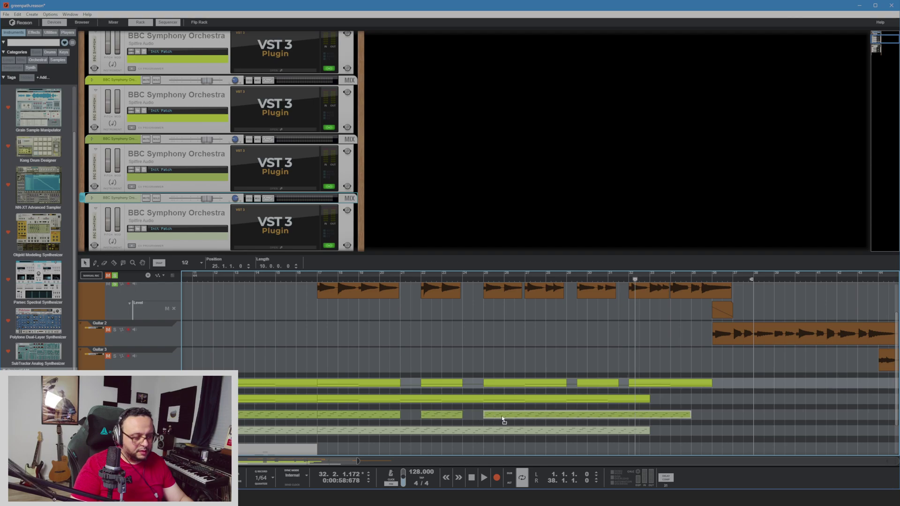
Split the third orchestra track's bar 25 clip at bar 29 and move the six-bar second part to 29.3.1.0
{"action": "key", "text": "e"}
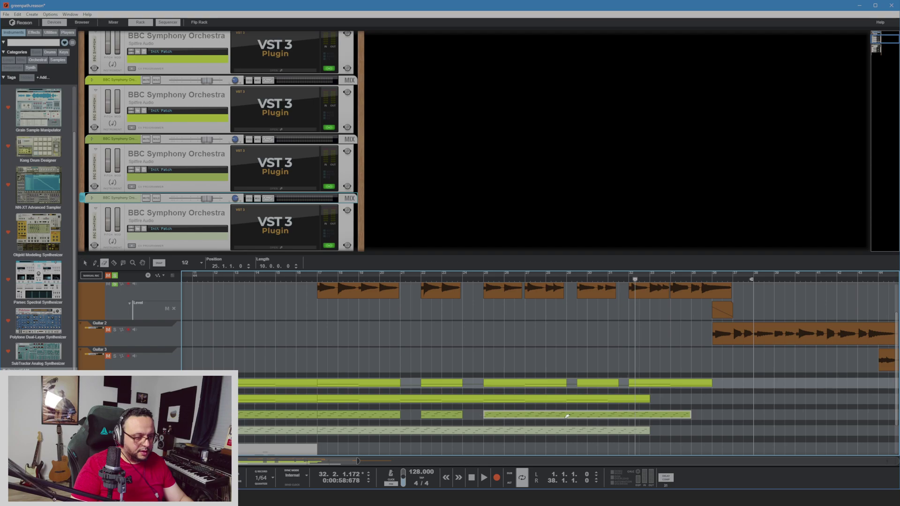
{"action": "key", "text": "r"}
{"action": "left_click", "coordinate": [569, 414]}
{"action": "key", "text": "w"}
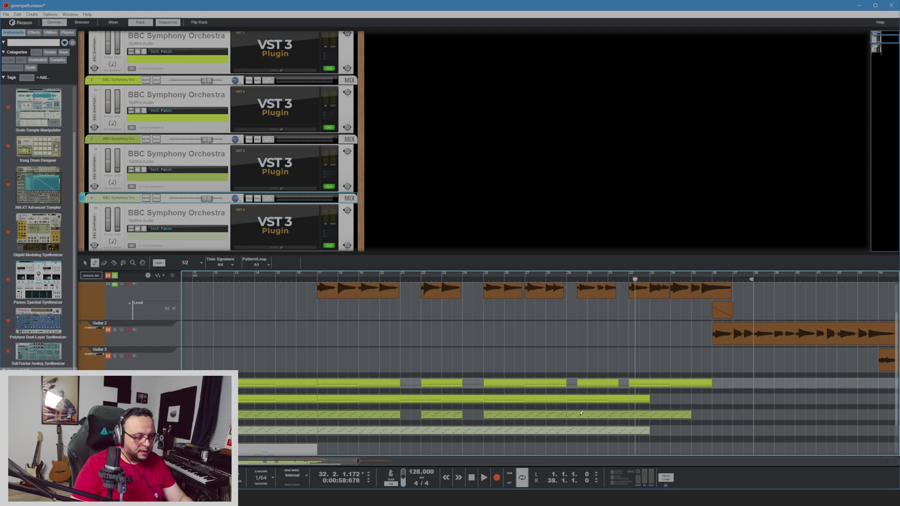
{"action": "left_click", "coordinate": [581, 415]}
{"action": "key", "text": "q"}
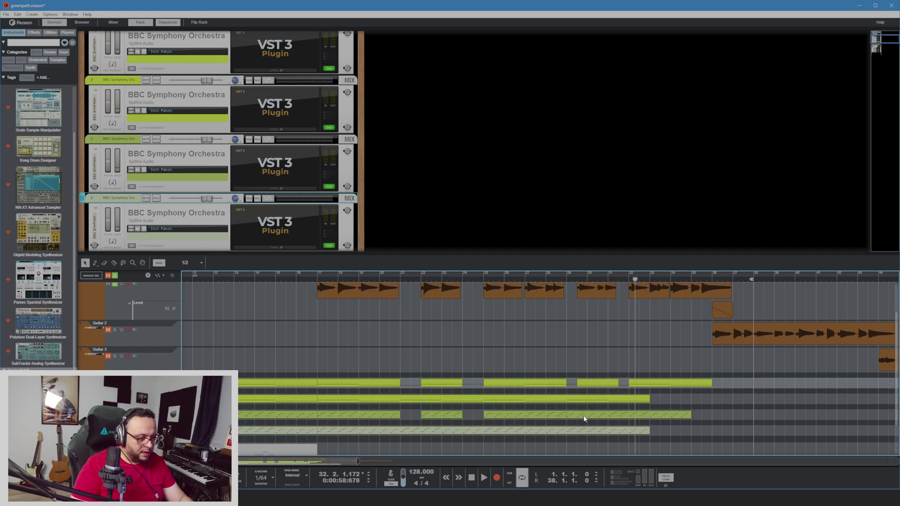
{"action": "left_click", "coordinate": [586, 419]}
{"action": "key", "text": "r"}
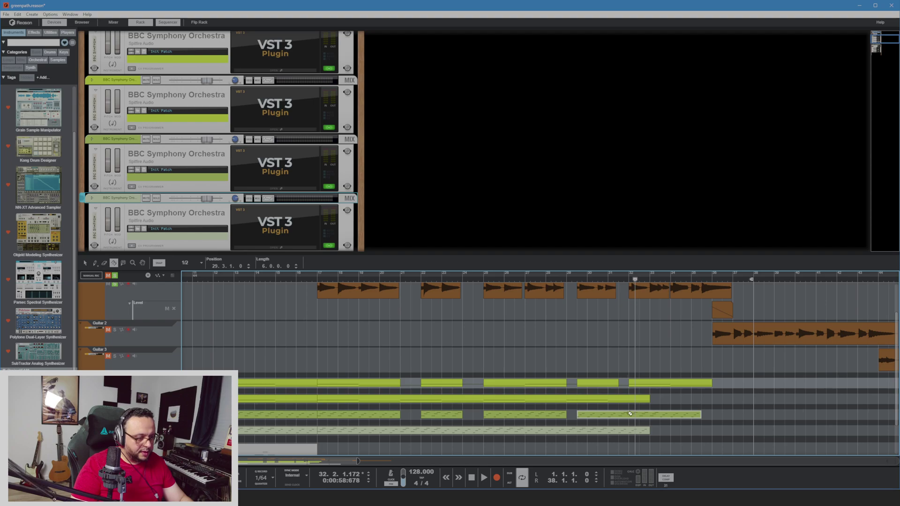
{"action": "left_click", "coordinate": [632, 415]}
{"action": "key", "text": "q"}
{"action": "left_click", "coordinate": [636, 416]}
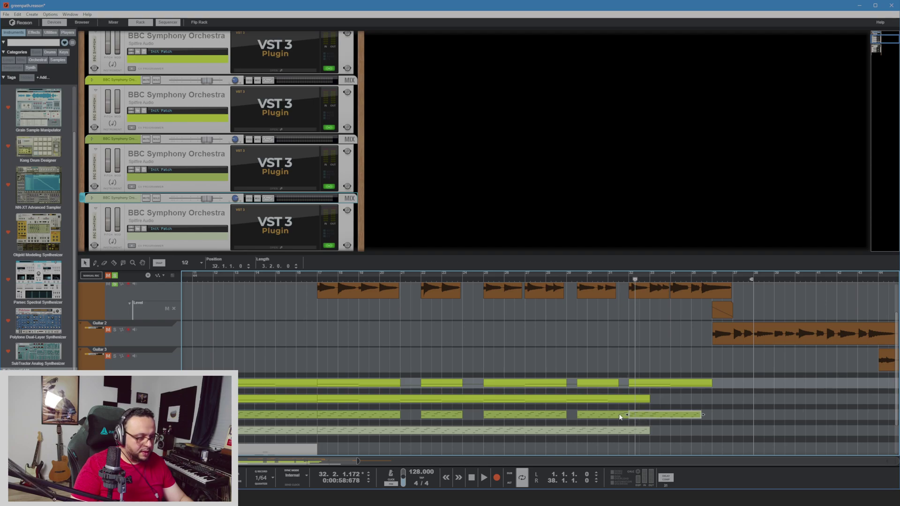
{"action": "key", "text": "w"}
{"action": "key", "text": "e"}
{"action": "left_click", "coordinate": [618, 413]}
{"action": "key", "text": "r"}
{"action": "key", "text": "ctrl+z"}
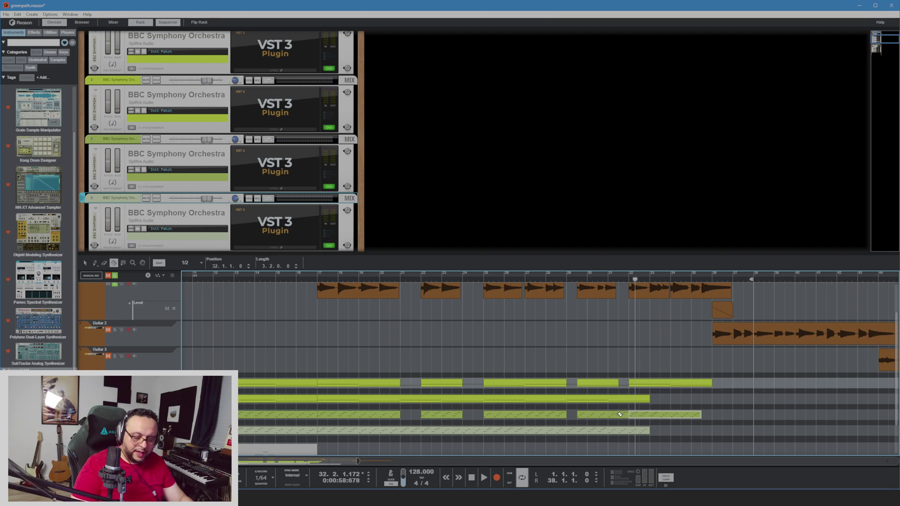
{"action": "left_click", "coordinate": [621, 414]}
{"action": "key", "text": "q"}
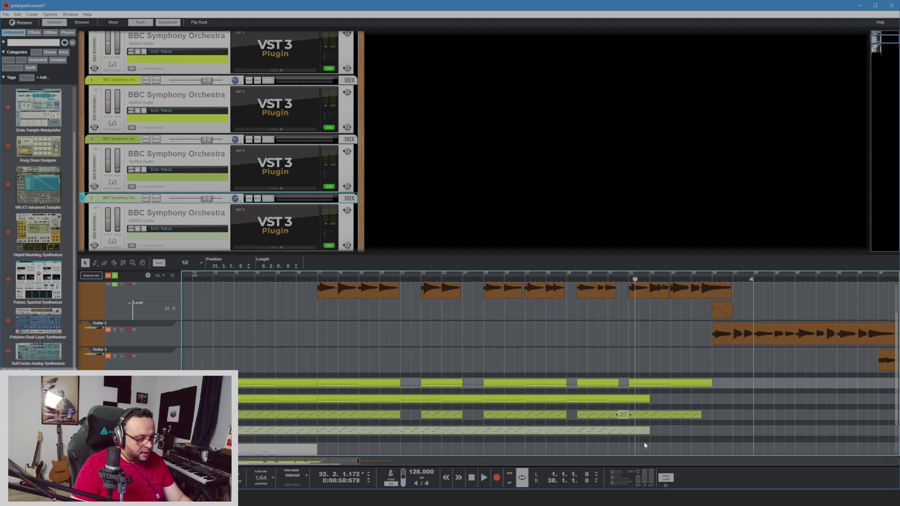
{"action": "key", "text": "Right"}
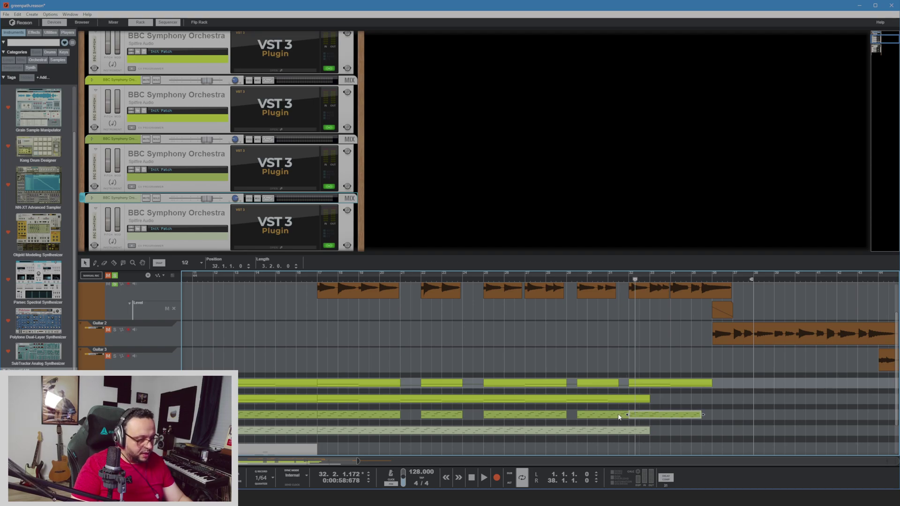
{"action": "key", "text": "r"}
{"action": "left_click", "coordinate": [634, 418]}
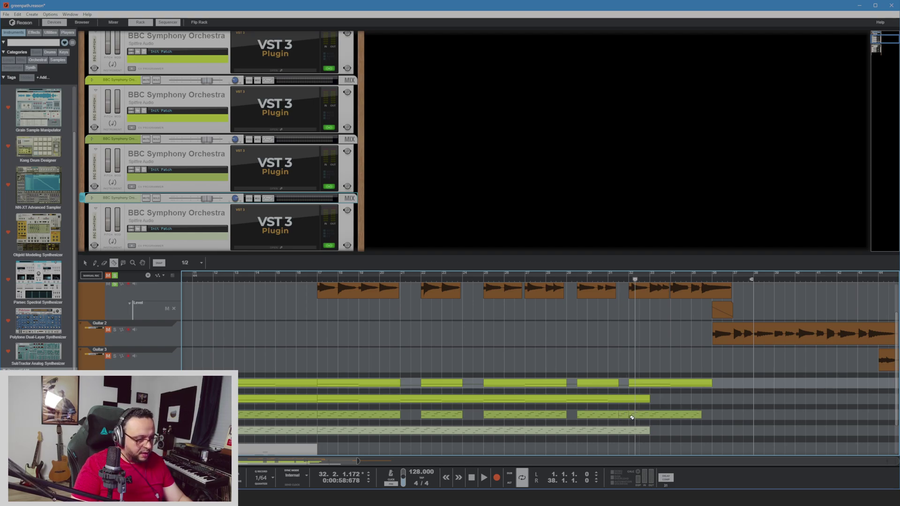
{"action": "key", "text": "Left"}
{"action": "key", "text": "shift+Left"}
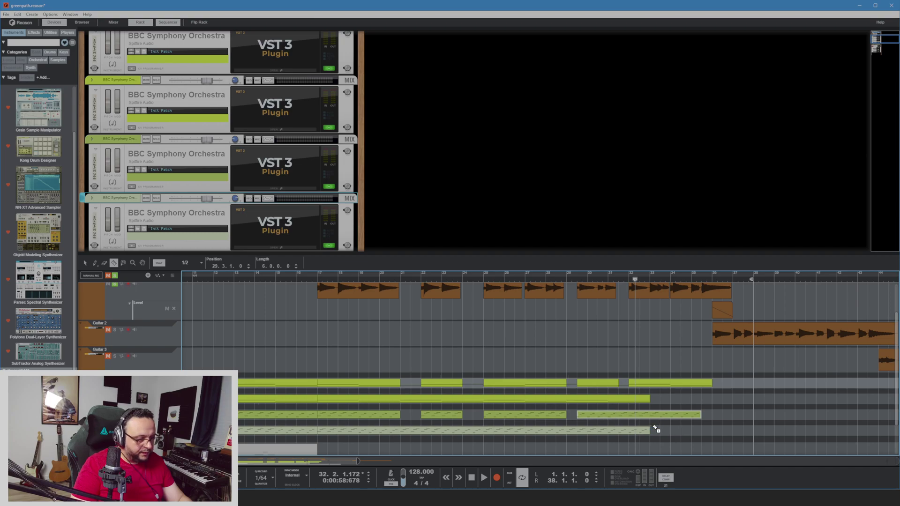
Split the third orchestra track's 29.3 clip at 31.3, move the four-bar second part to bar 32, and select the track's bar 17 clip
{"action": "left_click", "coordinate": [622, 415]}
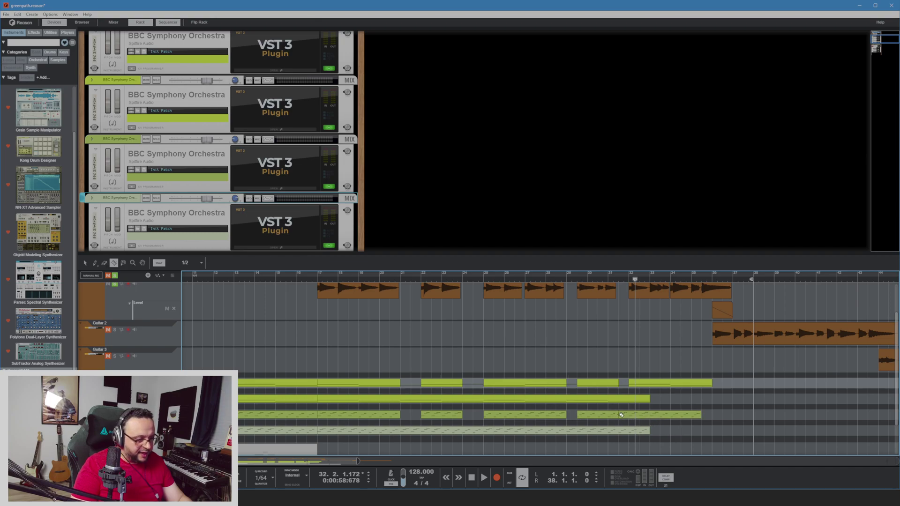
{"action": "key", "text": "q"}
{"action": "left_click", "coordinate": [635, 416]}
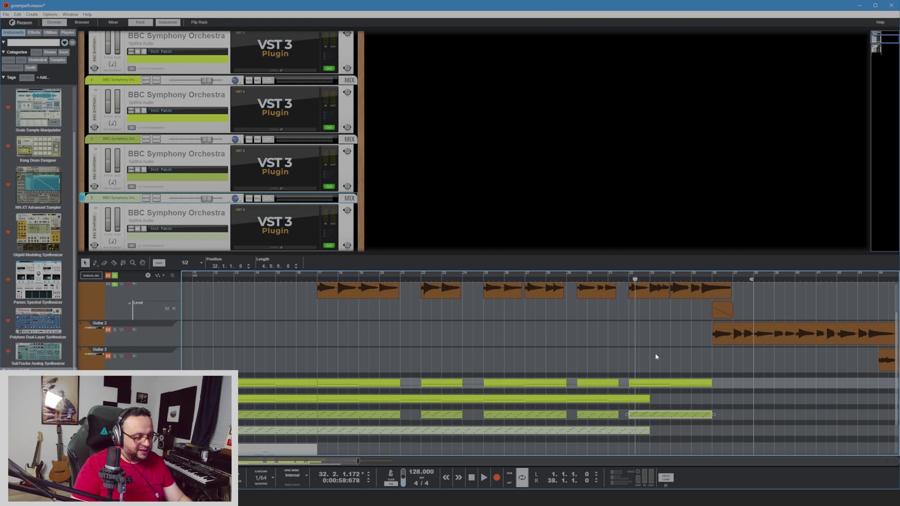
{"action": "left_click", "coordinate": [376, 416]}
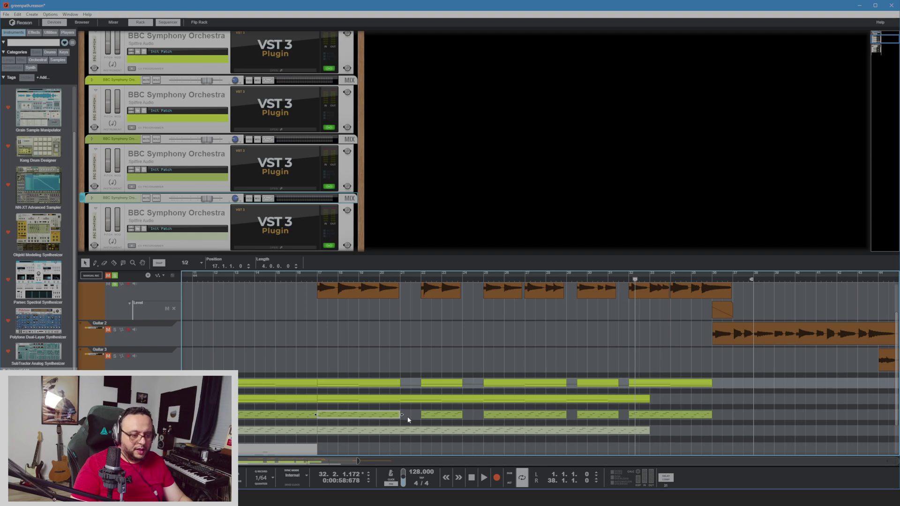
Fill the third orchestra track's gaps at bars 21 and 24 with one-bar copies of its bar 17 clip
{"action": "left_click_drag", "start_coordinate": [336, 416], "coordinate": [405, 418]}
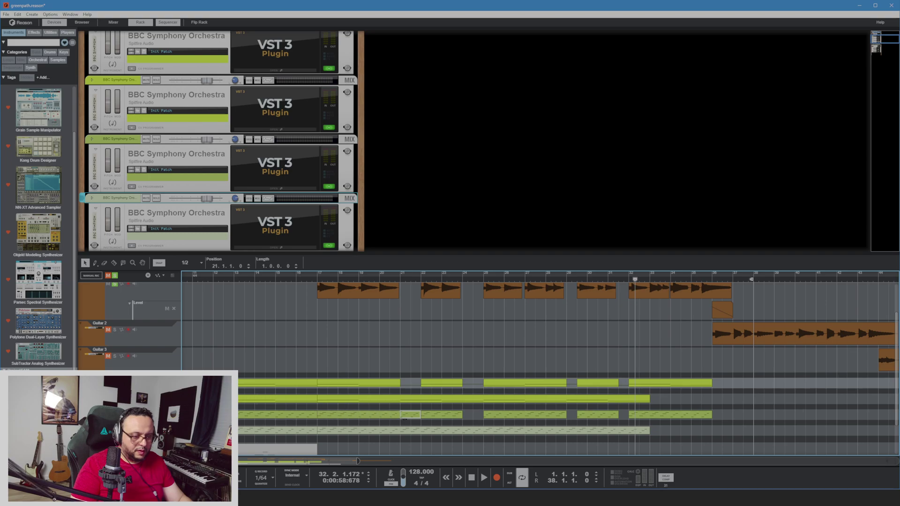
{"action": "left_click", "coordinate": [477, 415]}
{"action": "left_click", "coordinate": [321, 418]}
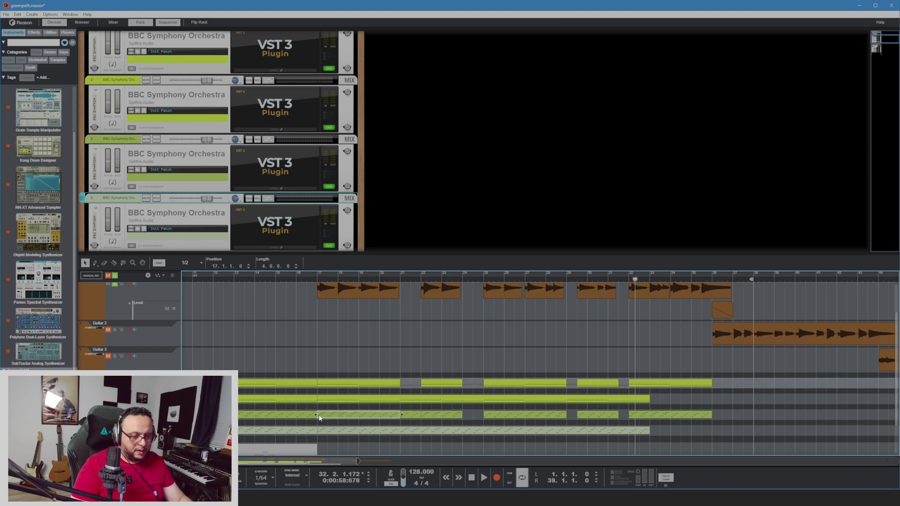
{"action": "left_click_drag", "start_coordinate": [323, 419], "coordinate": [471, 419]}
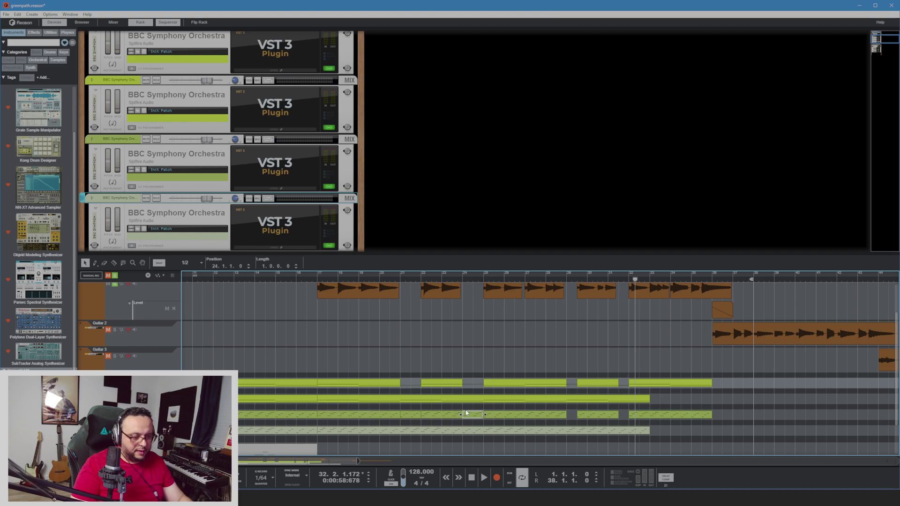
Fill the third orchestra track's gap at bar 29 with a two-beat copy of its one-bar bar 24 clip
{"action": "left_click_drag", "start_coordinate": [517, 418], "coordinate": [606, 421]}
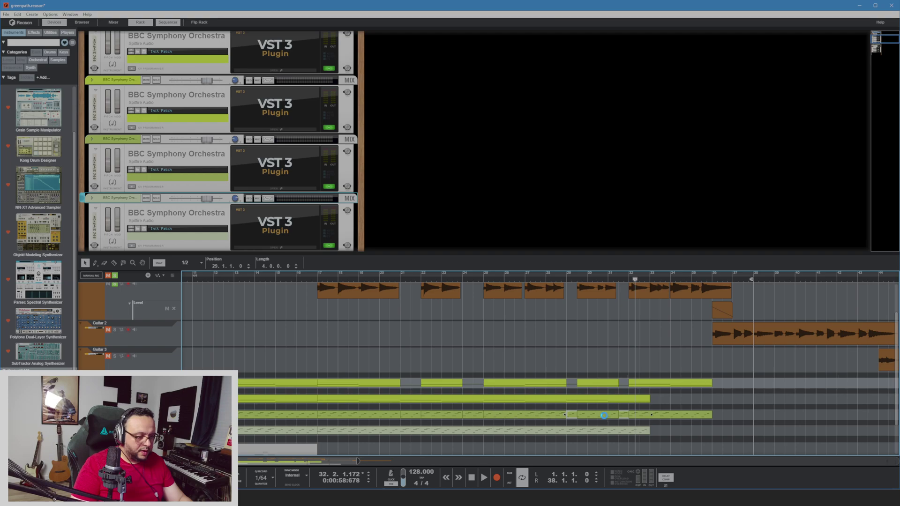
{"action": "key", "text": "ctrl+z"}
{"action": "left_click", "coordinate": [475, 417]}
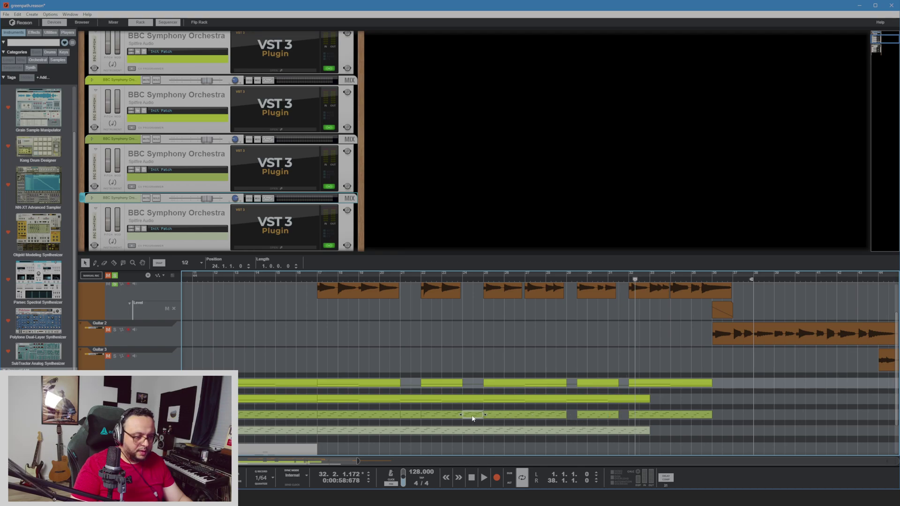
{"action": "left_click", "coordinate": [565, 418]}
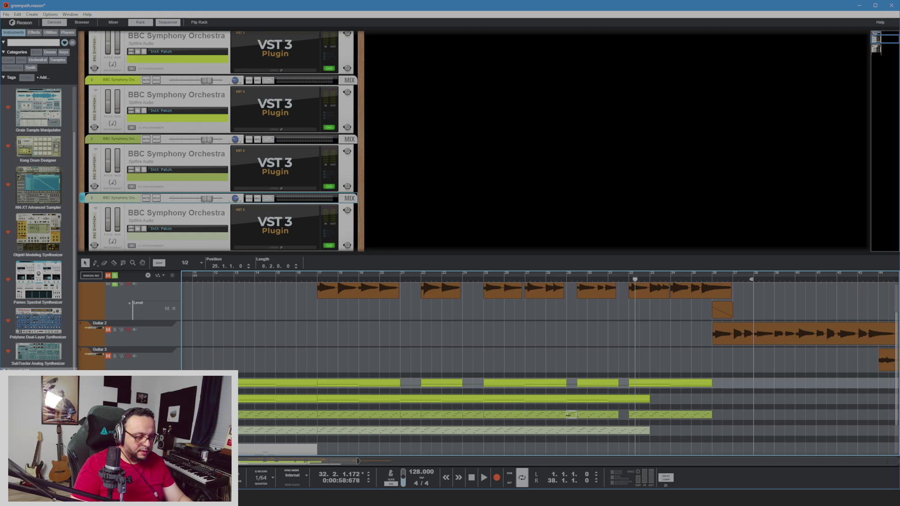
Fill the third orchestra track's gap at 31.3.1.0 with a two-beat copy of its one-bar bar 21 clip
{"action": "left_click_drag", "start_coordinate": [616, 422], "coordinate": [607, 424]}
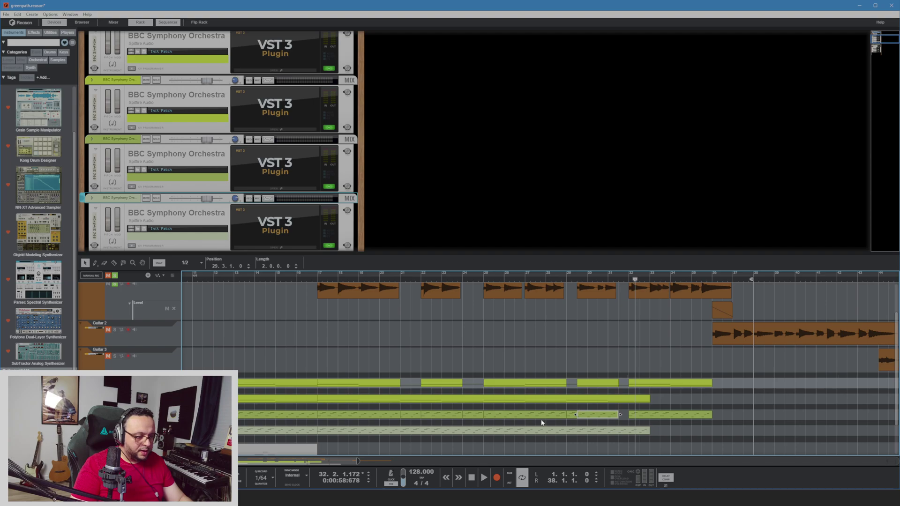
{"action": "left_click", "coordinate": [472, 419]}
{"action": "left_click", "coordinate": [409, 418]}
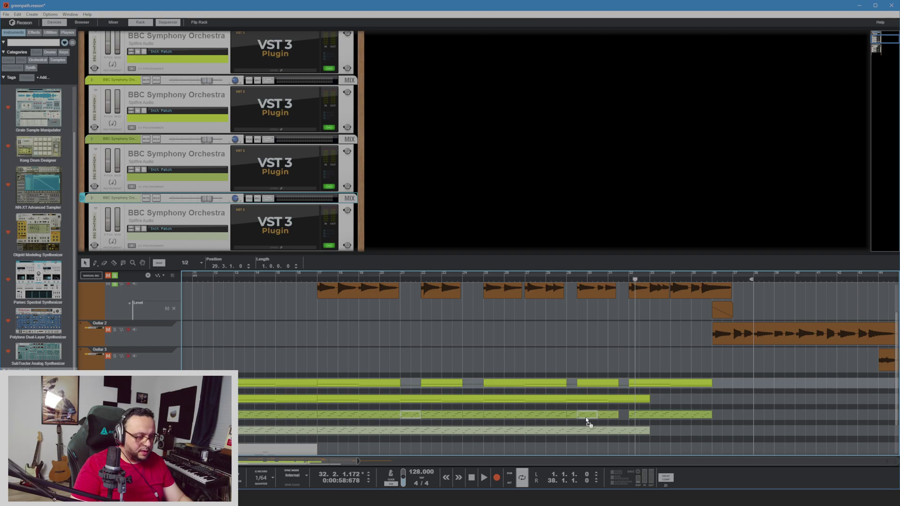
{"action": "left_click", "coordinate": [617, 422]}
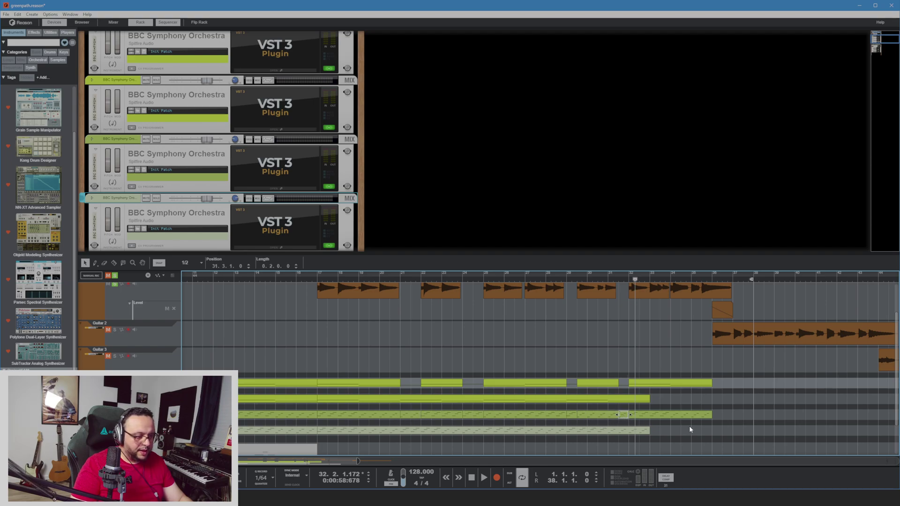
Play the song from bar 17 to check the third orchestra track's filled gaps against Guitar 1
{"action": "left_click", "coordinate": [801, 402]}
{"action": "left_click_drag", "start_coordinate": [400, 281], "coordinate": [321, 280]}
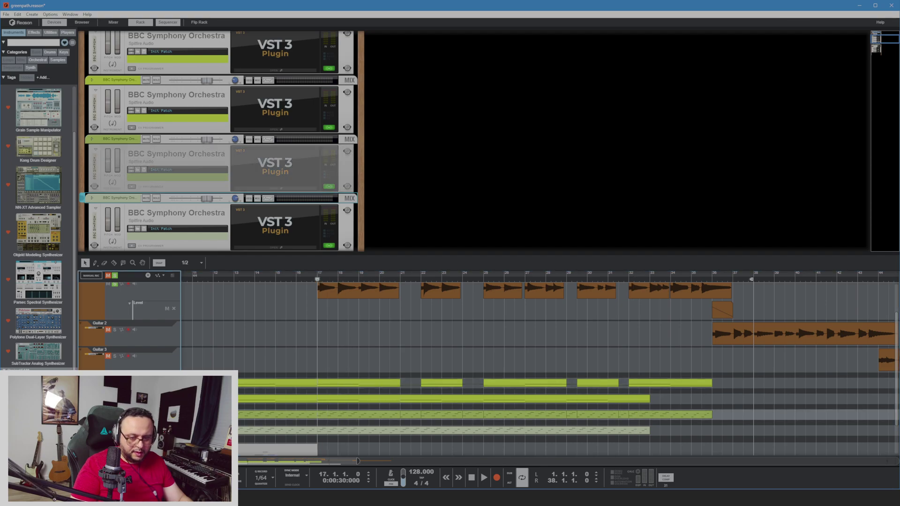
{"action": "key", "text": "space"}
{"action": "scroll", "coordinate": [406, 351], "scroll_direction": "up", "scroll_amount": 2}
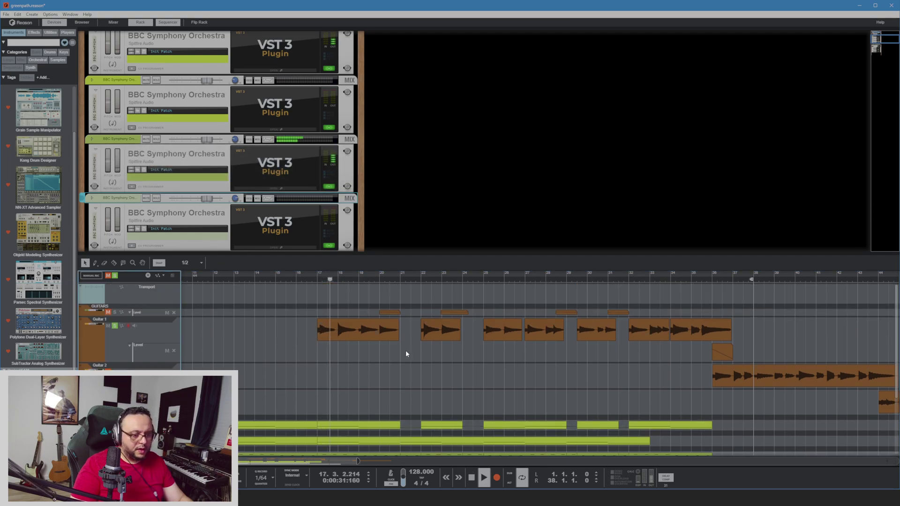
{"action": "scroll", "coordinate": [407, 347], "scroll_direction": "down", "scroll_amount": 3}
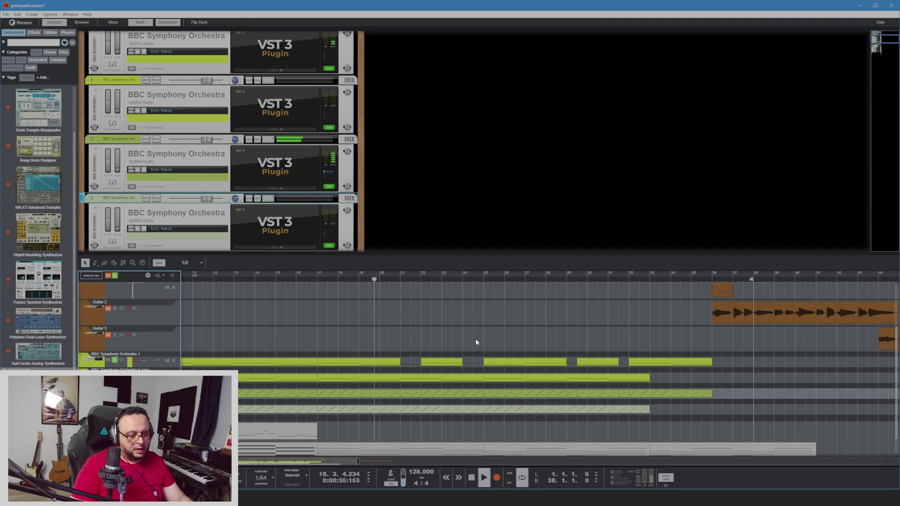
{"action": "scroll", "coordinate": [428, 338], "scroll_direction": "up", "scroll_amount": 1}
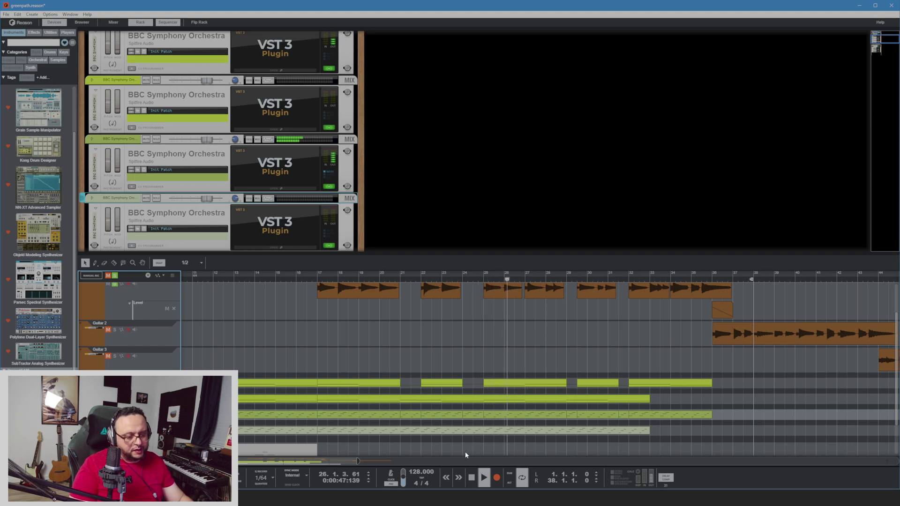
Delete the fourth orchestra track's sixteen-bar clip at bar 17 and replace it with copies of the third track's clips from bar 17 onward
{"action": "left_click", "coordinate": [320, 430]}
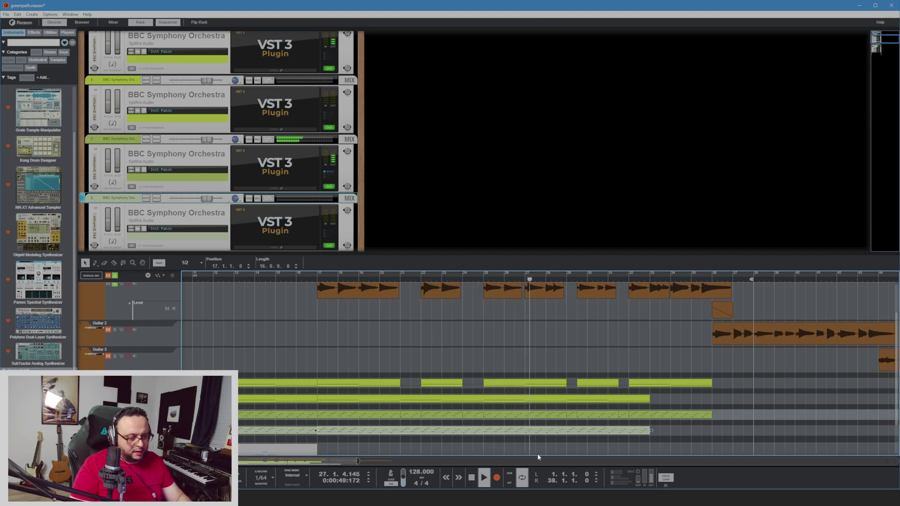
{"action": "key", "text": "Delete"}
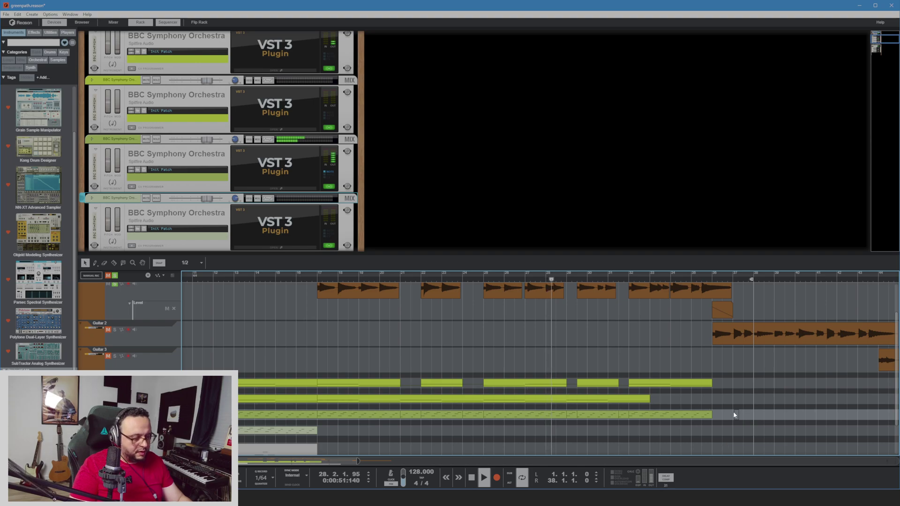
{"action": "left_click", "coordinate": [329, 415]}
{"action": "left_click_drag", "start_coordinate": [328, 415], "coordinate": [335, 432]}
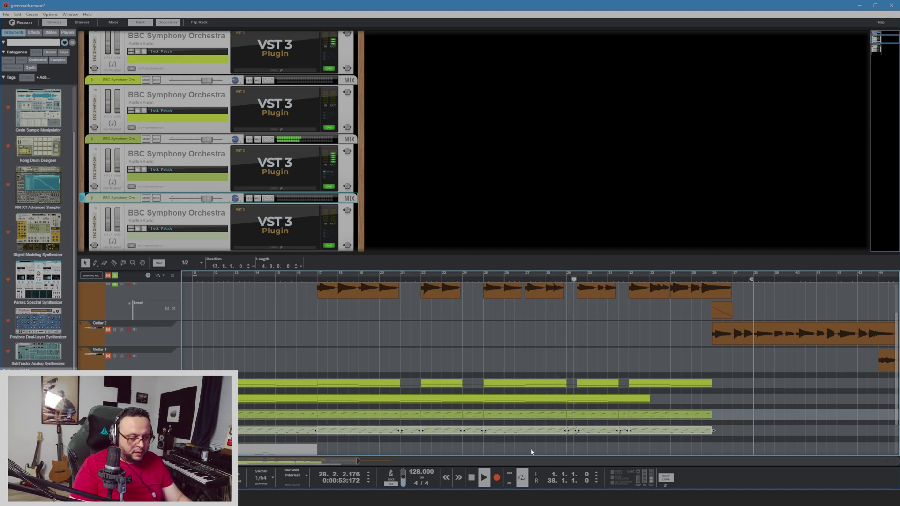
Replace the second orchestra track's sixteen-bar bar 17 clip with copies of the first track's clips from bar 17 onward, and stop playback
{"action": "left_click", "coordinate": [333, 399]}
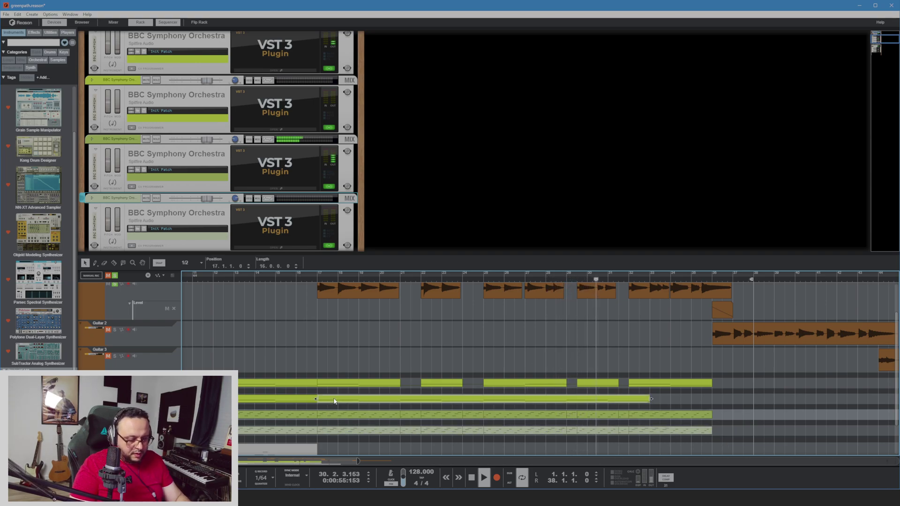
{"action": "key", "text": "Delete"}
{"action": "left_click_drag", "start_coordinate": [352, 361], "coordinate": [693, 398]}
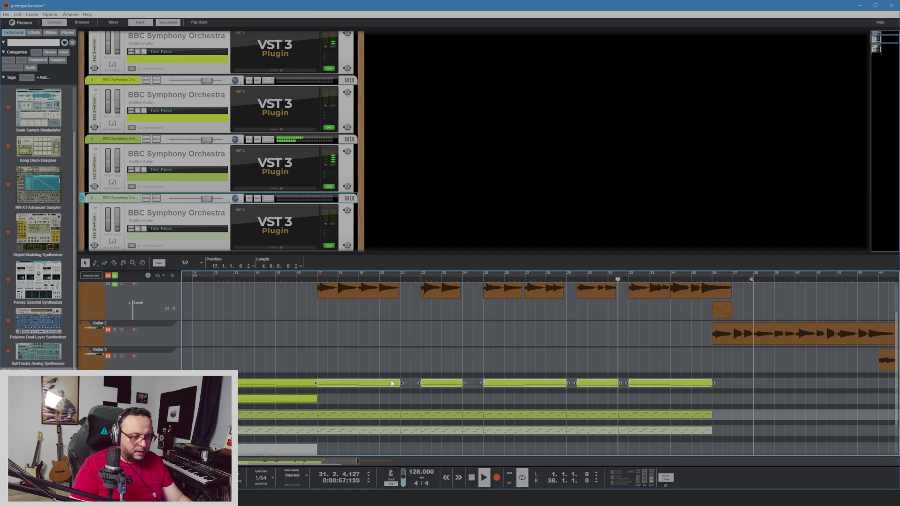
{"action": "left_click_drag", "start_coordinate": [392, 390], "coordinate": [397, 398]}
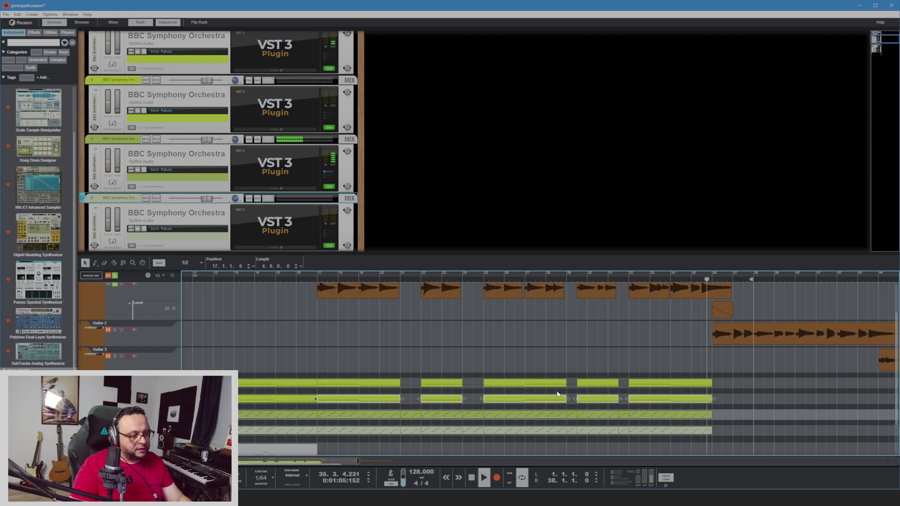
{"action": "key", "text": "space"}
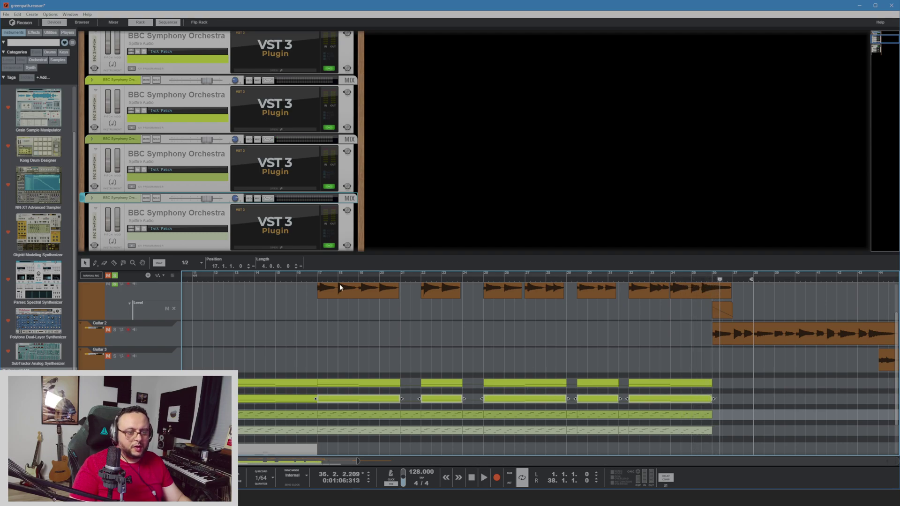
Return the song position to bar 1 and enlarge the sequencer area so all tracks fit
{"action": "left_click_drag", "start_coordinate": [328, 280], "coordinate": [96, 302]}
{"action": "left_click", "coordinate": [131, 428]}
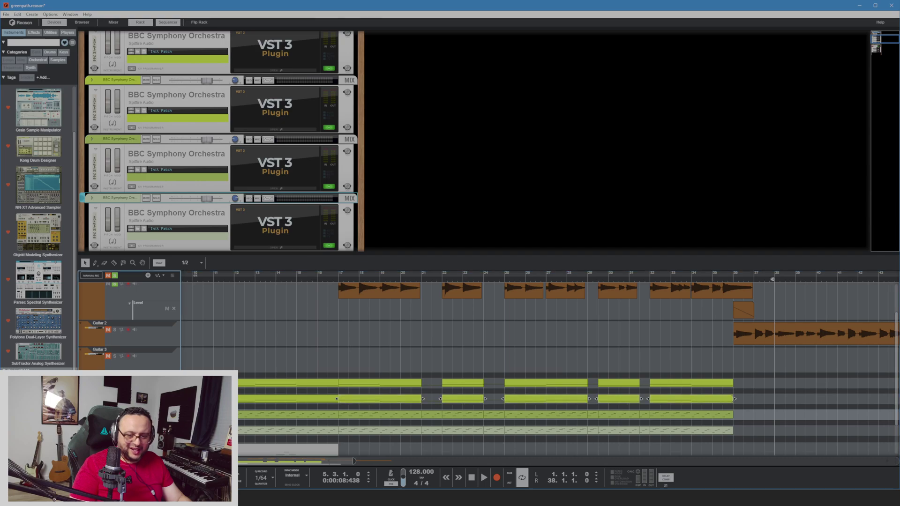
{"action": "left_click_drag", "start_coordinate": [422, 280], "coordinate": [344, 281]}
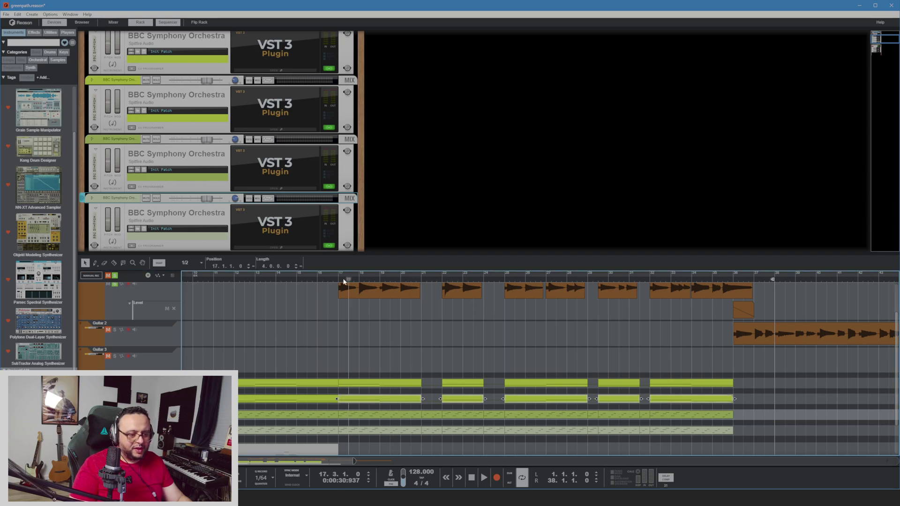
{"action": "left_click_drag", "start_coordinate": [151, 284], "coordinate": [76, 285]}
{"action": "scroll", "coordinate": [524, 324], "scroll_direction": "up", "scroll_amount": 2}
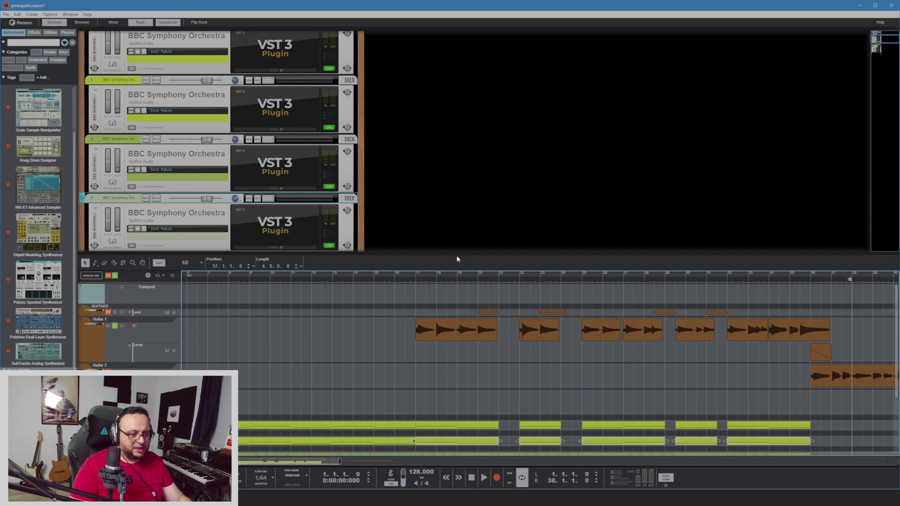
{"action": "left_click_drag", "start_coordinate": [458, 255], "coordinate": [448, 89]}
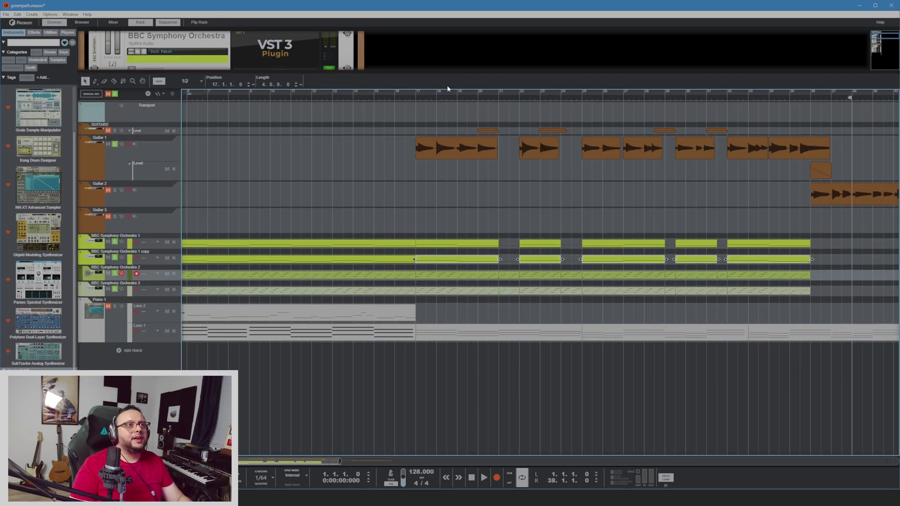
{"action": "left_click_drag", "start_coordinate": [249, 100], "coordinate": [76, 90]}
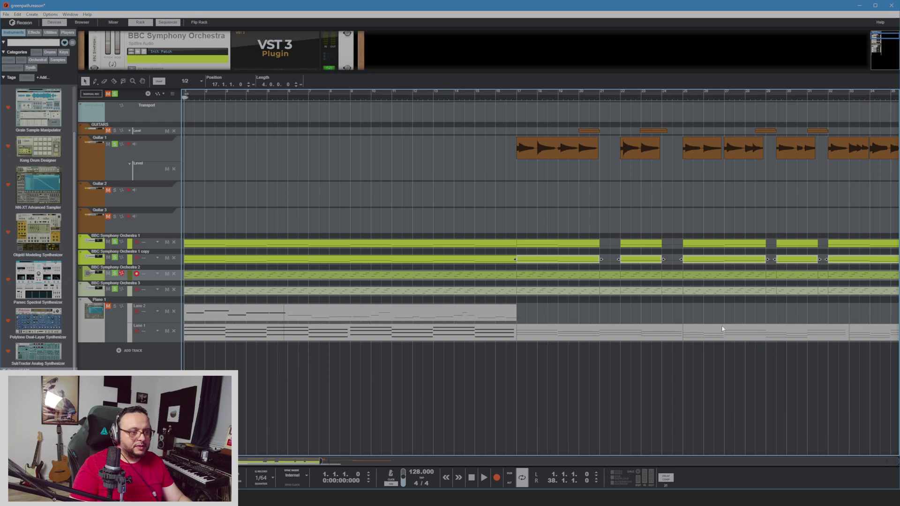
Play the arrangement from bar 1 to bar 36 to review all orchestra parts, and return to the song start
{"action": "key", "text": "space"}
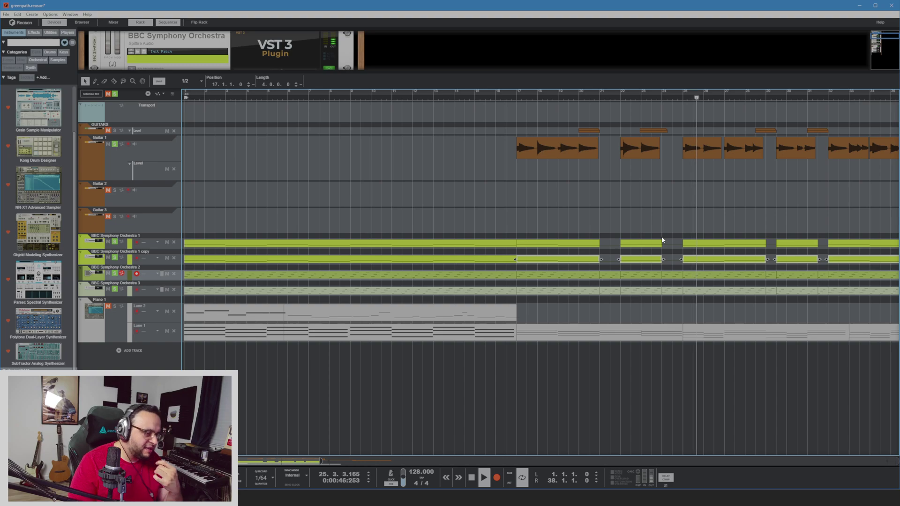
{"action": "left_click_drag", "start_coordinate": [322, 461], "coordinate": [486, 461]}
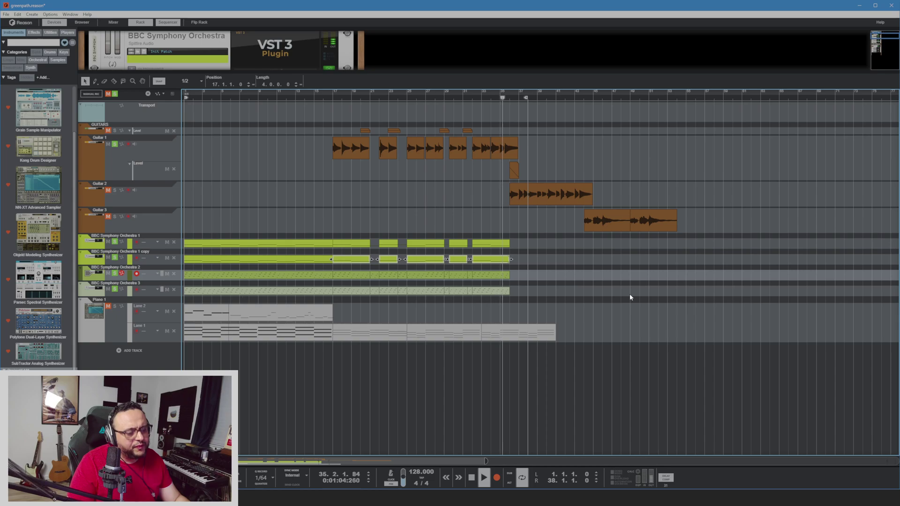
{"action": "key", "text": "space"}
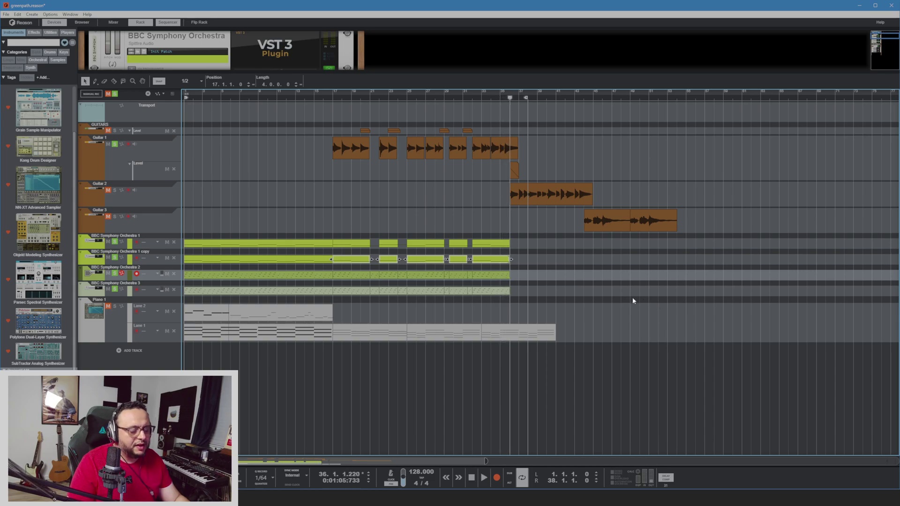
{"action": "key", "text": "Home"}
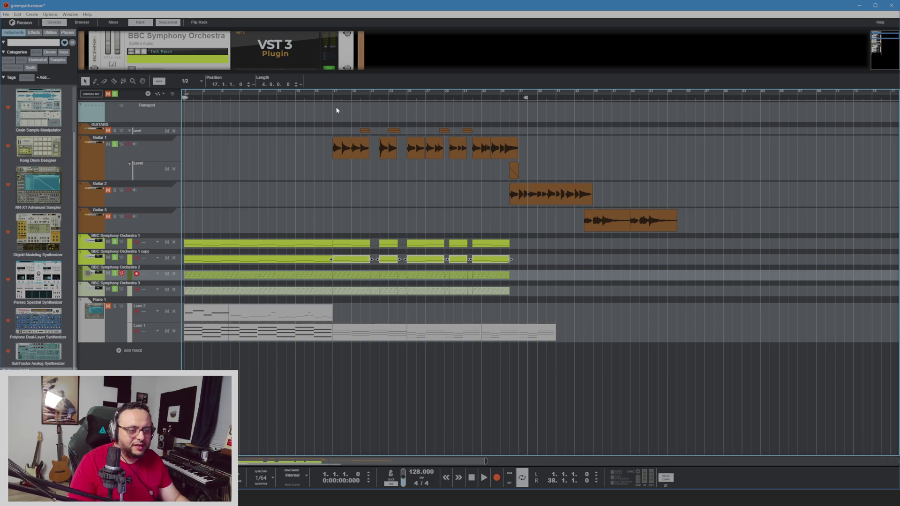
Trim the start of the opening clips on all four orchestra tracks to bar 9 and audition the entry
{"action": "left_click_drag", "start_coordinate": [195, 227], "coordinate": [218, 295]}
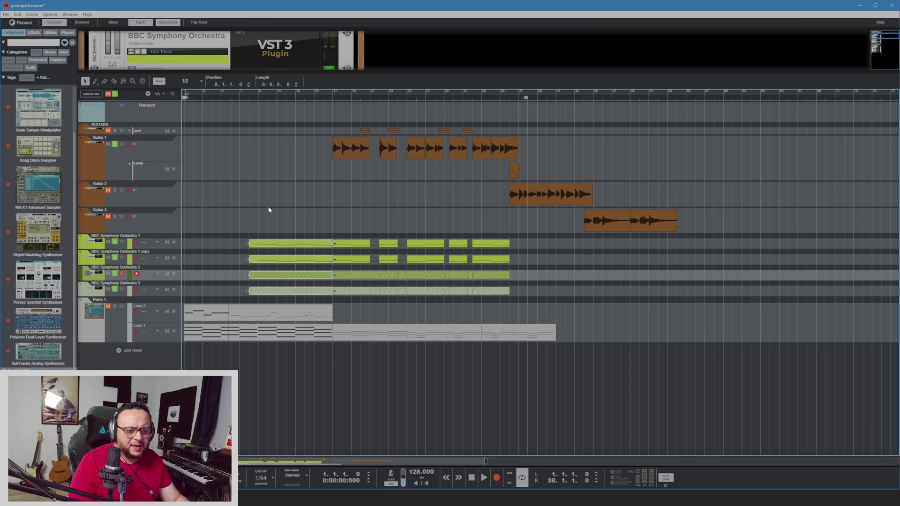
{"action": "left_click", "coordinate": [248, 246]}
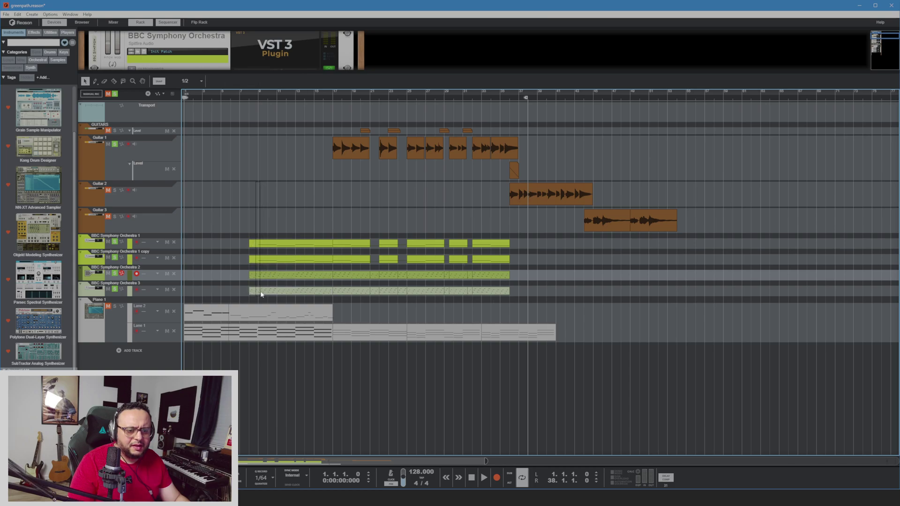
{"action": "left_click_drag", "start_coordinate": [261, 295], "coordinate": [244, 277]}
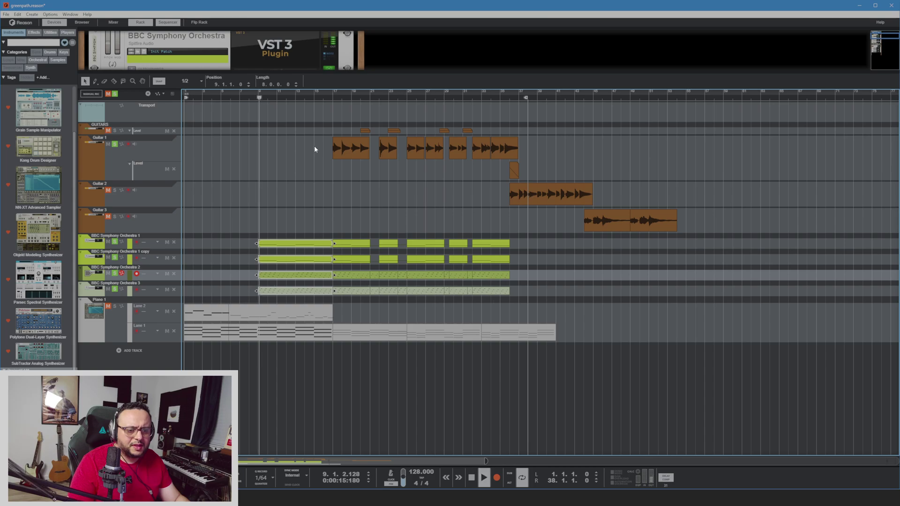
{"action": "key", "text": "space"}
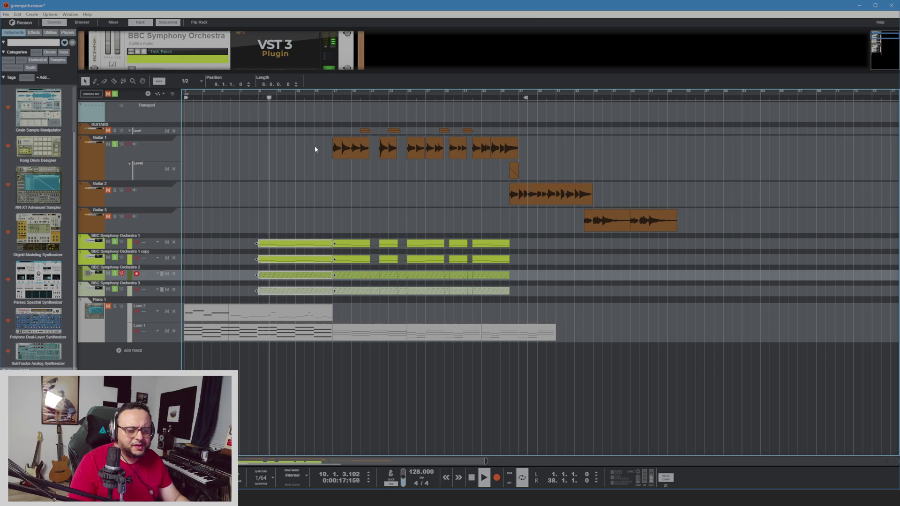
Extend the opening clips on the first two orchestra tracks back to bar 1 and play the song from the start
{"action": "left_click_drag", "start_coordinate": [247, 225], "coordinate": [166, 258]}
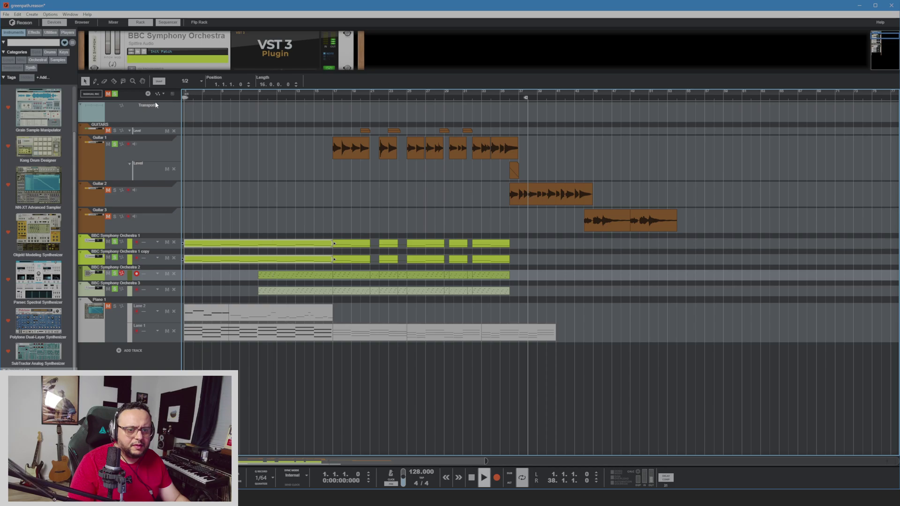
{"action": "key", "text": "space"}
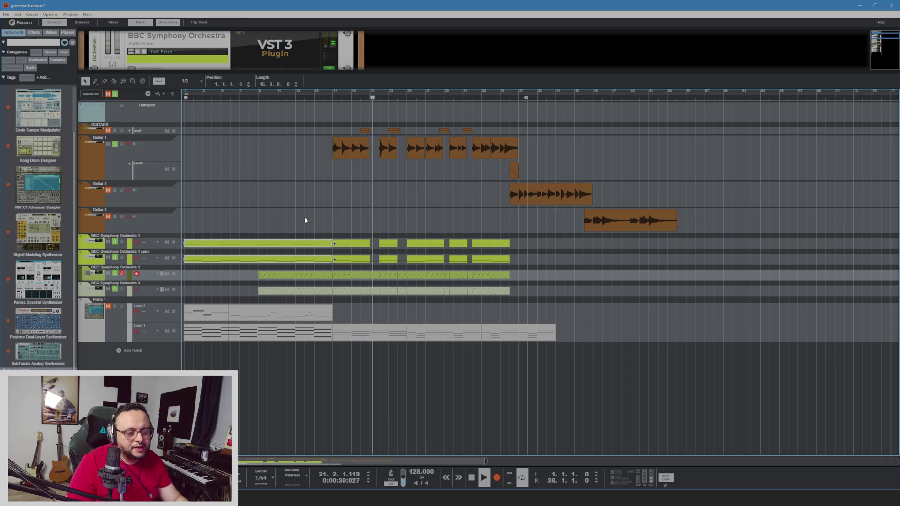
Stop playback, add an NN-XT Advanced Sampler track above the Piano 1 track and set the song position to bar 17
{"action": "key", "text": "space"}
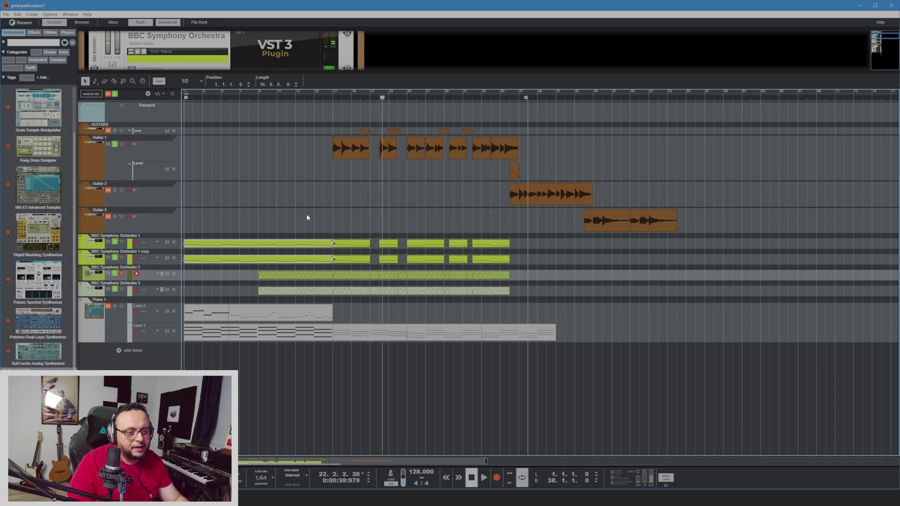
{"action": "left_click", "coordinate": [338, 99]}
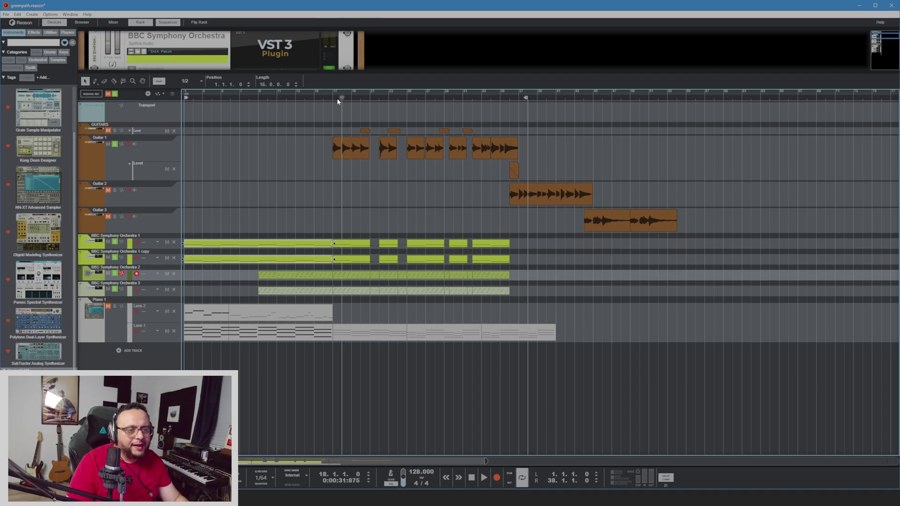
{"action": "scroll", "coordinate": [38, 305], "scroll_direction": "up", "scroll_amount": 2}
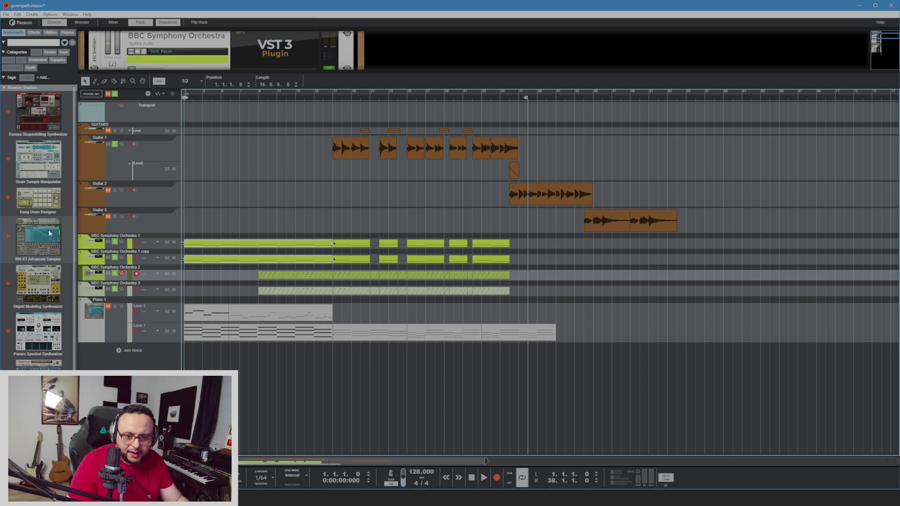
{"action": "left_click_drag", "start_coordinate": [50, 233], "coordinate": [104, 313]}
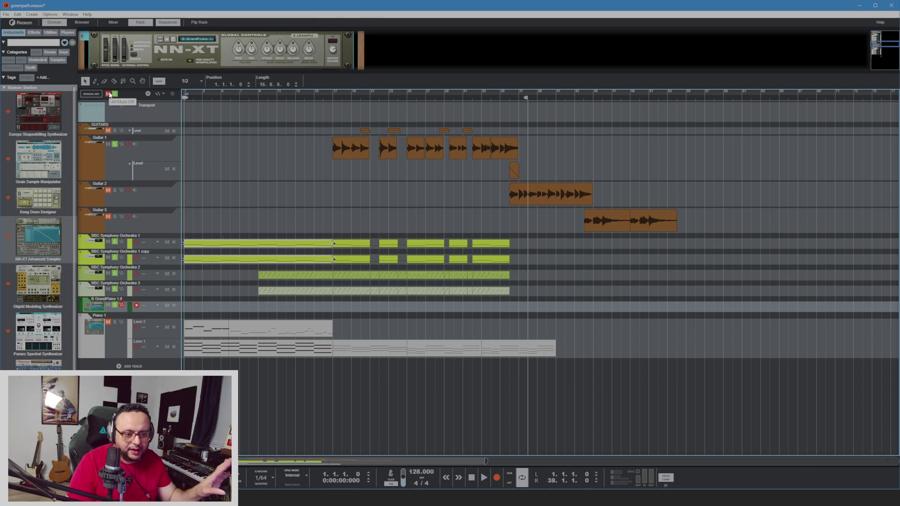
{"action": "left_click_drag", "start_coordinate": [330, 100], "coordinate": [333, 101]}
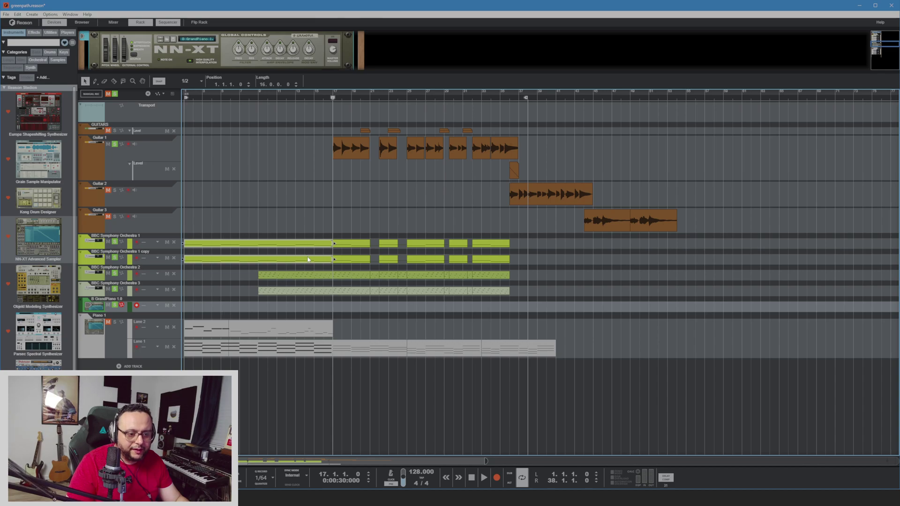
{"action": "left_click", "coordinate": [214, 239]}
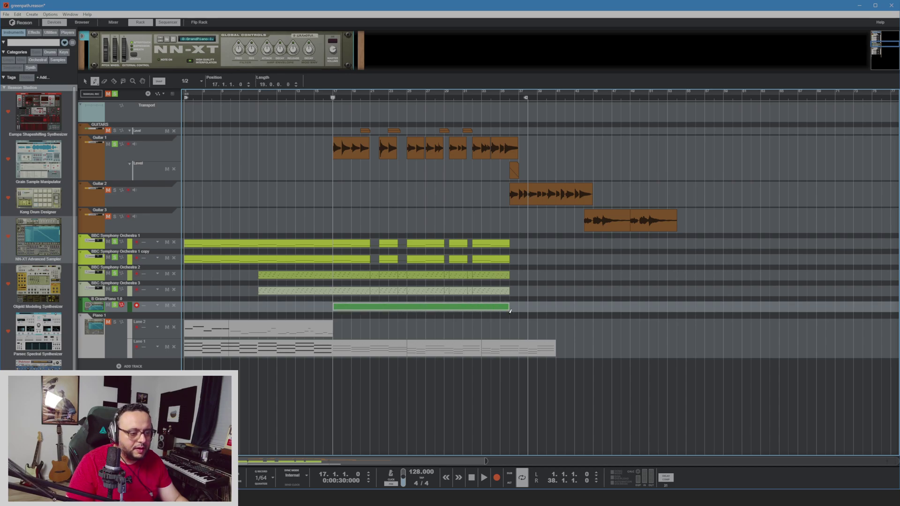
{"action": "key", "text": "q"}
{"action": "double_click", "coordinate": [342, 307]}
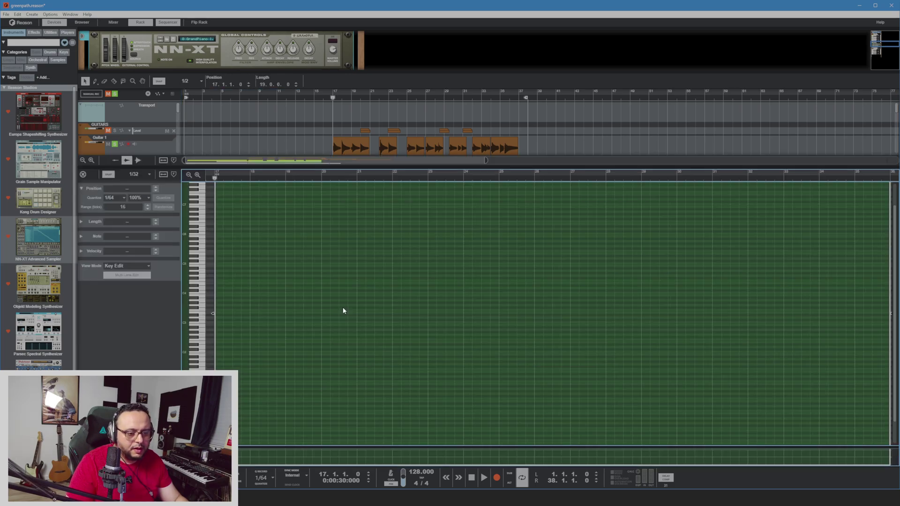
{"action": "left_click", "coordinate": [83, 176]}
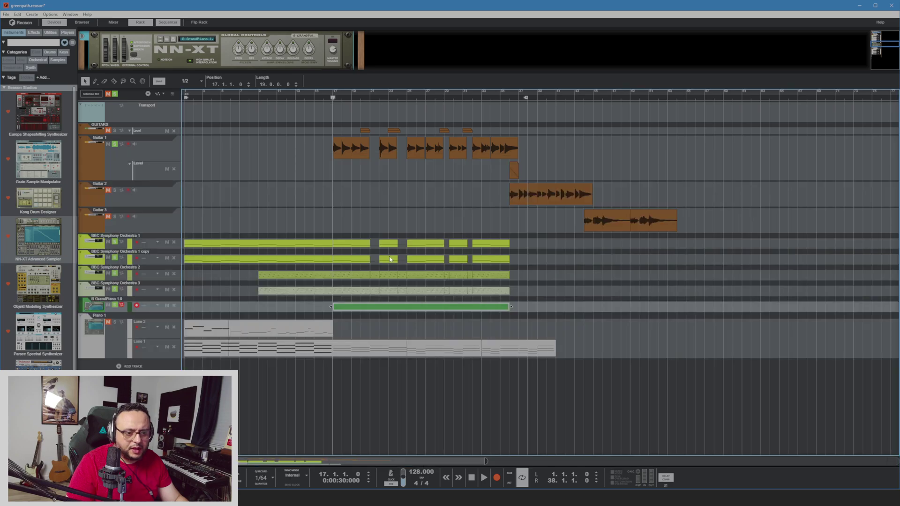
{"action": "key", "text": "Delete"}
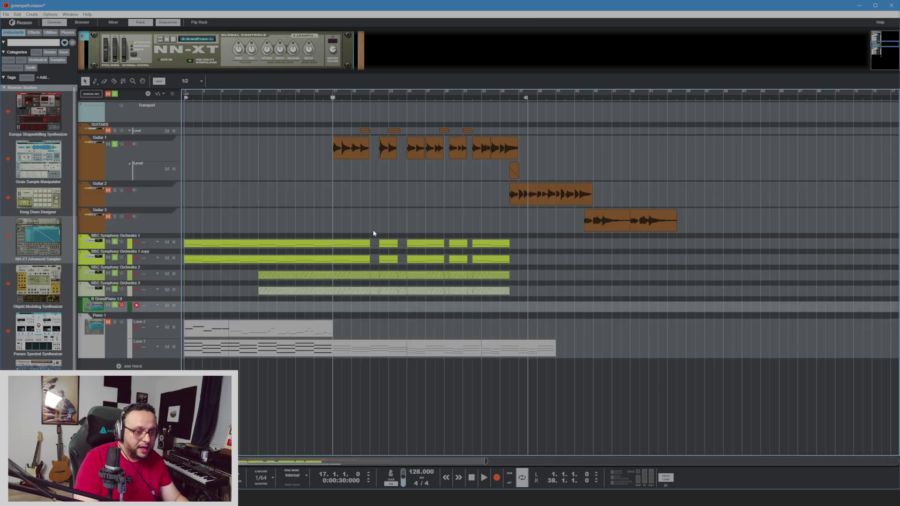
Leave only the BBC Symphony Orchestra 1 copy soloed with Guitar 1 and play from bar 17 to check its part
{"action": "left_click_drag", "start_coordinate": [374, 235], "coordinate": [493, 265]}
{"action": "mouse_move", "coordinate": [346, 262]}
{"action": "left_mouse_down"}
{"action": "mouse_move", "coordinate": [348, 317]}
{"action": "mouse_move", "coordinate": [352, 217]}
{"action": "mouse_move", "coordinate": [342, 258]}
{"action": "left_mouse_up"}
{"action": "left_click", "coordinate": [390, 261]}
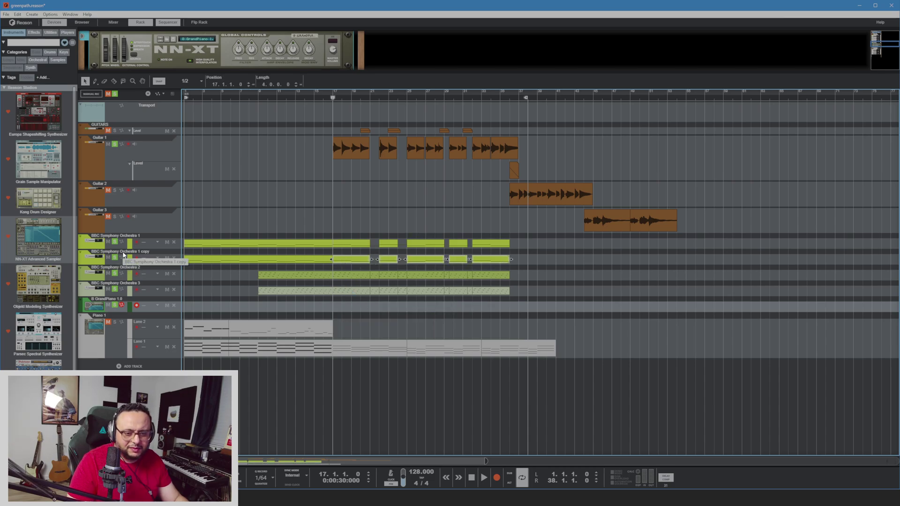
{"action": "left_click", "coordinate": [254, 208]}
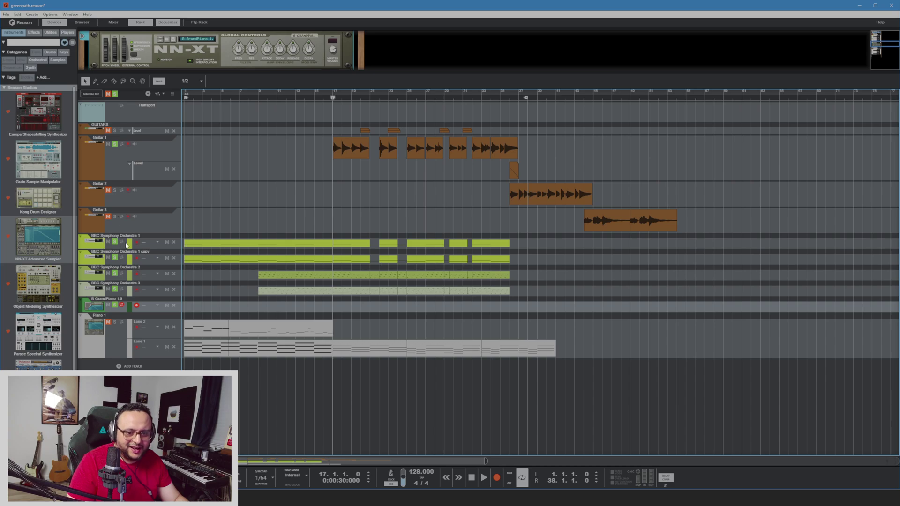
{"action": "left_click", "coordinate": [113, 273]}
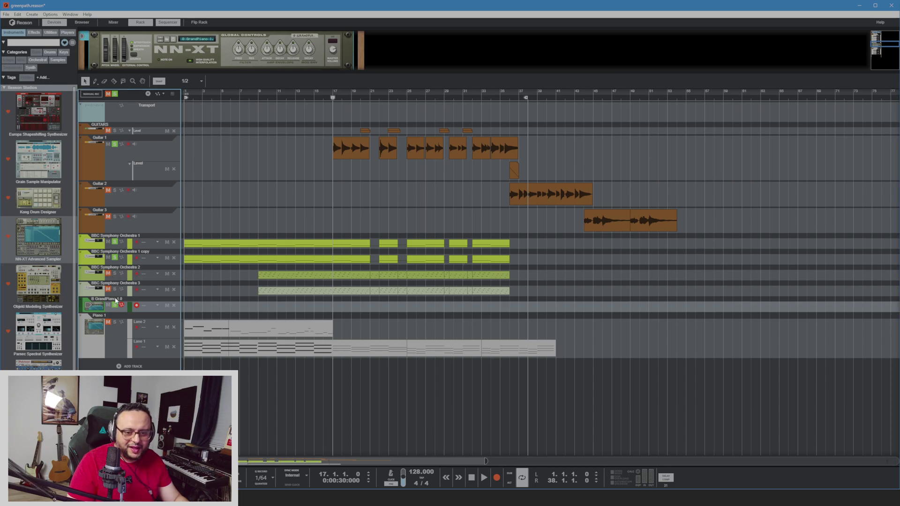
{"action": "left_click", "coordinate": [115, 305]}
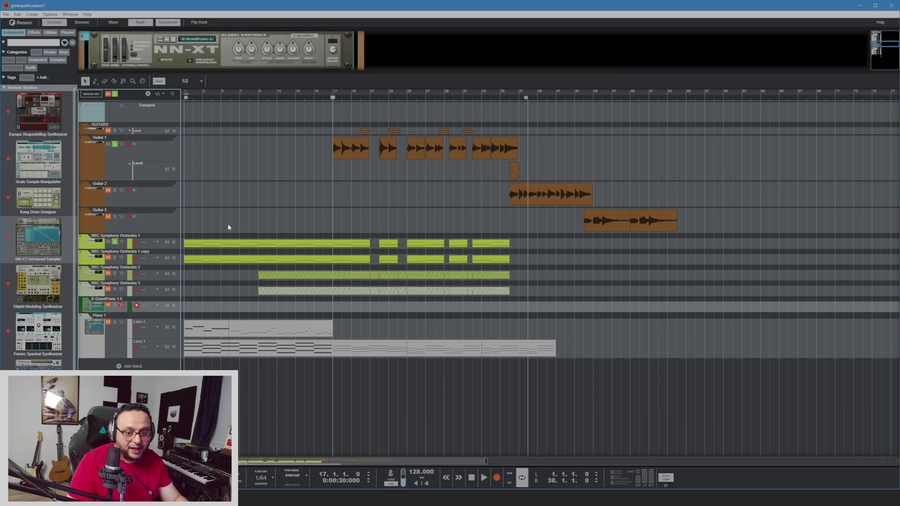
{"action": "key", "text": "space"}
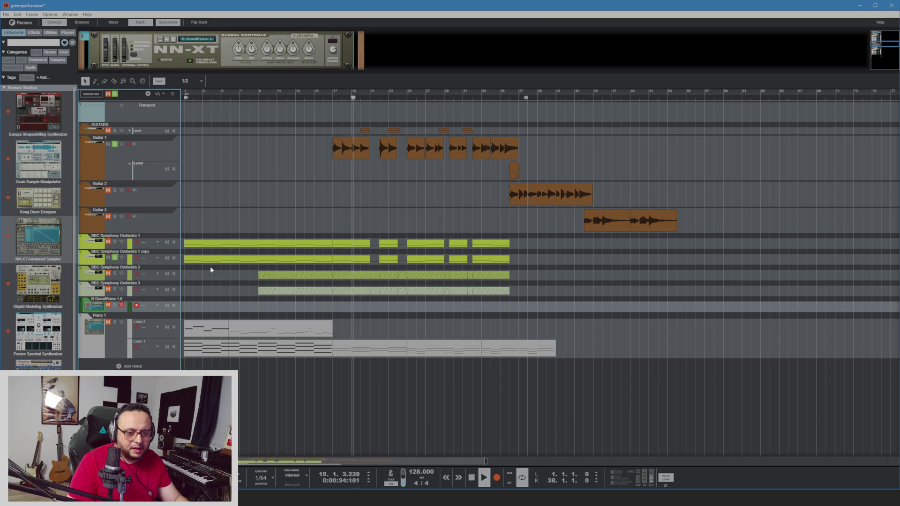
Copy the BBC Symphony Orchestra 1 copy clips from bar 17 onward to the new sampler track and audition them soloed
{"action": "left_click", "coordinate": [351, 258]}
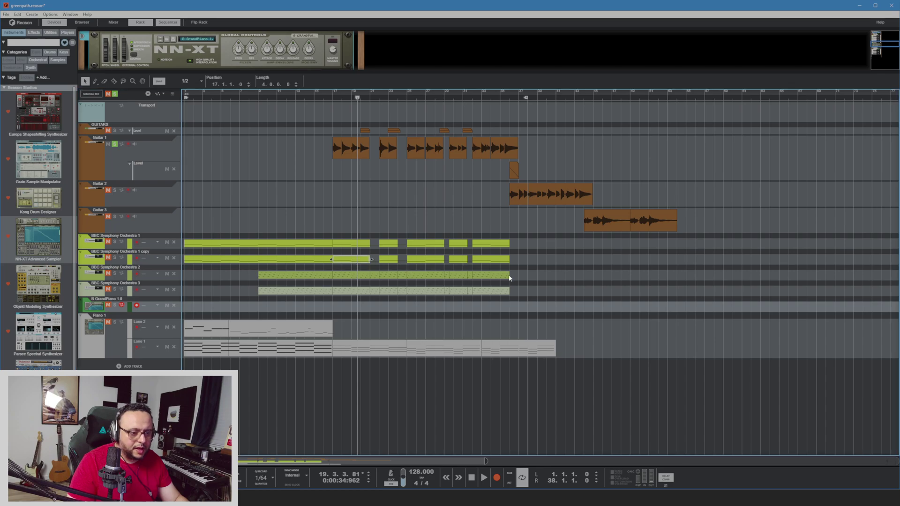
{"action": "left_click_drag", "start_coordinate": [540, 264], "coordinate": [351, 307]}
{"action": "left_click", "coordinate": [335, 96]}
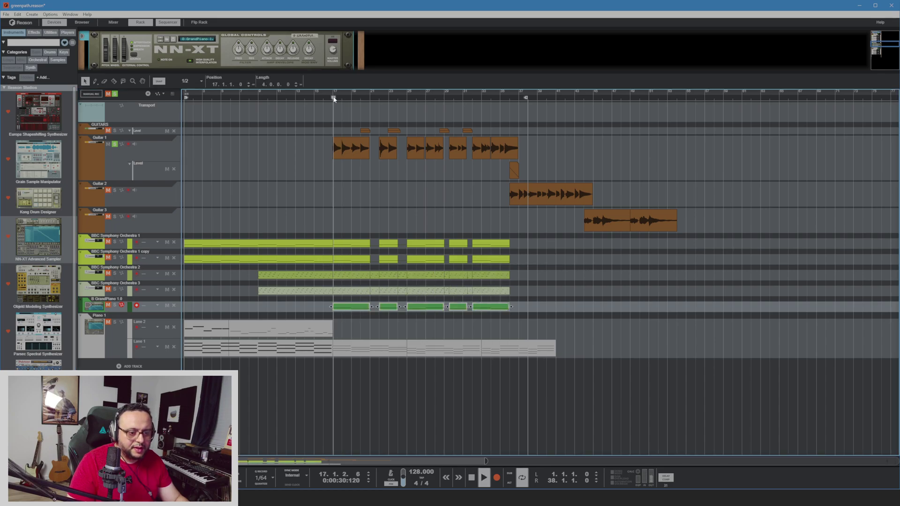
{"action": "left_click", "coordinate": [115, 306]}
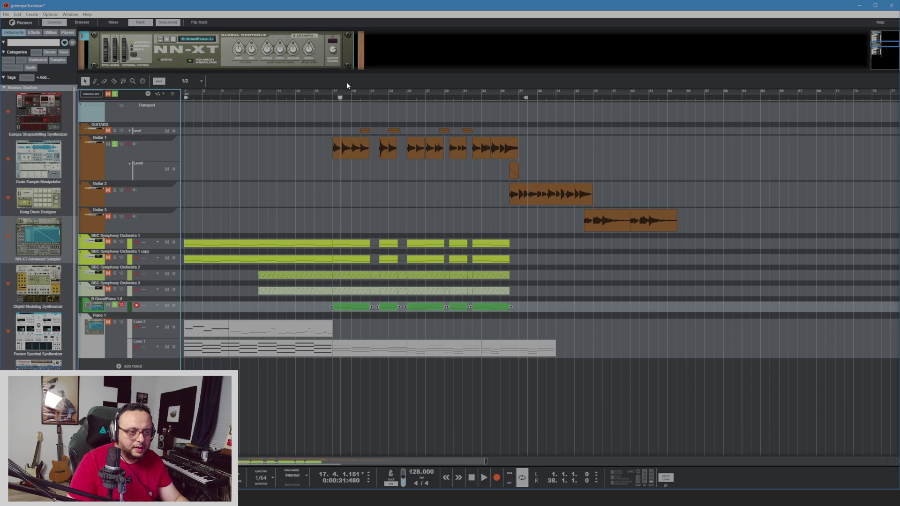
{"action": "left_click", "coordinate": [369, 138]}
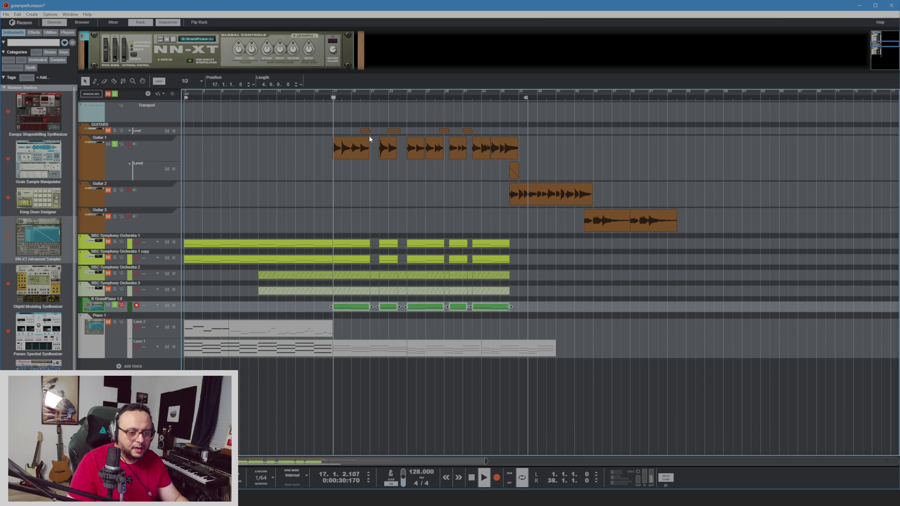
{"action": "left_click", "coordinate": [296, 110]}
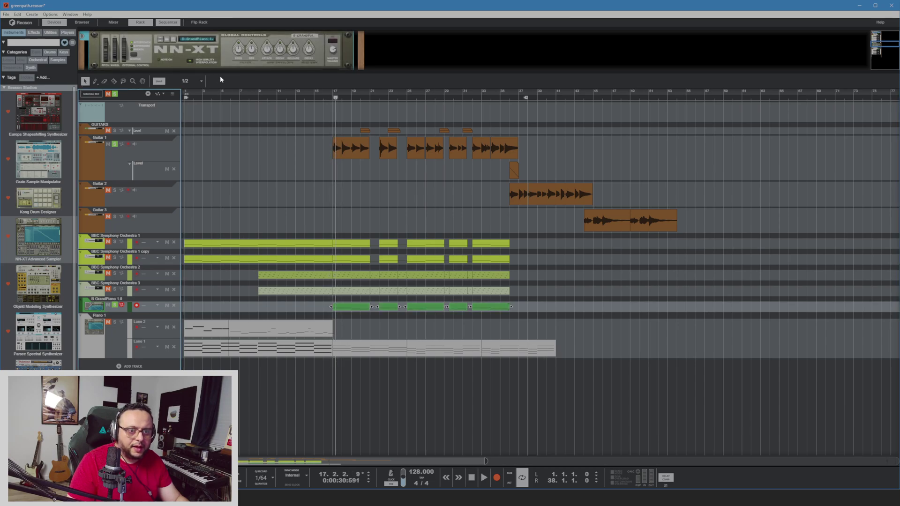
Load the Upright II patch from the Bass category into the new NN-XT sampler
{"action": "key", "text": "F6"}
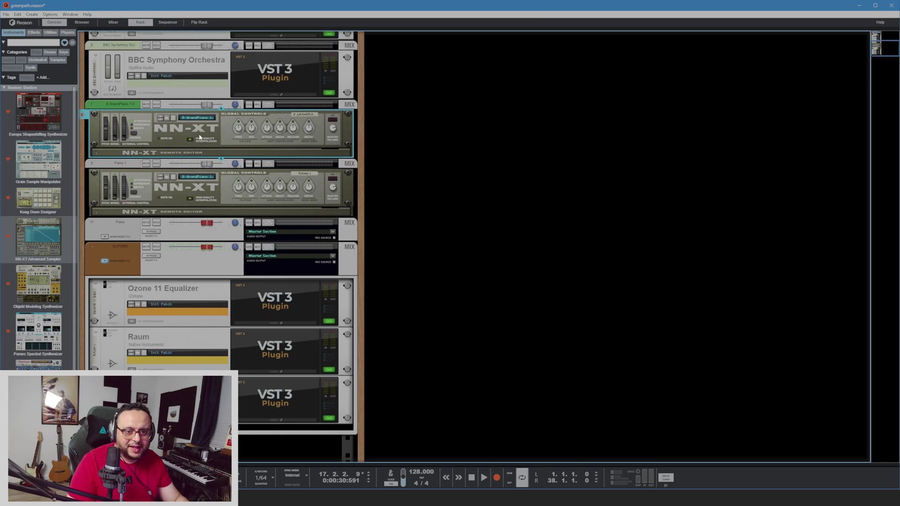
{"action": "scroll", "coordinate": [273, 267], "scroll_direction": "down", "scroll_amount": 2}
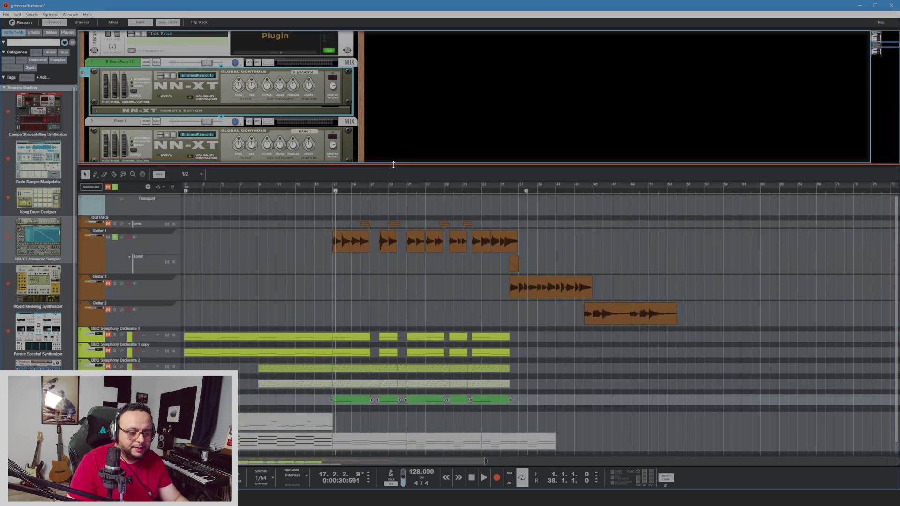
{"action": "left_click_drag", "start_coordinate": [370, 465], "coordinate": [371, 164]}
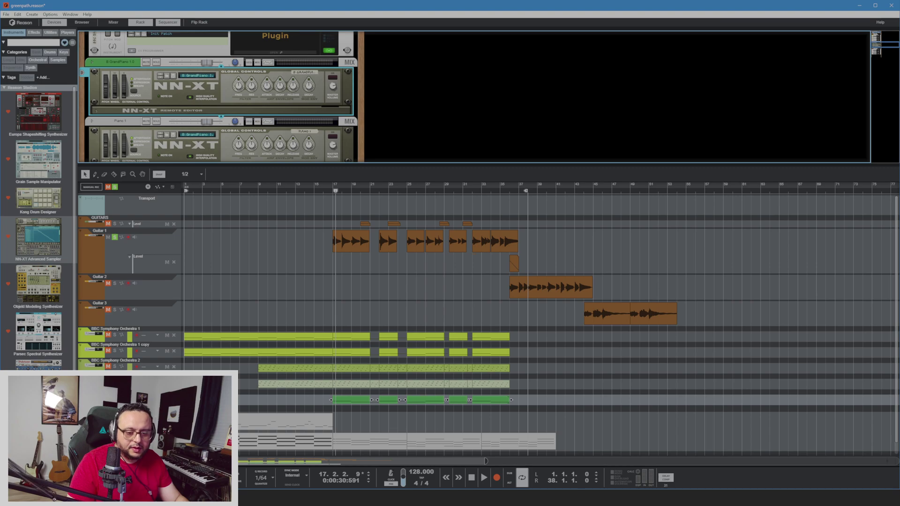
{"action": "left_click", "coordinate": [201, 76]}
{"action": "left_click", "coordinate": [165, 102]}
{"action": "left_click", "coordinate": [170, 76]}
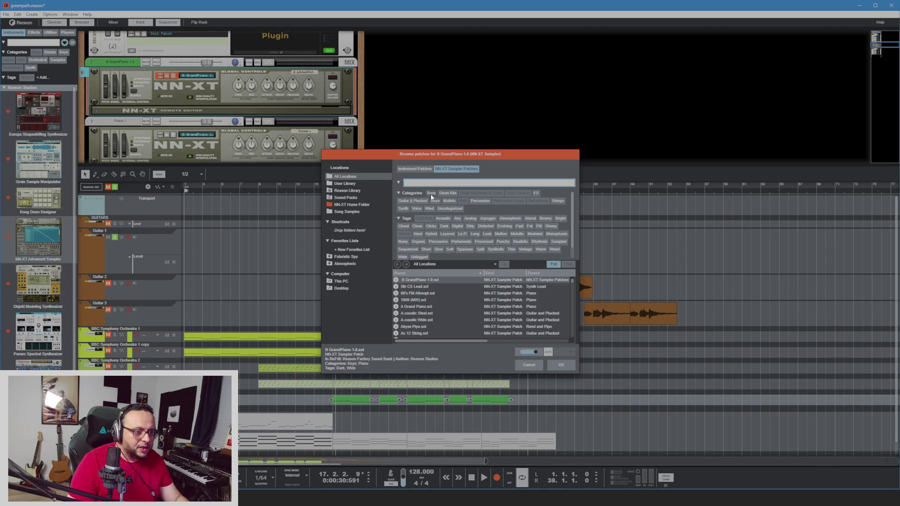
{"action": "left_click", "coordinate": [431, 193]}
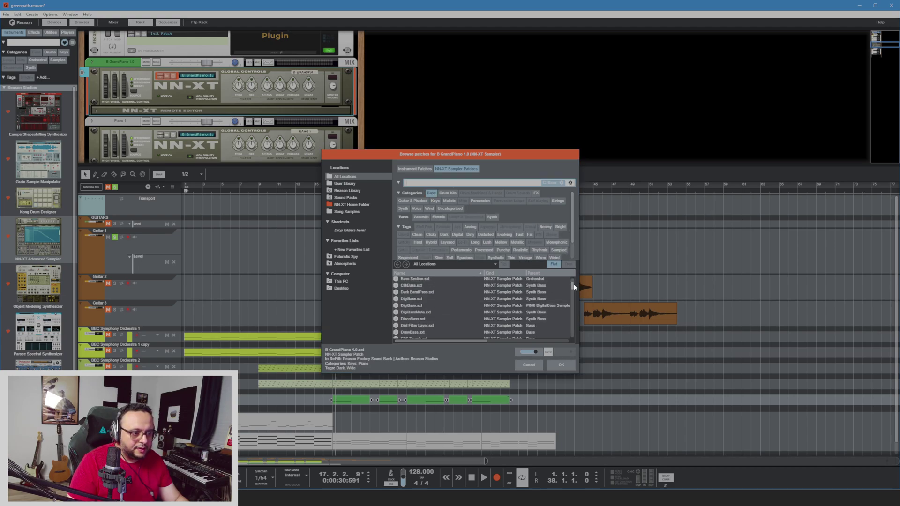
{"action": "left_click_drag", "start_coordinate": [574, 287], "coordinate": [570, 337]}
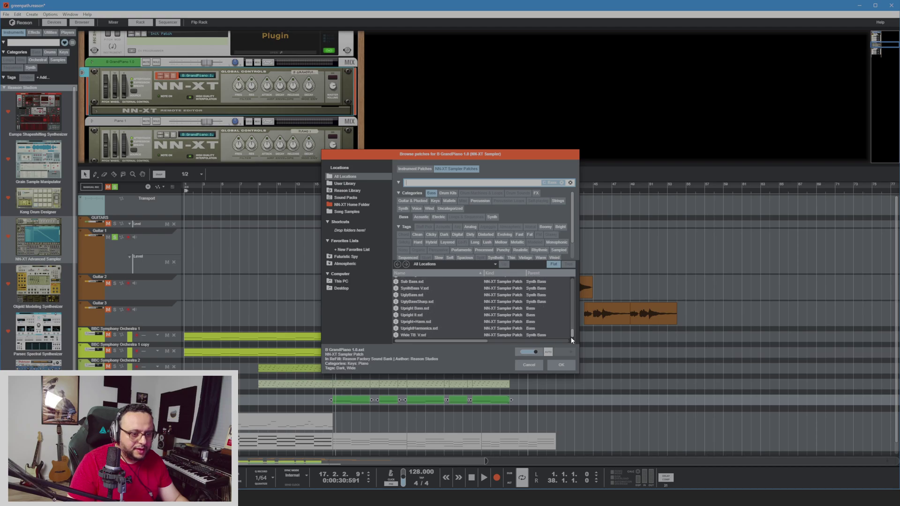
{"action": "double_click", "coordinate": [431, 316]}
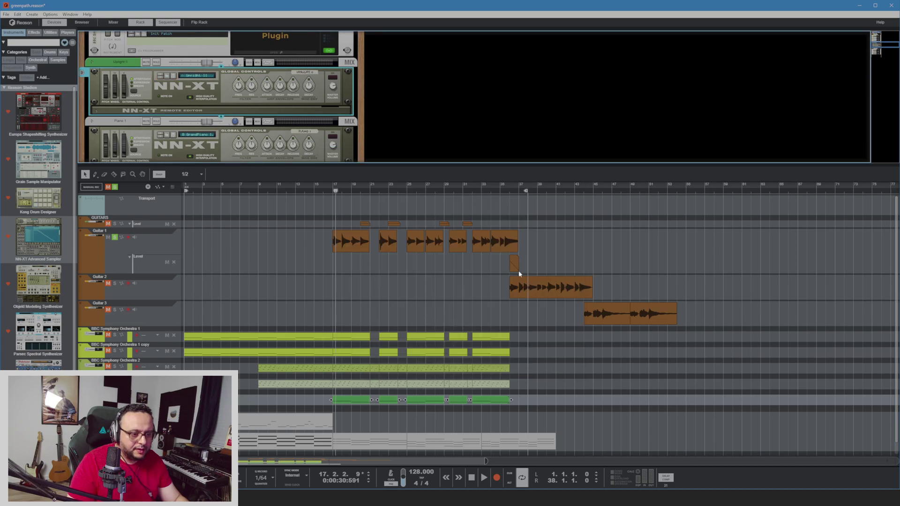
Play from bar 17 to audition the upright bass together with Guitar 1
{"action": "left_click", "coordinate": [333, 191]}
{"action": "key", "text": "space"}
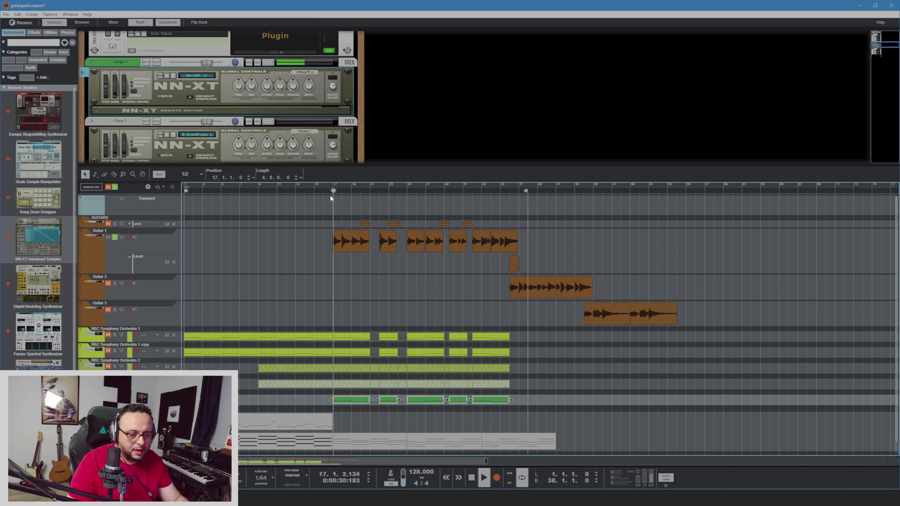
{"action": "left_click", "coordinate": [446, 408]}
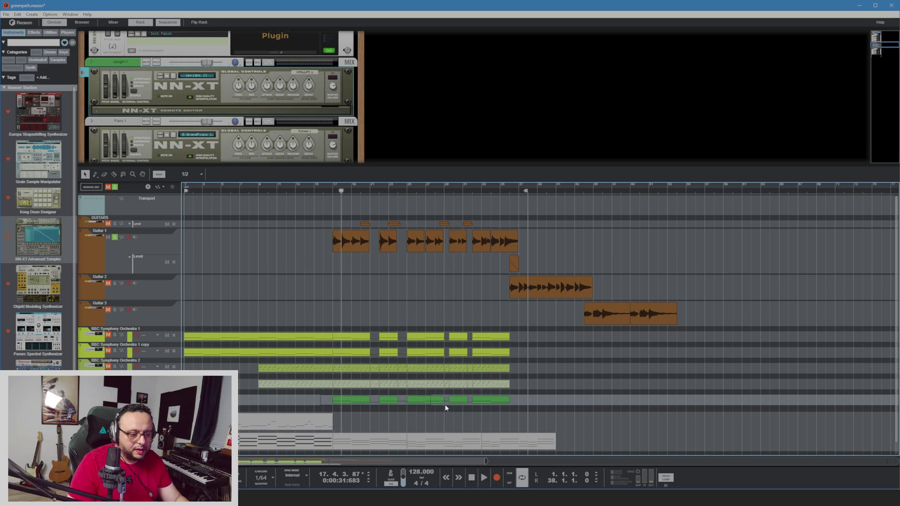
Join all clips on the upright bass track into one continuous clip starting at bar 17
{"action": "left_click", "coordinate": [367, 402]}
{"action": "left_click", "coordinate": [330, 401]}
{"action": "left_click_drag", "start_coordinate": [328, 400], "coordinate": [484, 409]}
{"action": "right_click", "coordinate": [498, 400]}
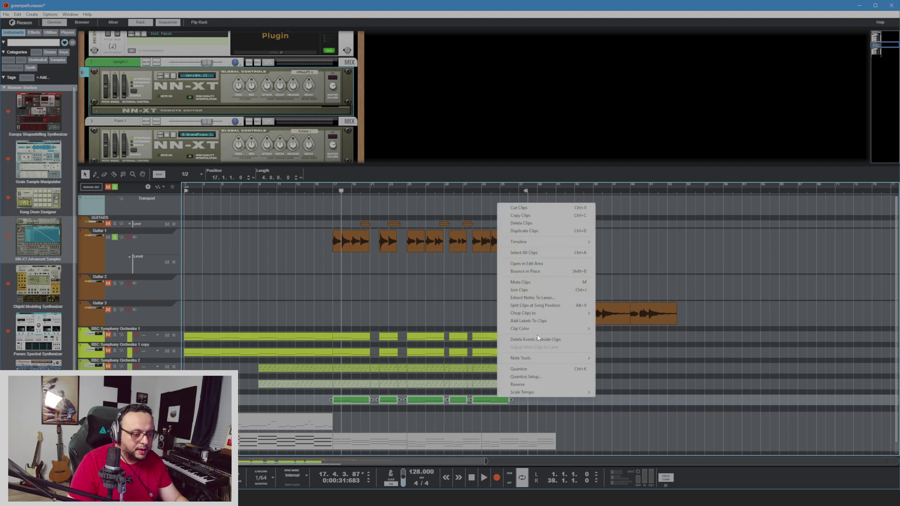
{"action": "left_click", "coordinate": [536, 290]}
Set the velocity of all notes in the joined bass clip to 100
{"action": "double_click", "coordinate": [345, 400]}
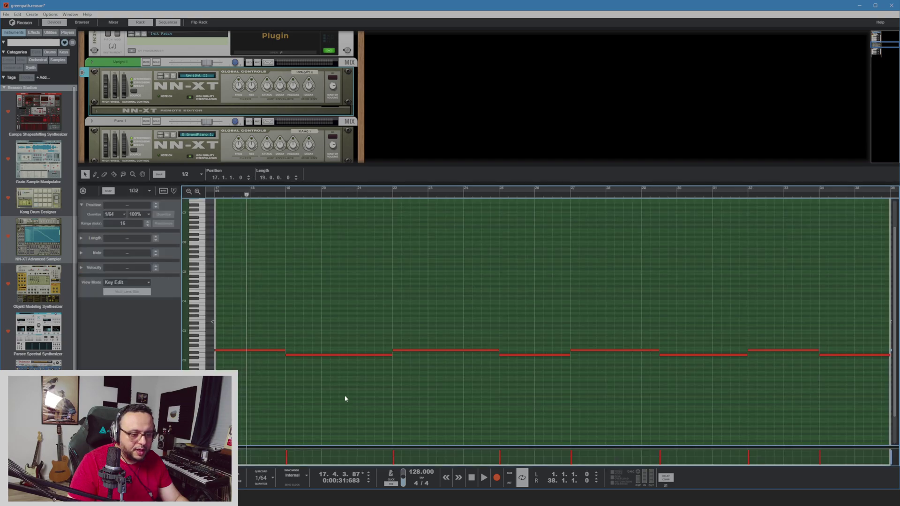
{"action": "left_click_drag", "start_coordinate": [858, 387], "coordinate": [249, 342]}
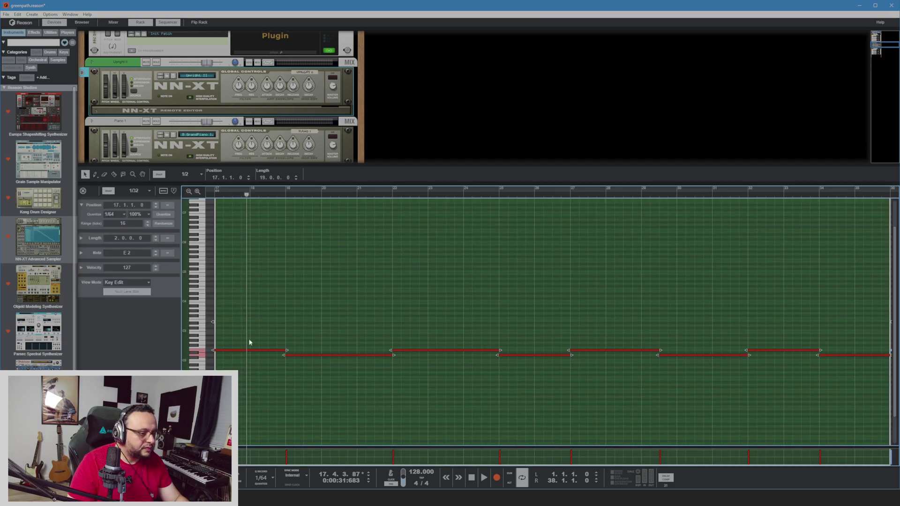
{"action": "double_click", "coordinate": [124, 267]}
{"action": "type", "text": "10"}
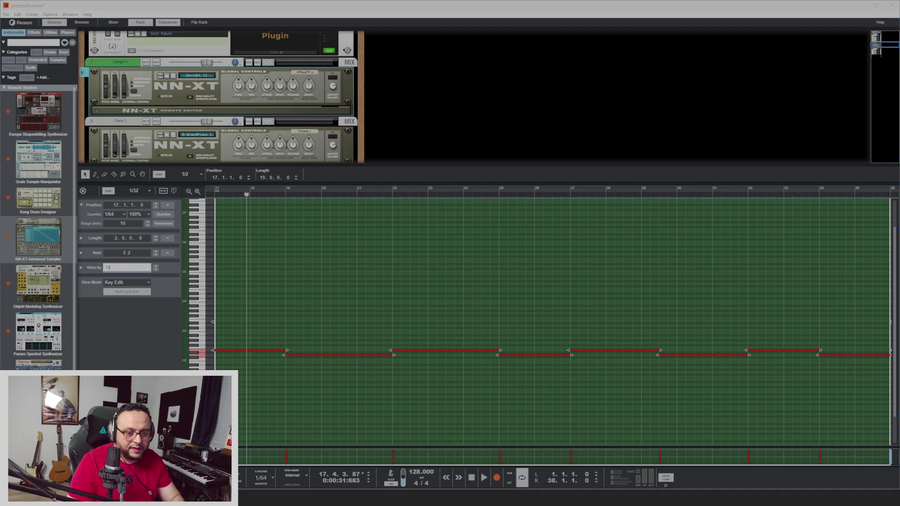
{"action": "type", "text": "0"}
{"action": "key", "text": "Return"}
{"action": "left_click", "coordinate": [358, 378]}
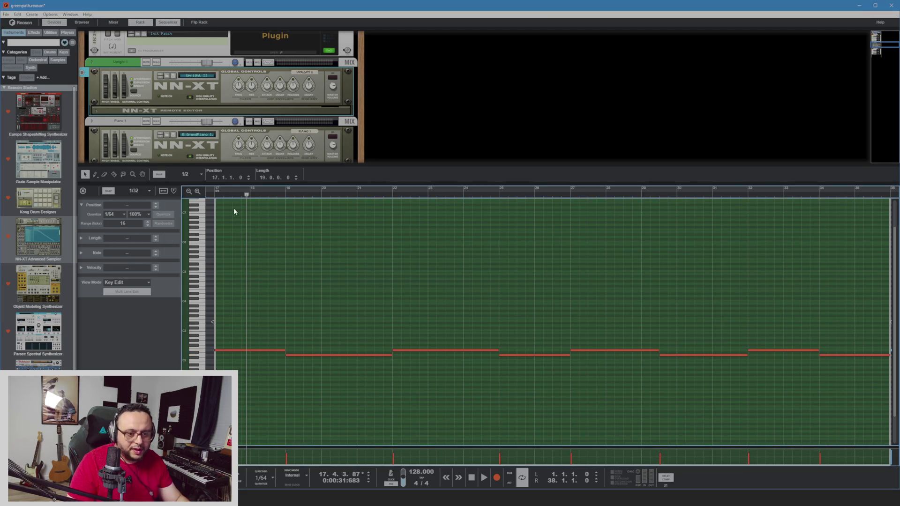
Play the bass clip from bar 17 and return from the note editor to the arrangement
{"action": "left_click", "coordinate": [215, 192]}
{"action": "key", "text": "space"}
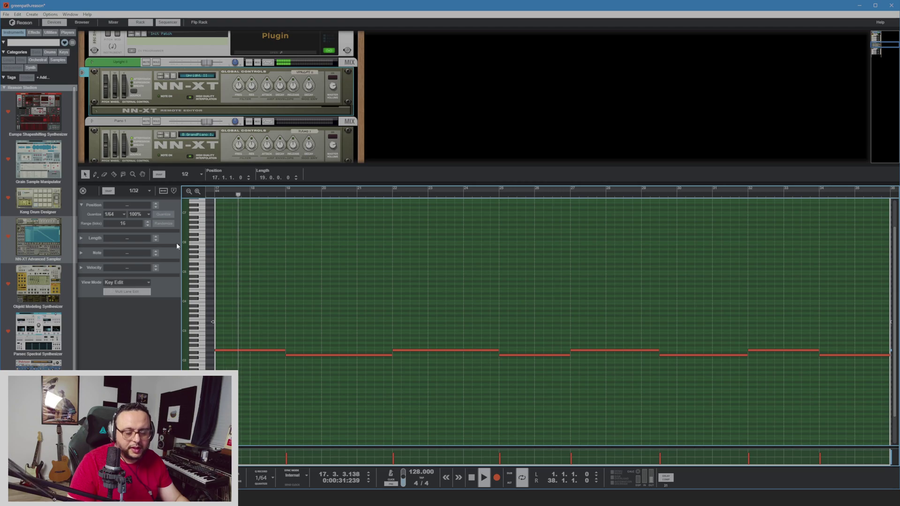
{"action": "key", "text": "shift+Tab"}
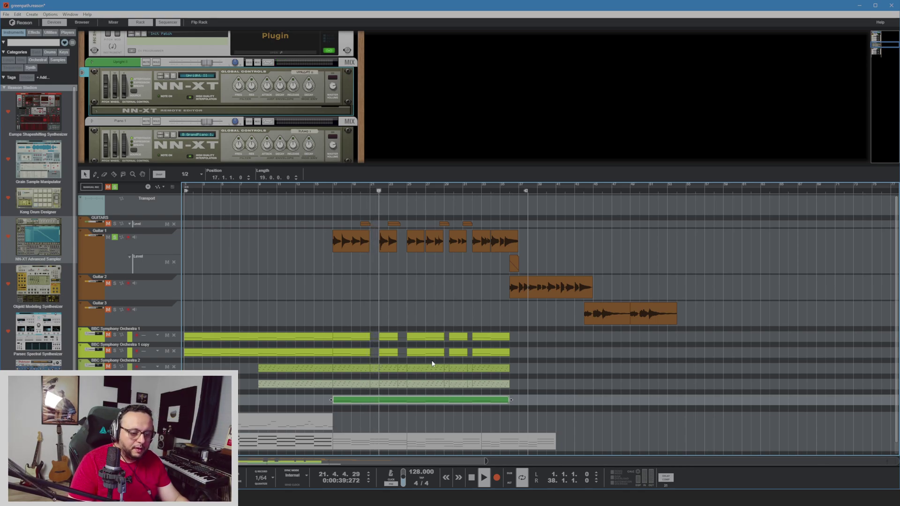
Stop playback and add a one-bar D3 note at bar 21 in the upright bass clip
{"action": "key", "text": "space"}
{"action": "double_click", "coordinate": [428, 368]}
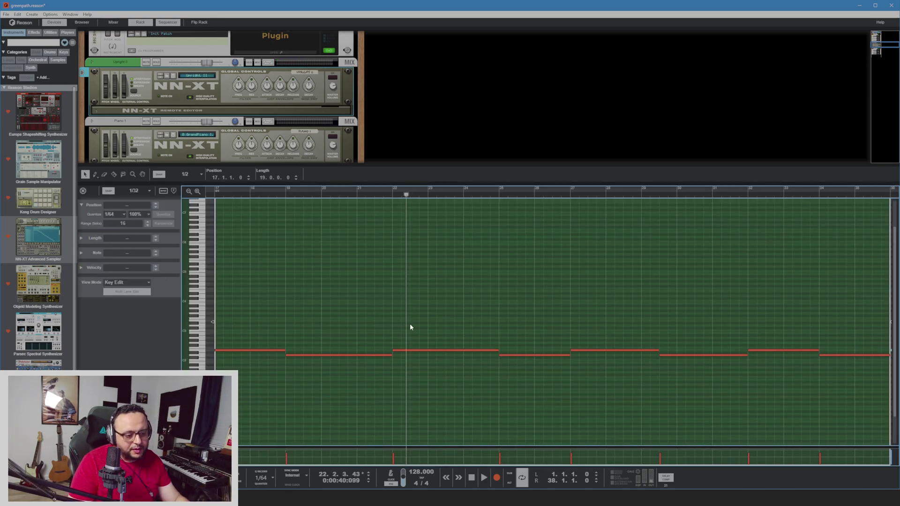
{"action": "left_click", "coordinate": [83, 191]}
{"action": "left_click", "coordinate": [375, 191]}
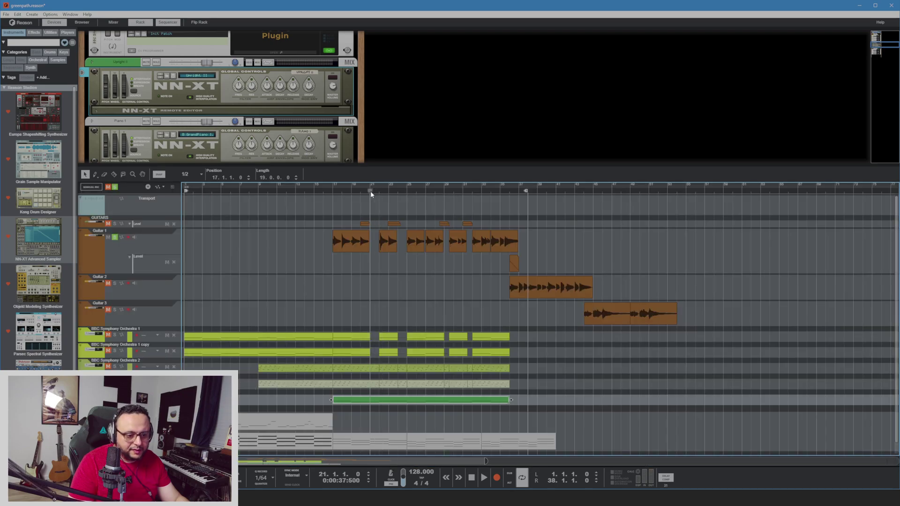
{"action": "double_click", "coordinate": [374, 400]}
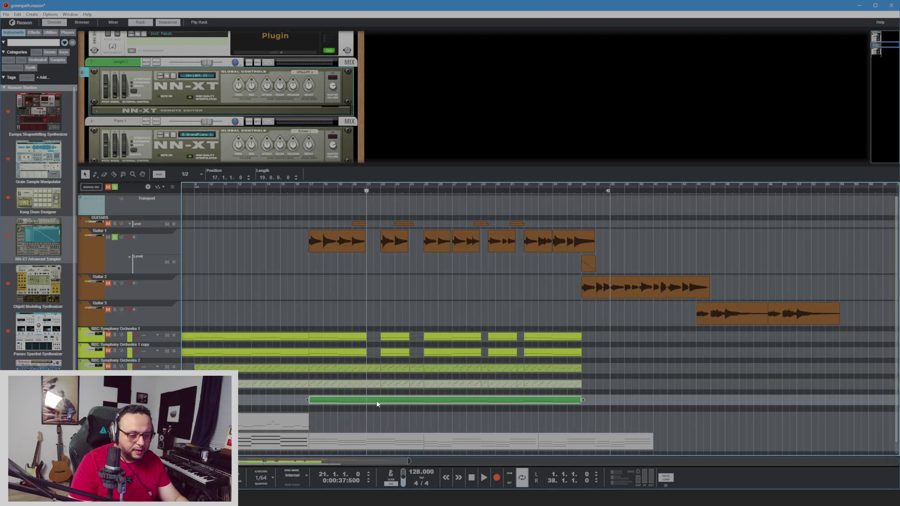
{"action": "key", "text": "w"}
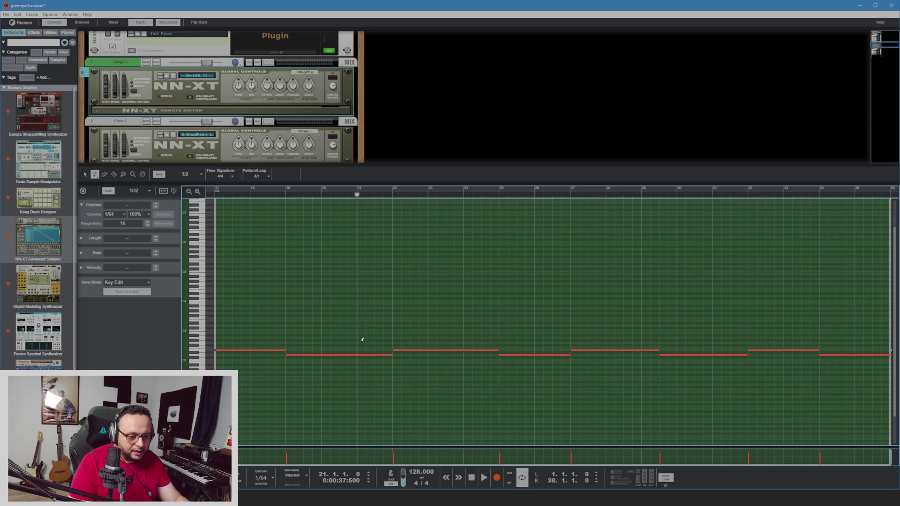
{"action": "key", "text": "q"}
{"action": "left_click", "coordinate": [320, 356]}
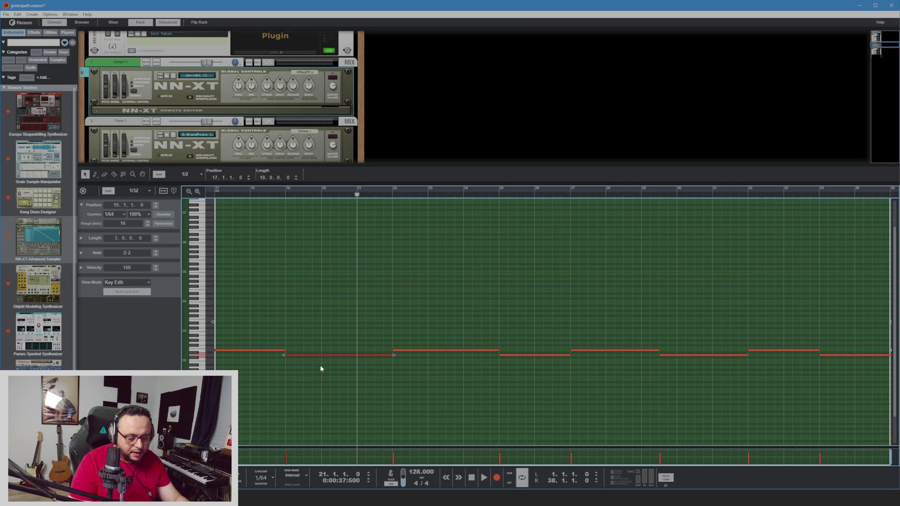
{"action": "left_click_drag", "start_coordinate": [319, 356], "coordinate": [320, 358]}
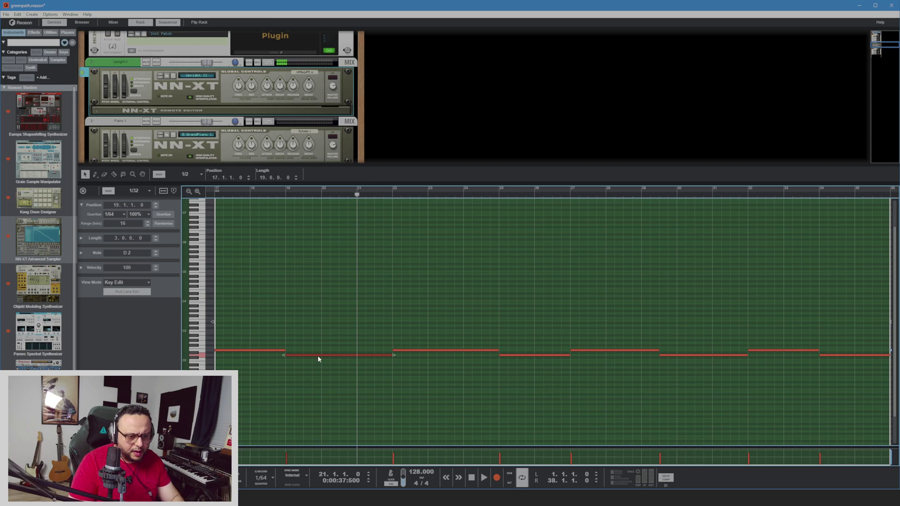
{"action": "key", "text": "shift+Up"}
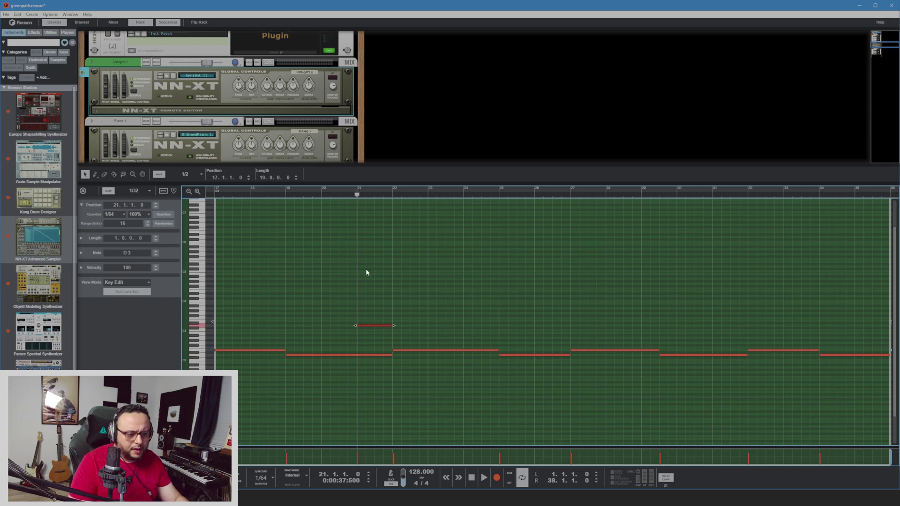
Play the bass clip from bar 17 and add a D3 note about one bar long at bar 24
{"action": "left_click", "coordinate": [225, 193]}
{"action": "key", "text": "space"}
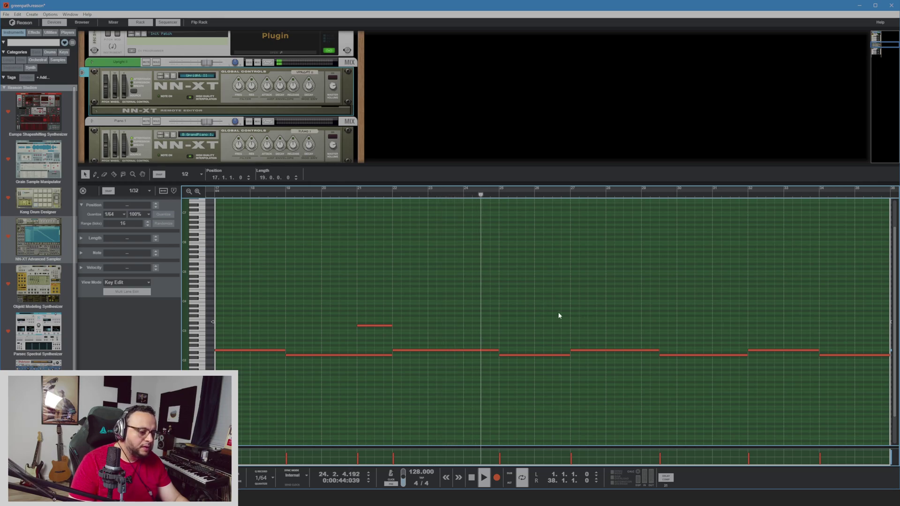
{"action": "key", "text": "w"}
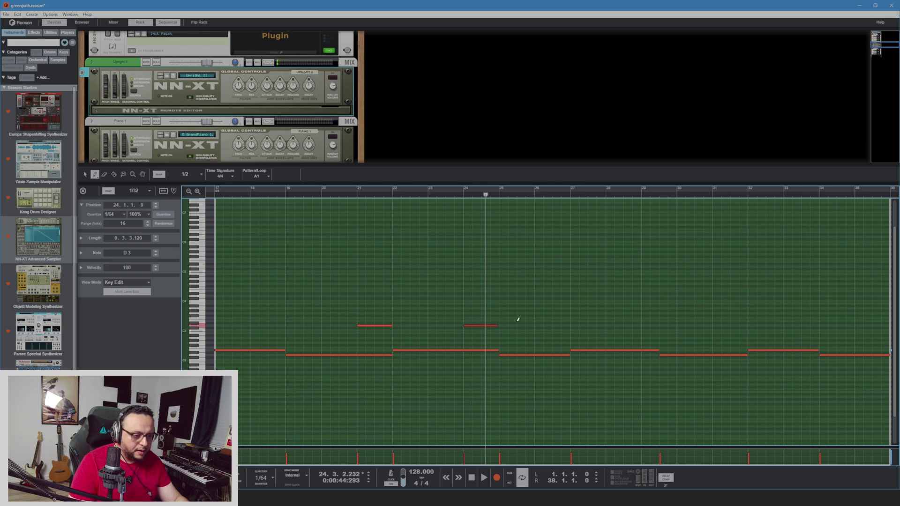
{"action": "key", "text": "q"}
{"action": "left_click", "coordinate": [498, 331]}
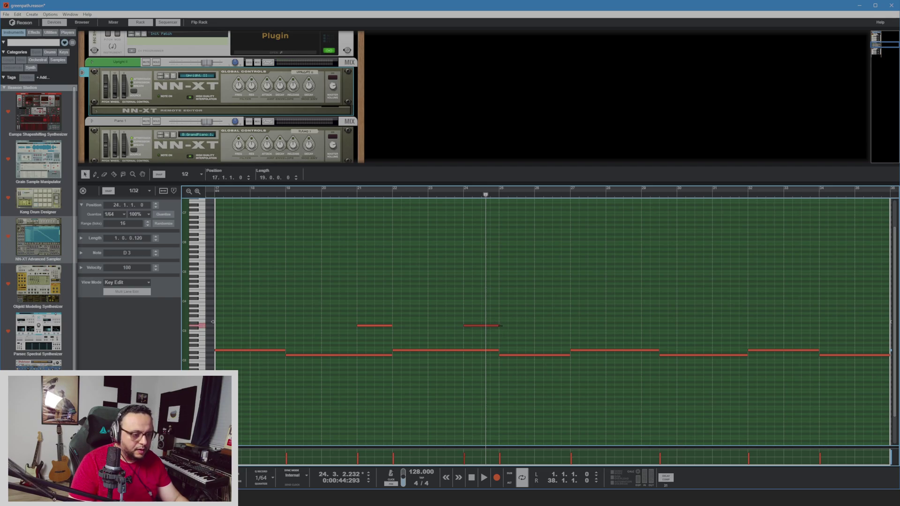
Try a half-bar D3 note at bar 29 in the bass clip, audition it from bar 27, and undo it
{"action": "key", "text": "space"}
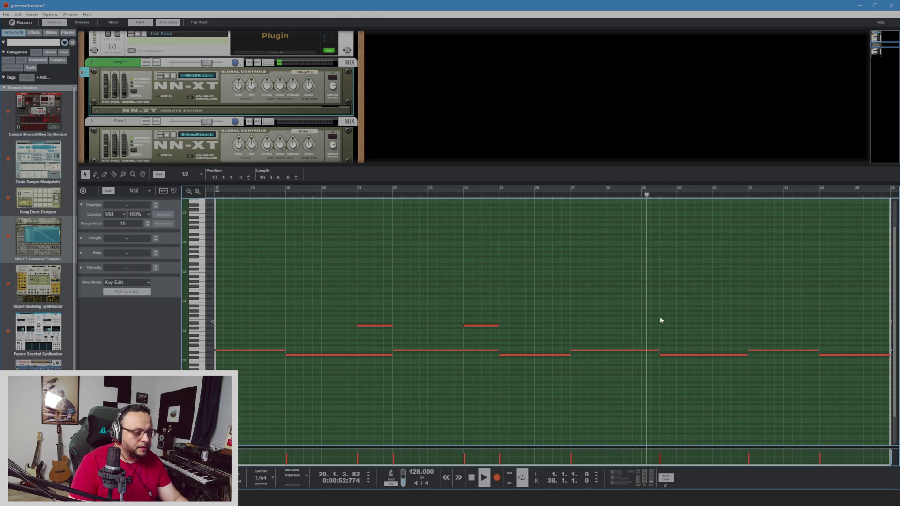
{"action": "key", "text": "space"}
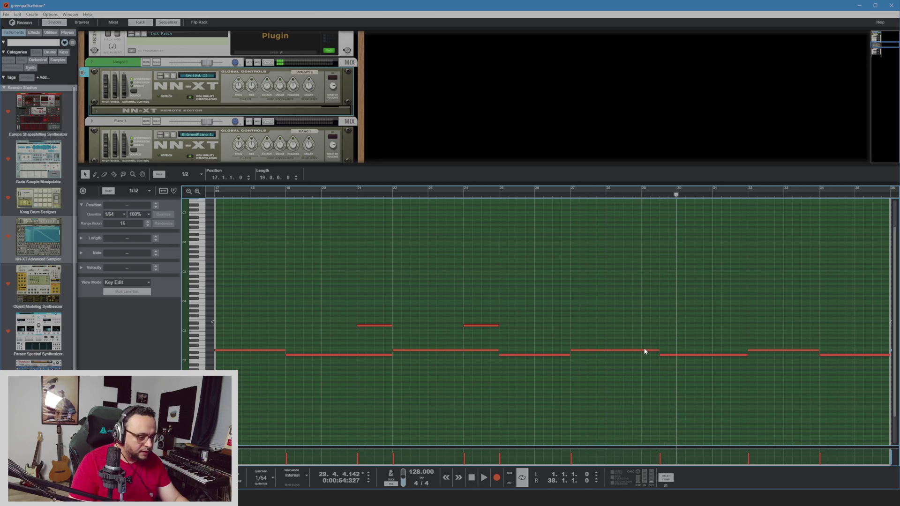
{"action": "key", "text": "w"}
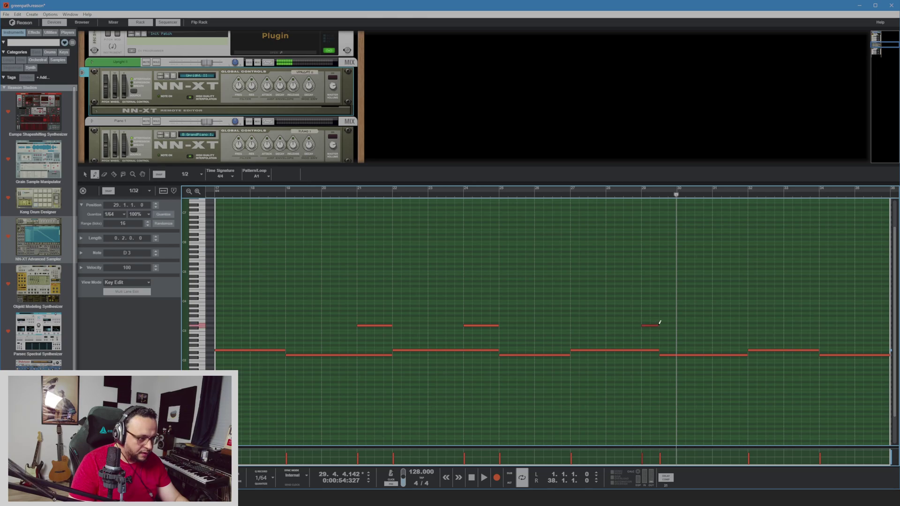
{"action": "left_click", "coordinate": [570, 194]}
{"action": "key", "text": "space"}
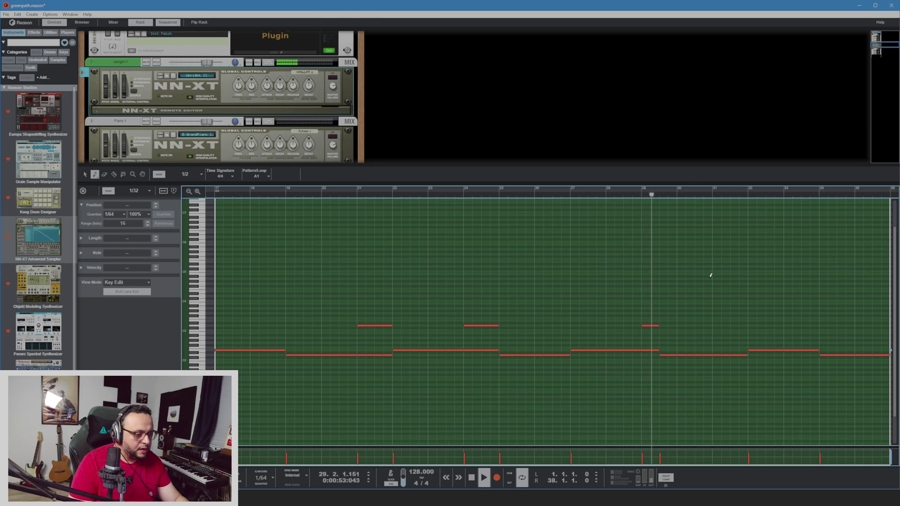
{"action": "key", "text": "space"}
{"action": "key", "text": "q"}
{"action": "key", "text": "ctrl+z"}
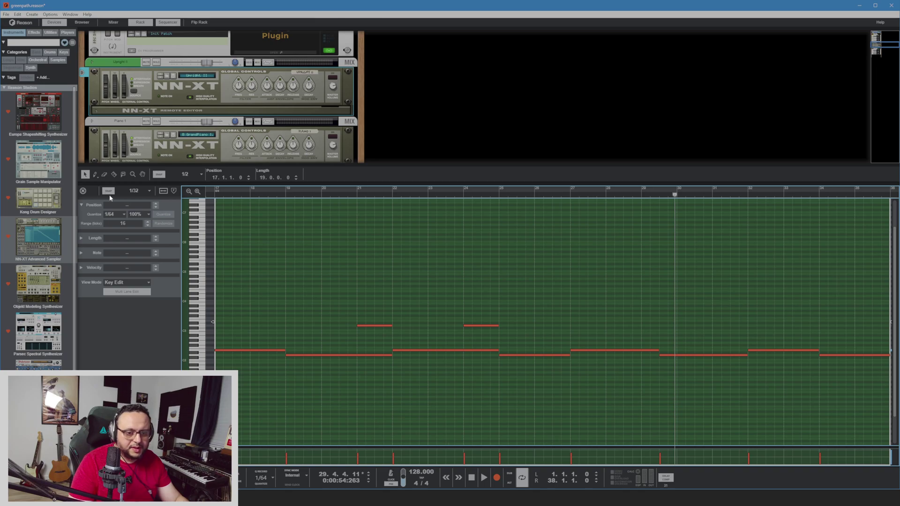
Return to the arrangement and play from bar 17 to audition the bass with the other parts
{"action": "left_click", "coordinate": [83, 191]}
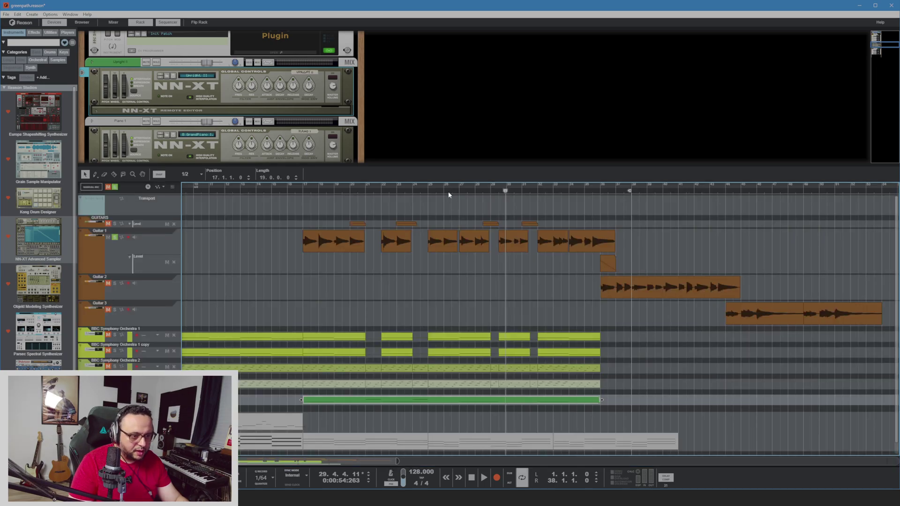
{"action": "left_click_drag", "start_coordinate": [448, 195], "coordinate": [306, 191]}
{"action": "key", "text": "space"}
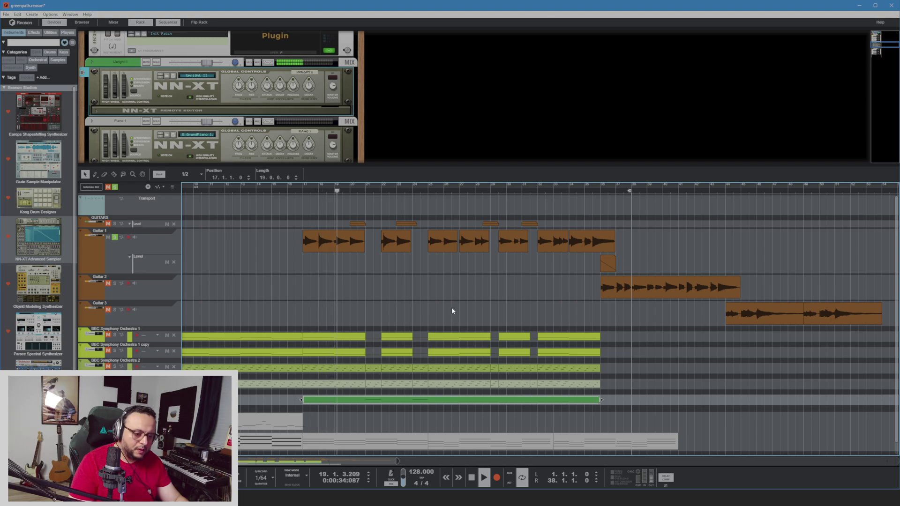
{"action": "left_click", "coordinate": [374, 271]}
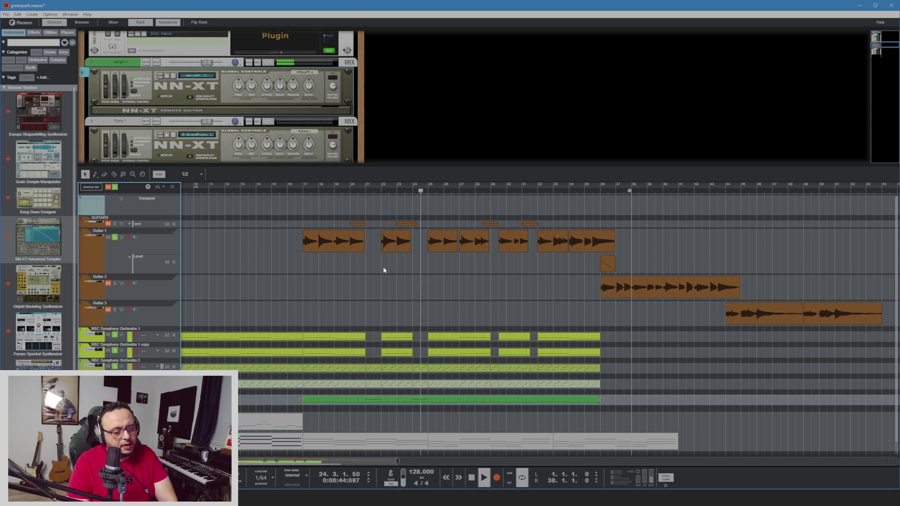
Add a half-bar B2 note at position 24.3.1.0 in the upright bass clip
{"action": "double_click", "coordinate": [421, 400]}
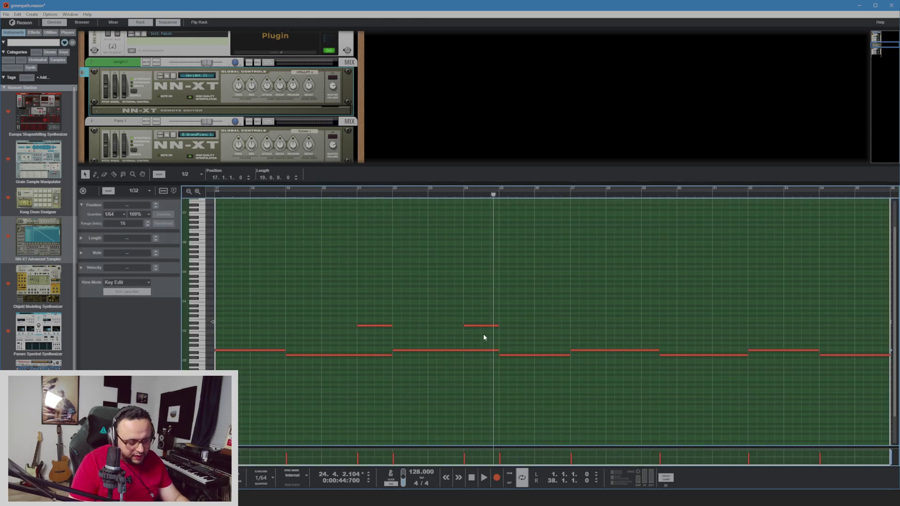
{"action": "key", "text": "w"}
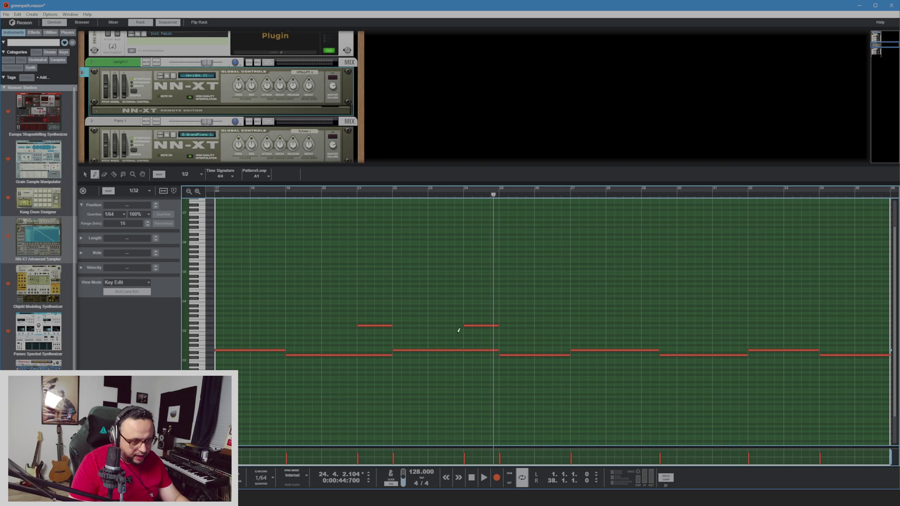
{"action": "left_click", "coordinate": [483, 332]}
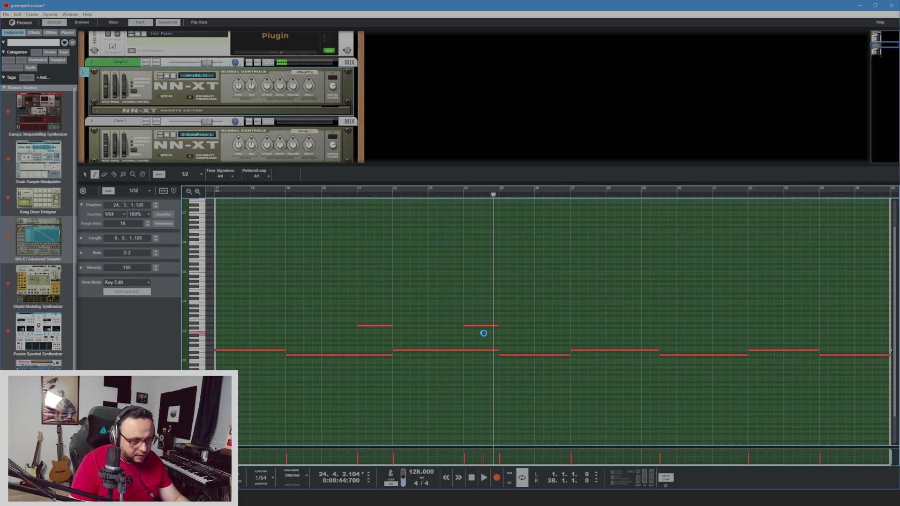
{"action": "key", "text": "ctrl+z"}
{"action": "left_click", "coordinate": [483, 331]}
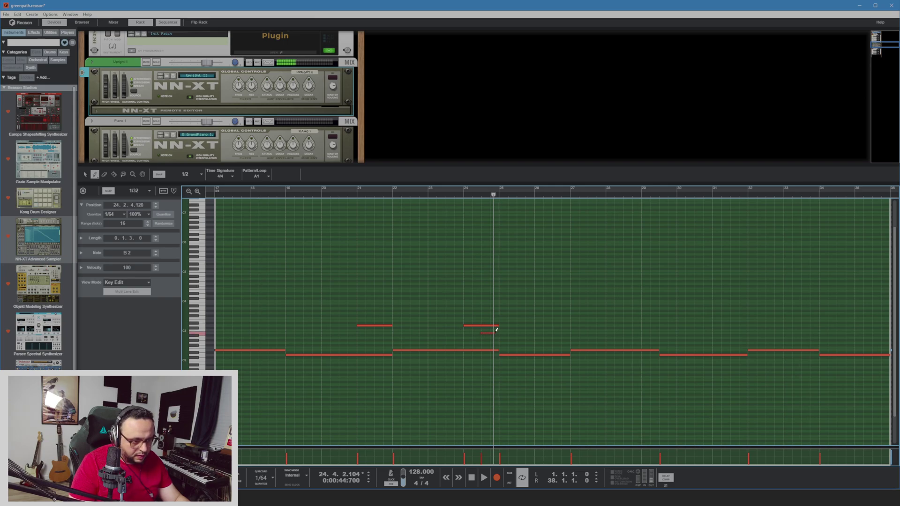
{"action": "key", "text": "q"}
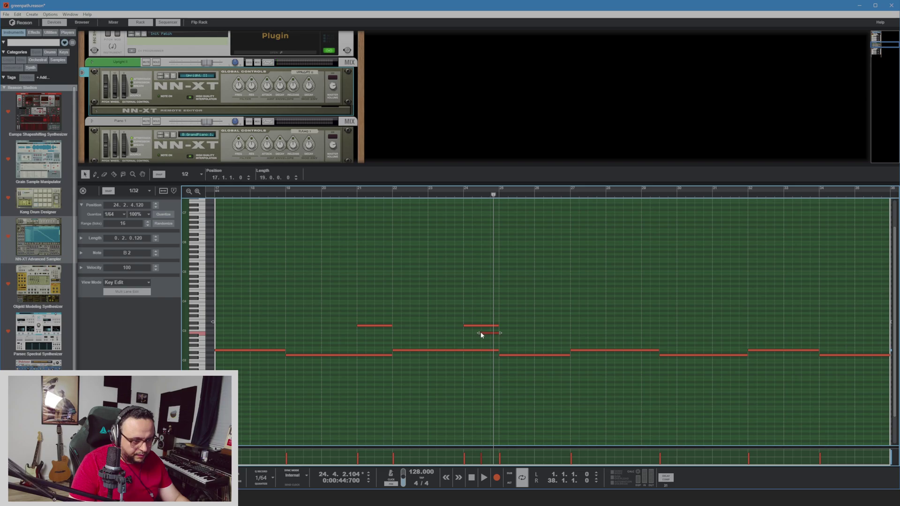
{"action": "left_click_drag", "start_coordinate": [480, 333], "coordinate": [483, 333]}
Play the bass clip from the second half of bar 21 to audition the B2 note in bar 24
{"action": "left_click", "coordinate": [407, 195]}
{"action": "key", "text": "space"}
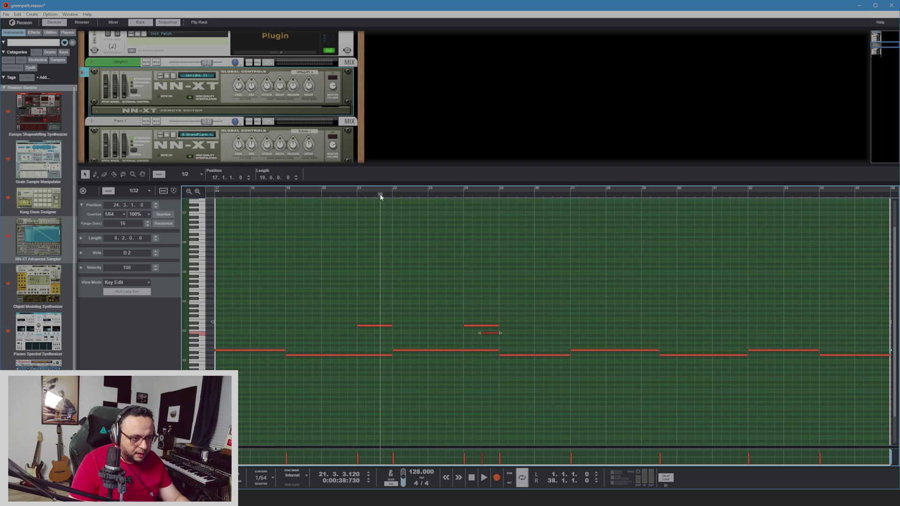
{"action": "left_click", "coordinate": [491, 252]}
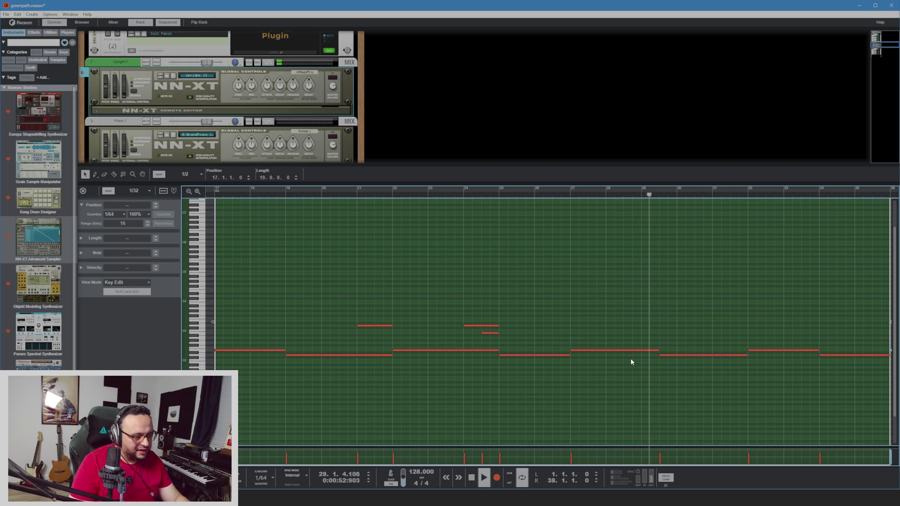
{"action": "key", "text": "space"}
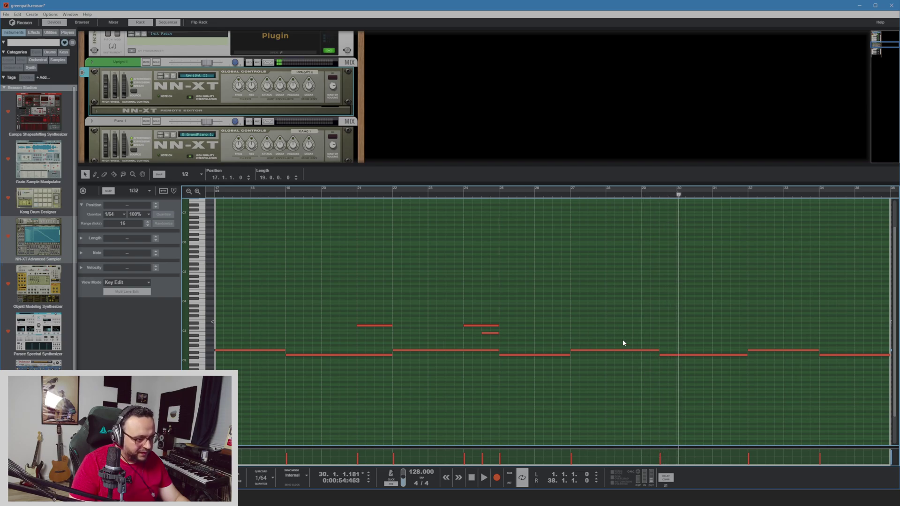
Audition the passage from bar 27 and add a one-bar D3 note at bar 28 in the bass clip
{"action": "left_click", "coordinate": [616, 350]}
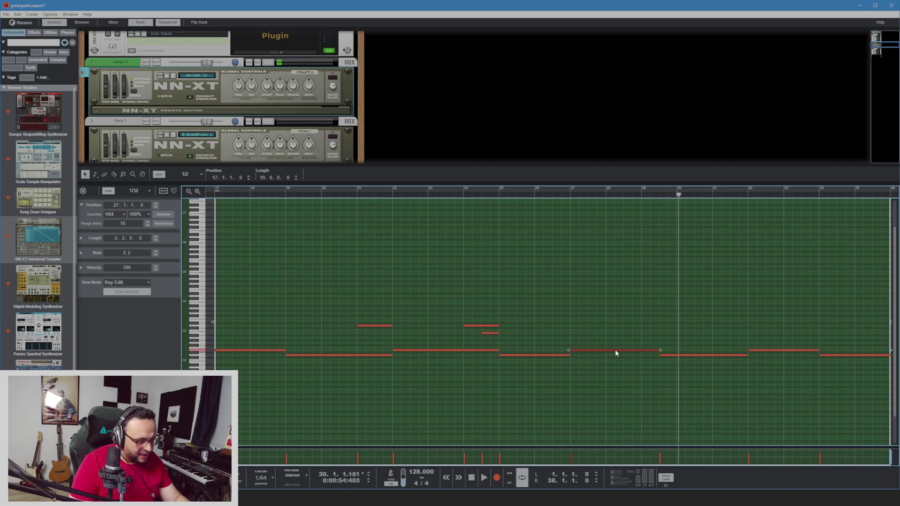
{"action": "left_click", "coordinate": [625, 324]}
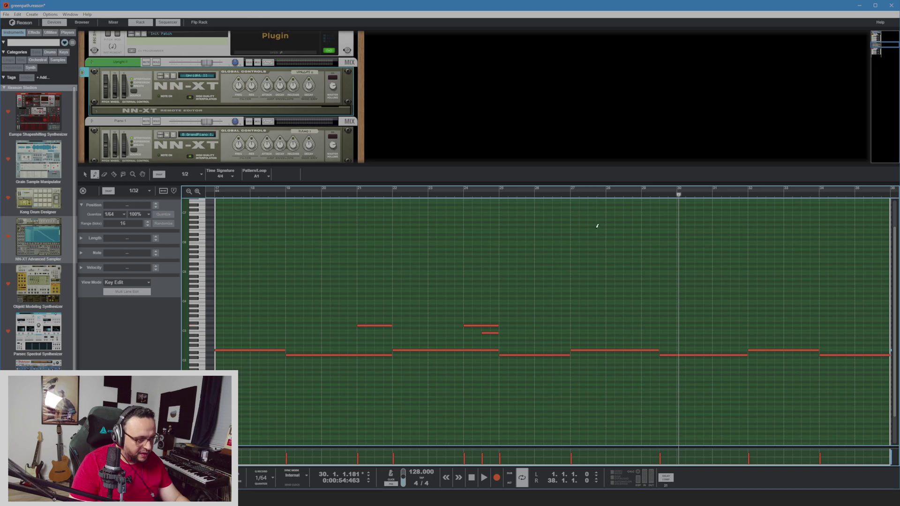
{"action": "left_click", "coordinate": [584, 193]}
{"action": "key", "text": "space"}
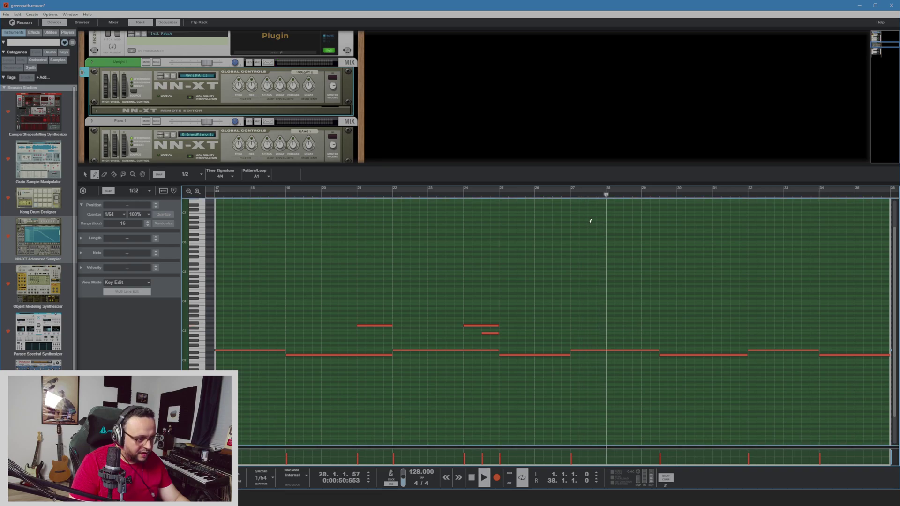
{"action": "key", "text": "space"}
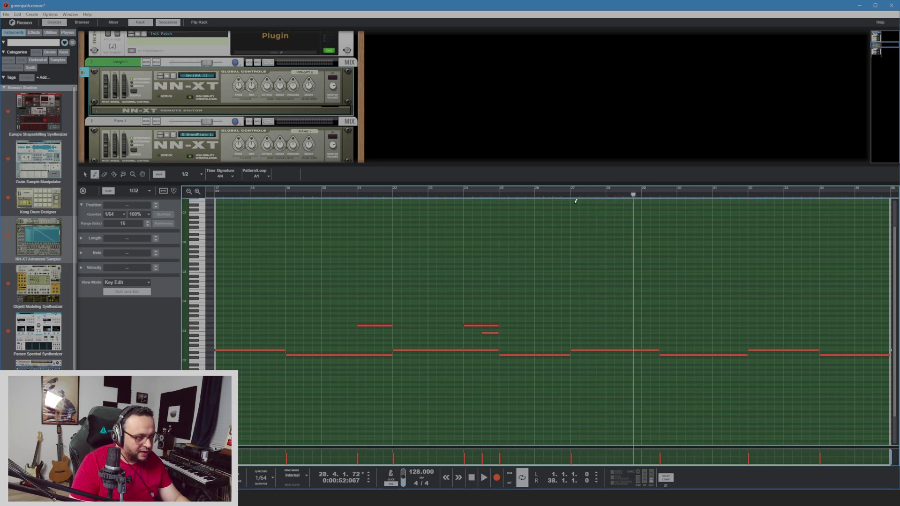
{"action": "left_click", "coordinate": [573, 194]}
{"action": "key", "text": "space"}
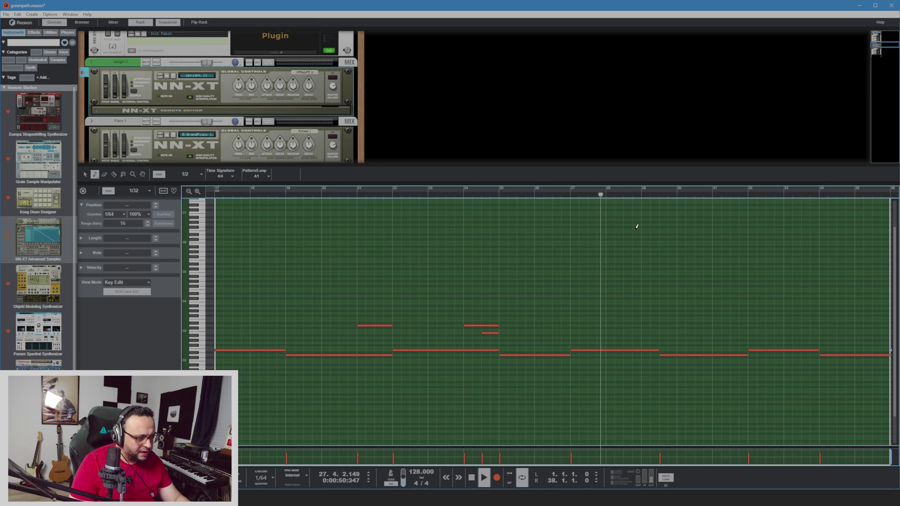
{"action": "key", "text": "space"}
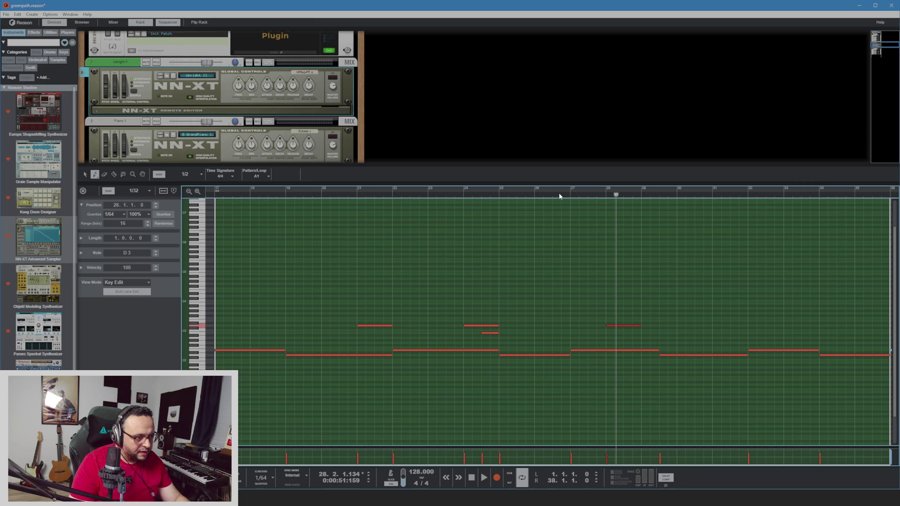
Audition the bass clip from around bar 26 and try lowering the bar 28 note to C#3
{"action": "left_click", "coordinate": [533, 193]}
{"action": "key", "text": "space"}
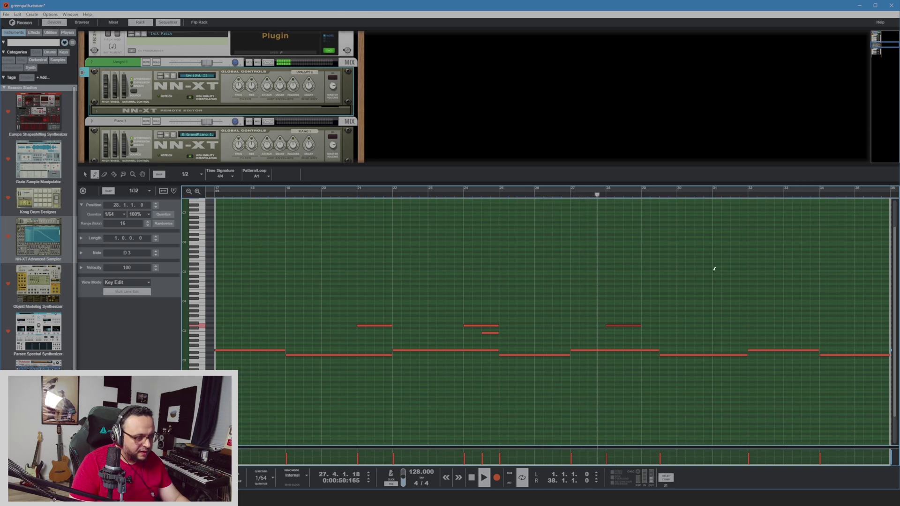
{"action": "key", "text": "space"}
{"action": "key", "text": "q"}
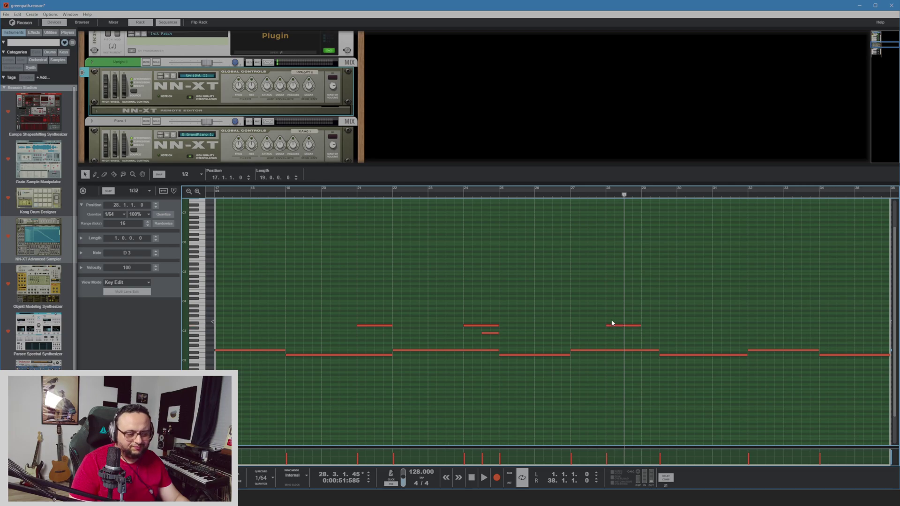
{"action": "key", "text": "Up"}
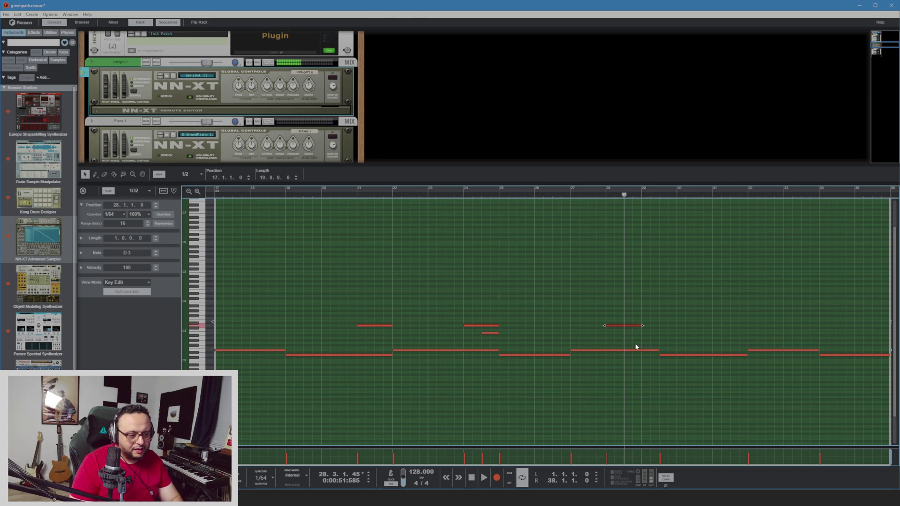
{"action": "key", "text": "Up"}
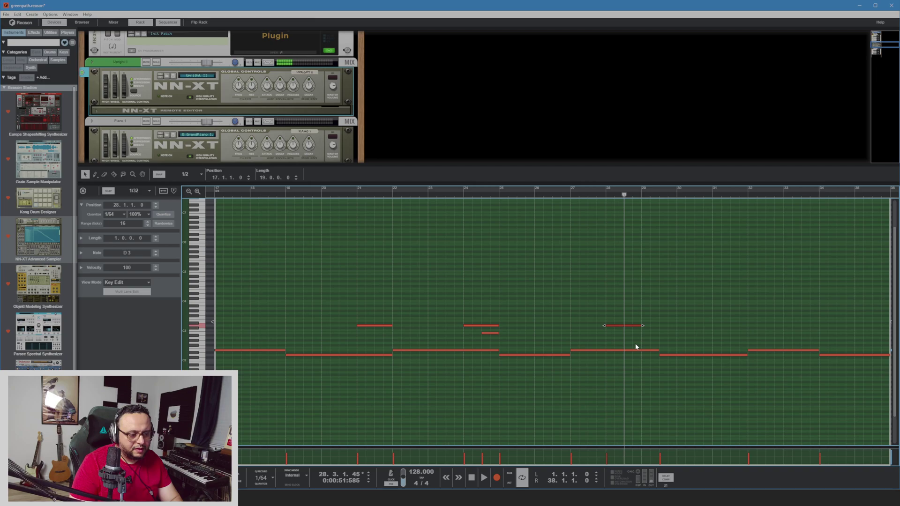
{"action": "key", "text": "Down"}
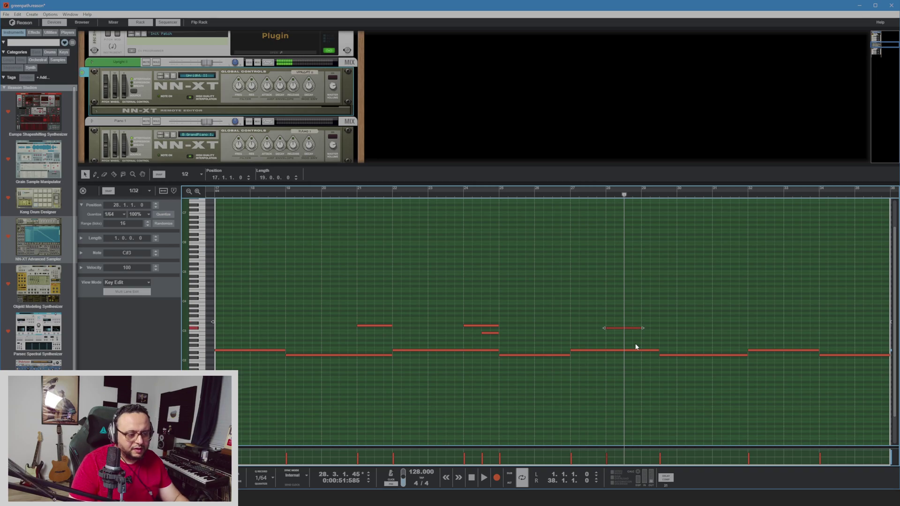
Audition the passage from around bar 27 and add a half-bar B2 note at bar 29 in the bass clip
{"action": "left_click", "coordinate": [564, 194]}
{"action": "key", "text": "space"}
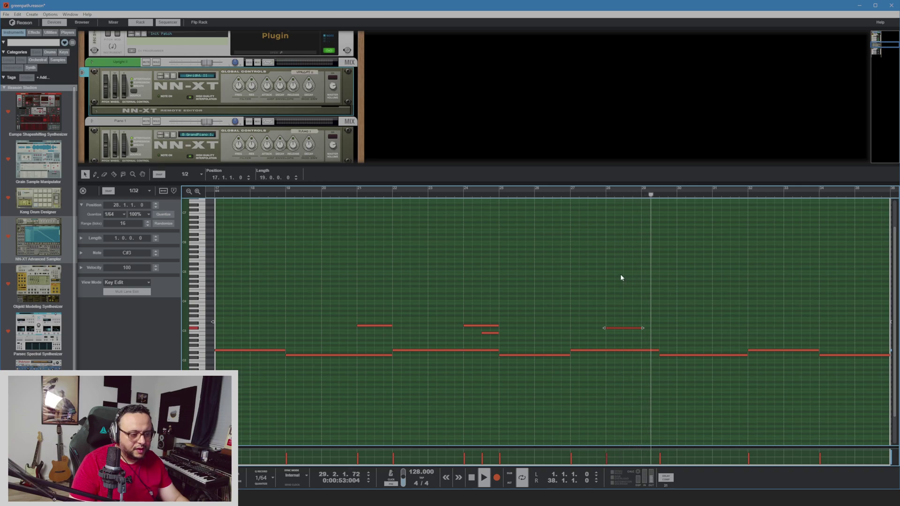
{"action": "key", "text": "w"}
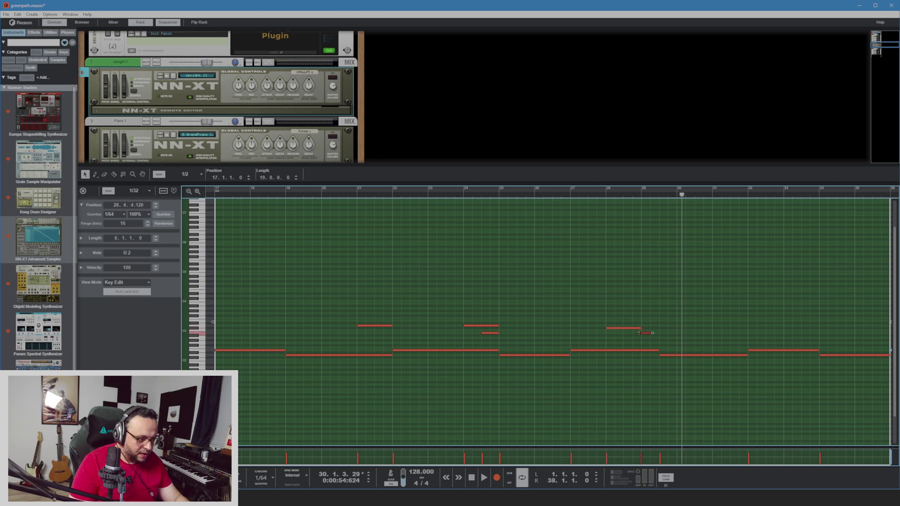
{"action": "left_click", "coordinate": [567, 194]}
{"action": "key", "text": "space"}
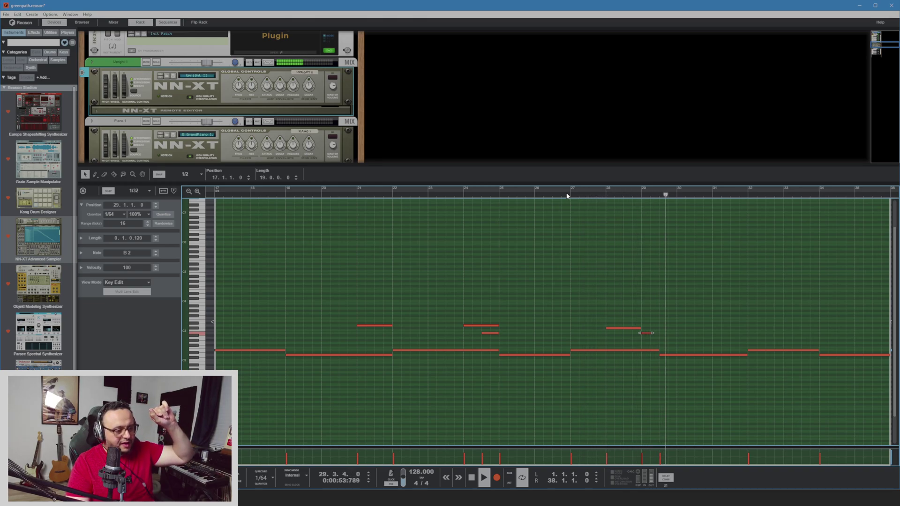
{"action": "key", "text": "space"}
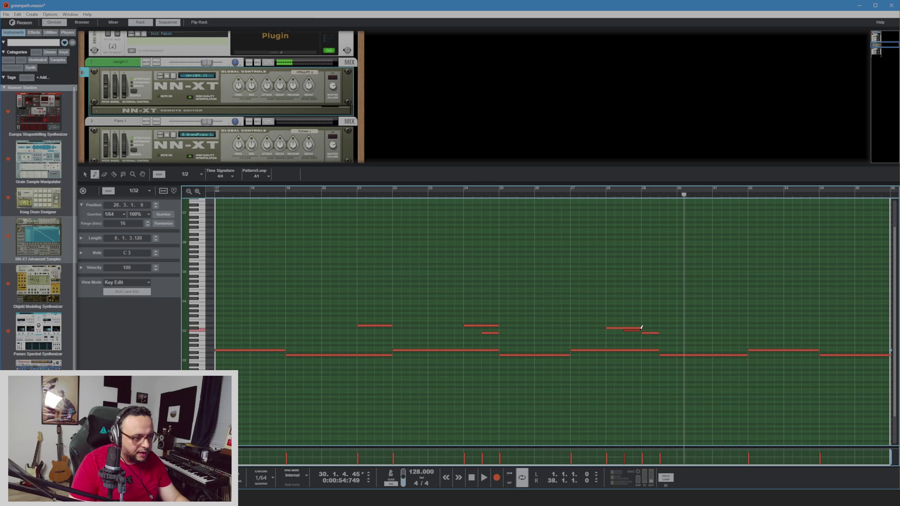
Play from the second half of bar 26 to audition the C3 note at 28.3.1.0 and delete that note
{"action": "left_click", "coordinate": [559, 194]}
{"action": "key", "text": "space"}
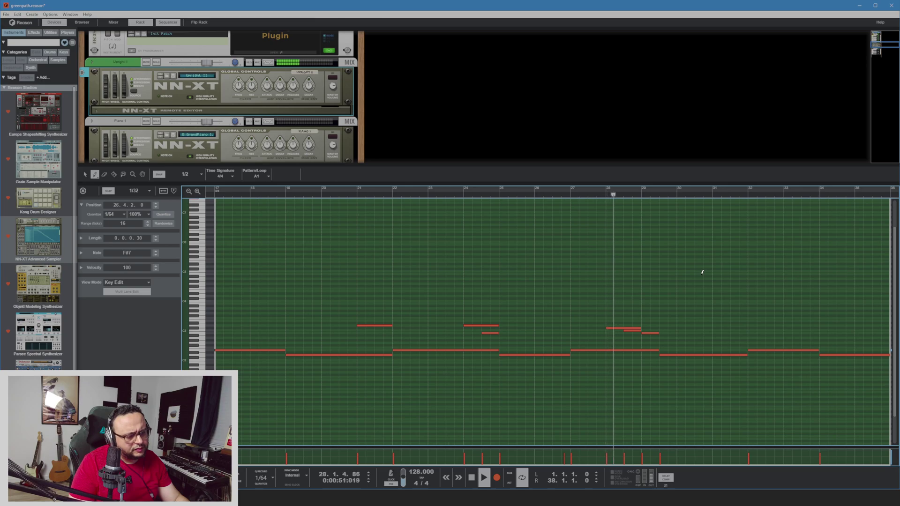
{"action": "key", "text": "q"}
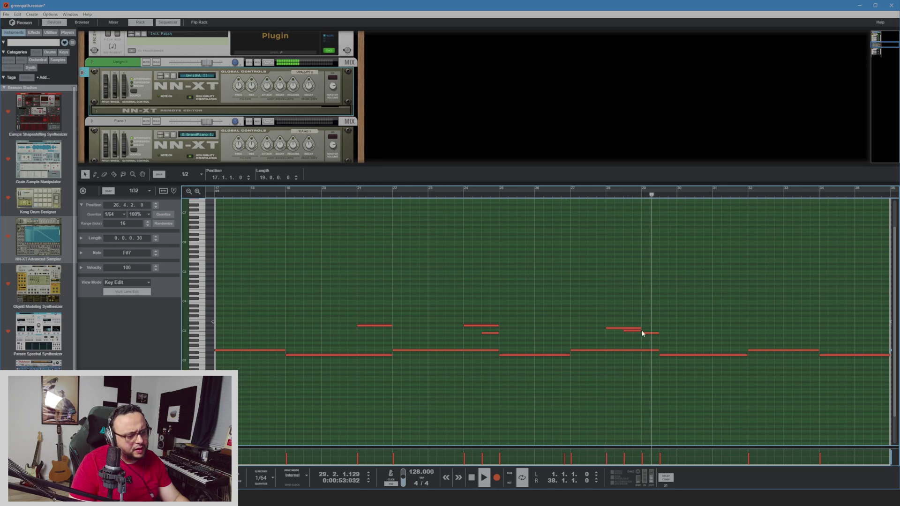
{"action": "key", "text": "Delete"}
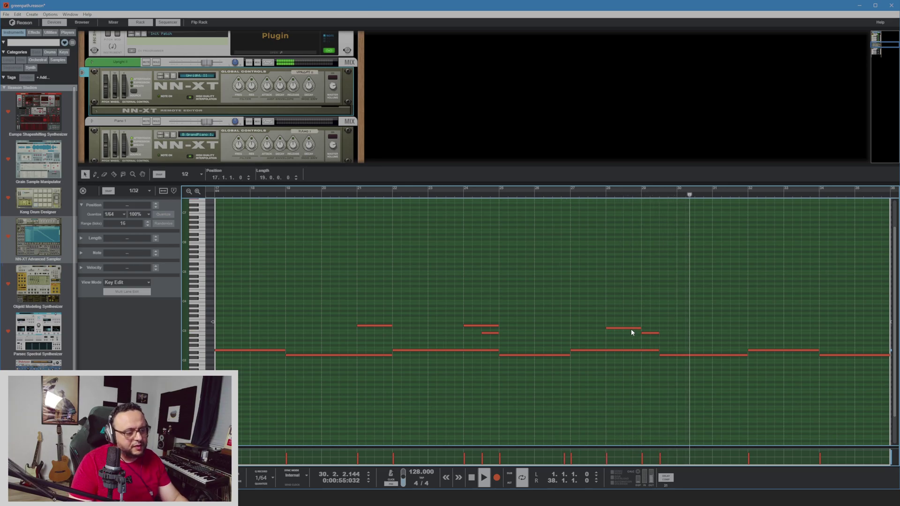
Try the bar 28 note at D#3, audition it from bar 27, and set its pitch to D3
{"action": "key", "text": "space"}
{"action": "left_click_drag", "start_coordinate": [608, 317], "coordinate": [626, 334]}
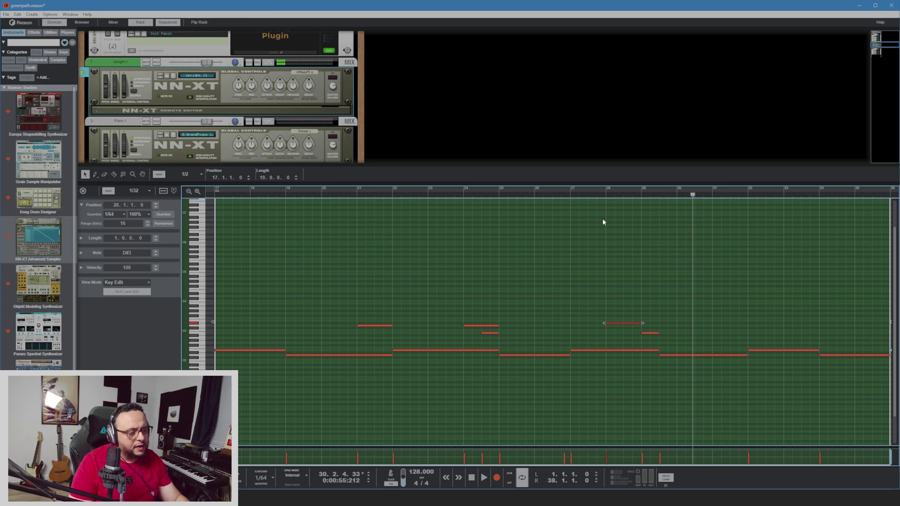
{"action": "left_click", "coordinate": [572, 195]}
{"action": "key", "text": "space"}
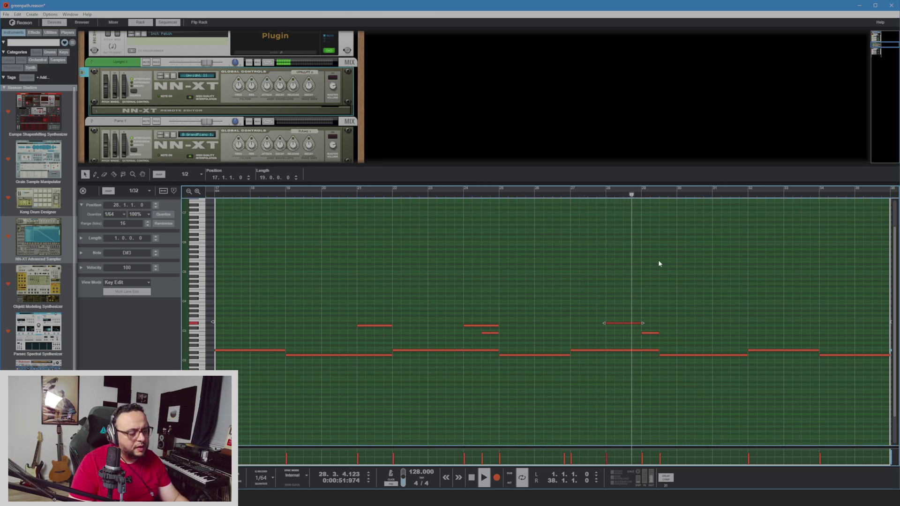
{"action": "key", "text": "space"}
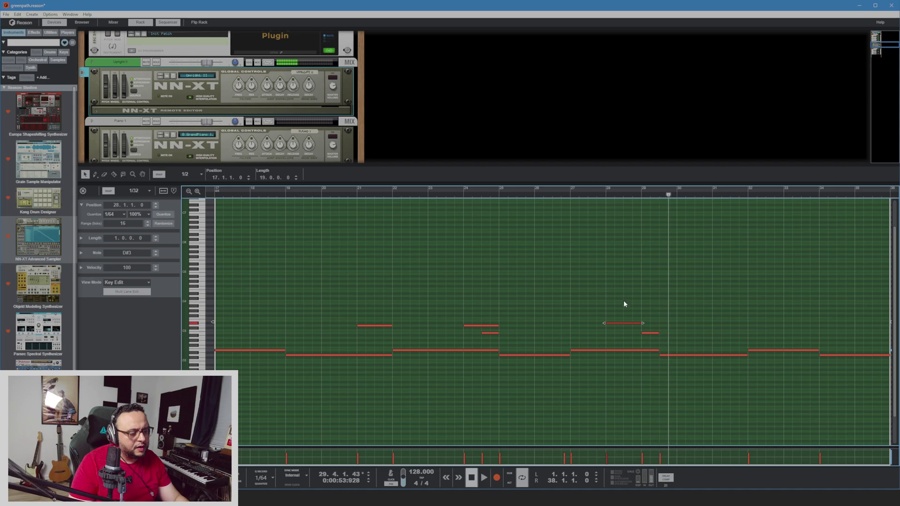
{"action": "key", "text": "Down"}
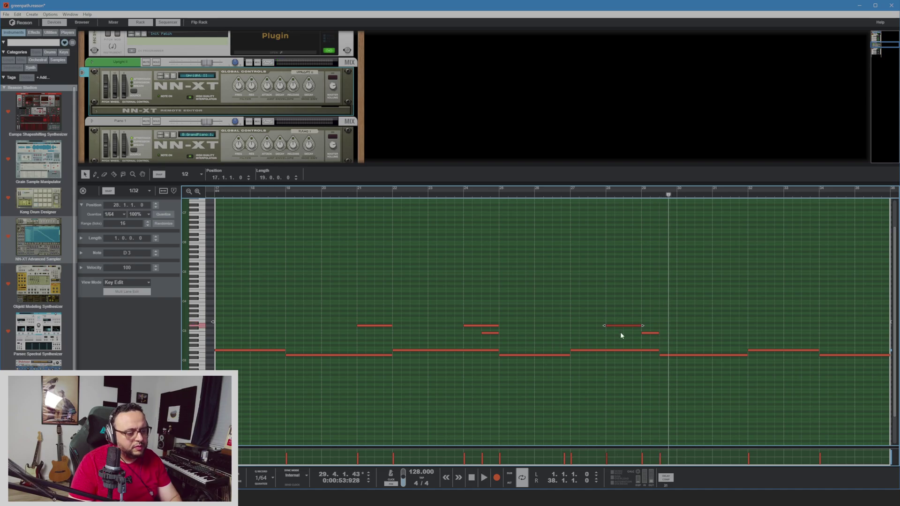
Replace the D3 note at bar 28 with a half-bar C#3 followed by a half-bar D3 starting at 28.3.1.0, auditioning the passage
{"action": "left_click", "coordinate": [586, 193]}
{"action": "key", "text": "space"}
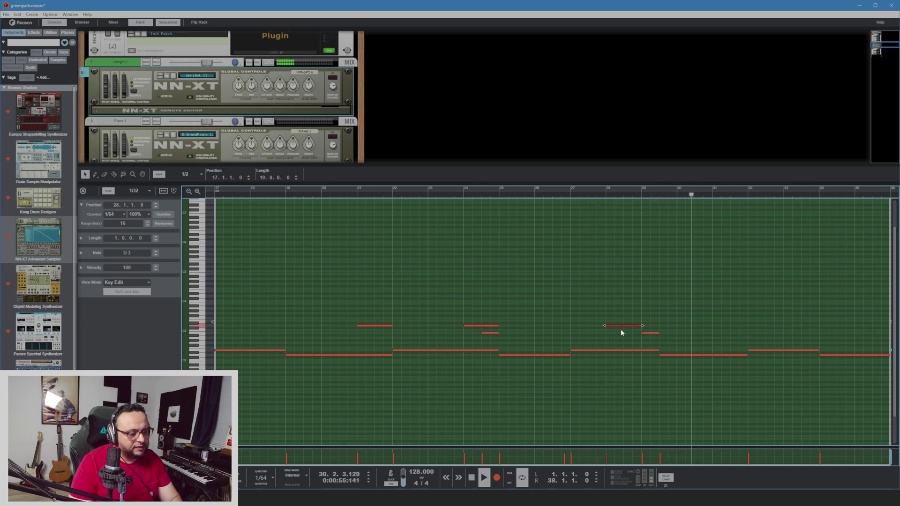
{"action": "key", "text": "Down"}
{"action": "left_click", "coordinate": [572, 193]}
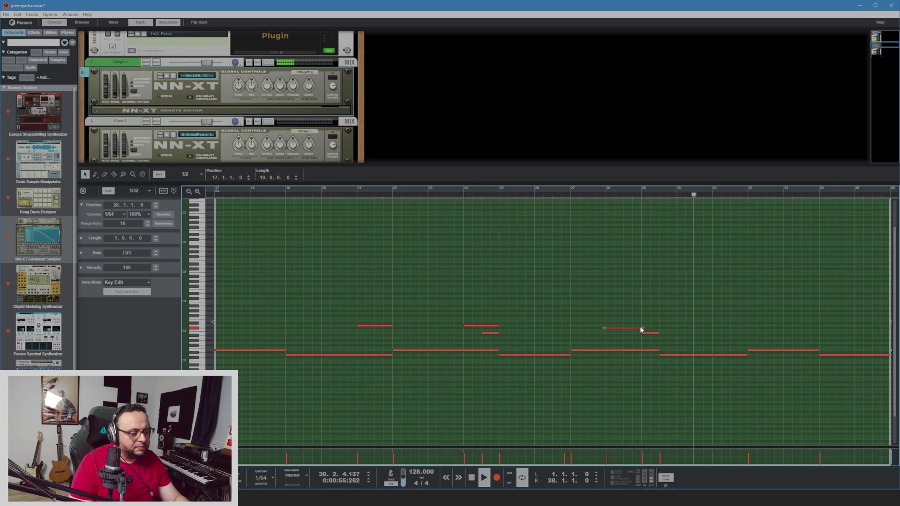
{"action": "key", "text": "space"}
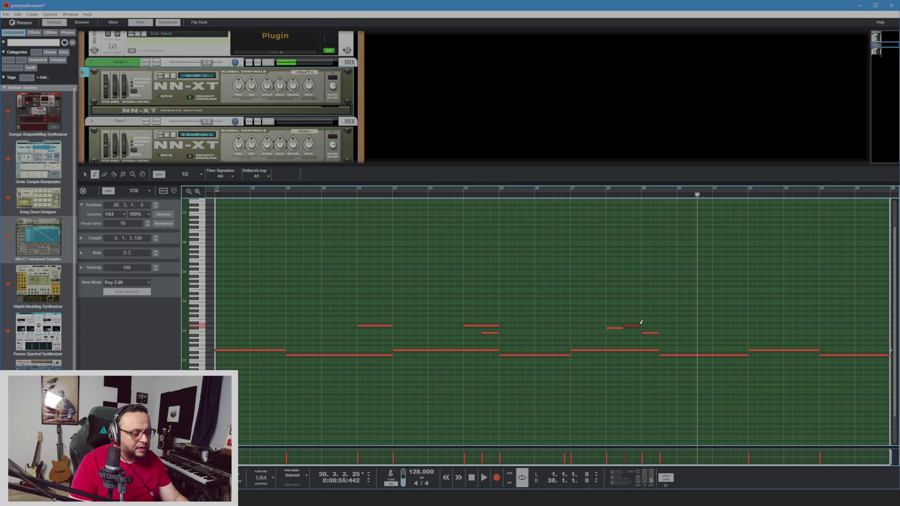
Play the edited melody from bar 27, return to the arrangement view and stop playback
{"action": "left_click", "coordinate": [571, 195]}
{"action": "key", "text": "space"}
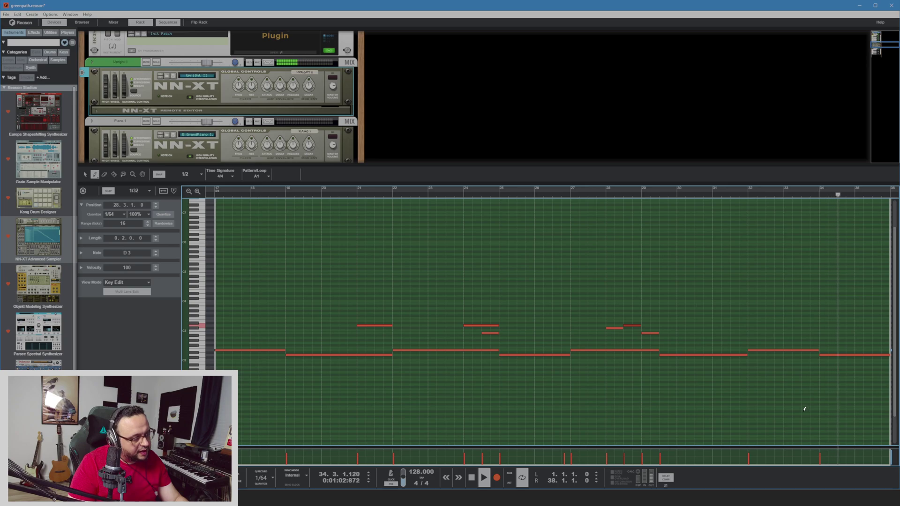
{"action": "left_click", "coordinate": [83, 191]}
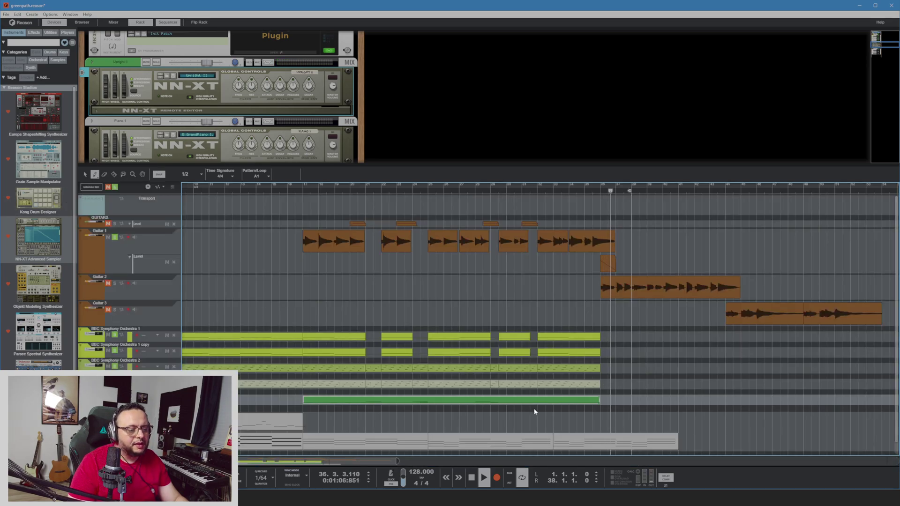
{"action": "key", "text": "space"}
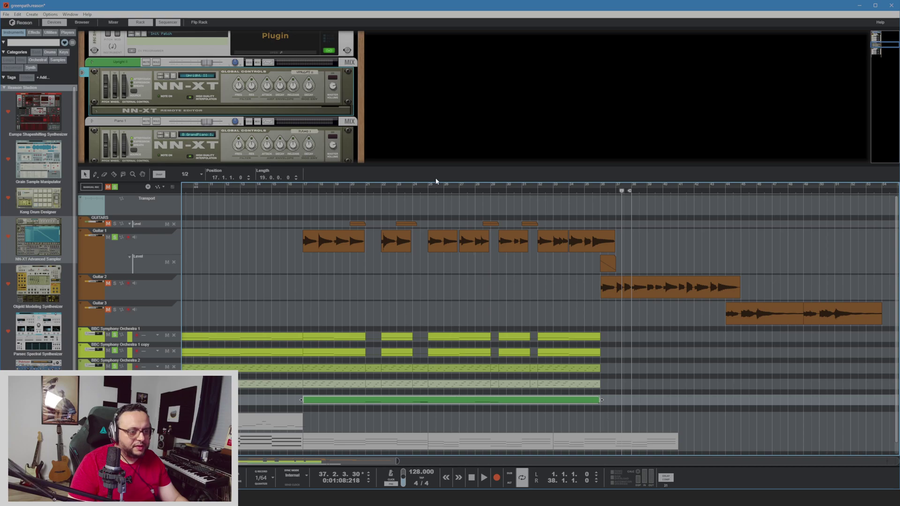
Set the left locator to bar 17 and the right locator to bar 37, playing the section from bar 17
{"action": "key", "text": "Home"}
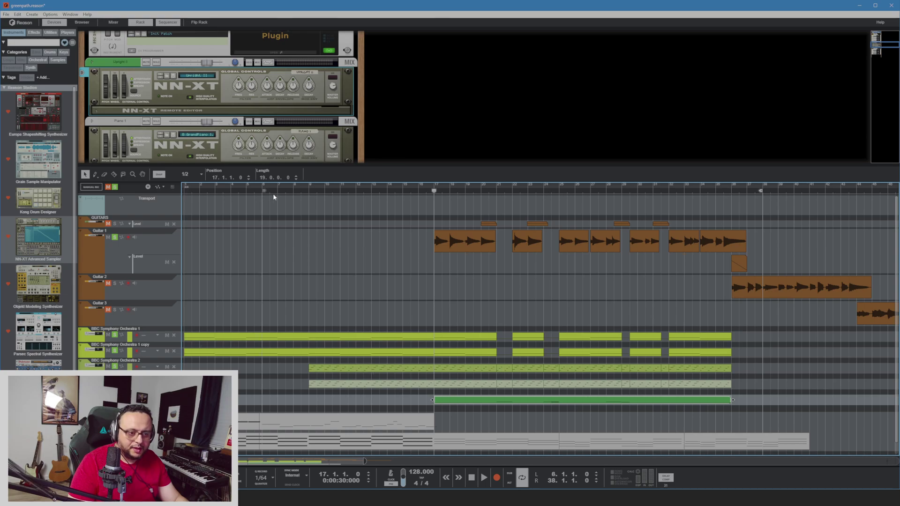
{"action": "key", "text": "space"}
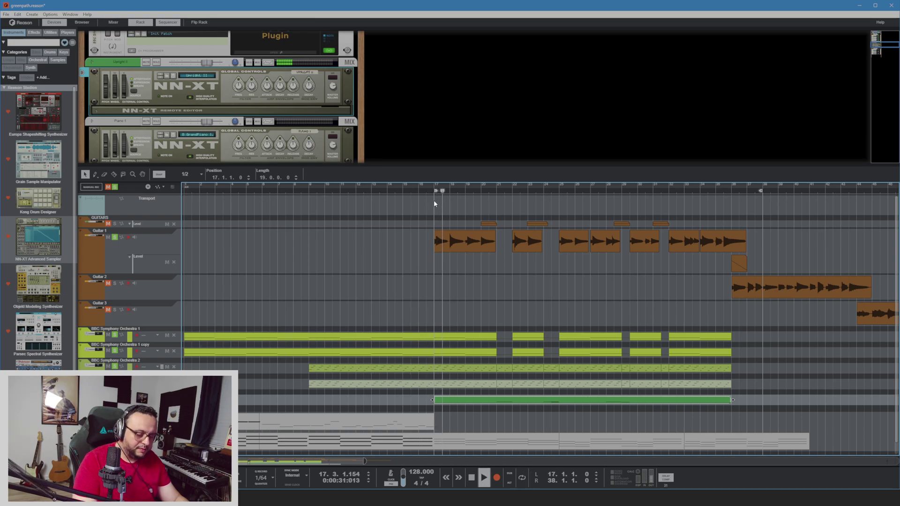
{"action": "left_click_drag", "start_coordinate": [761, 191], "coordinate": [730, 192]}
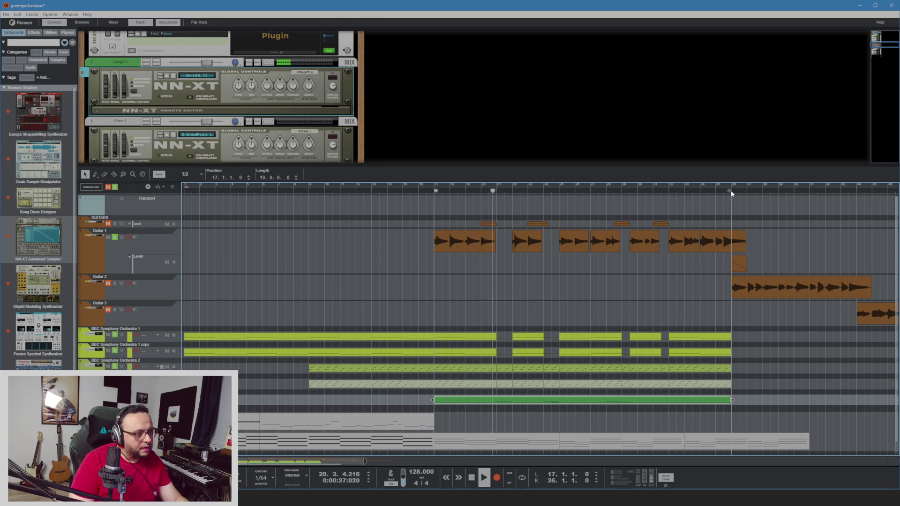
{"action": "left_click_drag", "start_coordinate": [729, 191], "coordinate": [746, 191]}
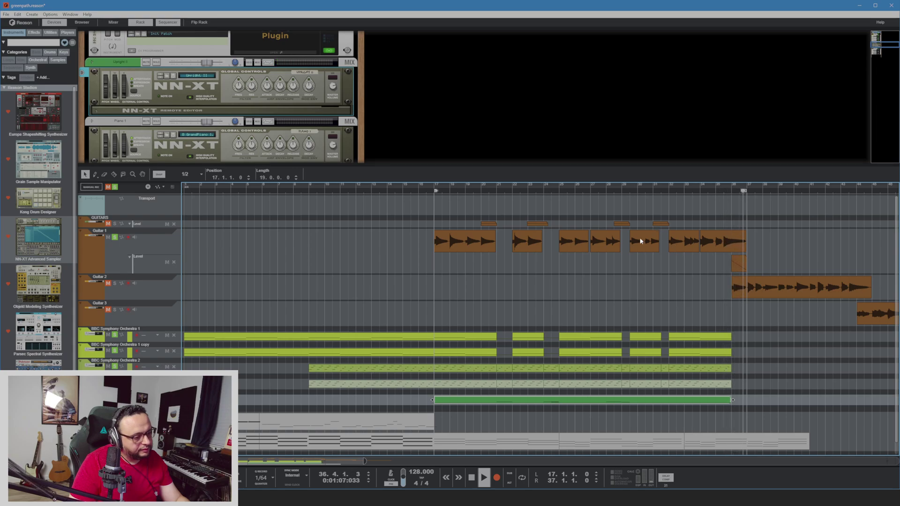
{"action": "key", "text": "space"}
Clear the clip selection and listen to the arrangement from bar 17 into bar 21
{"action": "left_click_drag", "start_coordinate": [504, 188], "coordinate": [422, 189]}
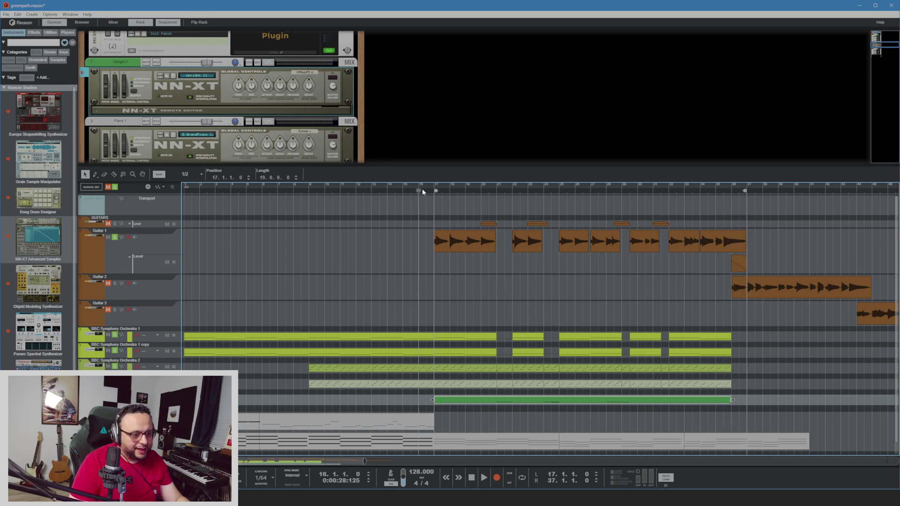
{"action": "scroll", "coordinate": [469, 325], "scroll_direction": "down", "scroll_amount": 1}
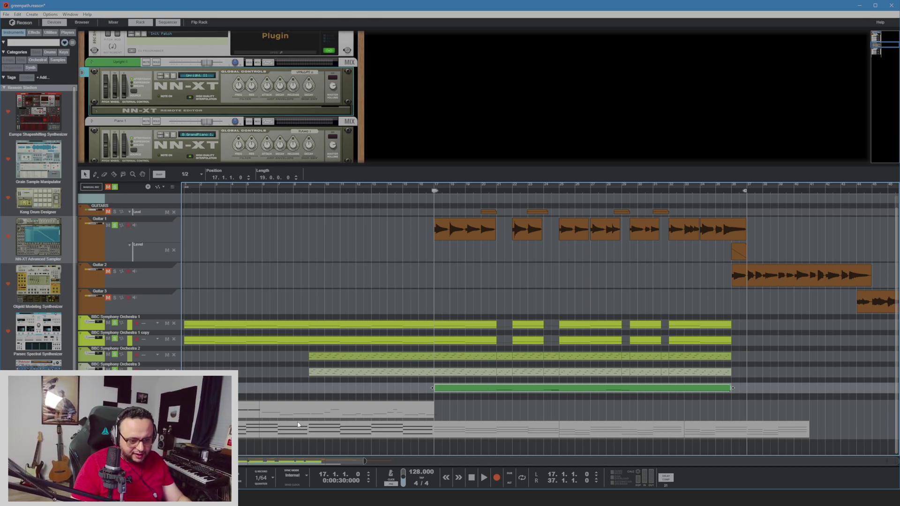
{"action": "left_click", "coordinate": [550, 421]}
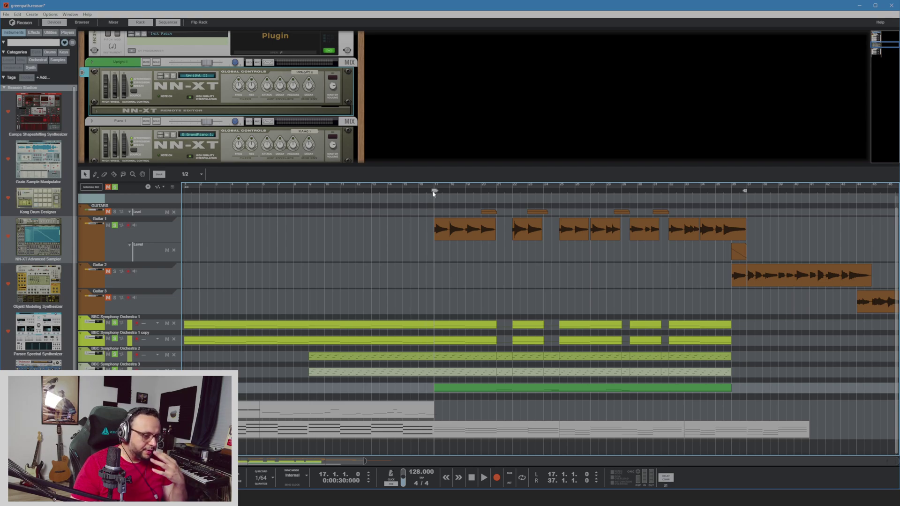
{"action": "key", "text": "space"}
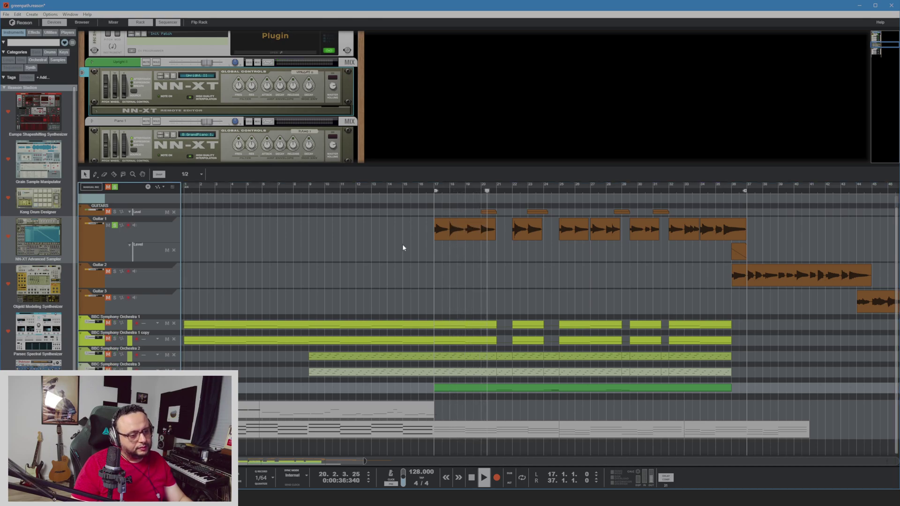
{"action": "key", "text": "space"}
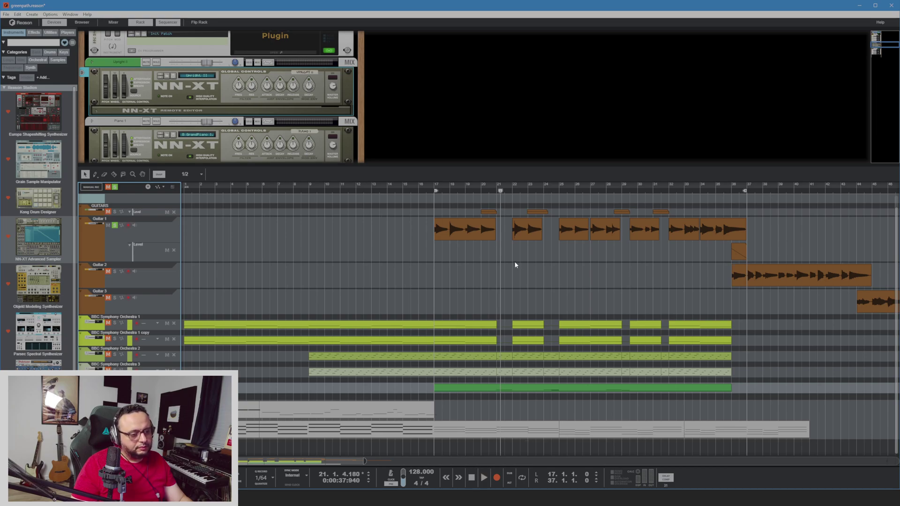
Draw a one-bar clip at bar 21 on the lane directly below the green clip and open it for note editing
{"action": "left_click", "coordinate": [499, 191]}
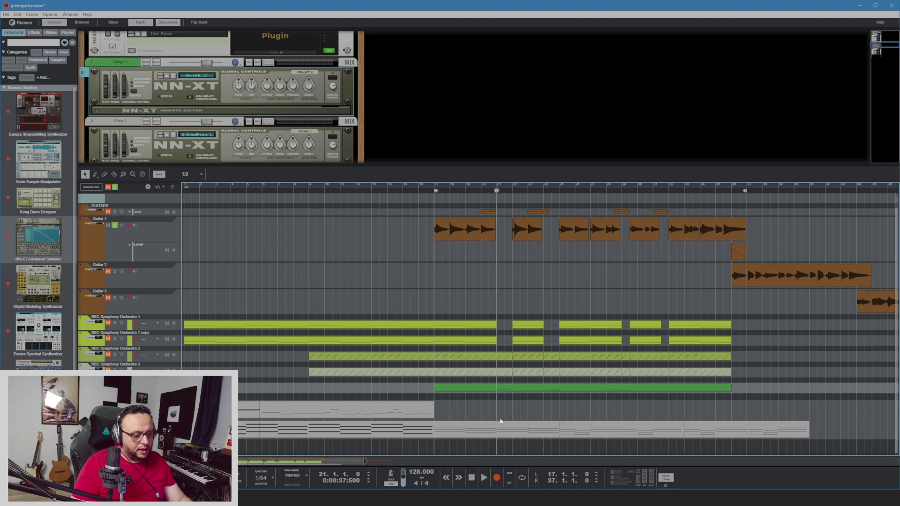
{"action": "key", "text": "p"}
{"action": "left_click_drag", "start_coordinate": [499, 409], "coordinate": [512, 402]}
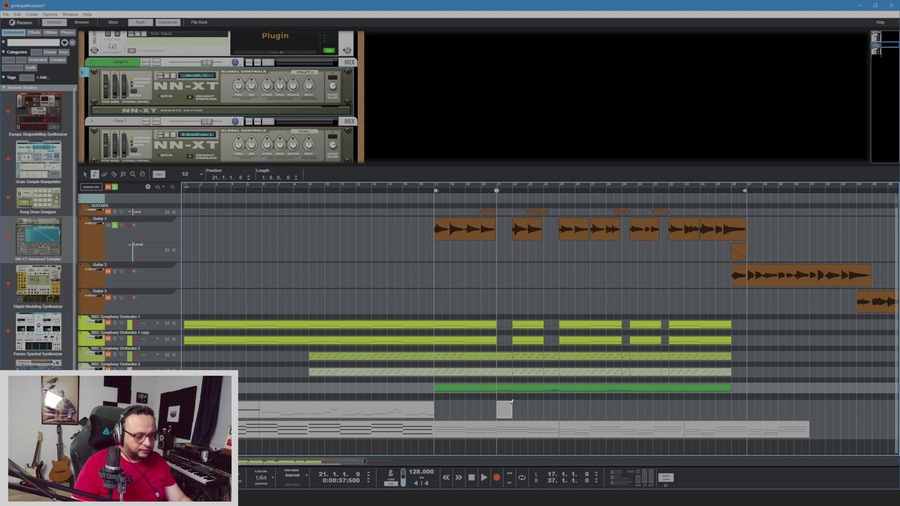
{"action": "key", "text": "q"}
{"action": "double_click", "coordinate": [505, 409]}
{"action": "scroll", "coordinate": [325, 370], "scroll_direction": "down", "scroll_amount": 4}
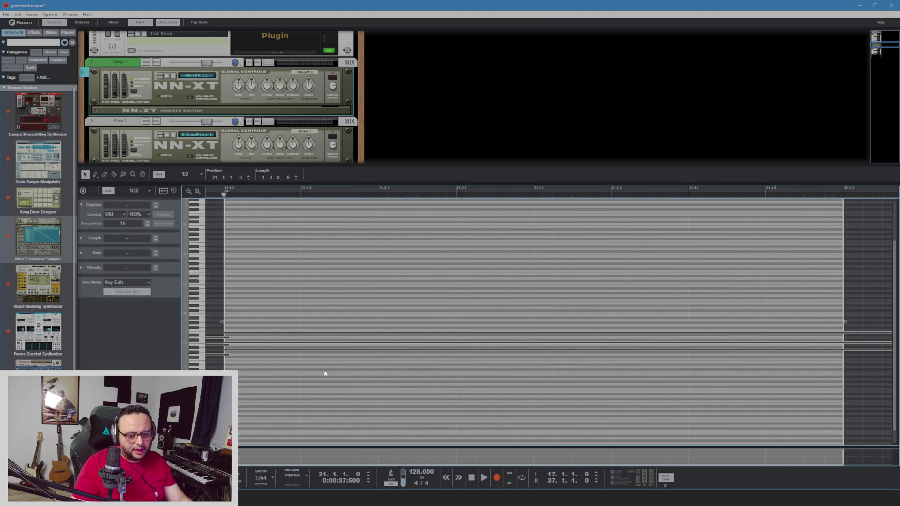
{"action": "scroll", "coordinate": [328, 357], "scroll_direction": "up", "scroll_amount": 3}
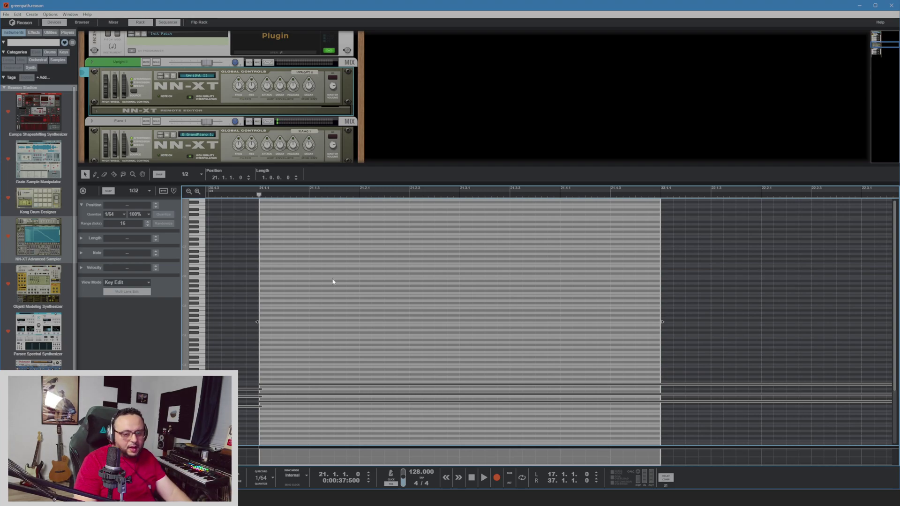
Review the audio settings in the program preferences and close them
{"action": "left_click", "coordinate": [18, 14]}
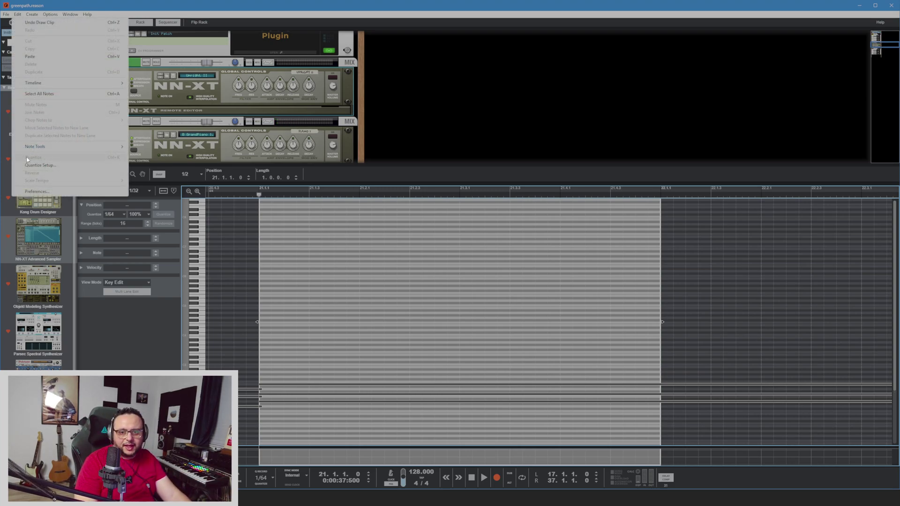
{"action": "left_click", "coordinate": [29, 192]}
{"action": "left_click", "coordinate": [0, 110]}
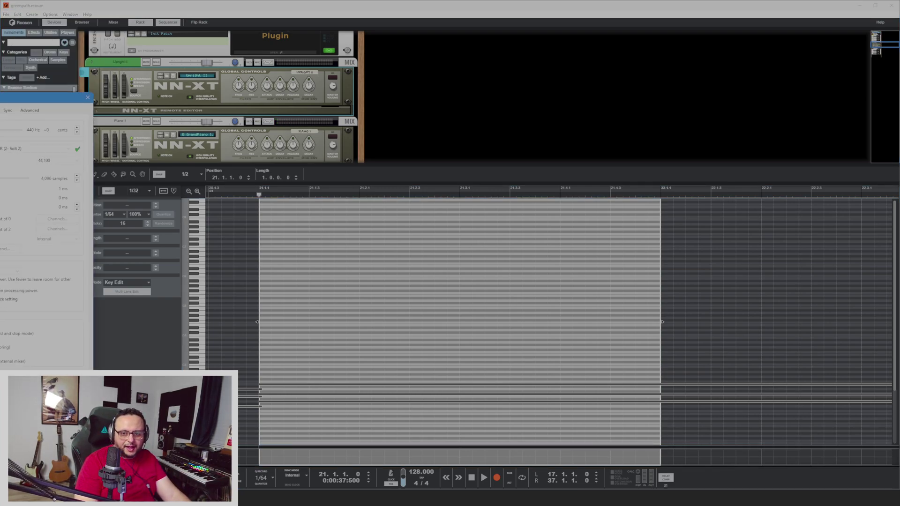
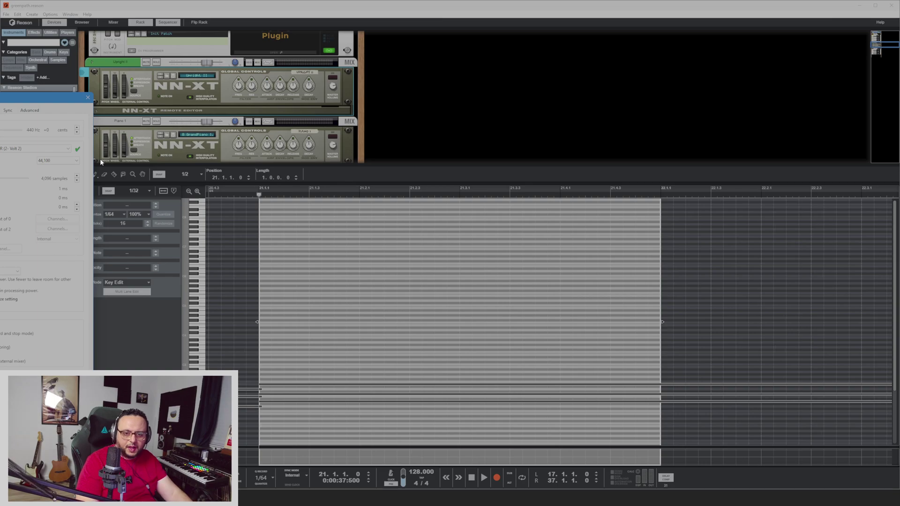
{"action": "left_click", "coordinate": [88, 97]}
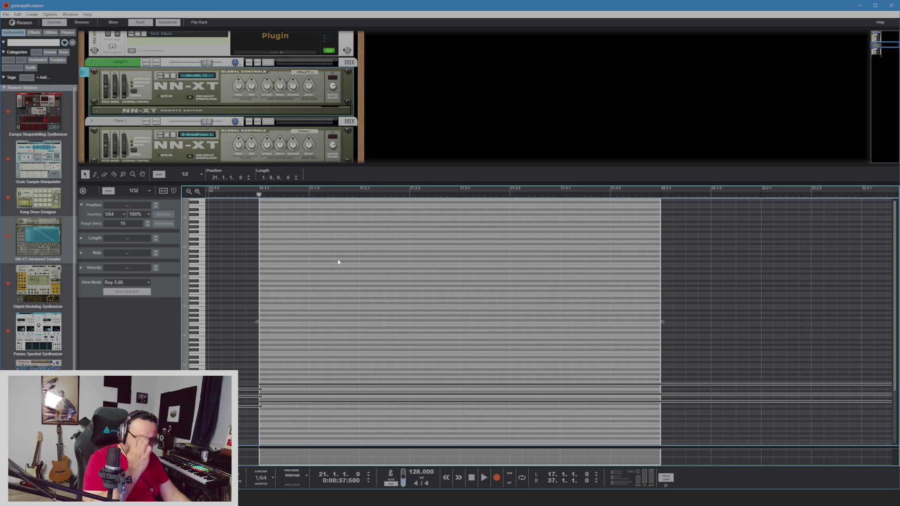
Return to the arrangement and play the song from bar 17 through bar 40
{"action": "key", "text": "shift+Tab"}
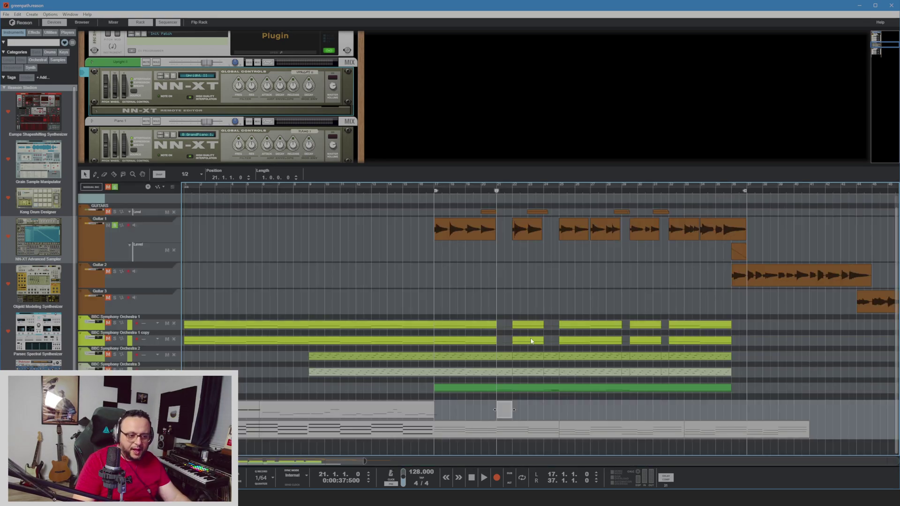
{"action": "key", "text": "KP_7"}
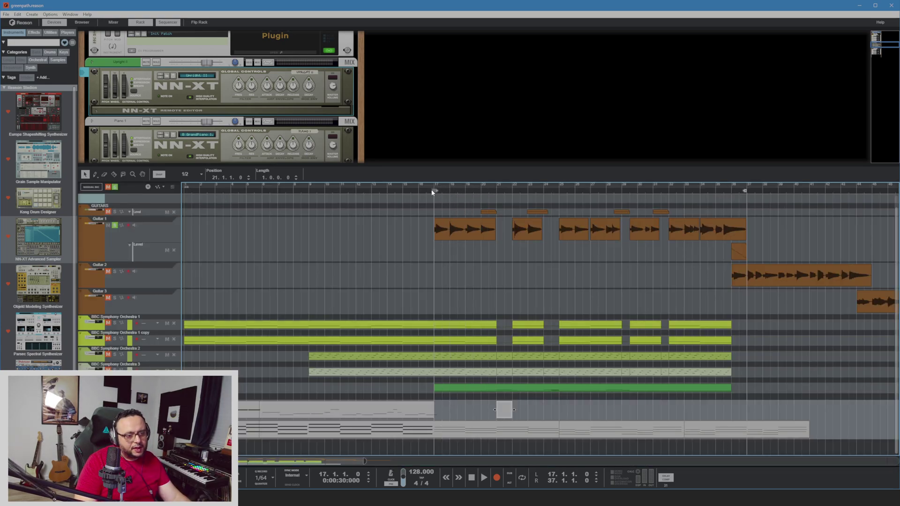
{"action": "key", "text": "space"}
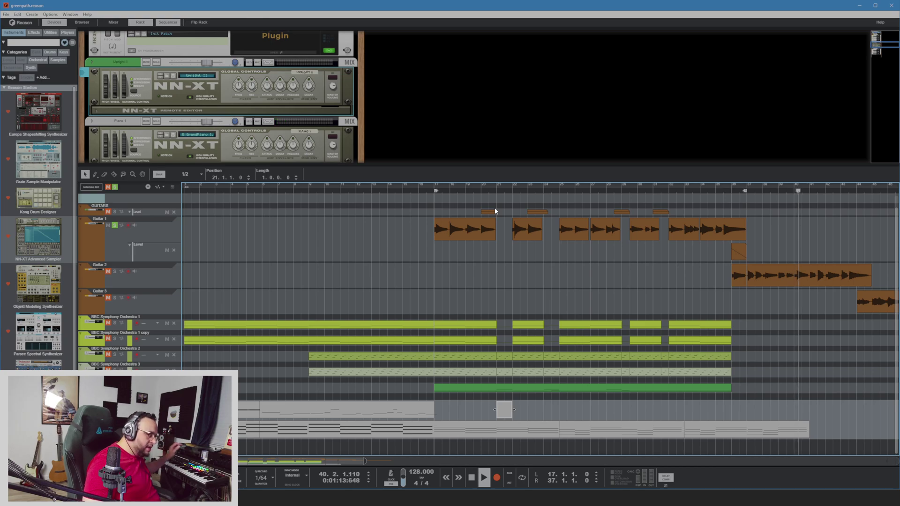
{"action": "key", "text": "space"}
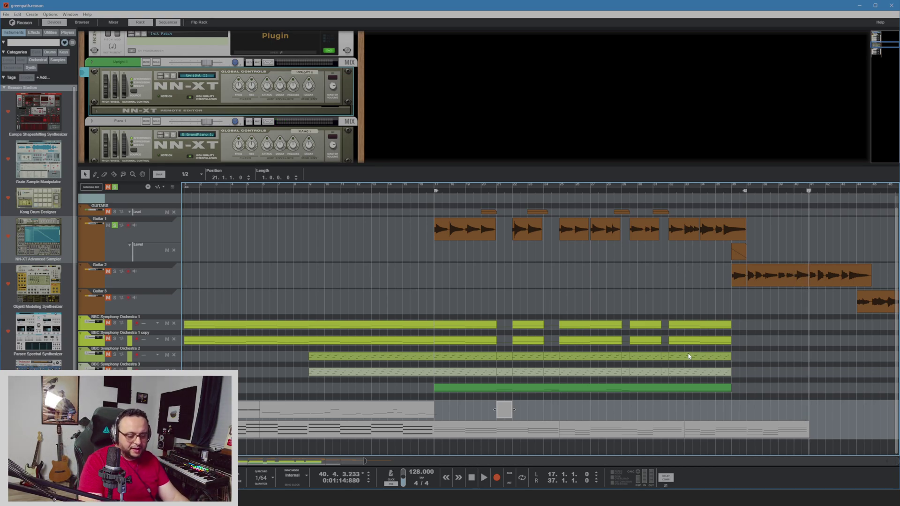
Enable looping and open the one-bar clip at bar 21 for editing with the playhead at its start
{"action": "key", "text": "l"}
{"action": "left_click", "coordinate": [497, 189]}
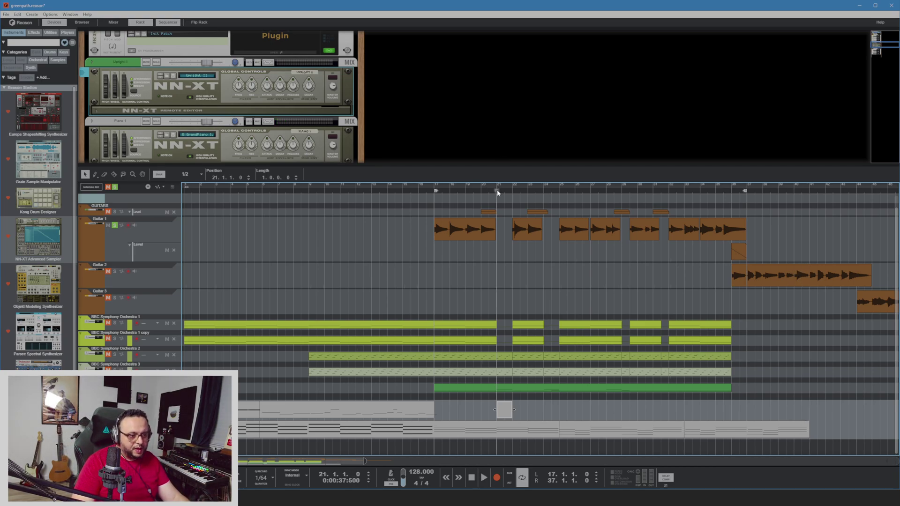
{"action": "double_click", "coordinate": [506, 412]}
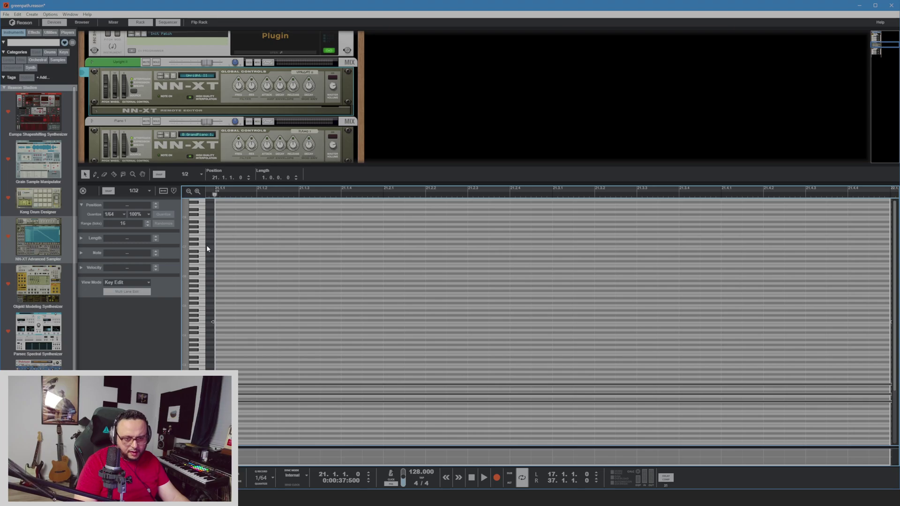
Add an E7 note at 21.1.1.0 and transpose it down two octaves to E5
{"action": "key", "text": "p"}
{"action": "left_click", "coordinate": [218, 237]}
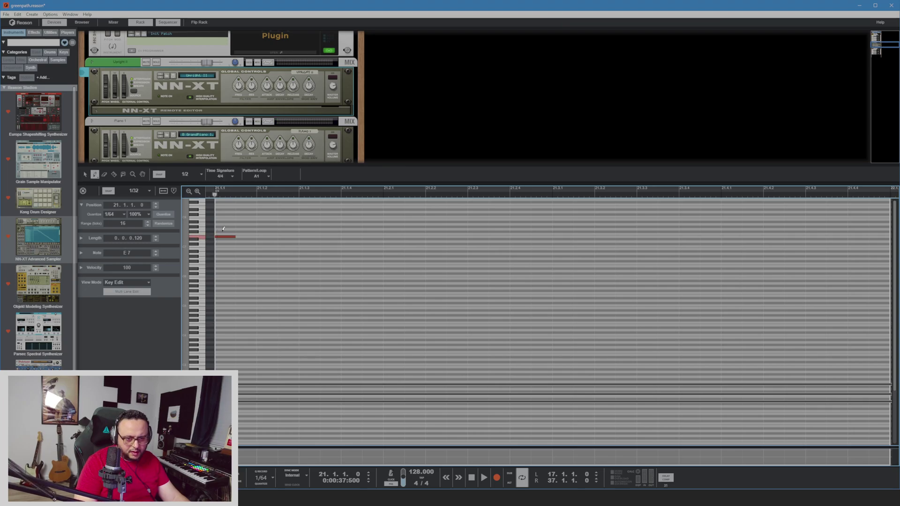
{"action": "key", "text": "q"}
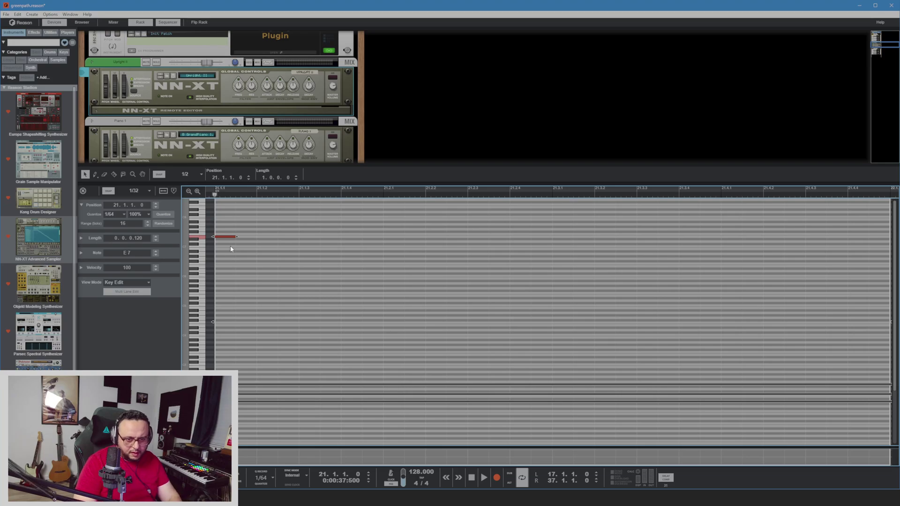
{"action": "key", "text": "shift+Down"}
{"action": "key", "text": "shift+Down"}
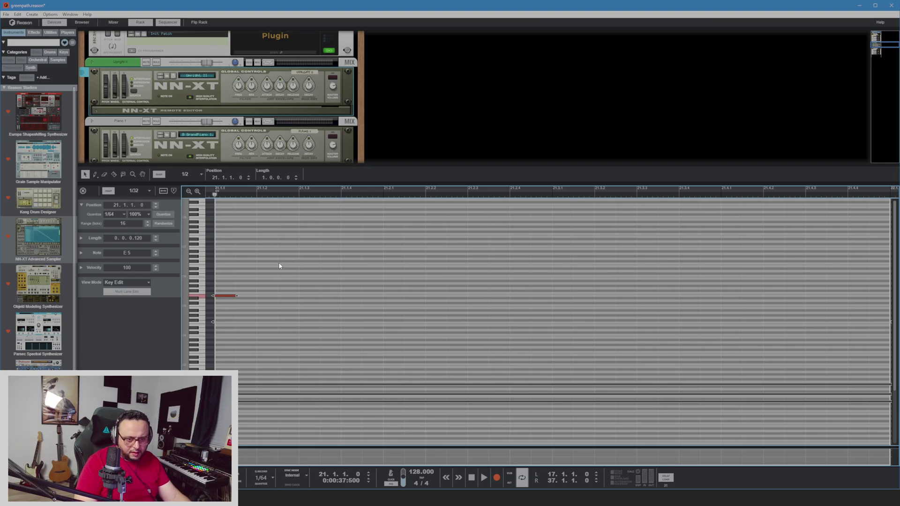
Lengthen the E5 note to a sixteenth, add sixteenth notes E4 at 21.1.2.0 and E6 at 21.1.3.0, and play the phrase
{"action": "key", "text": "p"}
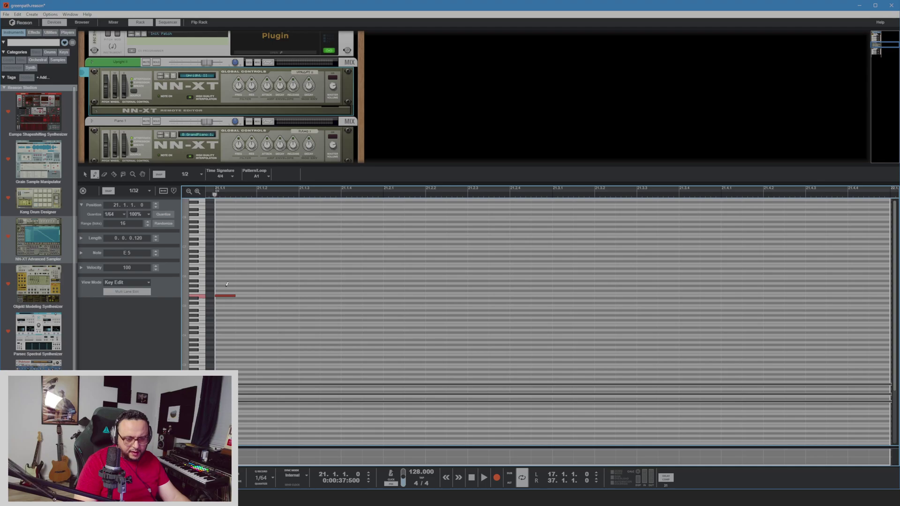
{"action": "key", "text": "q"}
{"action": "mouse_move", "coordinate": [238, 295]}
{"action": "left_mouse_down"}
{"action": "mouse_move", "coordinate": [257, 295]}
{"action": "mouse_move", "coordinate": [276, 324]}
{"action": "mouse_move", "coordinate": [289, 321]}
{"action": "left_mouse_up"}
{"action": "key", "text": "p"}
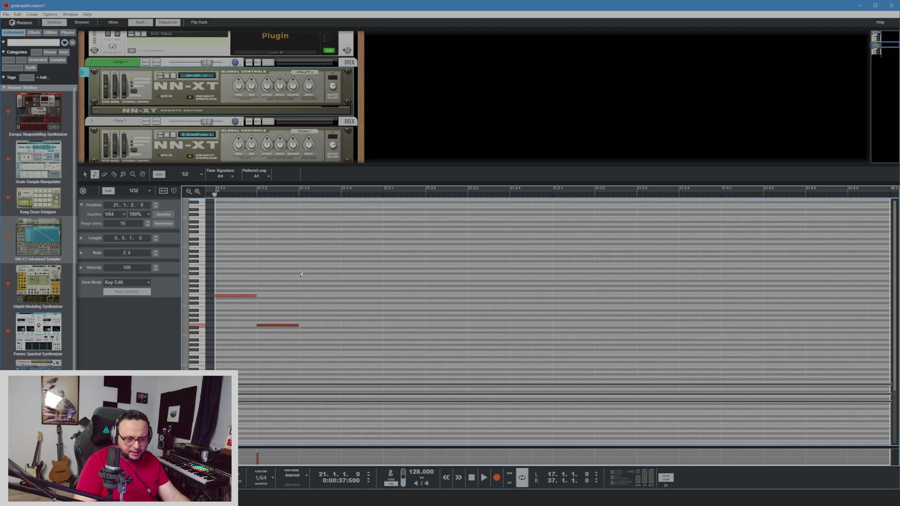
{"action": "left_click_drag", "start_coordinate": [300, 265], "coordinate": [340, 266]}
{"action": "key", "text": "space"}
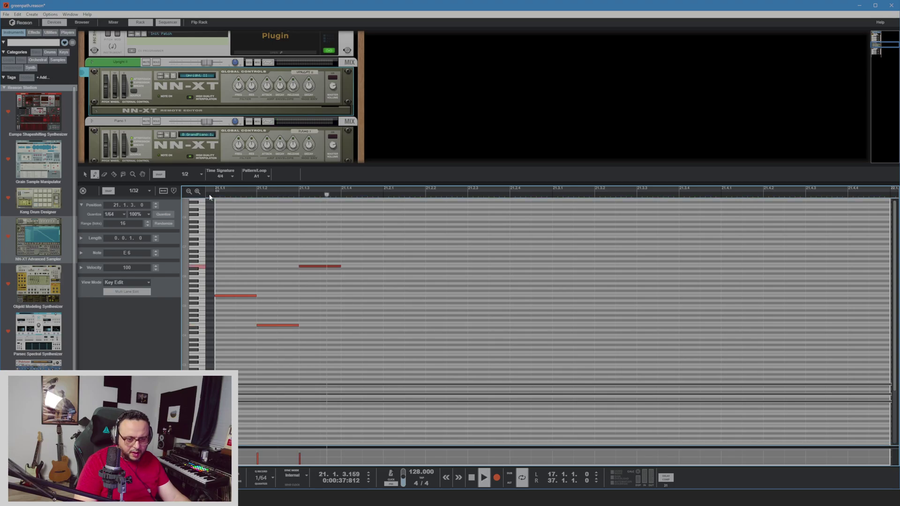
Play the three-note phrase in the clip, return to the arrangement and play the song across bar 21
{"action": "key", "text": "space"}
{"action": "key", "text": "space"}
{"action": "key", "text": "space"}
{"action": "left_click", "coordinate": [83, 191]}
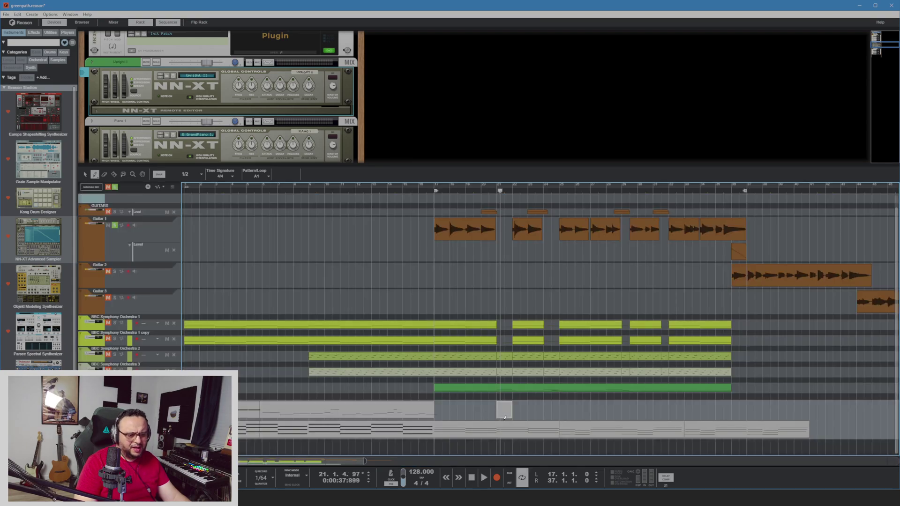
{"action": "left_click", "coordinate": [487, 200]}
{"action": "key", "text": "space"}
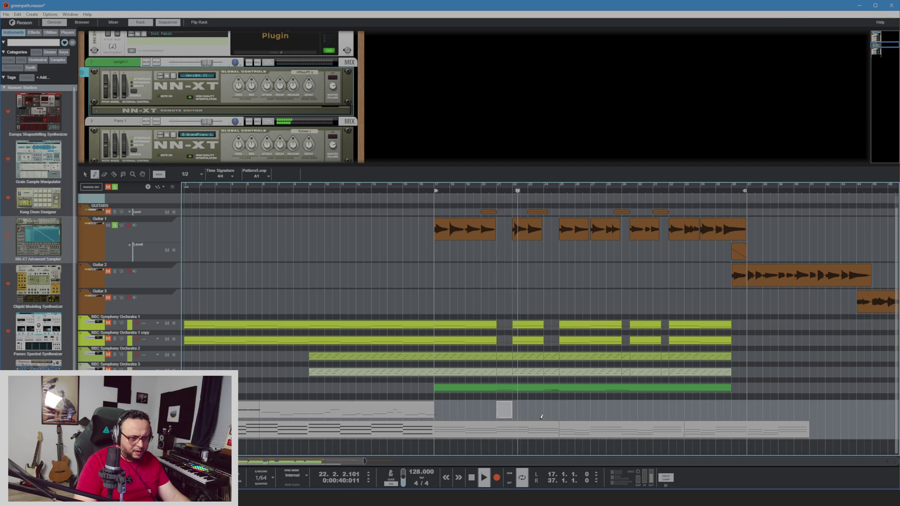
{"action": "key", "text": "space"}
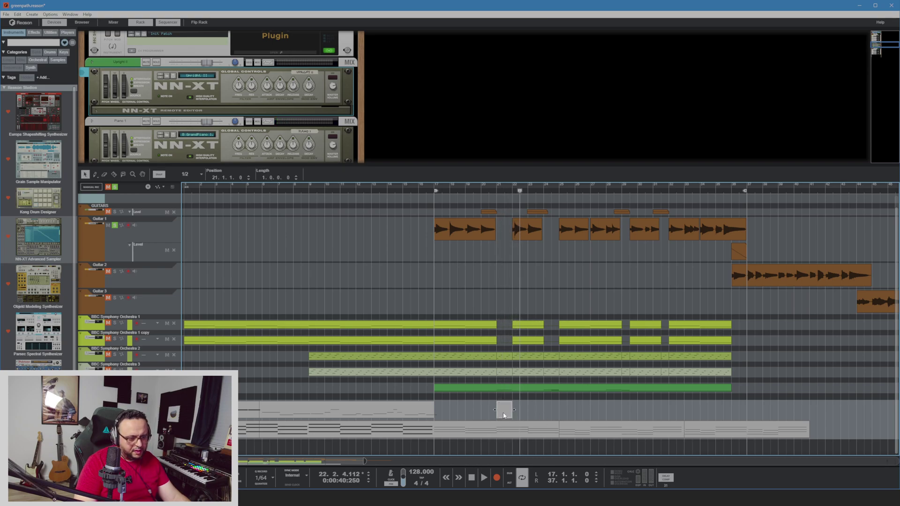
Move the Piano 1 lower-lane clips that start at bar 17 to bar 37 and play the song across bar 21
{"action": "left_click", "coordinate": [129, 197]}
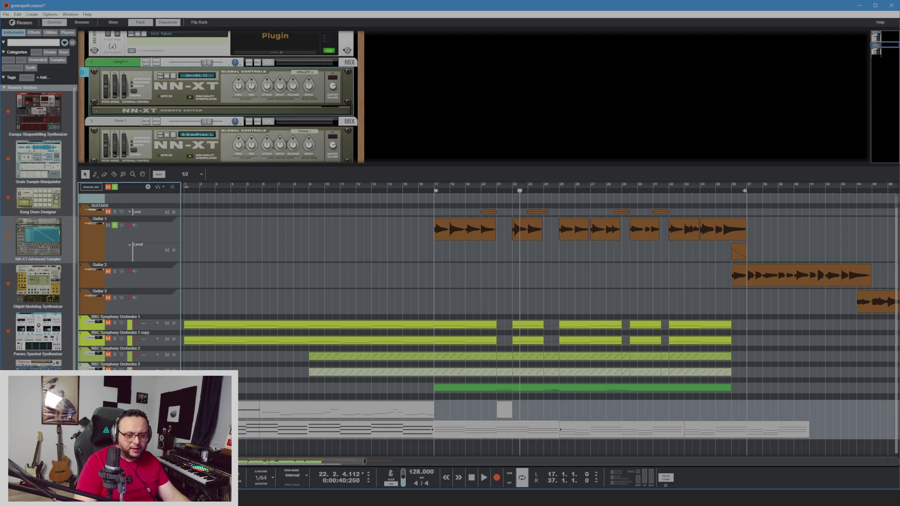
{"action": "left_click_drag", "start_coordinate": [472, 432], "coordinate": [831, 427]}
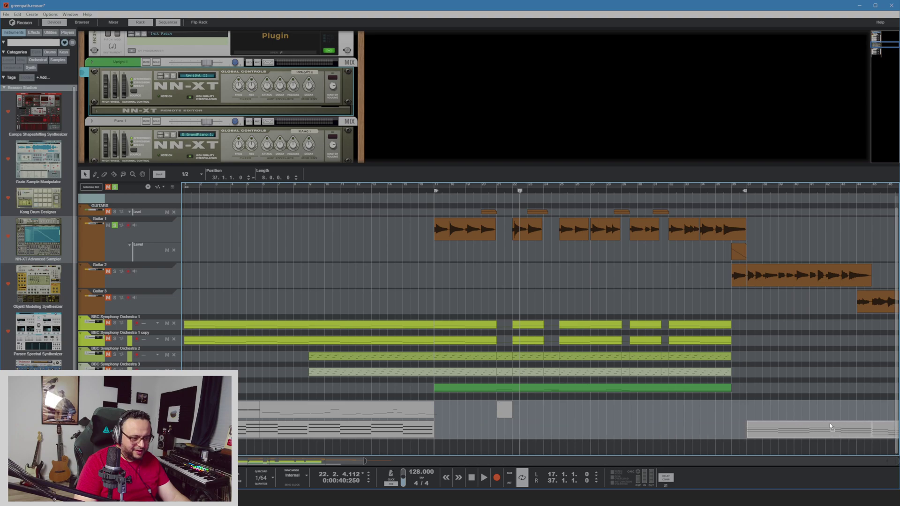
{"action": "left_click", "coordinate": [477, 187]}
{"action": "key", "text": "space"}
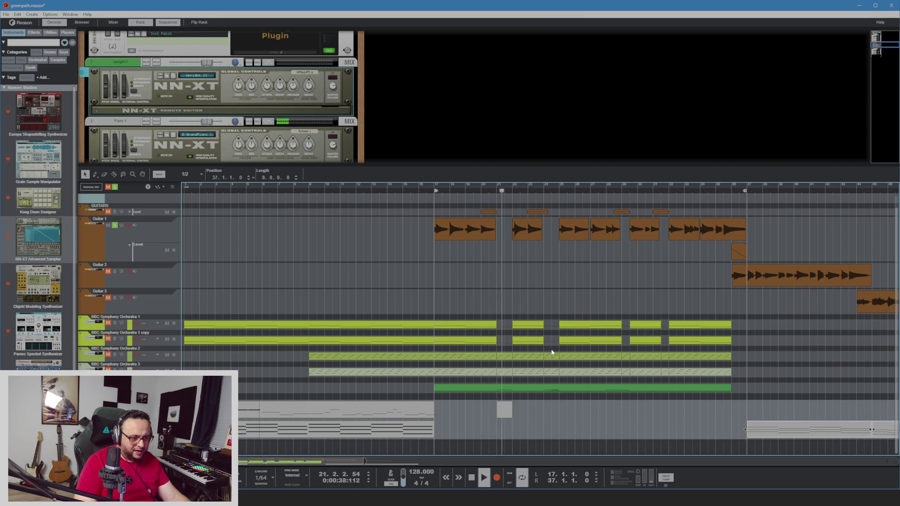
{"action": "key", "text": "space"}
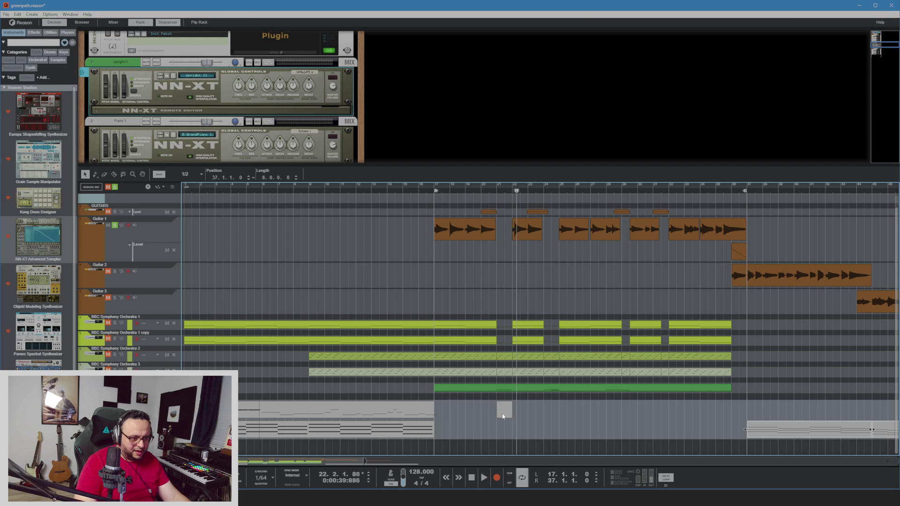
Duplicate the three-note phrase four times back to back in the bar 21 piano clip and play it from the clip's start
{"action": "double_click", "coordinate": [506, 415]}
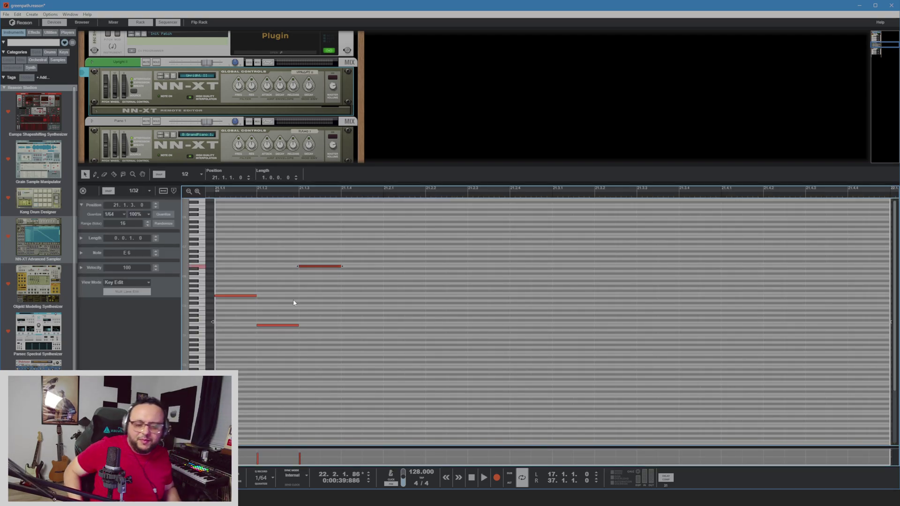
{"action": "left_click_drag", "start_coordinate": [223, 248], "coordinate": [369, 365]}
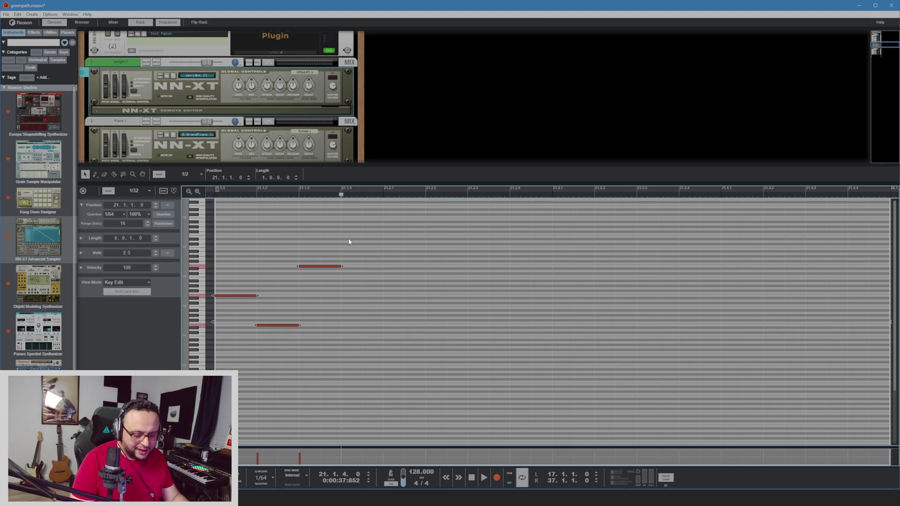
{"action": "key", "text": "ctrl+d"}
{"action": "key", "text": "ctrl+d"}
{"action": "key", "text": "ctrl+d"}
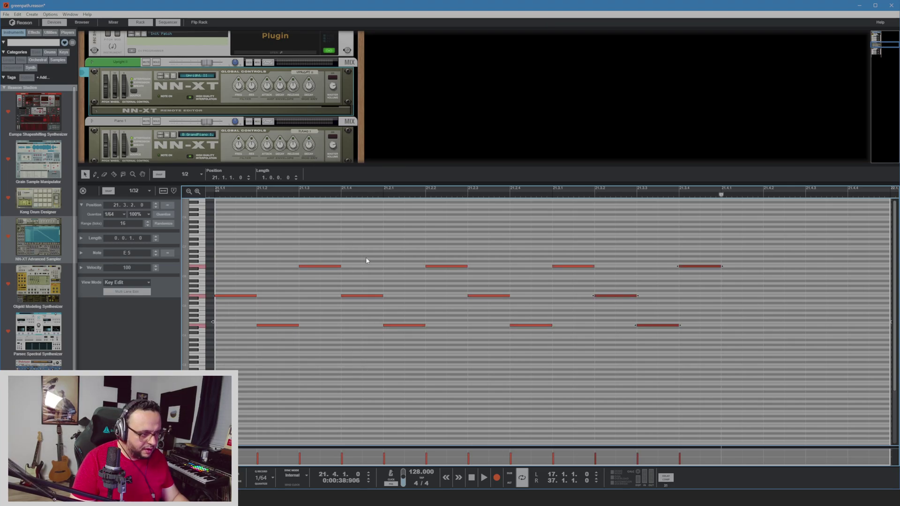
{"action": "key", "text": "ctrl+d"}
{"action": "left_click", "coordinate": [213, 194]}
{"action": "key", "text": "space"}
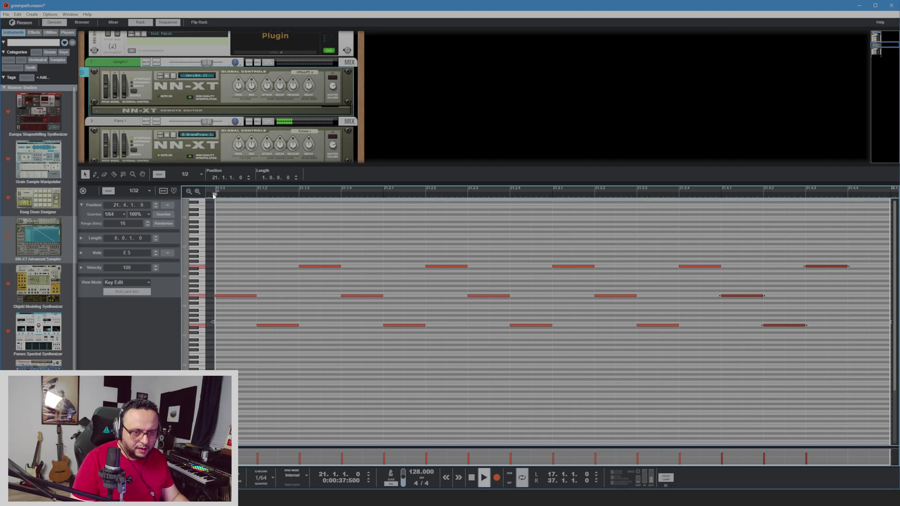
Move the one-bar piano clip to start at 20.3.1.0 in the arrangement and play the song from bar 19
{"action": "left_click", "coordinate": [83, 192]}
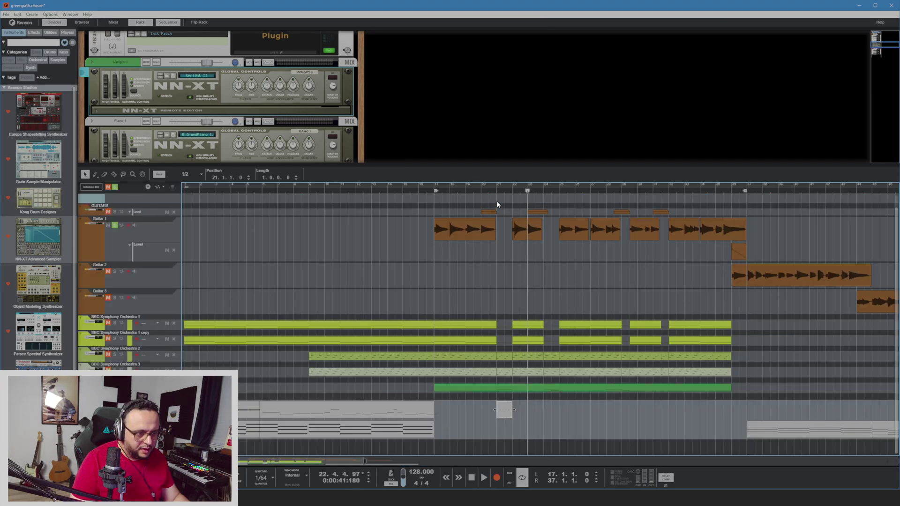
{"action": "key", "text": "space"}
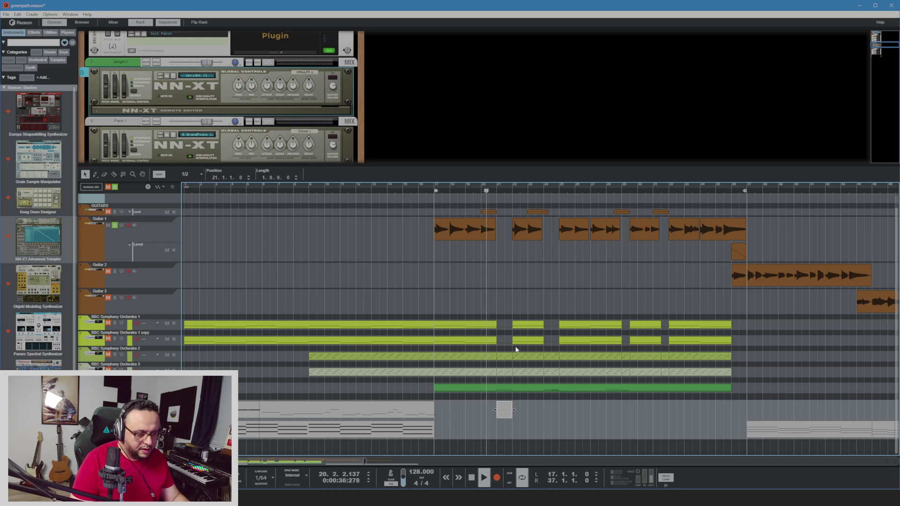
{"action": "left_click_drag", "start_coordinate": [506, 416], "coordinate": [497, 411]}
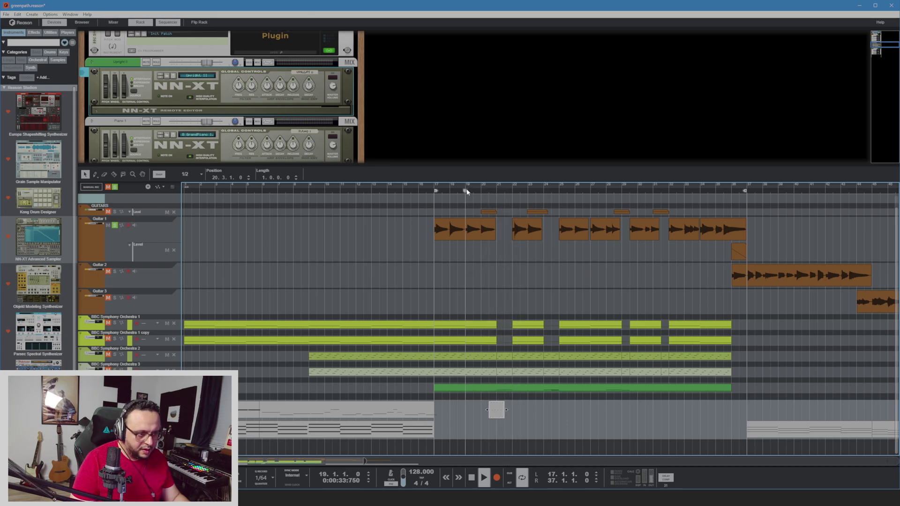
{"action": "left_click", "coordinate": [466, 188]}
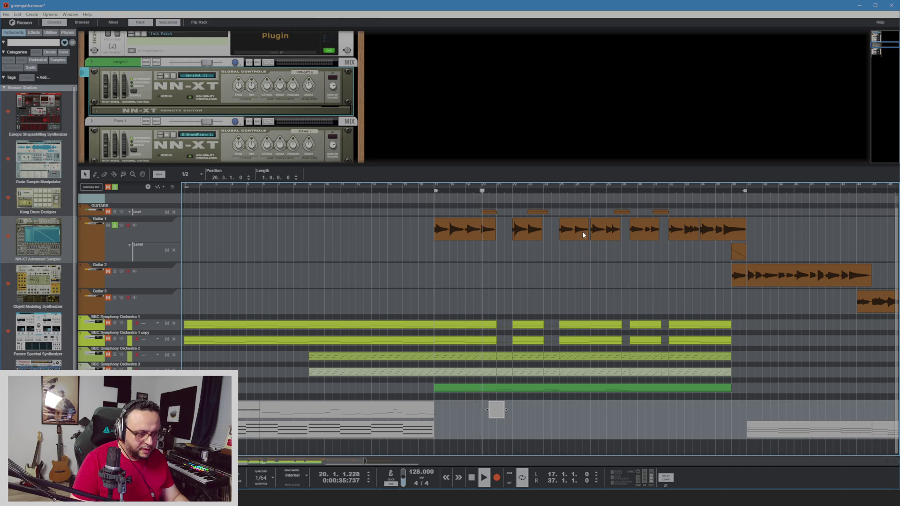
{"action": "key", "text": "space"}
{"action": "double_click", "coordinate": [498, 408]}
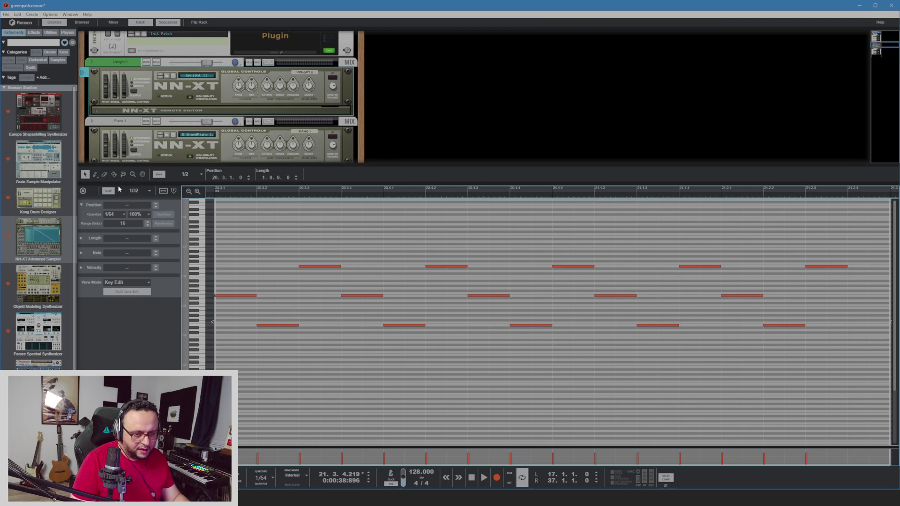
{"action": "left_click", "coordinate": [83, 191]}
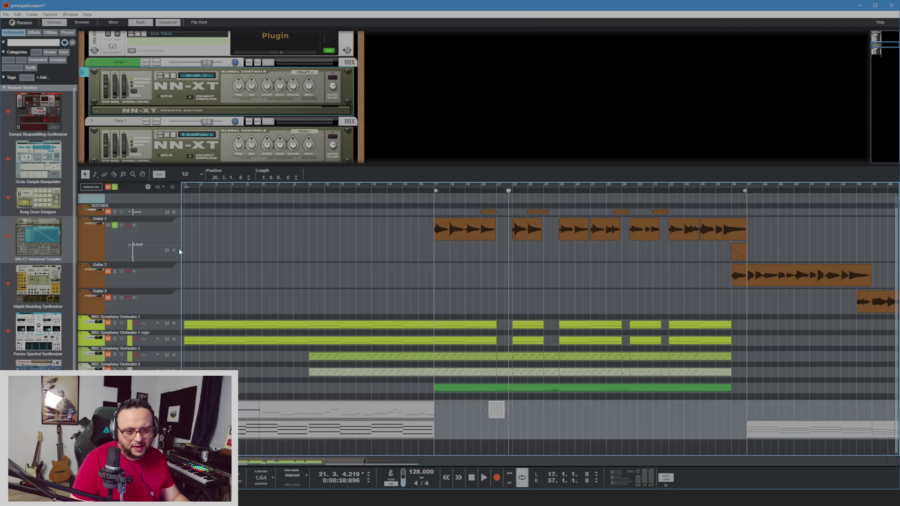
Clear all track solos and mutes and play the full arrangement across the piano fill
{"action": "left_click", "coordinate": [116, 200]}
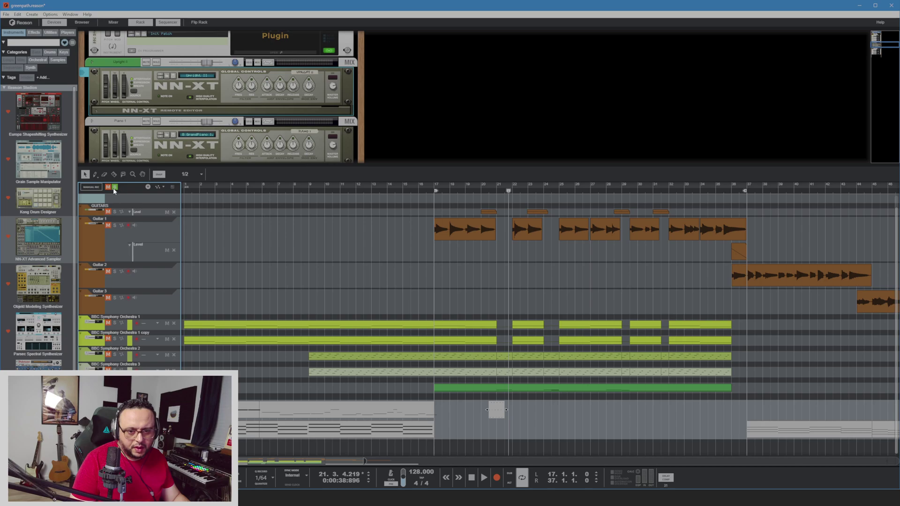
{"action": "left_click", "coordinate": [464, 193]}
{"action": "left_click", "coordinate": [483, 192]}
{"action": "key", "text": "space"}
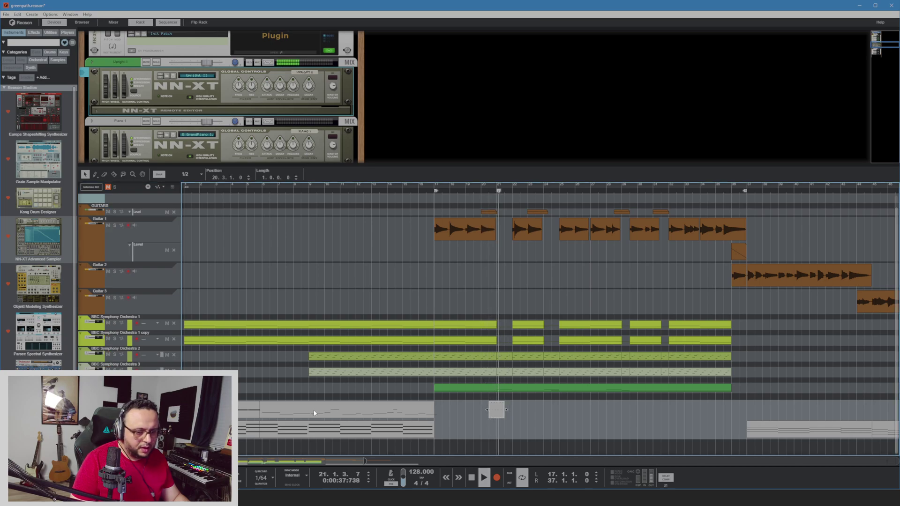
{"action": "left_click", "coordinate": [471, 193]}
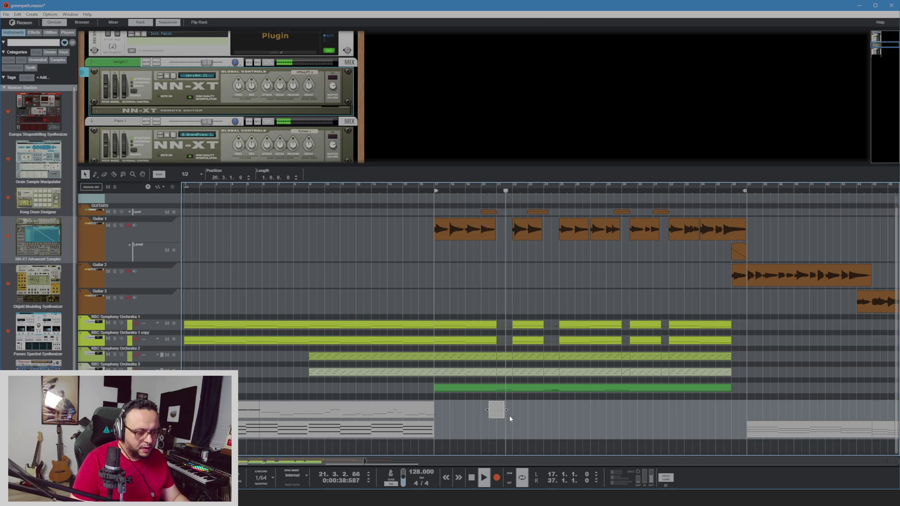
Shorten the piano fill clip to 0.2.0.0 and play the song from bar 20
{"action": "left_click_drag", "start_coordinate": [509, 415], "coordinate": [501, 415]}
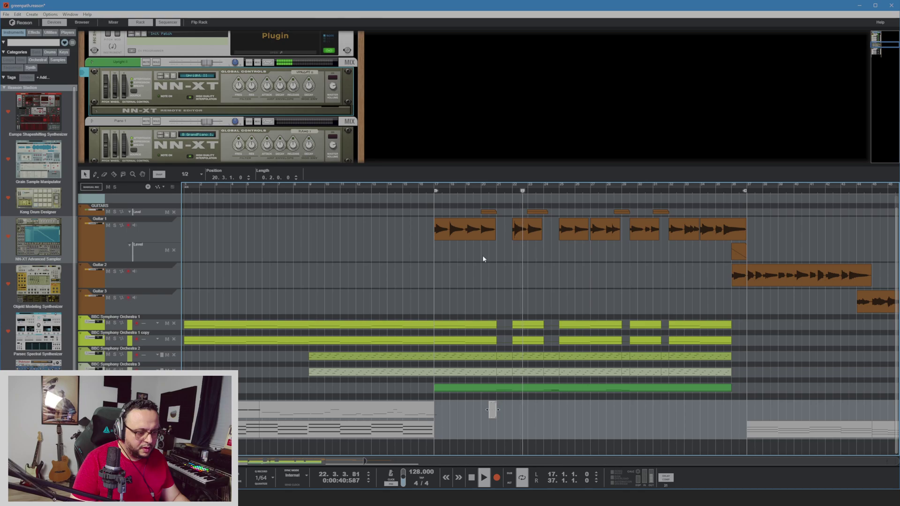
{"action": "left_click", "coordinate": [480, 189]}
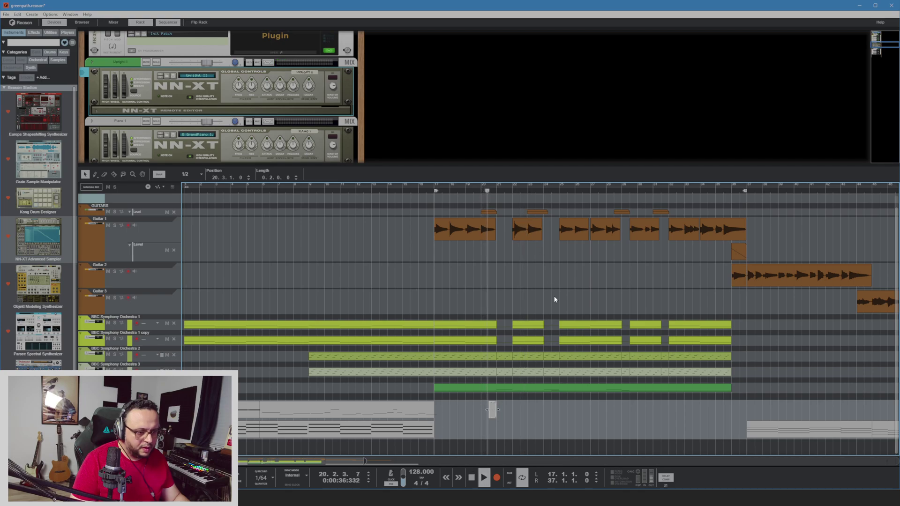
{"action": "key", "text": "space"}
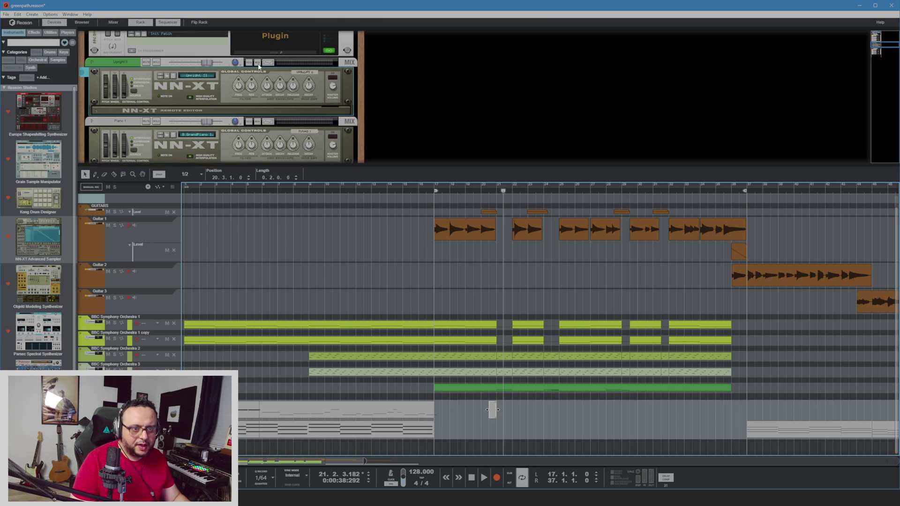
Enable FX send 4 on the Upright mixer channel and play the full arrangement from bar 19 through the piano fill
{"action": "key", "text": "F5"}
{"action": "scroll", "coordinate": [775, 69], "scroll_direction": "up", "scroll_amount": 5}
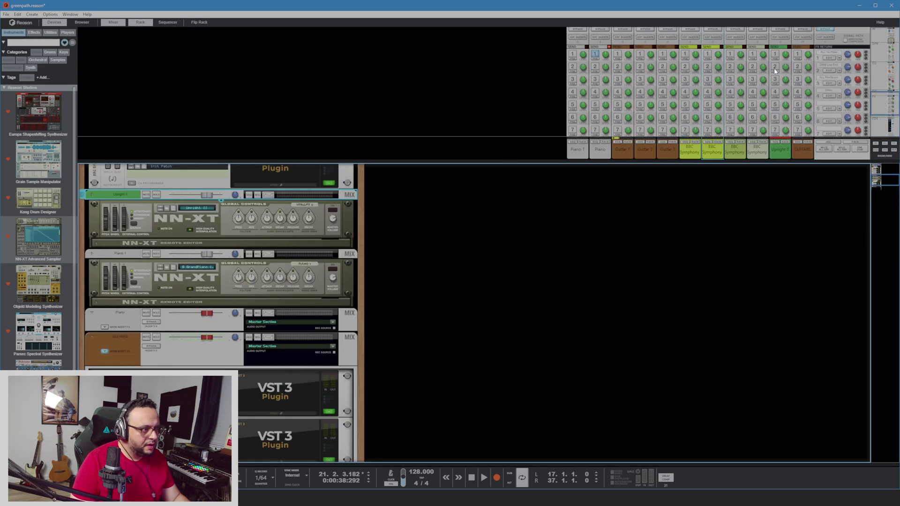
{"action": "left_click", "coordinate": [777, 91]}
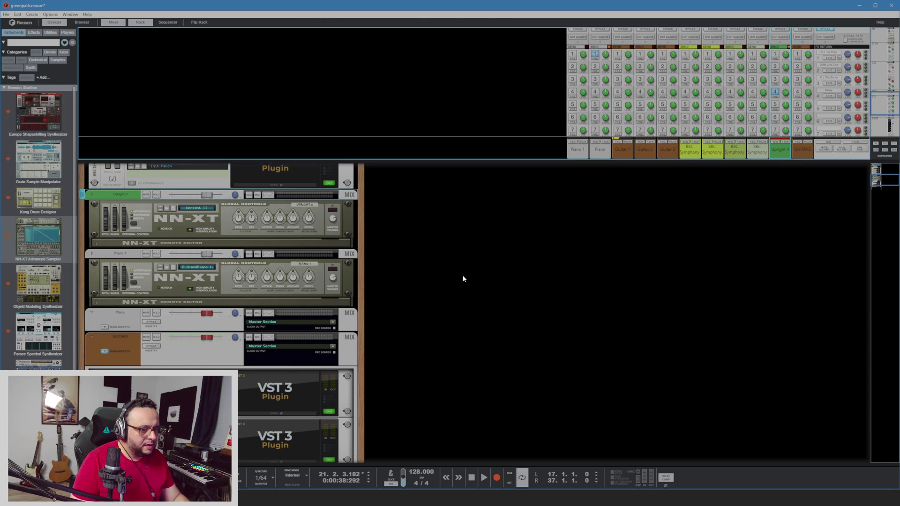
{"action": "key", "text": "F5"}
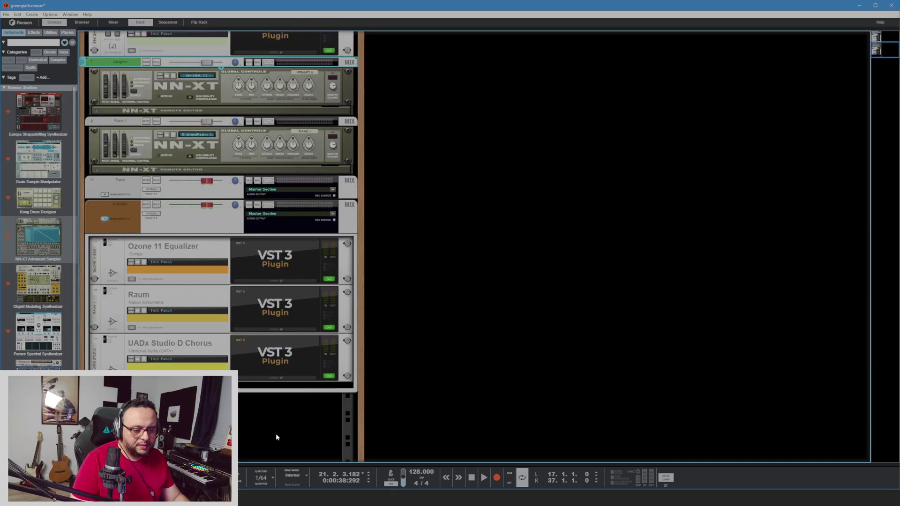
{"action": "key", "text": "F7"}
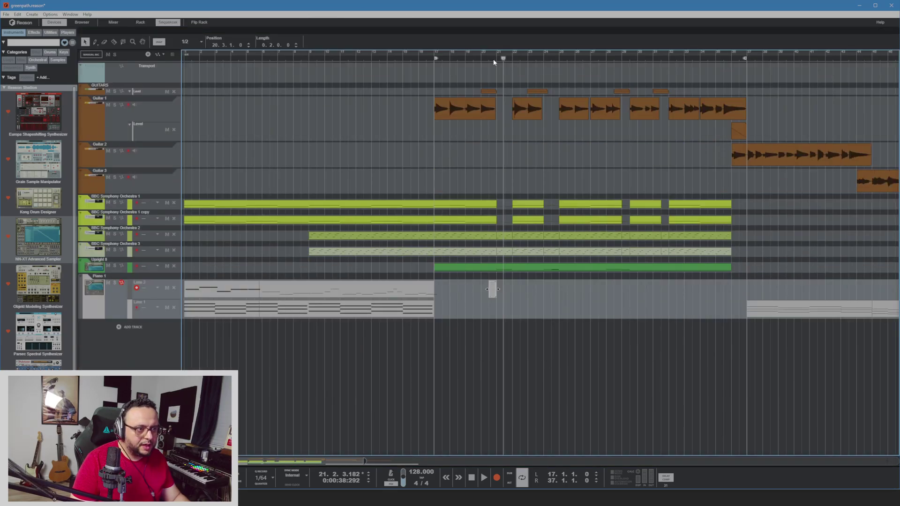
{"action": "left_click", "coordinate": [473, 56]}
{"action": "key", "text": "space"}
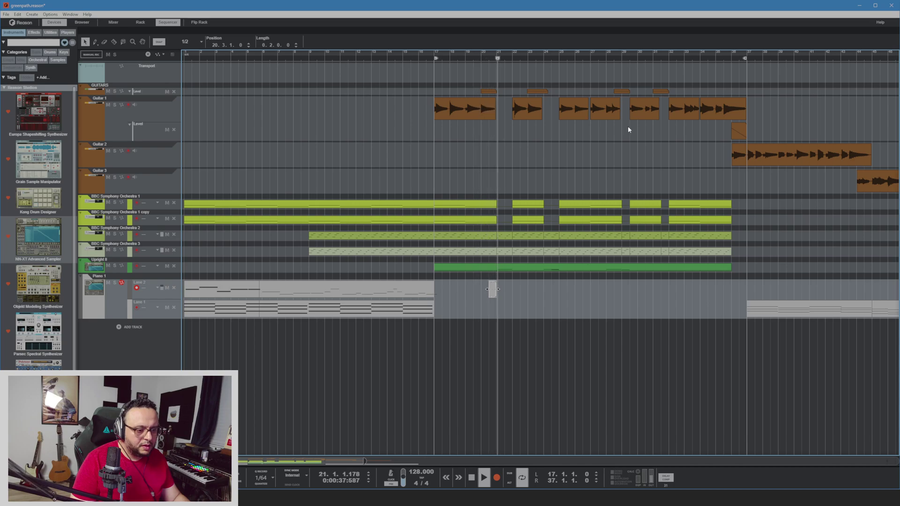
{"action": "key", "text": "space"}
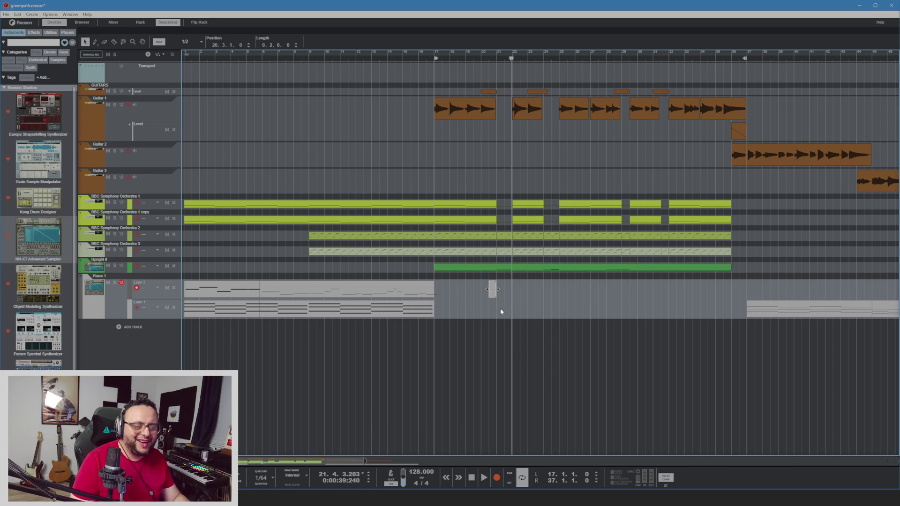
Enable FX send 4 on the Piano bus channel in the mixer and return to the rack
{"action": "left_click", "coordinate": [96, 267]}
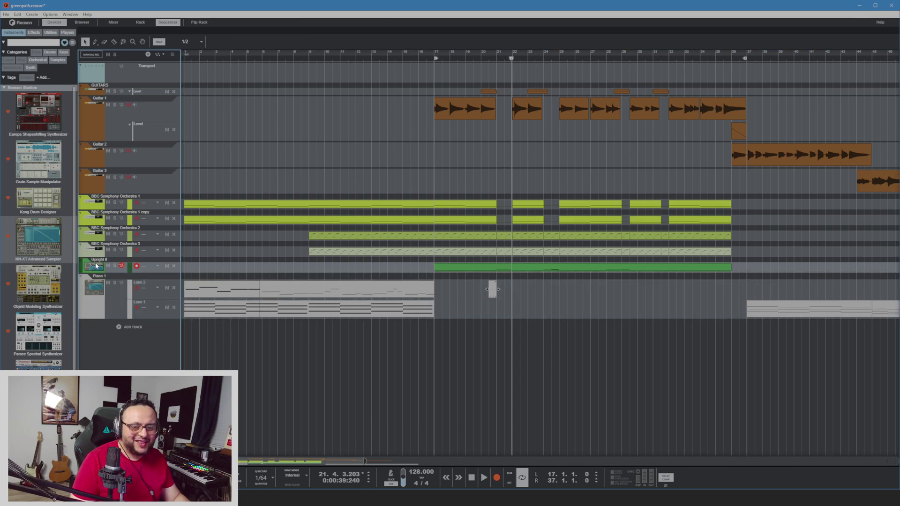
{"action": "double_click", "coordinate": [97, 267]}
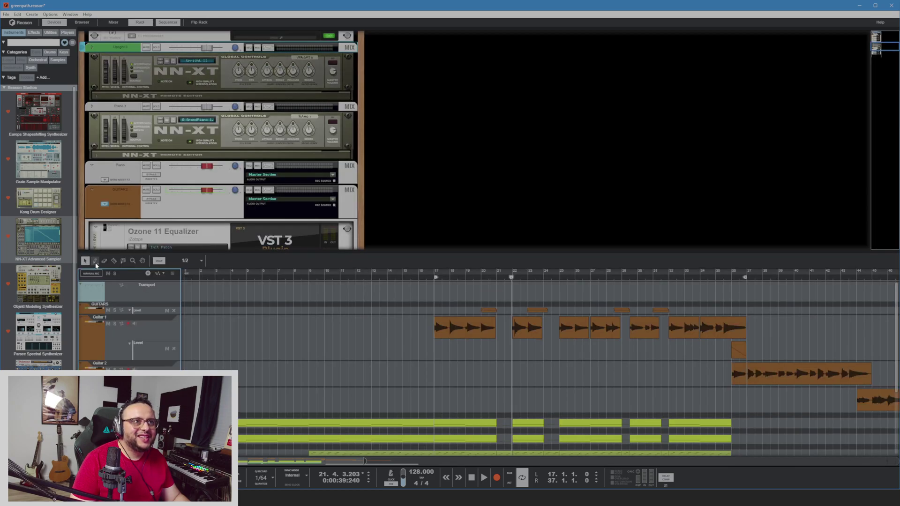
{"action": "left_click", "coordinate": [257, 48]}
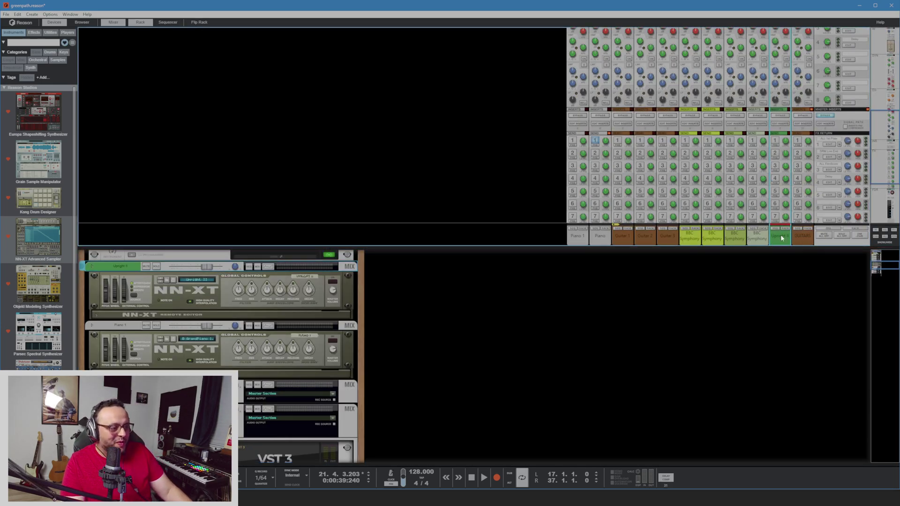
{"action": "left_click", "coordinate": [579, 241]}
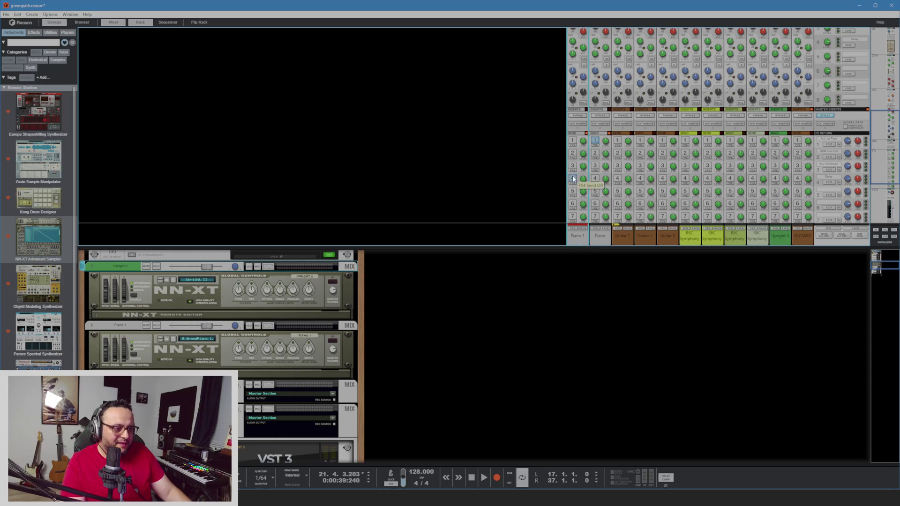
{"action": "left_click", "coordinate": [594, 180]}
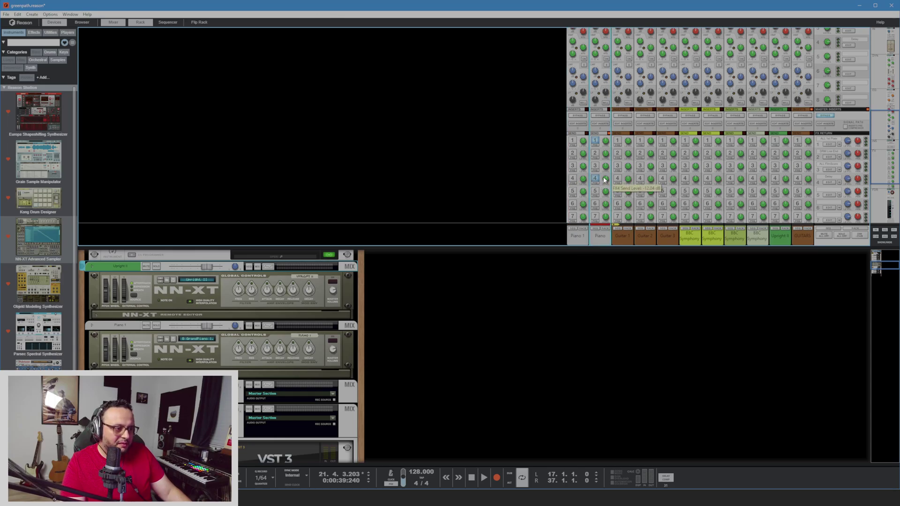
{"action": "key", "text": "F5"}
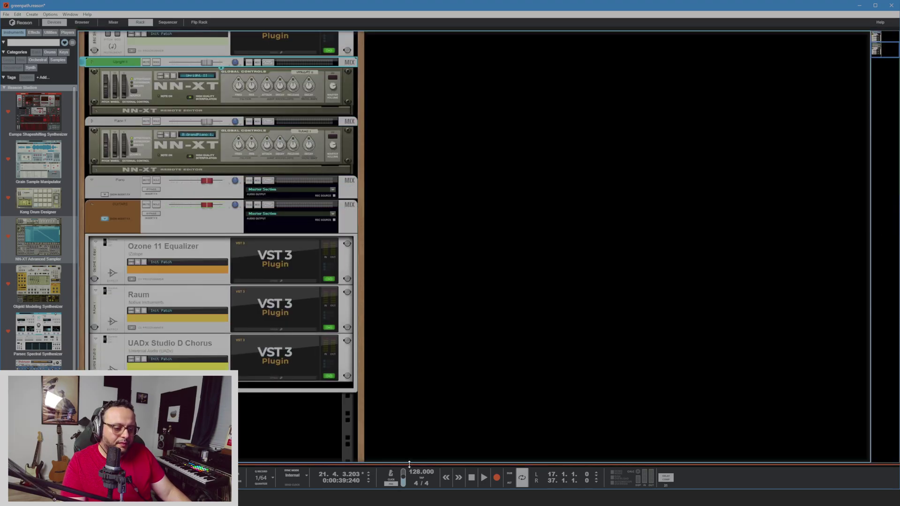
Play the full arrangement in the sequencer from about bar 17 through the piano fill
{"action": "key", "text": "F7"}
{"action": "left_click", "coordinate": [490, 55]}
{"action": "key", "text": "space"}
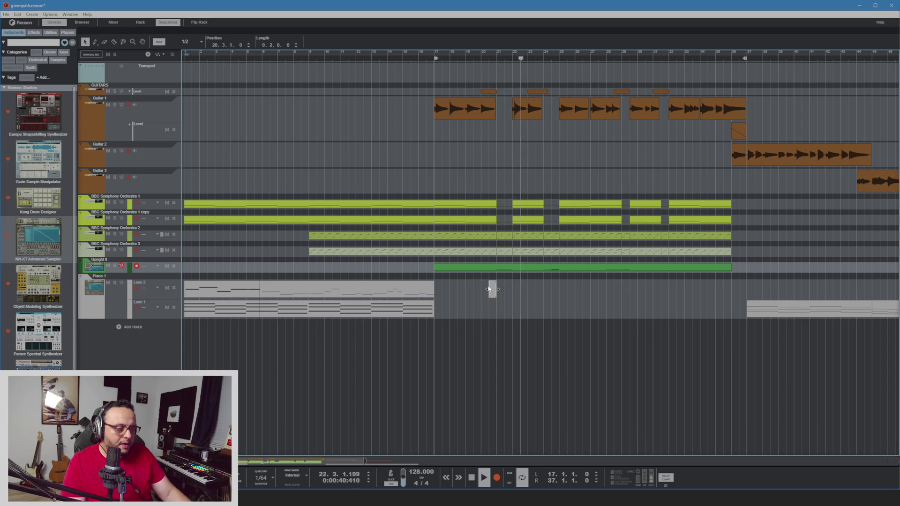
{"action": "left_click_drag", "start_coordinate": [459, 58], "coordinate": [431, 60]}
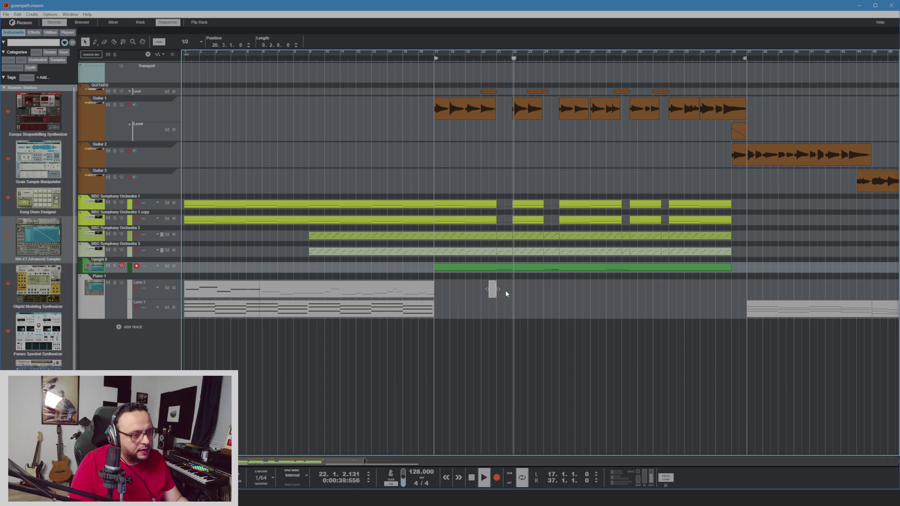
{"action": "key", "text": "space"}
Draw six short notes of length 0.0.0.120 between the existing notes of the piano fill clip, including C5, A4, D4 and F#5
{"action": "double_click", "coordinate": [492, 289]}
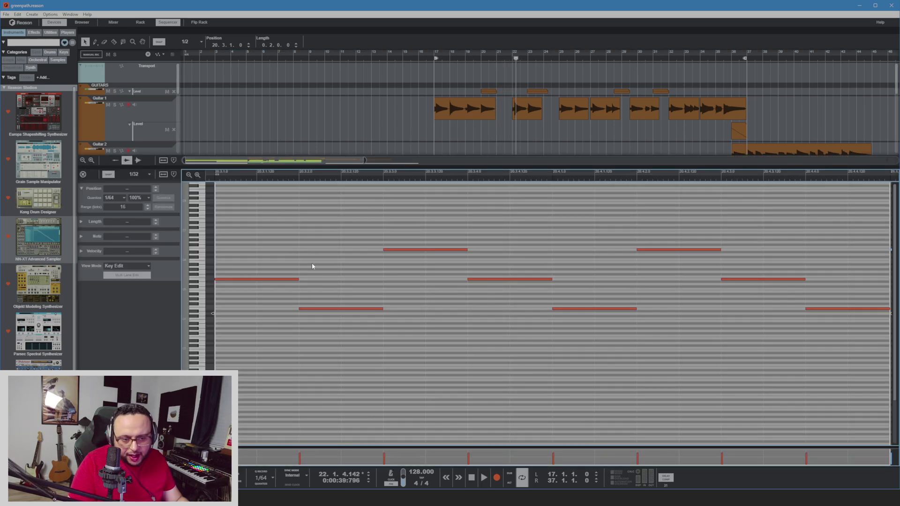
{"action": "left_click", "coordinate": [257, 288]}
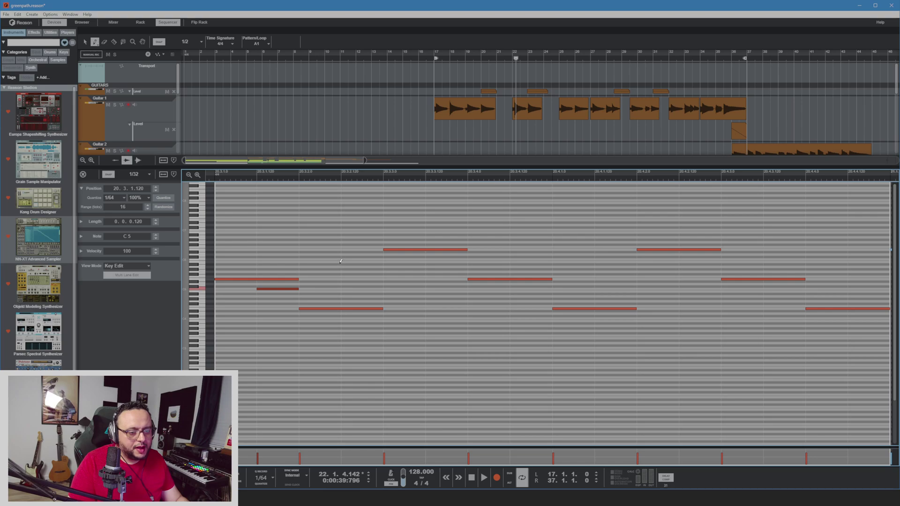
{"action": "left_click", "coordinate": [481, 295]}
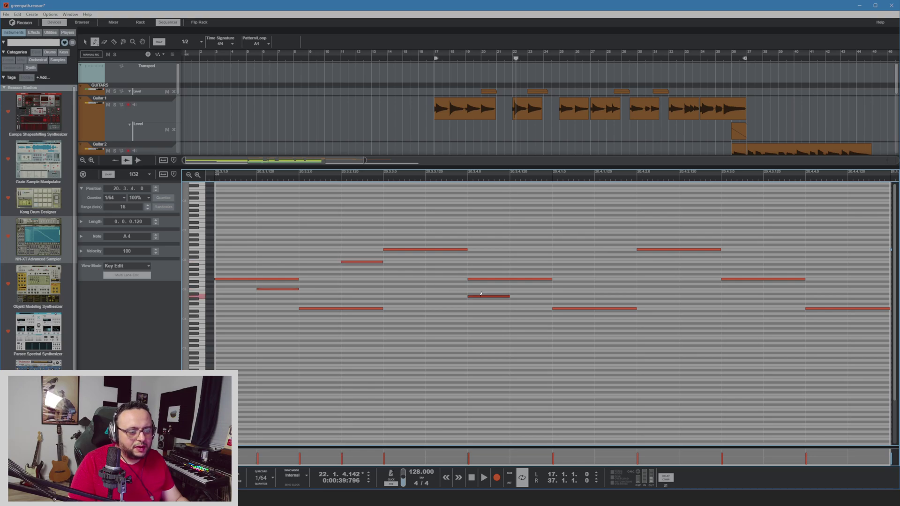
{"action": "left_click", "coordinate": [614, 266]}
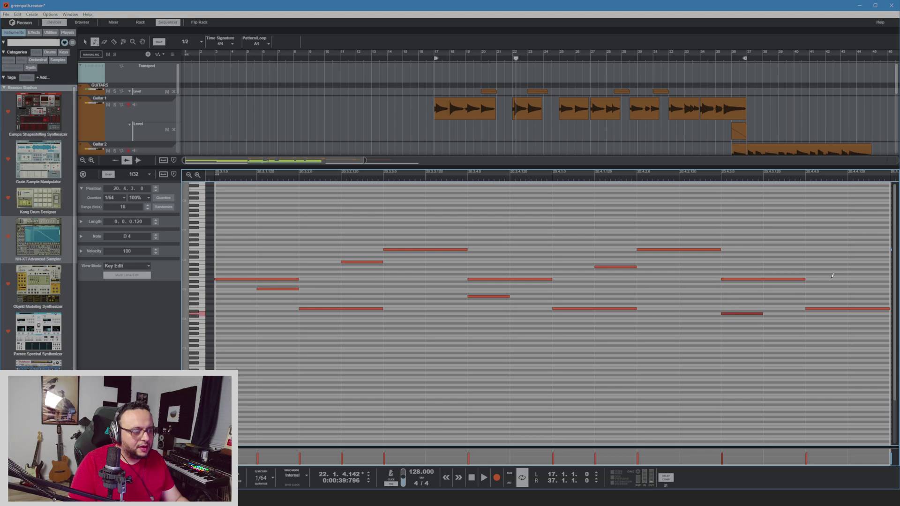
Play the edited piano fill from its start and replay it with the full arrangement in the sequencer
{"action": "left_click", "coordinate": [215, 178]}
{"action": "key", "text": "space"}
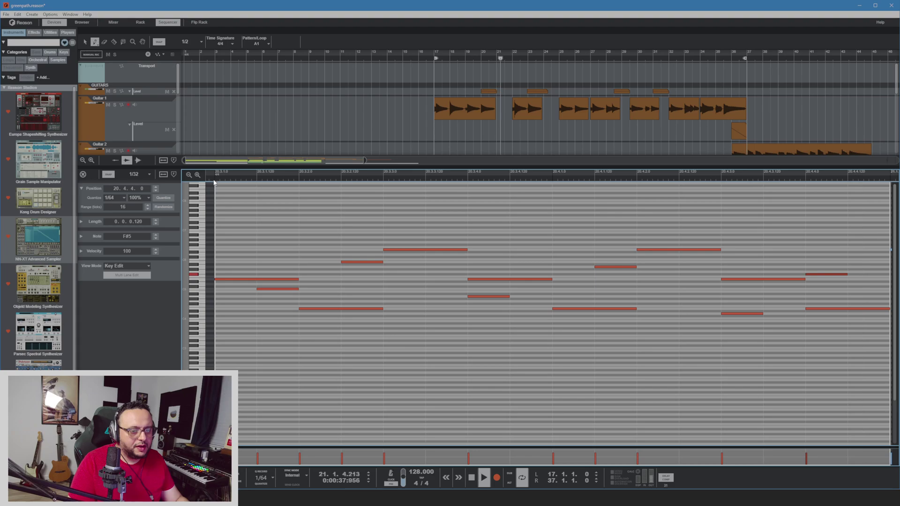
{"action": "left_click", "coordinate": [83, 174]}
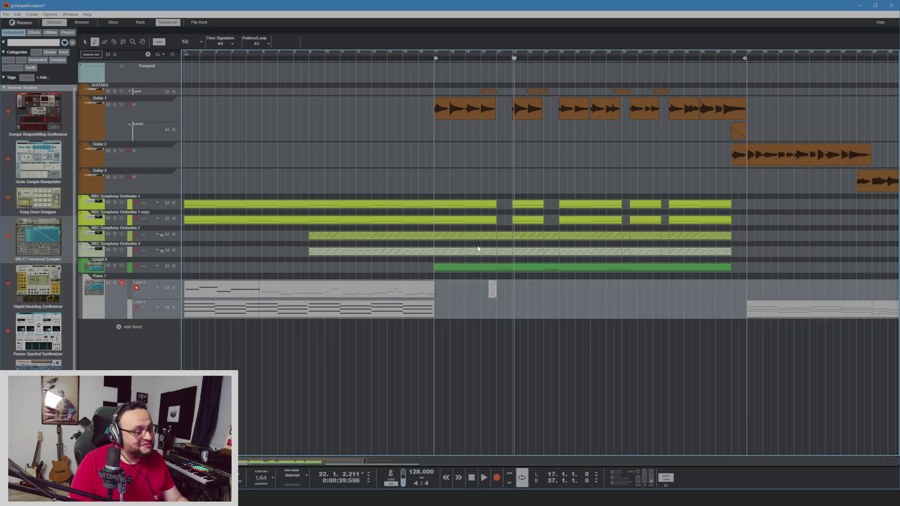
{"action": "left_click", "coordinate": [493, 63]}
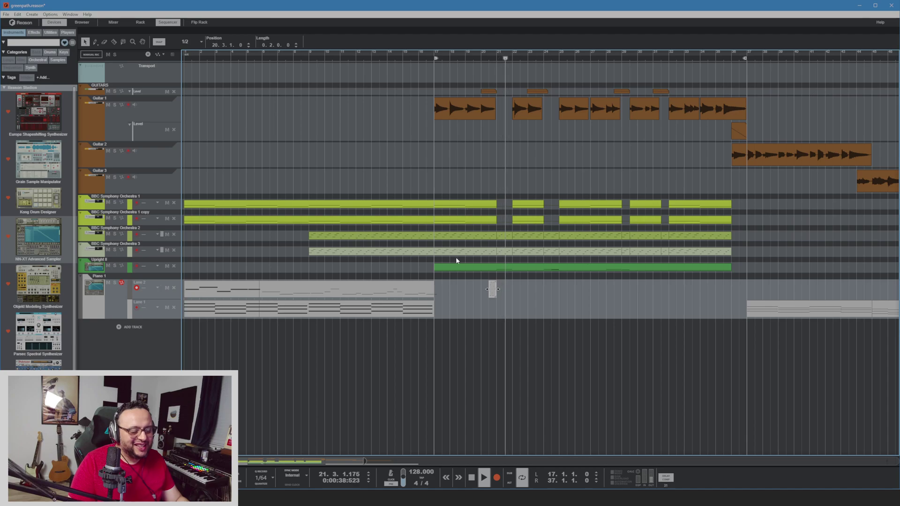
{"action": "key", "text": "space"}
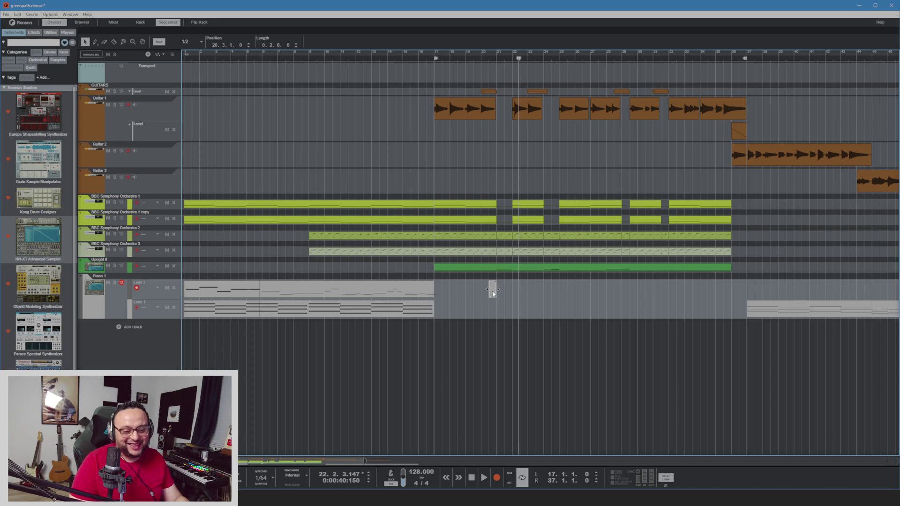
Try moving the opening Lane 1 chord clip of Piano 1 to 20.3.1.0 and deleting all but its first chord
{"action": "left_click", "coordinate": [80, 304]}
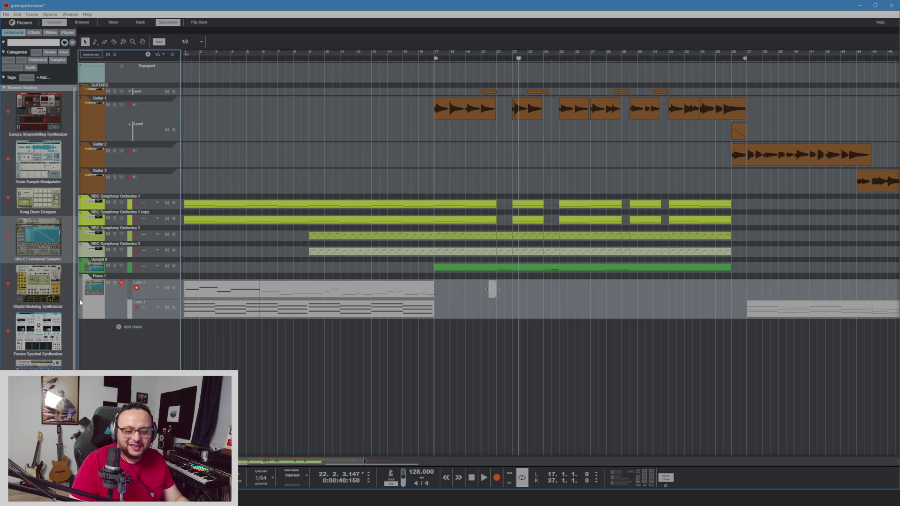
{"action": "left_click", "coordinate": [356, 317]}
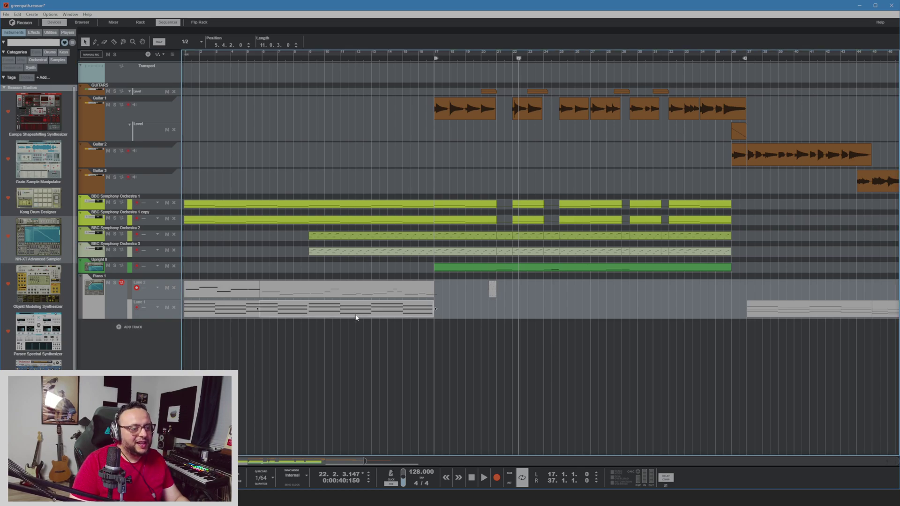
{"action": "left_click_drag", "start_coordinate": [206, 309], "coordinate": [507, 321]}
{"action": "double_click", "coordinate": [550, 311]}
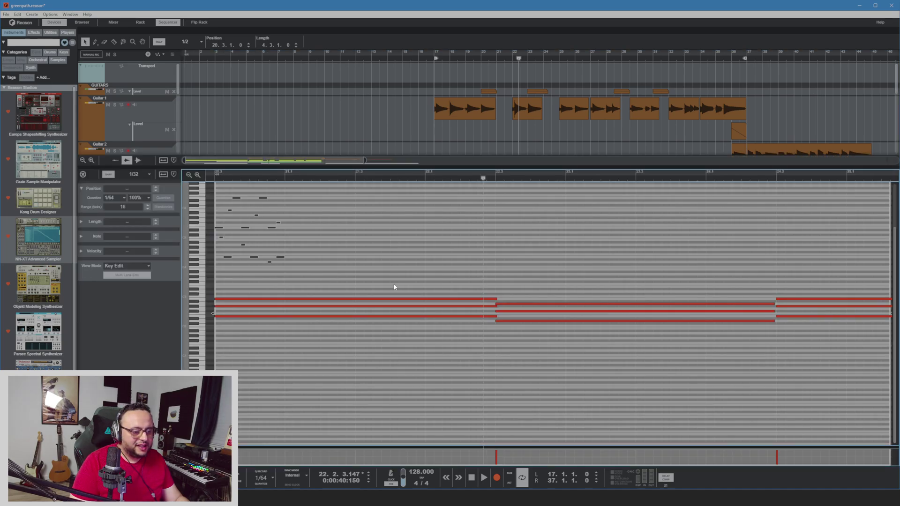
{"action": "left_click_drag", "start_coordinate": [614, 256], "coordinate": [802, 345]}
{"action": "key", "text": "Delete"}
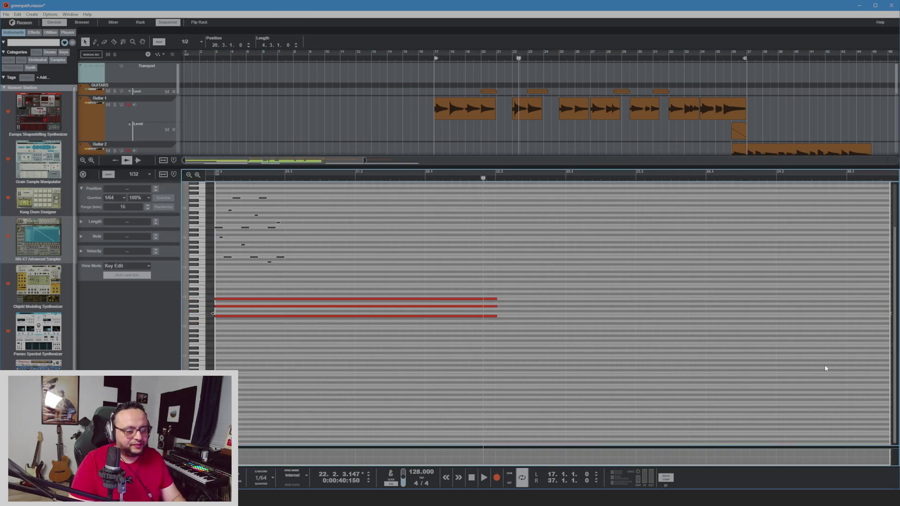
Play the arrangement with the chord clip under the piano fill and save the song
{"action": "left_click", "coordinate": [213, 181]}
{"action": "key", "text": "space"}
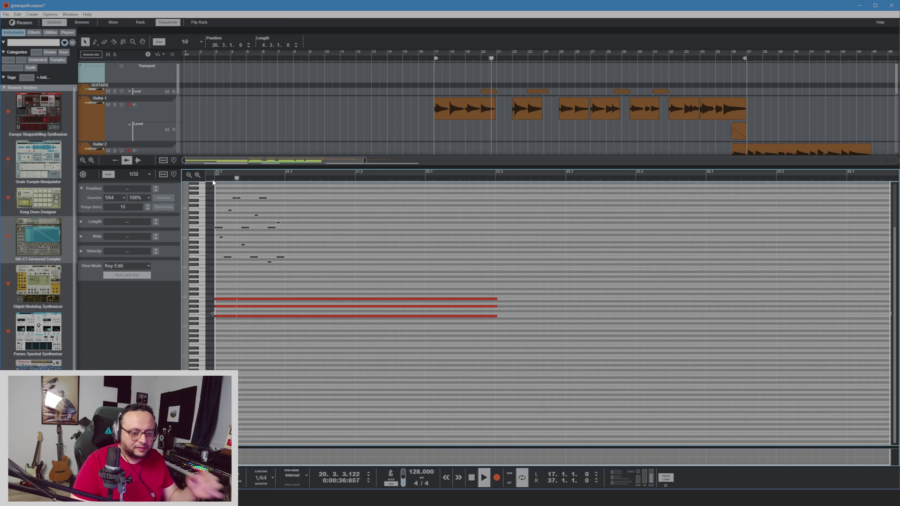
{"action": "left_click", "coordinate": [83, 174]}
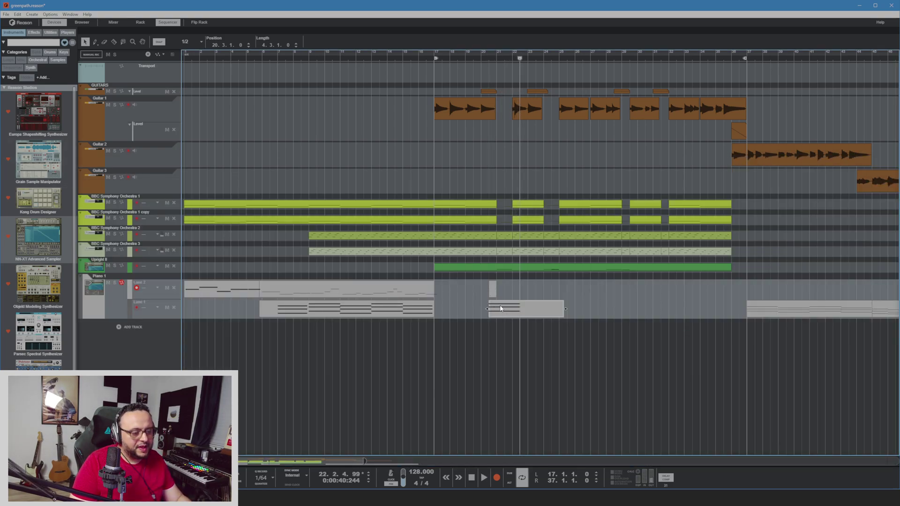
{"action": "left_click", "coordinate": [418, 54]}
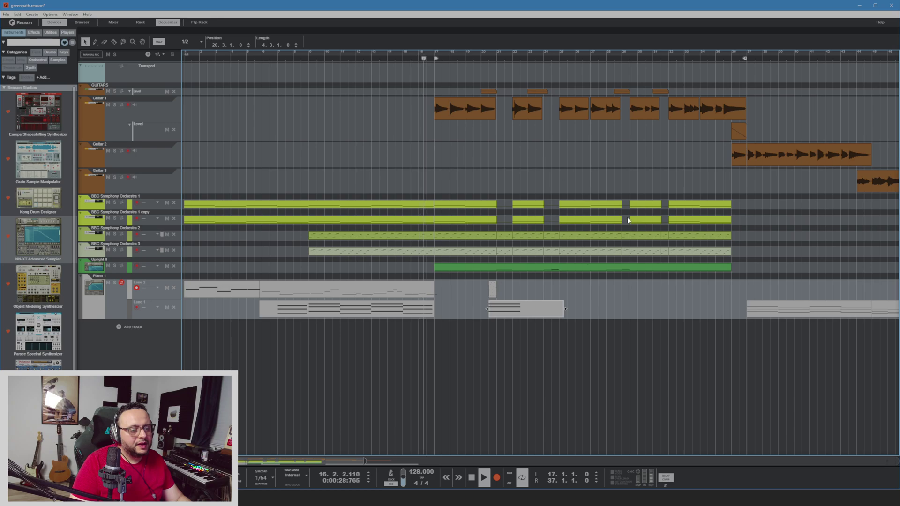
{"action": "key", "text": "ctrl+s"}
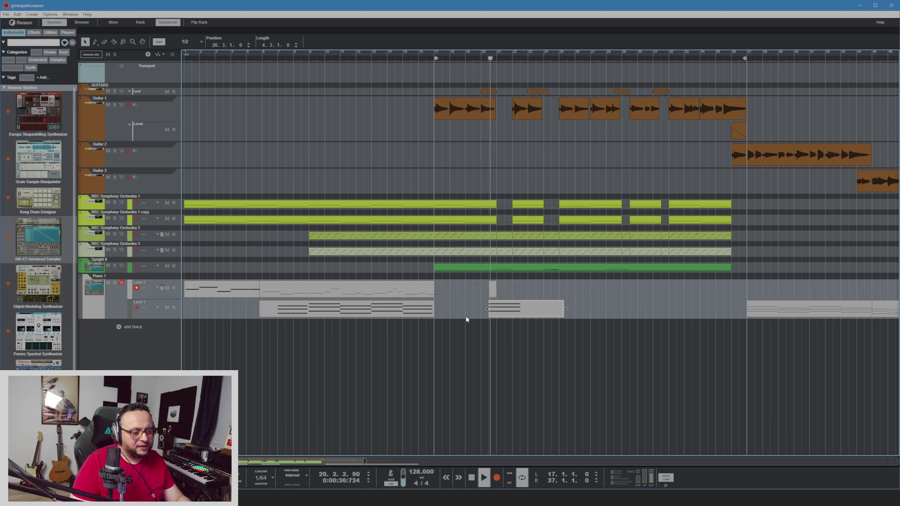
Try the chord clip at 21.1.1.0 during playback and delete it
{"action": "left_click_drag", "start_coordinate": [493, 309], "coordinate": [500, 309]}
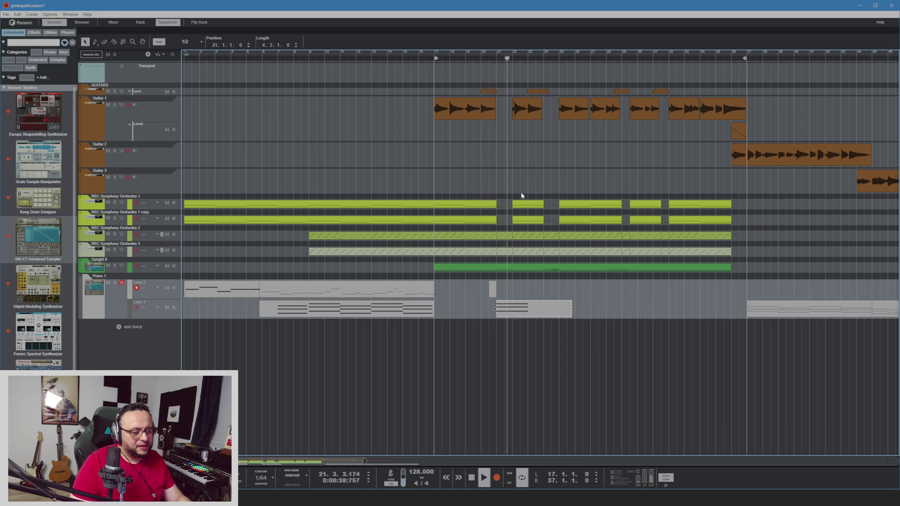
{"action": "left_click", "coordinate": [480, 58]}
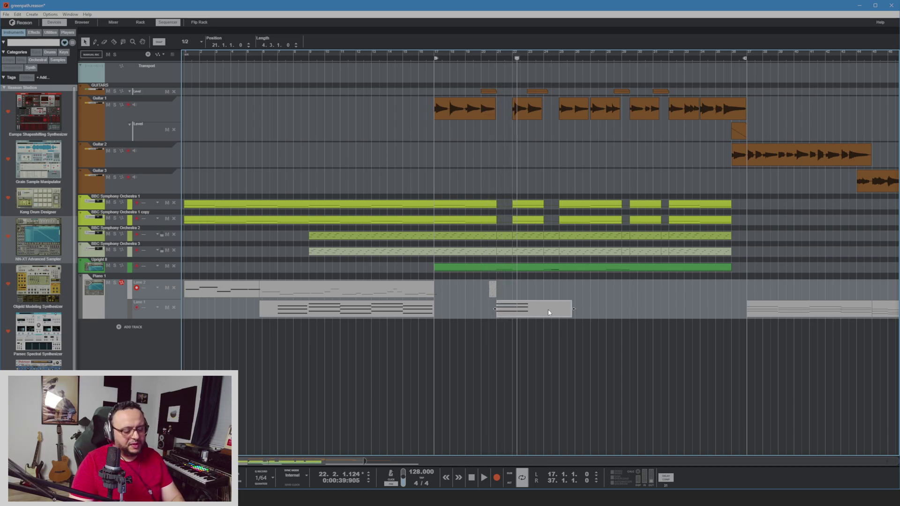
{"action": "key", "text": "Delete"}
Play the song from bar 20 through the piano fill without the chord
{"action": "left_click", "coordinate": [482, 57]}
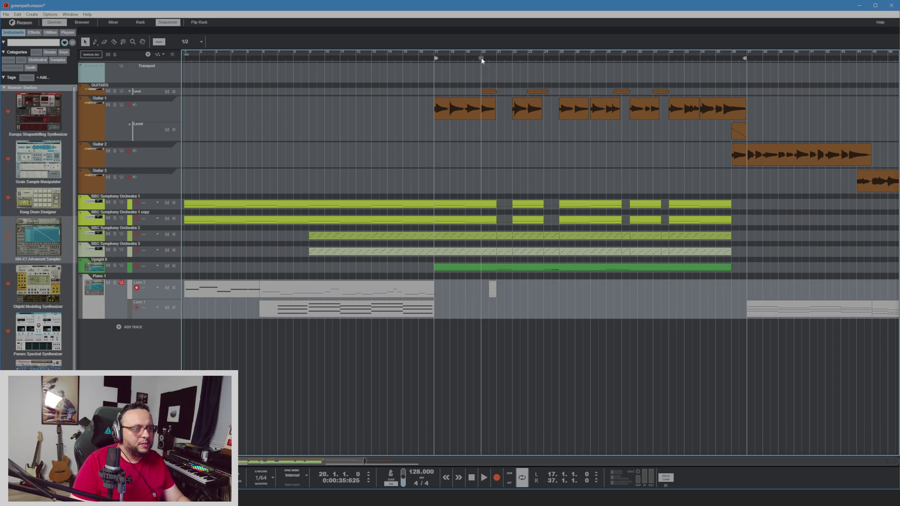
{"action": "key", "text": "space"}
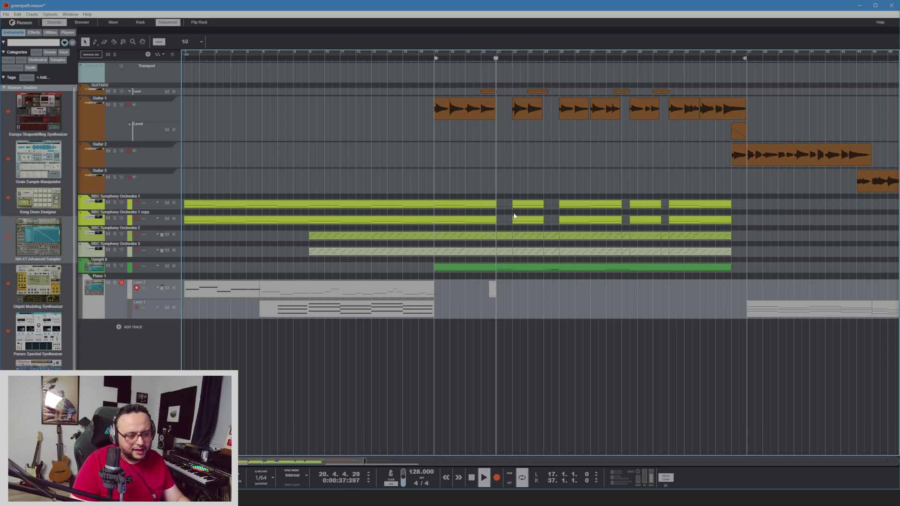
{"action": "key", "text": "space"}
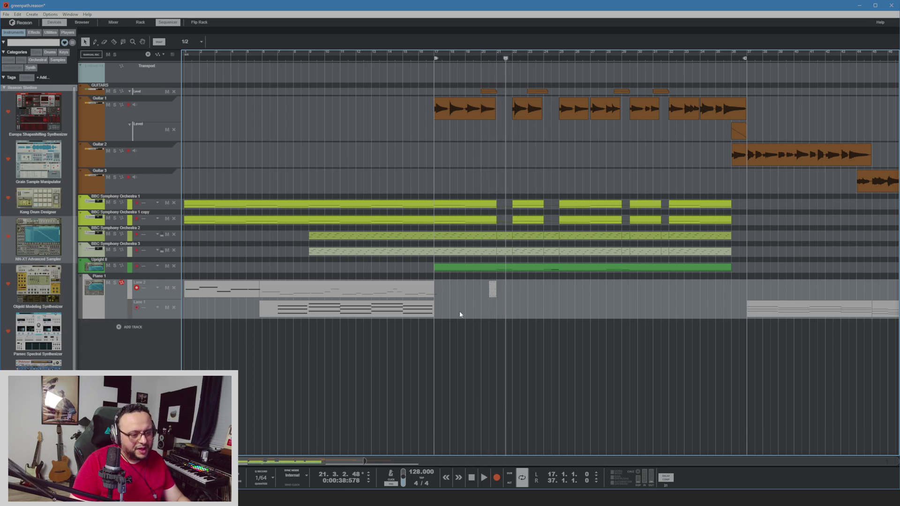
Duplicate the Piano 1 track together with its clips
{"action": "left_click", "coordinate": [88, 306]}
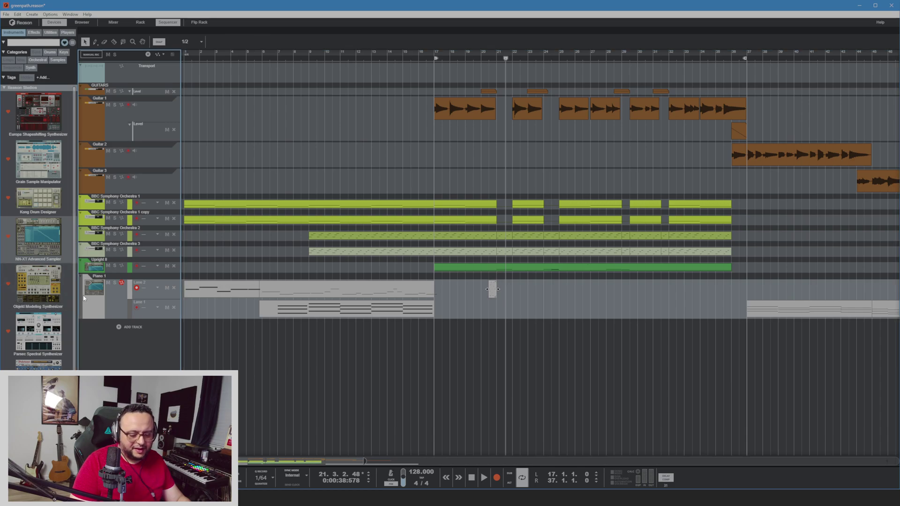
{"action": "key", "text": "ctrl+d"}
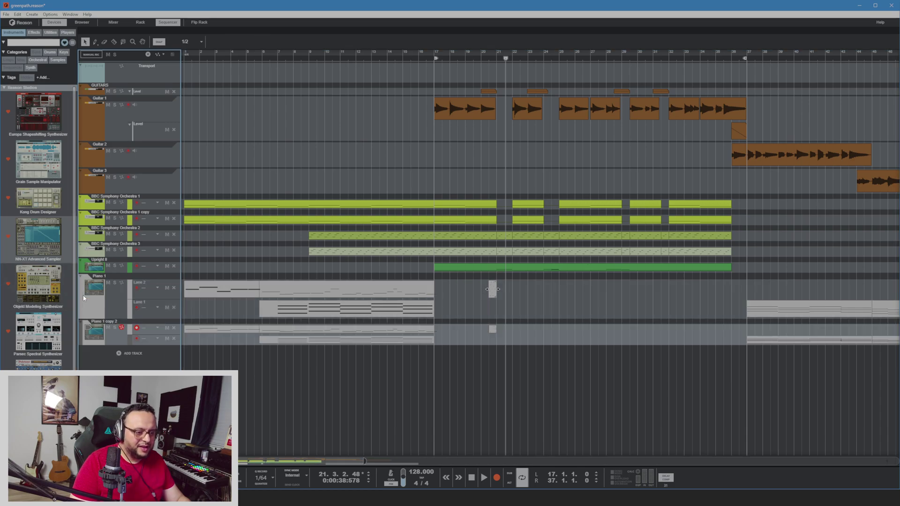
{"action": "left_click", "coordinate": [511, 319]}
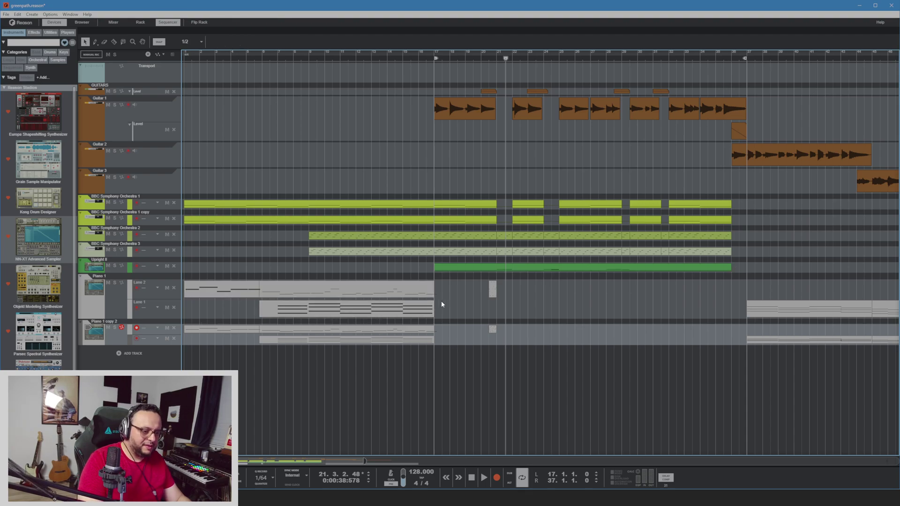
Delete every clip except the fill from the Piano 1 track, and delete the fill clip from the duplicated track
{"action": "left_click_drag", "start_coordinate": [442, 304], "coordinate": [223, 279]}
{"action": "key", "text": "Delete"}
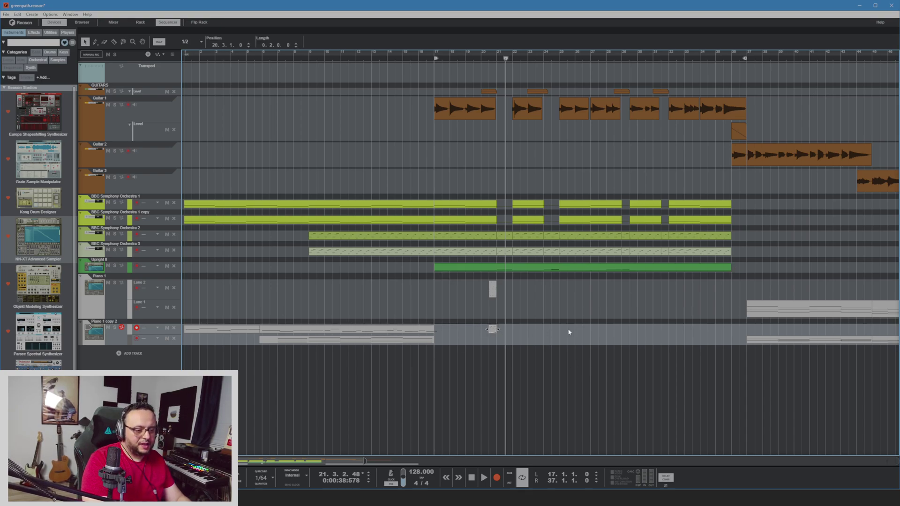
{"action": "scroll", "coordinate": [657, 319], "scroll_direction": "right", "scroll_amount": 3}
{"action": "key", "text": "Delete"}
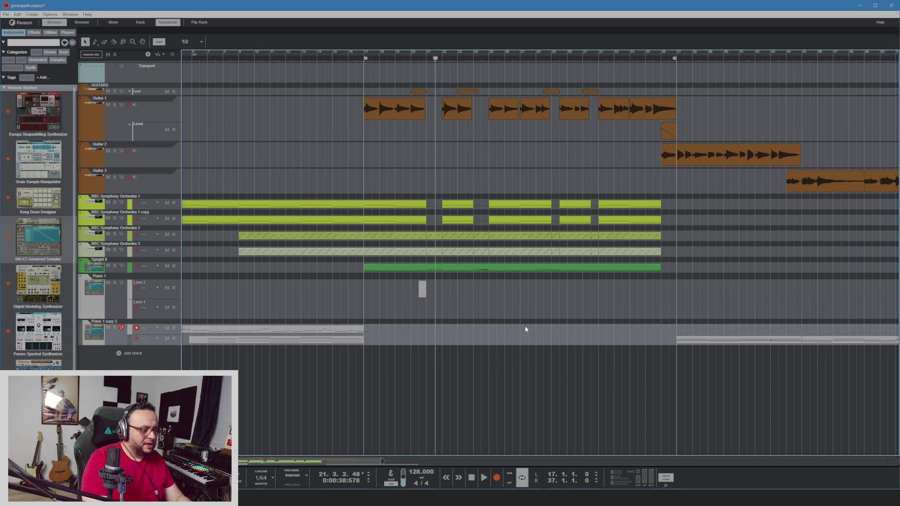
Mute the Piano 1 copy 2 track and play the song from 19.3.1.0
{"action": "left_click", "coordinate": [107, 329]}
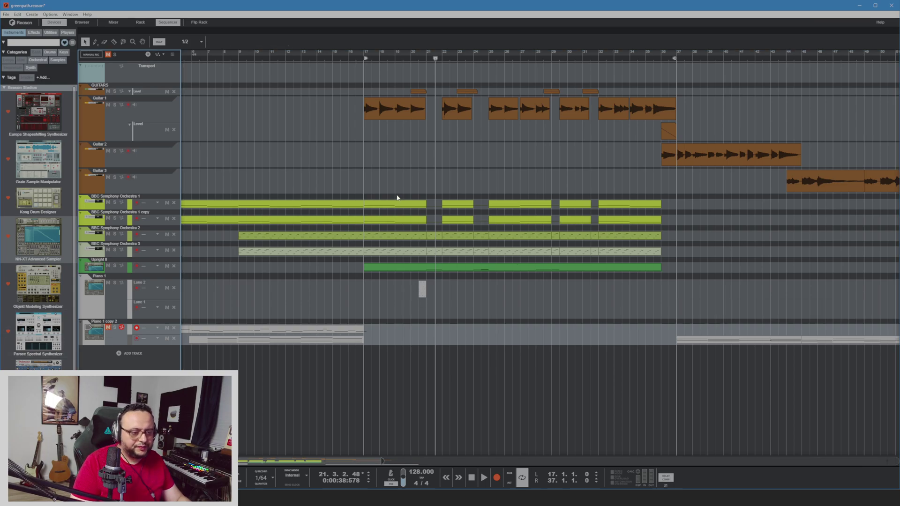
{"action": "left_click_drag", "start_coordinate": [435, 57], "coordinate": [404, 57]}
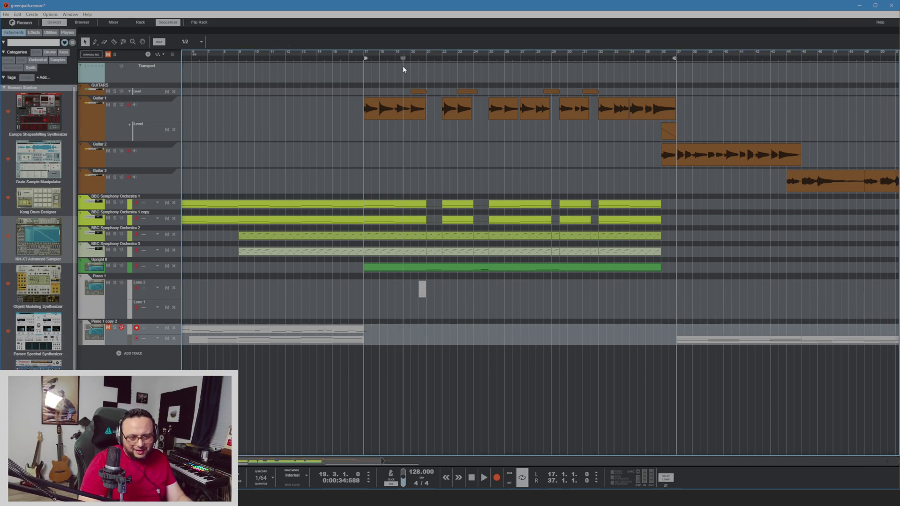
{"action": "key", "text": "space"}
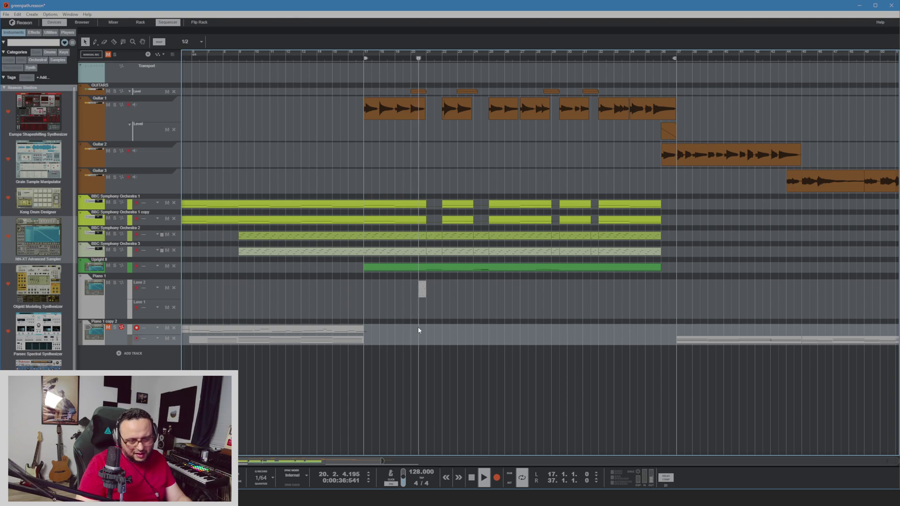
Stop playback, show the Piano 1 mix channel in the rack and expand its insert effects area
{"action": "left_click", "coordinate": [135, 309]}
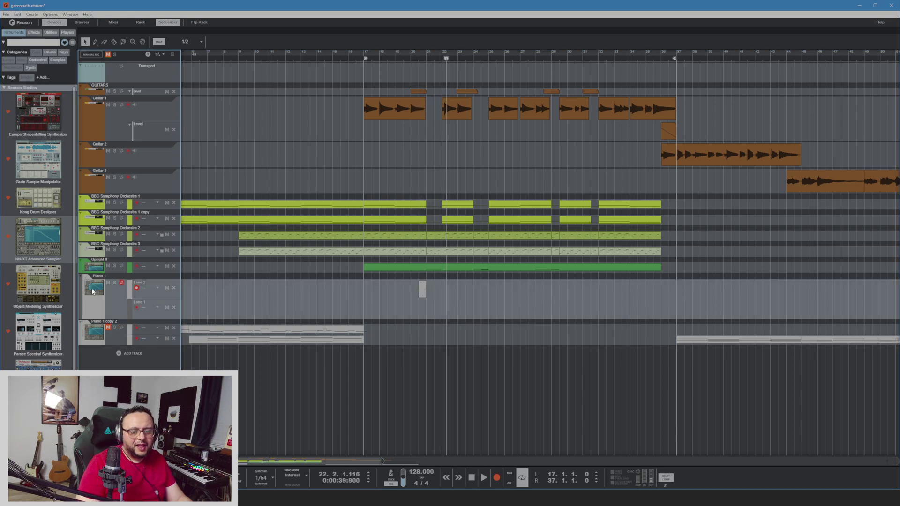
{"action": "left_click", "coordinate": [98, 291]}
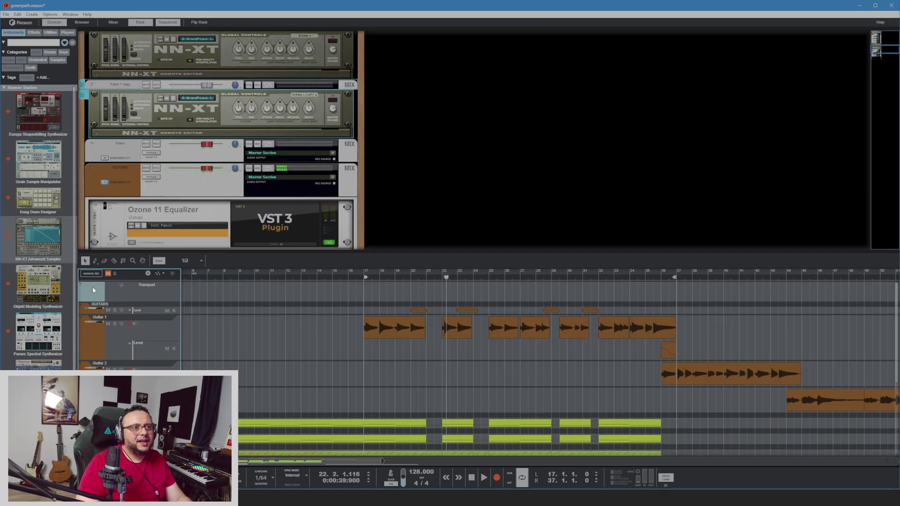
{"action": "left_click", "coordinate": [99, 91]}
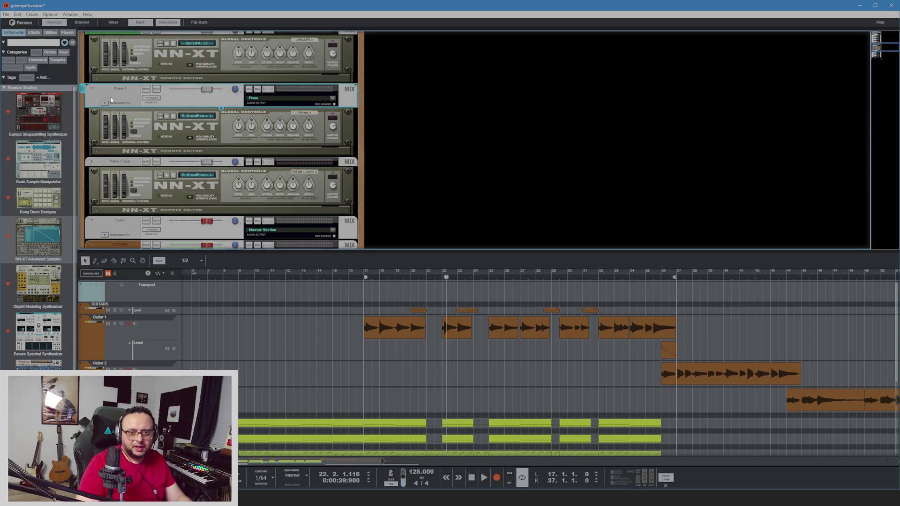
{"action": "left_click", "coordinate": [104, 103]}
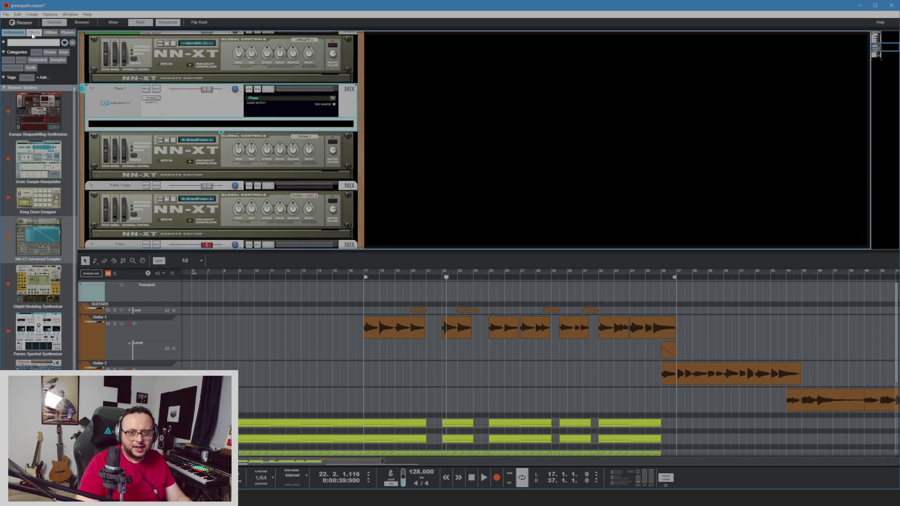
Add a Raum reverb to the Piano 1 channel's insert effects and play the song from 20.1.1.0
{"action": "left_click", "coordinate": [33, 34]}
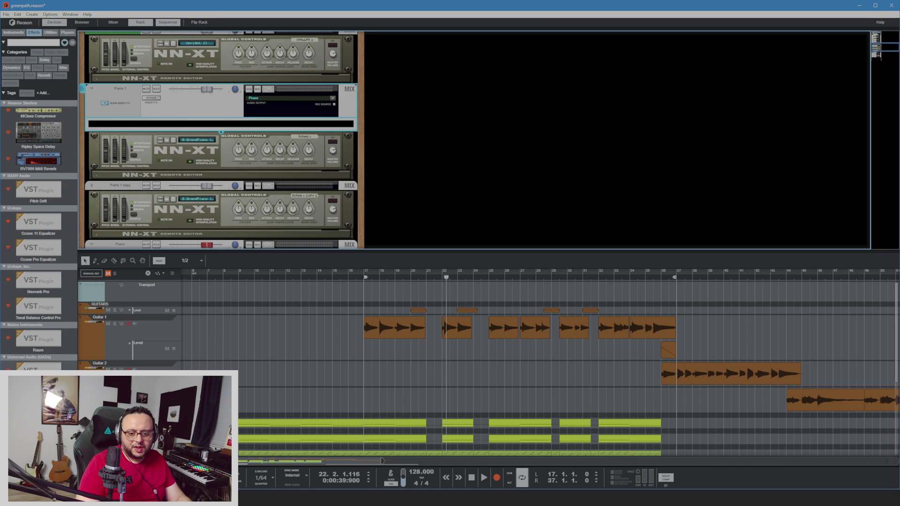
{"action": "left_click_drag", "start_coordinate": [38, 339], "coordinate": [195, 131]}
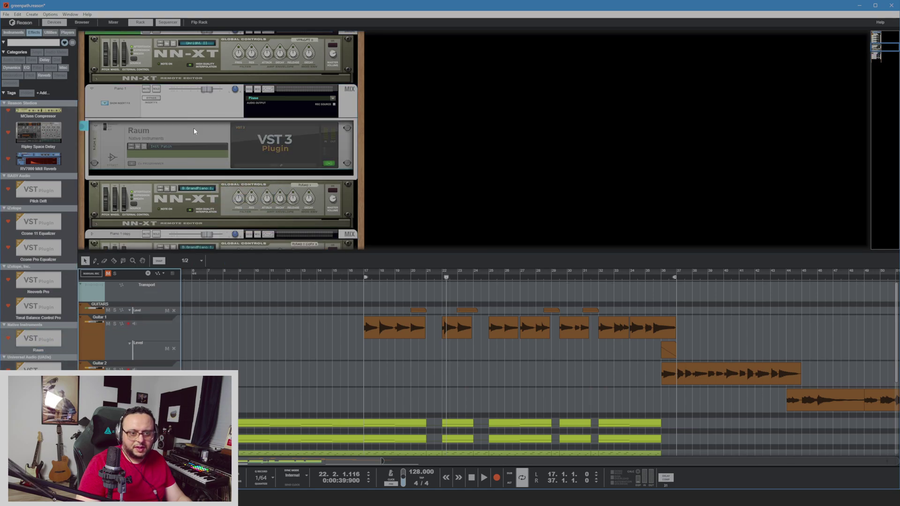
{"action": "left_click", "coordinate": [416, 276]}
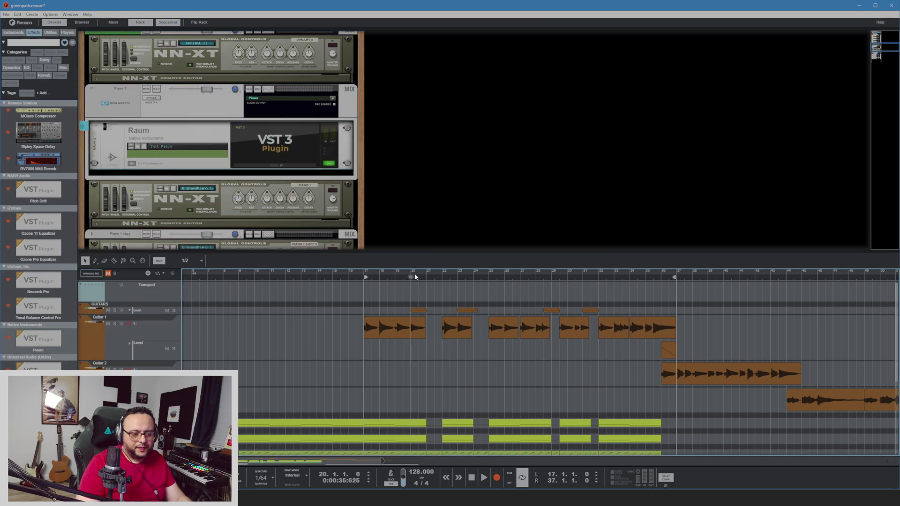
{"action": "key", "text": "space"}
{"action": "scroll", "coordinate": [429, 375], "scroll_direction": "down", "scroll_amount": 3}
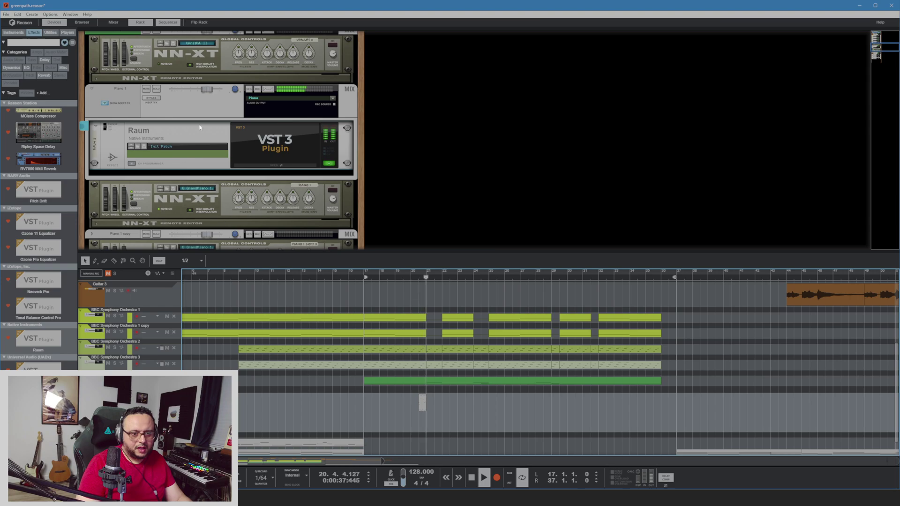
{"action": "scroll", "coordinate": [210, 117], "scroll_direction": "up", "scroll_amount": 1}
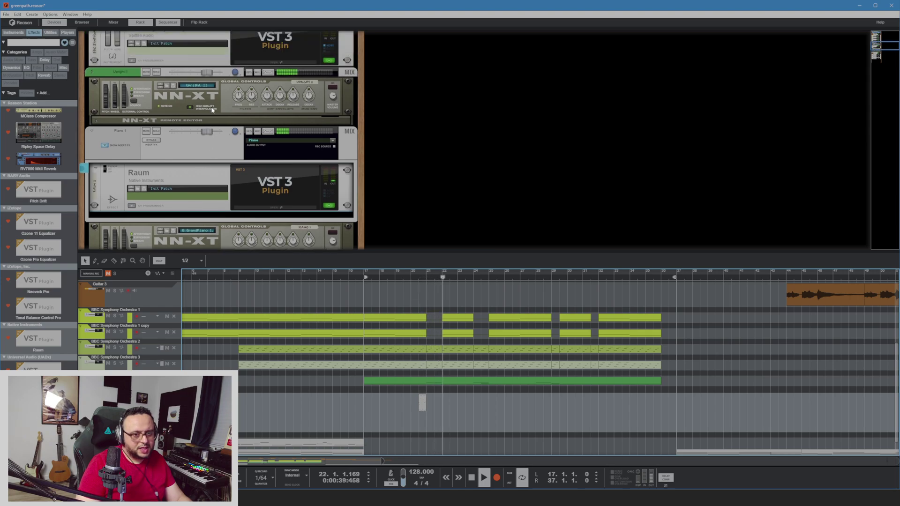
Lower the Piano 1 channel level in the rack while replaying the fill from bar 20 to judge the balance
{"action": "left_click_drag", "start_coordinate": [206, 132], "coordinate": [190, 136]}
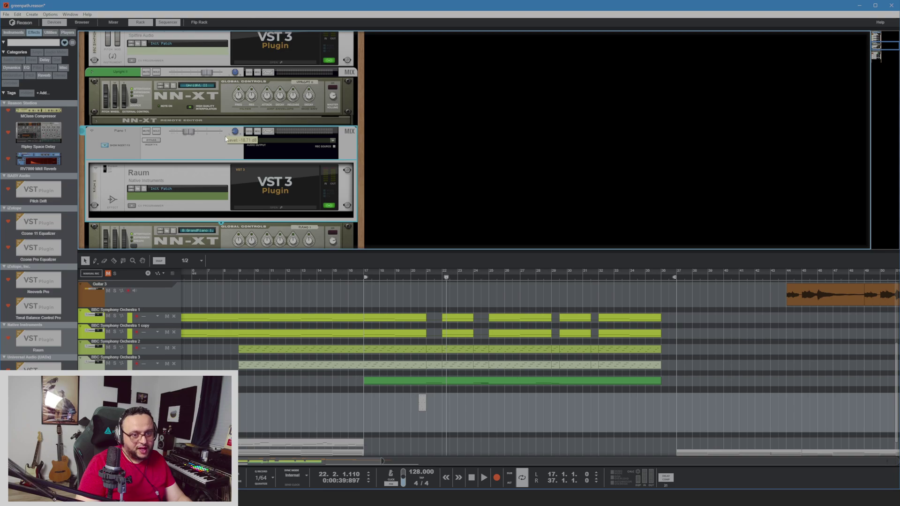
{"action": "left_click_drag", "start_coordinate": [414, 276], "coordinate": [420, 280]}
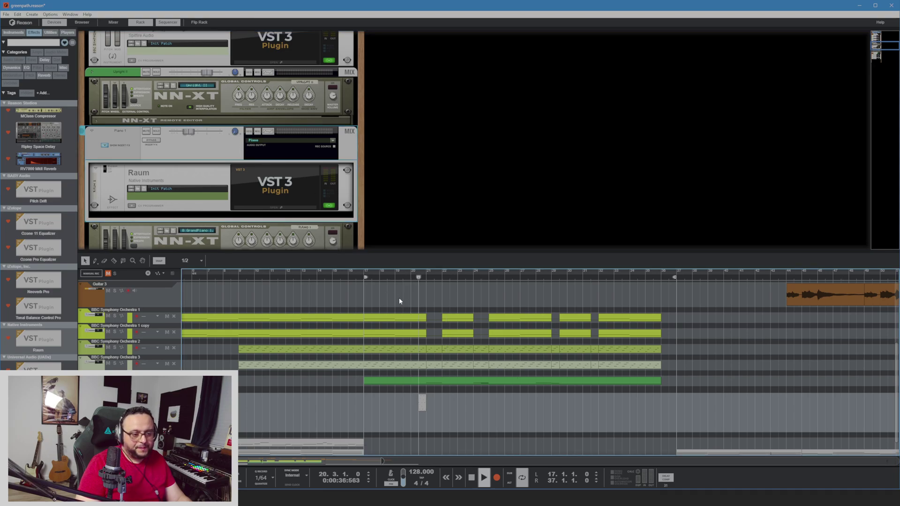
{"action": "key", "text": "space"}
{"action": "left_click", "coordinate": [376, 226]}
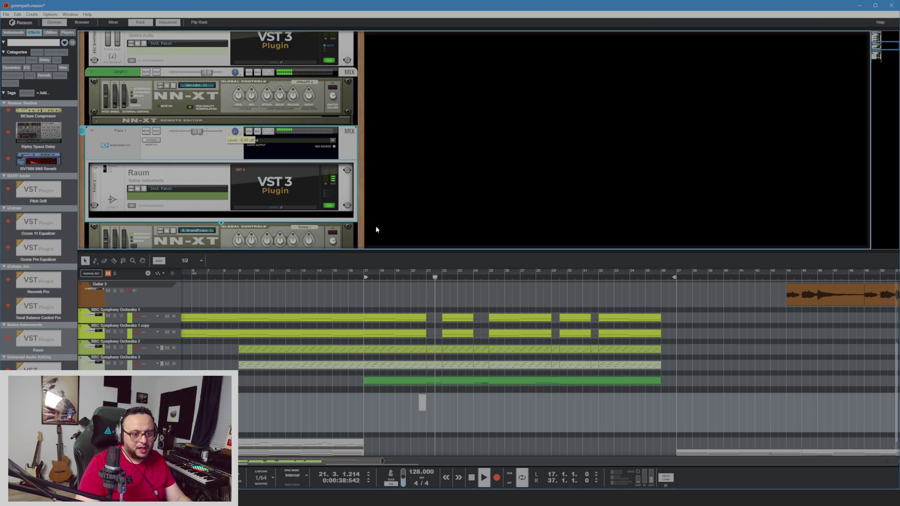
{"action": "left_click", "coordinate": [422, 278]}
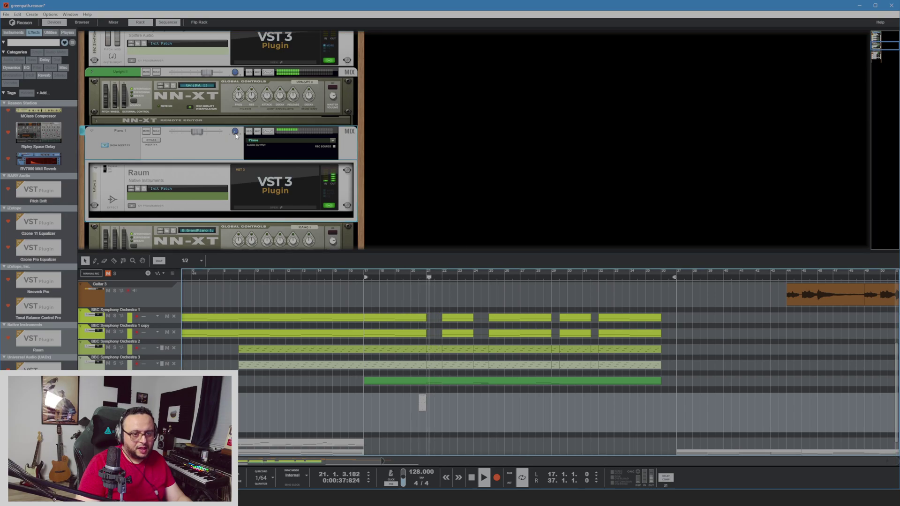
{"action": "left_click", "coordinate": [402, 236]}
{"action": "left_click", "coordinate": [401, 277]}
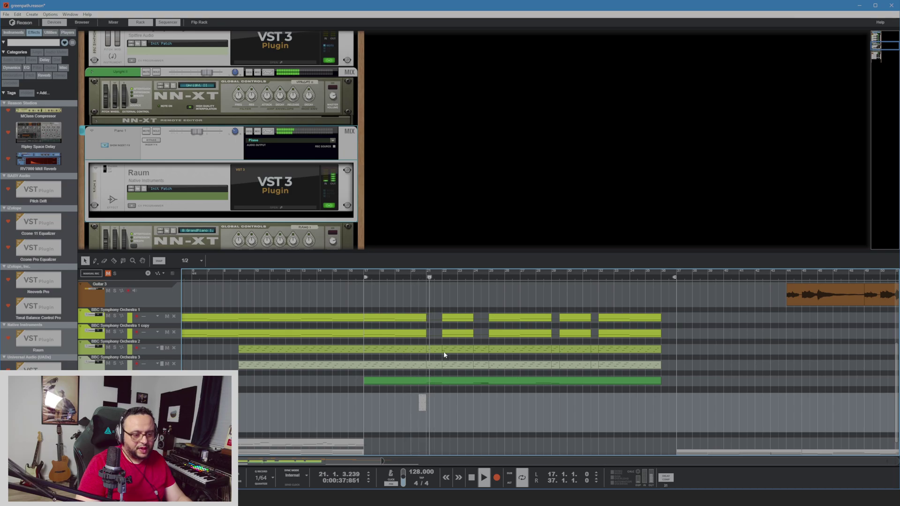
{"action": "key", "text": "space"}
Create an automation lane for the Piano 1 channel's pan
{"action": "left_click", "coordinate": [422, 405]}
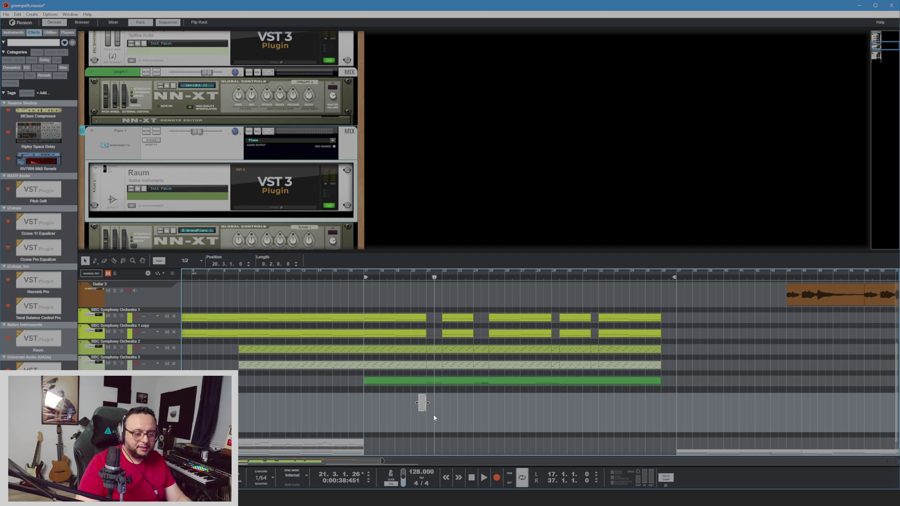
{"action": "left_click", "coordinate": [234, 133]}
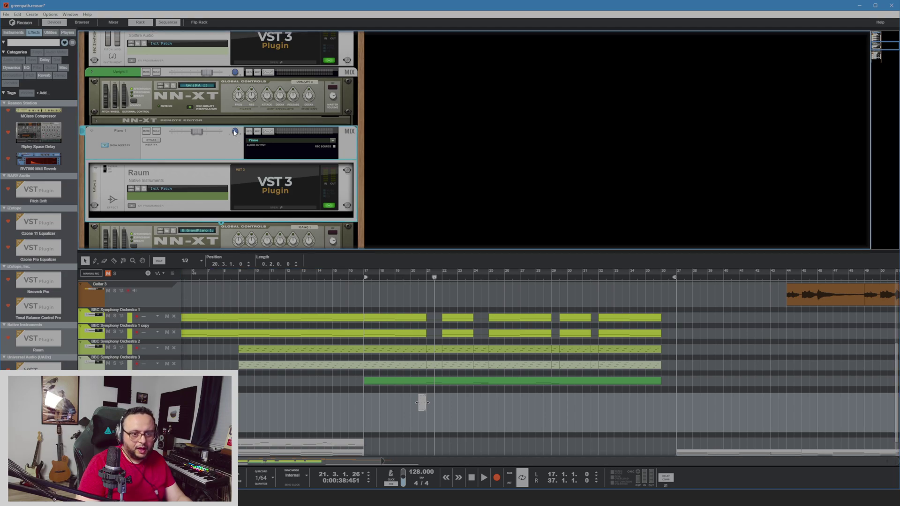
{"action": "right_click", "coordinate": [234, 133]}
{"action": "left_click", "coordinate": [479, 379]}
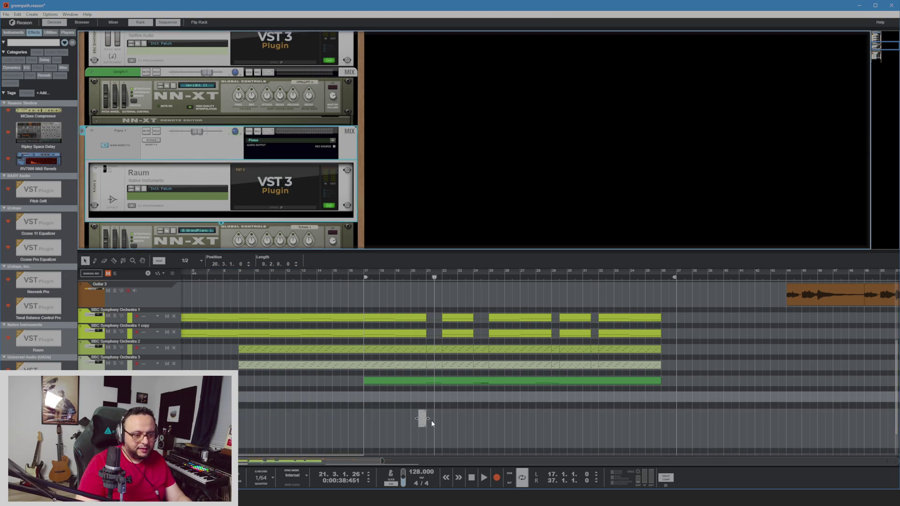
Draw a pan automation clip from 20.3.1.0 to bar 22, ramp it from -100 to 96, and play it from bar 20
{"action": "key", "text": "e"}
{"action": "key", "text": "p"}
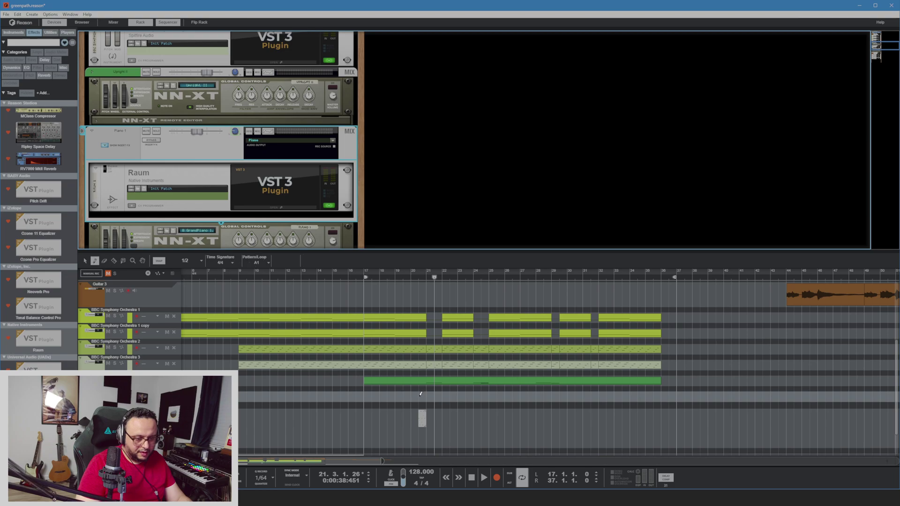
{"action": "left_click_drag", "start_coordinate": [419, 396], "coordinate": [439, 396]}
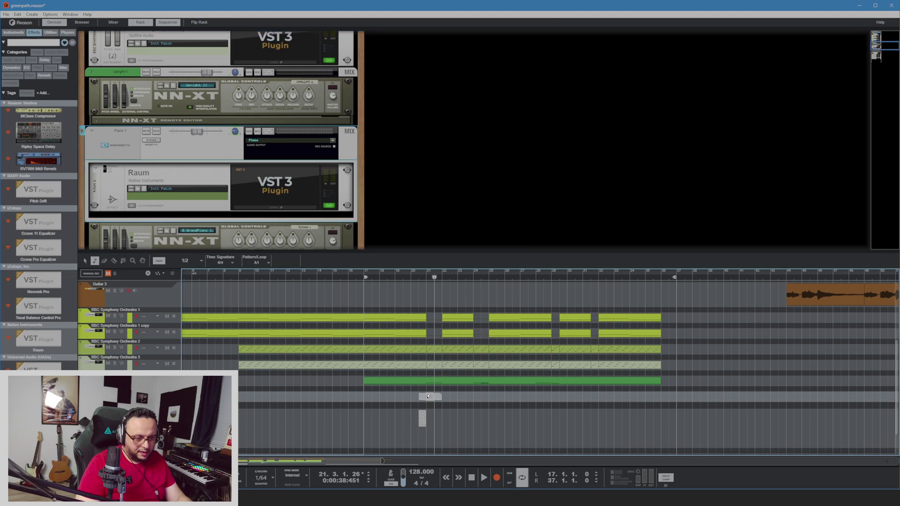
{"action": "key", "text": "q"}
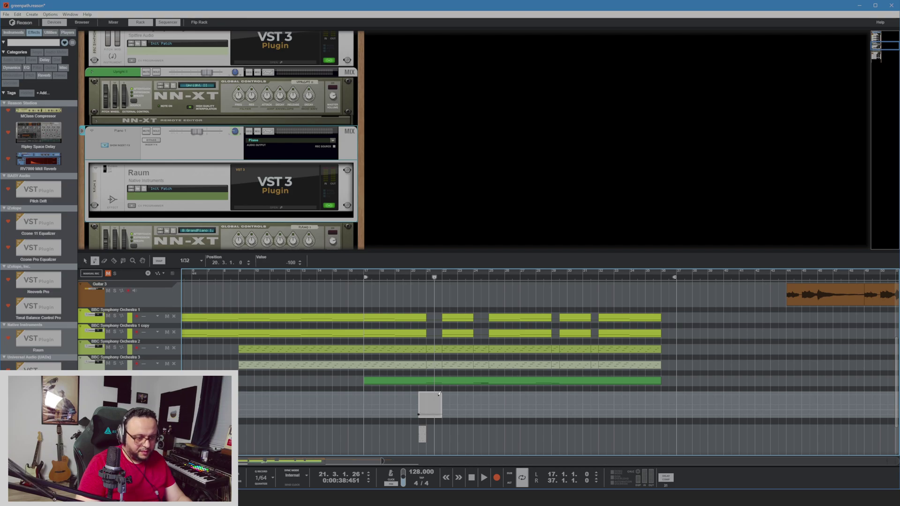
{"action": "left_click", "coordinate": [412, 277]}
{"action": "key", "text": "space"}
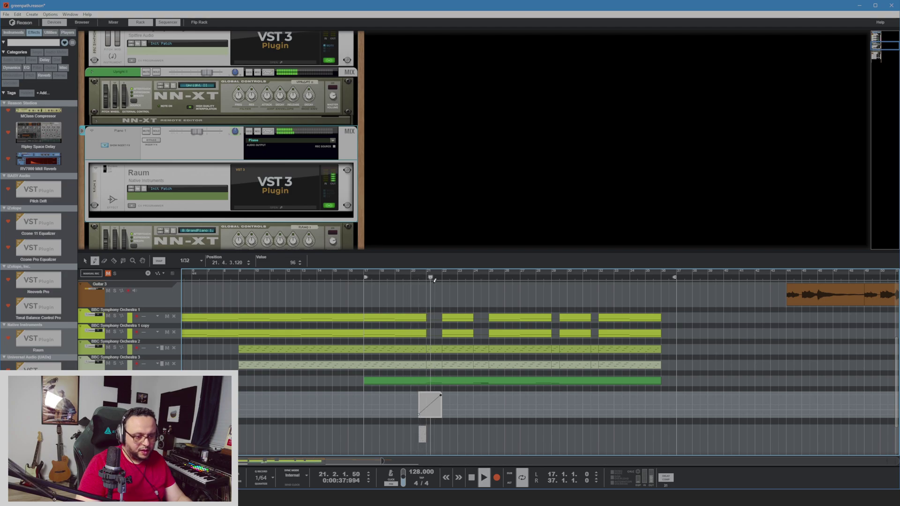
Move the pan ramp's end point to 21.2.2.0 and replay the fill from about 19.4.2.120
{"action": "key", "text": "q"}
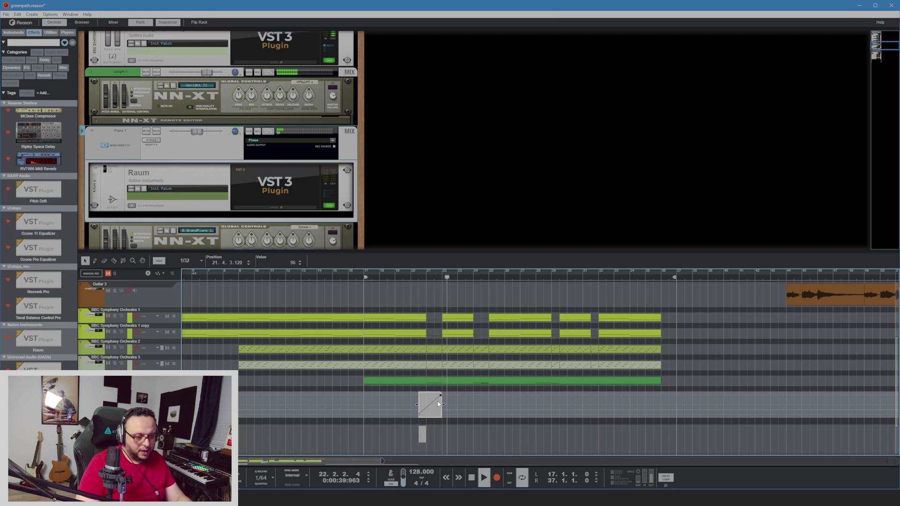
{"action": "key", "text": "space"}
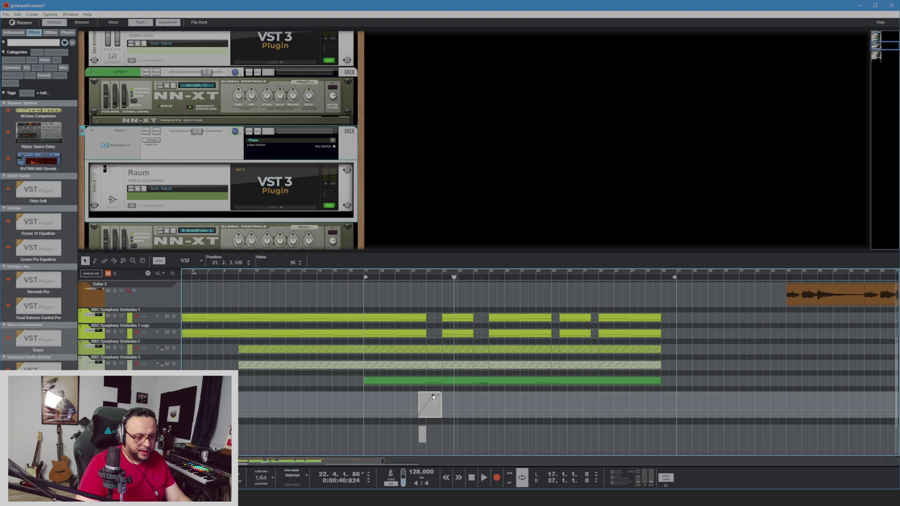
{"action": "left_click", "coordinate": [409, 277]}
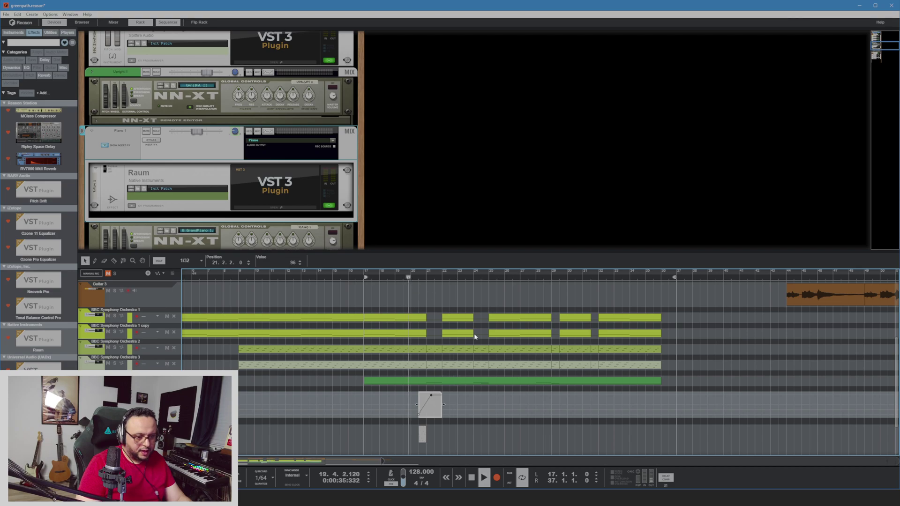
{"action": "key", "text": "space"}
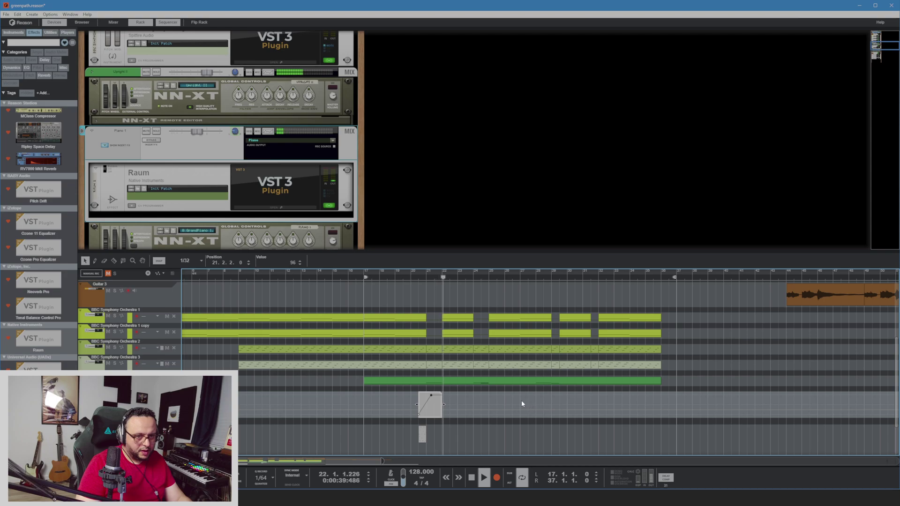
Shorten the pan automation clip to end at about 21.3.1.0, play on from bar 22 and leave the clip's editing mode
{"action": "key", "text": "space"}
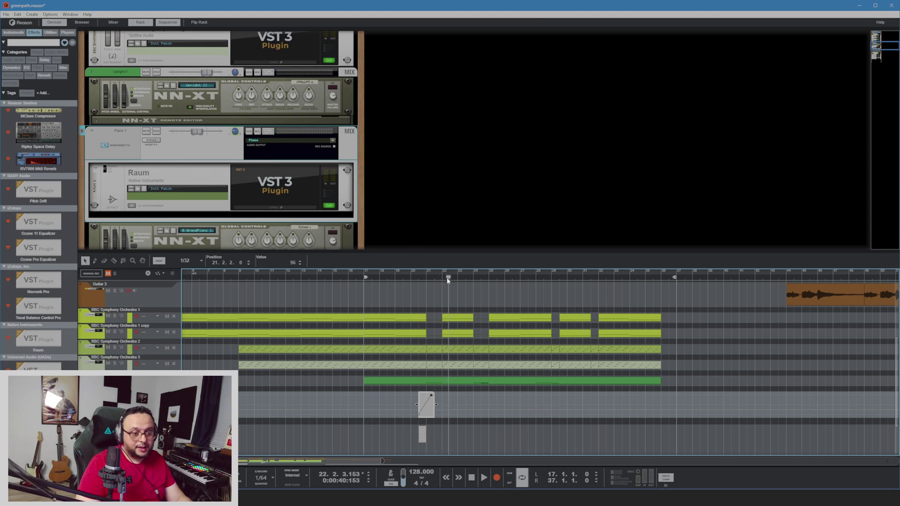
{"action": "key", "text": "space"}
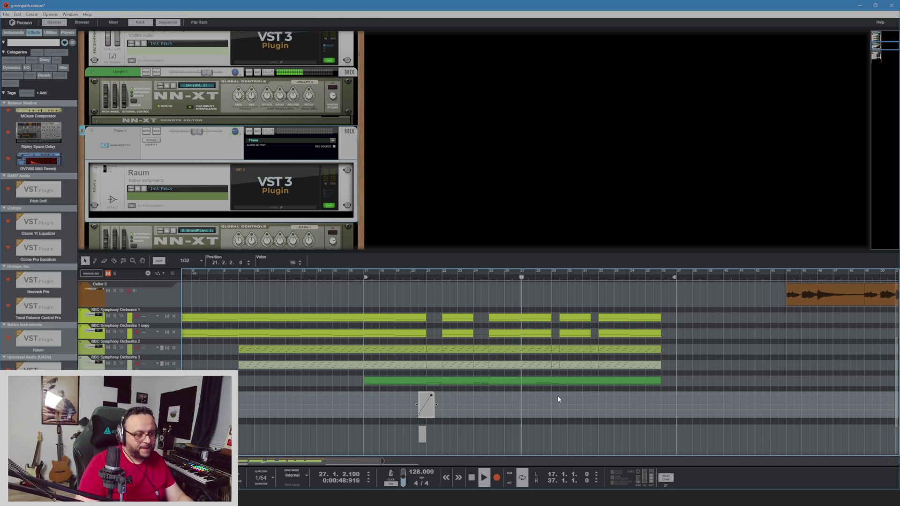
{"action": "left_click", "coordinate": [389, 431]}
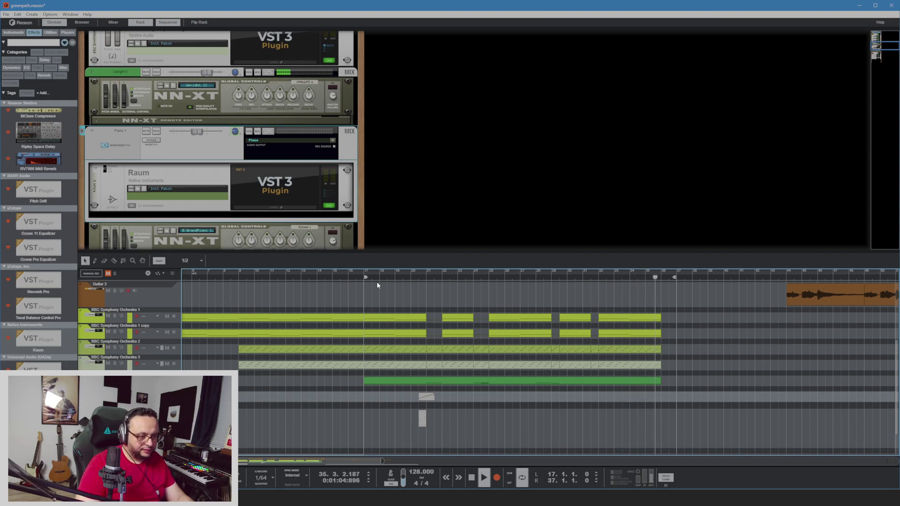
Stop playback and move both the left locator and the play position to 1.1.1.0
{"action": "key", "text": "space"}
{"action": "left_click_drag", "start_coordinate": [365, 279], "coordinate": [212, 301]}
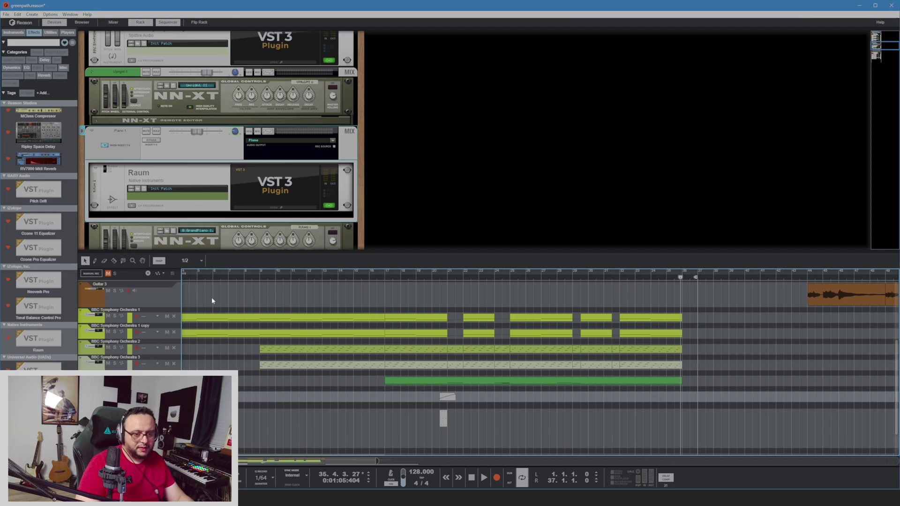
{"action": "left_click_drag", "start_coordinate": [288, 273], "coordinate": [184, 277]}
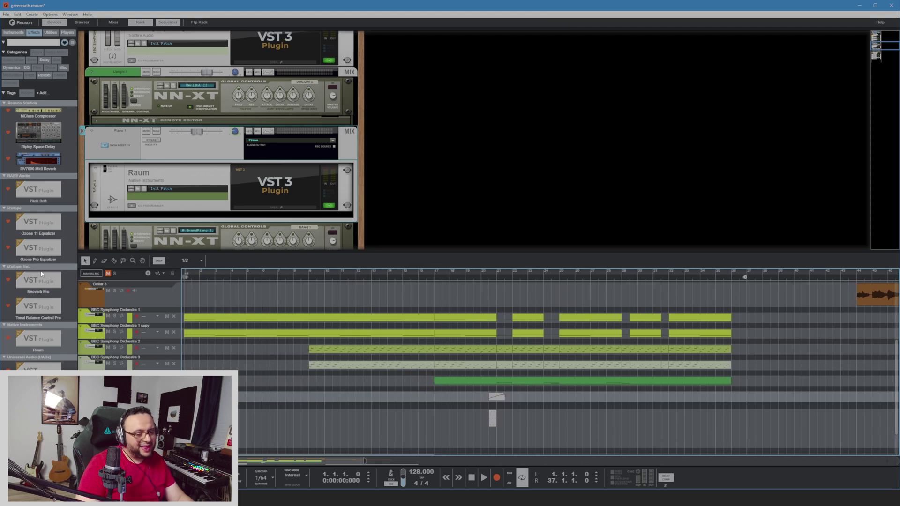
Display the mixer together with the rack and sequencer, and show its master fader
{"action": "scroll", "coordinate": [375, 420], "scroll_direction": "down", "scroll_amount": 2}
{"action": "scroll", "coordinate": [393, 417], "scroll_direction": "up", "scroll_amount": 6}
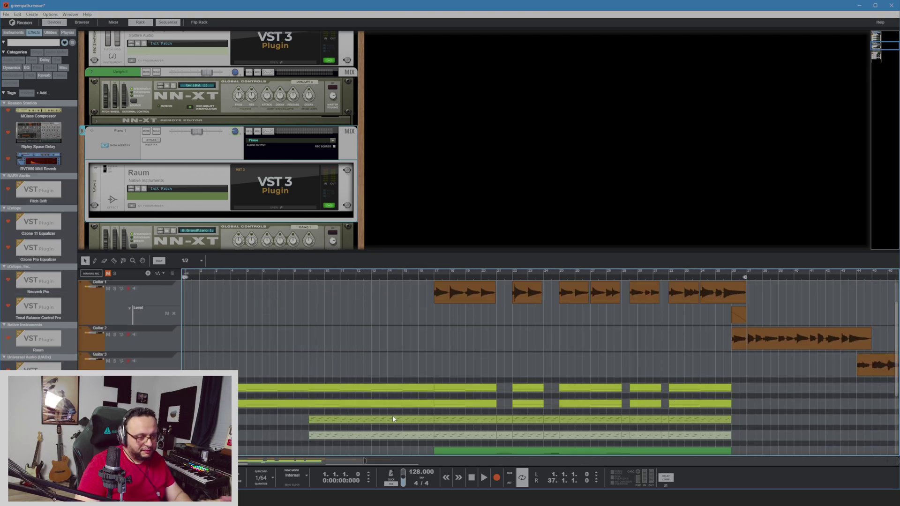
{"action": "scroll", "coordinate": [328, 383], "scroll_direction": "up", "scroll_amount": 2}
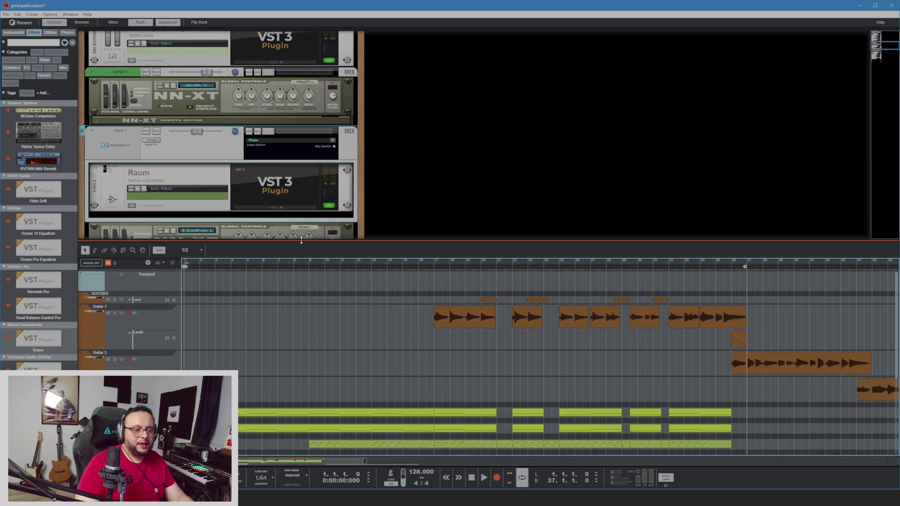
{"action": "left_click_drag", "start_coordinate": [303, 255], "coordinate": [327, 245]}
{"action": "left_click", "coordinate": [109, 22]}
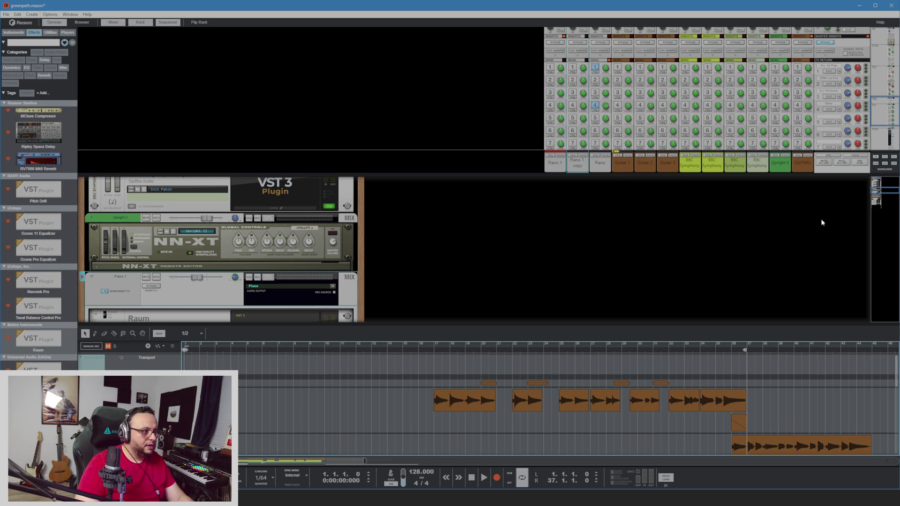
{"action": "left_click_drag", "start_coordinate": [774, 324], "coordinate": [779, 242]}
{"action": "scroll", "coordinate": [836, 119], "scroll_direction": "down", "scroll_amount": 5}
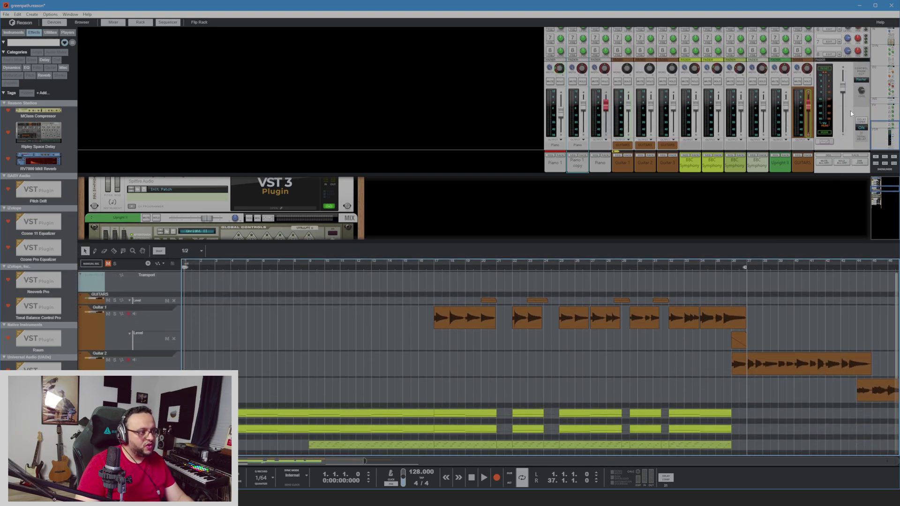
Create a Master Level automation lane and draw an 8-bar clip from 1.1.1.0 with a fade-in rising to 732 at 8.4.3.0
{"action": "left_click", "coordinate": [842, 90], "text": "alt"}
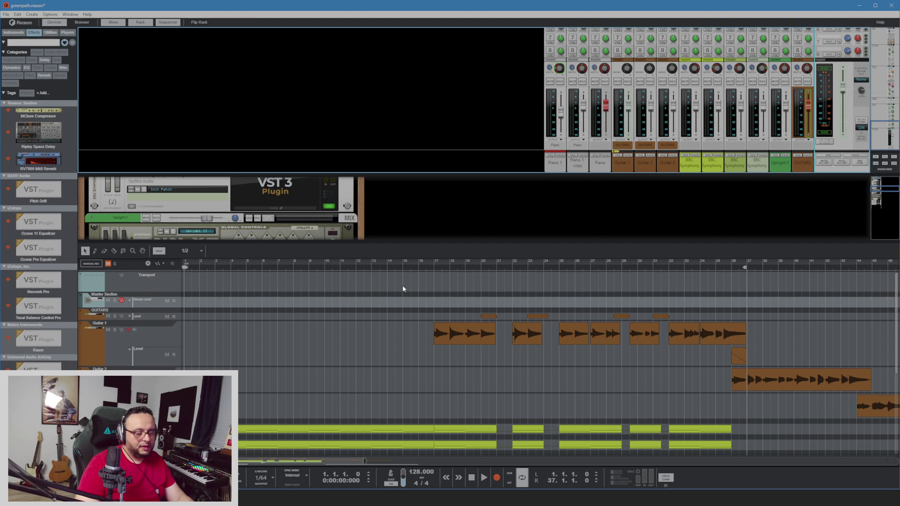
{"action": "key", "text": "w"}
{"action": "mouse_move", "coordinate": [186, 301]}
{"action": "left_mouse_down"}
{"action": "mouse_move", "coordinate": [411, 304]}
{"action": "mouse_move", "coordinate": [253, 303]}
{"action": "mouse_move", "coordinate": [285, 302]}
{"action": "left_mouse_up"}
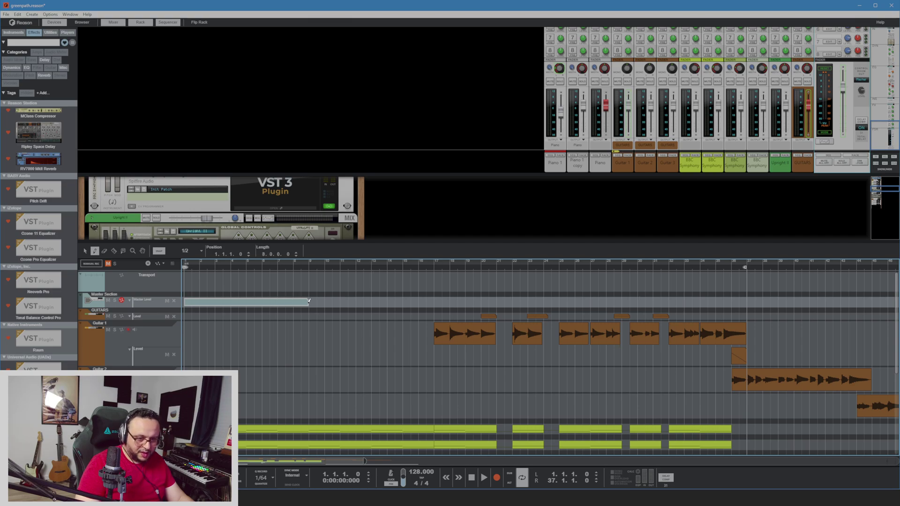
{"action": "key", "text": "q"}
{"action": "double_click", "coordinate": [282, 304]}
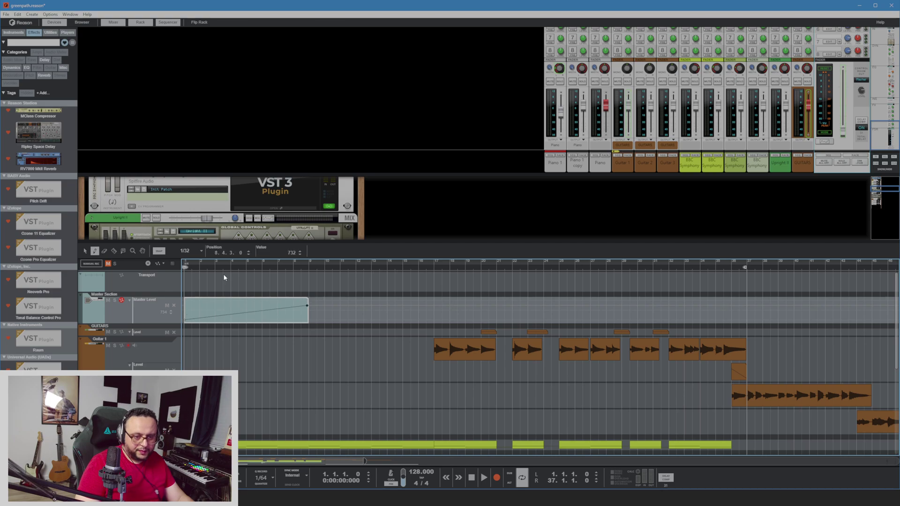
Play the master fade-in from 1.1.1.0 and close the Master Level automation clip
{"action": "key", "text": "space"}
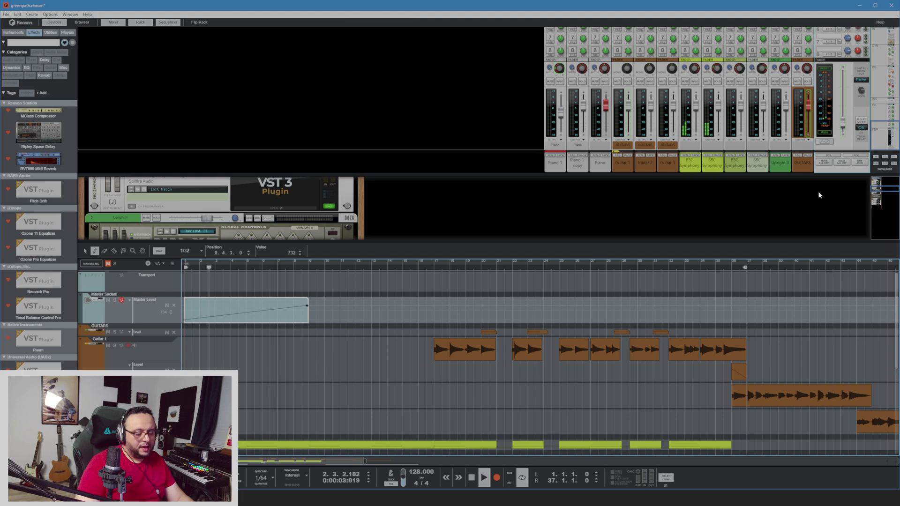
{"action": "key", "text": "q"}
{"action": "left_click", "coordinate": [373, 284]}
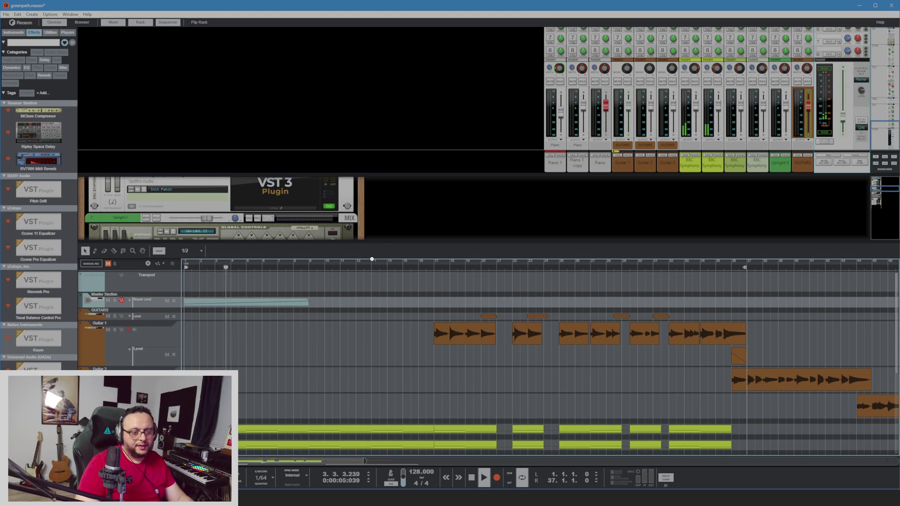
Expand the sequencer over the mixer and rack, and draw a one-bar clip at 24.1.1.0 in Lane 2 of Piano 1
{"action": "left_click_drag", "start_coordinate": [373, 242], "coordinate": [356, 29]}
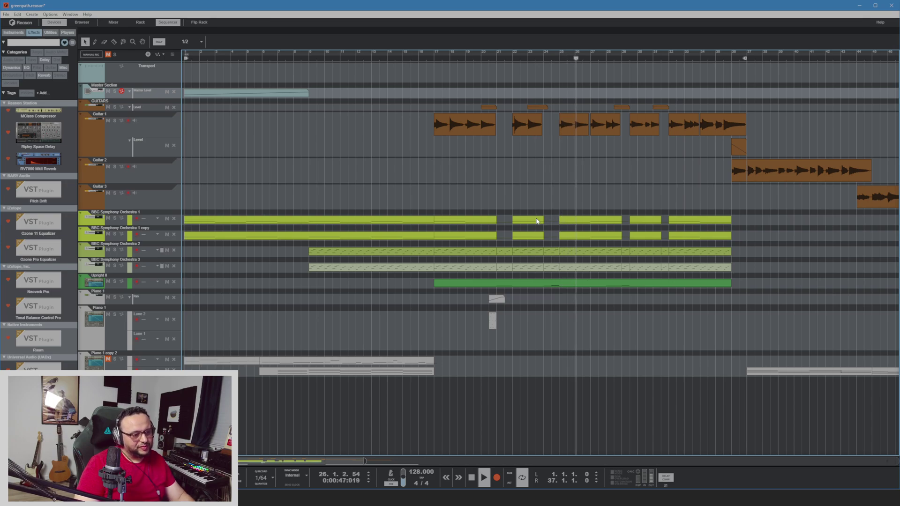
{"action": "key", "text": "space"}
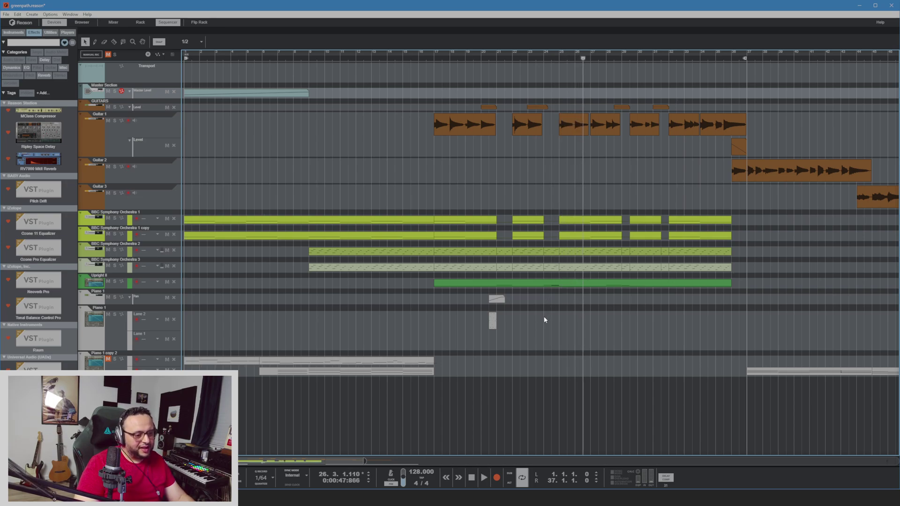
{"action": "left_click", "coordinate": [546, 321], "text": "alt"}
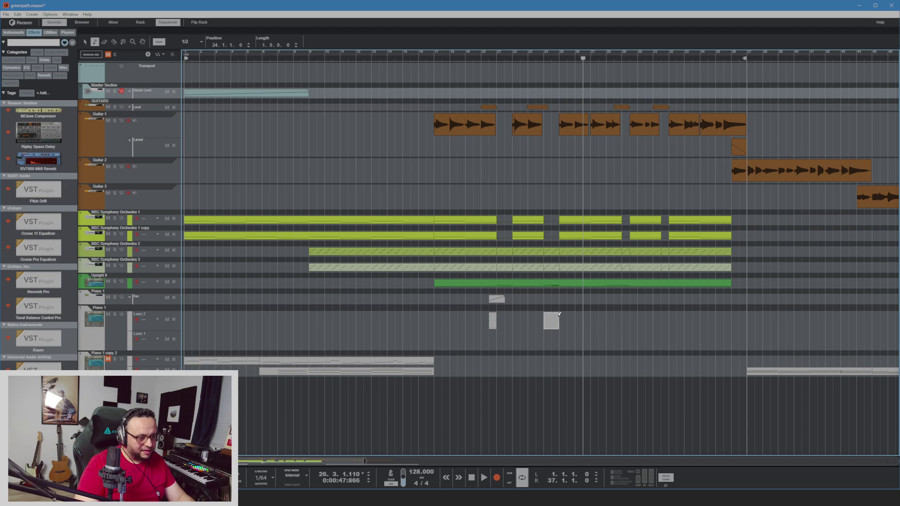
Examine the Upright track's notes around bar 24 as a pitch reference for the empty piano clip
{"action": "double_click", "coordinate": [552, 323]}
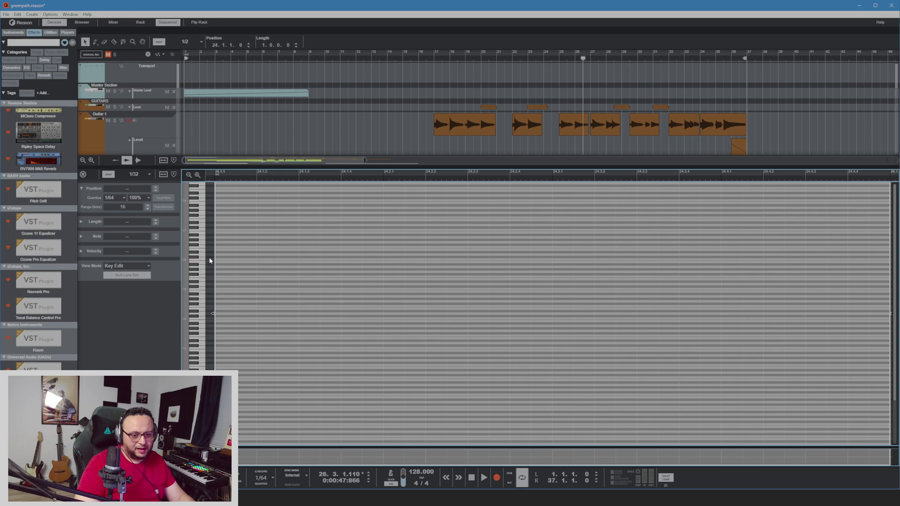
{"action": "key", "text": "w"}
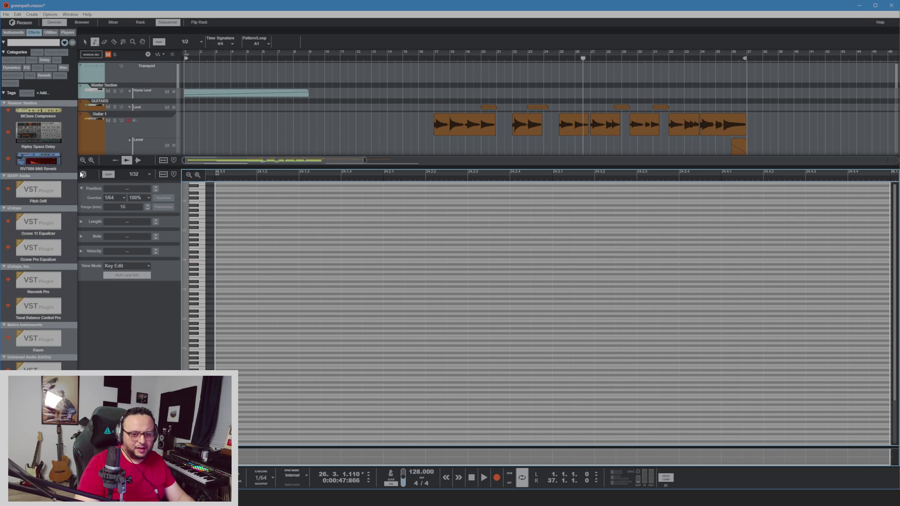
{"action": "left_click", "coordinate": [83, 174]}
{"action": "key", "text": "q"}
{"action": "double_click", "coordinate": [553, 280]}
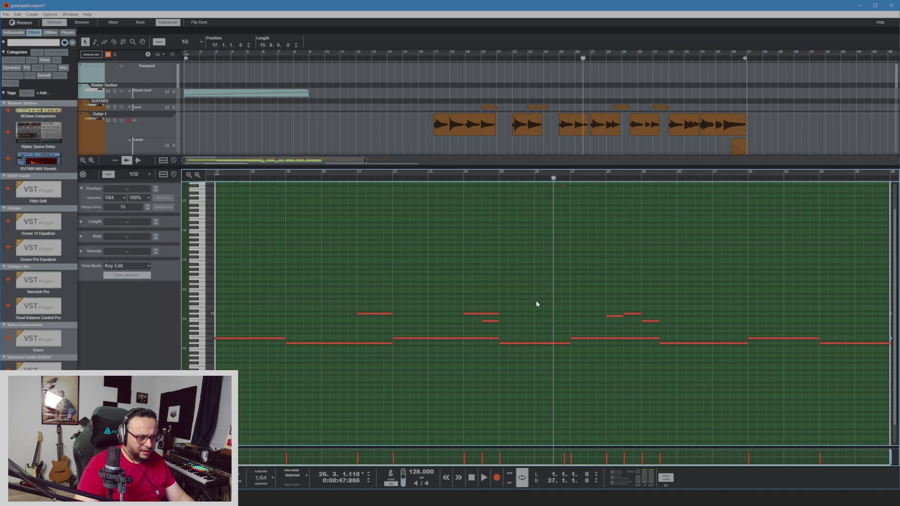
{"action": "left_click_drag", "start_coordinate": [466, 276], "coordinate": [505, 327]}
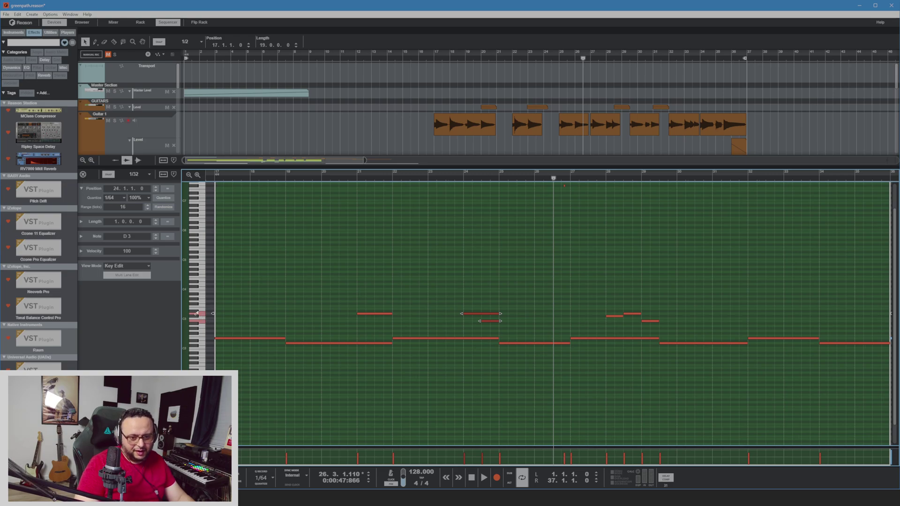
{"action": "left_click", "coordinate": [83, 174]}
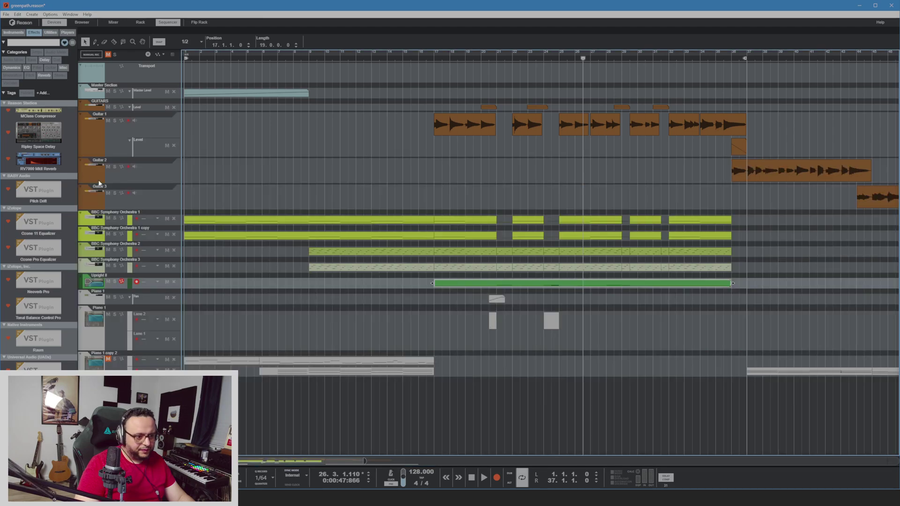
In the bar 24 piano clip, draw a D5 note from 24.1.1.0 to 24.2.3.0 and a B4 note from there to the clip end
{"action": "left_click", "coordinate": [550, 322]}
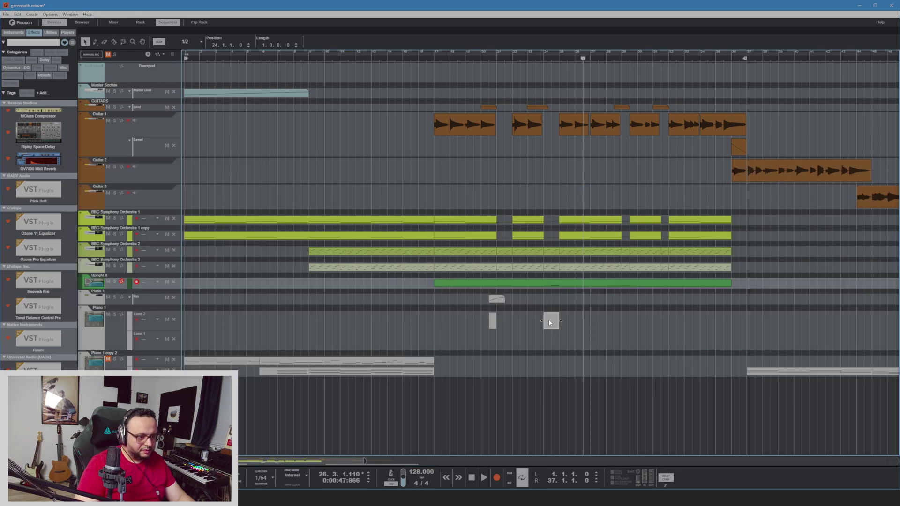
{"action": "scroll", "coordinate": [557, 309], "scroll_direction": "up", "scroll_amount": 5}
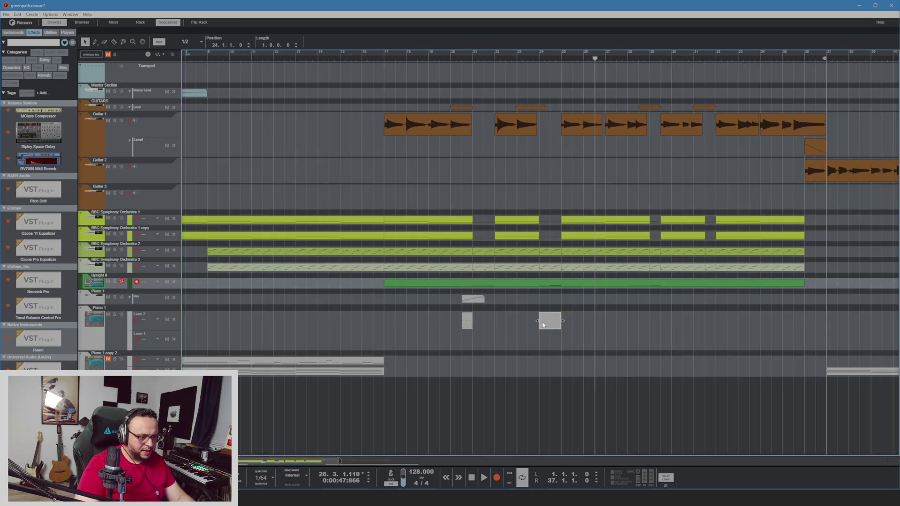
{"action": "double_click", "coordinate": [556, 323]}
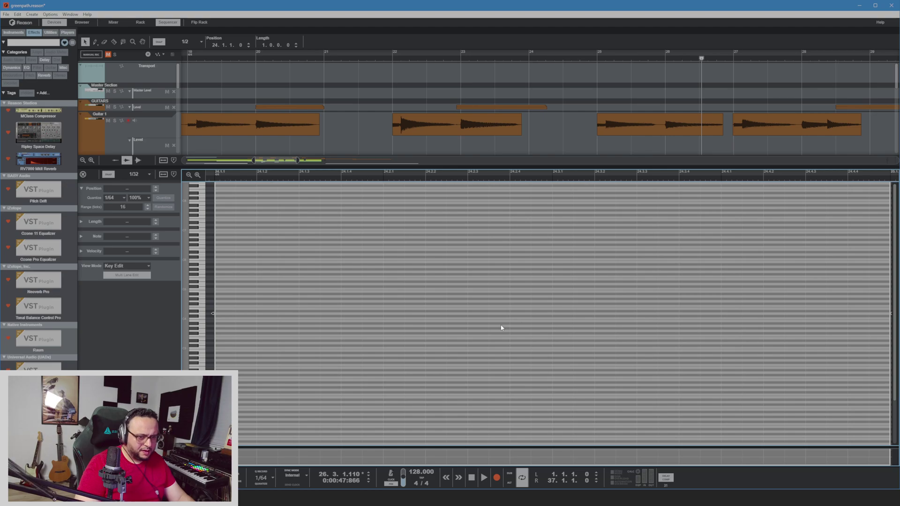
{"action": "scroll", "coordinate": [460, 321], "scroll_direction": "down", "scroll_amount": 3}
{"action": "scroll", "coordinate": [460, 323], "scroll_direction": "up", "scroll_amount": 2}
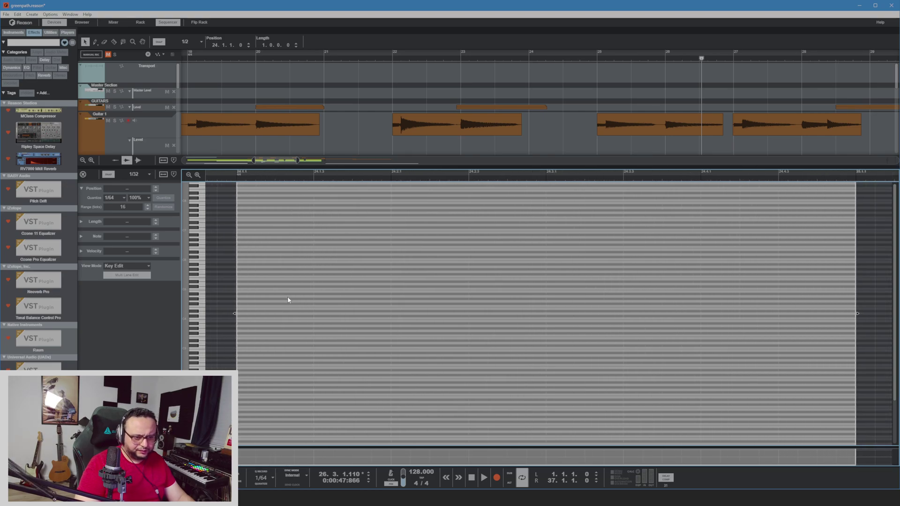
{"action": "key", "text": "w"}
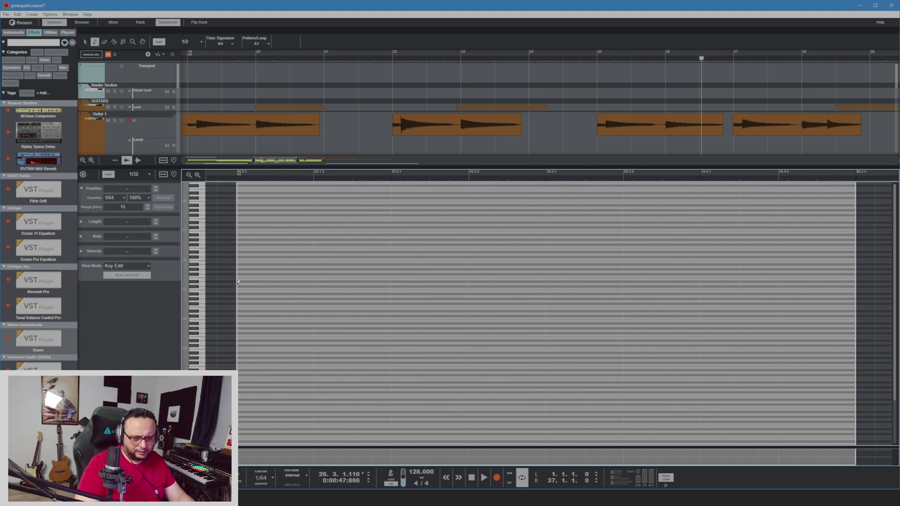
{"action": "left_click", "coordinate": [239, 283]}
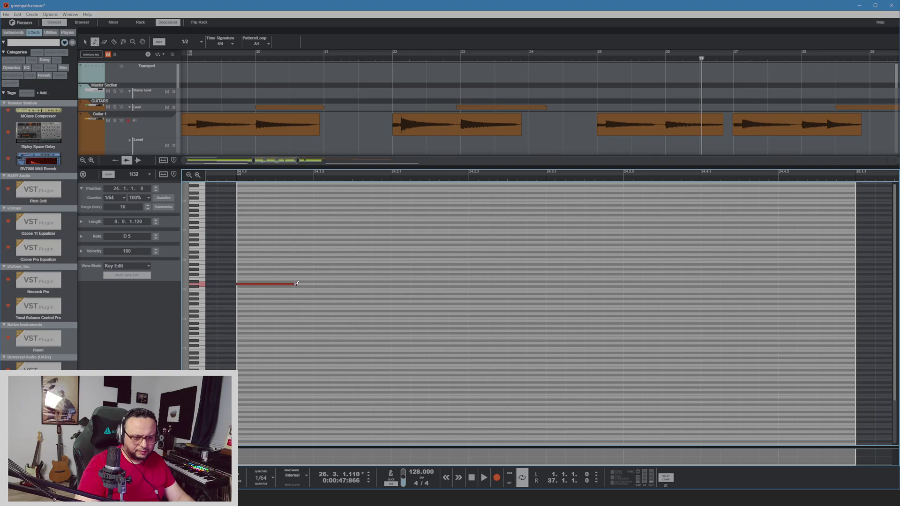
{"action": "left_click_drag", "start_coordinate": [297, 284], "coordinate": [318, 284]}
{"action": "mouse_move", "coordinate": [376, 280]}
{"action": "left_mouse_down"}
{"action": "mouse_move", "coordinate": [520, 282]}
{"action": "mouse_move", "coordinate": [468, 280]}
{"action": "mouse_move", "coordinate": [488, 291]}
{"action": "mouse_move", "coordinate": [839, 289]}
{"action": "left_mouse_up"}
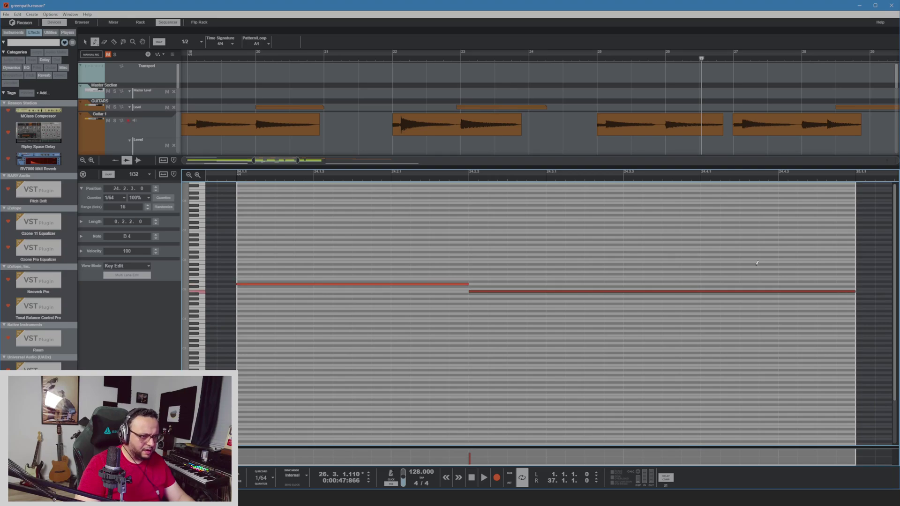
Play the bar 24 piano clip from its start and close it
{"action": "left_click", "coordinate": [226, 178]}
{"action": "key", "text": "space"}
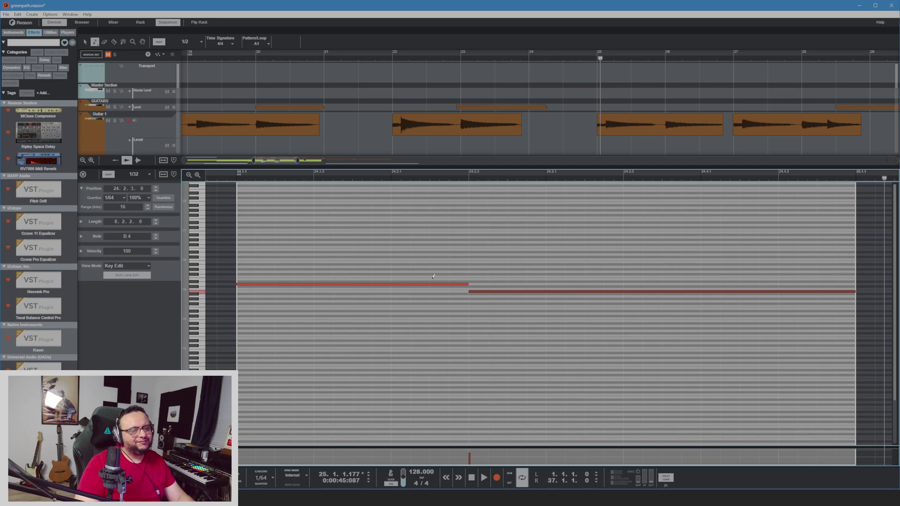
{"action": "left_click", "coordinate": [84, 175]}
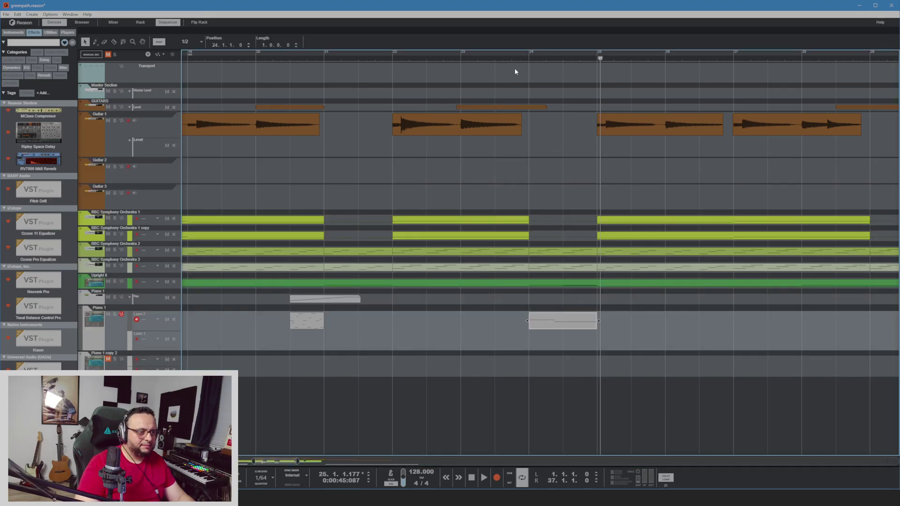
Play the arrangement from around the middle of bar 22 to hear the bar 24 piano fill in context
{"action": "left_click", "coordinate": [492, 61]}
{"action": "left_click", "coordinate": [427, 62]}
{"action": "key", "text": "space"}
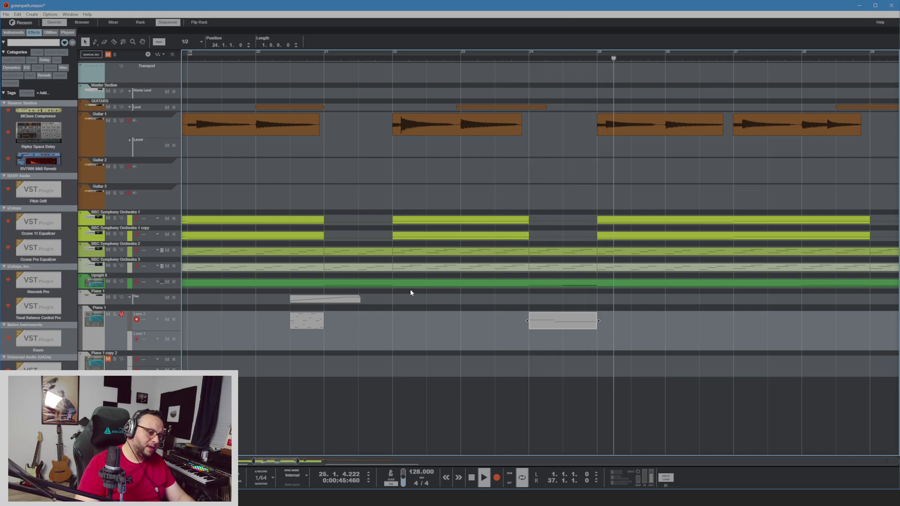
{"action": "scroll", "coordinate": [521, 330], "scroll_direction": "down", "scroll_amount": 5}
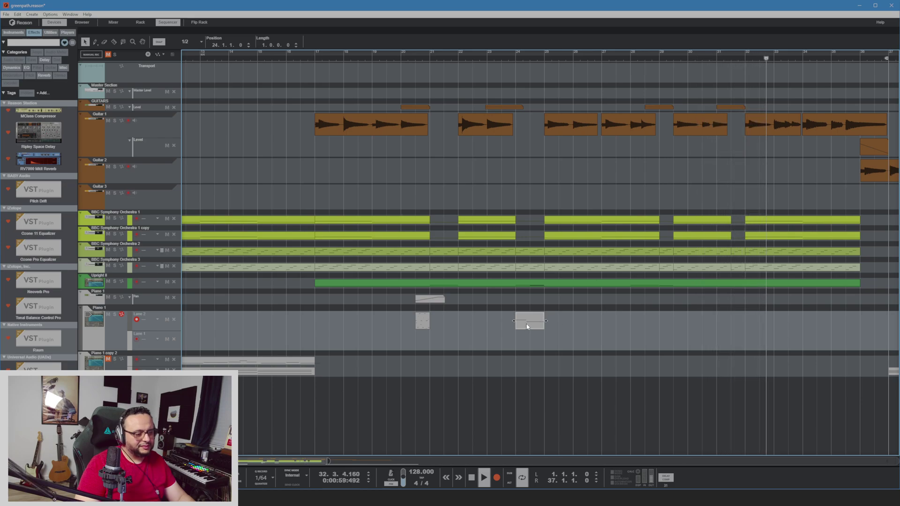
{"action": "scroll", "coordinate": [525, 321], "scroll_direction": "down", "scroll_amount": 2}
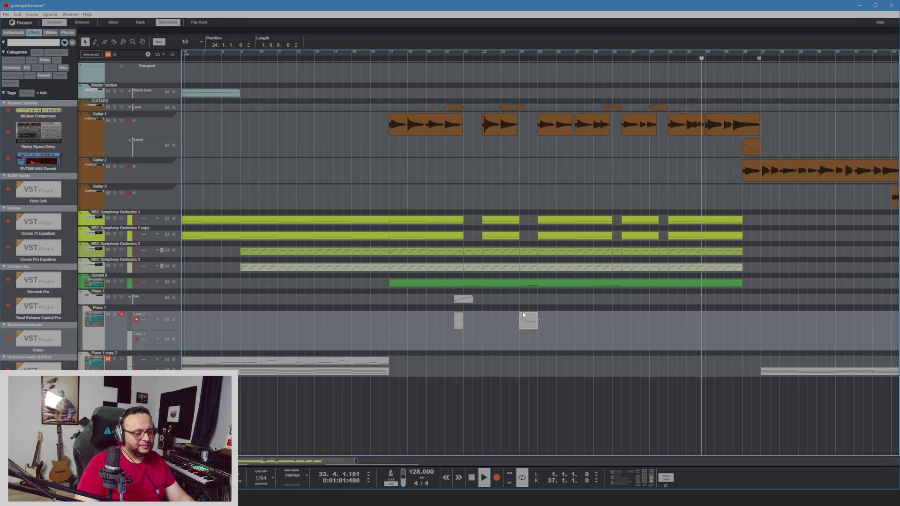
{"action": "scroll", "coordinate": [524, 315], "scroll_direction": "down", "scroll_amount": 3}
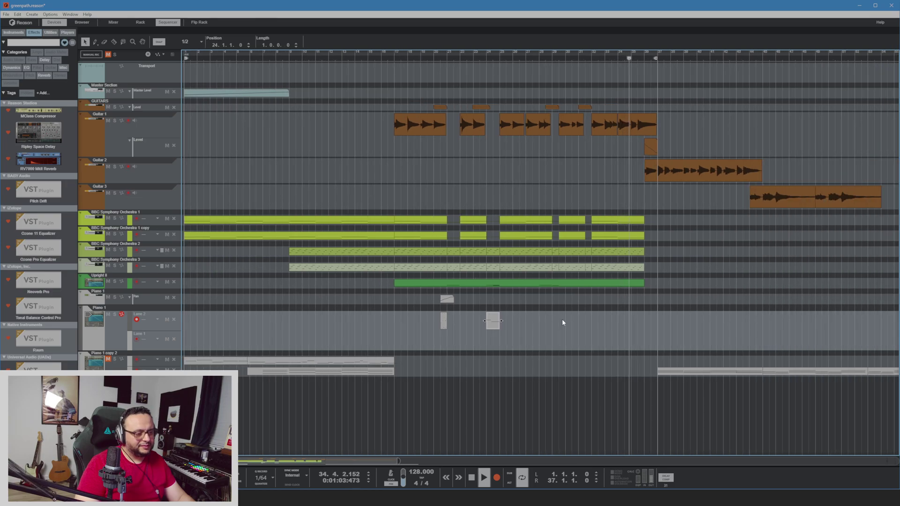
{"action": "key", "text": "space"}
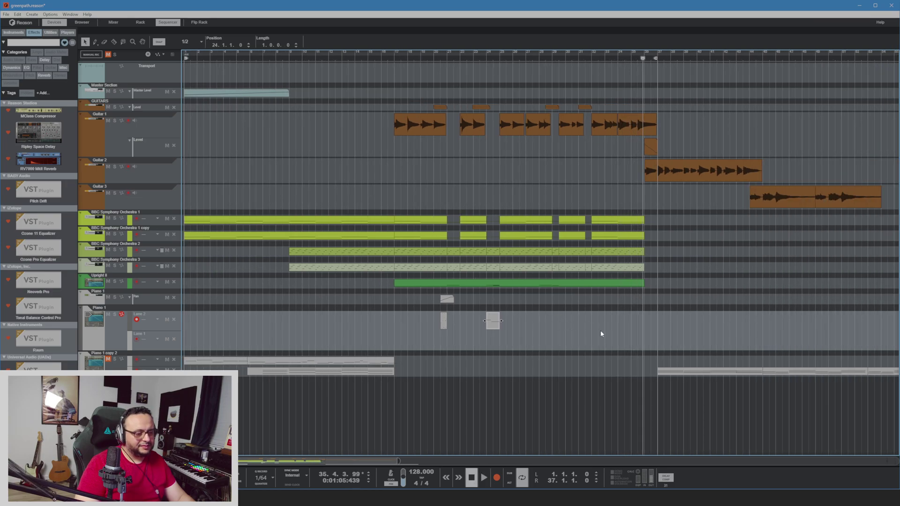
{"action": "left_click", "coordinate": [379, 371]}
{"action": "left_click", "coordinate": [379, 364]}
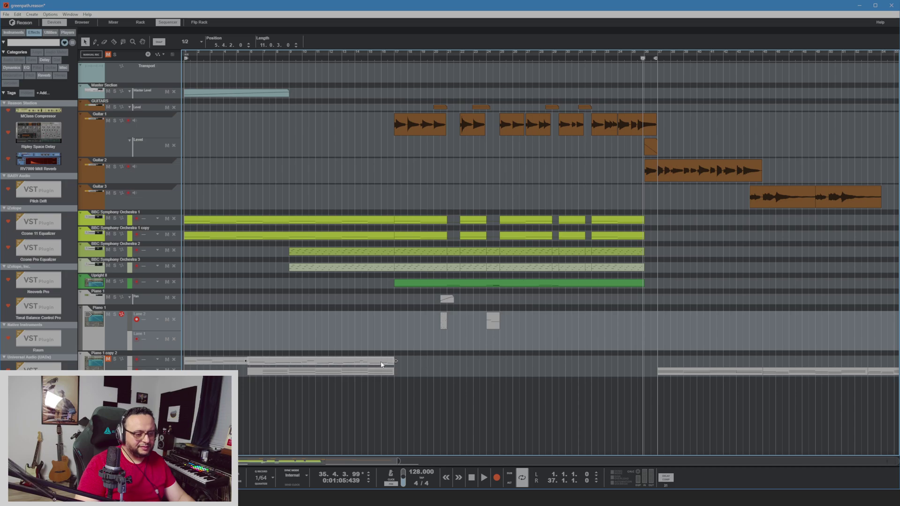
{"action": "left_click", "coordinate": [537, 336]}
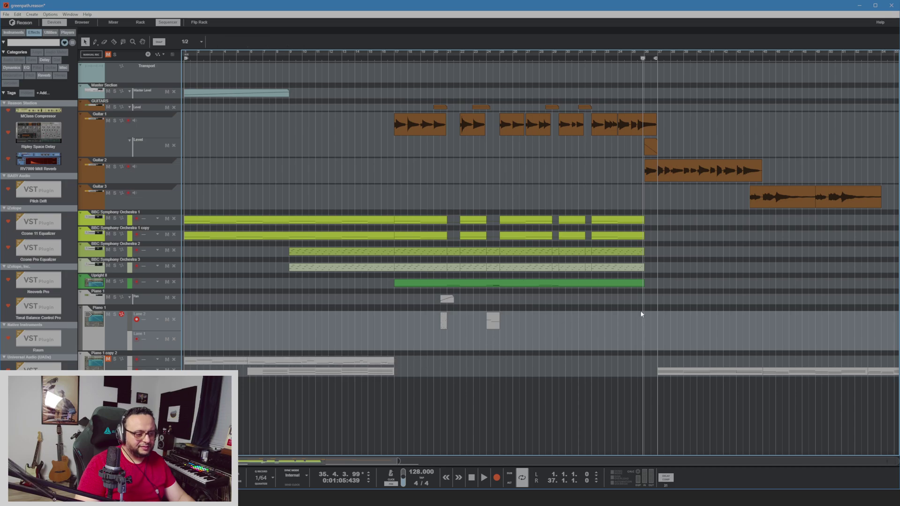
Play the arrangement from 35.1.1.0 and return the play position to that point
{"action": "left_click", "coordinate": [639, 58]}
{"action": "left_click", "coordinate": [631, 58]}
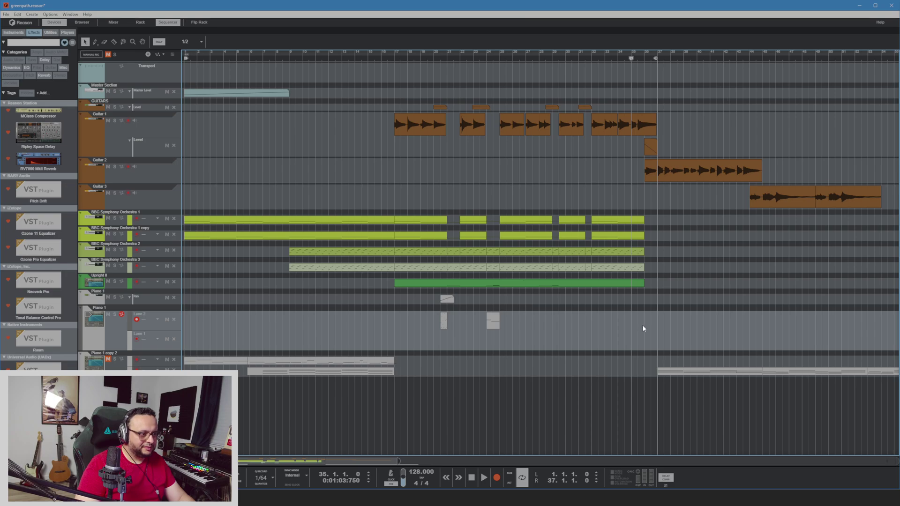
{"action": "key", "text": "space"}
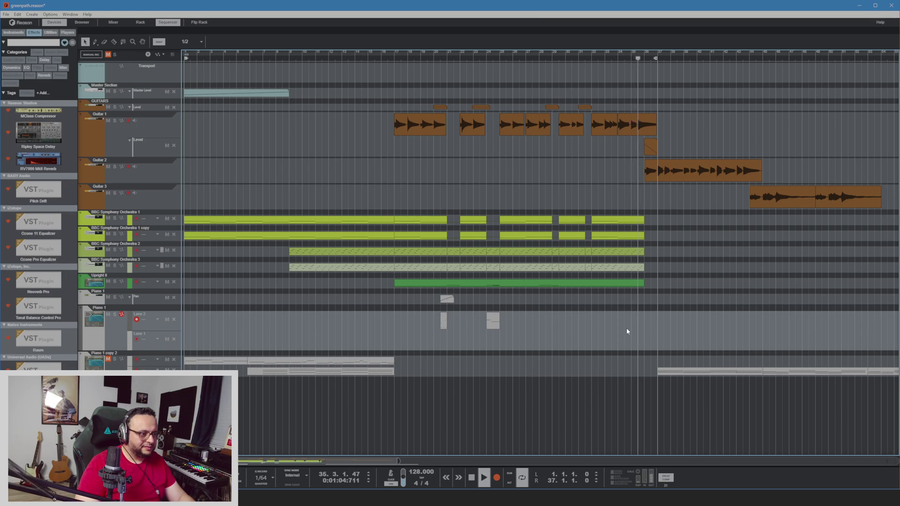
{"action": "key", "text": "space"}
{"action": "left_click", "coordinate": [631, 58]}
Draw a one-bar clip at 35.1.1.0 in Lane 2 of Piano 1 and open it for note editing
{"action": "key", "text": "p"}
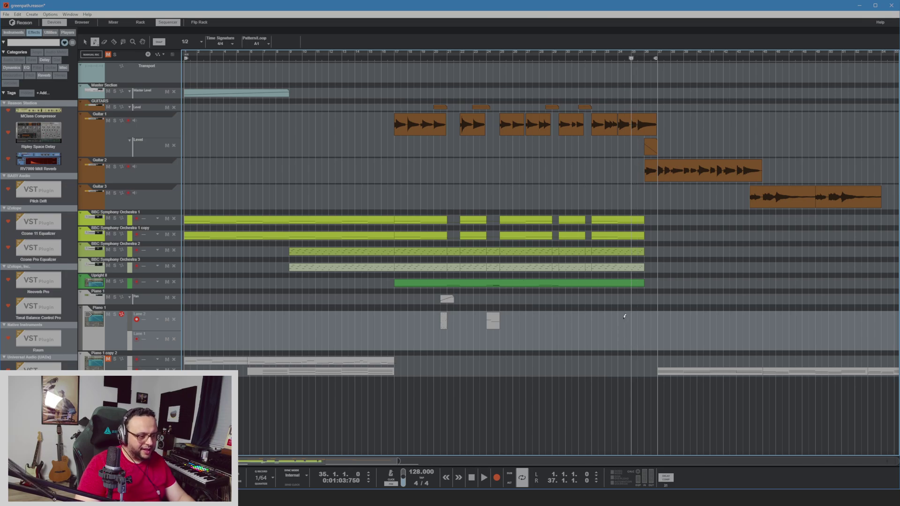
{"action": "left_click_drag", "start_coordinate": [634, 315], "coordinate": [644, 321]}
{"action": "key", "text": "q"}
{"action": "double_click", "coordinate": [634, 320]}
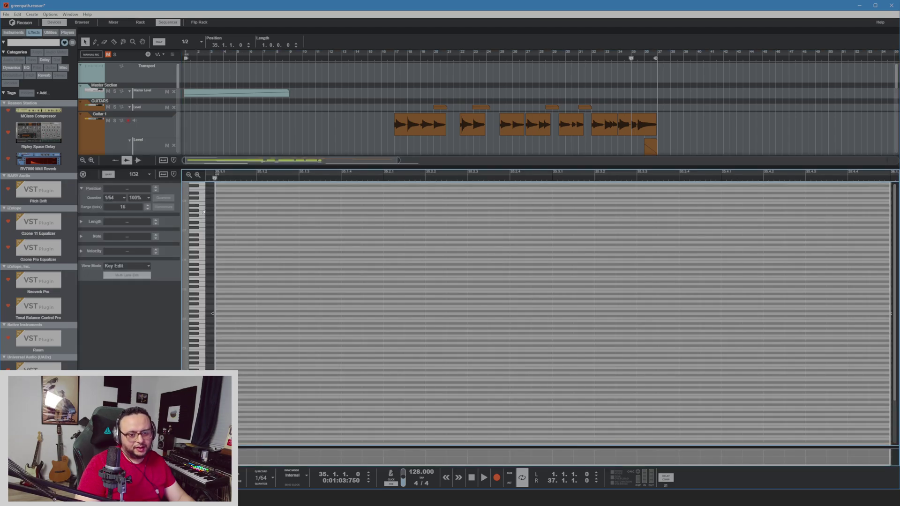
Draw an E6 note from 35.1.1.0 to 35.2.4.0 and a C#6 note from there to the clip end, and play them
{"action": "left_click", "coordinate": [202, 237]}
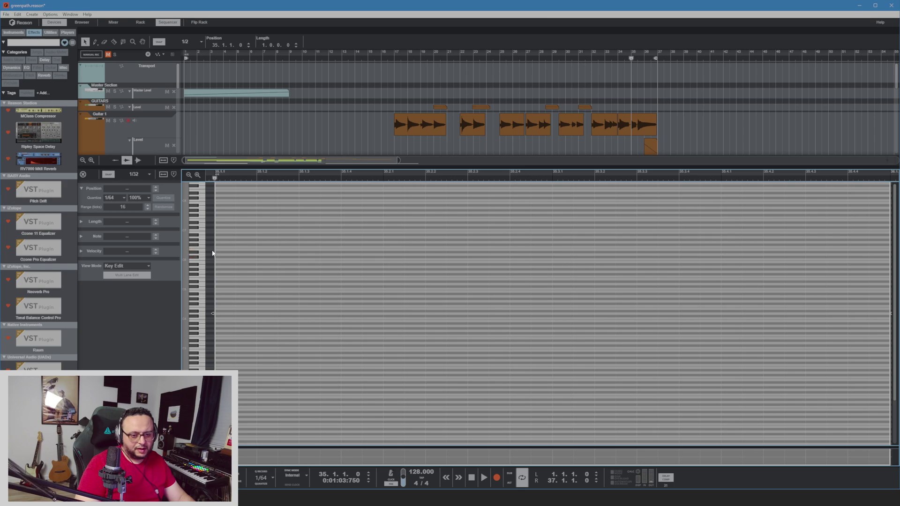
{"action": "key", "text": "p"}
{"action": "left_click_drag", "start_coordinate": [215, 249], "coordinate": [499, 244]}
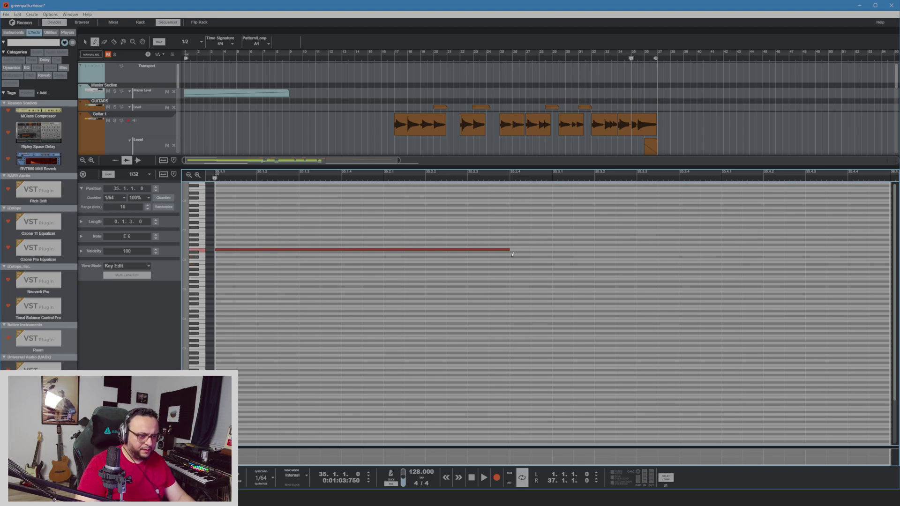
{"action": "left_click_drag", "start_coordinate": [511, 257], "coordinate": [889, 257]}
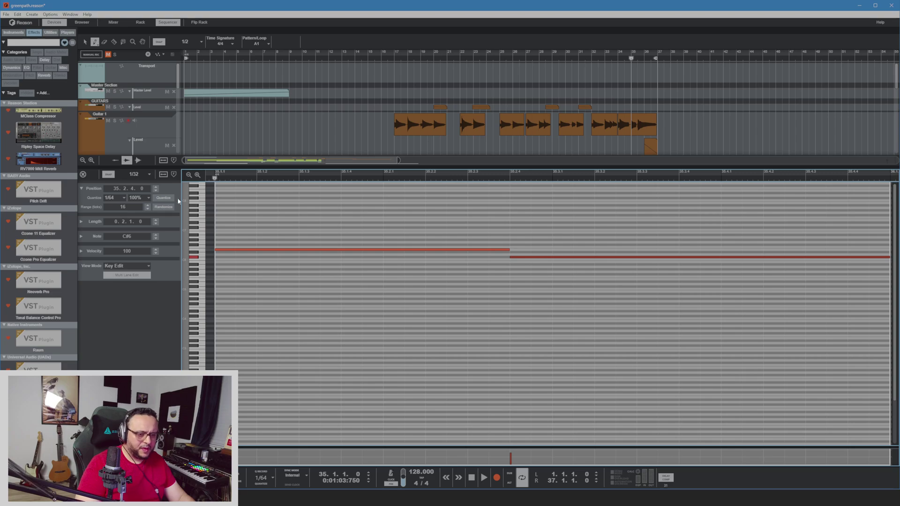
{"action": "key", "text": "space"}
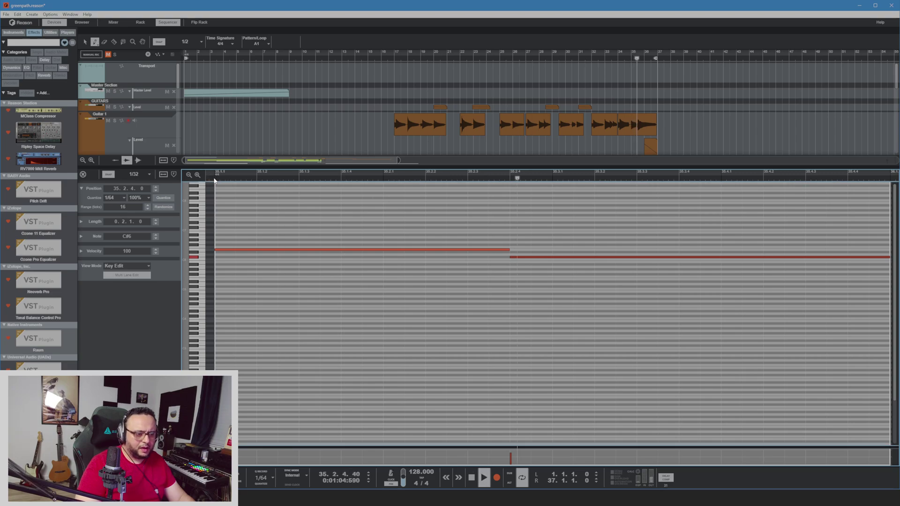
{"action": "key", "text": "space"}
Shorten the C#6 note so it starts at 35.2.4.120, and replay the clip from 35.1.1.0
{"action": "key", "text": "q"}
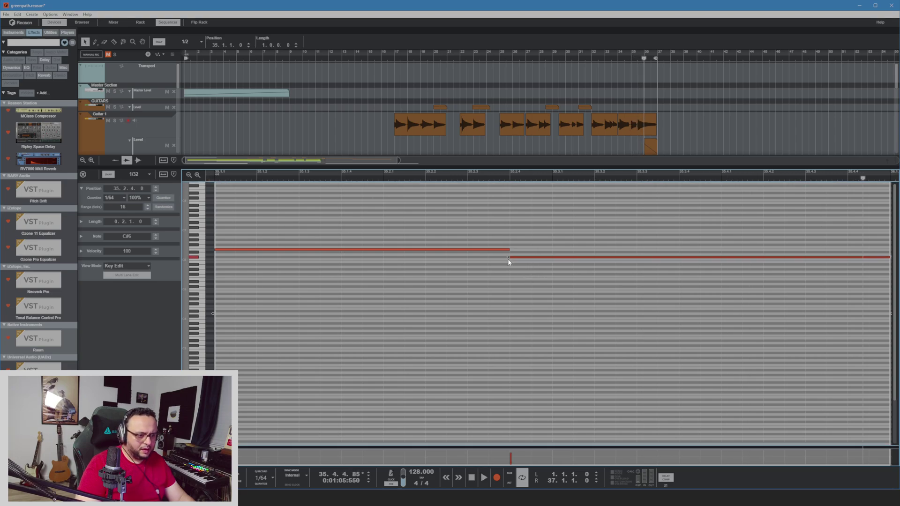
{"action": "left_click_drag", "start_coordinate": [509, 258], "coordinate": [532, 259]}
{"action": "left_click", "coordinate": [214, 178]}
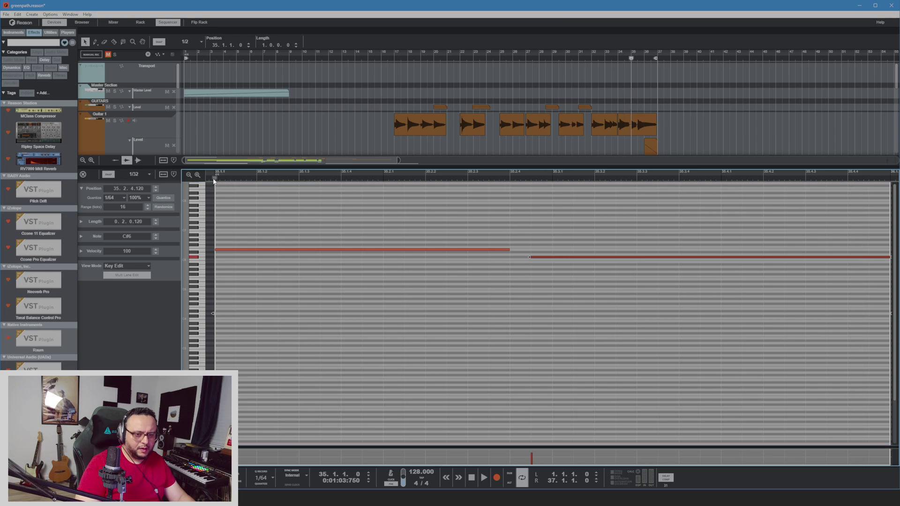
{"action": "key", "text": "space"}
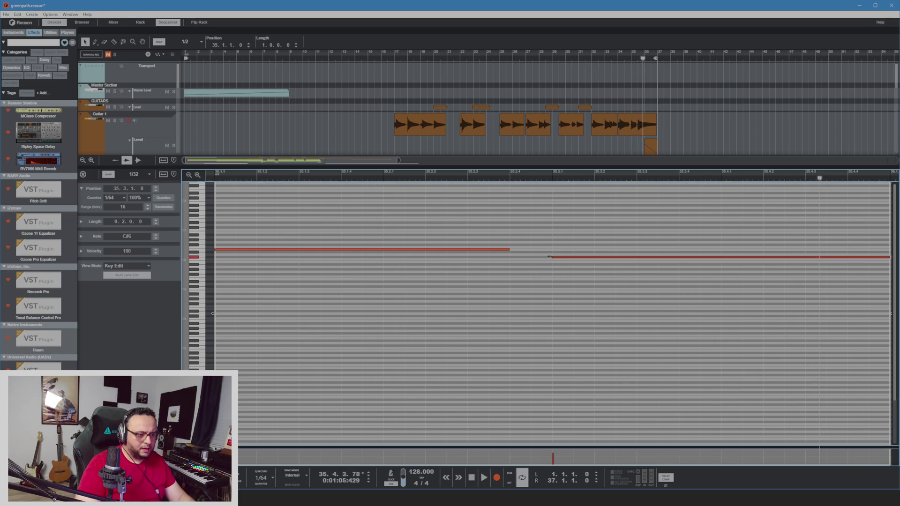
Extend the E6 note to meet the start of the C#6 note at 35.3.1.0, and replay the clip from 35.1.1.0
{"action": "left_click", "coordinate": [506, 249]}
{"action": "left_click_drag", "start_coordinate": [509, 250], "coordinate": [553, 249]}
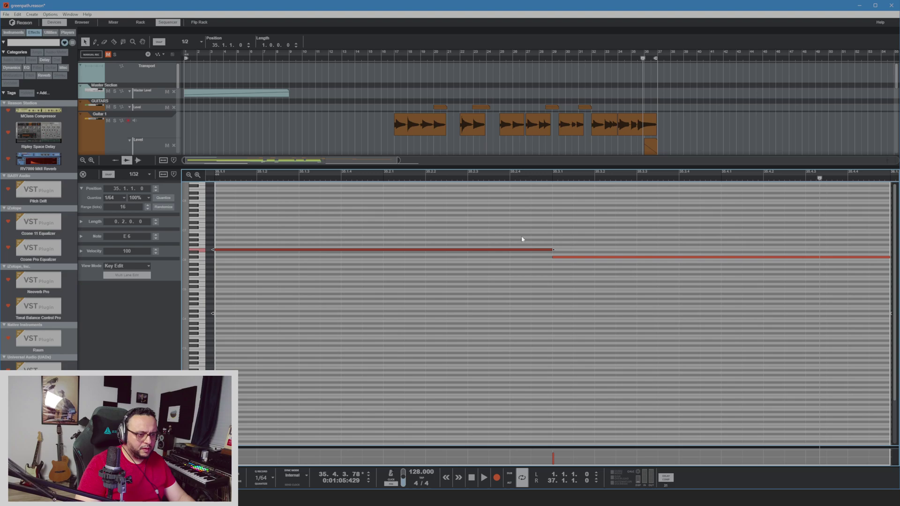
{"action": "left_click", "coordinate": [217, 180]}
{"action": "key", "text": "space"}
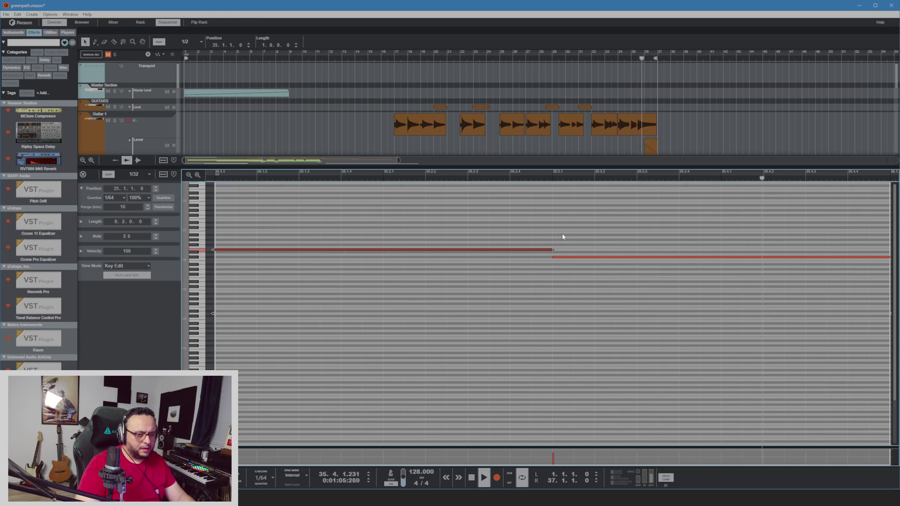
{"action": "key", "text": "space"}
Transpose both notes down one octave to E5 and C#5, and play the clip from 35.1.1.0
{"action": "left_click", "coordinate": [685, 257], "text": "shift"}
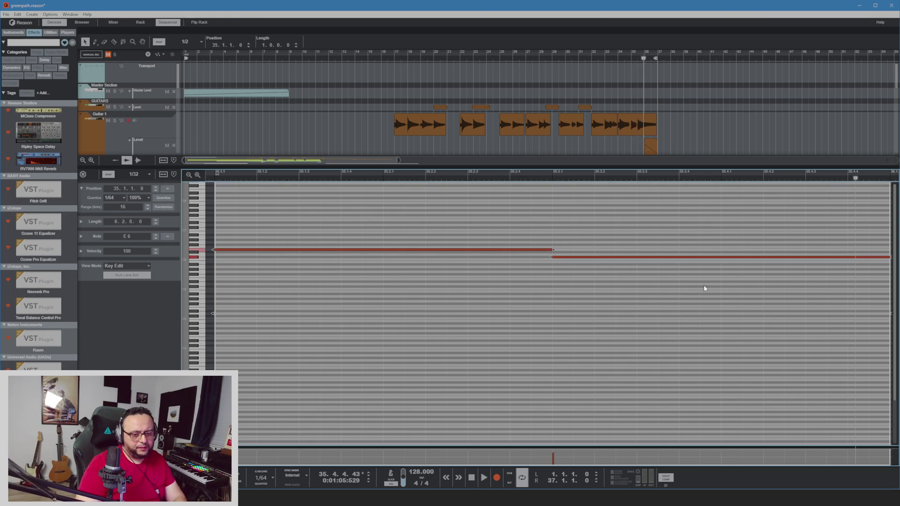
{"action": "key", "text": "shift+Down"}
{"action": "left_click", "coordinate": [219, 181]}
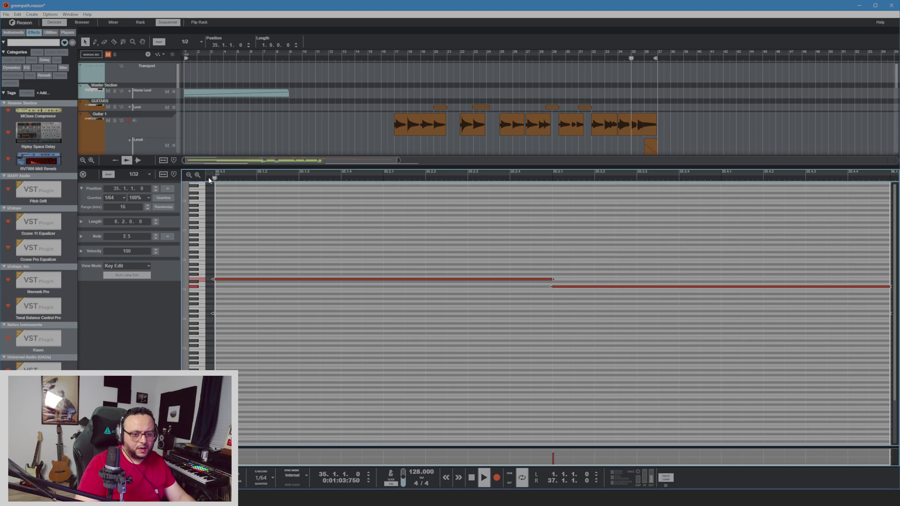
{"action": "key", "text": "space"}
{"action": "key", "text": "space"}
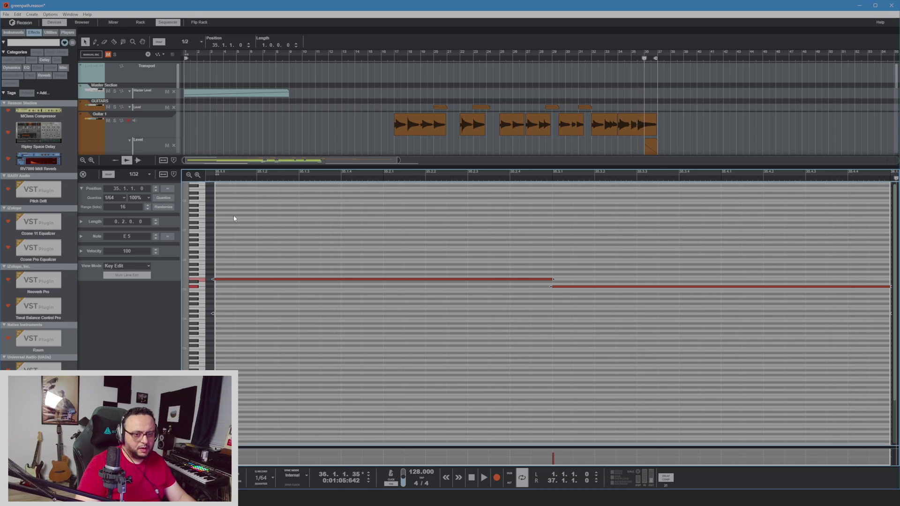
Transpose the two notes down another octave to E4 and C#4, and replay them from 35.1.1.0
{"action": "key", "text": "shift+Down"}
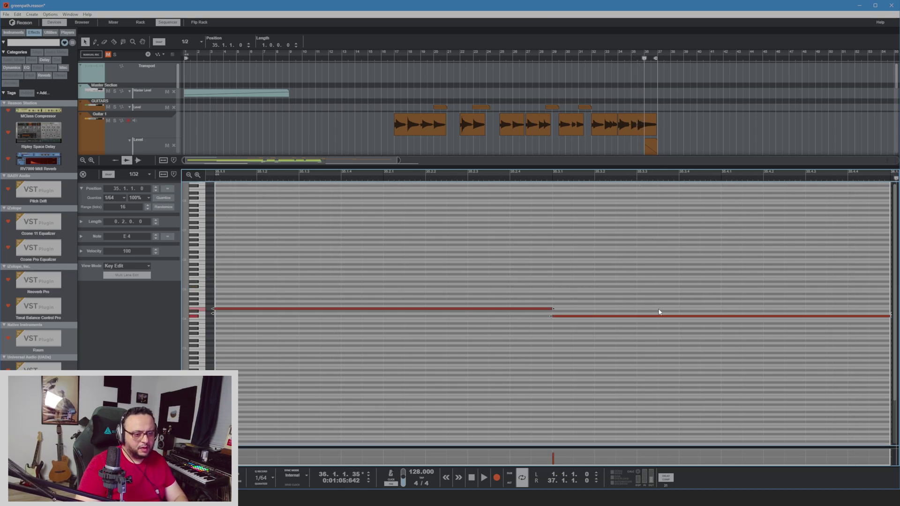
{"action": "left_click", "coordinate": [220, 179]}
{"action": "key", "text": "space"}
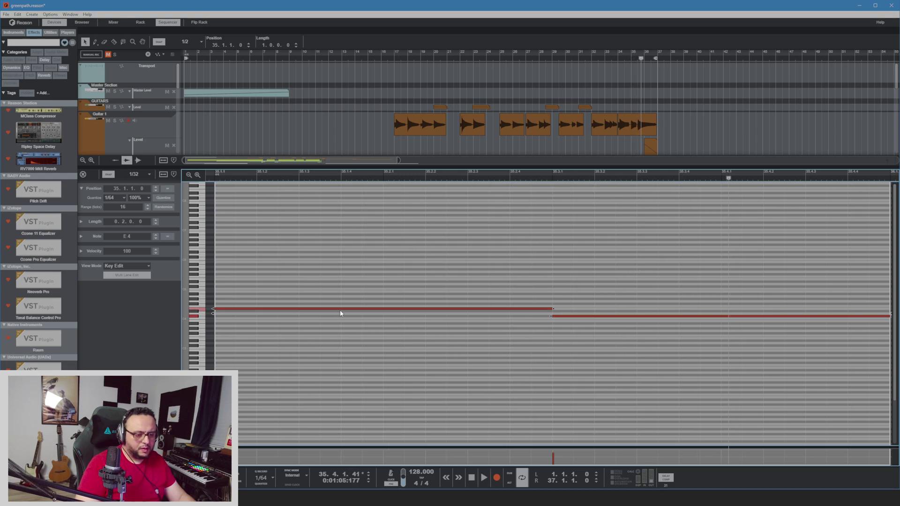
Duplicate the E4 and C#4 note pair one octave up at E5 and C#5, and again at E6 and C#6
{"action": "left_click_drag", "start_coordinate": [341, 312], "coordinate": [342, 271]}
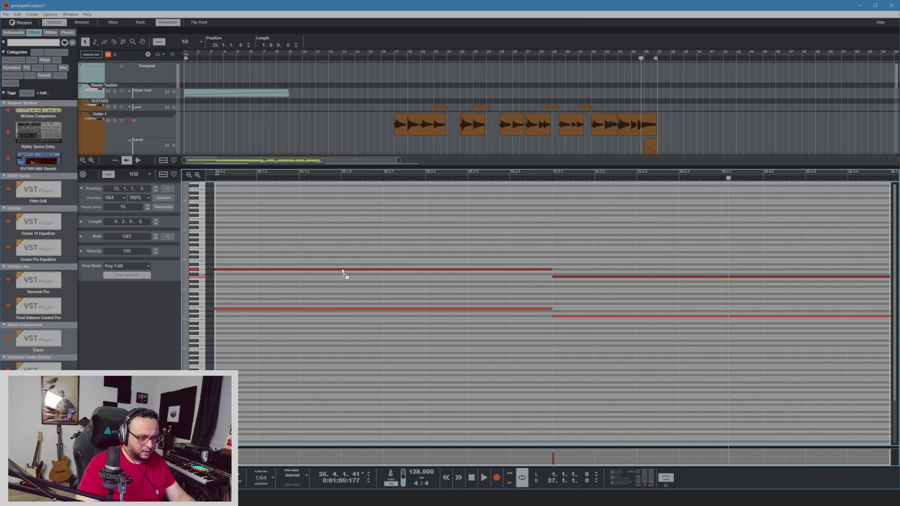
{"action": "left_click_drag", "start_coordinate": [343, 271], "coordinate": [341, 279]}
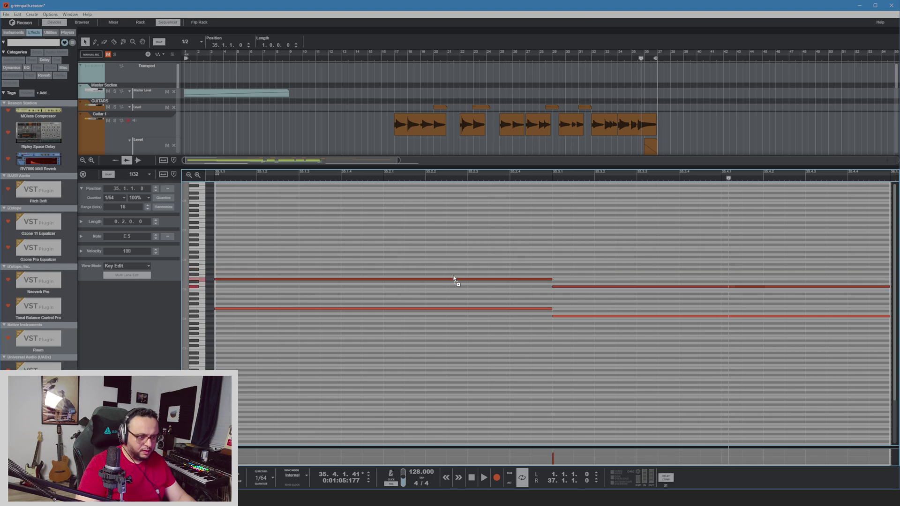
{"action": "left_click_drag", "start_coordinate": [454, 279], "coordinate": [455, 253]}
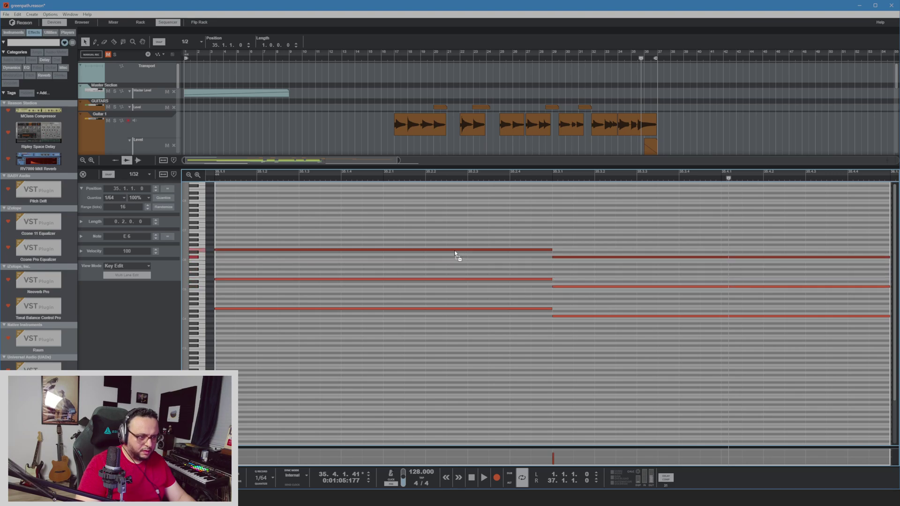
Play the layered octave notes from 35.1.1.0, close the note editor and stop playback
{"action": "left_click", "coordinate": [216, 180]}
{"action": "key", "text": "space"}
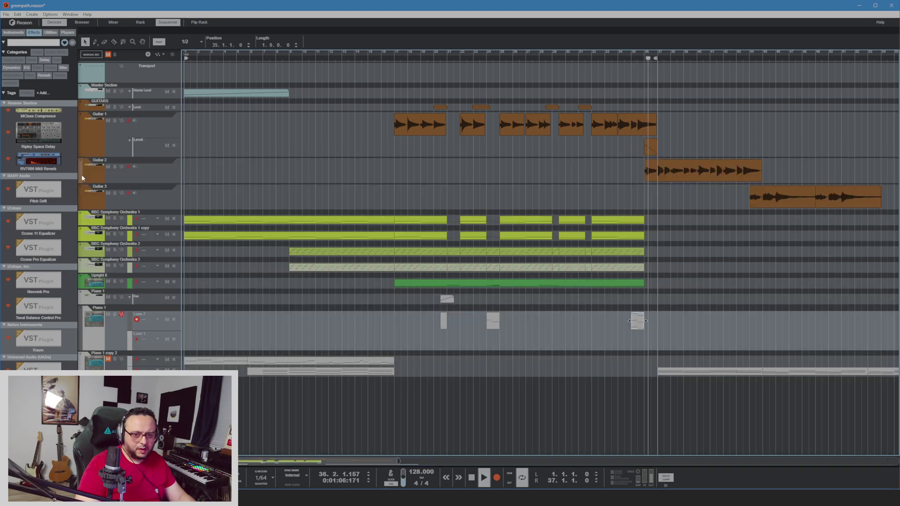
{"action": "left_click", "coordinate": [83, 175]}
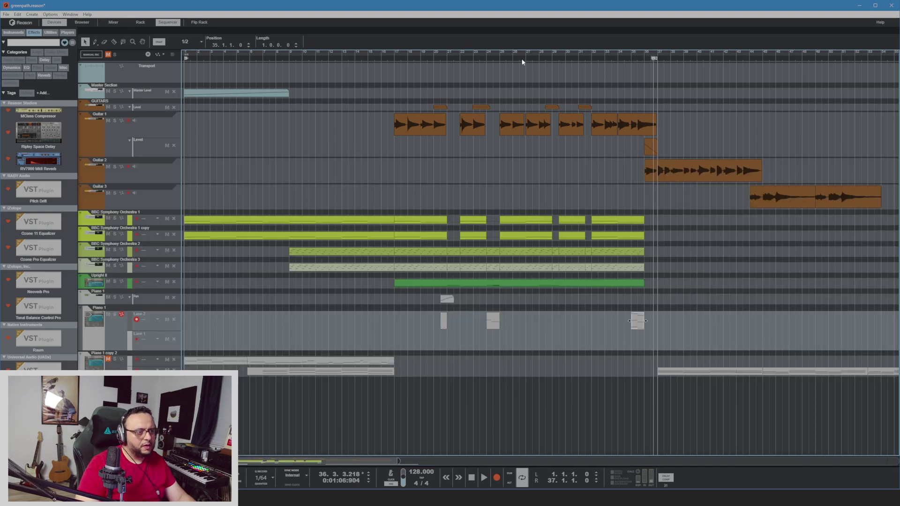
{"action": "key", "text": "space"}
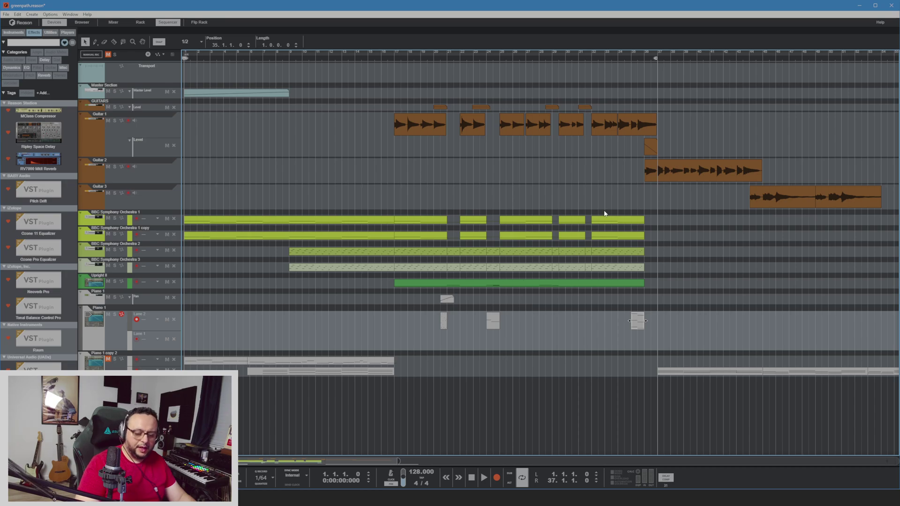
Mute the Guitar 2 and Guitar 3 tracks and play the arrangement from the song start
{"action": "left_click", "coordinate": [109, 167]}
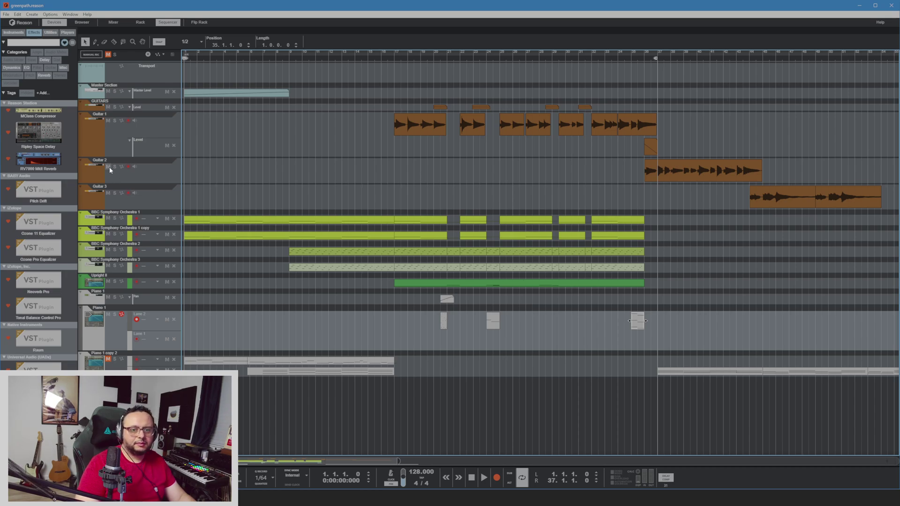
{"action": "left_click", "coordinate": [609, 61]}
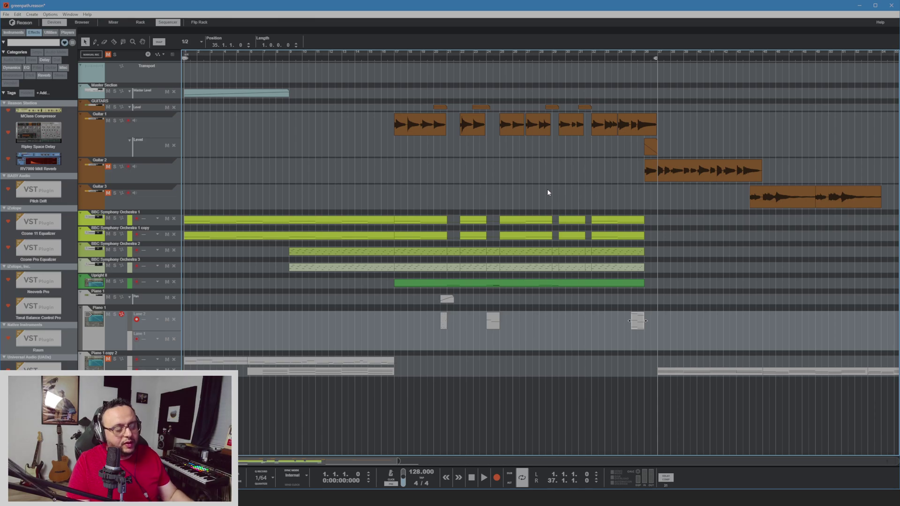
{"action": "key", "text": "space"}
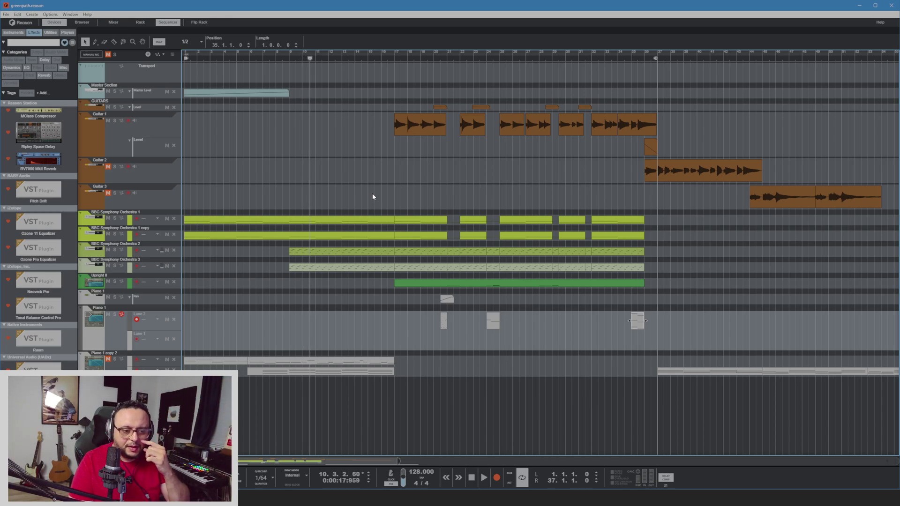
Play the arrangement from about bar 9 through to bar 36, with Guitar 2 and Guitar 3 muted
{"action": "left_click", "coordinate": [286, 61]}
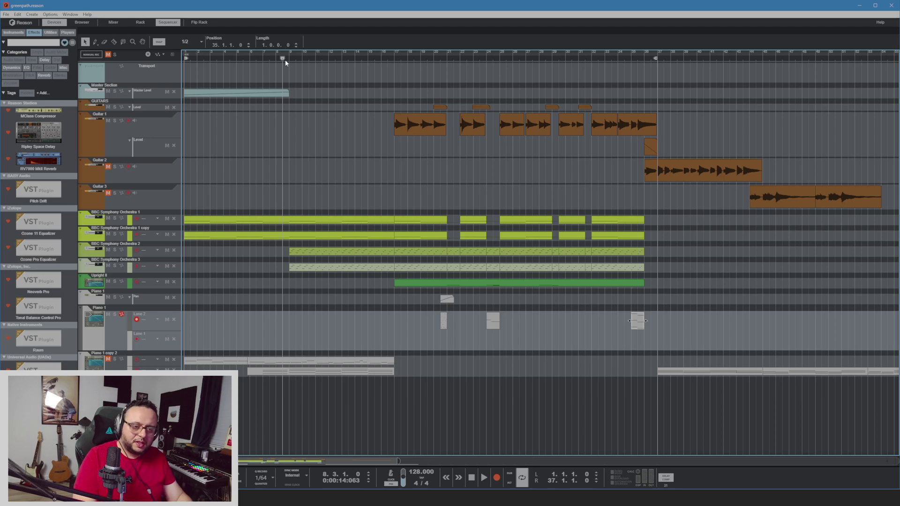
{"action": "left_click", "coordinate": [257, 58]}
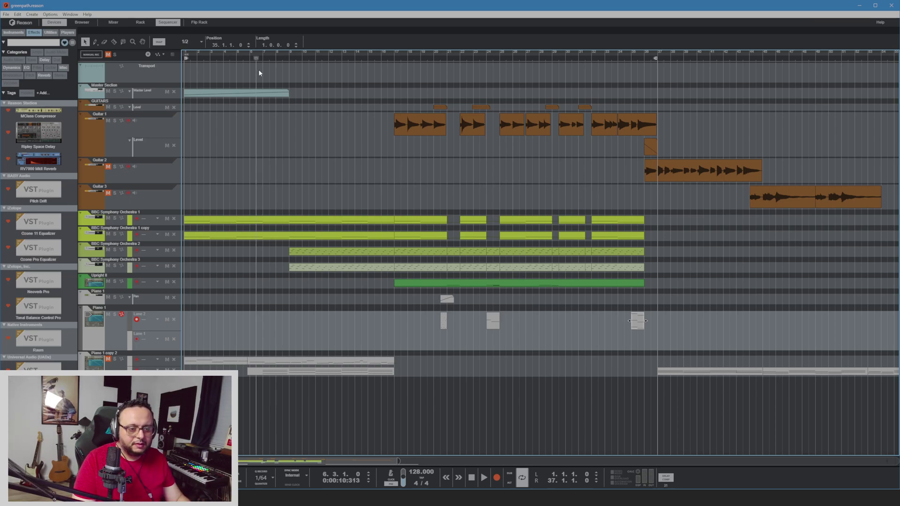
{"action": "left_click", "coordinate": [288, 61]}
{"action": "key", "text": "space"}
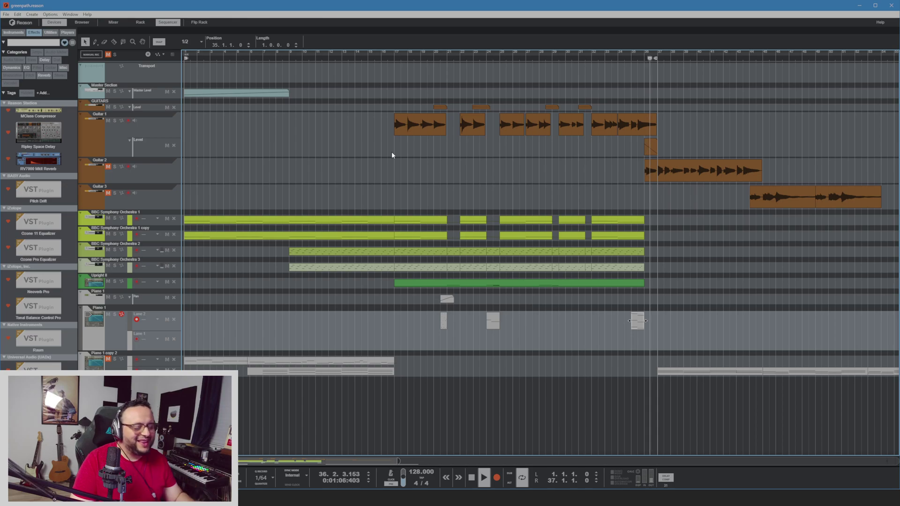
{"action": "key", "text": "space"}
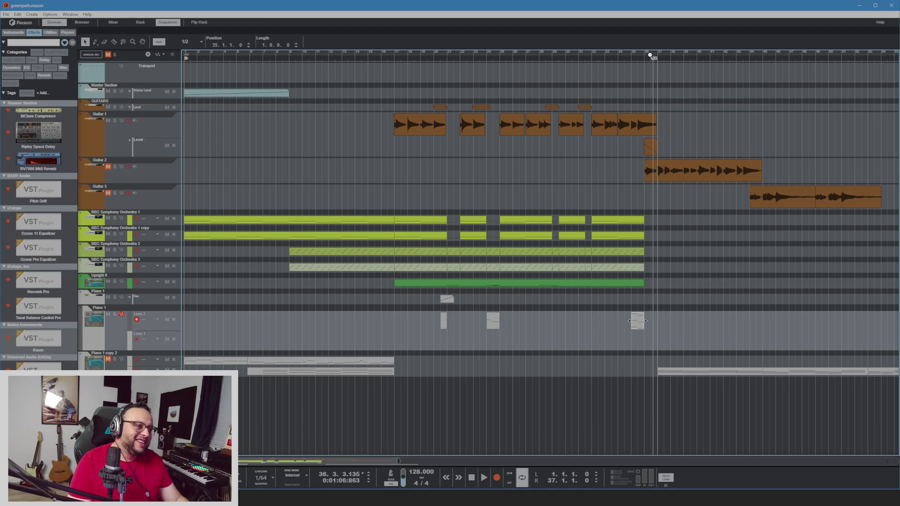
Move the right loop locator to 36.1.1.0 and return the play position to the song start
{"action": "left_click_drag", "start_coordinate": [654, 59], "coordinate": [400, 94]}
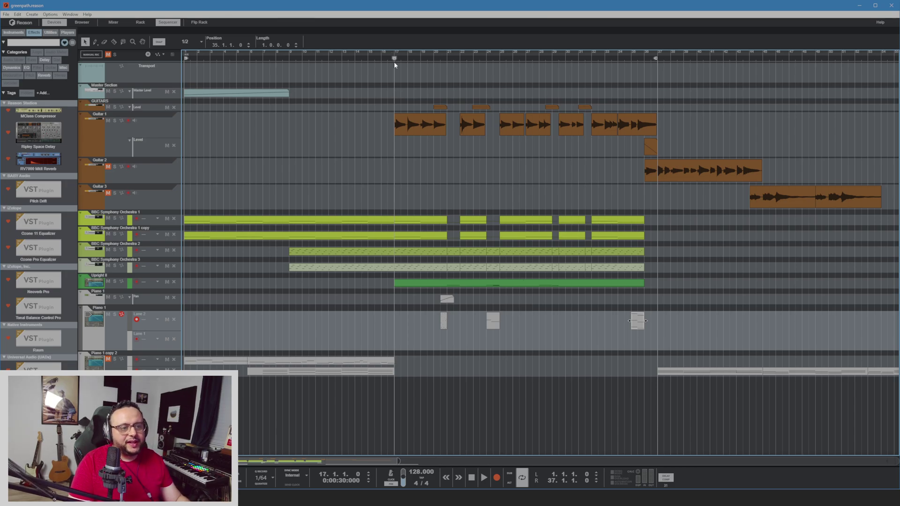
{"action": "left_click_drag", "start_coordinate": [393, 61], "coordinate": [153, 88]}
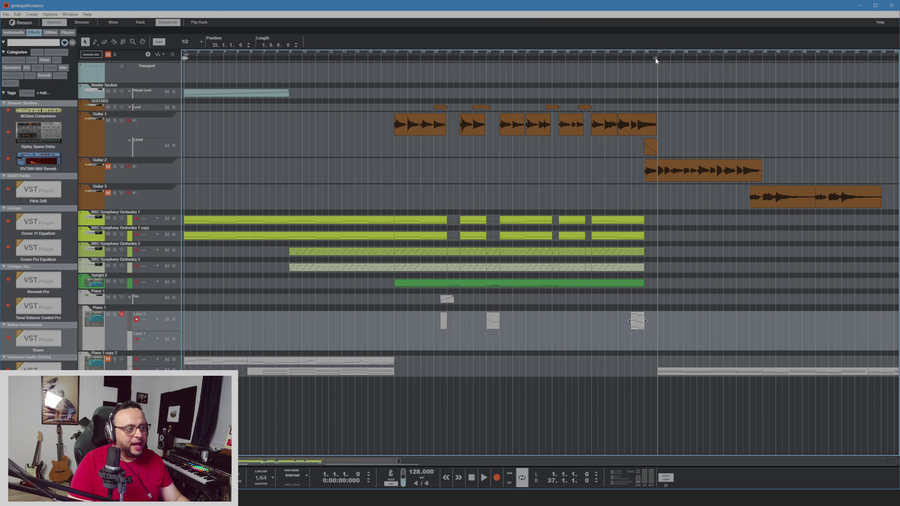
{"action": "left_click_drag", "start_coordinate": [656, 60], "coordinate": [645, 74]}
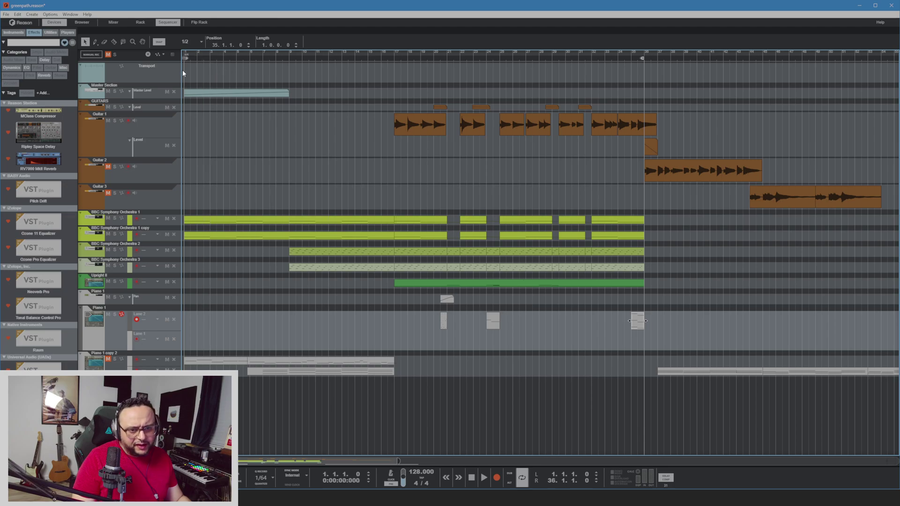
{"action": "left_click_drag", "start_coordinate": [183, 69], "coordinate": [392, 101]}
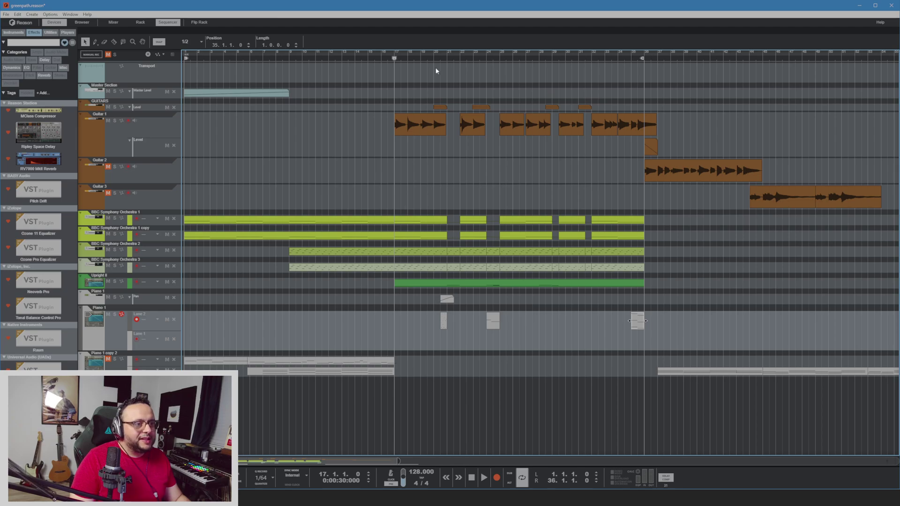
{"action": "left_click_drag", "start_coordinate": [414, 58], "coordinate": [120, 81]}
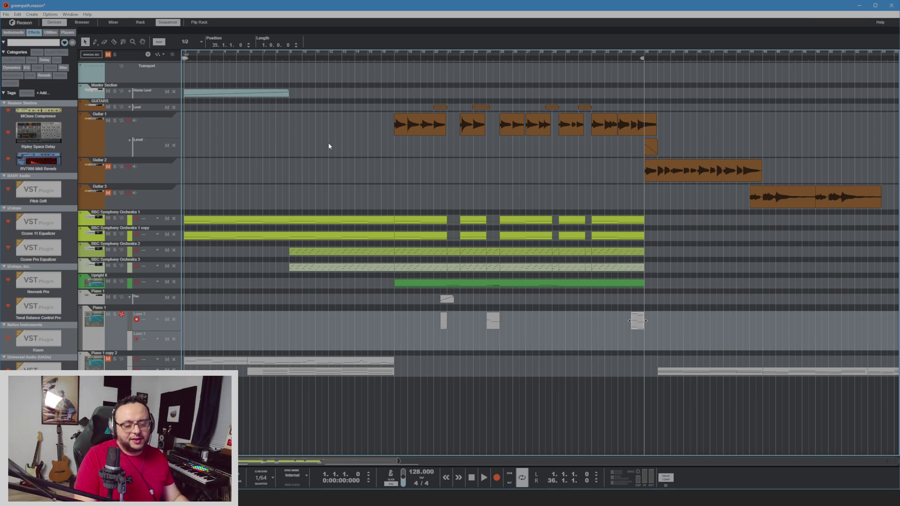
Solo the BBC Symphony Orchestra 2 and 3 tracks and play them from 9.1.1.0
{"action": "left_click", "coordinate": [94, 256]}
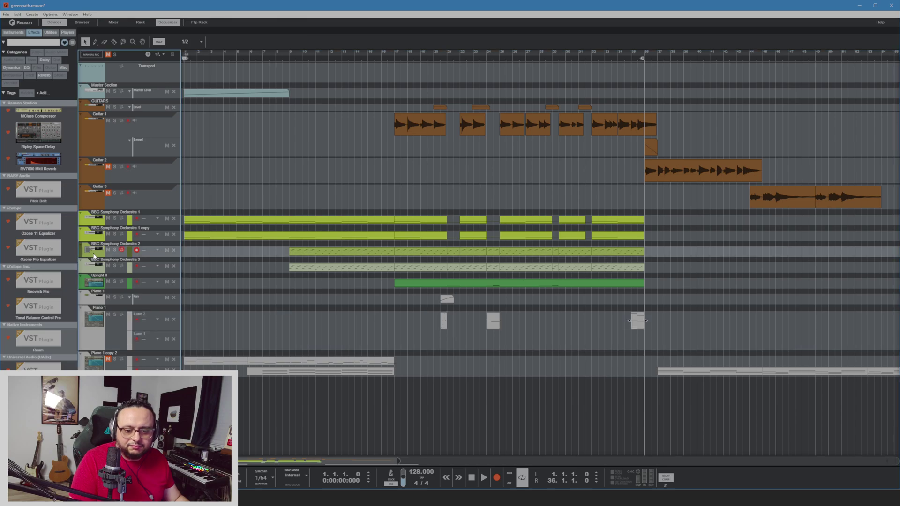
{"action": "key", "text": "space"}
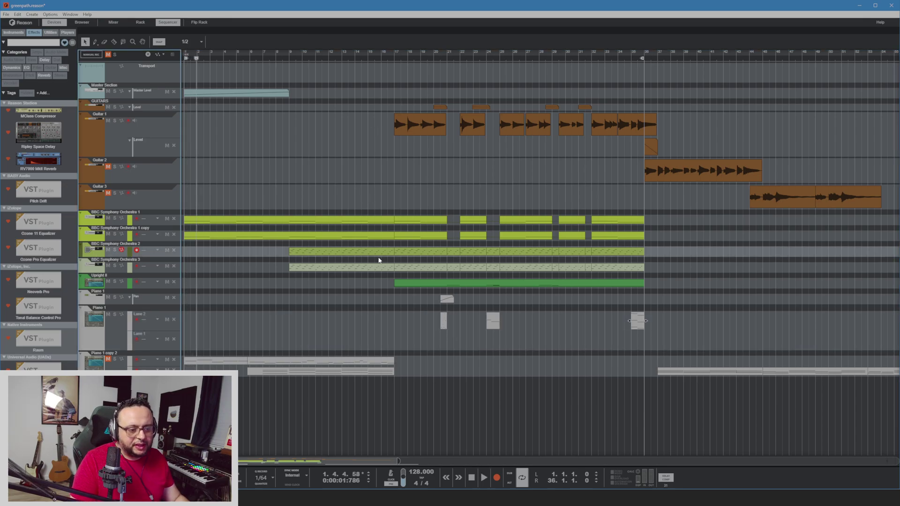
{"action": "left_click", "coordinate": [290, 59]}
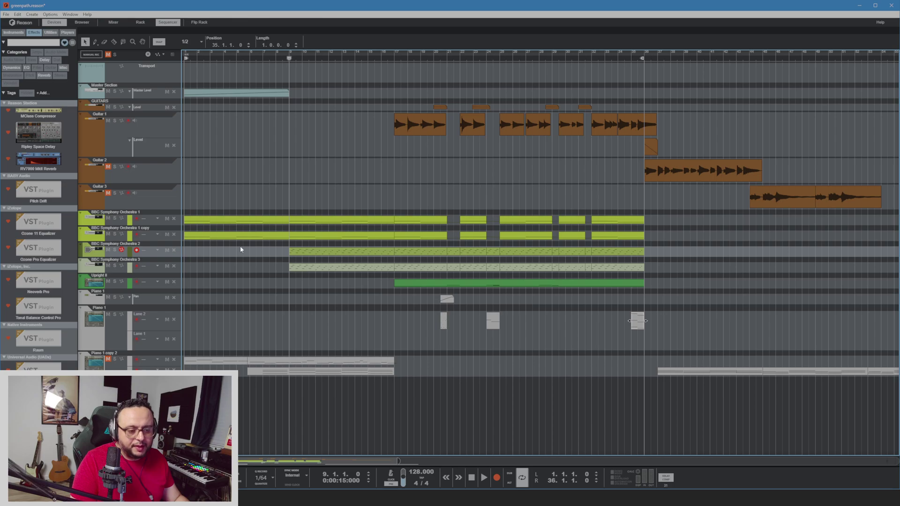
{"action": "left_click", "coordinate": [114, 250]}
{"action": "key", "text": "space"}
{"action": "left_click", "coordinate": [115, 266]}
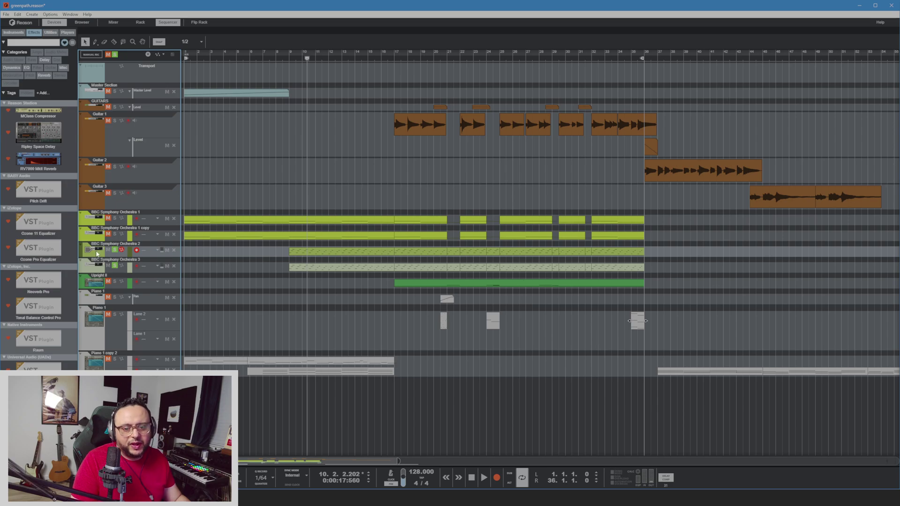
Show the mixer and rename the BBC Symphony Orchestra 2 channel as Harp and the BBC Symphony Orchestra 3 channel as Violin Pizz
{"action": "left_click", "coordinate": [114, 23]}
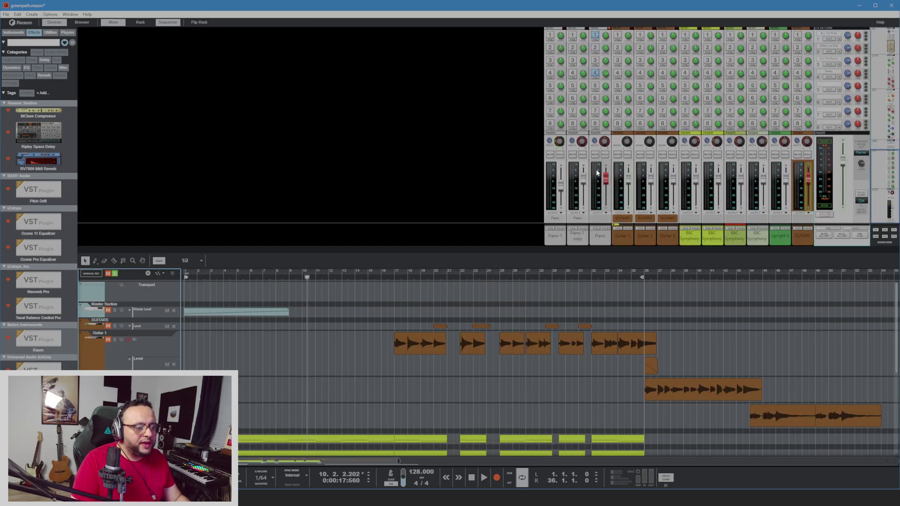
{"action": "scroll", "coordinate": [274, 413], "scroll_direction": "down", "scroll_amount": 3}
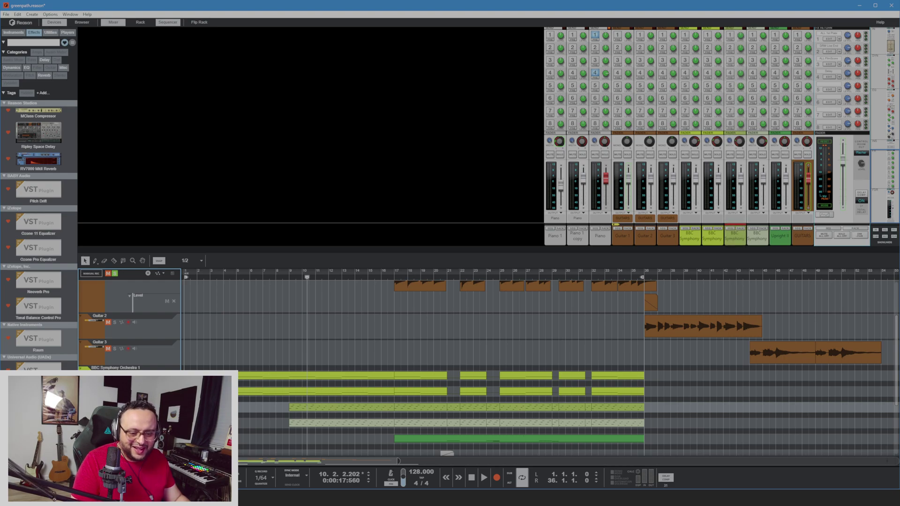
{"action": "double_click", "coordinate": [734, 237]}
{"action": "type", "text": "Harp"}
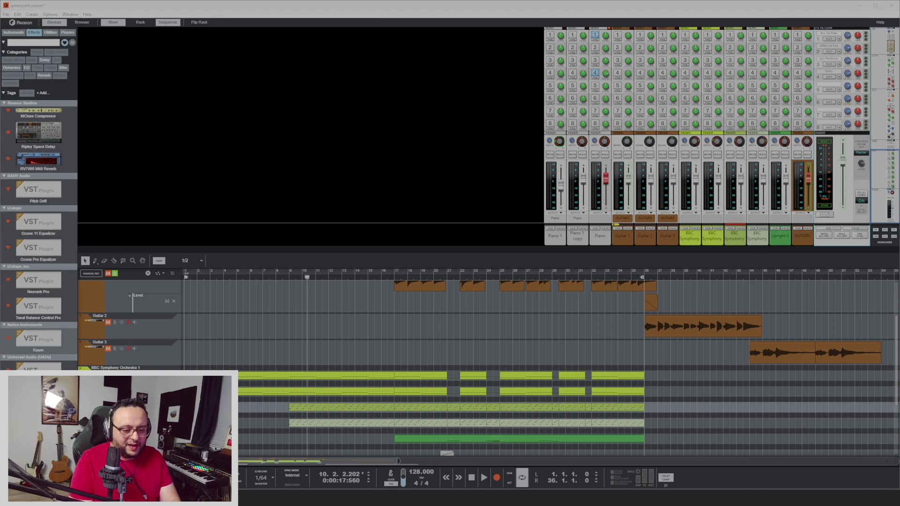
{"action": "key", "text": "Return"}
{"action": "double_click", "coordinate": [757, 237]}
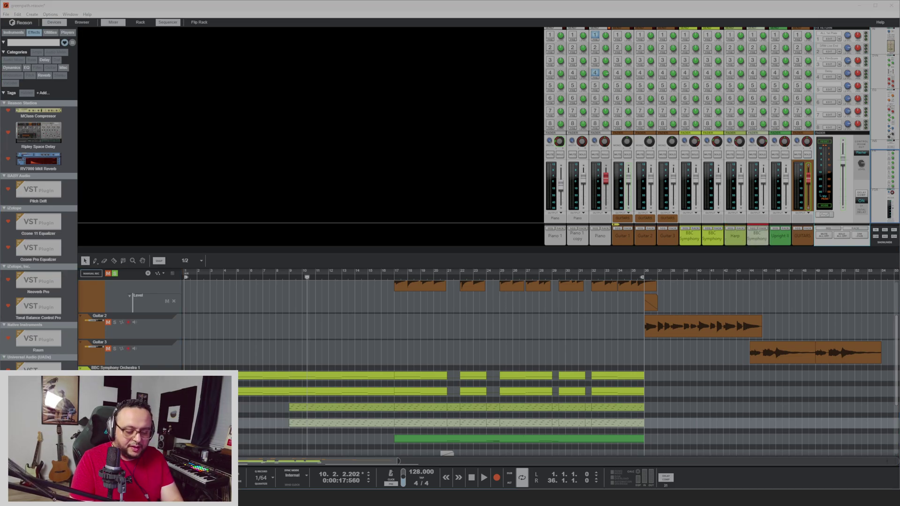
{"action": "type", "text": "Violin Pizz"}
{"action": "key", "text": "Return"}
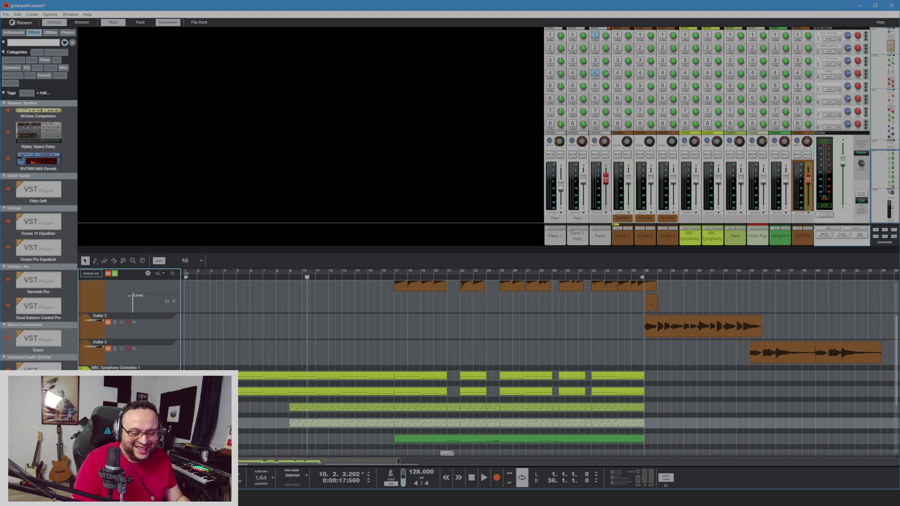
Rename the BBC Symphony Orchestra 1 track as Cello HI and the remaining BBC Symphony Orchestra track as Cello LO
{"action": "left_click", "coordinate": [110, 369]}
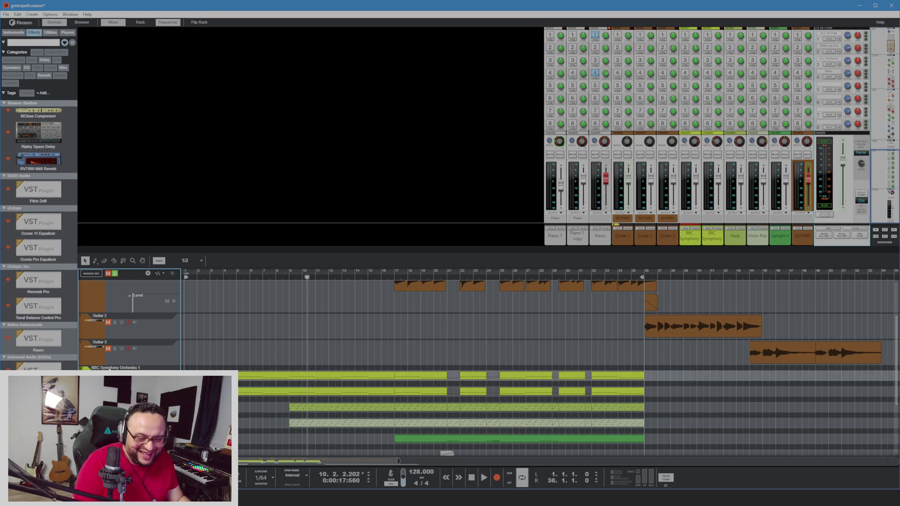
{"action": "double_click", "coordinate": [111, 369]}
{"action": "type", "text": "Cel"}
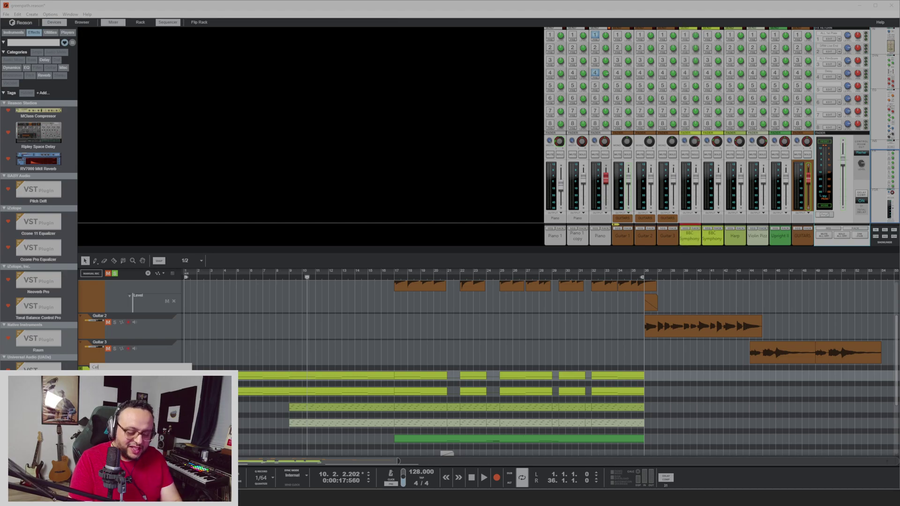
{"action": "type", "text": "lo HI"}
{"action": "key", "text": "Return"}
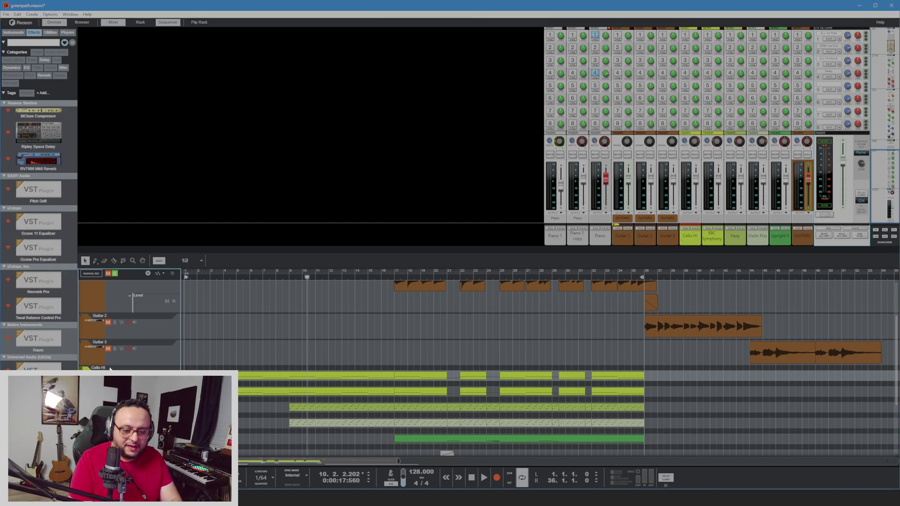
{"action": "double_click", "coordinate": [109, 384]}
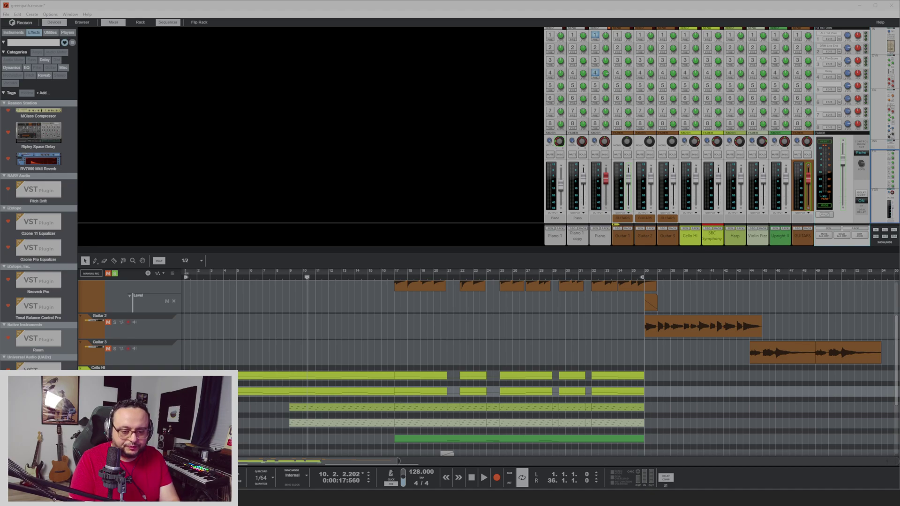
{"action": "key", "text": "Return"}
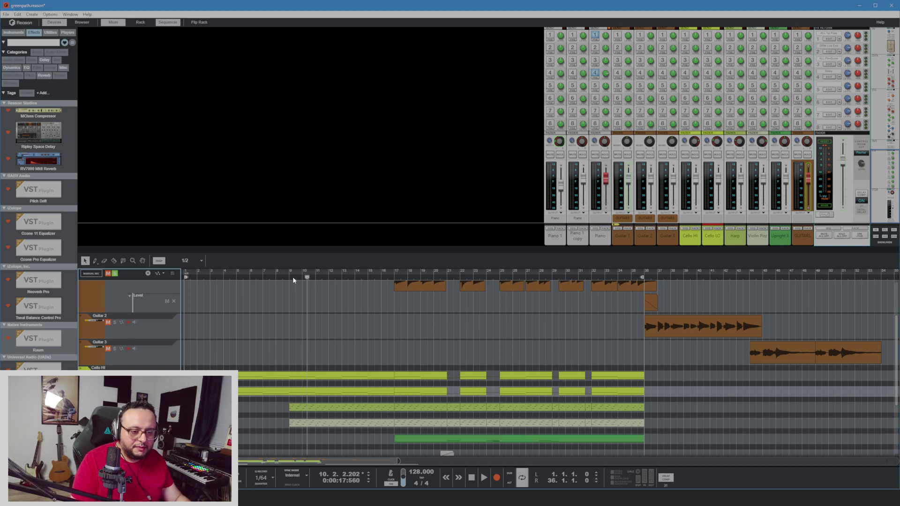
Move the play position to 9.1.1.0 and turn on FX send 1 for the Harp and Violin Pizz channels
{"action": "key", "text": "Home"}
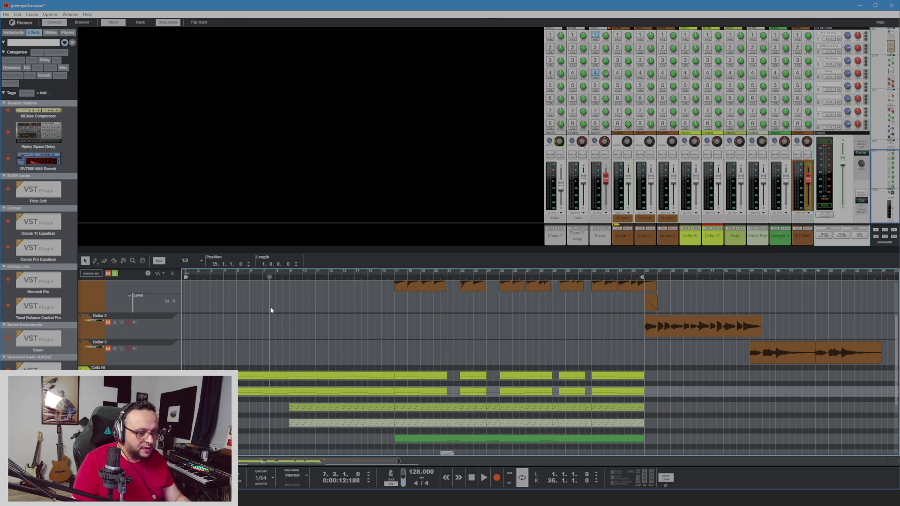
{"action": "left_click_drag", "start_coordinate": [270, 310], "coordinate": [287, 310]}
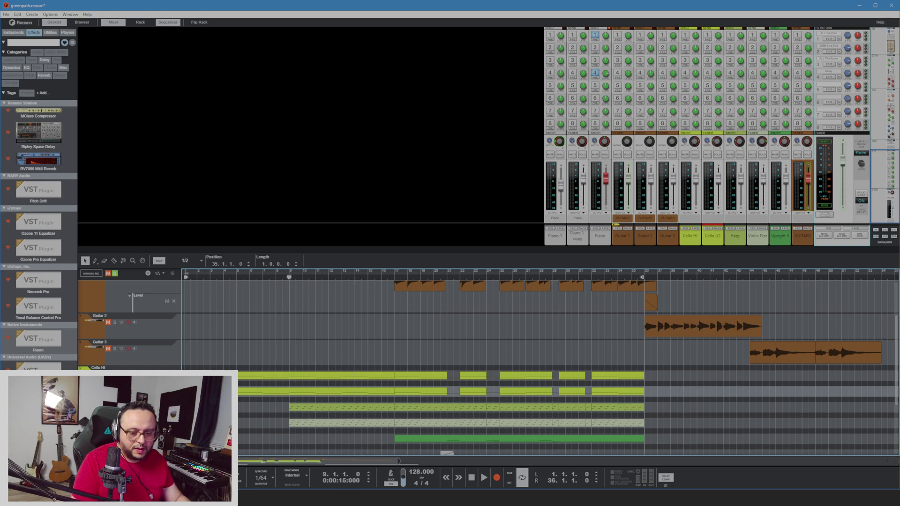
{"action": "key", "text": "m"}
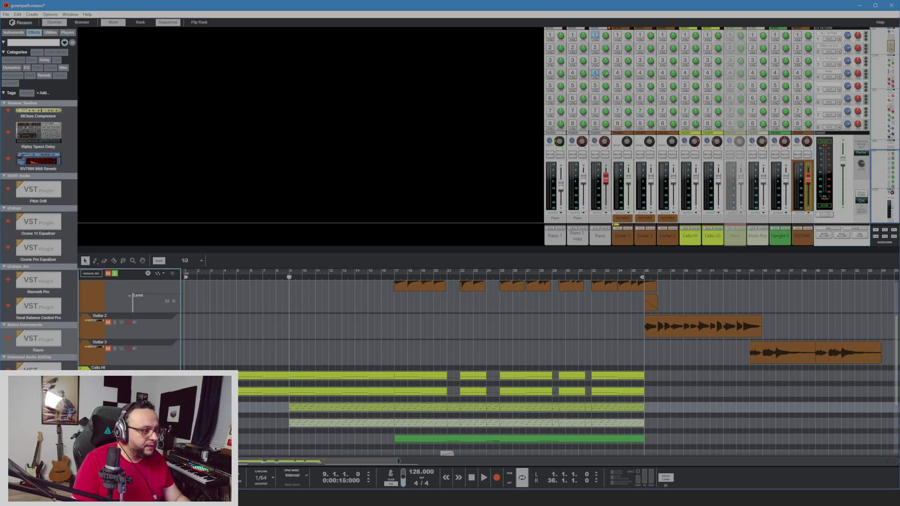
{"action": "key", "text": "m"}
{"action": "left_click", "coordinate": [730, 35]}
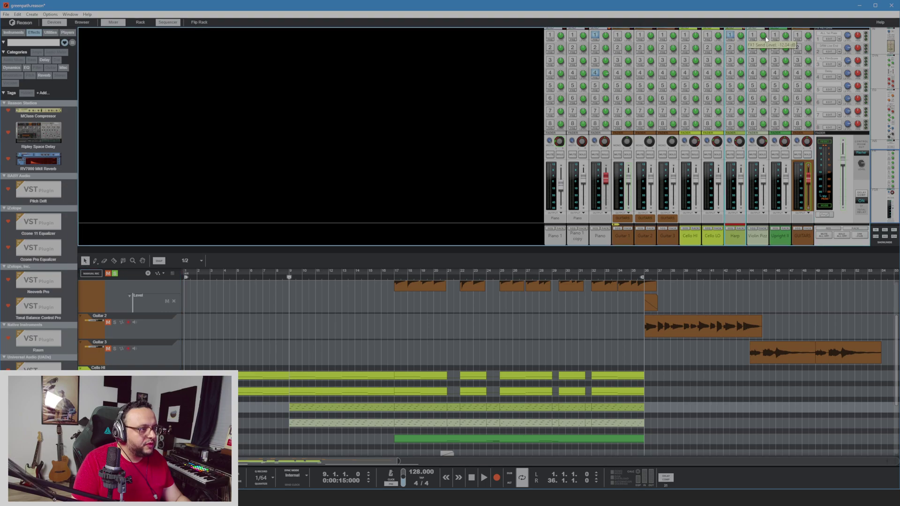
{"action": "left_click", "coordinate": [753, 35]}
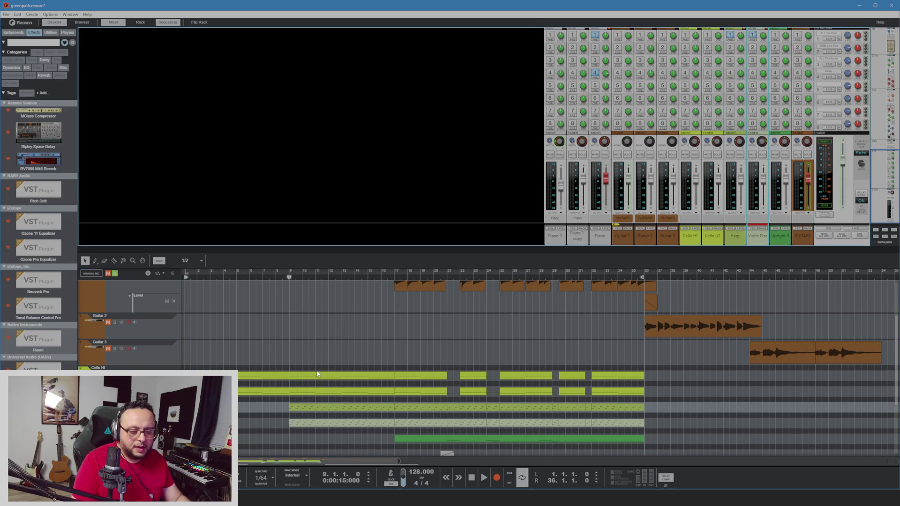
Play from bar 9 and adjust the FX1 send levels of the Harp and Violin Pizz channels
{"action": "left_click", "coordinate": [288, 280]}
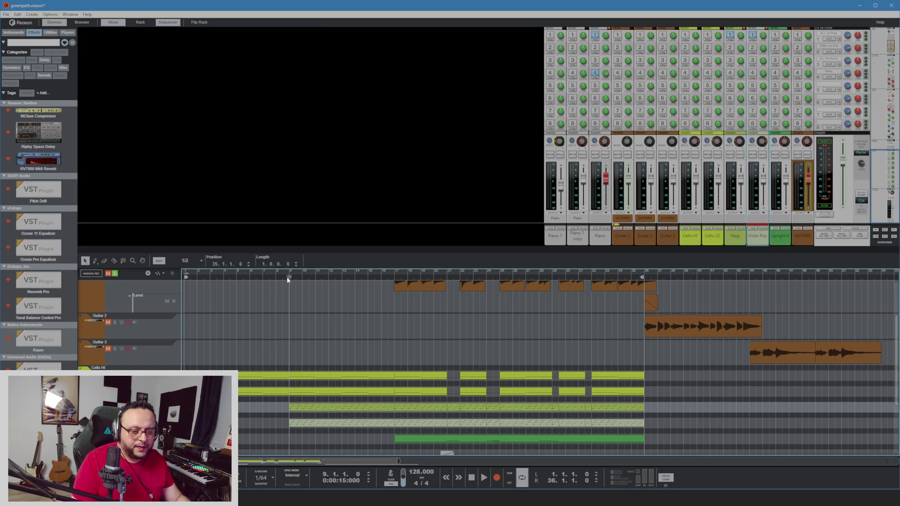
{"action": "left_click", "coordinate": [741, 38]}
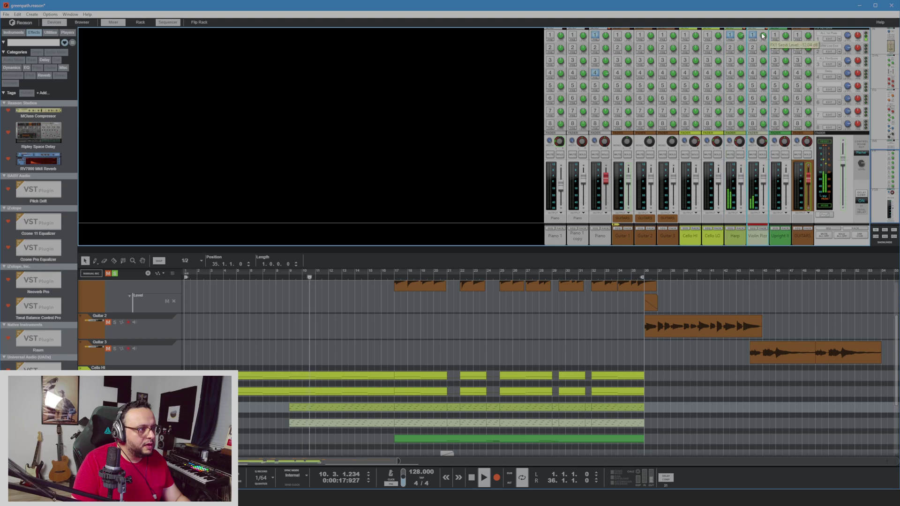
{"action": "left_click", "coordinate": [741, 37]}
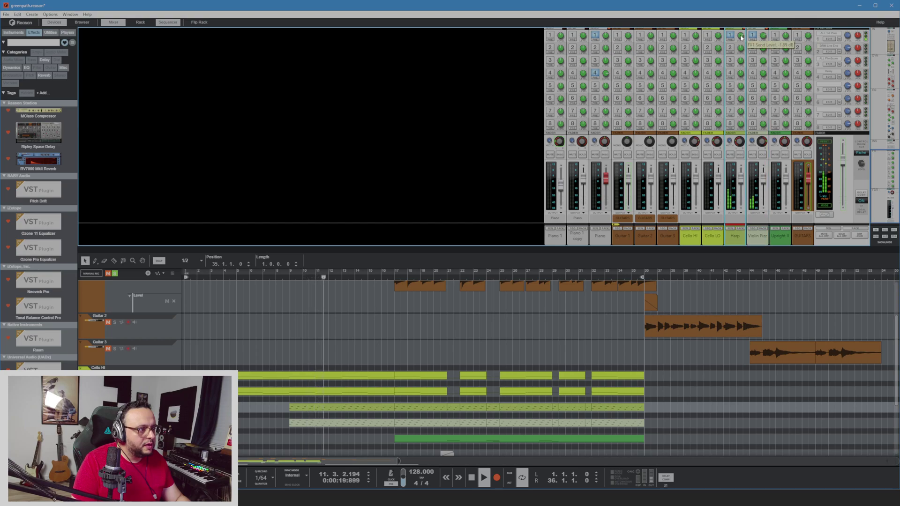
{"action": "left_click", "coordinate": [291, 352]}
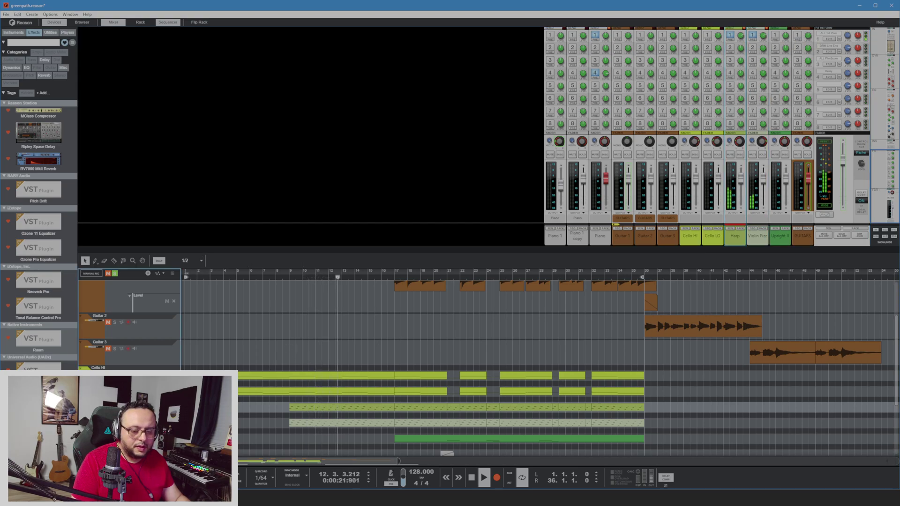
Solo the Harp and Violin Pizz channels, narrow the solo to Harp, and adjust Harp's FX1 send with FX send 4 on
{"action": "left_click", "coordinate": [740, 156]}
{"action": "left_click", "coordinate": [763, 156]}
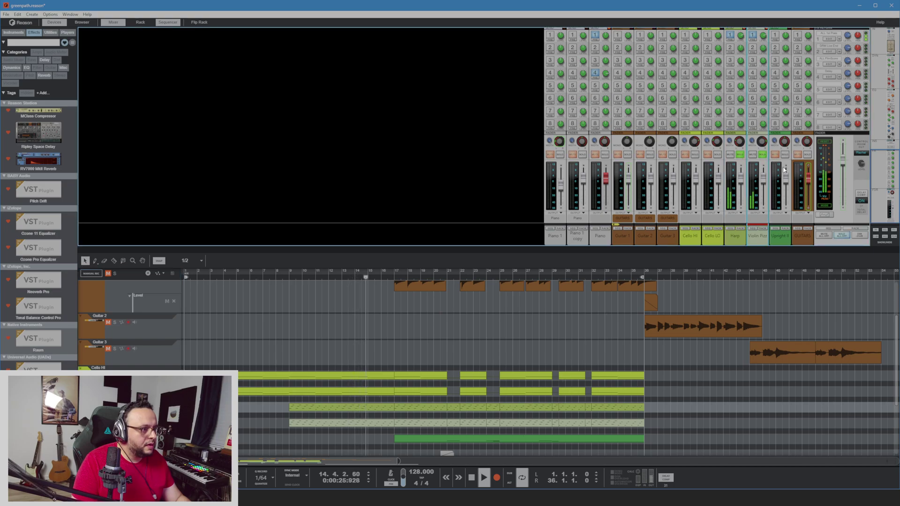
{"action": "left_click", "coordinate": [730, 36]}
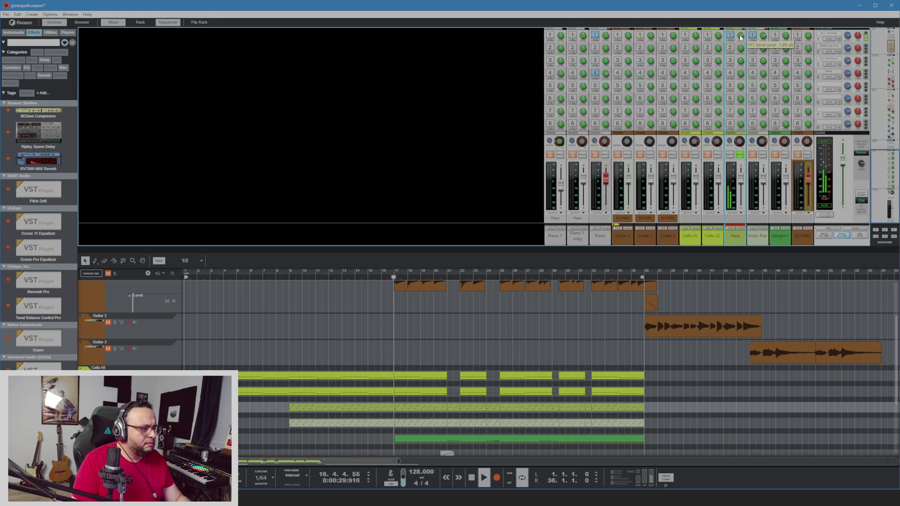
{"action": "left_click_drag", "start_coordinate": [741, 37], "coordinate": [741, 29]}
{"action": "scroll", "coordinate": [742, 81], "scroll_direction": "up", "scroll_amount": 3}
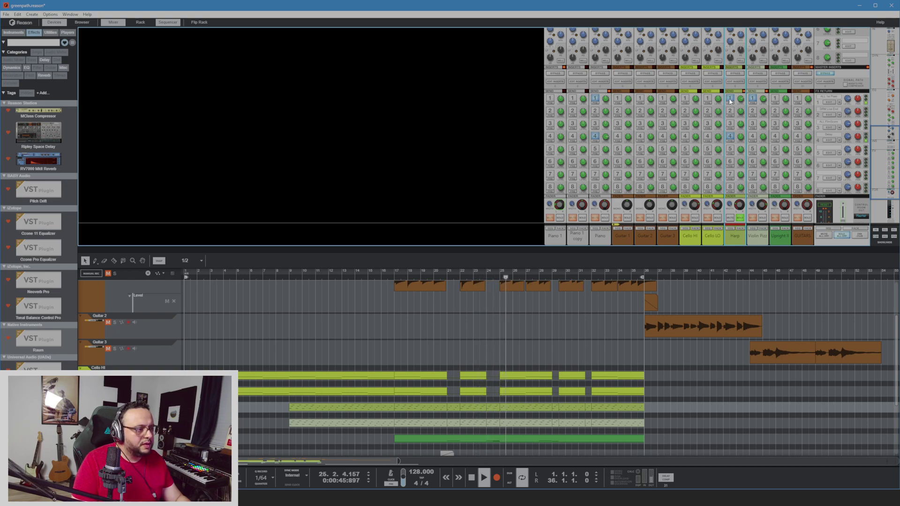
Solo Violin Pizz instead of Harp, adjust the FX1 send levels on both channels, and stop playback
{"action": "left_click", "coordinate": [760, 220]}
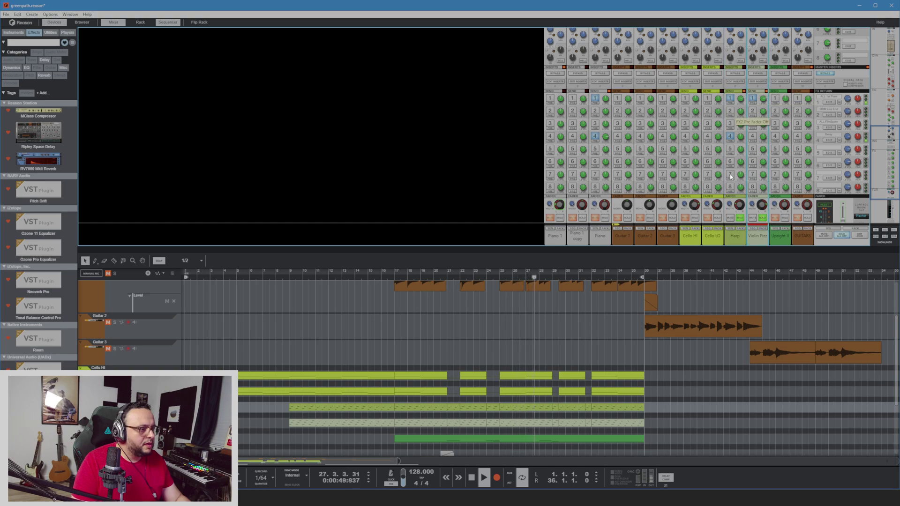
{"action": "left_click", "coordinate": [740, 225]}
{"action": "left_click", "coordinate": [764, 99]}
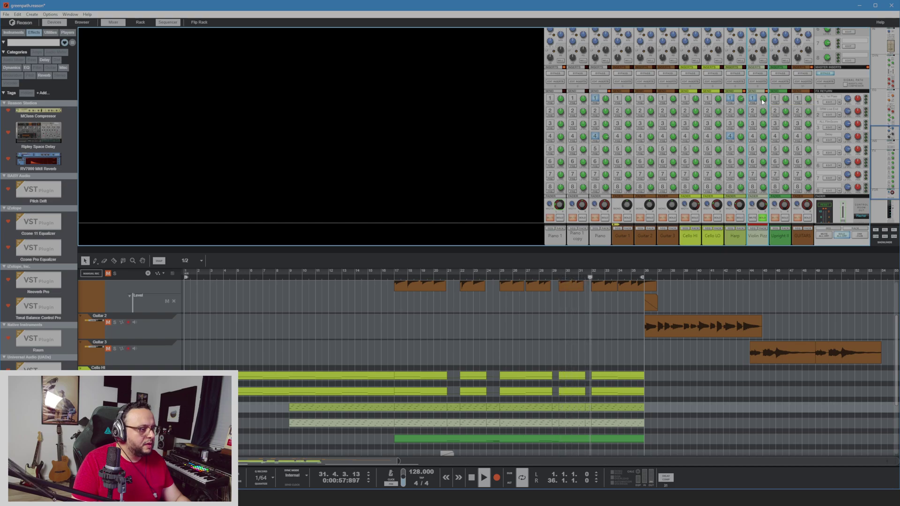
{"action": "left_click", "coordinate": [741, 99]}
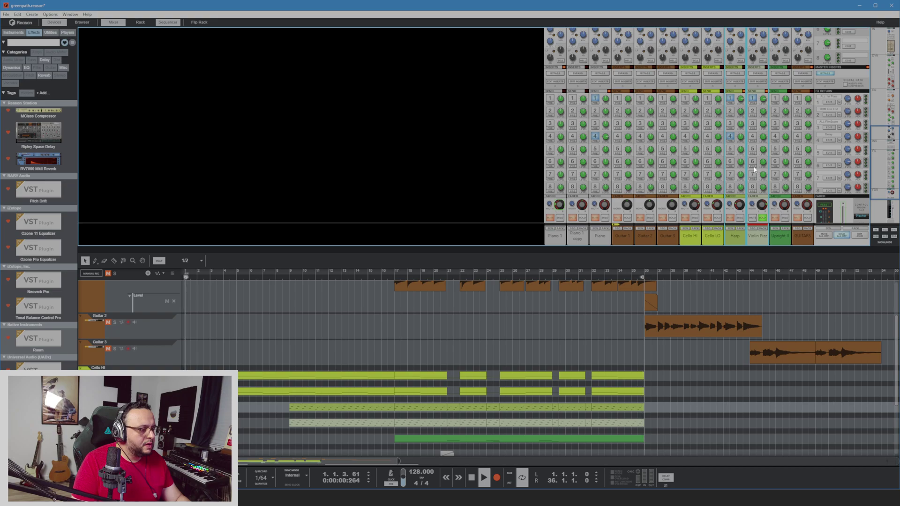
{"action": "key", "text": "space"}
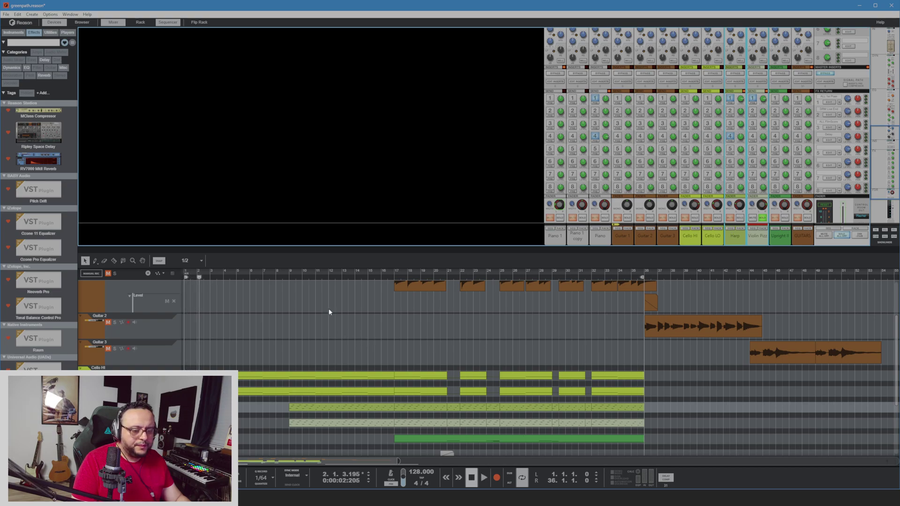
Play the soloed Harp and Violin Pizz from about bar 9, comparing them with their FX1 sends off and on
{"action": "left_click", "coordinate": [295, 278]}
{"action": "key", "text": "space"}
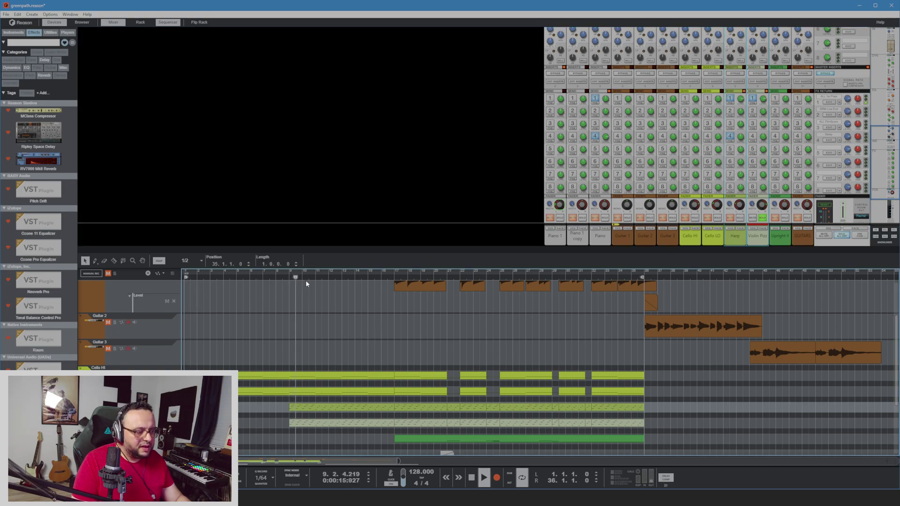
{"action": "left_click", "coordinate": [730, 99]}
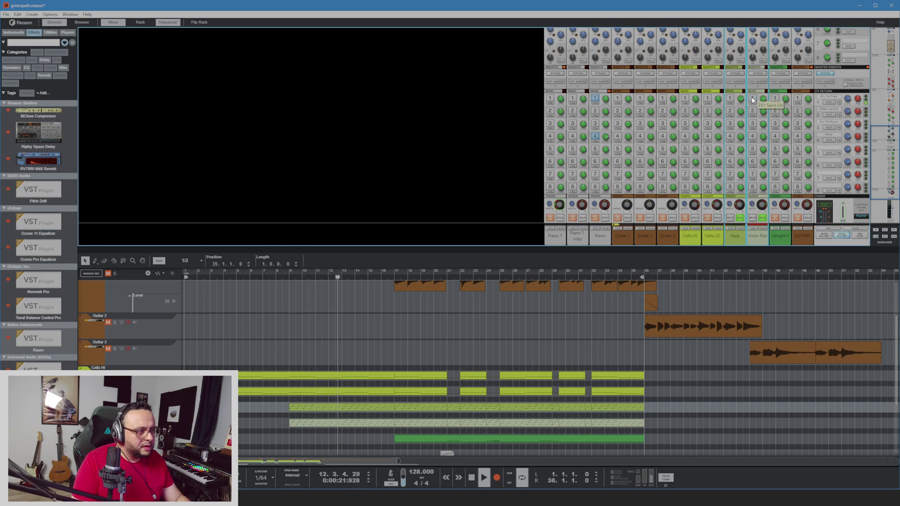
{"action": "left_click", "coordinate": [731, 99]}
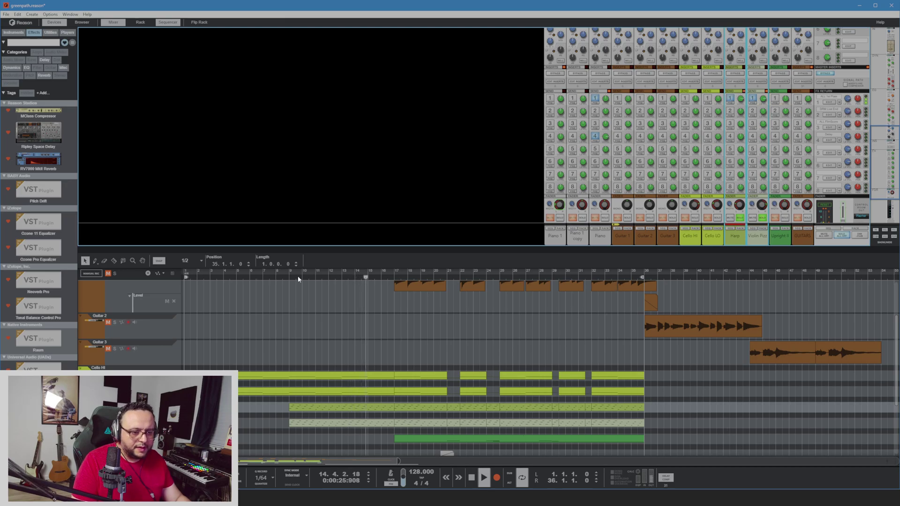
Clear the Harp and Violin Pizz solos, return to the song start, and show the sequencer without the mixer
{"action": "key", "text": "F5"}
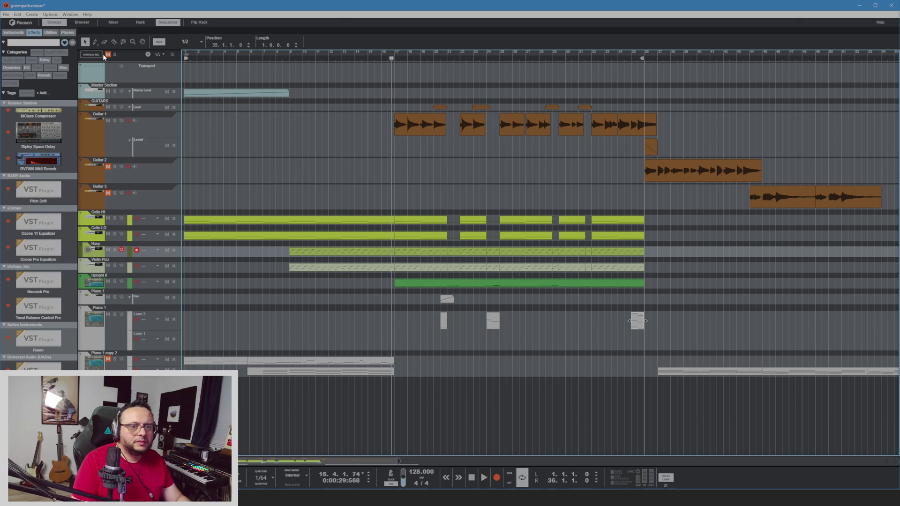
{"action": "left_click", "coordinate": [113, 22]}
{"action": "left_click", "coordinate": [740, 219]}
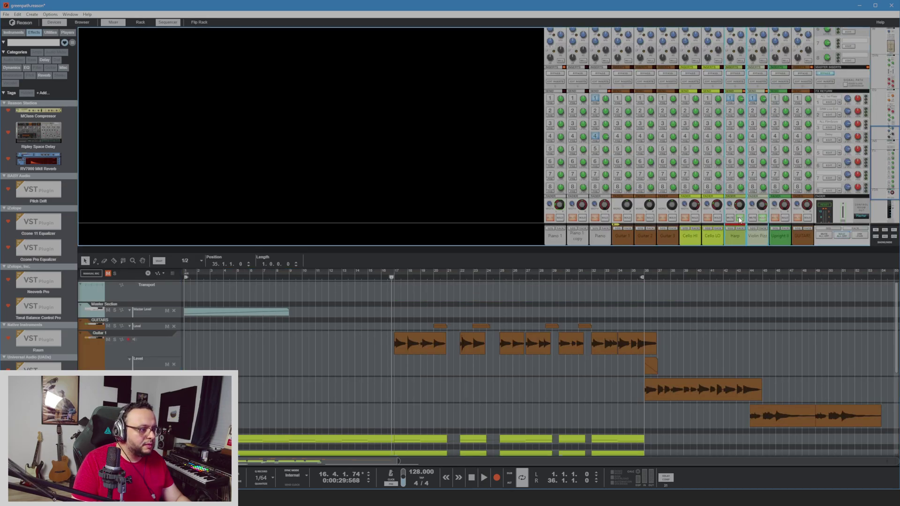
{"action": "left_click", "coordinate": [334, 299]}
{"action": "scroll", "coordinate": [357, 293], "scroll_direction": "up", "scroll_amount": 2}
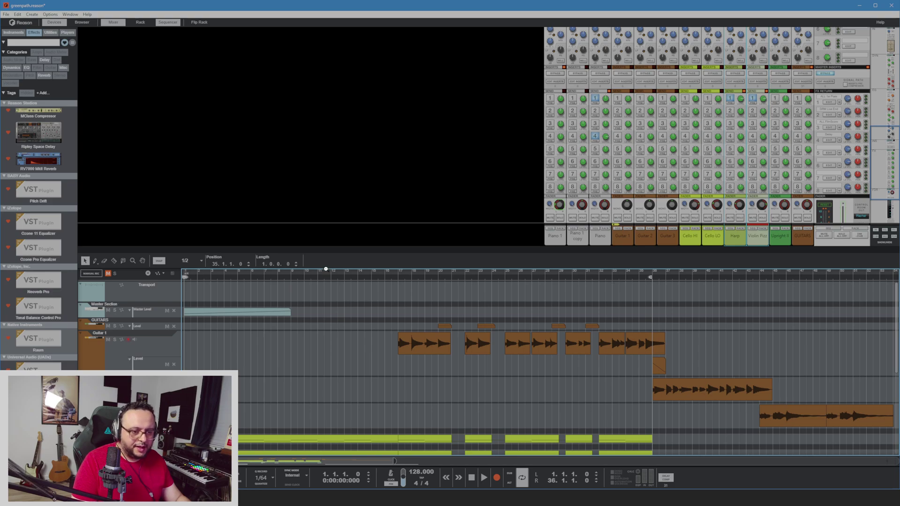
{"action": "key", "text": "F5"}
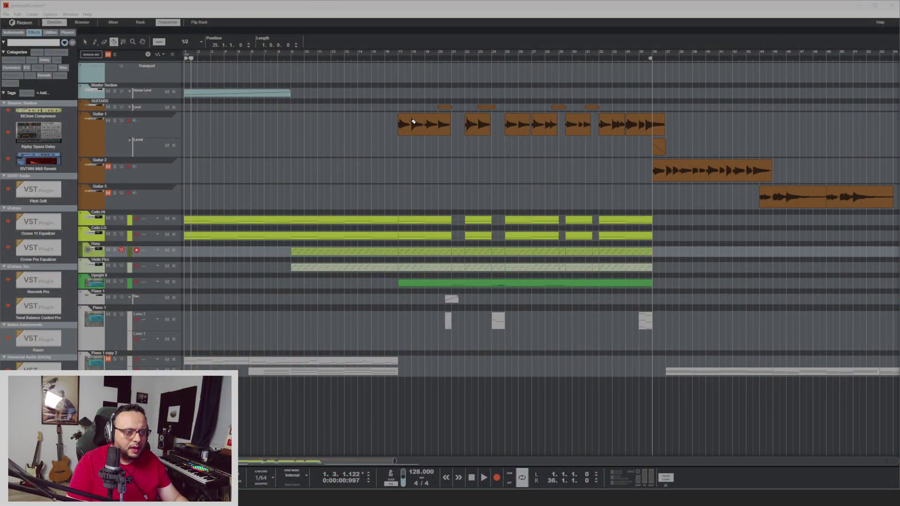
Split off the first bar of the opening Guitar 1 clip, copy it to 14.1.1.0, and reverse the copy
{"action": "left_click", "coordinate": [413, 121]}
{"action": "left_click_drag", "start_coordinate": [405, 127], "coordinate": [365, 125]}
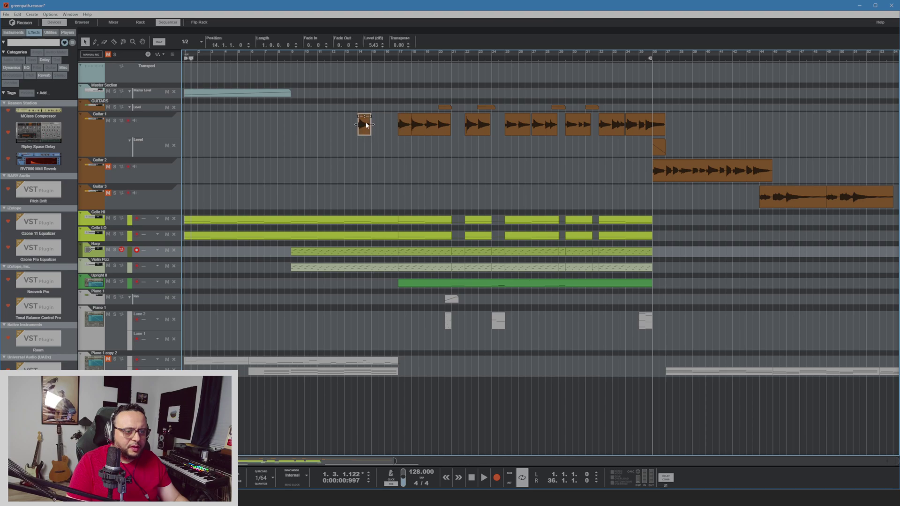
{"action": "right_click", "coordinate": [365, 122]}
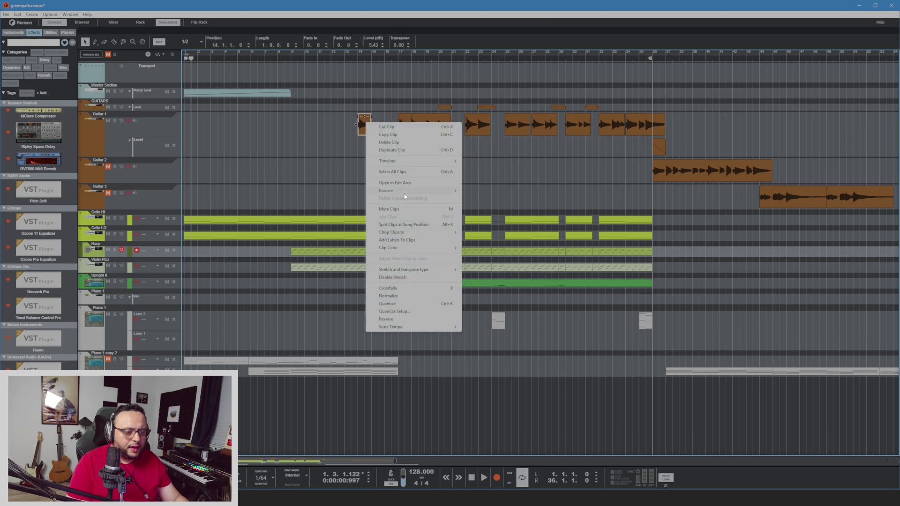
{"action": "left_click", "coordinate": [373, 101]}
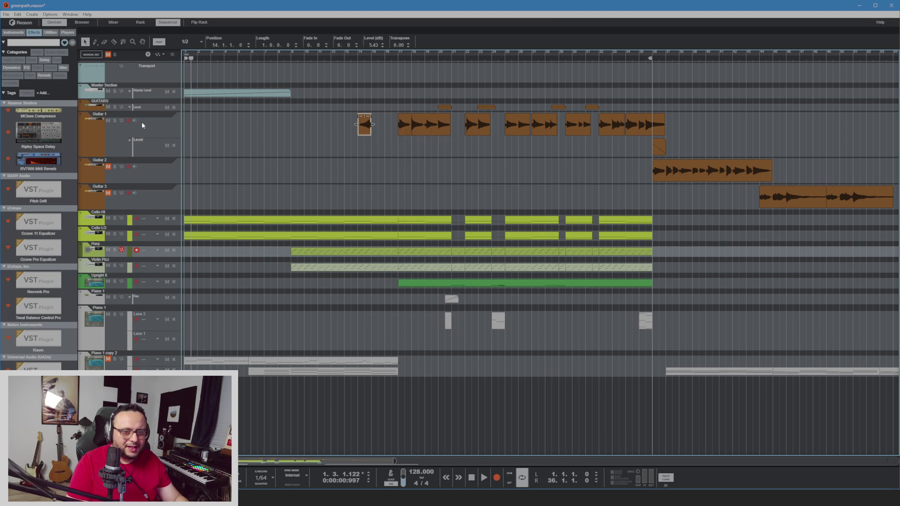
Solo Guitar 1 and the Master Section and play the reversed guitar clip from 14.1.1.0
{"action": "left_click", "coordinate": [355, 59]}
{"action": "key", "text": "space"}
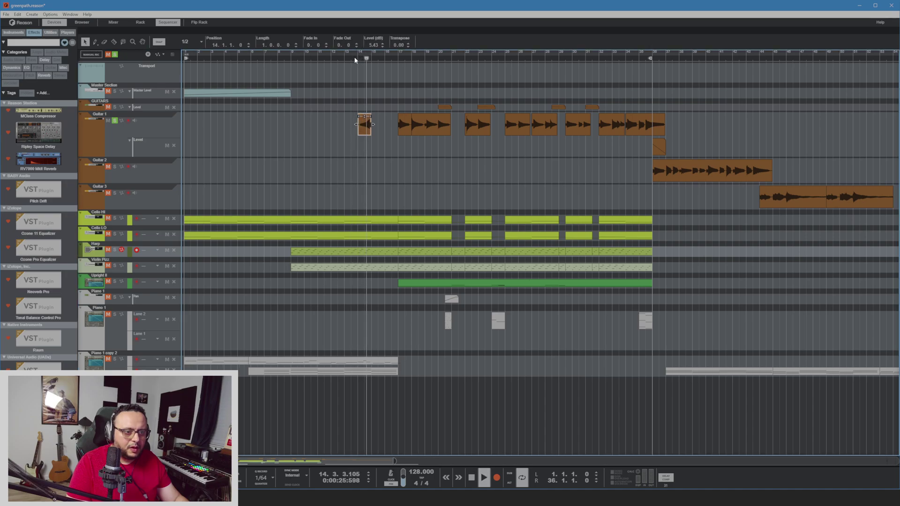
{"action": "key", "text": "space"}
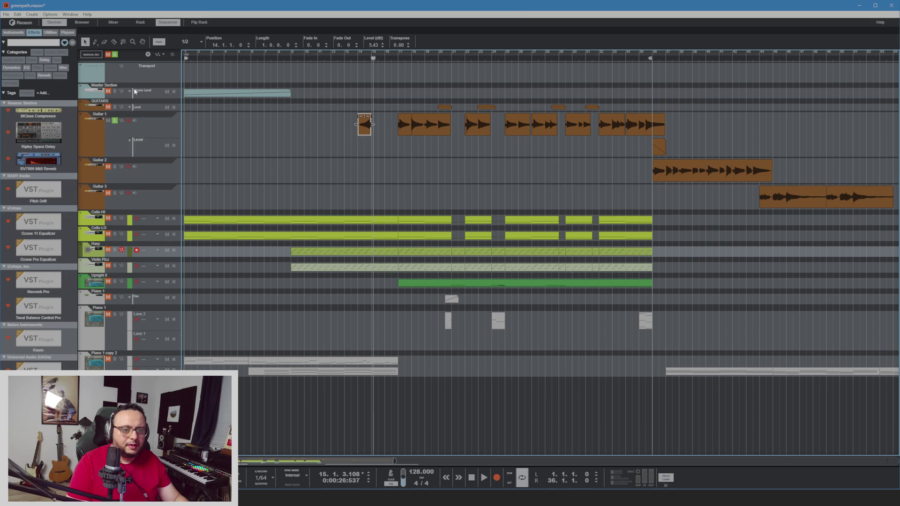
{"action": "left_click", "coordinate": [114, 93]}
{"action": "left_click", "coordinate": [355, 59]}
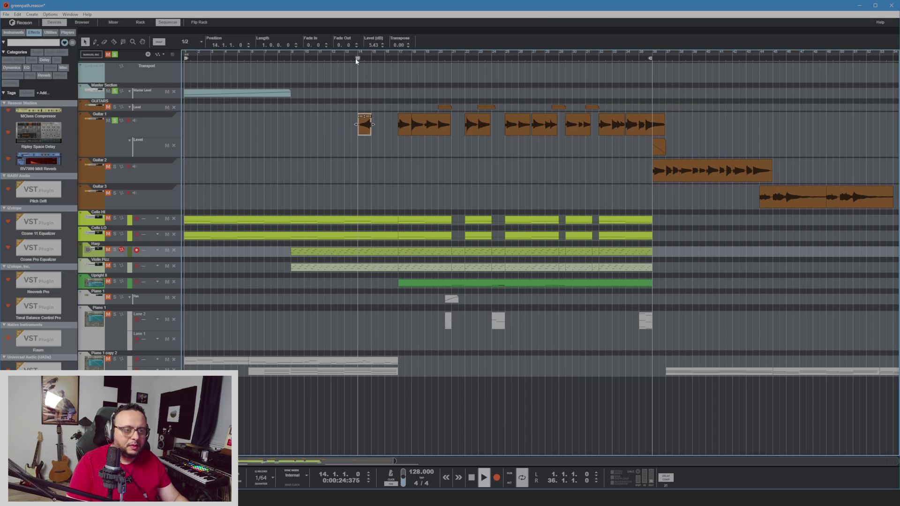
{"action": "key", "text": "space"}
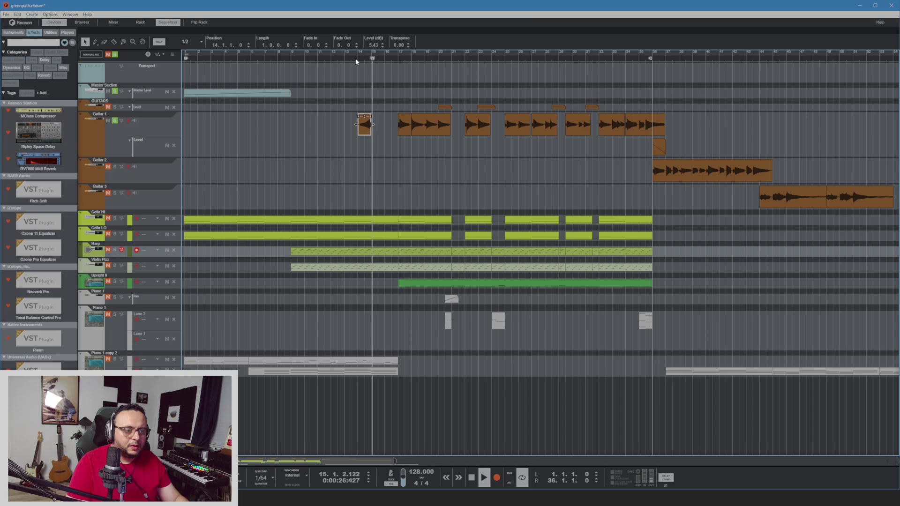
Set the snap value to 1/128, shorten the reversed guitar clip to 0.3.2.60, and move it so it ends at bar 17
{"action": "scroll", "coordinate": [365, 124], "scroll_direction": "up", "scroll_amount": 2}
{"action": "scroll", "coordinate": [364, 123], "scroll_direction": "up", "scroll_amount": 2}
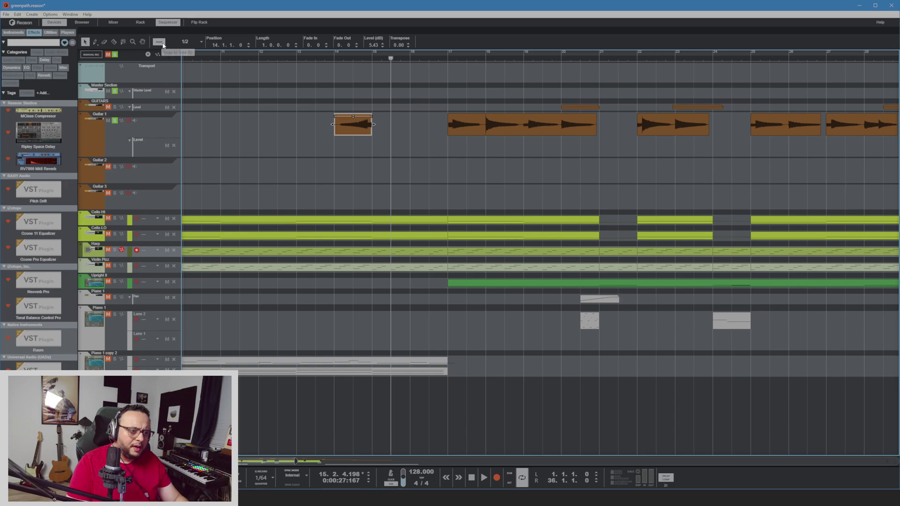
{"action": "left_click", "coordinate": [186, 41]}
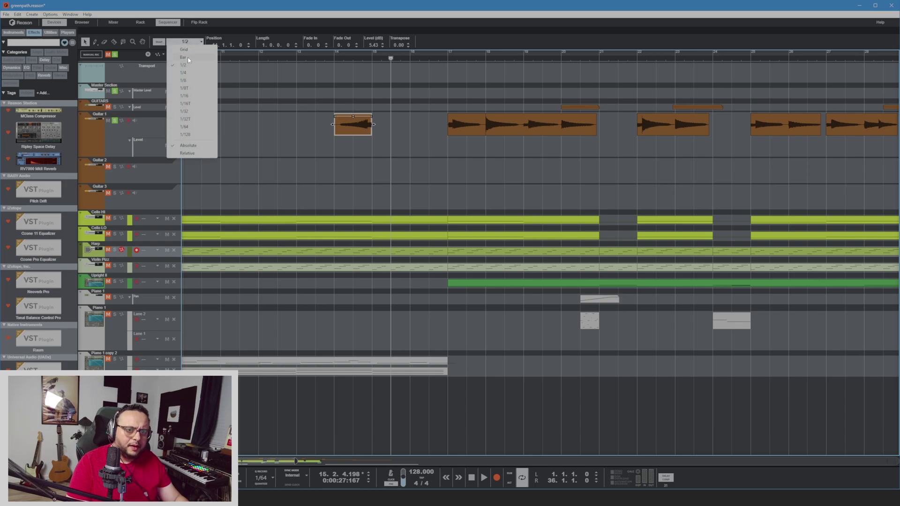
{"action": "left_click", "coordinate": [187, 135]}
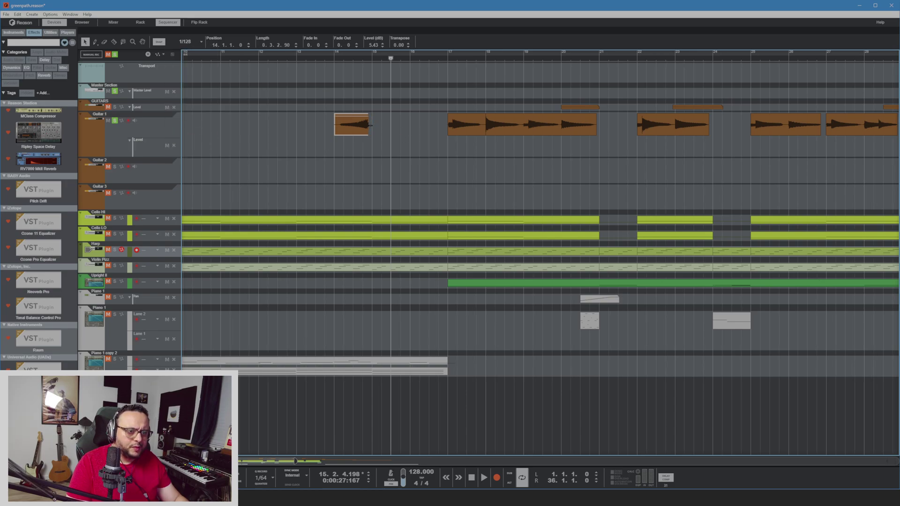
{"action": "left_click_drag", "start_coordinate": [361, 128], "coordinate": [441, 131]}
{"action": "left_click", "coordinate": [416, 58]}
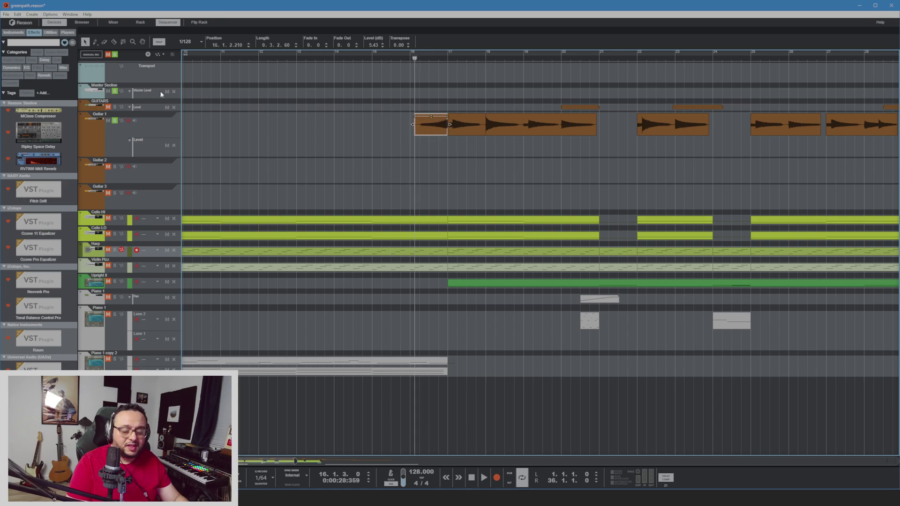
Clear the Master Section and Guitar 1 solos and play the reversed guitar transition into bar 17 with the full mix
{"action": "left_click", "coordinate": [115, 92]}
{"action": "left_click", "coordinate": [114, 121]}
{"action": "key", "text": "space"}
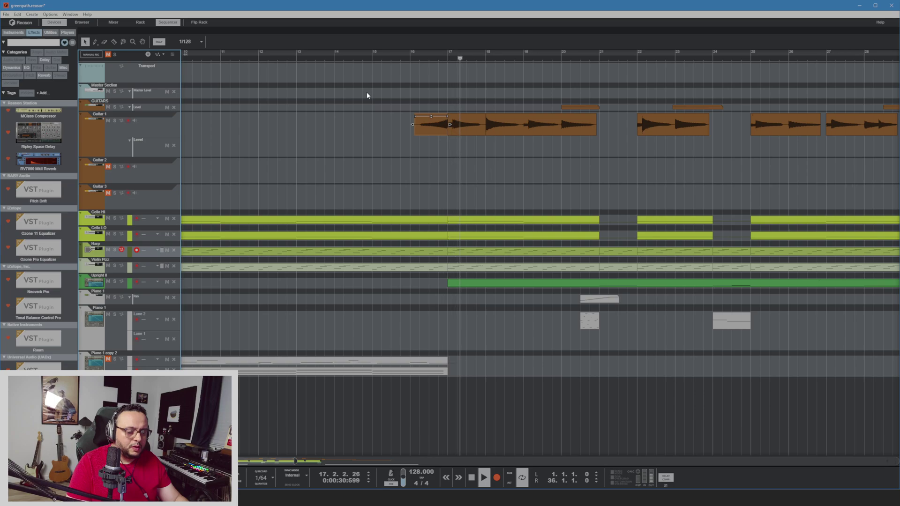
{"action": "key", "text": "space"}
{"action": "scroll", "coordinate": [412, 140], "scroll_direction": "down", "scroll_amount": 3}
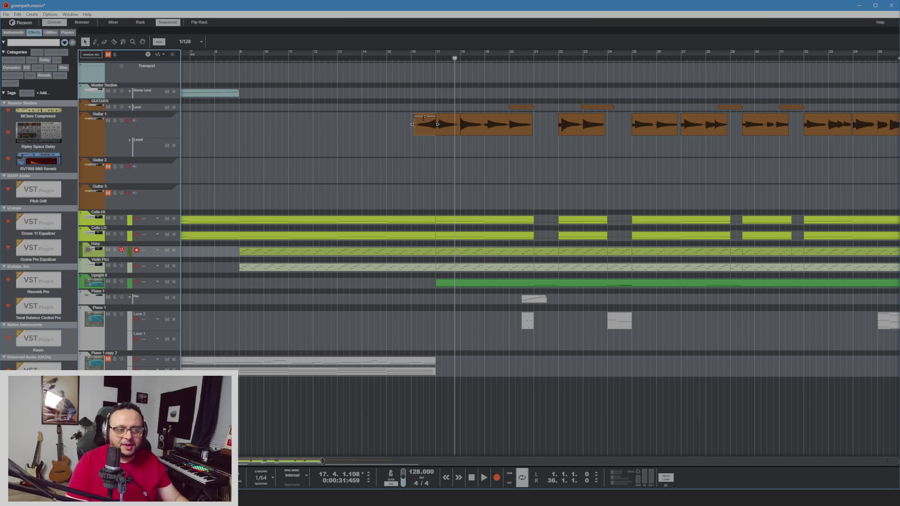
{"action": "left_click", "coordinate": [433, 131]}
{"action": "left_click", "coordinate": [372, 59]}
{"action": "key", "text": "space"}
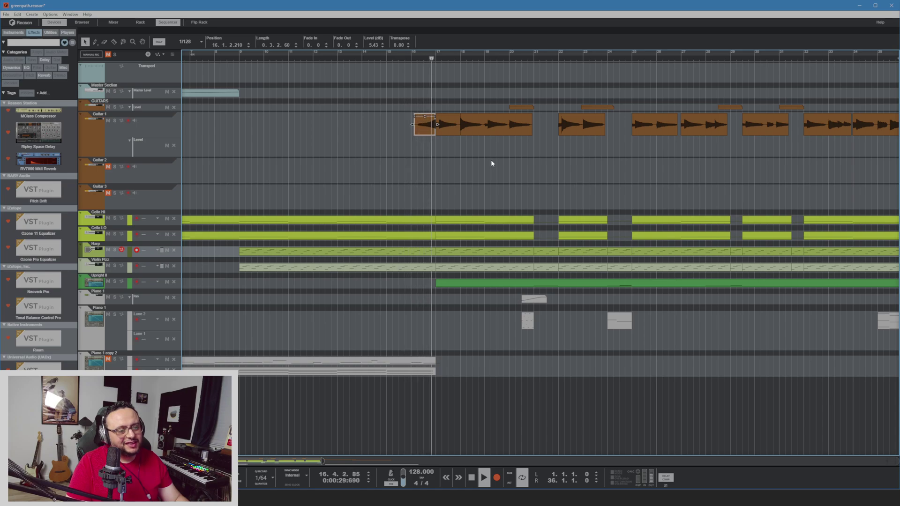
{"action": "key", "text": "space"}
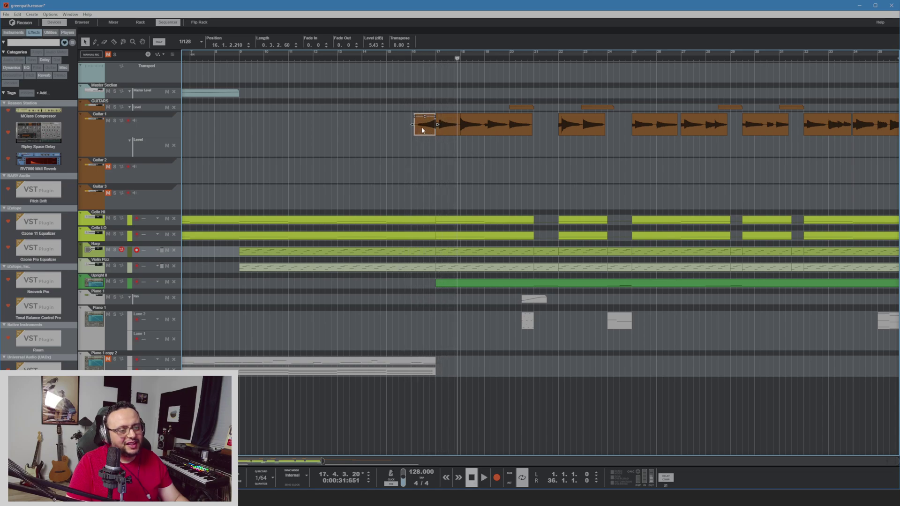
Cut the reversed guitar clip from the Guitar 1 track and save the song
{"action": "key", "text": "Delete"}
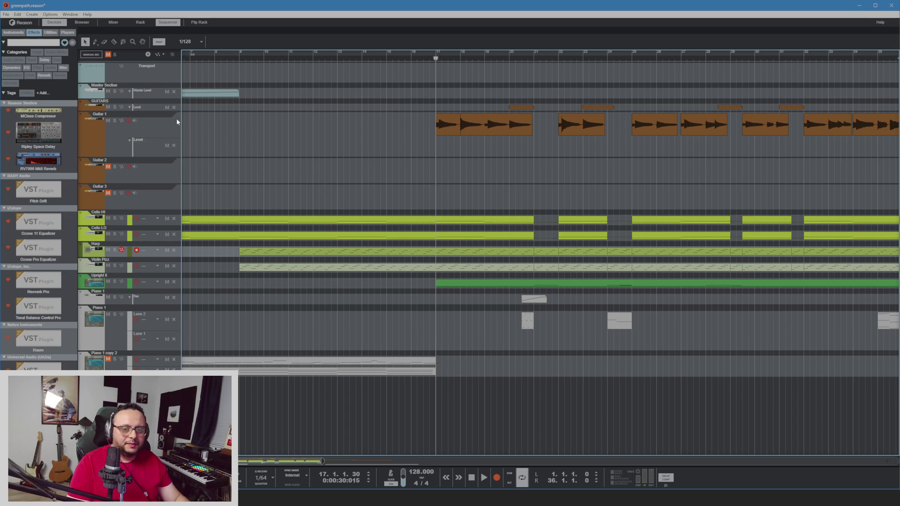
{"action": "left_click", "coordinate": [32, 14]}
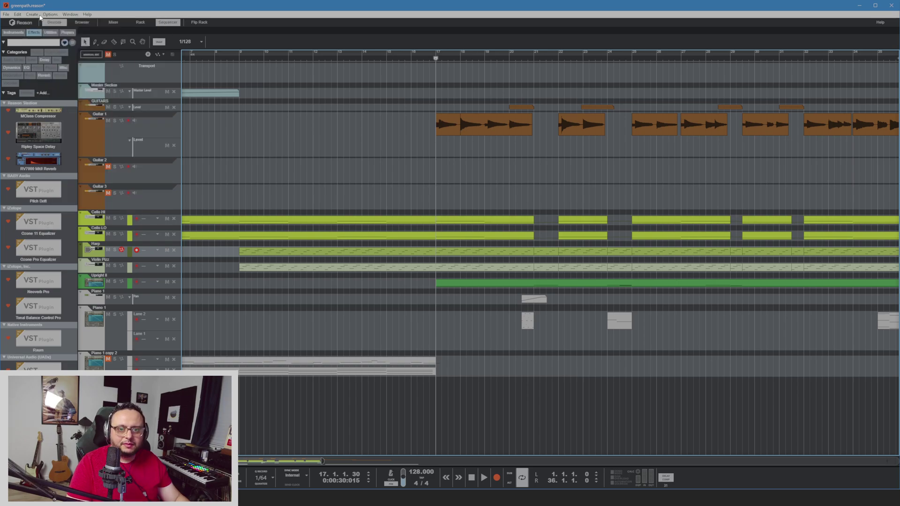
{"action": "left_click", "coordinate": [3, 15]}
{"action": "left_click", "coordinate": [19, 71]}
Add a new audio track and place it directly above Guitar 1 in the track list
{"action": "left_click", "coordinate": [17, 15]}
{"action": "mouse_move", "coordinate": [32, 14]}
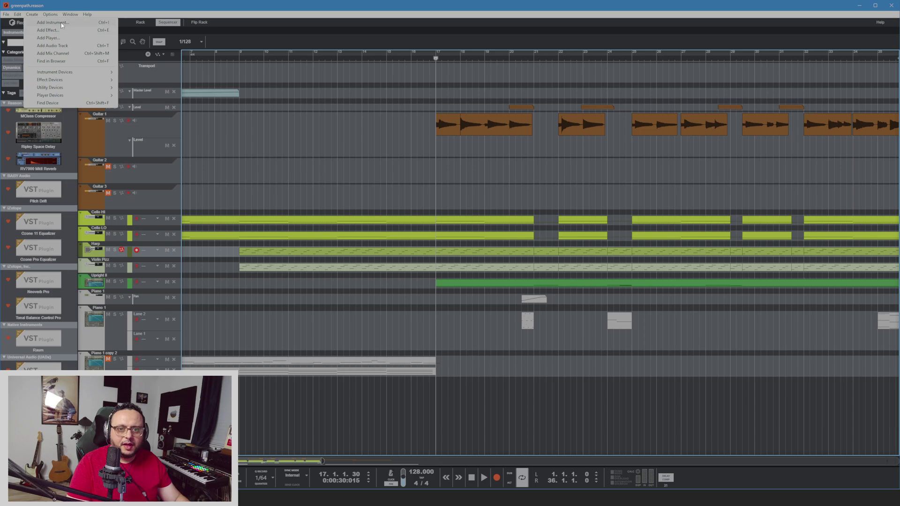
{"action": "left_click", "coordinate": [65, 46]}
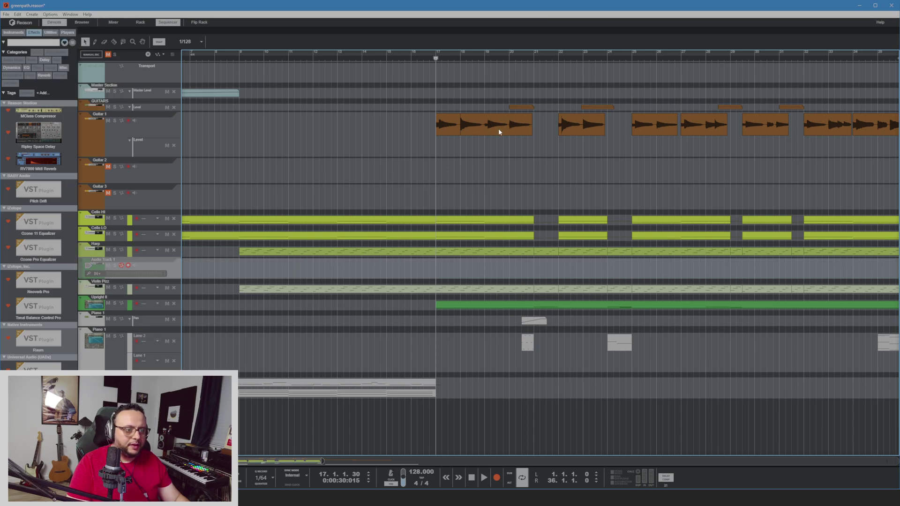
{"action": "left_click_drag", "start_coordinate": [85, 273], "coordinate": [78, 117]}
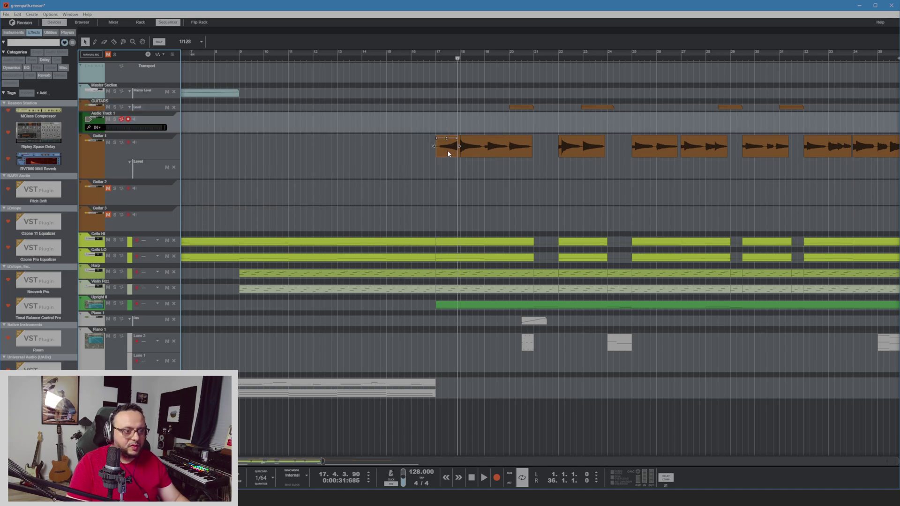
Place the reversed clip on Audio Track 1, trimmed to start at 16.1.3.0 with a length of 0.3.2.0, and play it
{"action": "left_click_drag", "start_coordinate": [447, 150], "coordinate": [435, 127]}
{"action": "scroll", "coordinate": [427, 129], "scroll_direction": "up", "scroll_amount": 6}
{"action": "scroll", "coordinate": [440, 131], "scroll_direction": "down", "scroll_amount": 2}
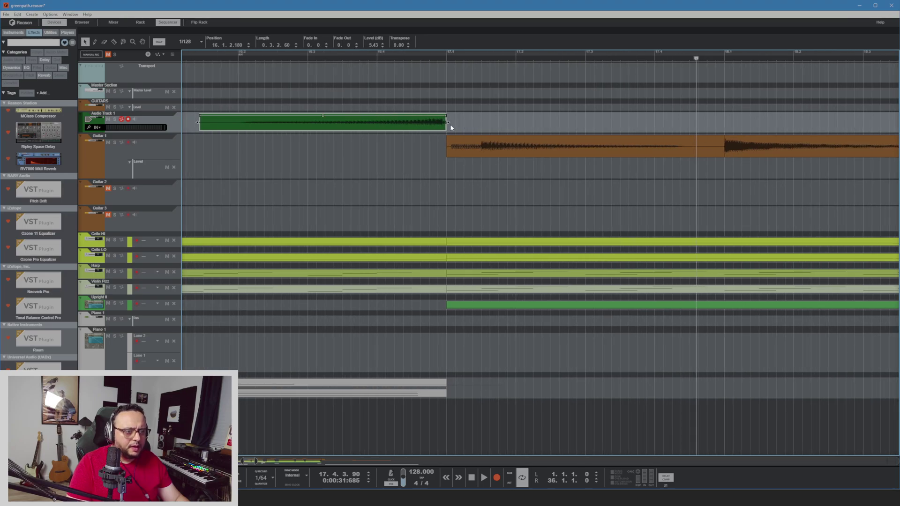
{"action": "left_click_drag", "start_coordinate": [418, 127], "coordinate": [421, 127]}
{"action": "left_click", "coordinate": [198, 58]}
{"action": "key", "text": "space"}
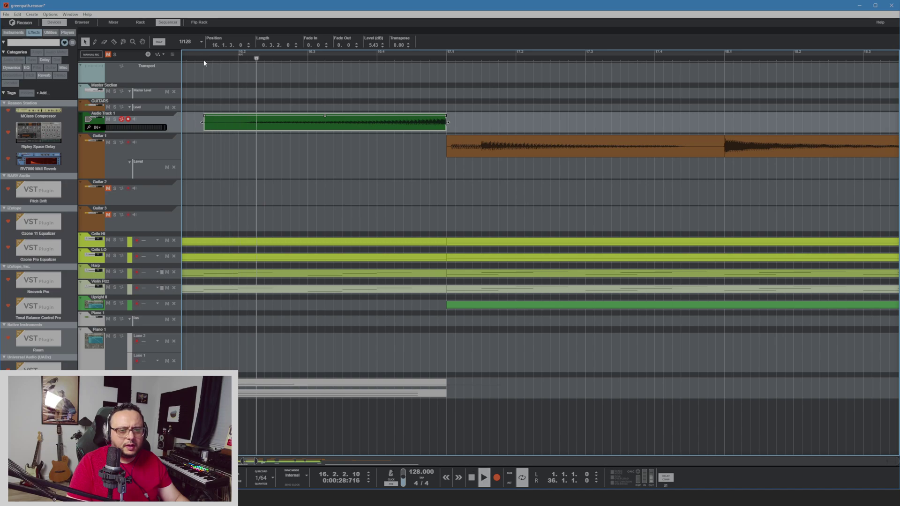
{"action": "key", "text": "space"}
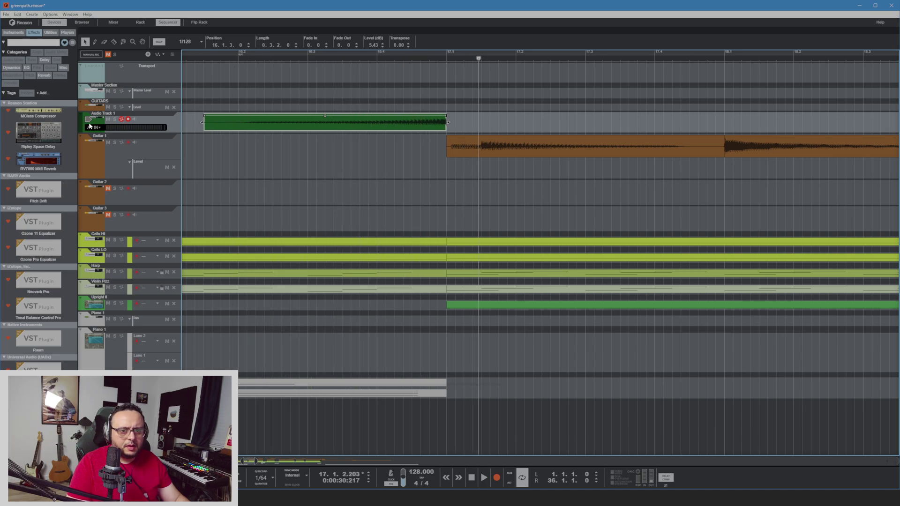
Show Audio Track 1's device in the rack and add a Ripley Space Delay as its insert effect
{"action": "left_click", "coordinate": [96, 123]}
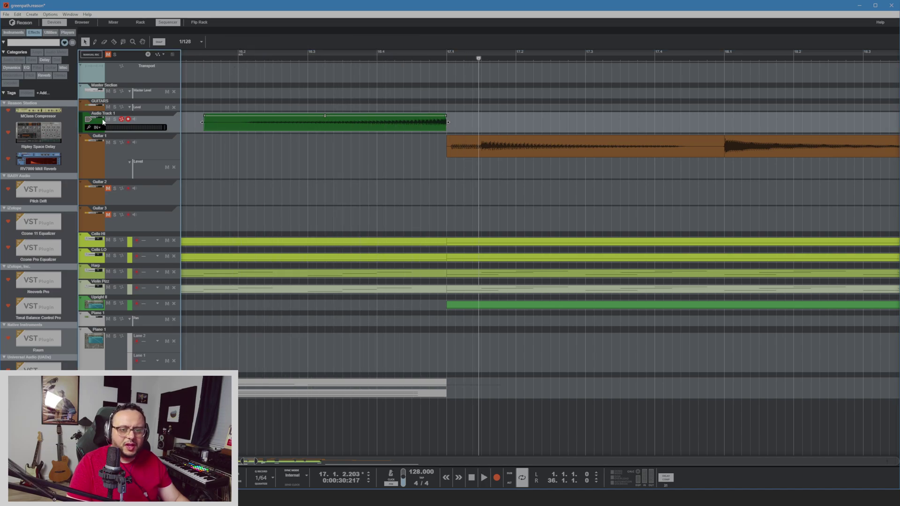
{"action": "key", "text": "F6"}
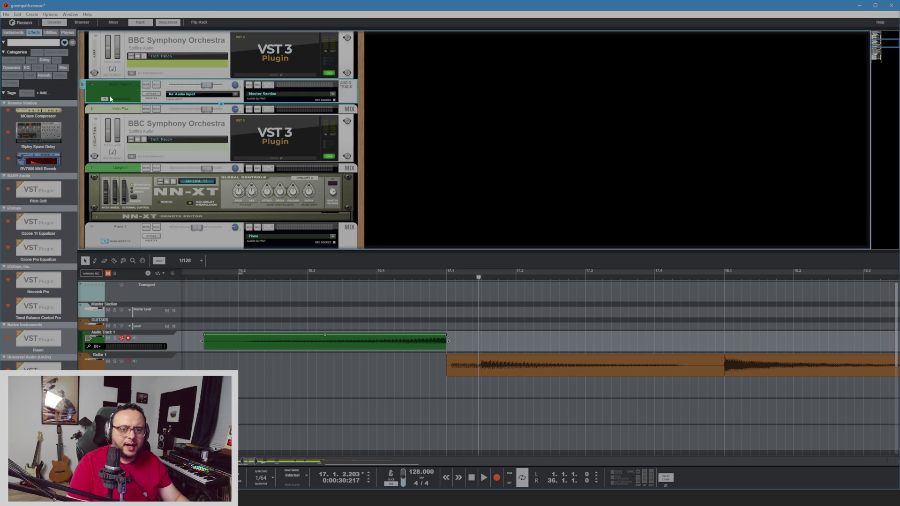
{"action": "left_click", "coordinate": [105, 99]}
{"action": "left_click_drag", "start_coordinate": [35, 138], "coordinate": [182, 115]}
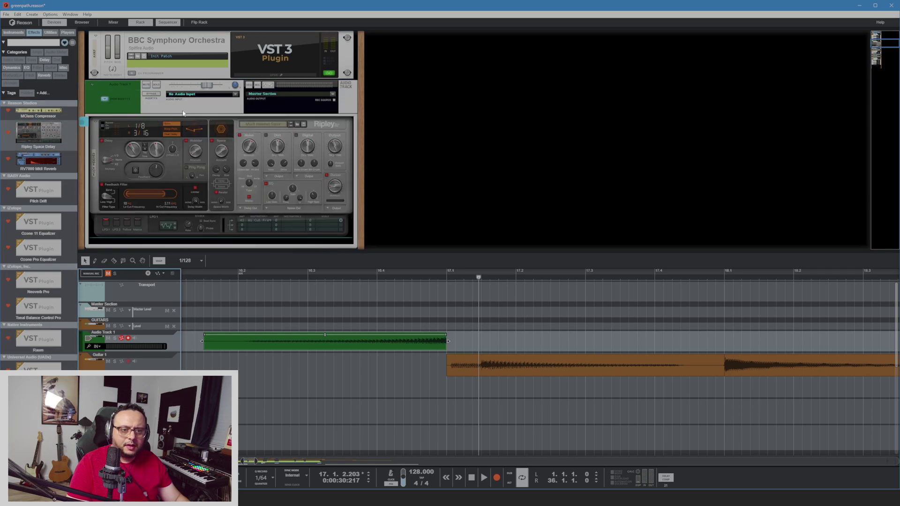
Play the reversed guitar transition from about 16.1.3.0 to hear the Ripley delay on Audio Track 1
{"action": "left_click", "coordinate": [204, 278]}
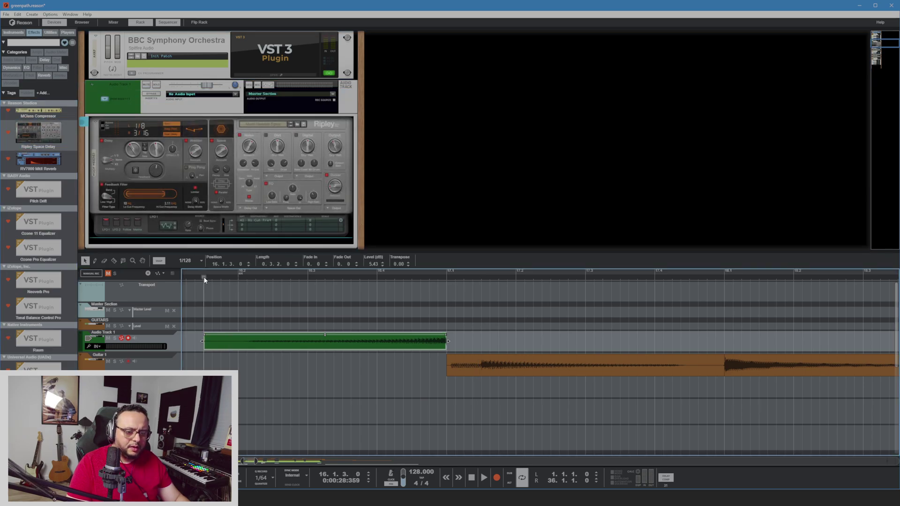
{"action": "key", "text": "space"}
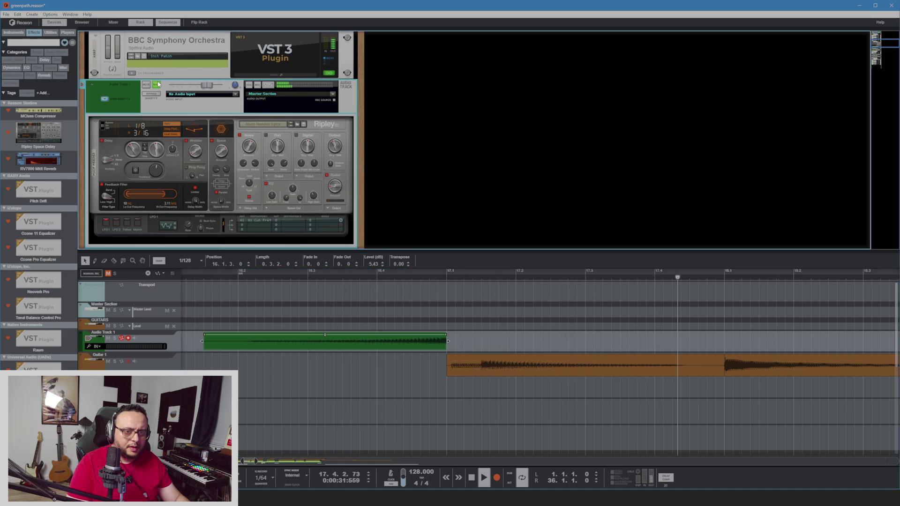
{"action": "left_click", "coordinate": [195, 275]}
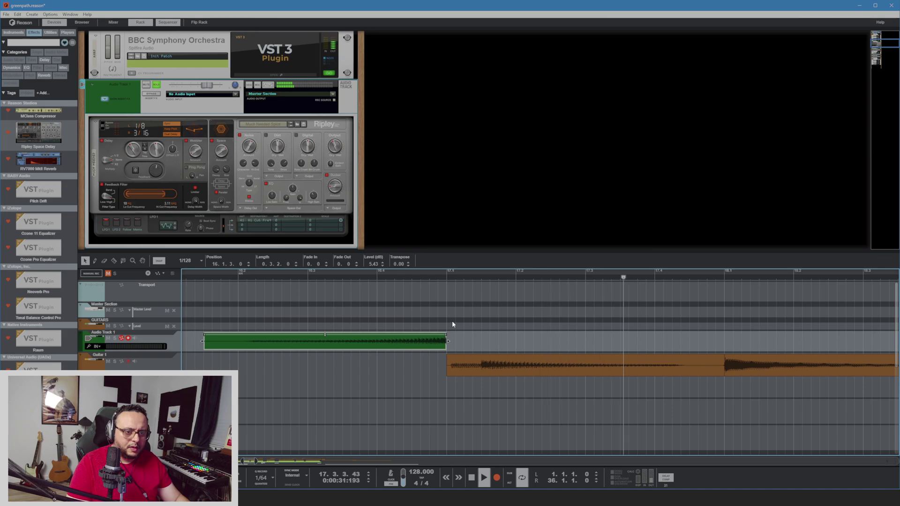
{"action": "key", "text": "space"}
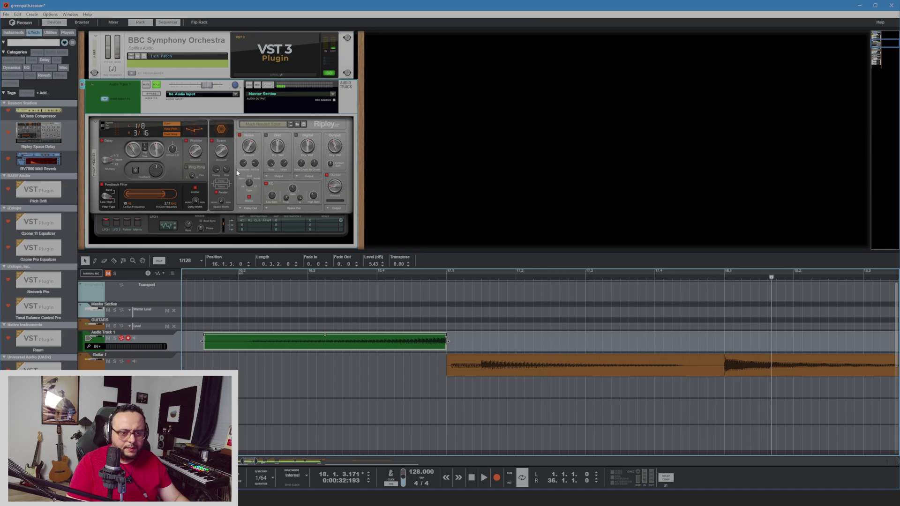
Adjust Ripley's dry/wet mix and play the reversed guitar transition into bar 17
{"action": "left_click", "coordinate": [333, 149]}
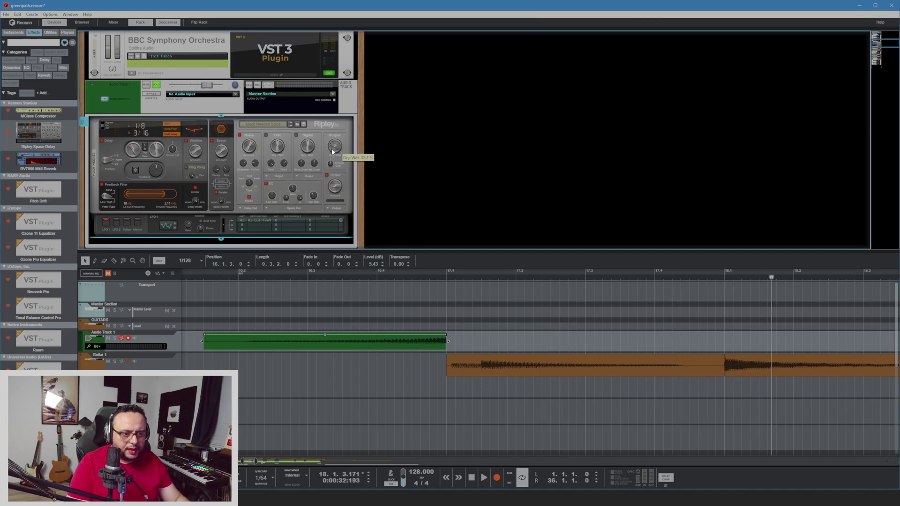
{"action": "left_click", "coordinate": [190, 277]}
{"action": "key", "text": "space"}
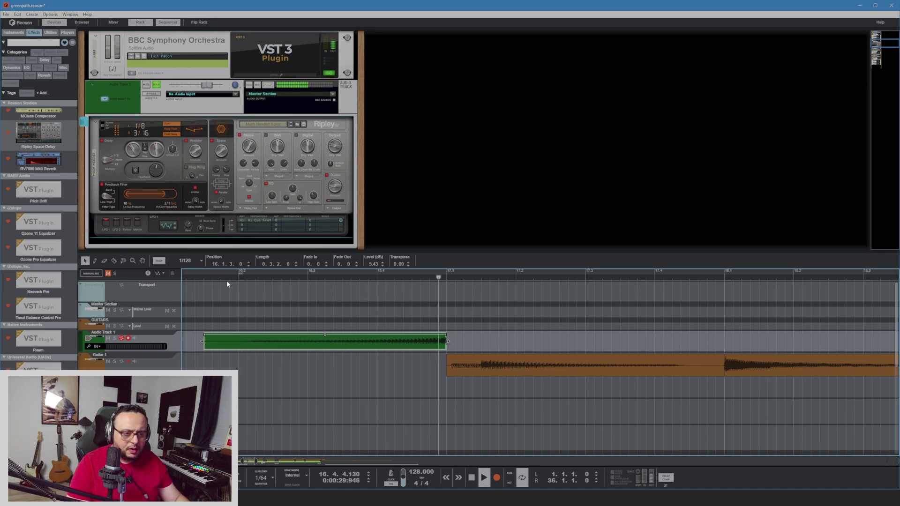
{"action": "key", "text": "space"}
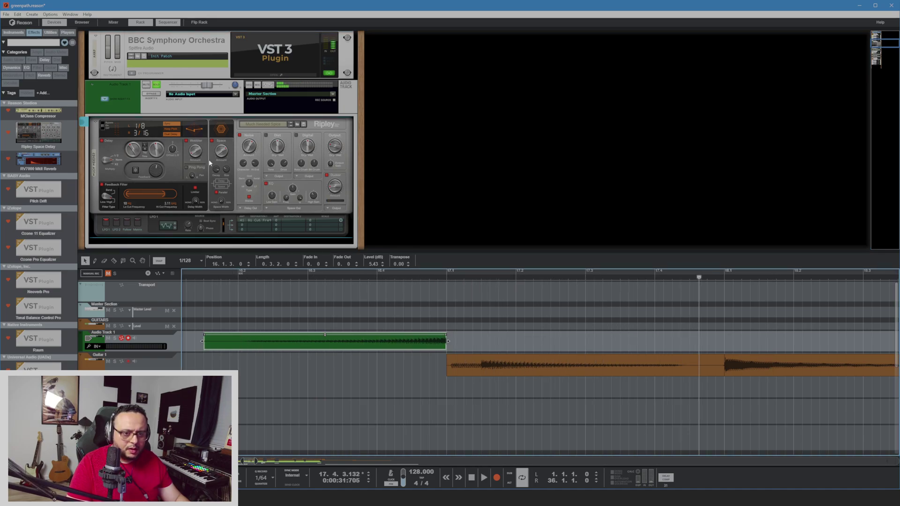
Turn on Ripley's Ping Pong mode, readjust its dry/wet mix, and play the transition with each change
{"action": "left_click", "coordinate": [190, 167]}
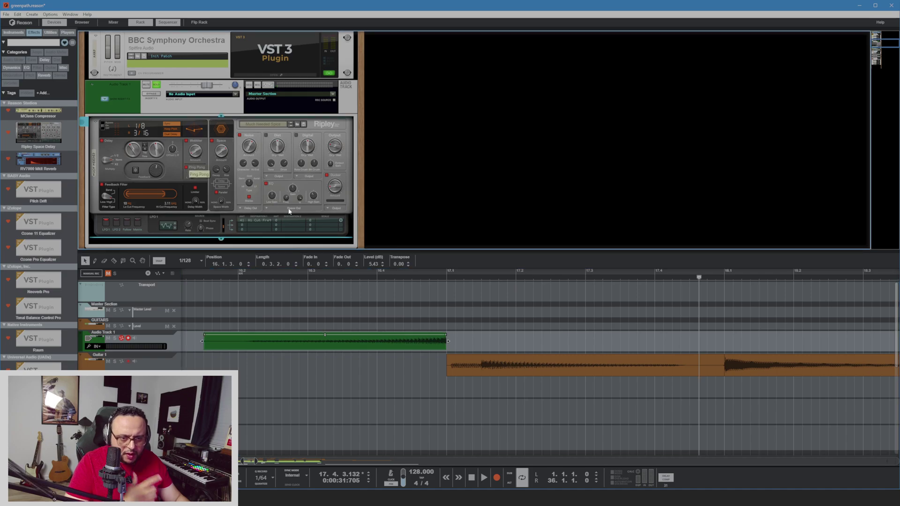
{"action": "left_click", "coordinate": [232, 278]}
{"action": "key", "text": "space"}
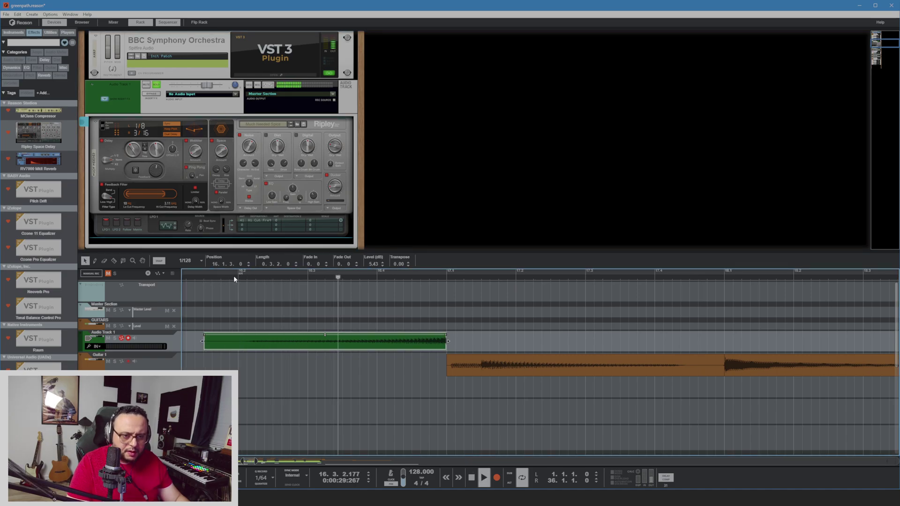
{"action": "key", "text": "space"}
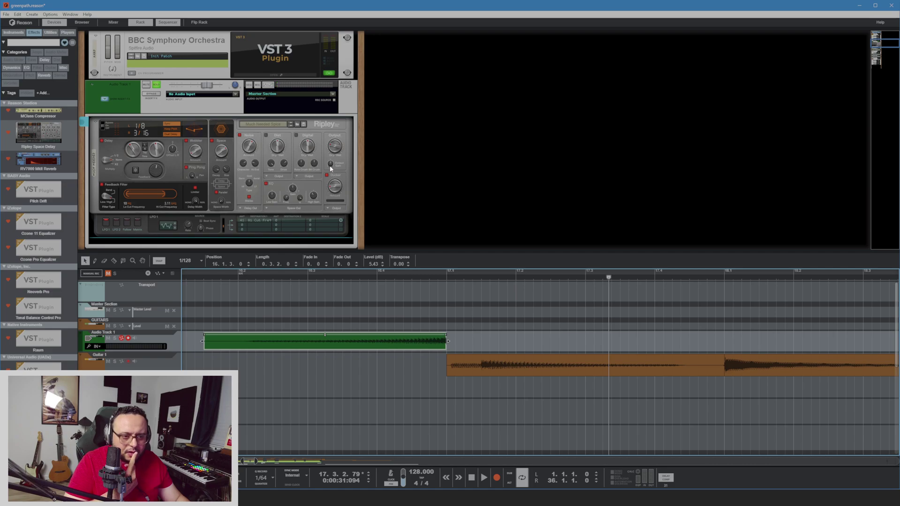
{"action": "left_click", "coordinate": [334, 148]}
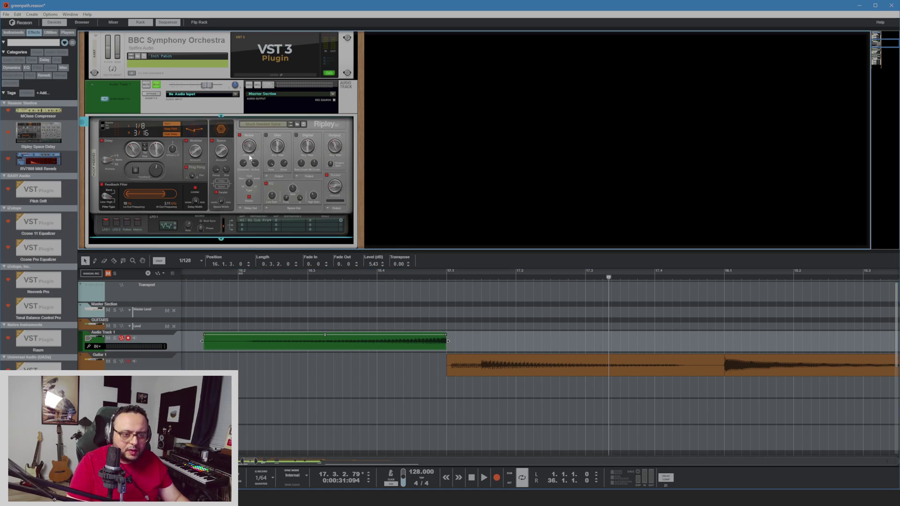
{"action": "left_click", "coordinate": [280, 277]}
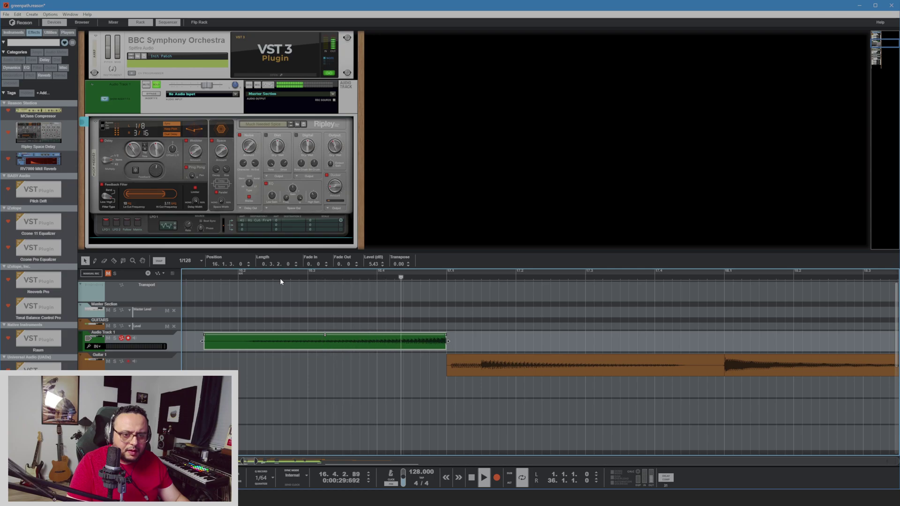
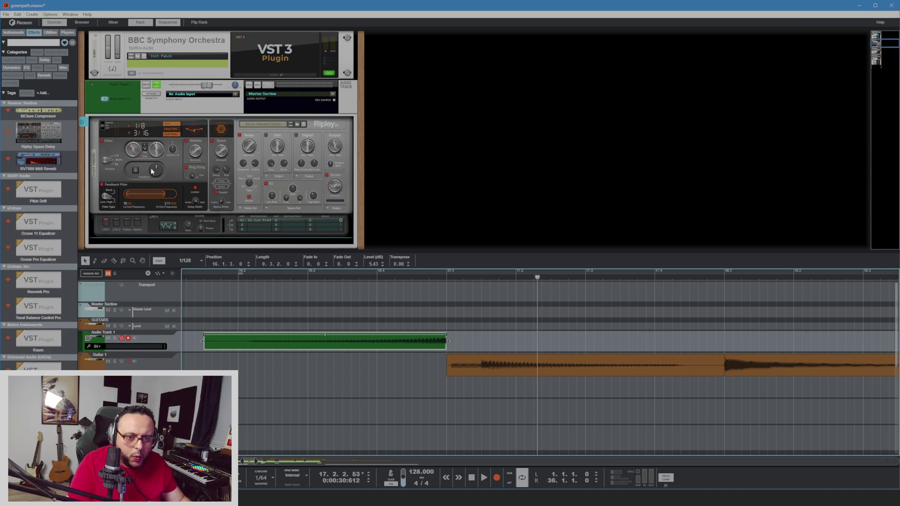
Try Ripley's left synced delay time at 1/8T, return it to 1/8, and play the transition
{"action": "mouse_move", "coordinate": [129, 150]}
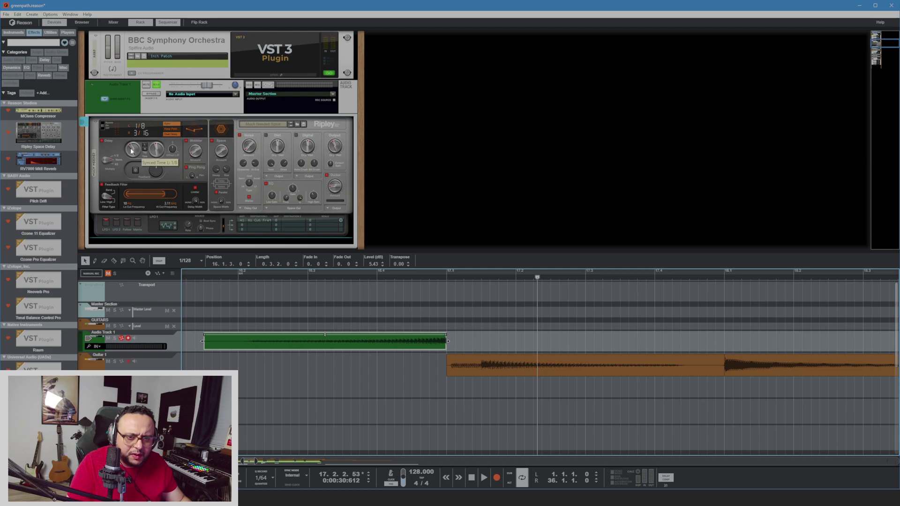
{"action": "mouse_move", "coordinate": [166, 155]}
{"action": "left_click", "coordinate": [133, 150]}
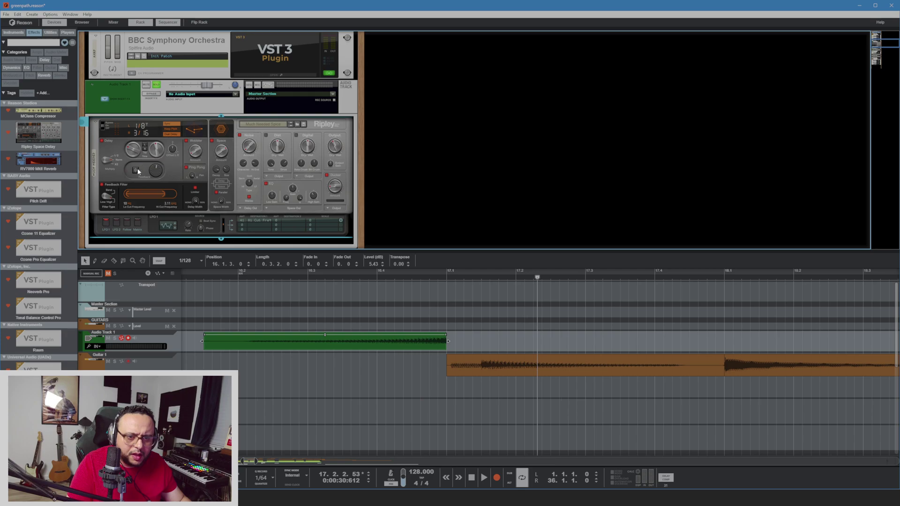
{"action": "left_click_drag", "start_coordinate": [133, 151], "coordinate": [129, 150]}
{"action": "left_click", "coordinate": [223, 276]}
{"action": "left_click", "coordinate": [207, 277]}
{"action": "key", "text": "space"}
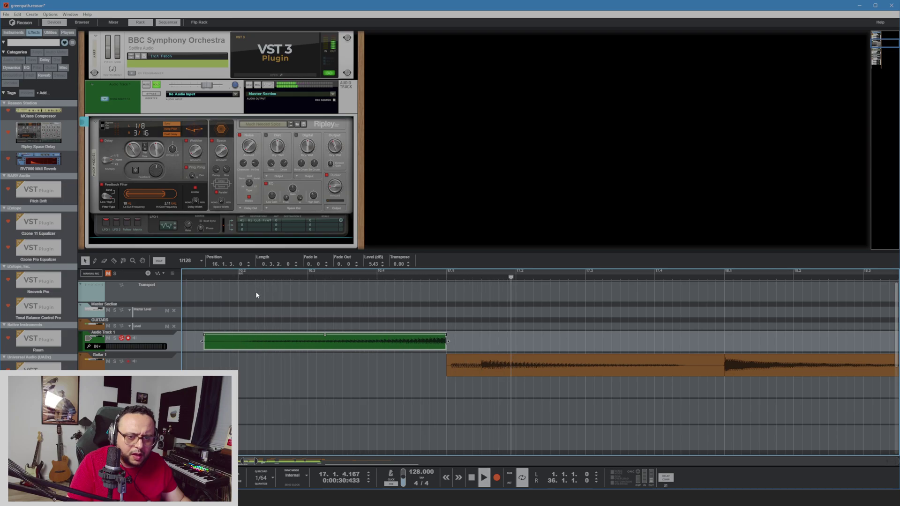
Try both of Ripley's synced delay times at 1/32 and play the reversed guitar transition into bar 17
{"action": "key", "text": "space"}
{"action": "left_click", "coordinate": [131, 150]}
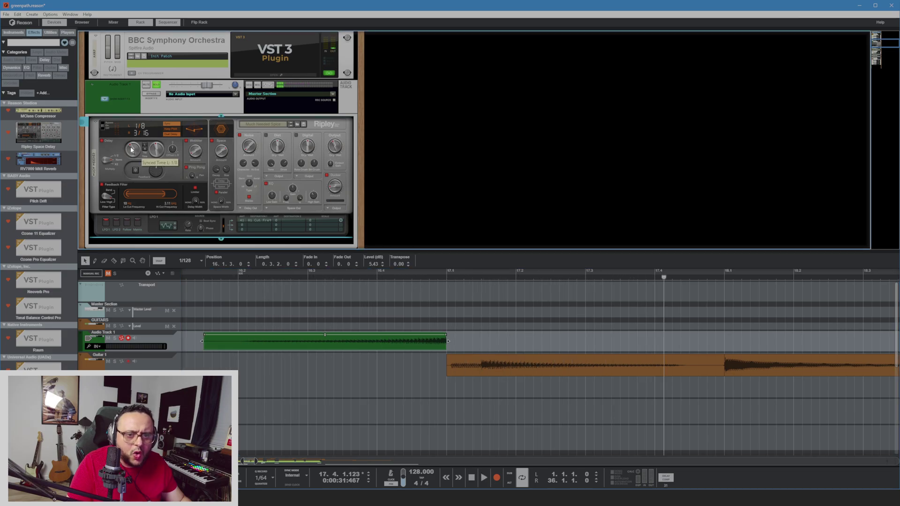
{"action": "left_click_drag", "start_coordinate": [131, 151], "coordinate": [152, 160]}
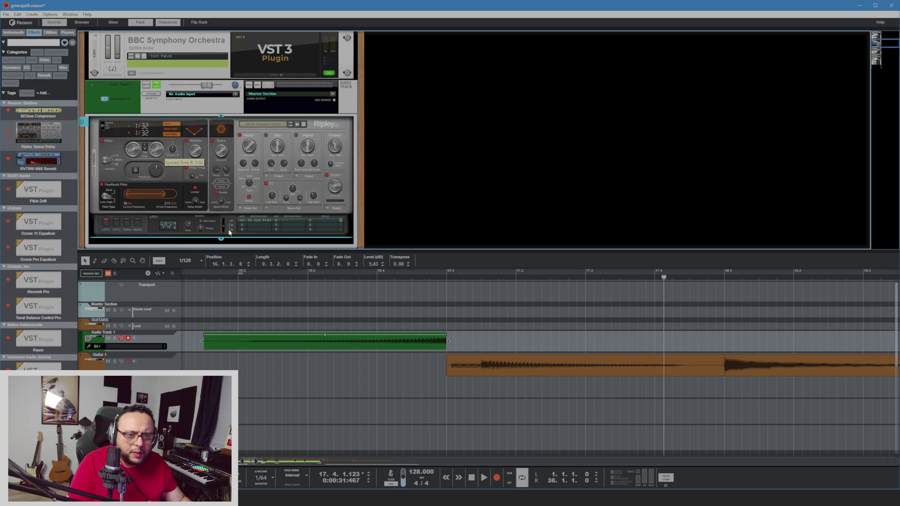
{"action": "left_click", "coordinate": [197, 276]}
{"action": "key", "text": "space"}
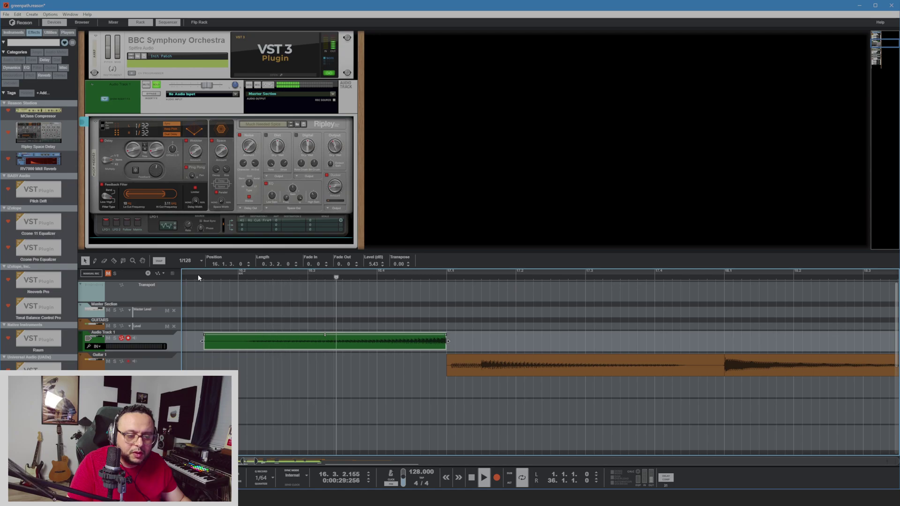
{"action": "key", "text": "space"}
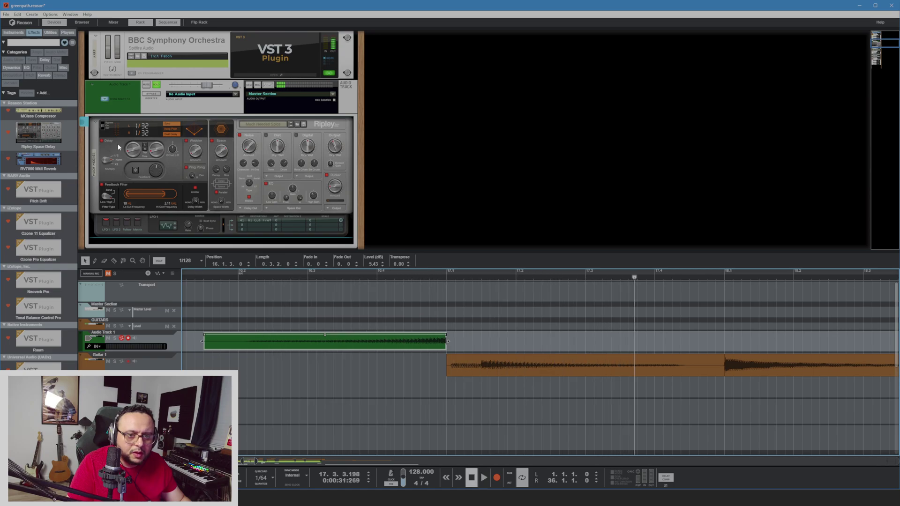
Set Ripley's left and right synced delay times to 1/16 and play the reversed guitar transition
{"action": "left_click", "coordinate": [133, 153]}
{"action": "left_click_drag", "start_coordinate": [132, 153], "coordinate": [131, 151]}
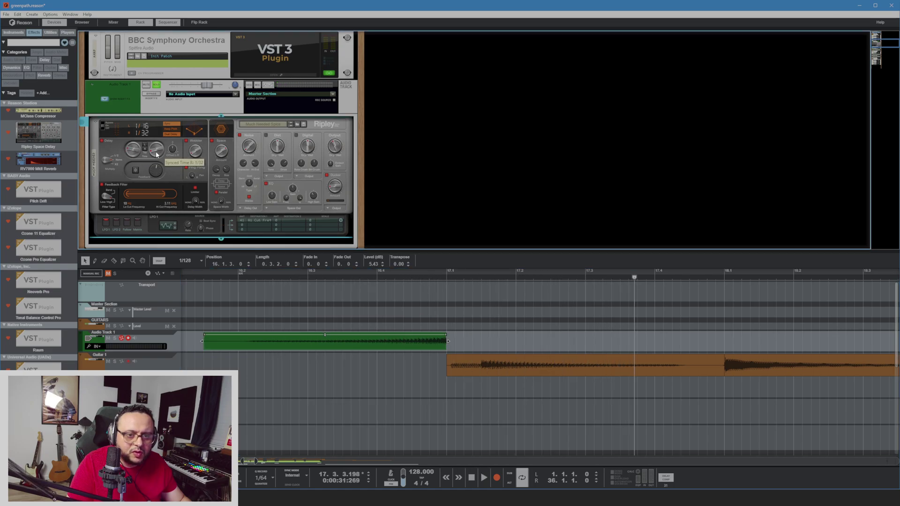
{"action": "left_click", "coordinate": [202, 274]}
{"action": "key", "text": "space"}
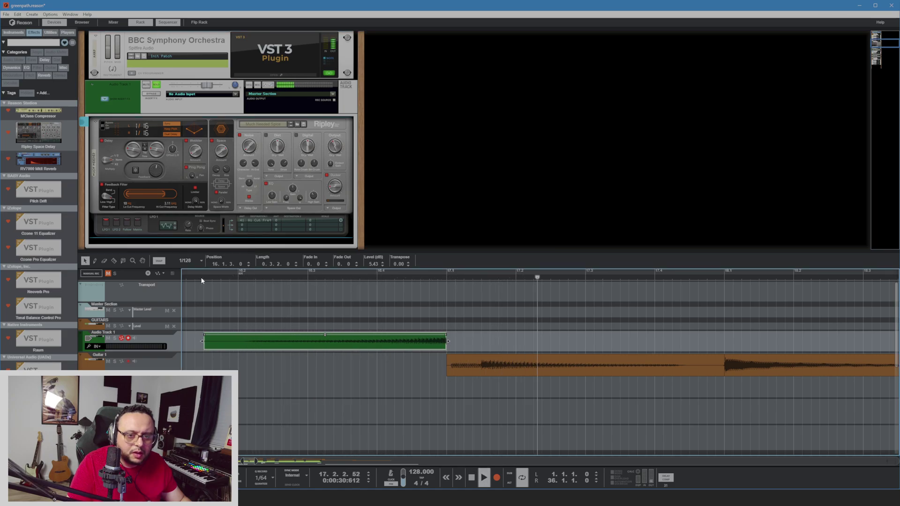
{"action": "key", "text": "space"}
Set Ripley's right synced delay time to 1/8 and play the transition through to bar 18
{"action": "left_click_drag", "start_coordinate": [153, 155], "coordinate": [153, 149]}
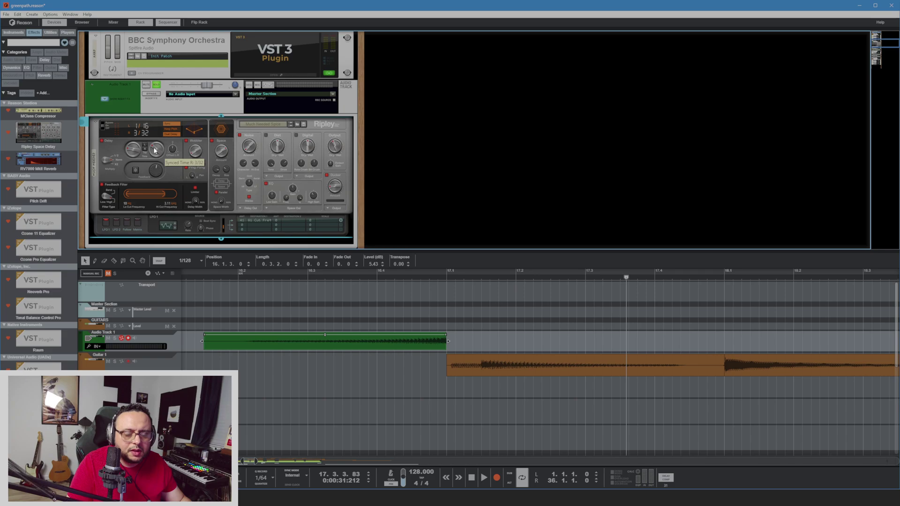
{"action": "left_click_drag", "start_coordinate": [153, 147], "coordinate": [153, 146]}
{"action": "left_click", "coordinate": [187, 277]}
{"action": "key", "text": "space"}
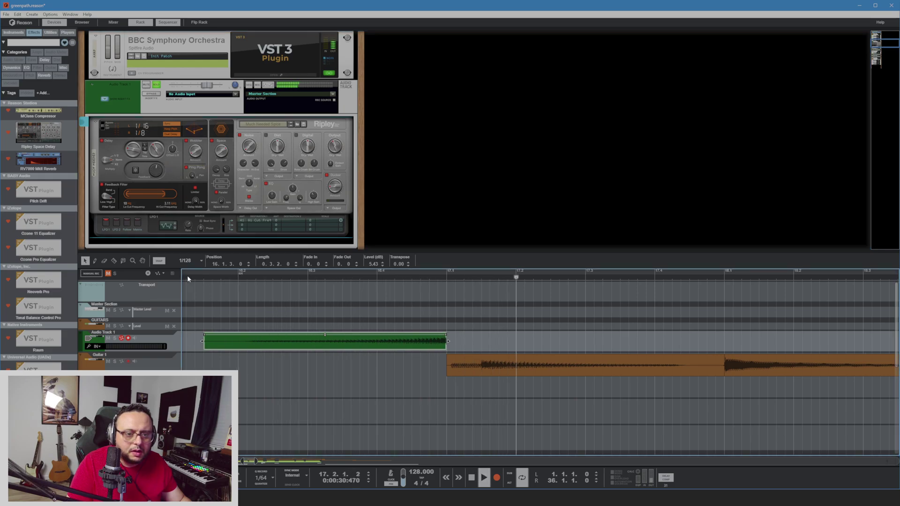
{"action": "key", "text": "space"}
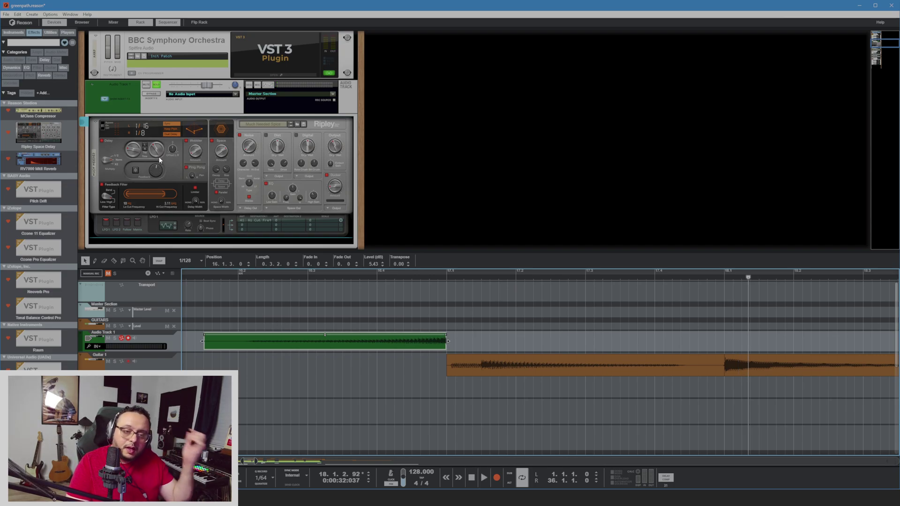
Unsolo Audio Track 1 in the rack and place the playhead at 16.1.3.0
{"action": "left_click", "coordinate": [162, 89]}
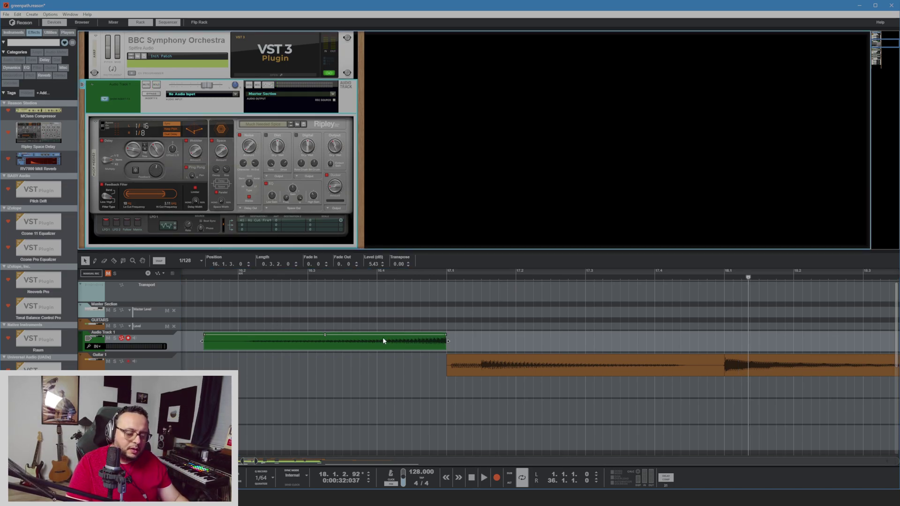
{"action": "left_click", "coordinate": [245, 277]}
{"action": "left_click", "coordinate": [201, 281]}
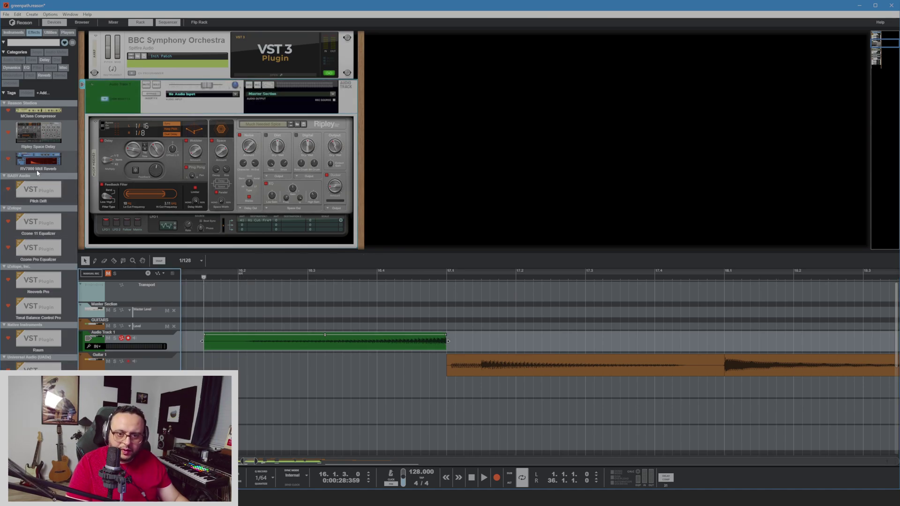
Insert the Raum reverb between Audio Track 1 and Ripley, and play the reversed guitar transition with it
{"action": "left_click_drag", "start_coordinate": [43, 338], "coordinate": [187, 118]}
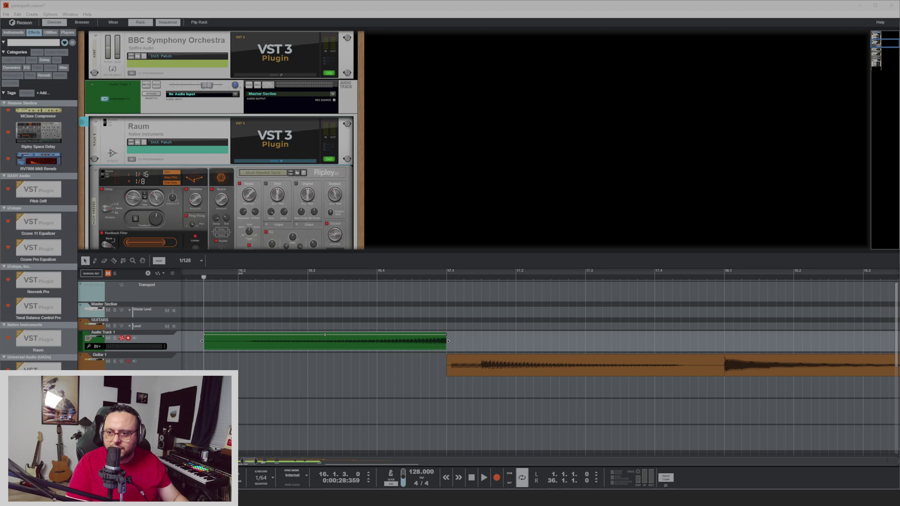
{"action": "key", "text": "space"}
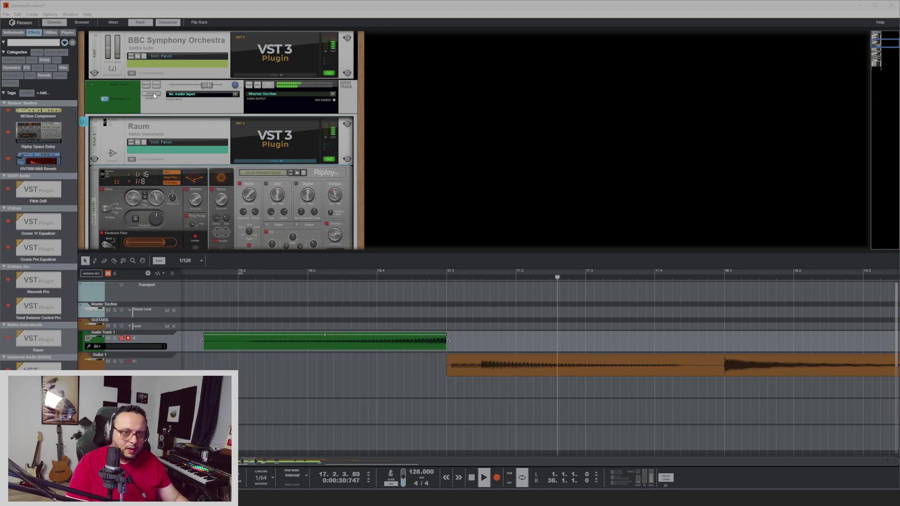
{"action": "left_click", "coordinate": [351, 263]}
{"action": "left_click", "coordinate": [208, 277]}
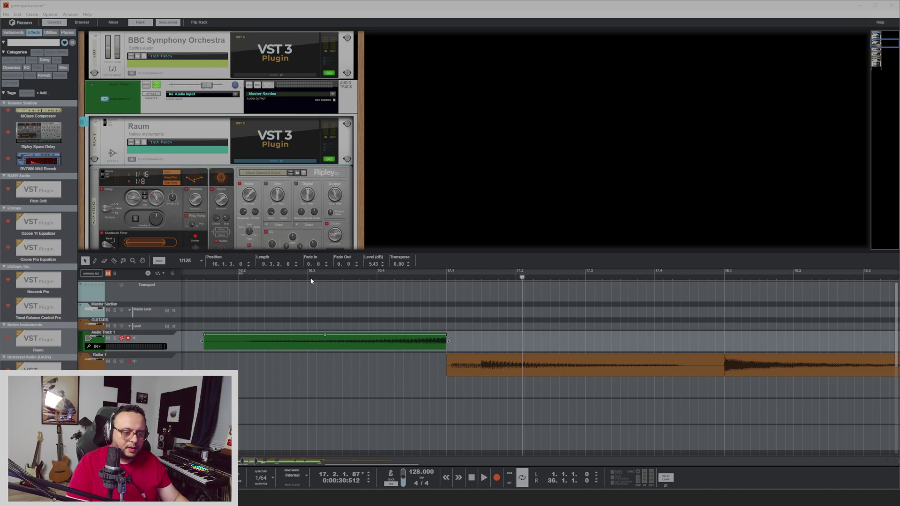
{"action": "left_click", "coordinate": [266, 281]}
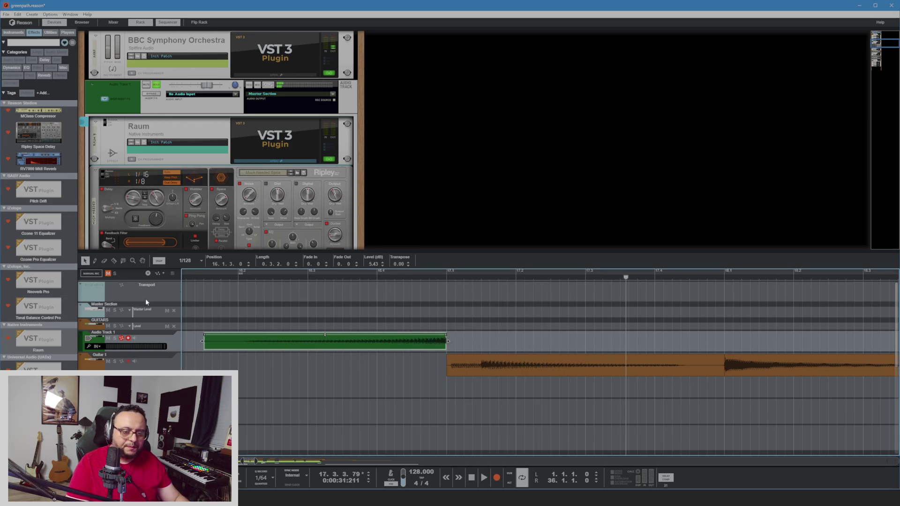
Unsolo Audio Track 1 again and play the transition in the full mix into bar 18
{"action": "left_click", "coordinate": [158, 86]}
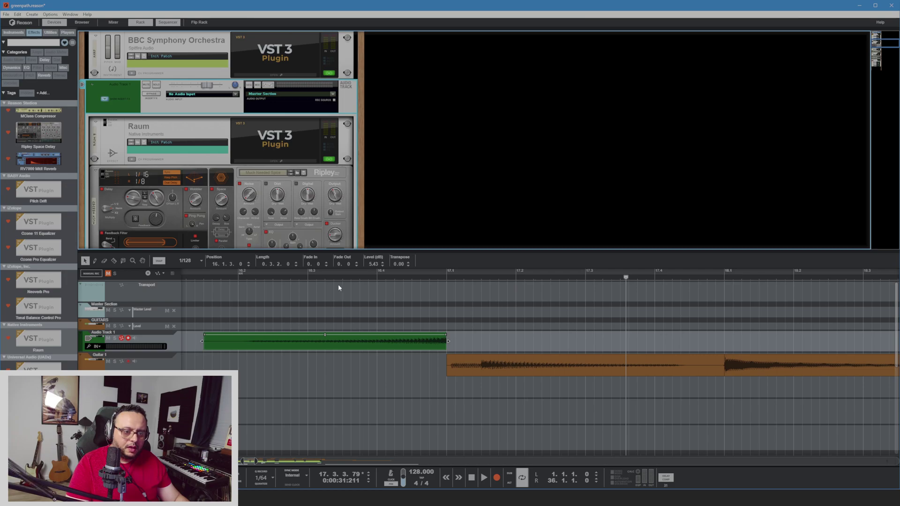
{"action": "left_click", "coordinate": [279, 283]}
{"action": "key", "text": "space"}
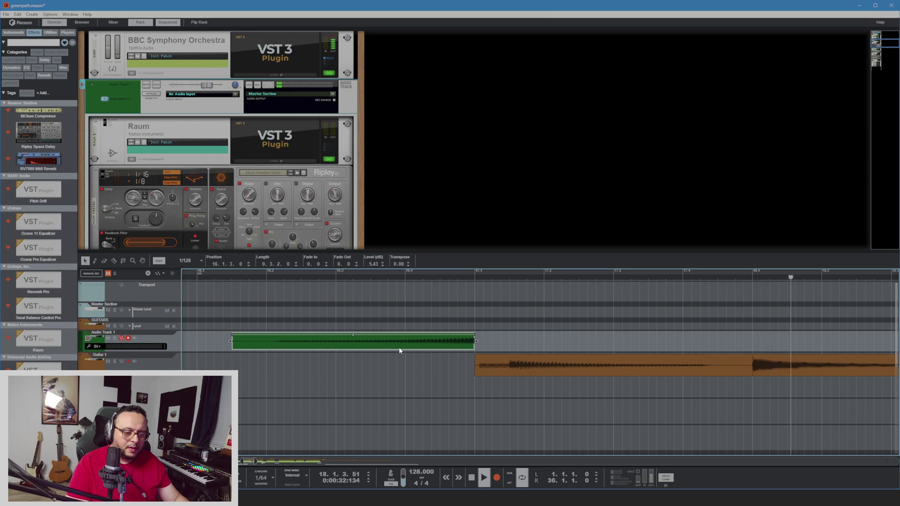
{"action": "key", "text": "space"}
Lower the reversed guitar clip's level to 1.04 dB and play the transition through to bar 19
{"action": "left_click_drag", "start_coordinate": [354, 335], "coordinate": [353, 339]}
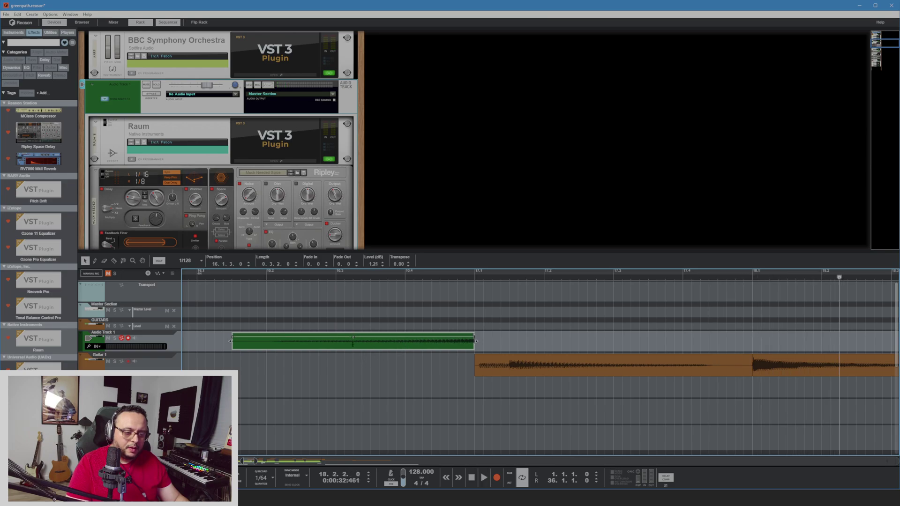
{"action": "left_click", "coordinate": [210, 275]}
{"action": "key", "text": "space"}
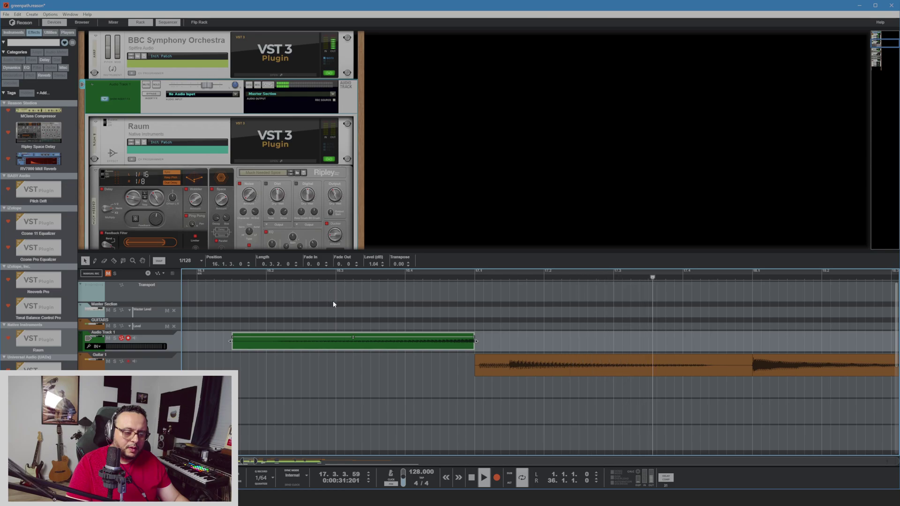
{"action": "scroll", "coordinate": [410, 353], "scroll_direction": "down", "scroll_amount": 2}
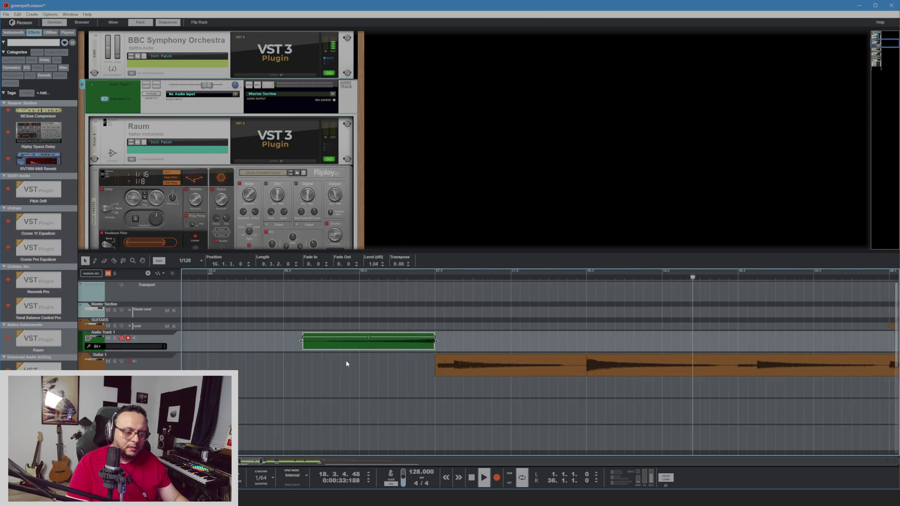
{"action": "scroll", "coordinate": [356, 361], "scroll_direction": "down", "scroll_amount": 2}
{"action": "key", "text": "space"}
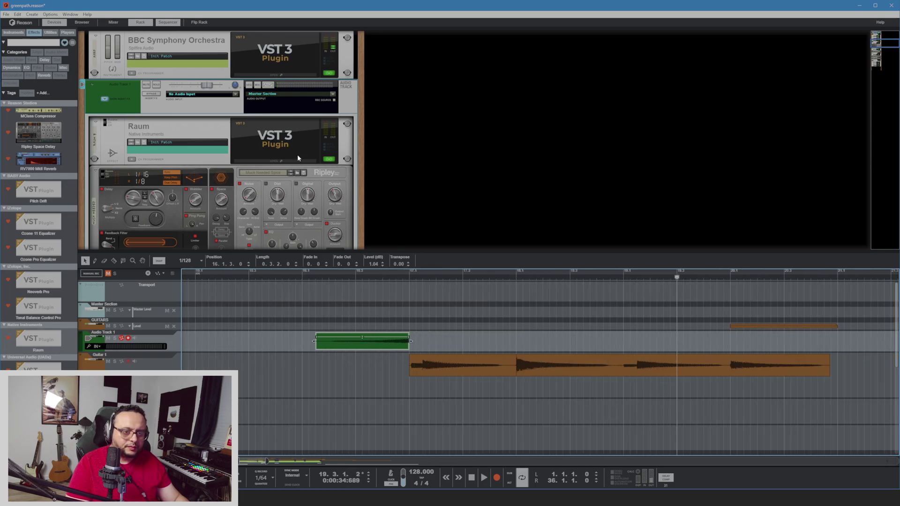
Insert Pitch Drift above Raum on Audio Track 1, move its window clear of the devices, and play the transition
{"action": "scroll", "coordinate": [298, 157], "scroll_direction": "down", "scroll_amount": 2}
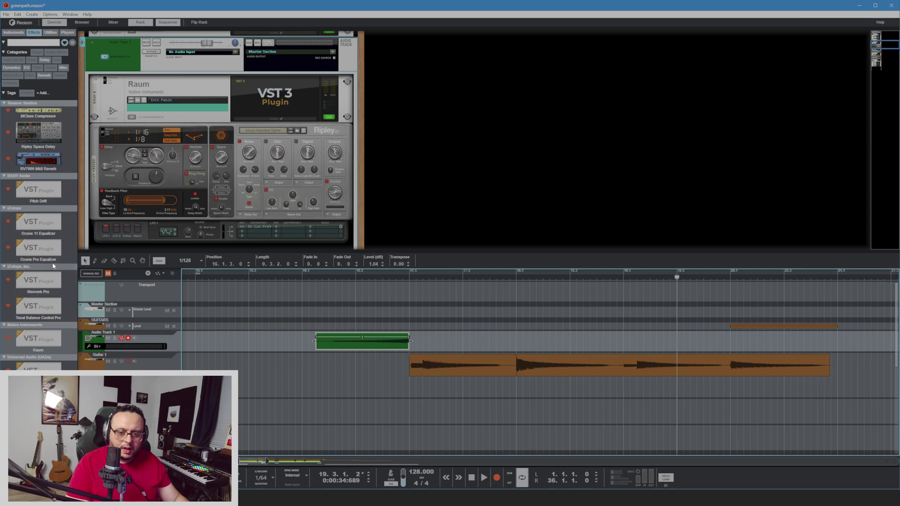
{"action": "mouse_move", "coordinate": [40, 222]}
{"action": "left_mouse_down"}
{"action": "mouse_move", "coordinate": [185, 237]}
{"action": "mouse_move", "coordinate": [44, 218]}
{"action": "mouse_move", "coordinate": [194, 206]}
{"action": "mouse_move", "coordinate": [201, 125]}
{"action": "mouse_move", "coordinate": [191, 80]}
{"action": "left_mouse_up"}
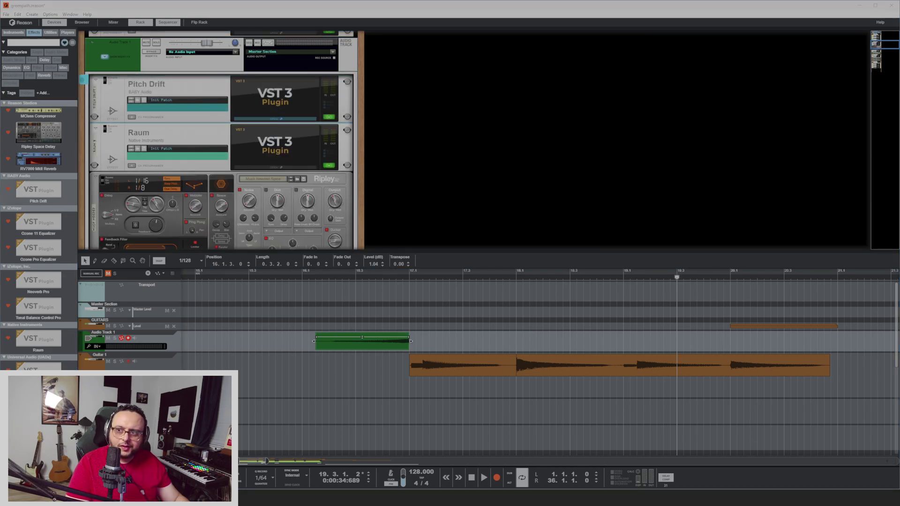
{"action": "left_click_drag", "start_coordinate": [206, 93], "coordinate": [488, 68]}
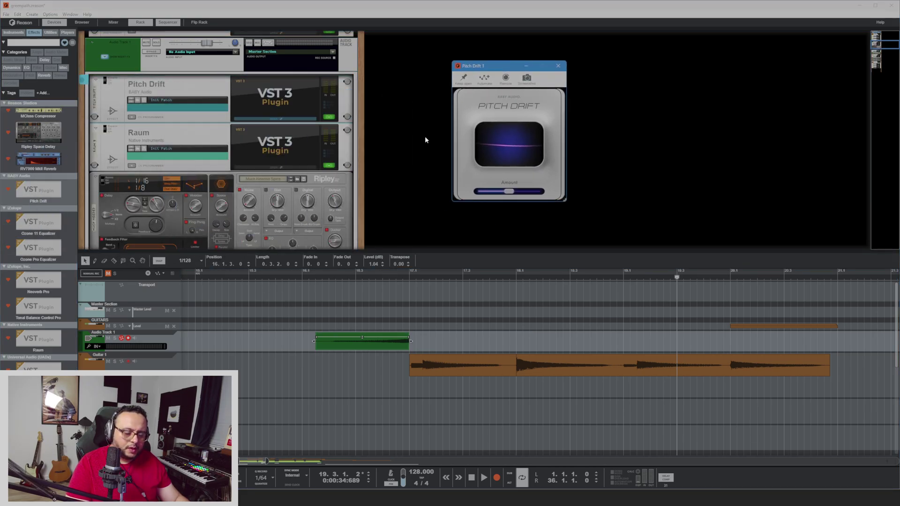
{"action": "left_click", "coordinate": [281, 276]}
{"action": "key", "text": "space"}
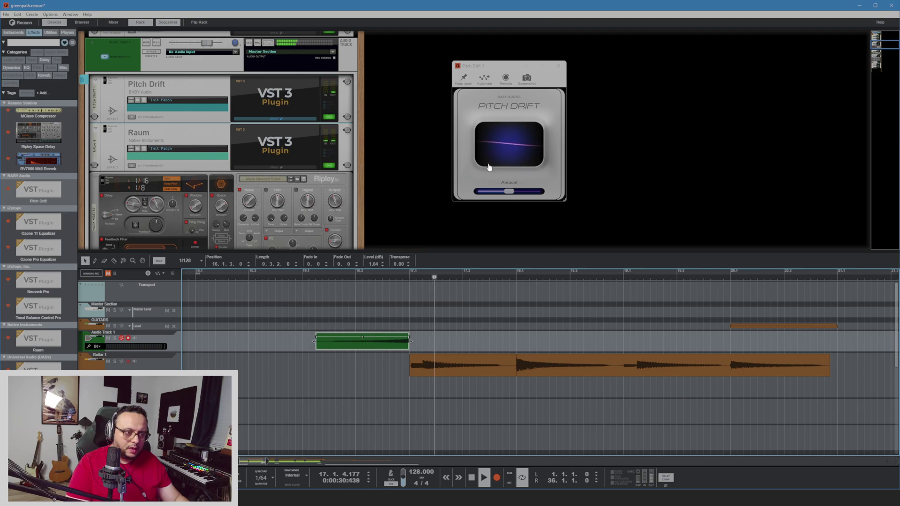
{"action": "key", "text": "space"}
Solo Audio Track 1 in the sequencer and raise Pitch Drift's amount almost to maximum while replaying the reversed guitar
{"action": "left_click", "coordinate": [116, 339]}
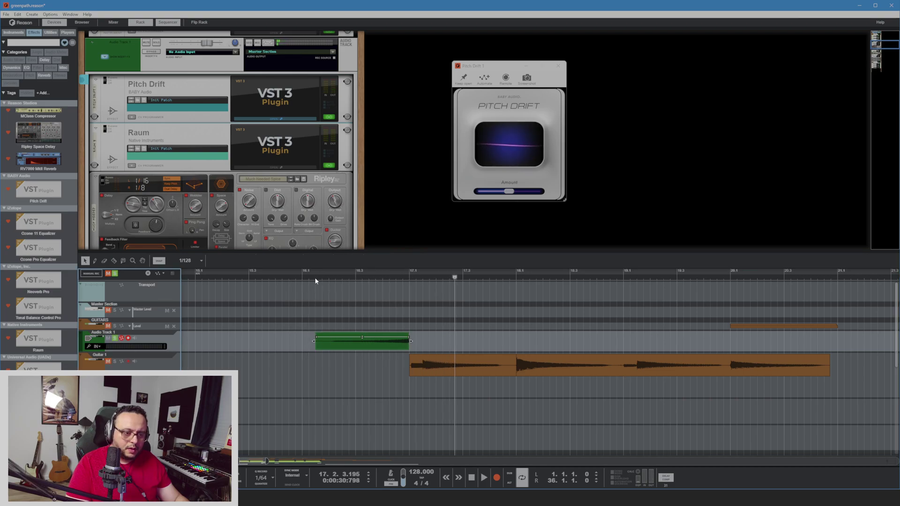
{"action": "left_click", "coordinate": [296, 277]}
{"action": "key", "text": "space"}
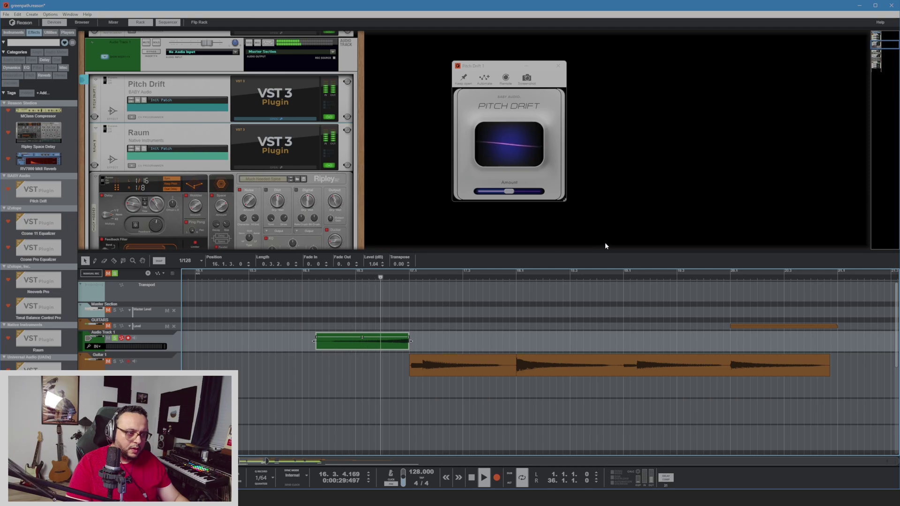
{"action": "left_click_drag", "start_coordinate": [509, 192], "coordinate": [538, 191]}
{"action": "left_click", "coordinate": [305, 277]}
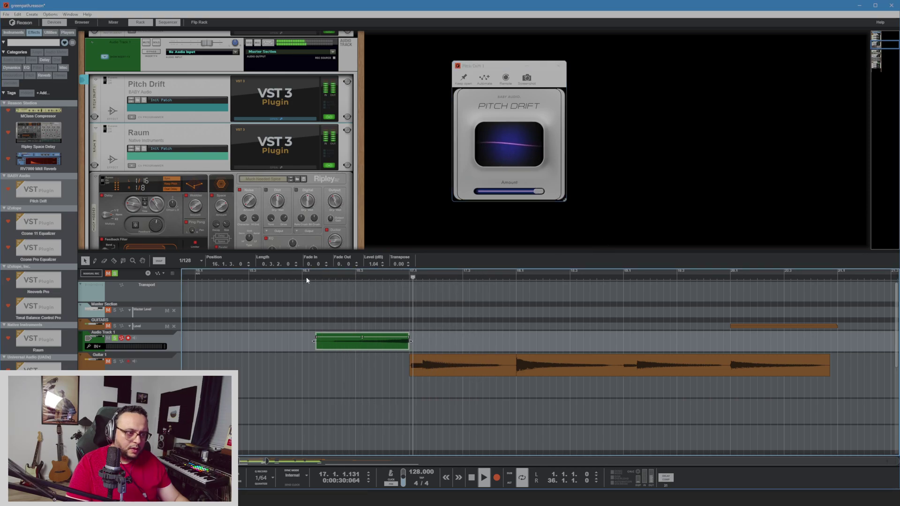
{"action": "left_click", "coordinate": [279, 277]}
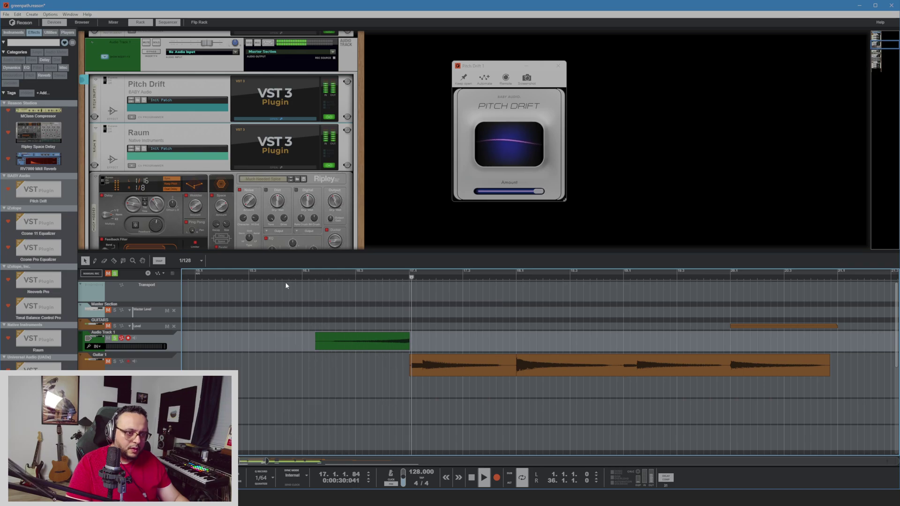
{"action": "key", "text": "space"}
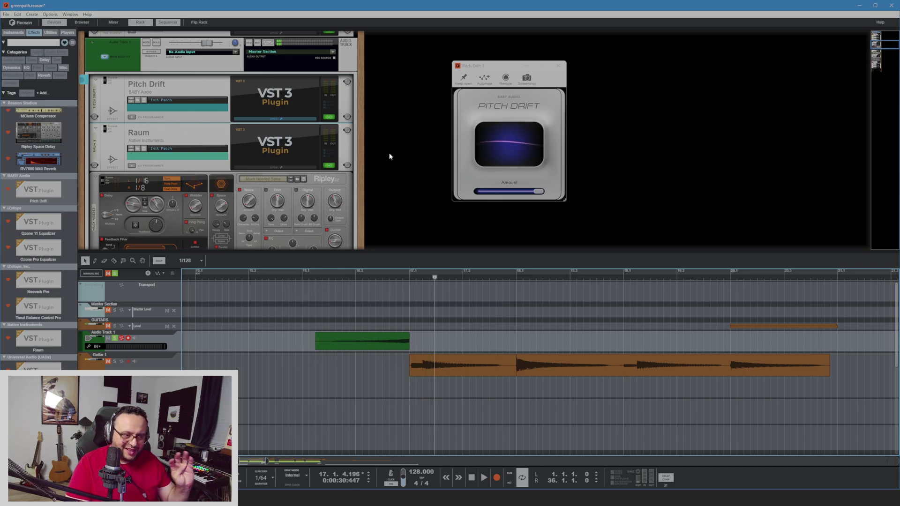
Set Pitch Drift's speed to 90 and play the soloed reversed guitar clip
{"action": "left_click_drag", "start_coordinate": [514, 153], "coordinate": [514, 149]}
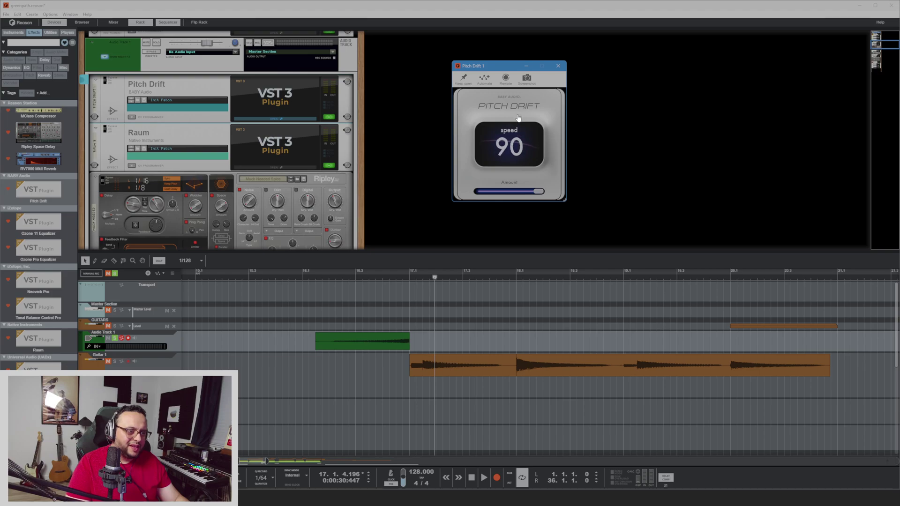
{"action": "left_click", "coordinate": [289, 275]}
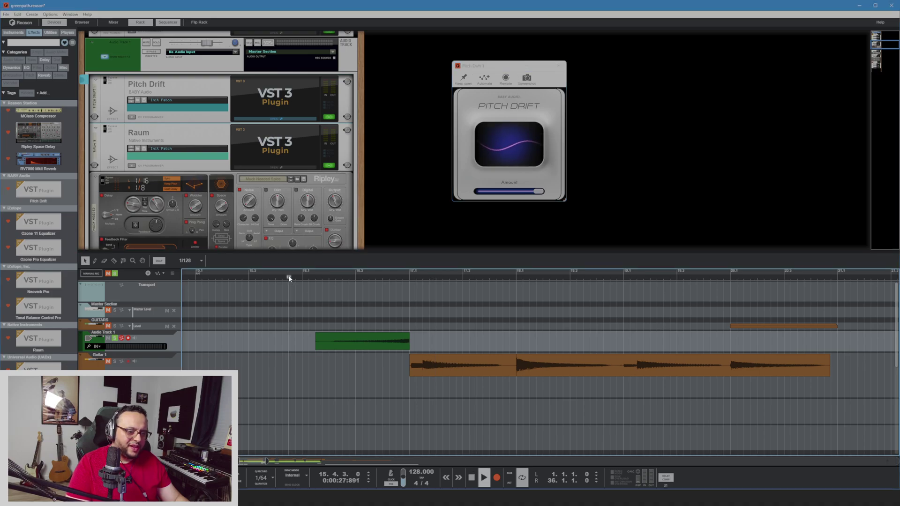
{"action": "key", "text": "space"}
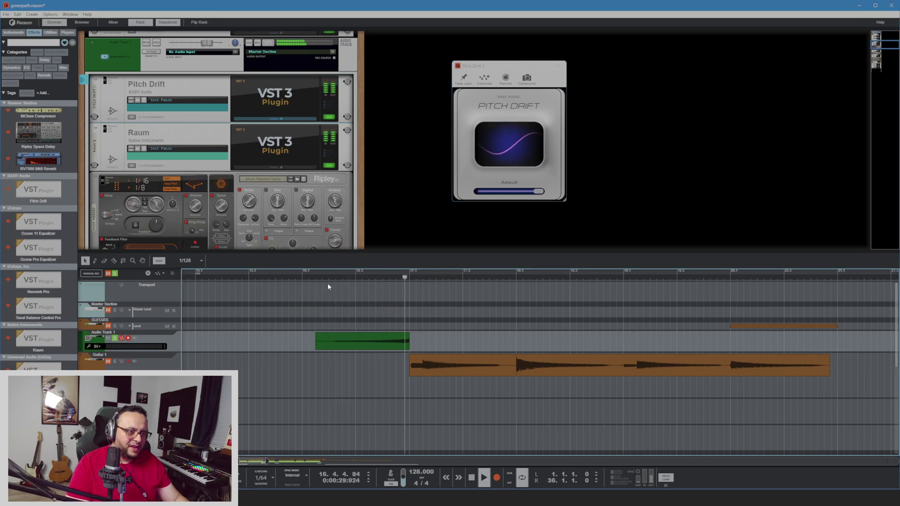
{"action": "left_click", "coordinate": [311, 275]}
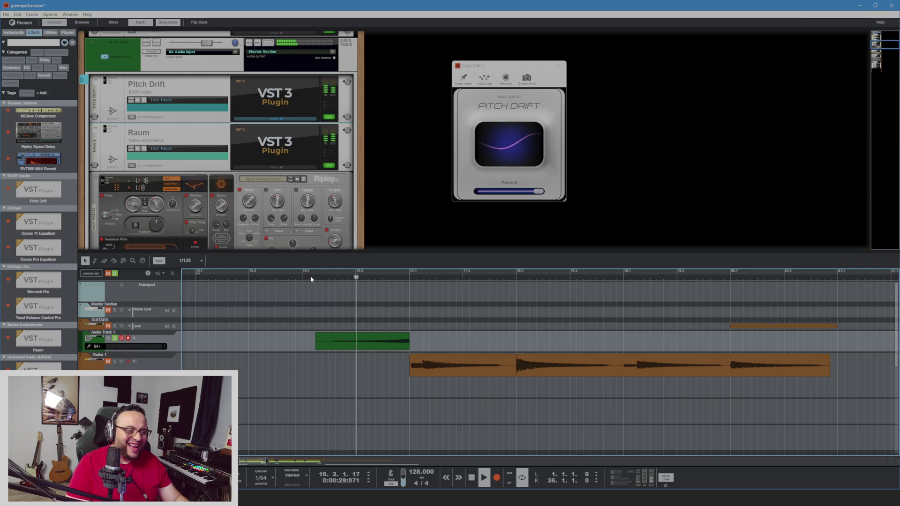
{"action": "key", "text": "space"}
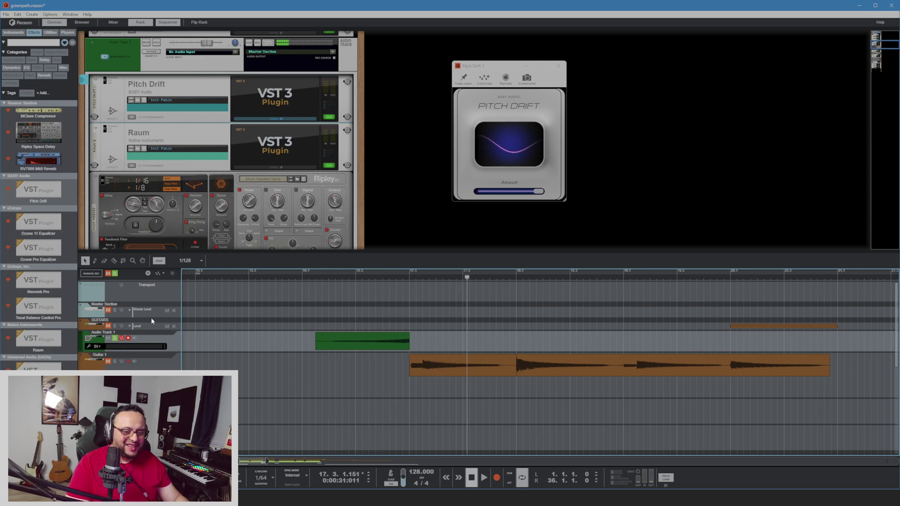
Unsolo Audio Track 1 in the sequencer and play the reversed guitar transition within the full mix
{"action": "left_click", "coordinate": [114, 338]}
{"action": "key", "text": "space"}
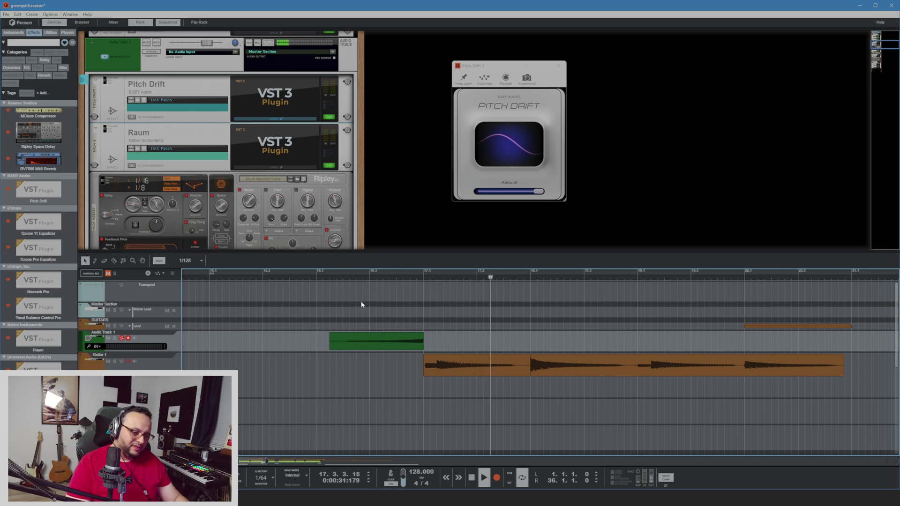
{"action": "left_click", "coordinate": [317, 276]}
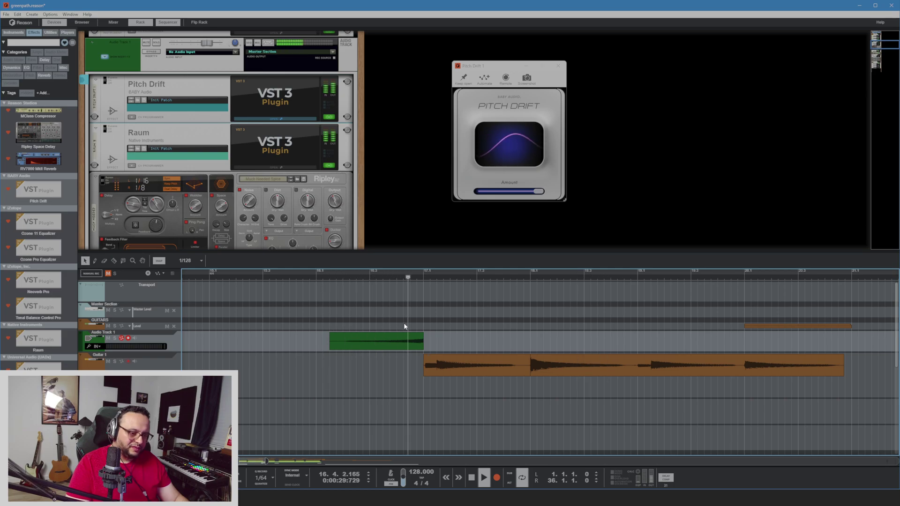
{"action": "key", "text": "space"}
Lower Pitch Drift's amount to about half while replaying the transition, and close the plugin window
{"action": "left_click", "coordinate": [539, 192]}
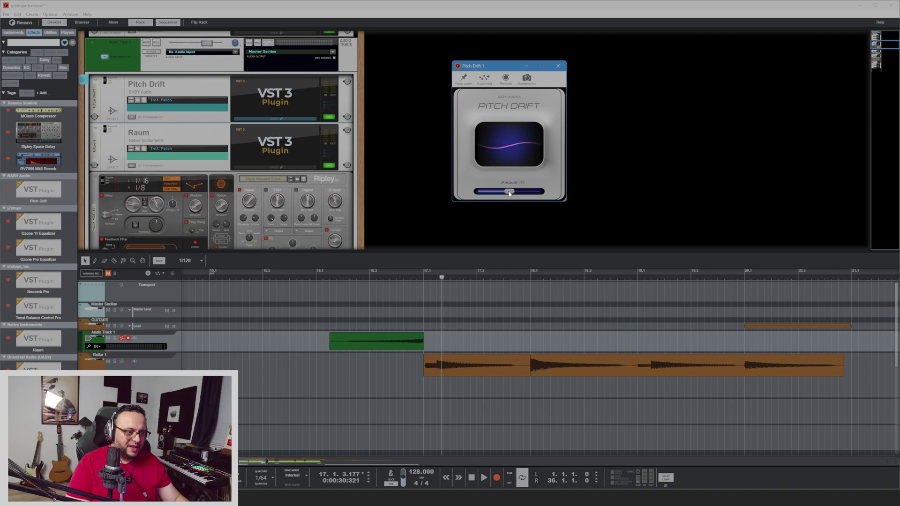
{"action": "mouse_move", "coordinate": [515, 147]}
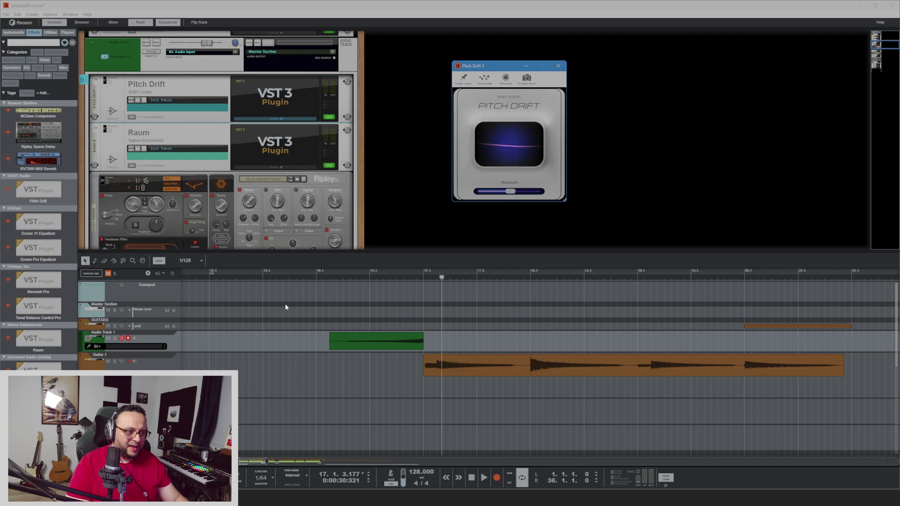
{"action": "left_click", "coordinate": [287, 277]}
{"action": "key", "text": "space"}
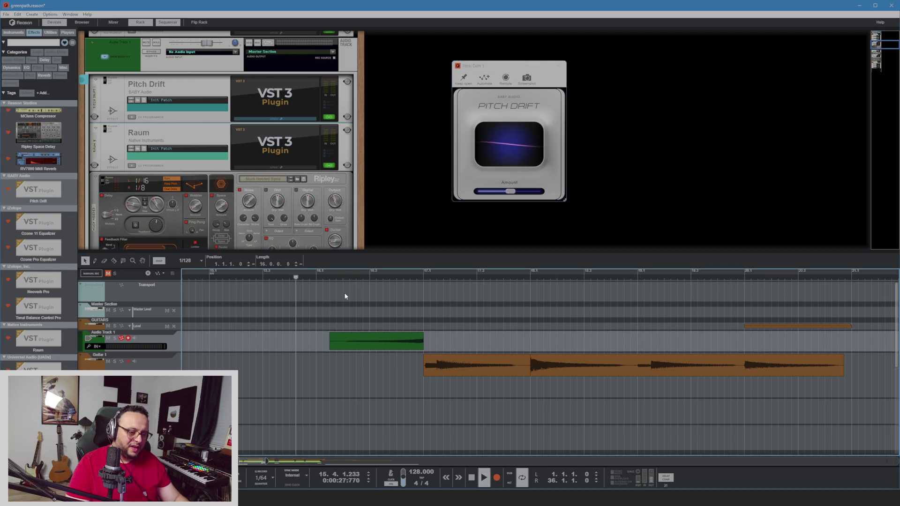
{"action": "left_click", "coordinate": [512, 192]}
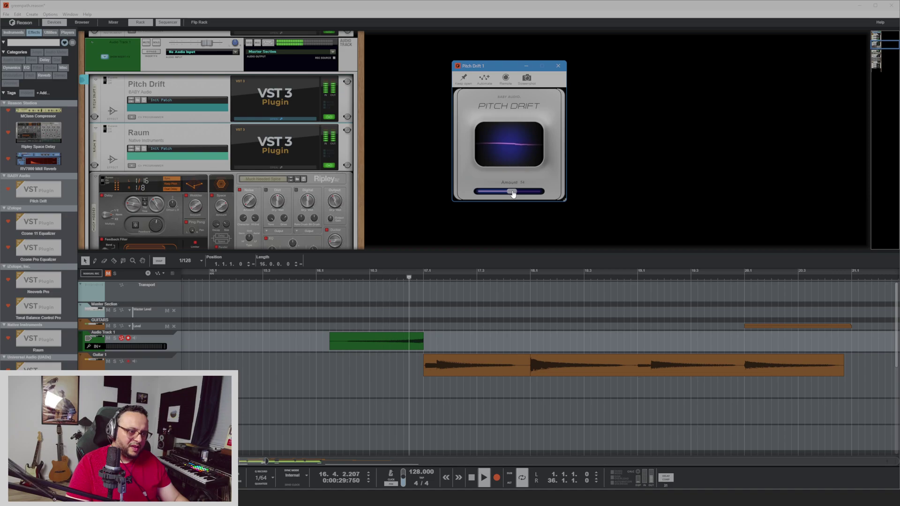
{"action": "key", "text": "space"}
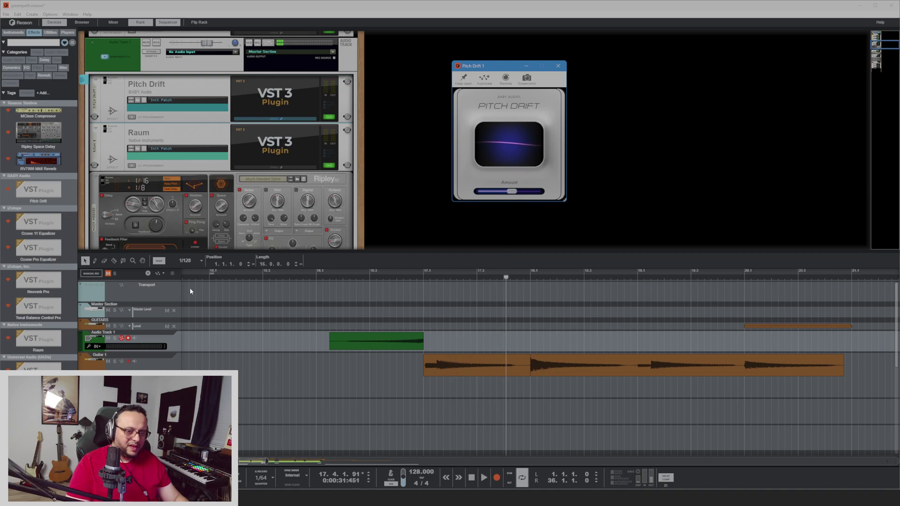
{"action": "left_click", "coordinate": [557, 67]}
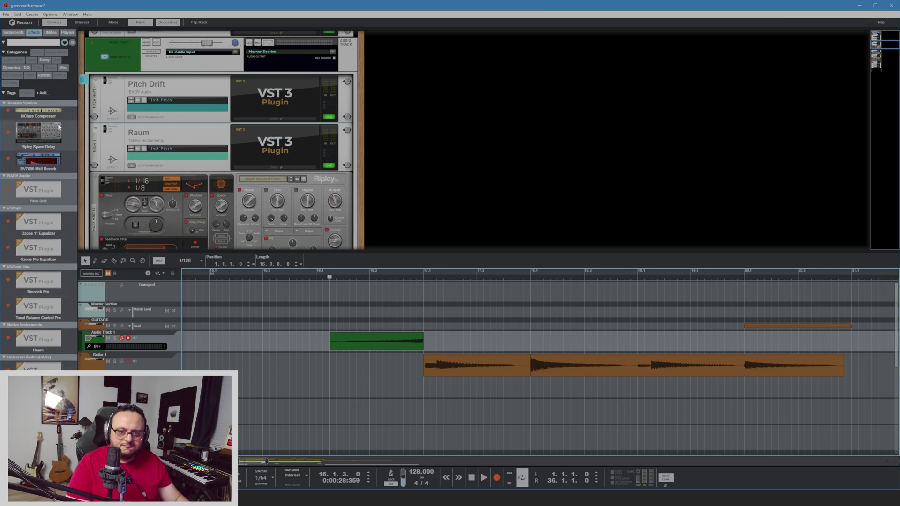
List all effects instead of favorites only, insert a PH-90 Phaser above Pitch Drift on Audio Track 1, and audition it with the channel soloed
{"action": "left_click", "coordinate": [64, 43]}
{"action": "scroll", "coordinate": [31, 273], "scroll_direction": "down", "scroll_amount": 10}
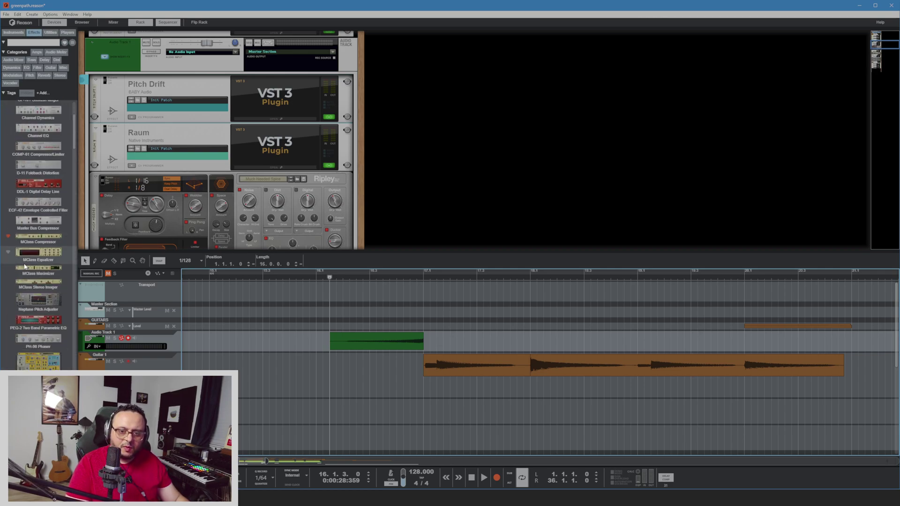
{"action": "scroll", "coordinate": [32, 273], "scroll_direction": "up", "scroll_amount": 8}
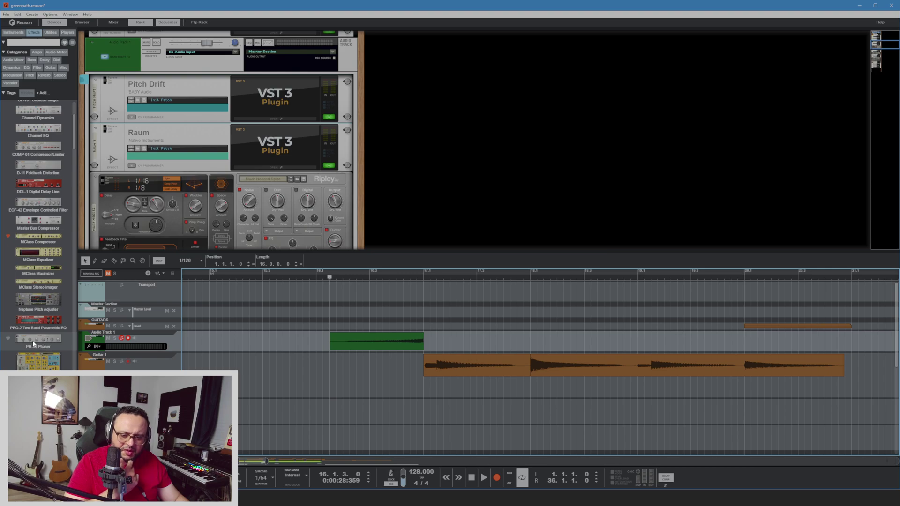
{"action": "left_click_drag", "start_coordinate": [33, 344], "coordinate": [156, 82]}
{"action": "key", "text": "space"}
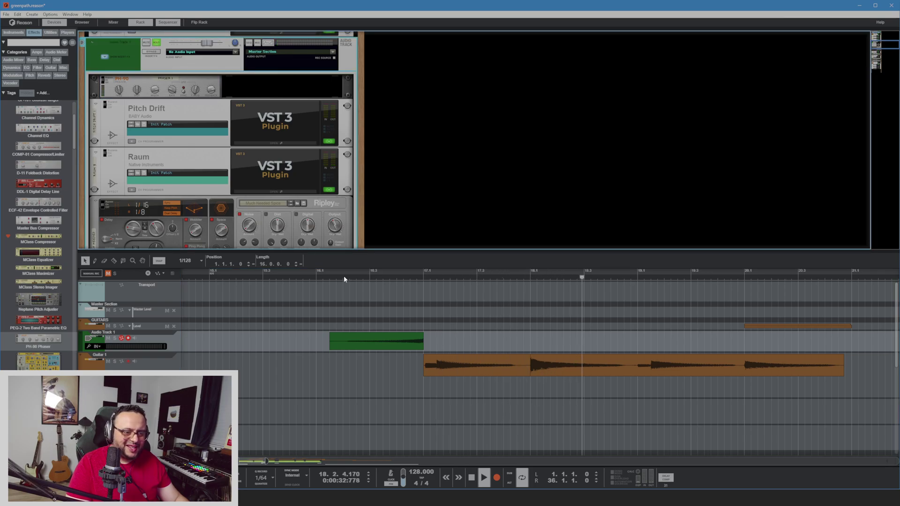
{"action": "left_click", "coordinate": [328, 277]}
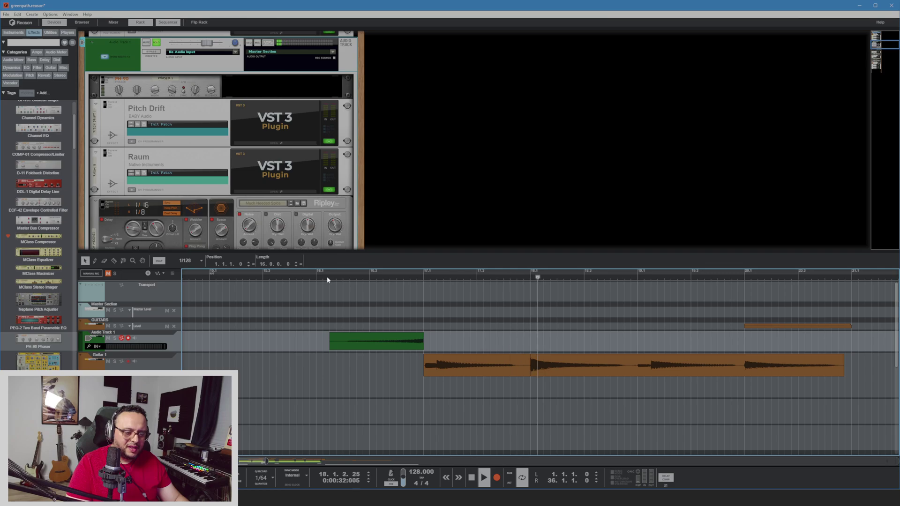
{"action": "key", "text": "space"}
Try soloing the Guitar 1 track during playback, then remove that solo and replay from bar 16
{"action": "left_click", "coordinate": [114, 362]}
{"action": "key", "text": "space"}
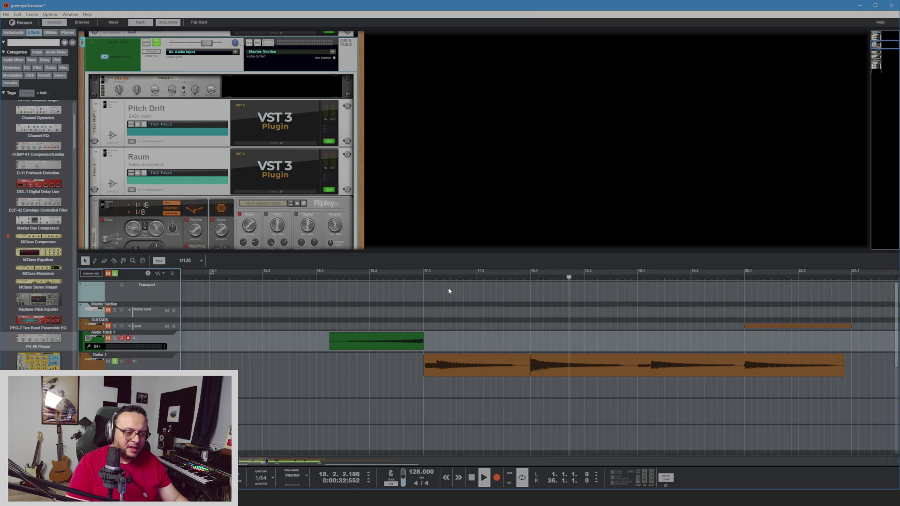
{"action": "key", "text": "space"}
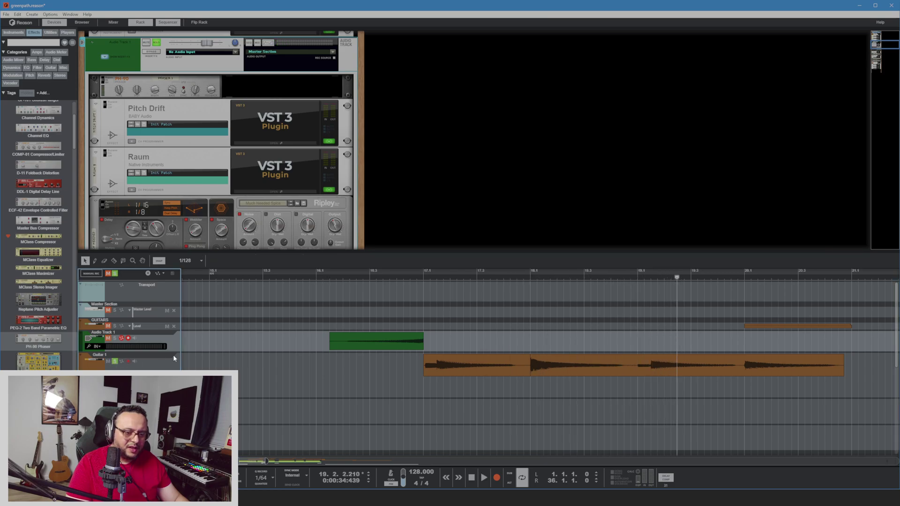
{"action": "left_click", "coordinate": [114, 362]}
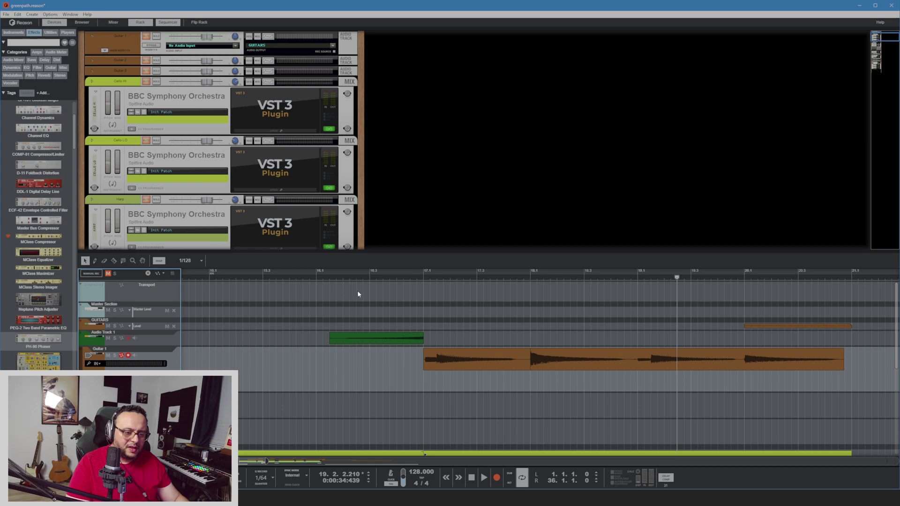
{"action": "left_click", "coordinate": [326, 276]}
{"action": "key", "text": "space"}
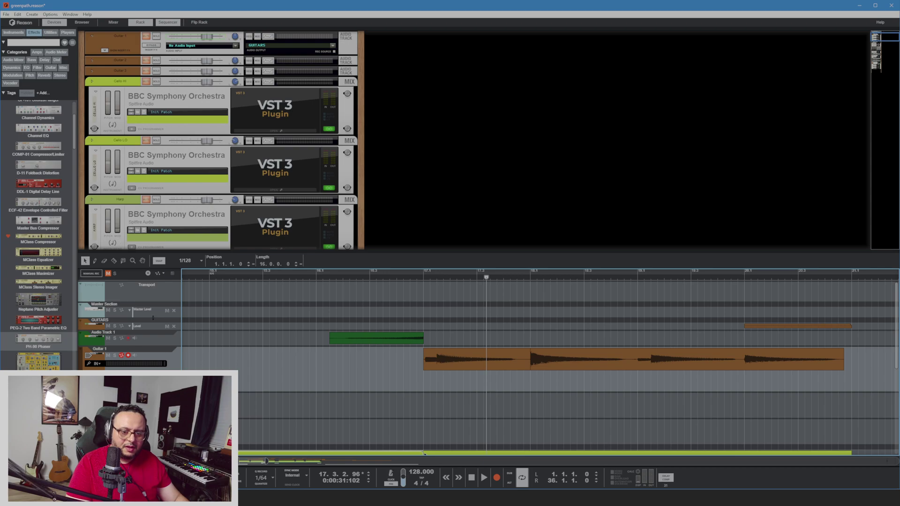
Turn off the channel solo on Audio Track 1 in the rack and play the full mix from bar 15
{"action": "scroll", "coordinate": [119, 240], "scroll_direction": "down", "scroll_amount": 5}
{"action": "left_click", "coordinate": [158, 157]}
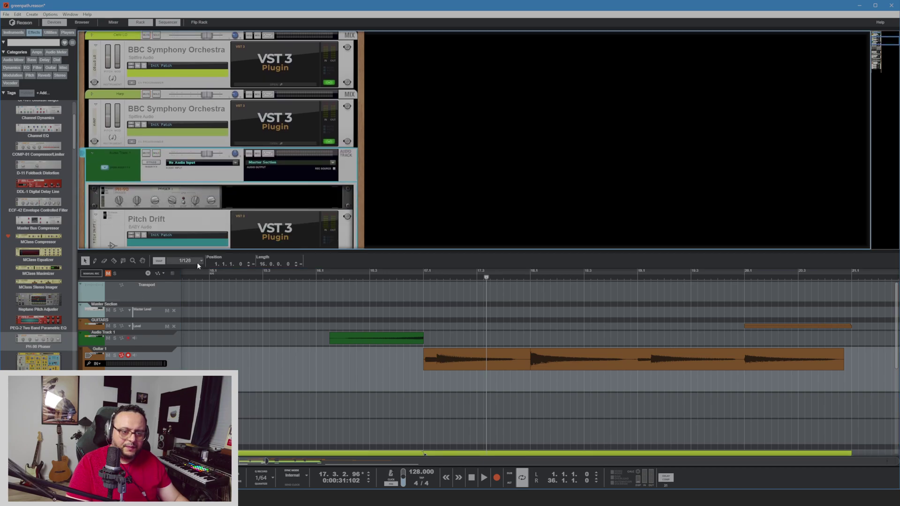
{"action": "left_click", "coordinate": [214, 272]}
{"action": "key", "text": "space"}
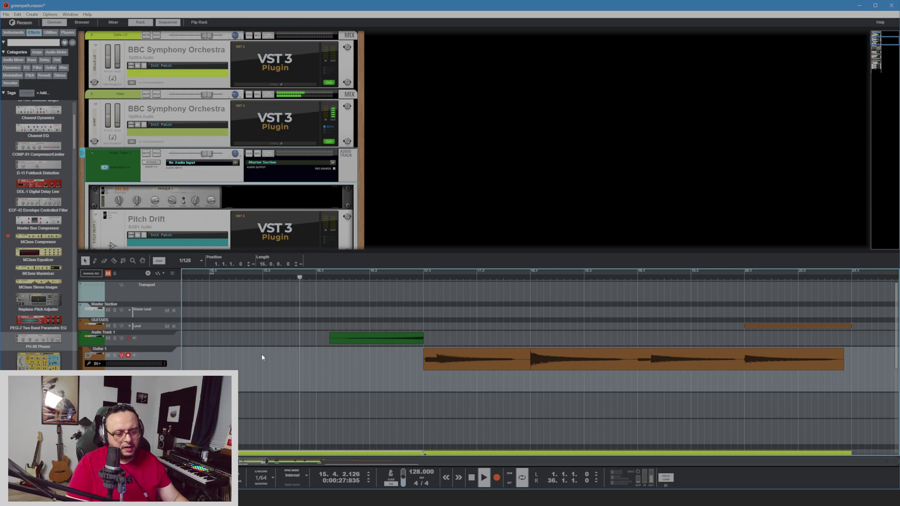
Raise the reversed guitar clip's level to 3.01 dB while the transition plays
{"action": "left_click", "coordinate": [392, 336]}
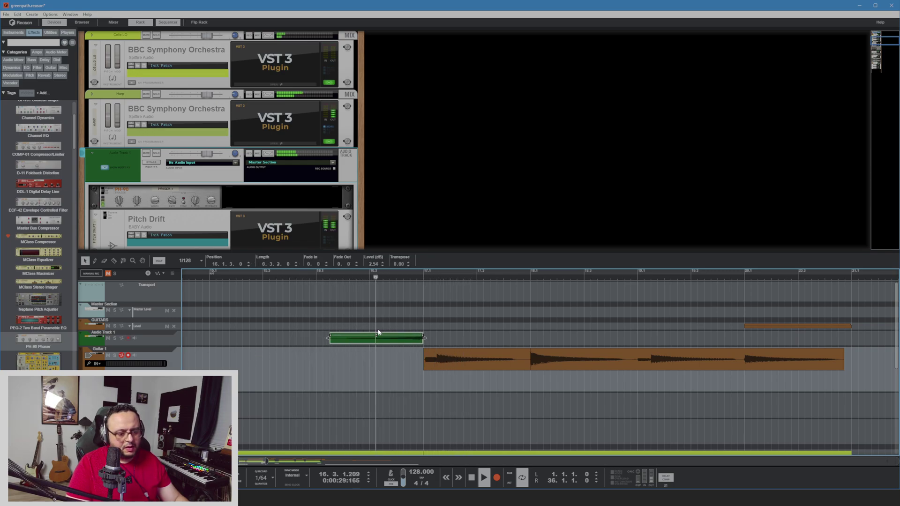
{"action": "left_click_drag", "start_coordinate": [377, 335], "coordinate": [377, 334]}
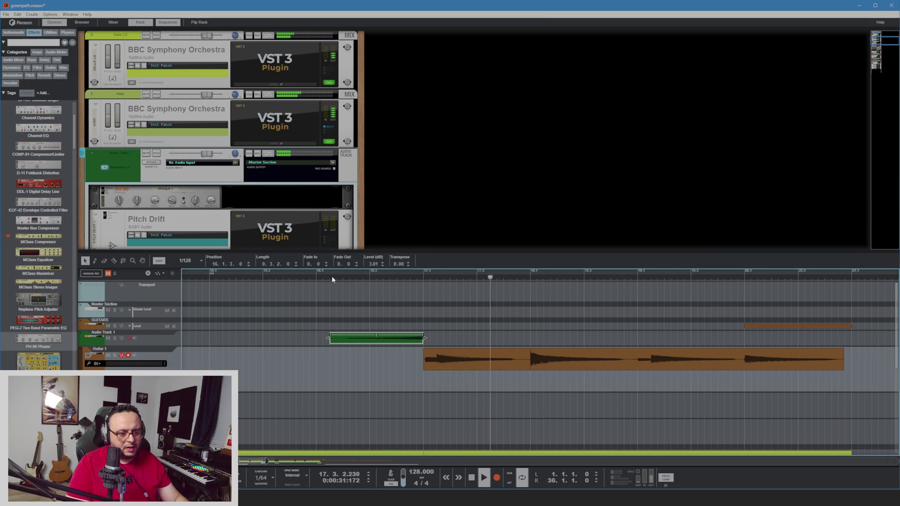
{"action": "key", "text": "space"}
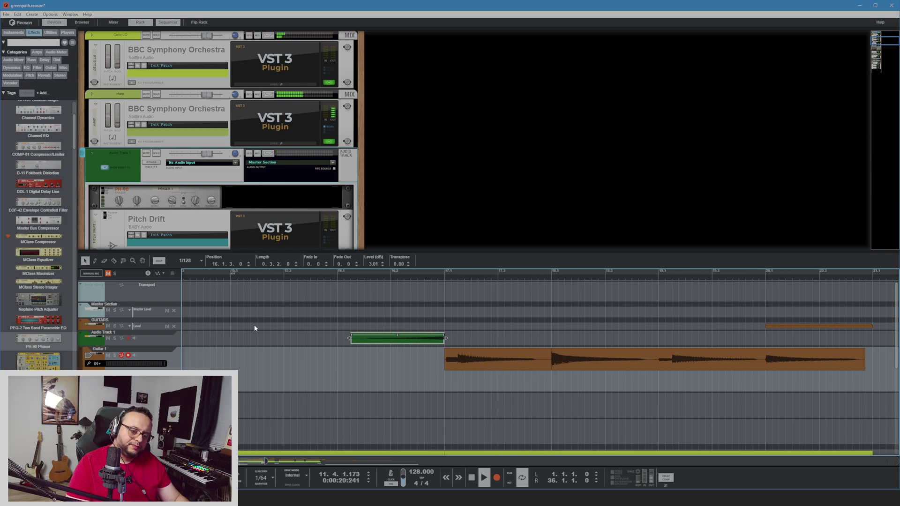
Play the arrangement through the transition to bar 18 and save the song
{"action": "scroll", "coordinate": [287, 333], "scroll_direction": "down", "scroll_amount": 5}
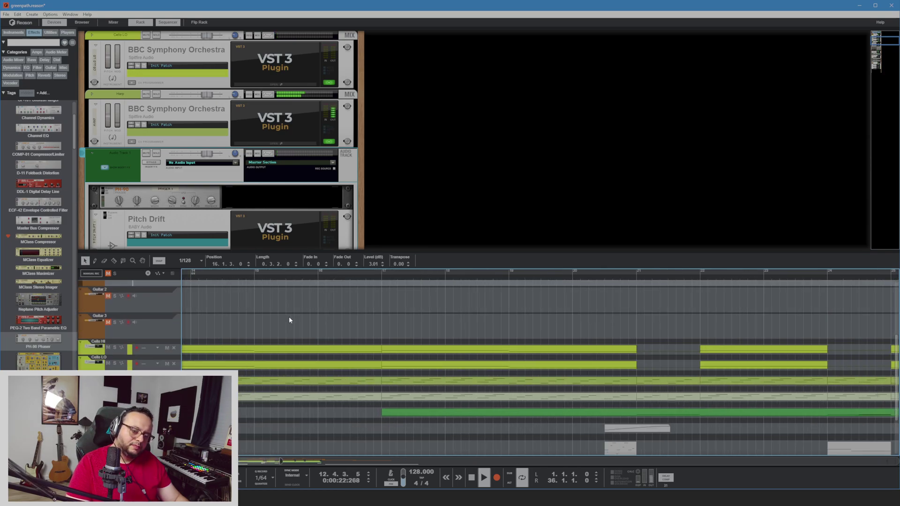
{"action": "scroll", "coordinate": [333, 336], "scroll_direction": "up", "scroll_amount": 5}
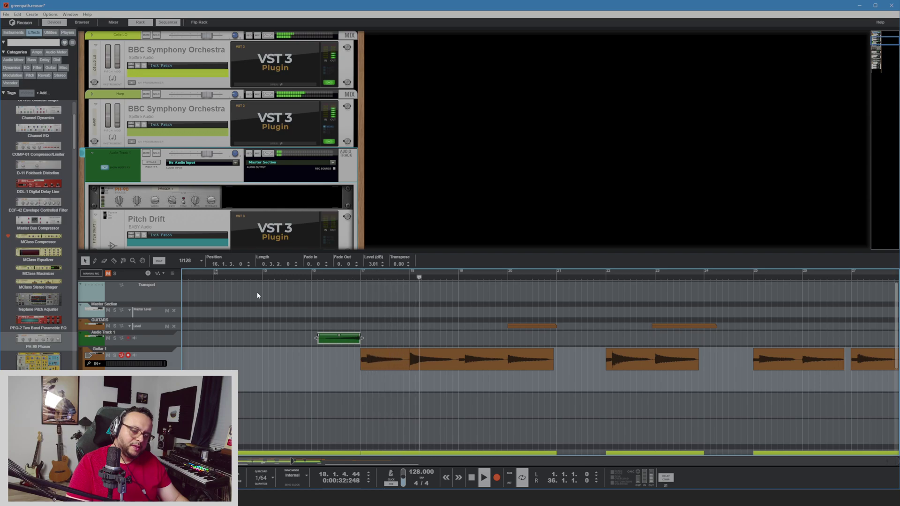
{"action": "key", "text": "space"}
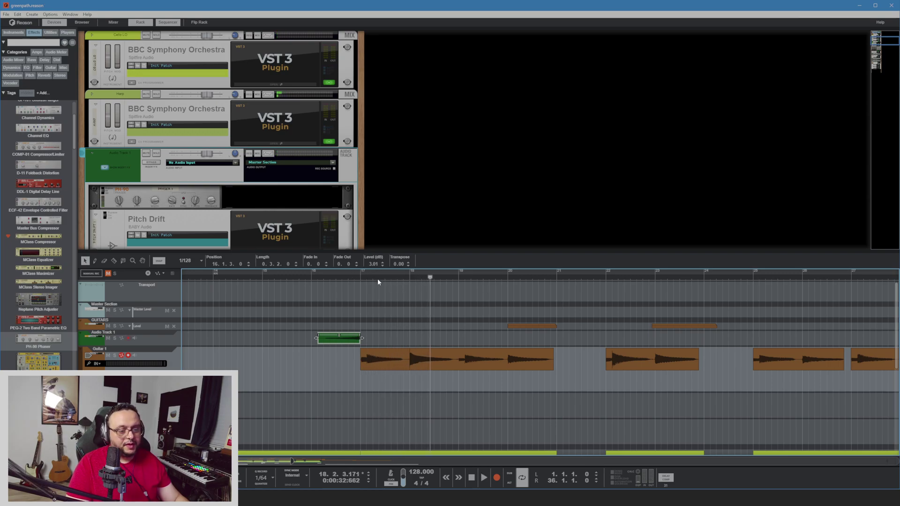
Return to the beginning of the arrangement and play the song from around bar 8
{"action": "key", "text": "KP_0"}
{"action": "scroll", "coordinate": [378, 282], "scroll_direction": "left", "scroll_amount": 1}
{"action": "scroll", "coordinate": [339, 350], "scroll_direction": "down", "scroll_amount": 4}
{"action": "scroll", "coordinate": [284, 350], "scroll_direction": "up", "scroll_amount": 2}
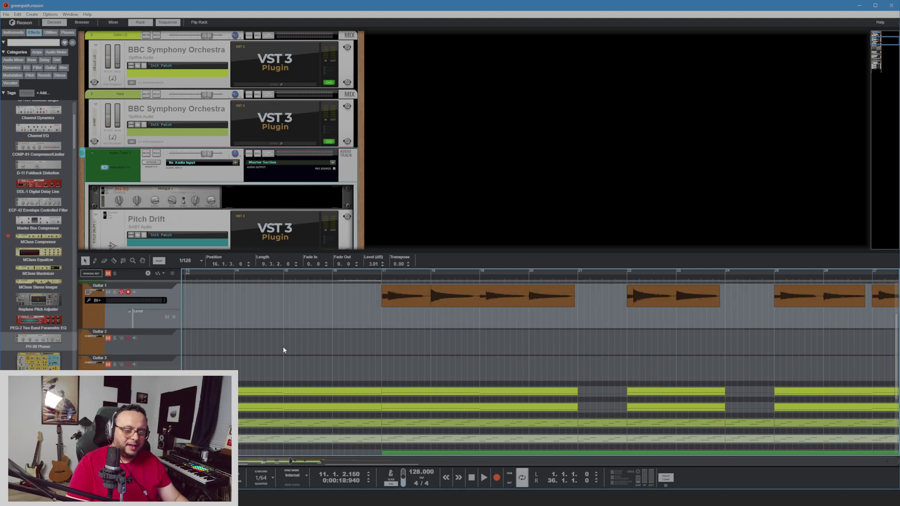
{"action": "left_click_drag", "start_coordinate": [307, 462], "coordinate": [244, 462]}
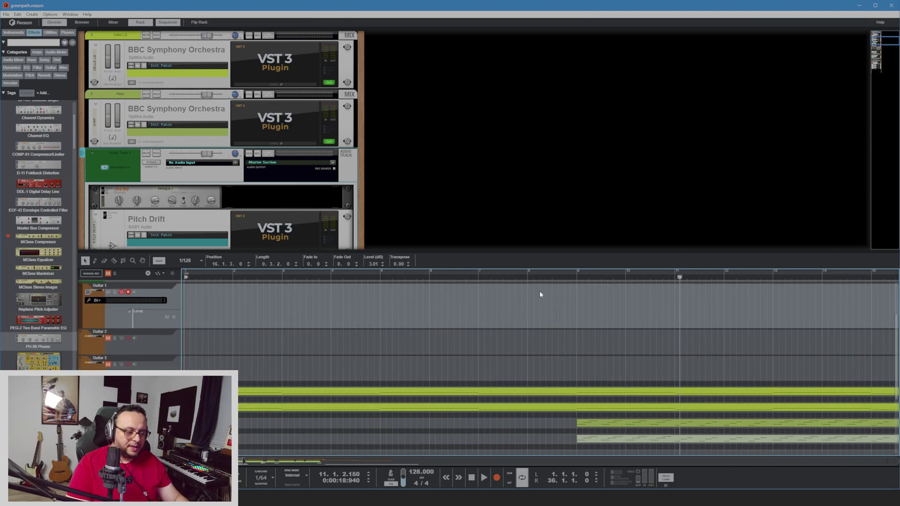
{"action": "left_click", "coordinate": [554, 278]}
{"action": "key", "text": "space"}
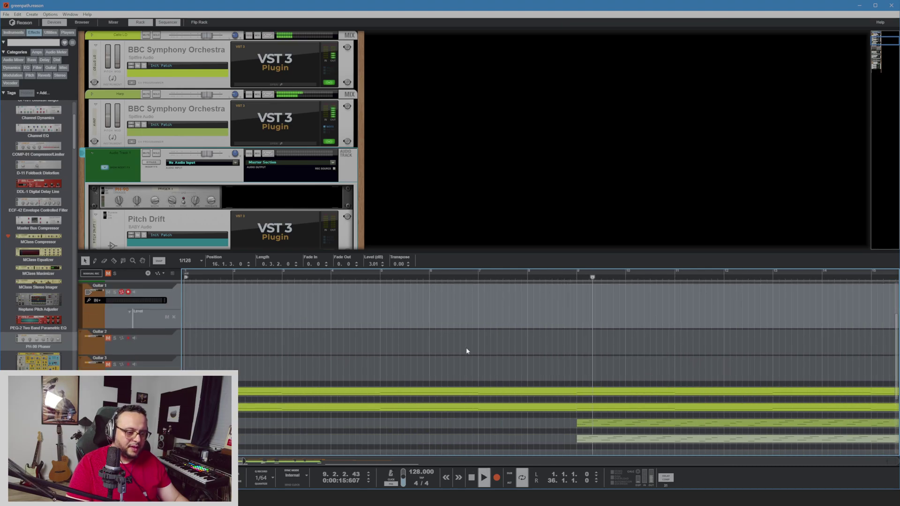
Zoom the sequencer out to show the whole song and listen from around bar 6 to bar 23
{"action": "left_click_drag", "start_coordinate": [244, 462], "coordinate": [514, 462]}
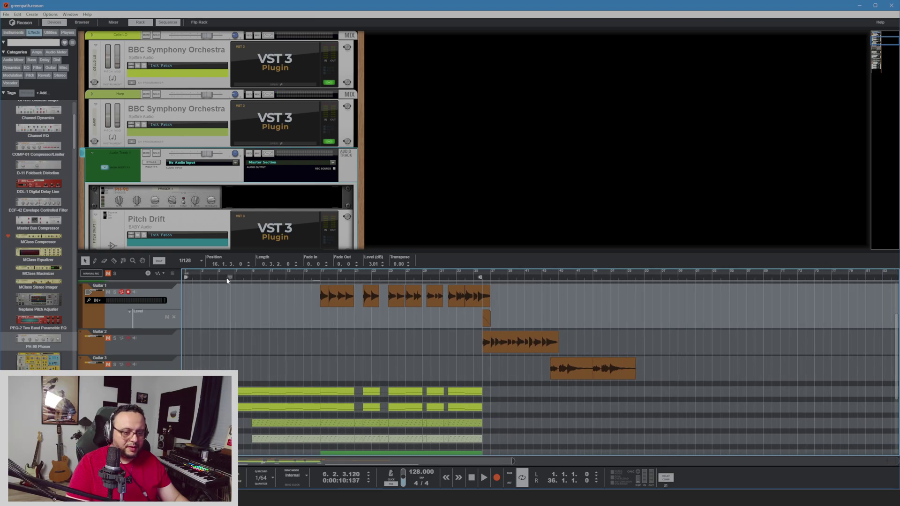
{"action": "key", "text": "space"}
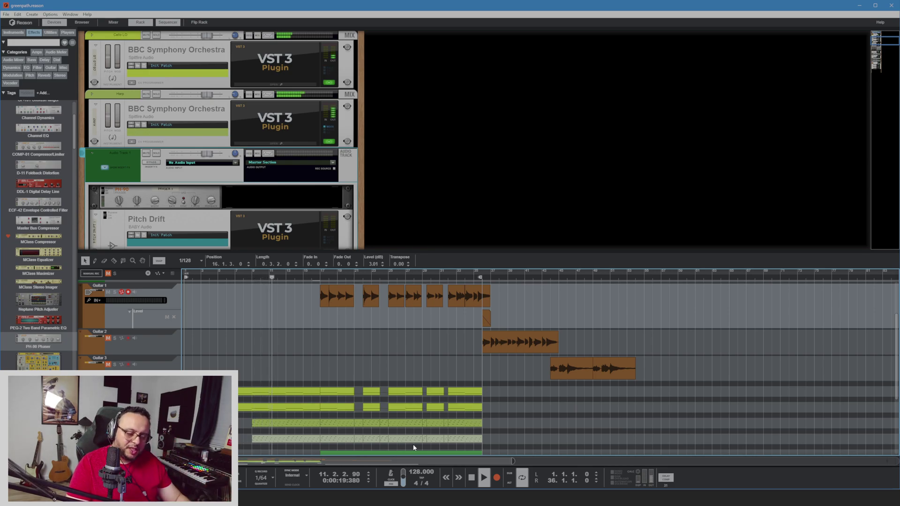
{"action": "scroll", "coordinate": [435, 378], "scroll_direction": "up", "scroll_amount": 3}
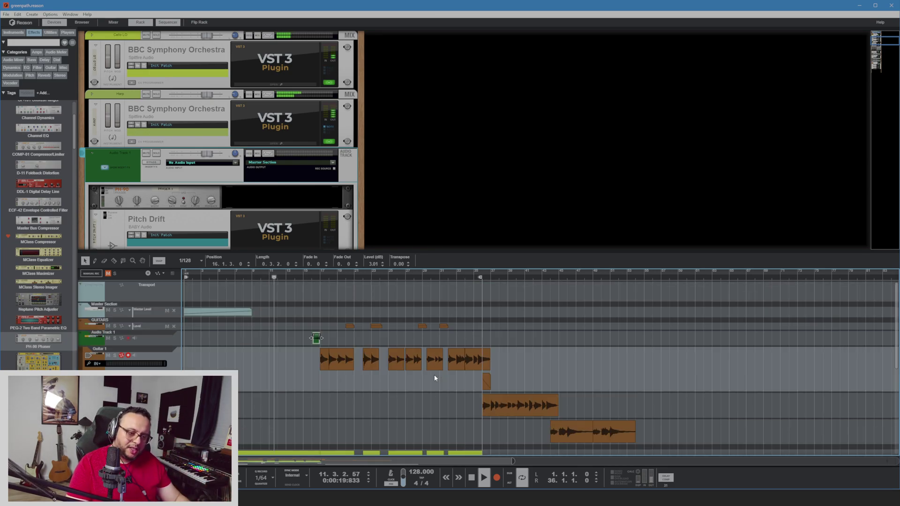
{"action": "left_click", "coordinate": [403, 399]}
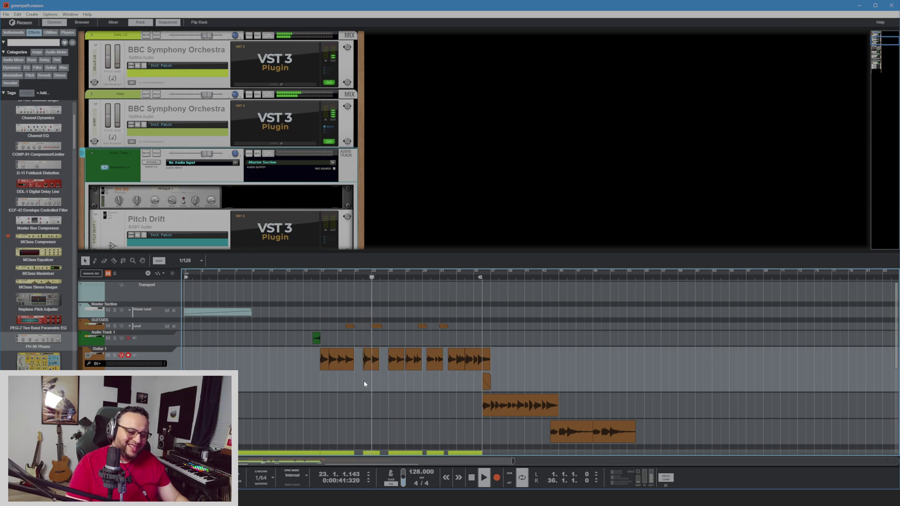
{"action": "key", "text": "space"}
Browse the instrument devices and load Klang Tuned Percussion in place of the Piano 1 sampler
{"action": "scroll", "coordinate": [364, 381], "scroll_direction": "down", "scroll_amount": 10}
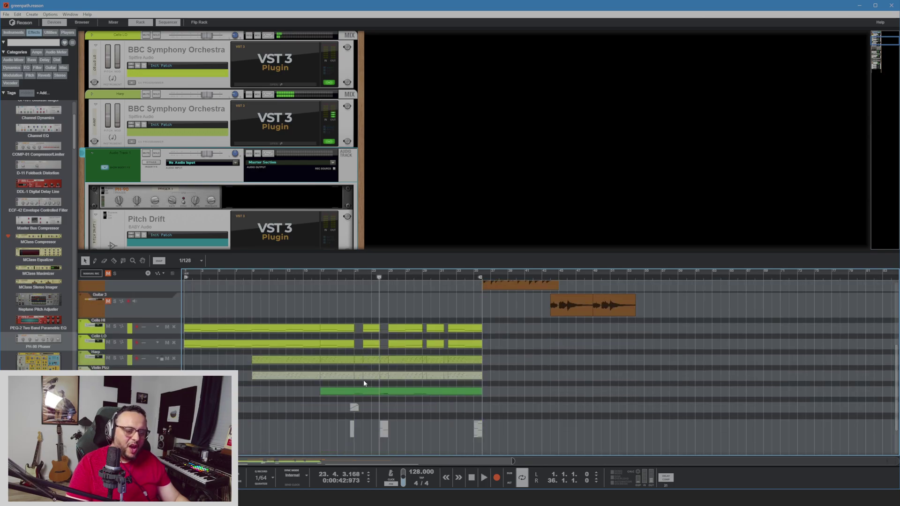
{"action": "scroll", "coordinate": [220, 141], "scroll_direction": "down", "scroll_amount": 10}
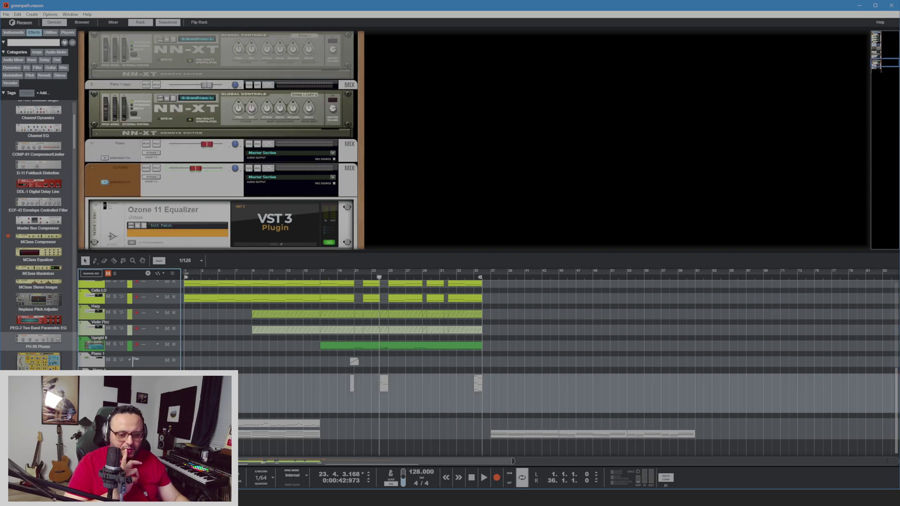
{"action": "left_click", "coordinate": [10, 33]}
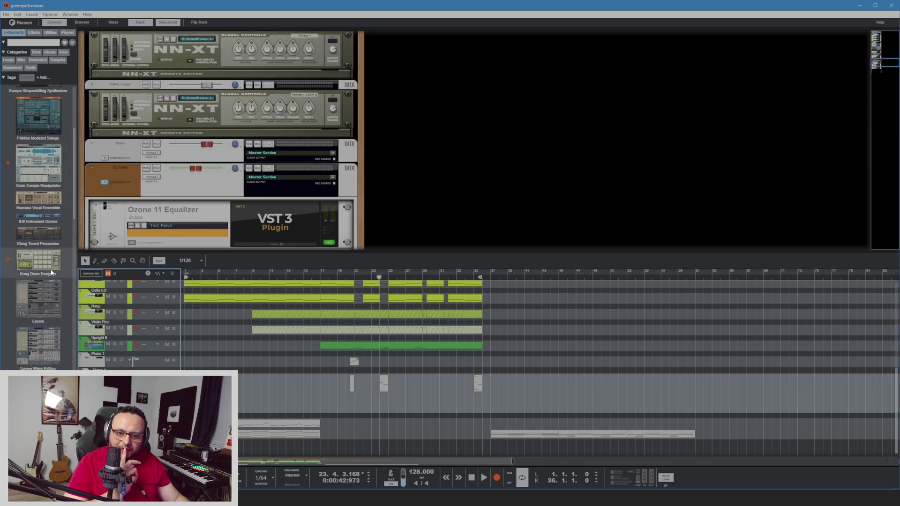
{"action": "scroll", "coordinate": [55, 274], "scroll_direction": "down", "scroll_amount": 3}
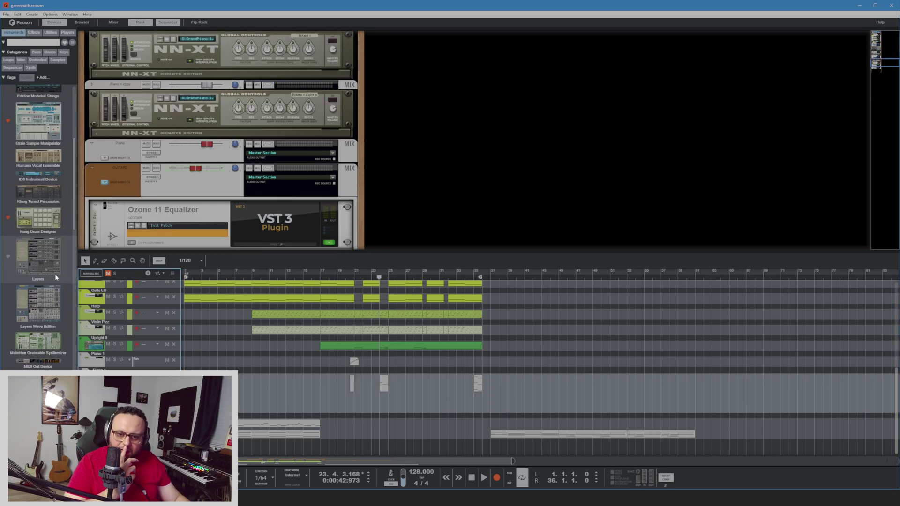
{"action": "left_click", "coordinate": [55, 194]}
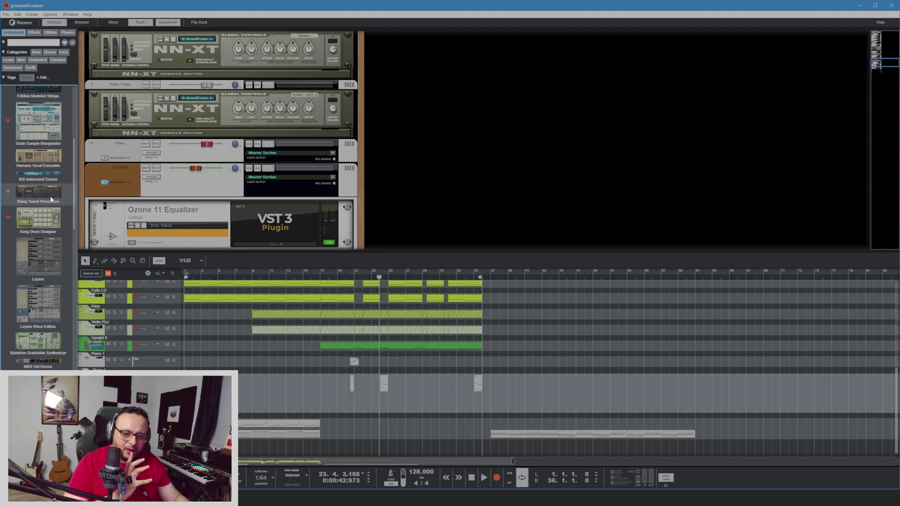
{"action": "double_click", "coordinate": [34, 190]}
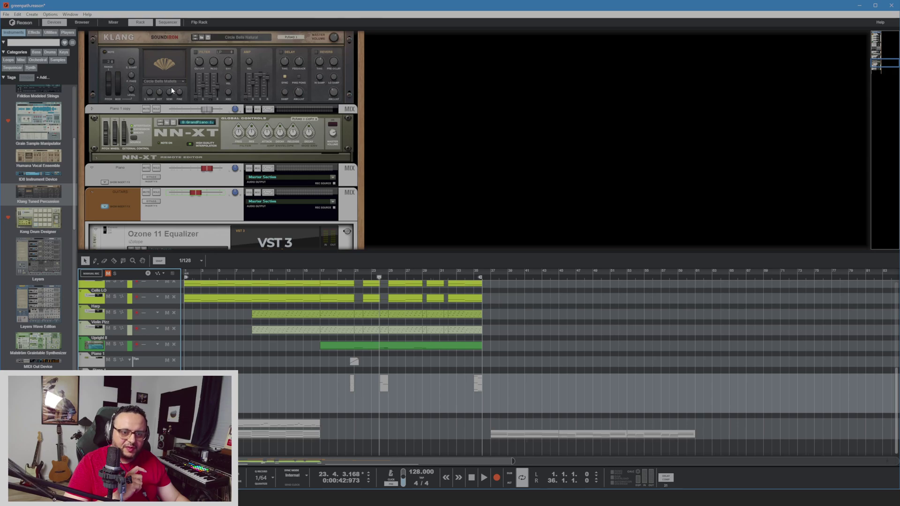
Browse the Klang patches and load the Bamblong Natural patch
{"action": "left_click", "coordinate": [204, 38]}
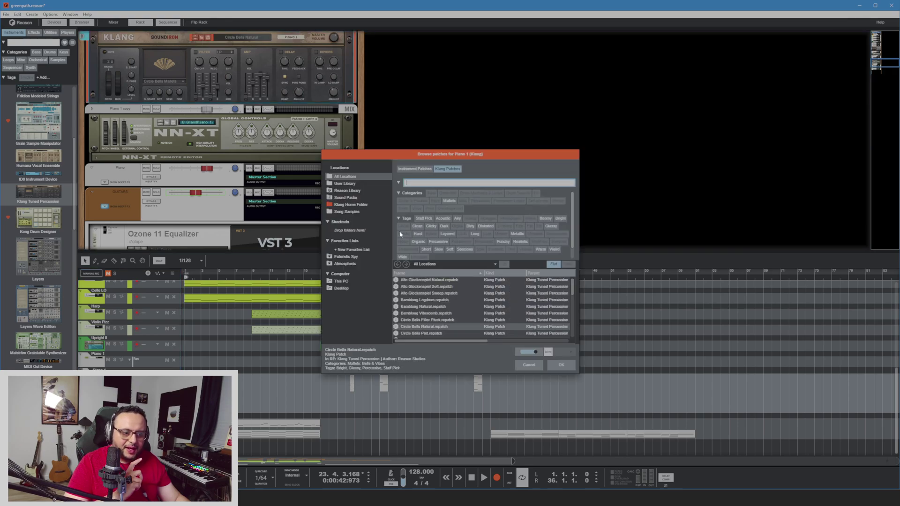
{"action": "left_click", "coordinate": [443, 308]}
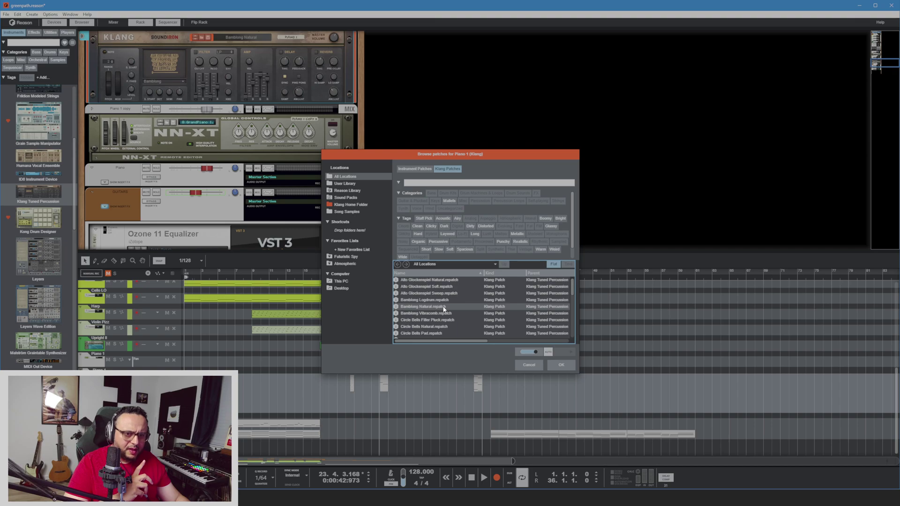
{"action": "scroll", "coordinate": [465, 311], "scroll_direction": "down", "scroll_amount": 10}
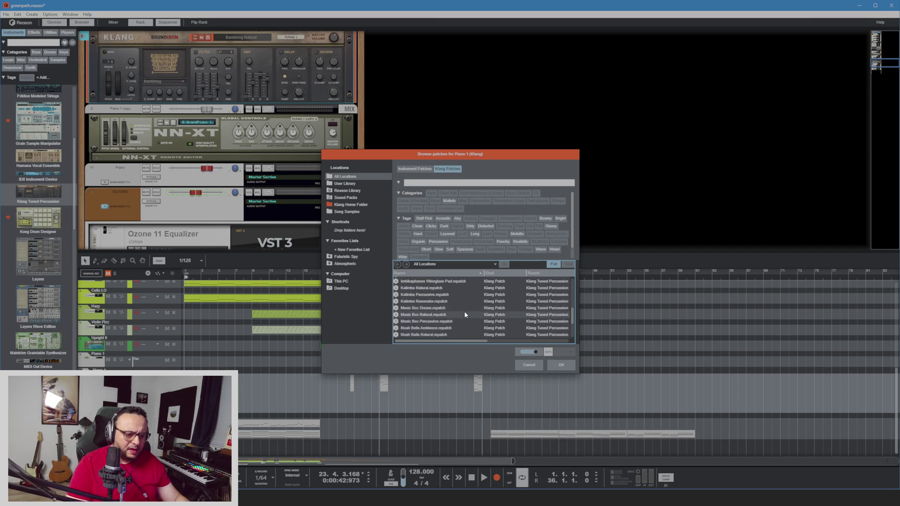
{"action": "scroll", "coordinate": [487, 325], "scroll_direction": "down", "scroll_amount": 1}
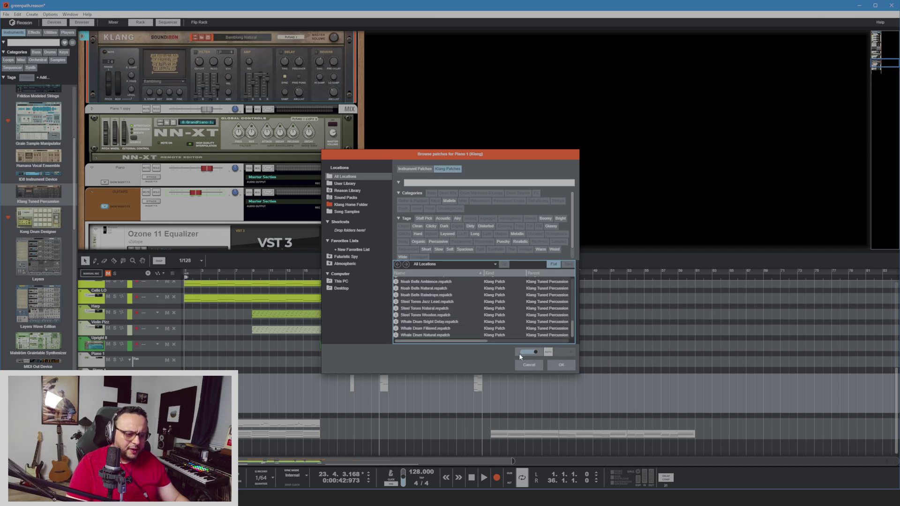
{"action": "left_click", "coordinate": [561, 365]}
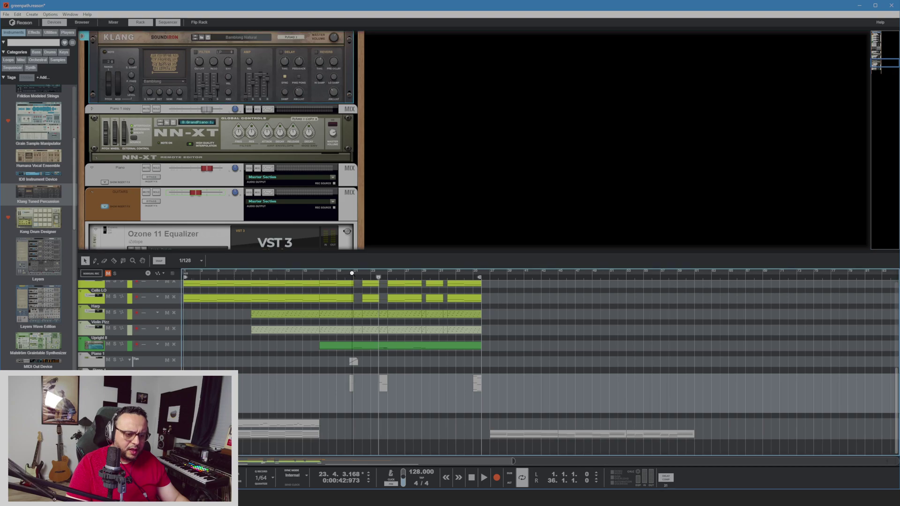
Play the arrangement from around bar 23 to bar 25 with Klang loaded
{"action": "left_click", "coordinate": [347, 278]}
{"action": "key", "text": "space"}
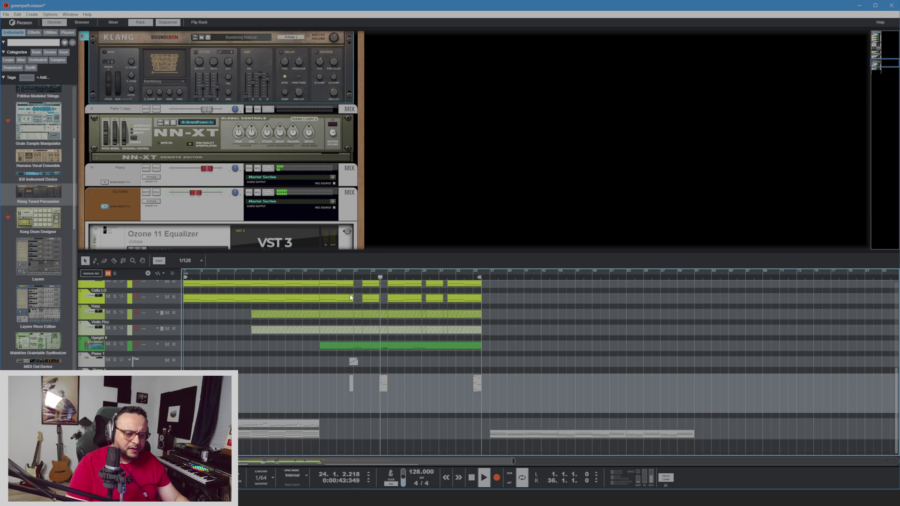
{"action": "key", "text": "space"}
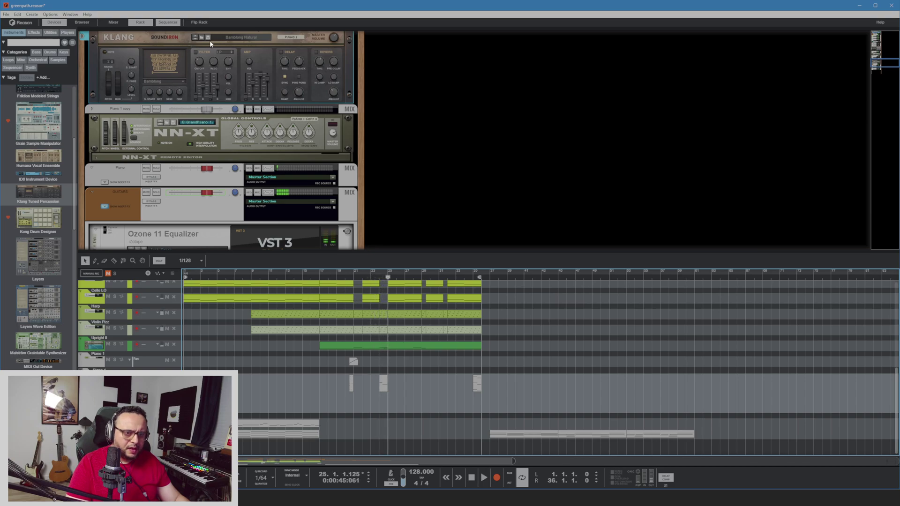
Reopen the Klang patch browser, dismiss it without choosing a patch, and undo the instrument replacement on Piano 1
{"action": "left_click", "coordinate": [203, 38]}
{"action": "left_click", "coordinate": [202, 39]}
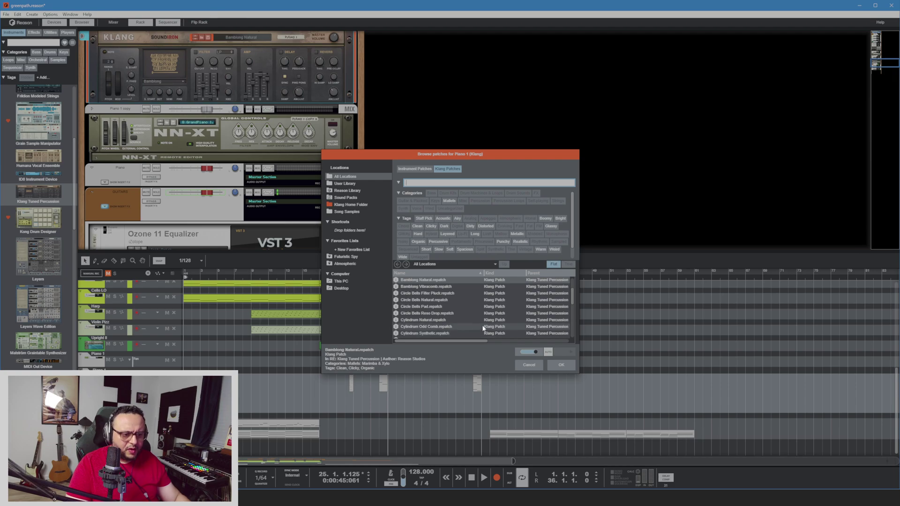
{"action": "left_click", "coordinate": [483, 327]}
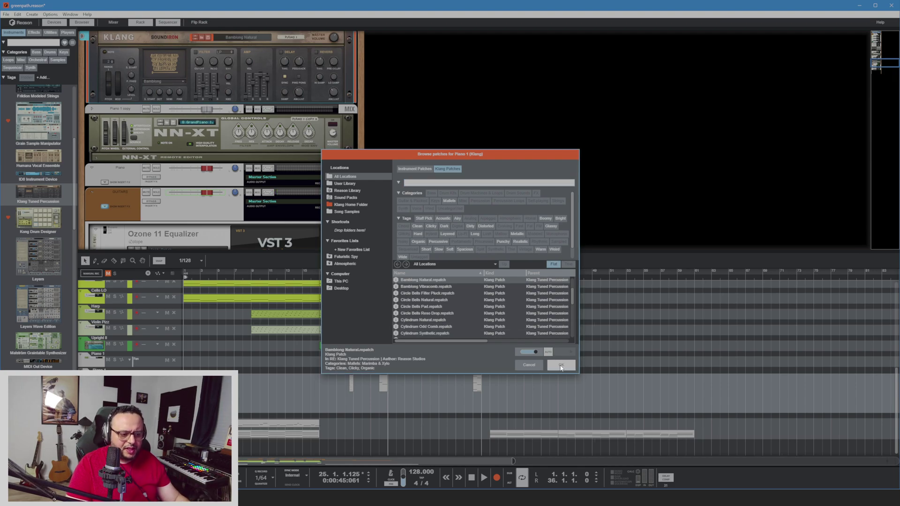
{"action": "left_click", "coordinate": [529, 365]}
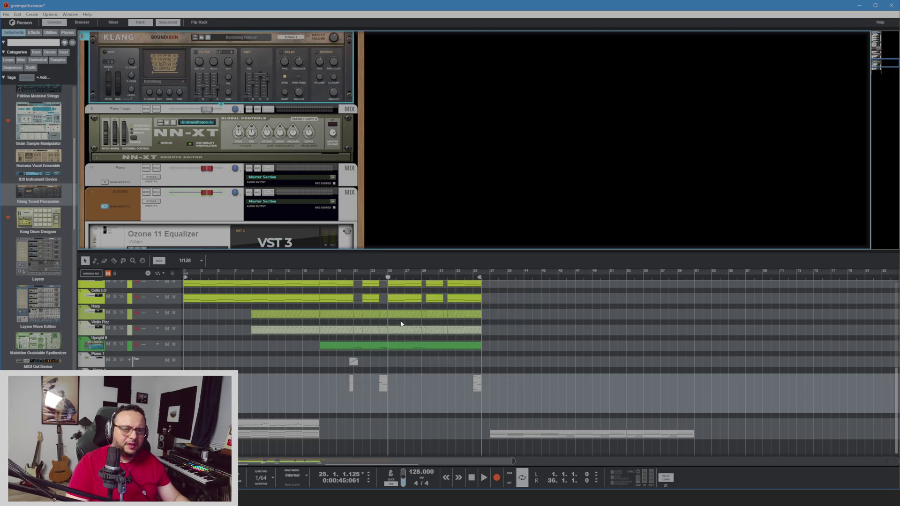
{"action": "key", "text": "ctrl+z"}
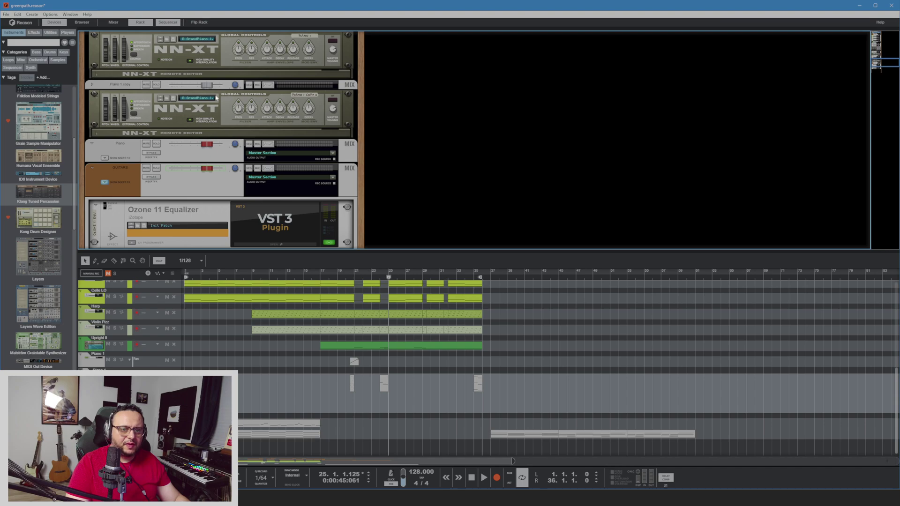
Move the playhead back to the beginning of the arrangement and save the song
{"action": "scroll", "coordinate": [254, 131], "scroll_direction": "up", "scroll_amount": 3}
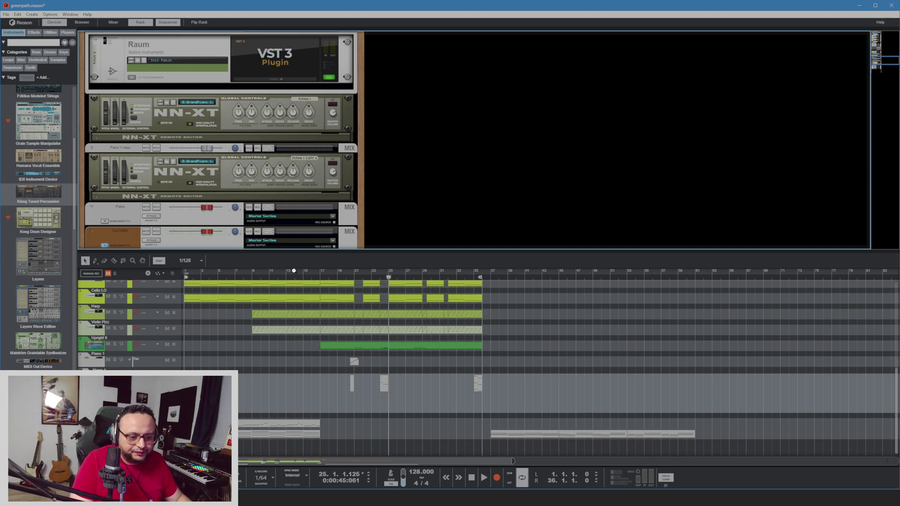
{"action": "left_click_drag", "start_coordinate": [289, 279], "coordinate": [89, 271]}
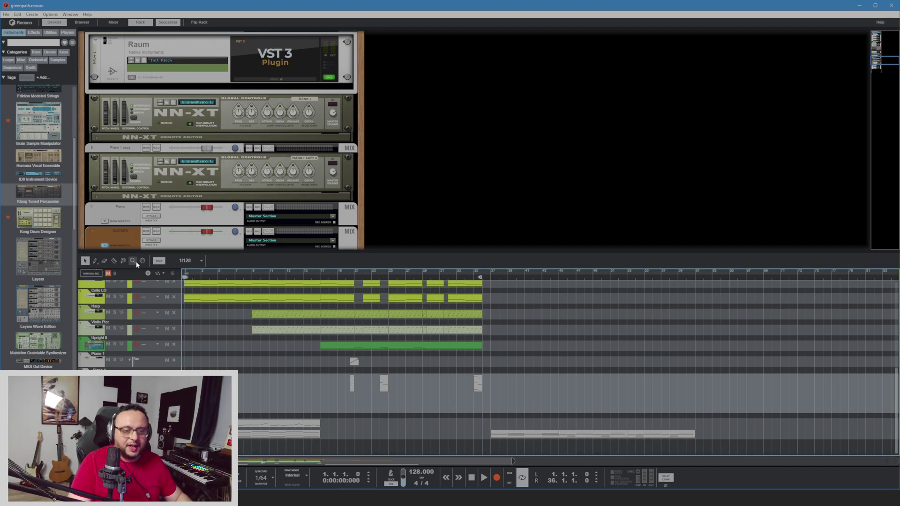